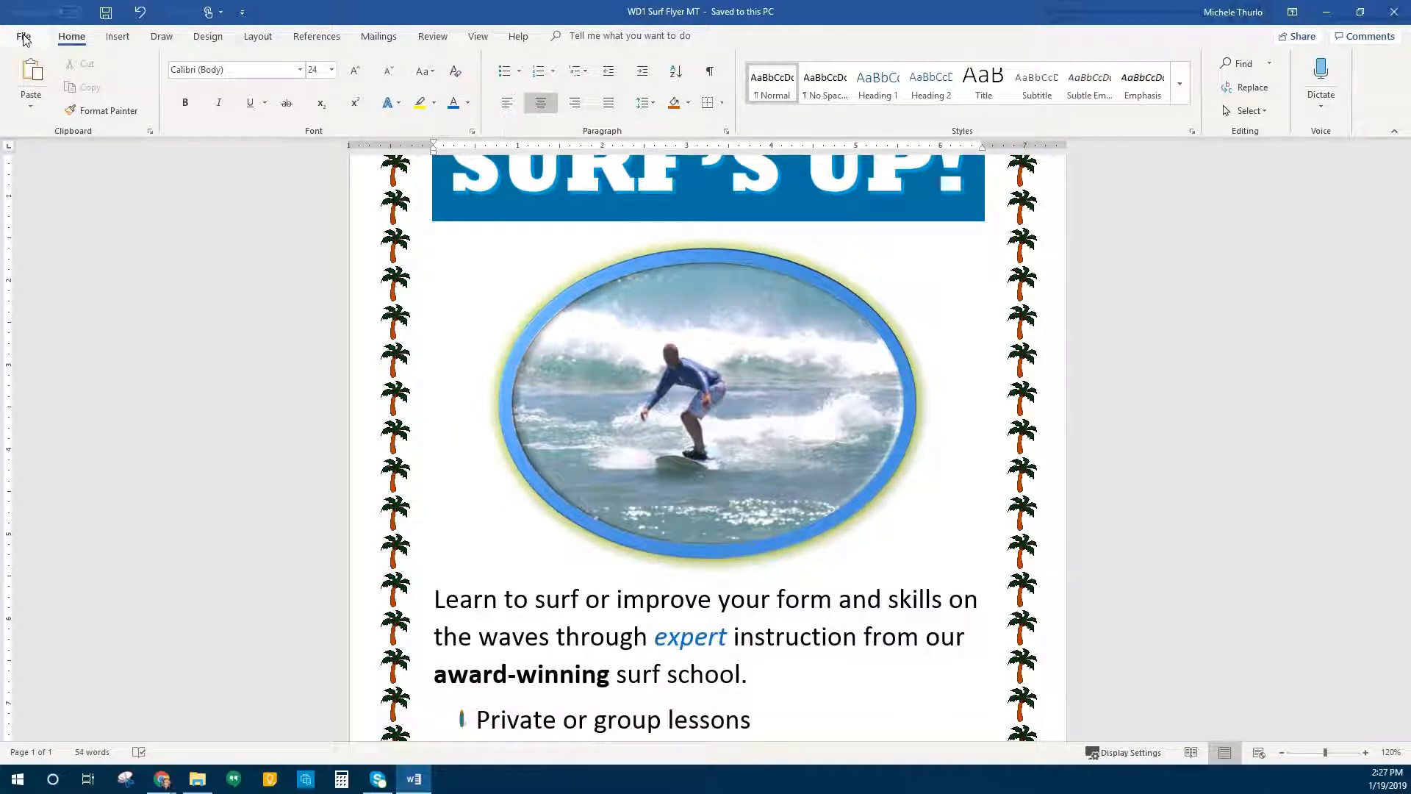
Create a new blank document.
{"action": "left_click", "coordinate": [25, 40]}
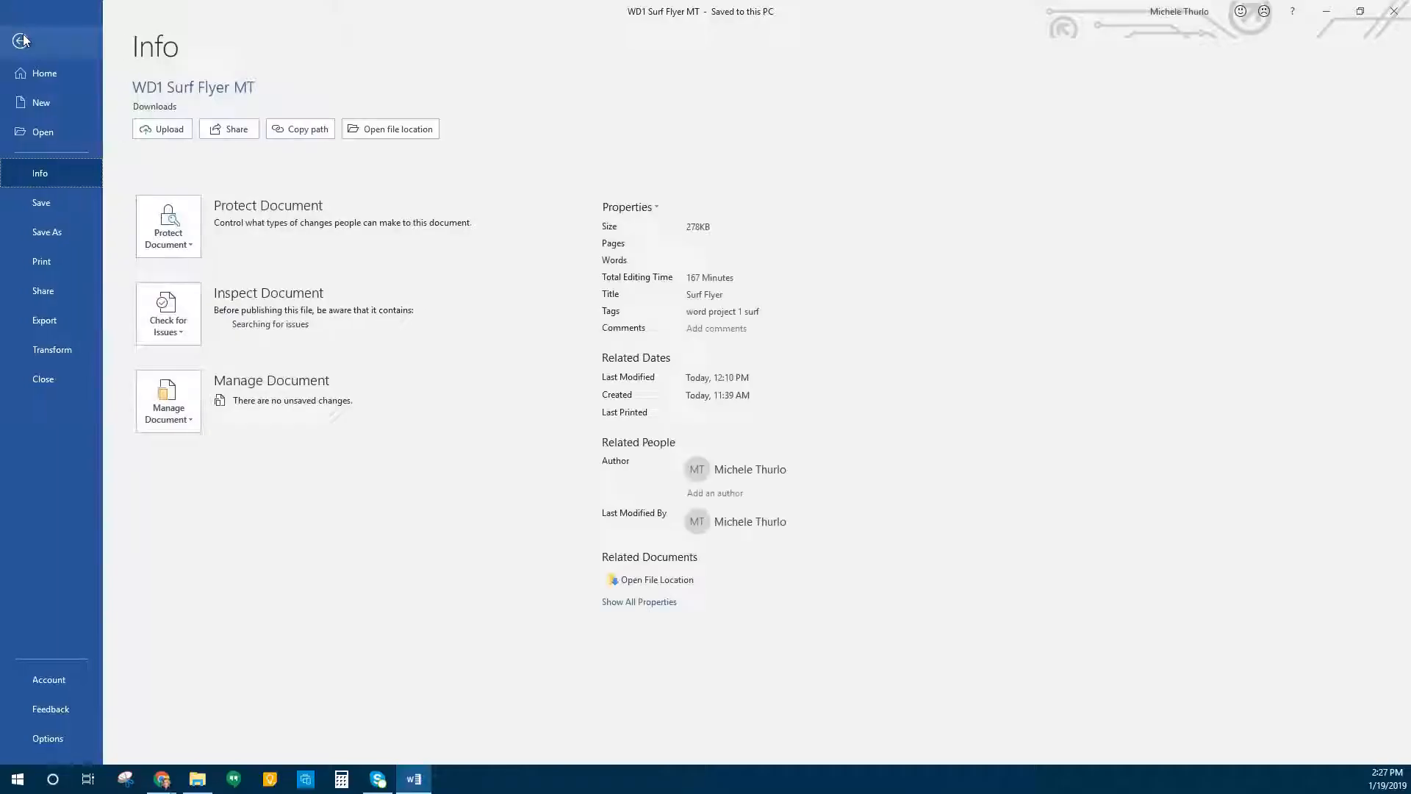
{"action": "left_click", "coordinate": [52, 104]}
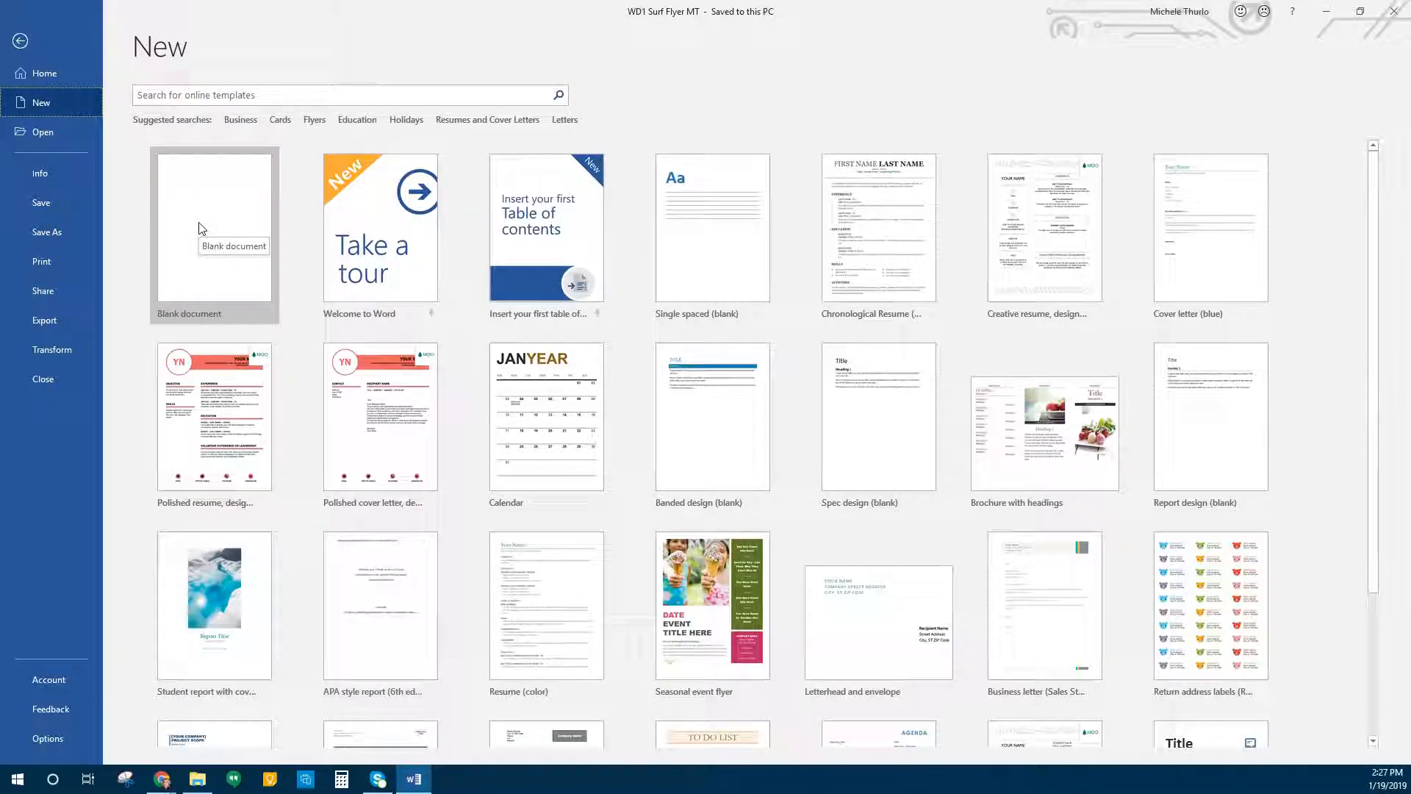
{"action": "left_click", "coordinate": [200, 224]}
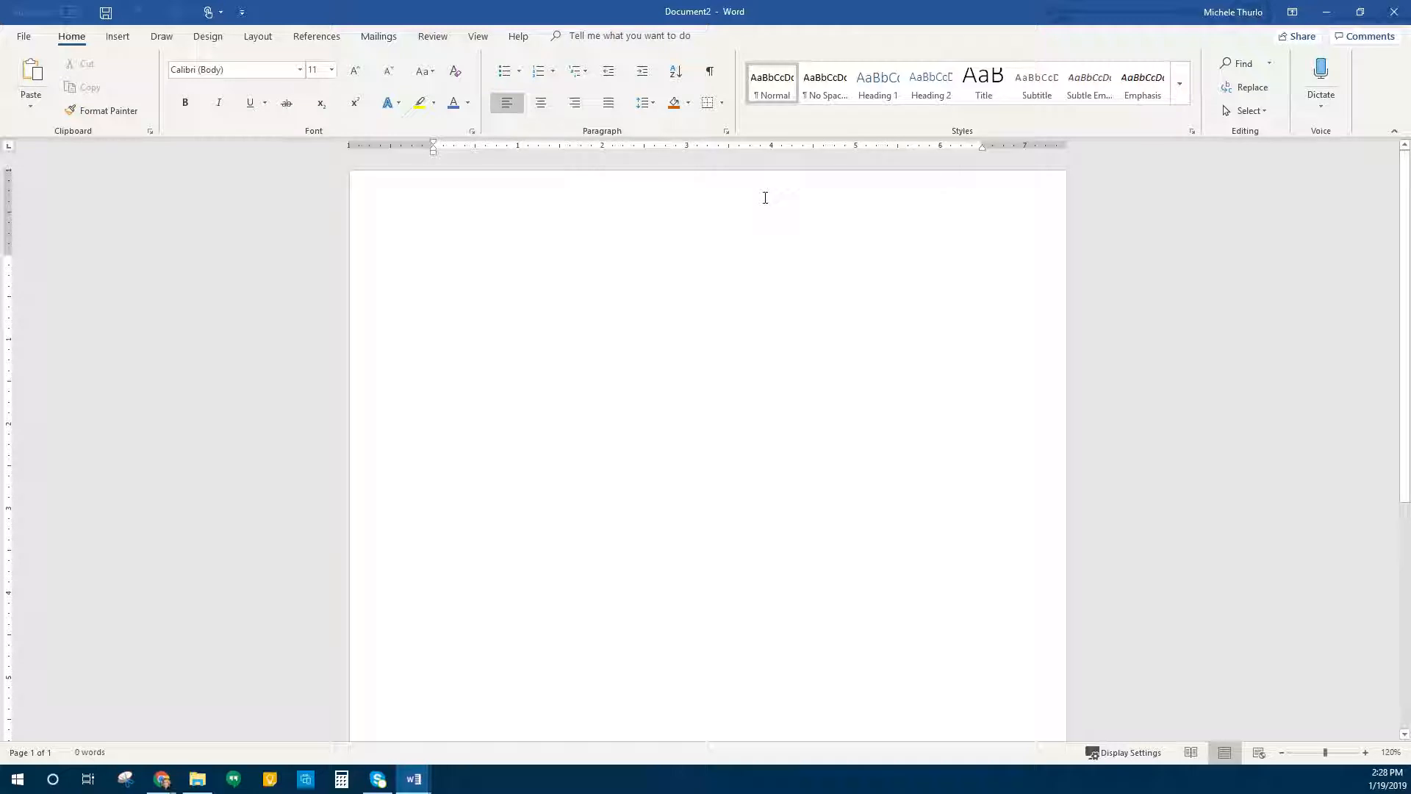
{"action": "scroll", "coordinate": [735, 441], "scroll_direction": "down", "scroll_amount": 3}
{"action": "scroll", "coordinate": [741, 504], "scroll_direction": "down", "scroll_amount": 3}
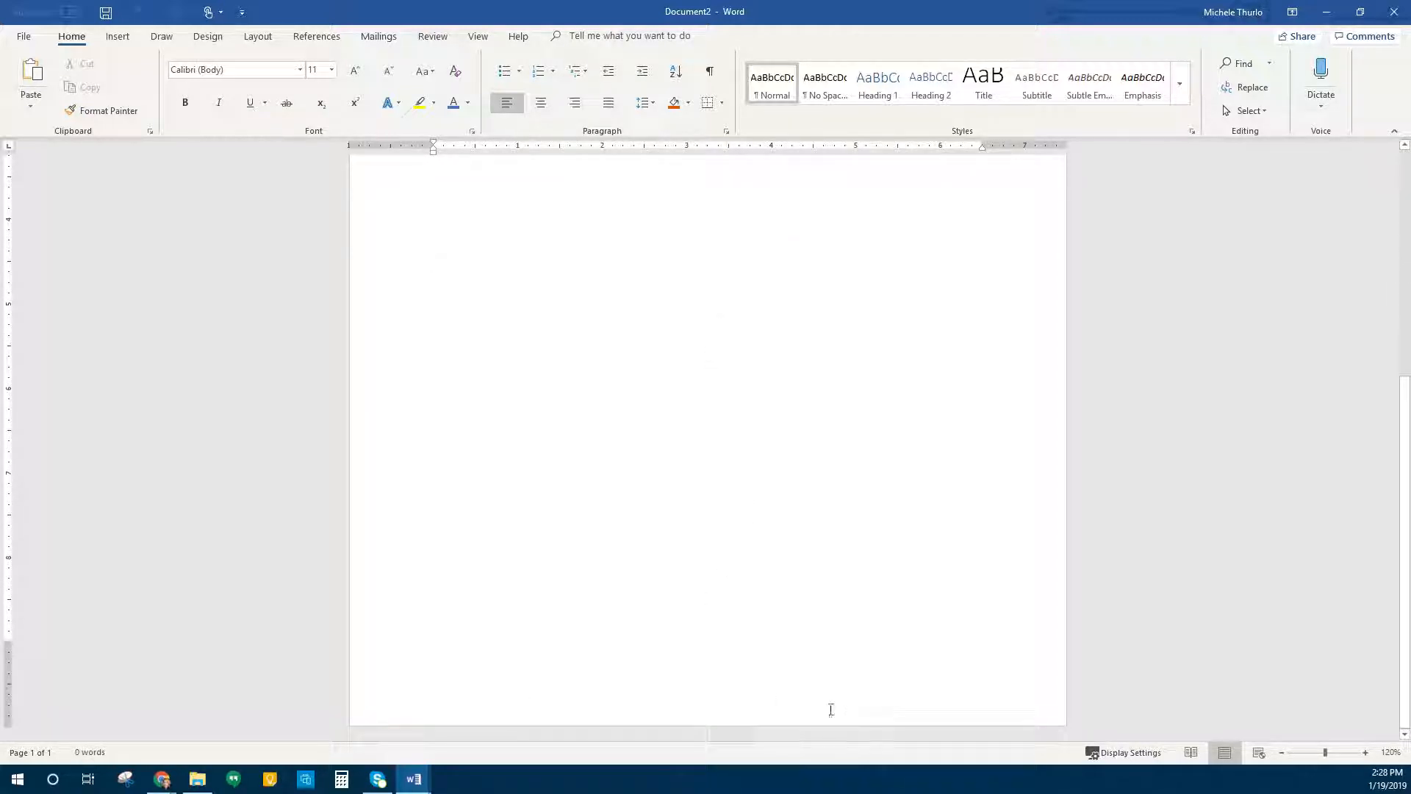
{"action": "scroll", "coordinate": [725, 704], "scroll_direction": "up", "scroll_amount": 6}
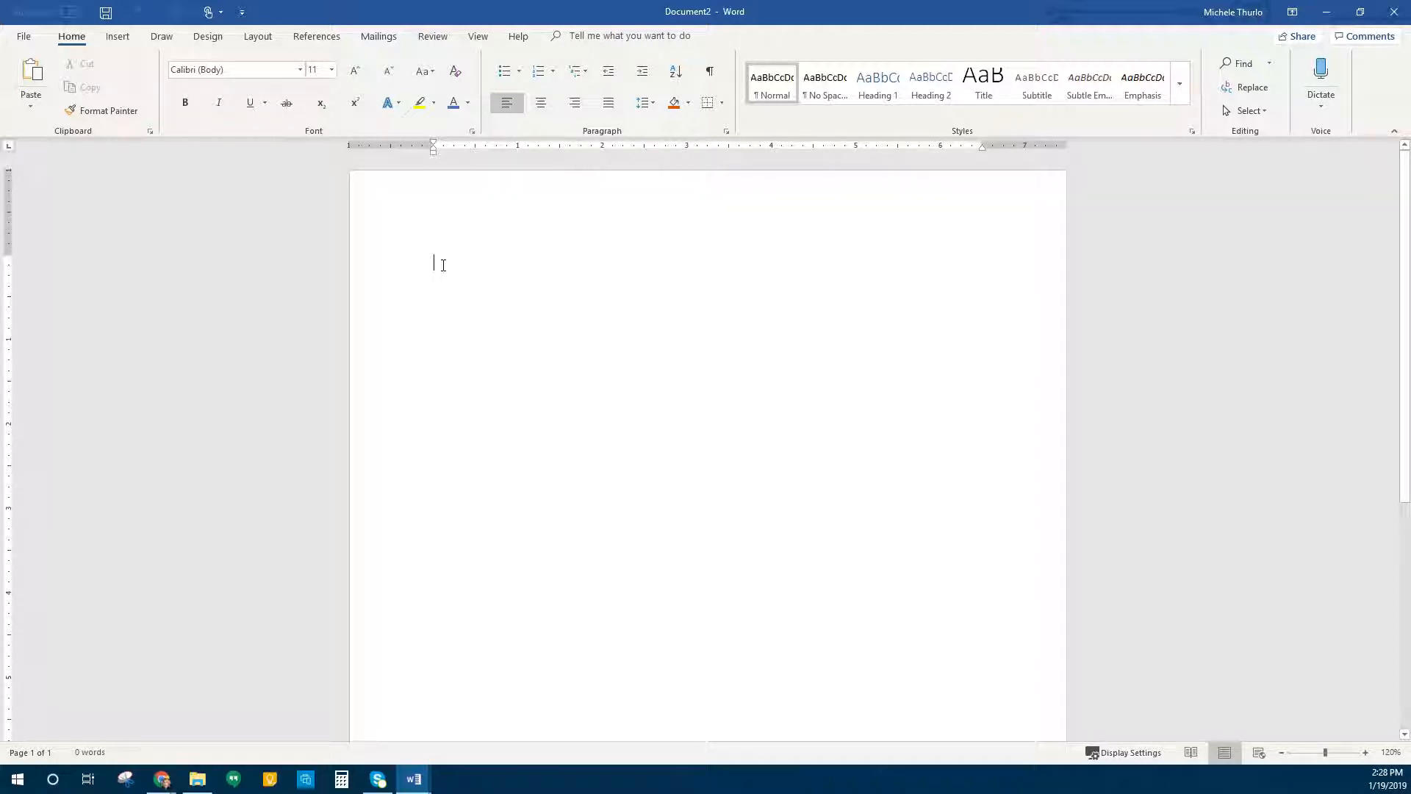
{"action": "left_click", "coordinate": [115, 42]}
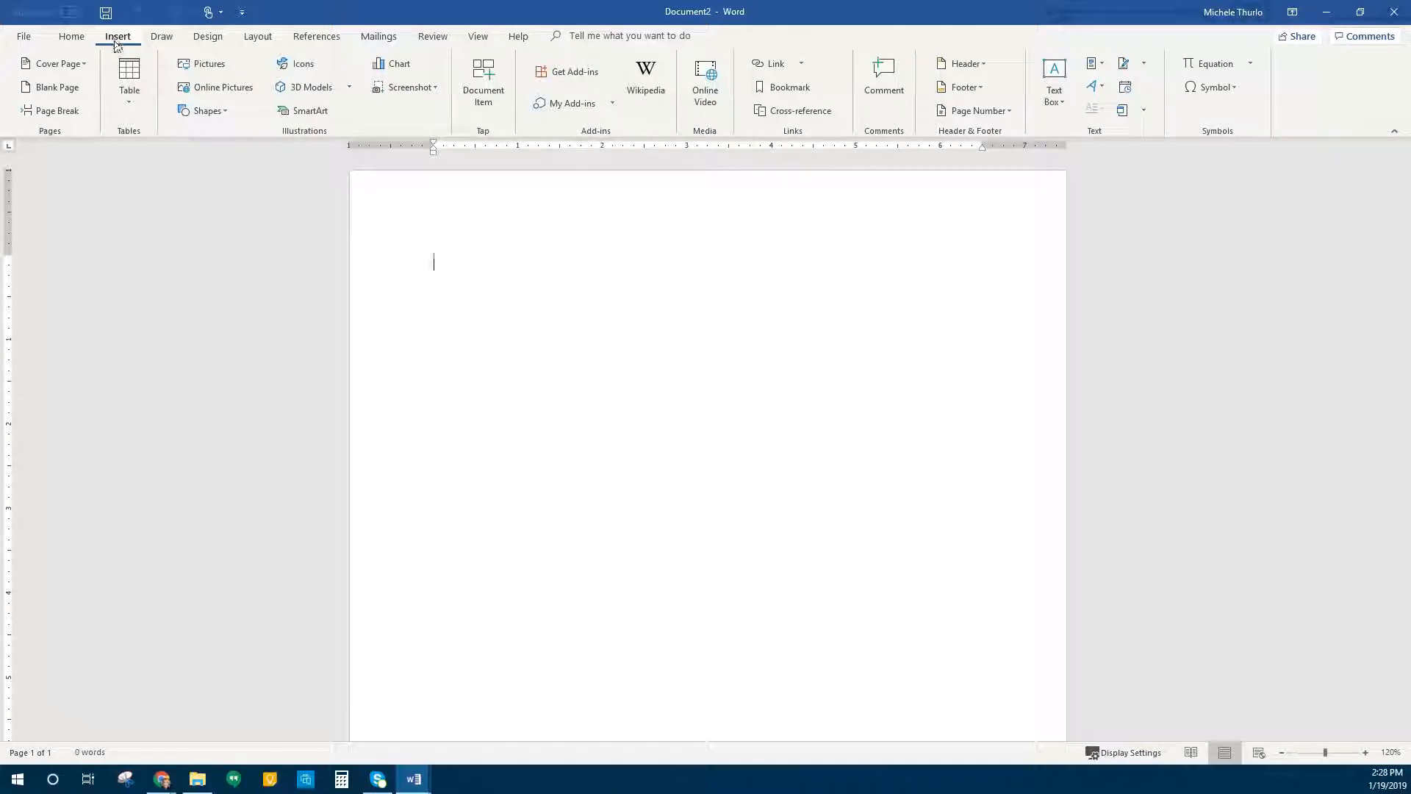
{"action": "left_click", "coordinate": [976, 65]}
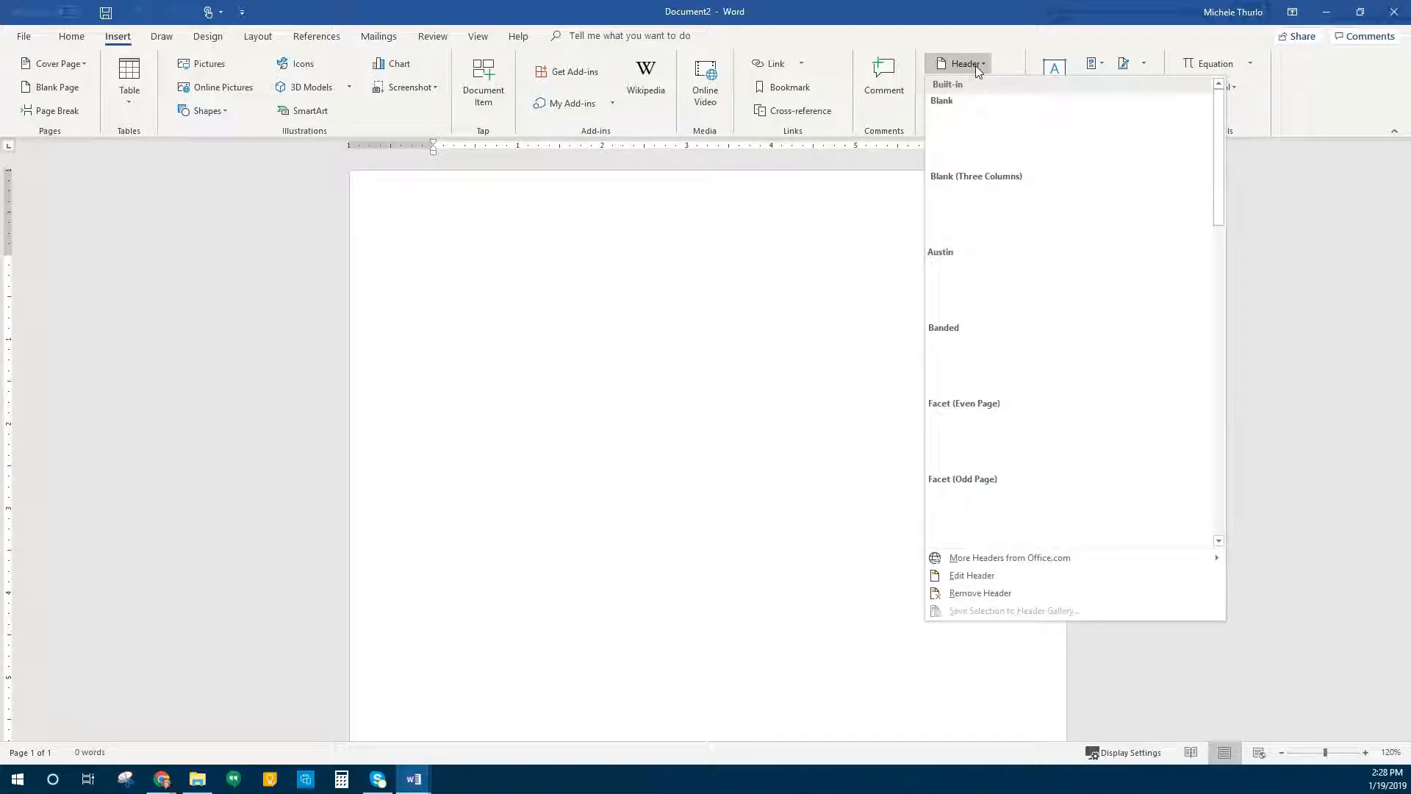
{"action": "left_click", "coordinate": [997, 144]}
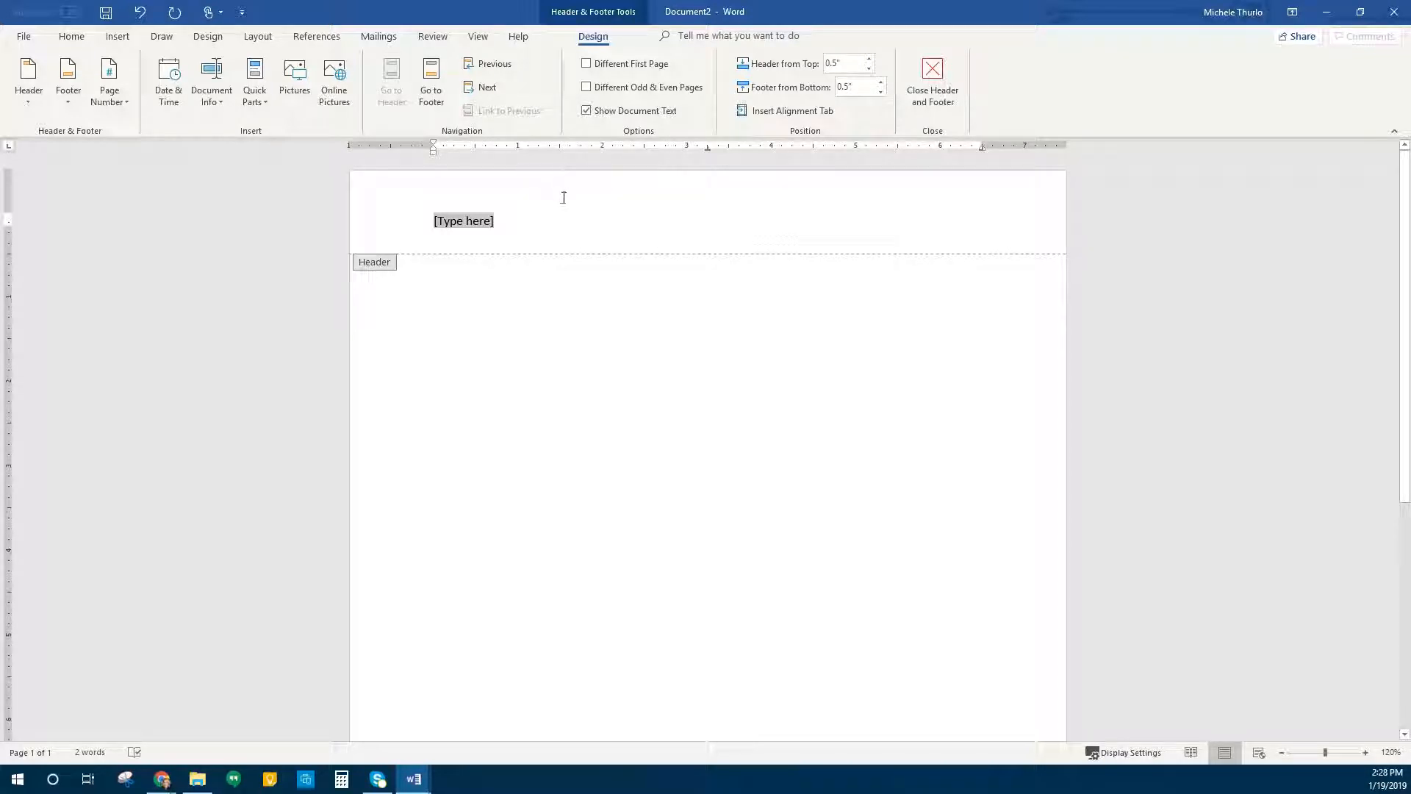
{"action": "left_click", "coordinate": [139, 14]}
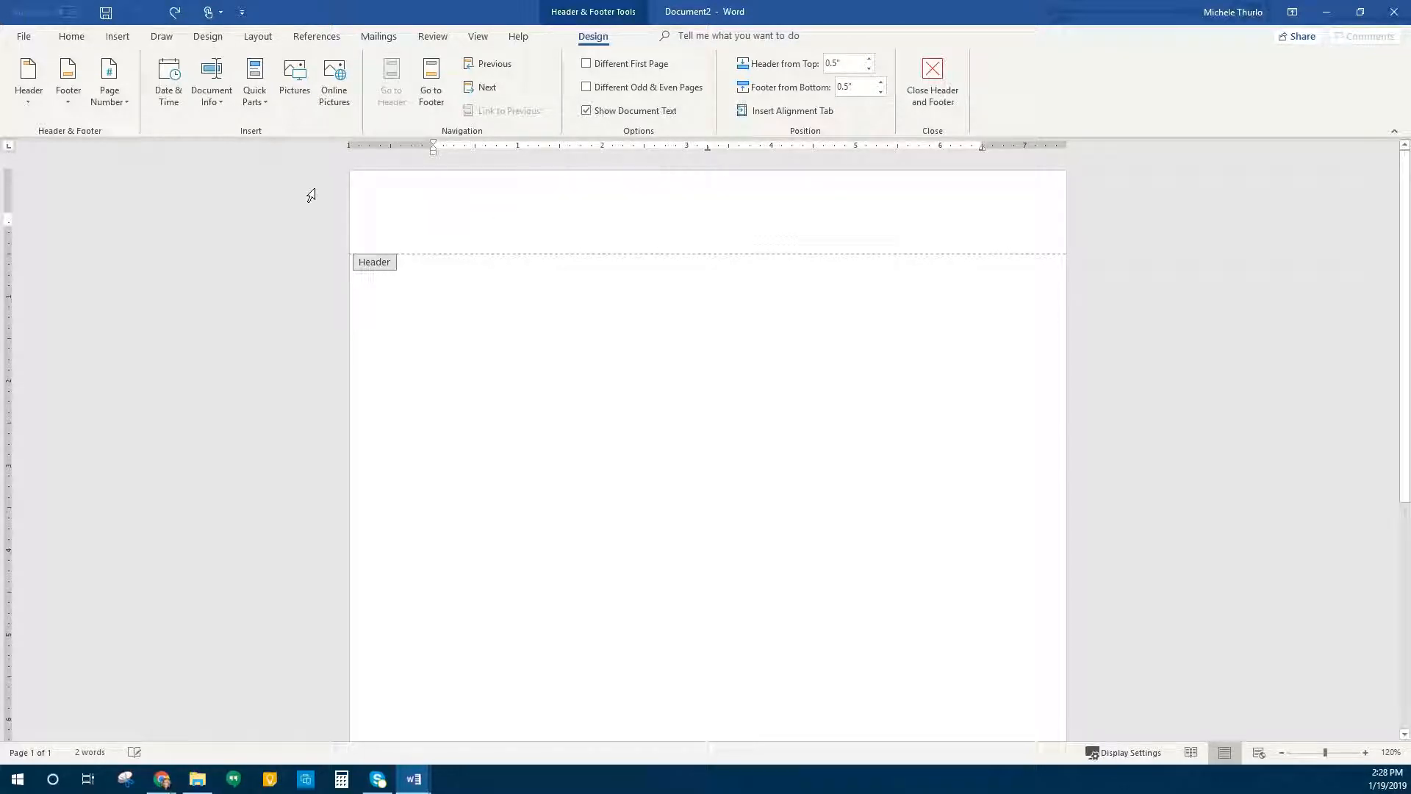
{"action": "double_click", "coordinate": [419, 268]}
{"action": "key", "text": "Delete"}
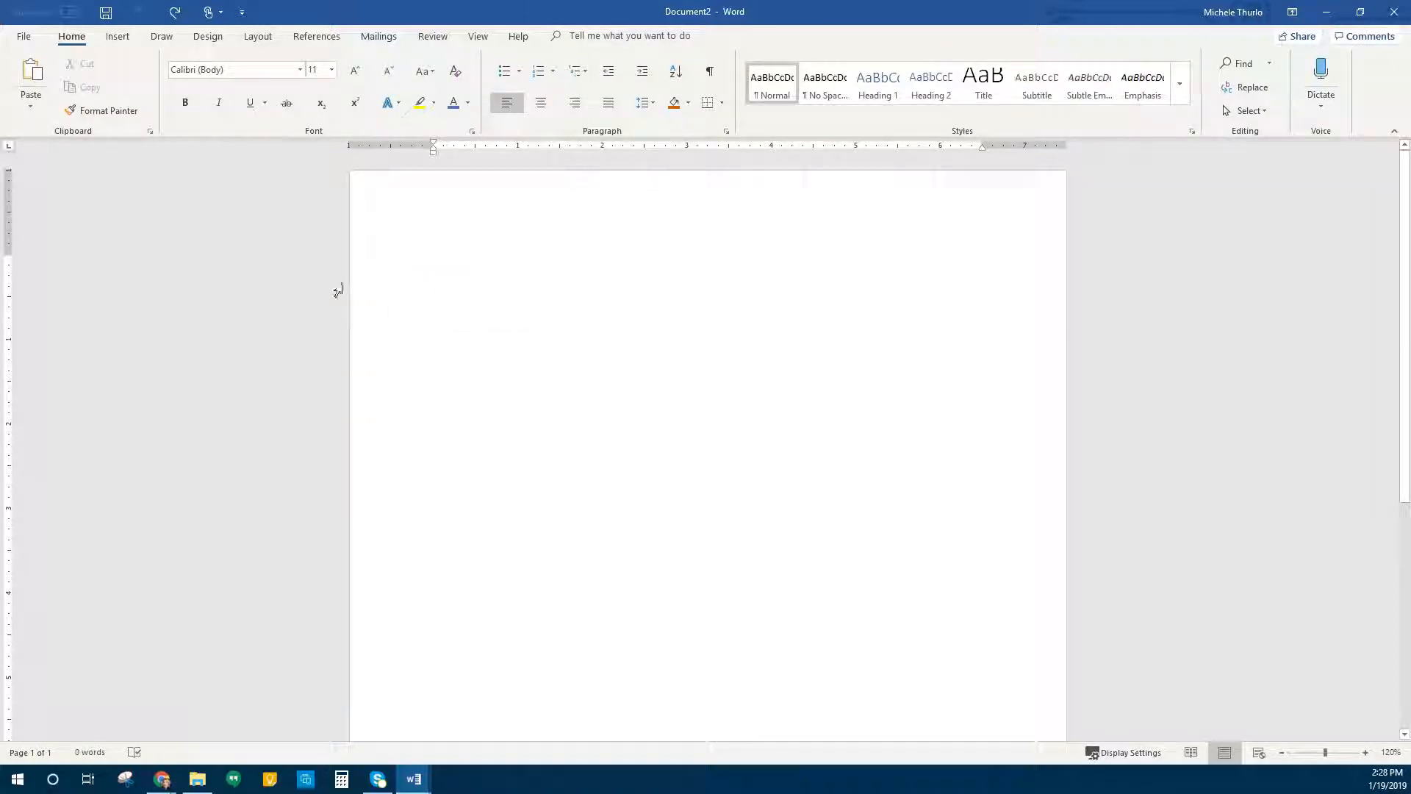
Open the page header for editing, right-align it and enter the author's last name followed by a space.
{"action": "double_click", "coordinate": [653, 206]}
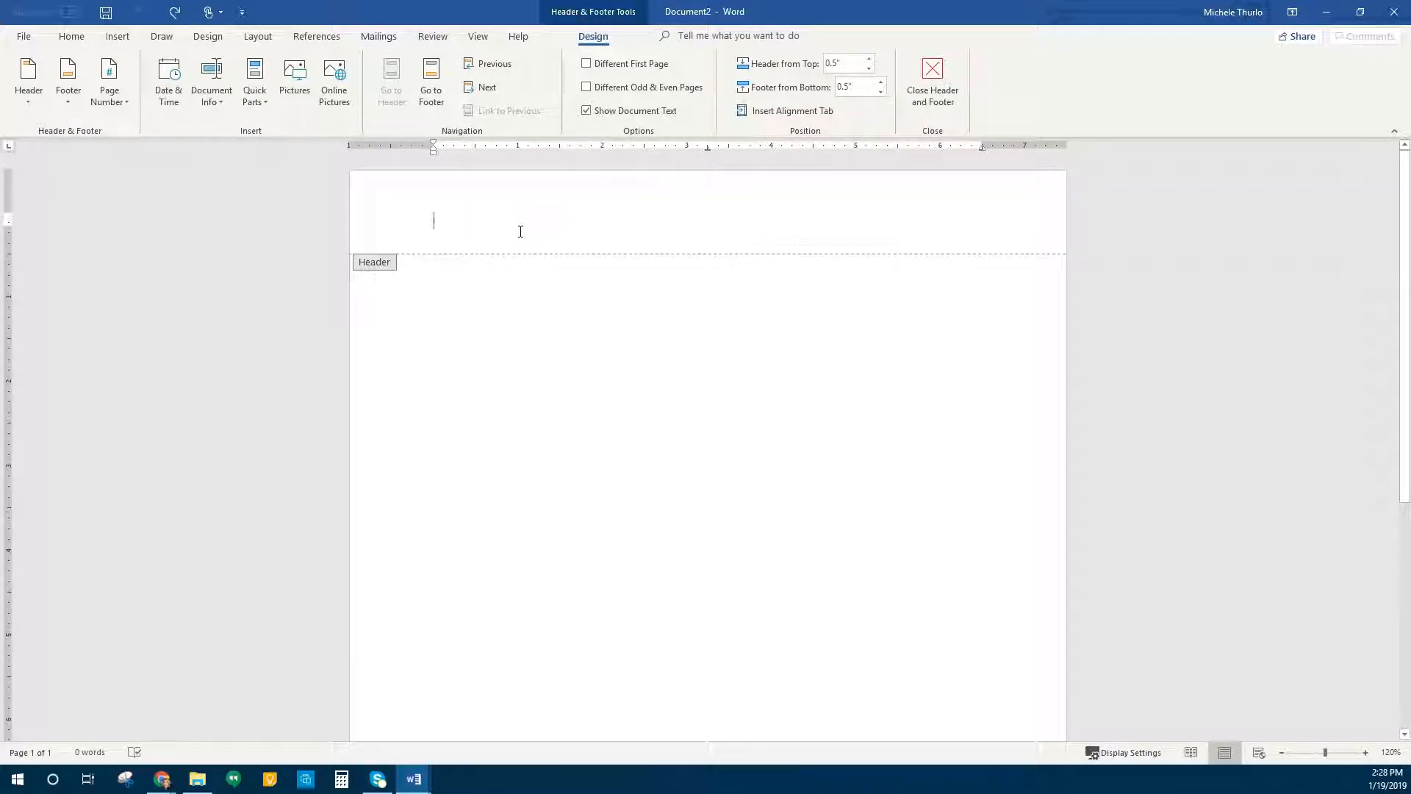
{"action": "left_click", "coordinate": [82, 40]}
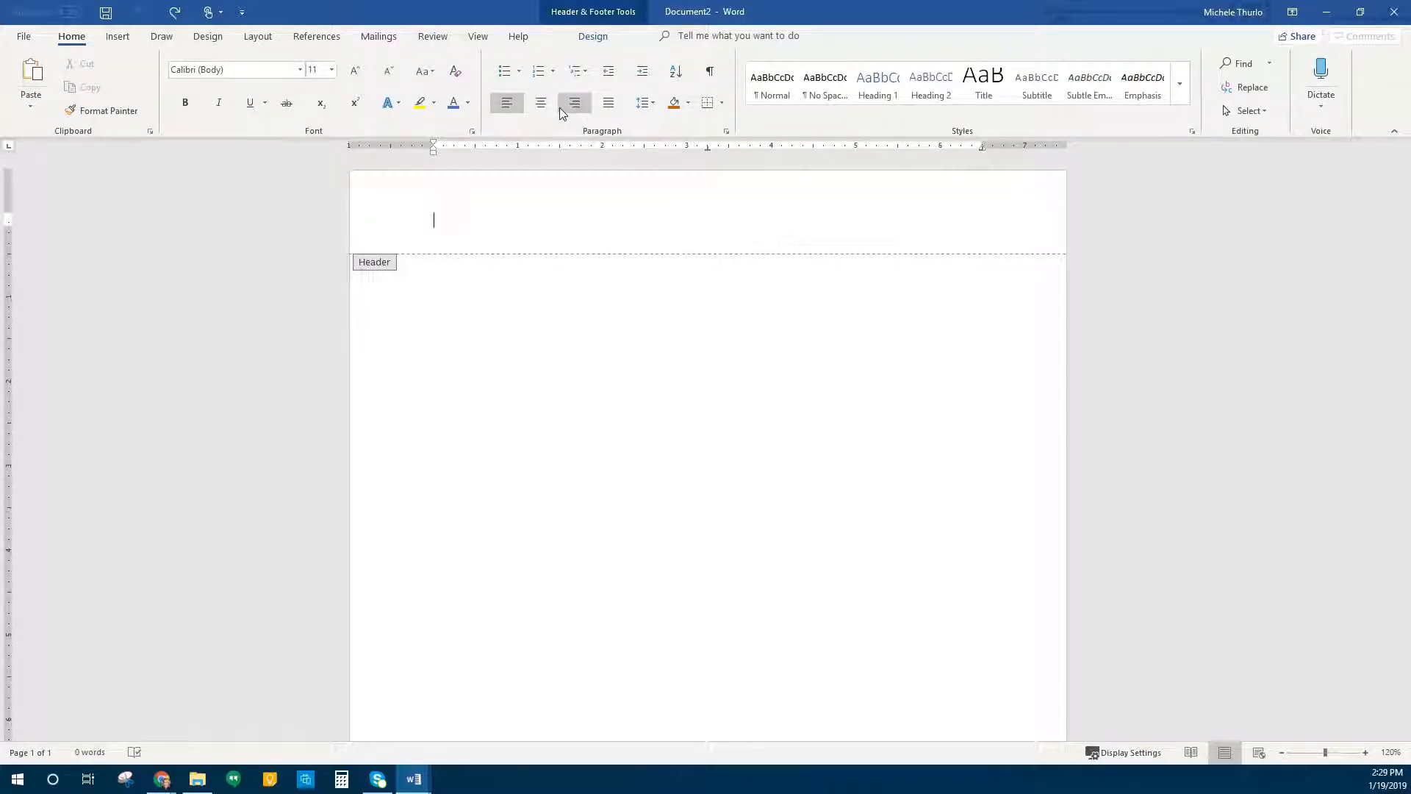
{"action": "left_click", "coordinate": [579, 114]}
{"action": "type", "text": "Thurlo"}
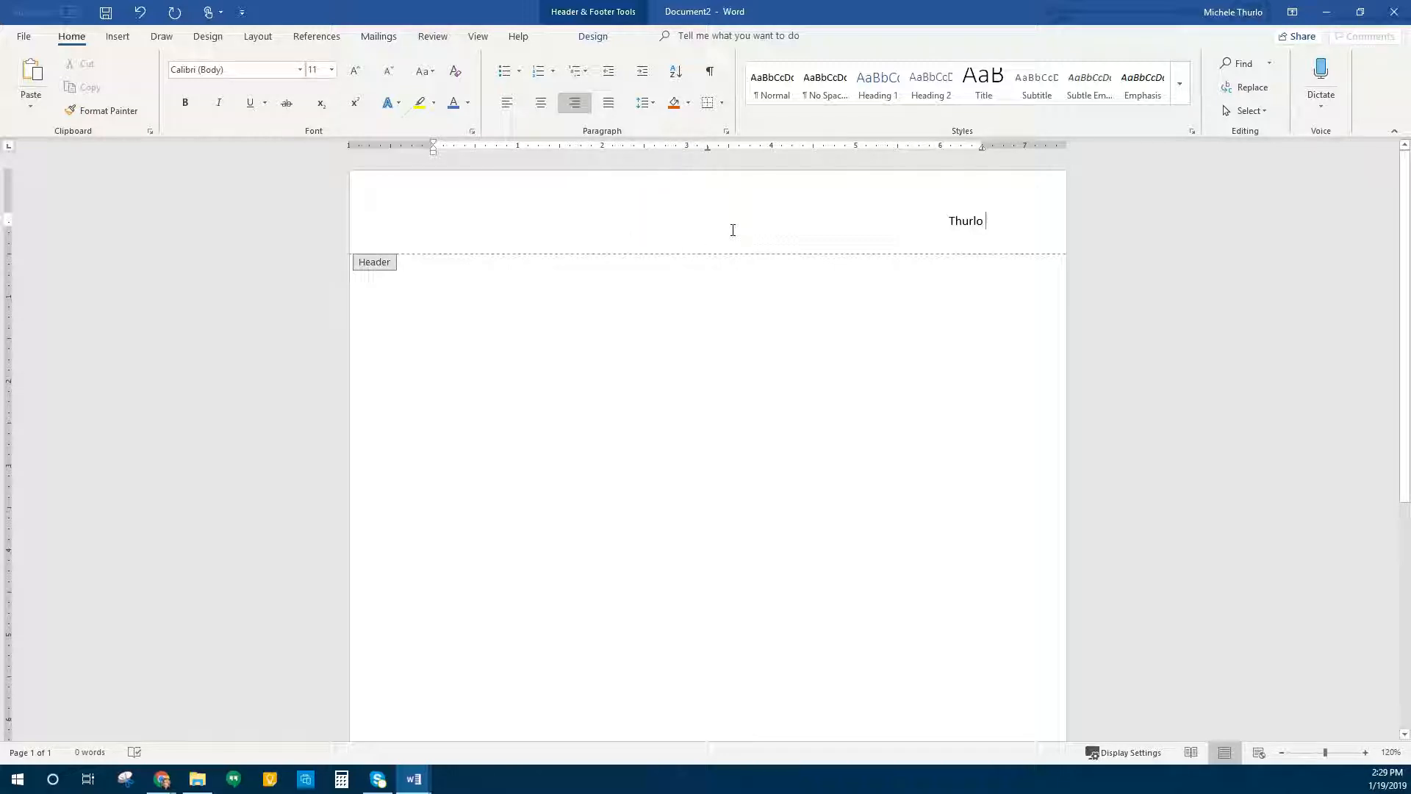
Insert a Plain Number page number at the current position, after the last name in the header.
{"action": "left_click", "coordinate": [593, 37]}
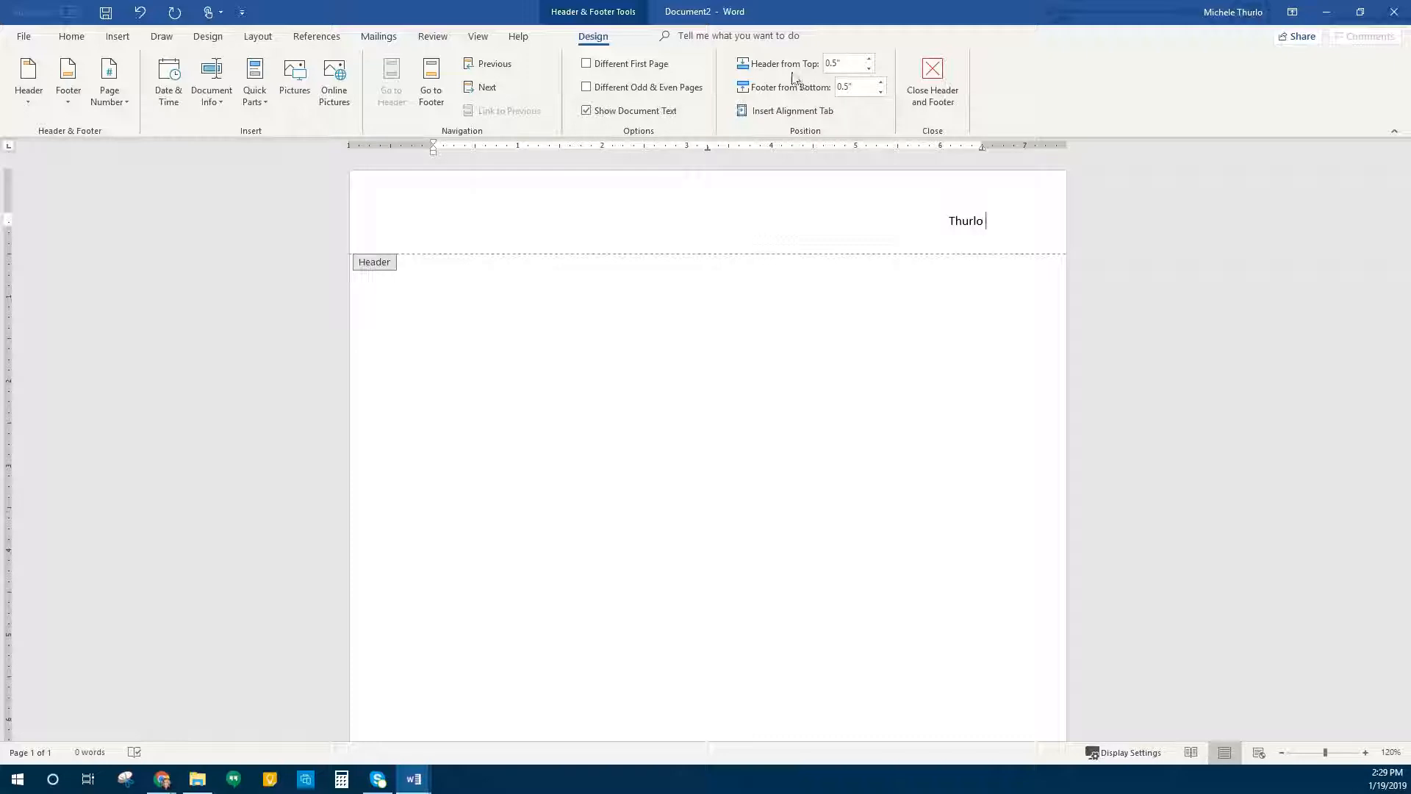
{"action": "left_click", "coordinate": [112, 103]}
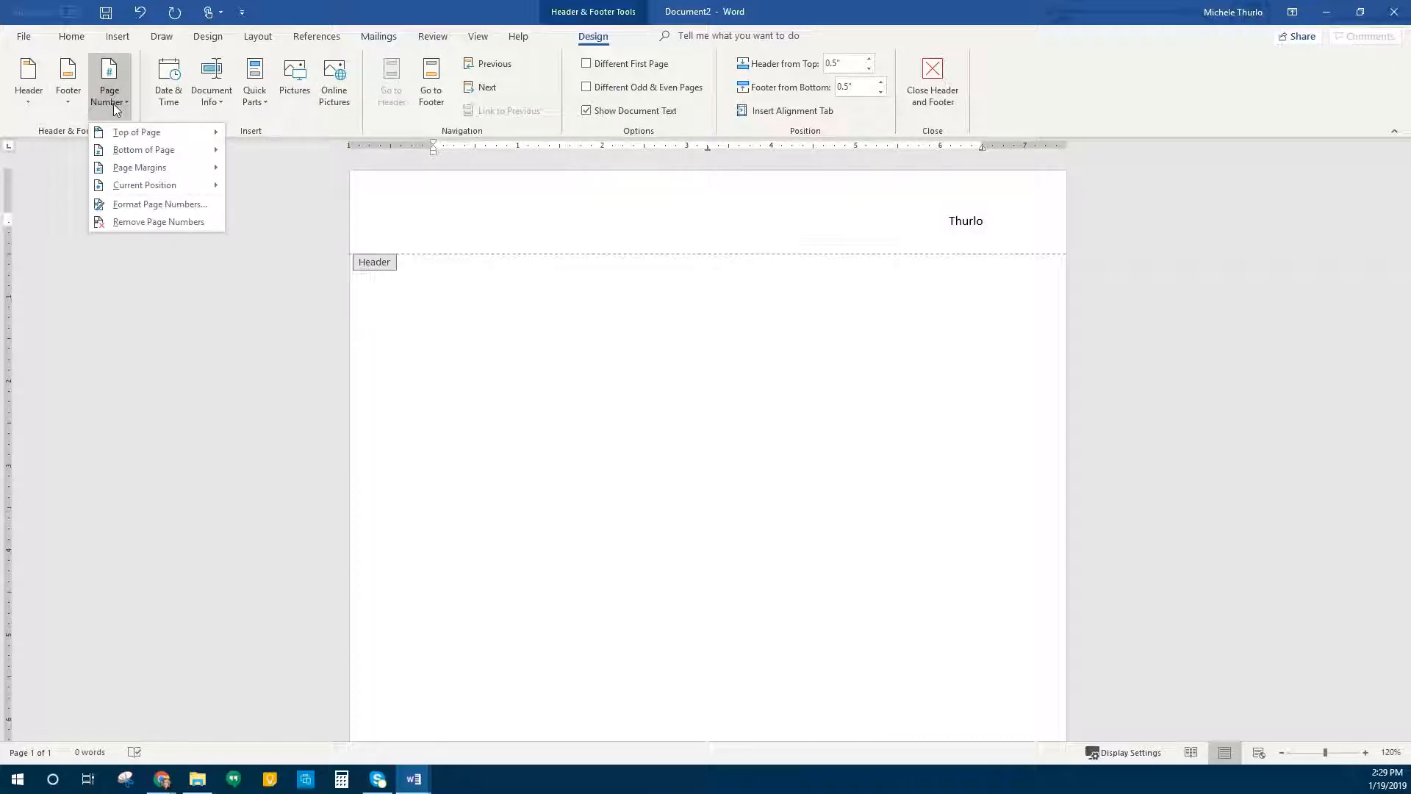
{"action": "mouse_move", "coordinate": [167, 185]}
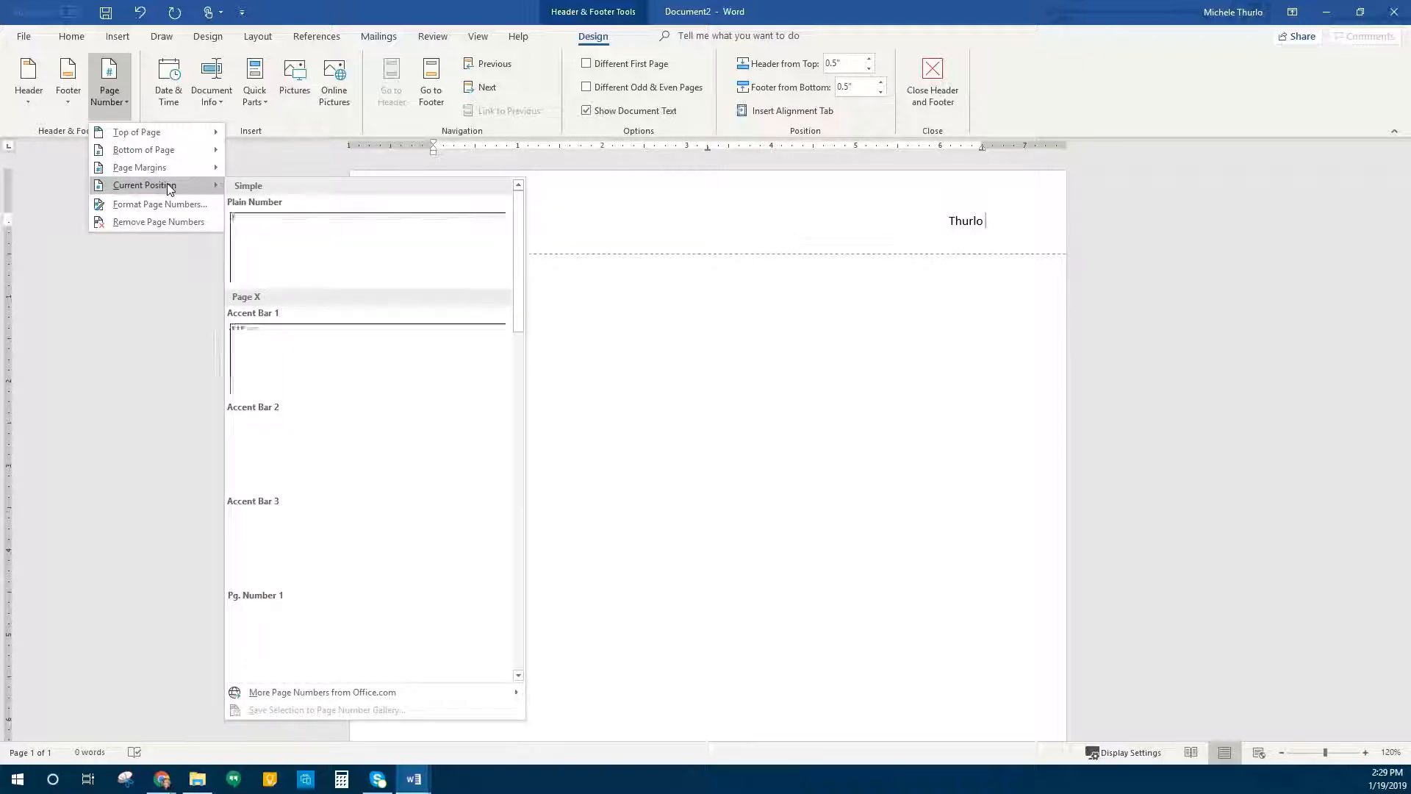
{"action": "left_click", "coordinate": [318, 252]}
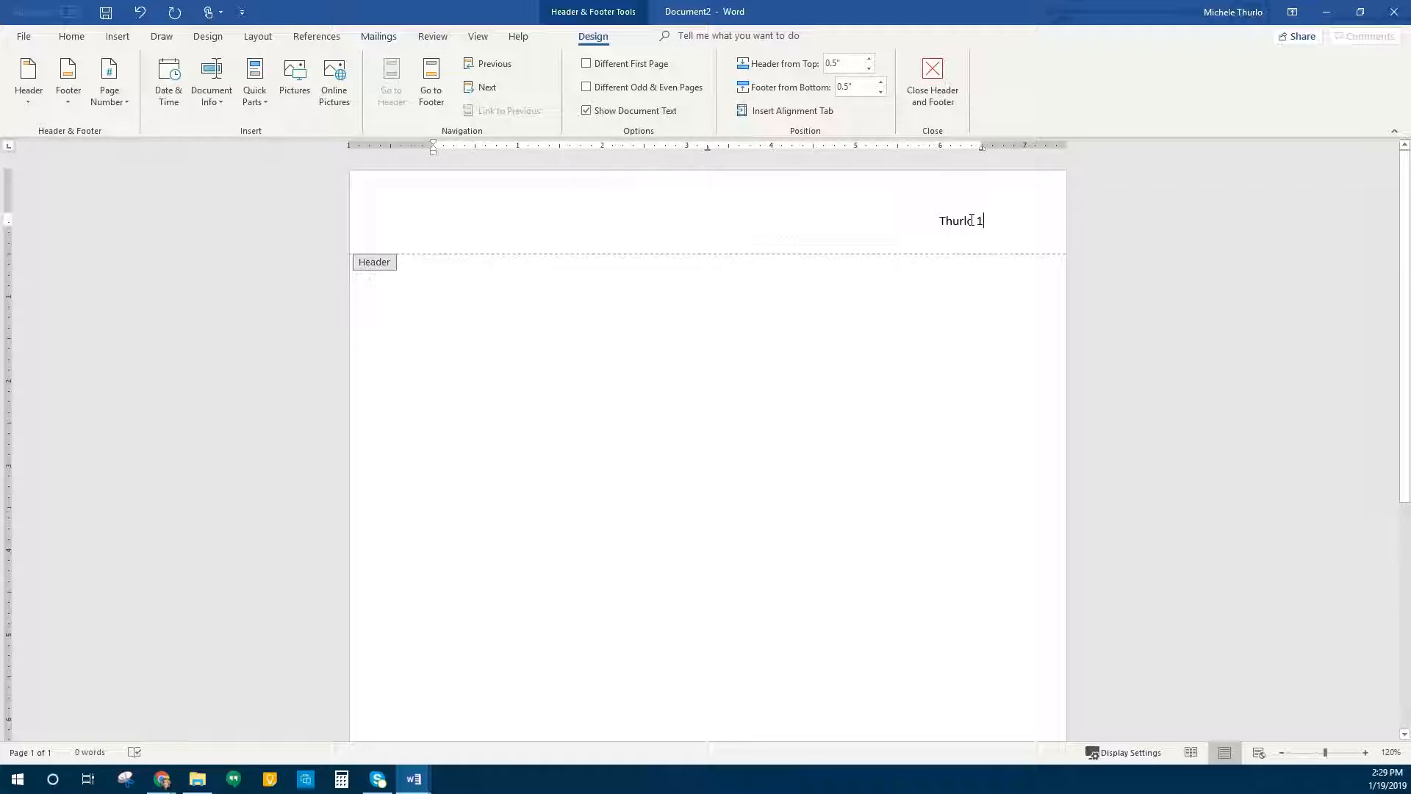
Format the header's last name and page number as Times New Roman, size 12, and return to the document body.
{"action": "left_click_drag", "start_coordinate": [921, 221], "coordinate": [1062, 223]}
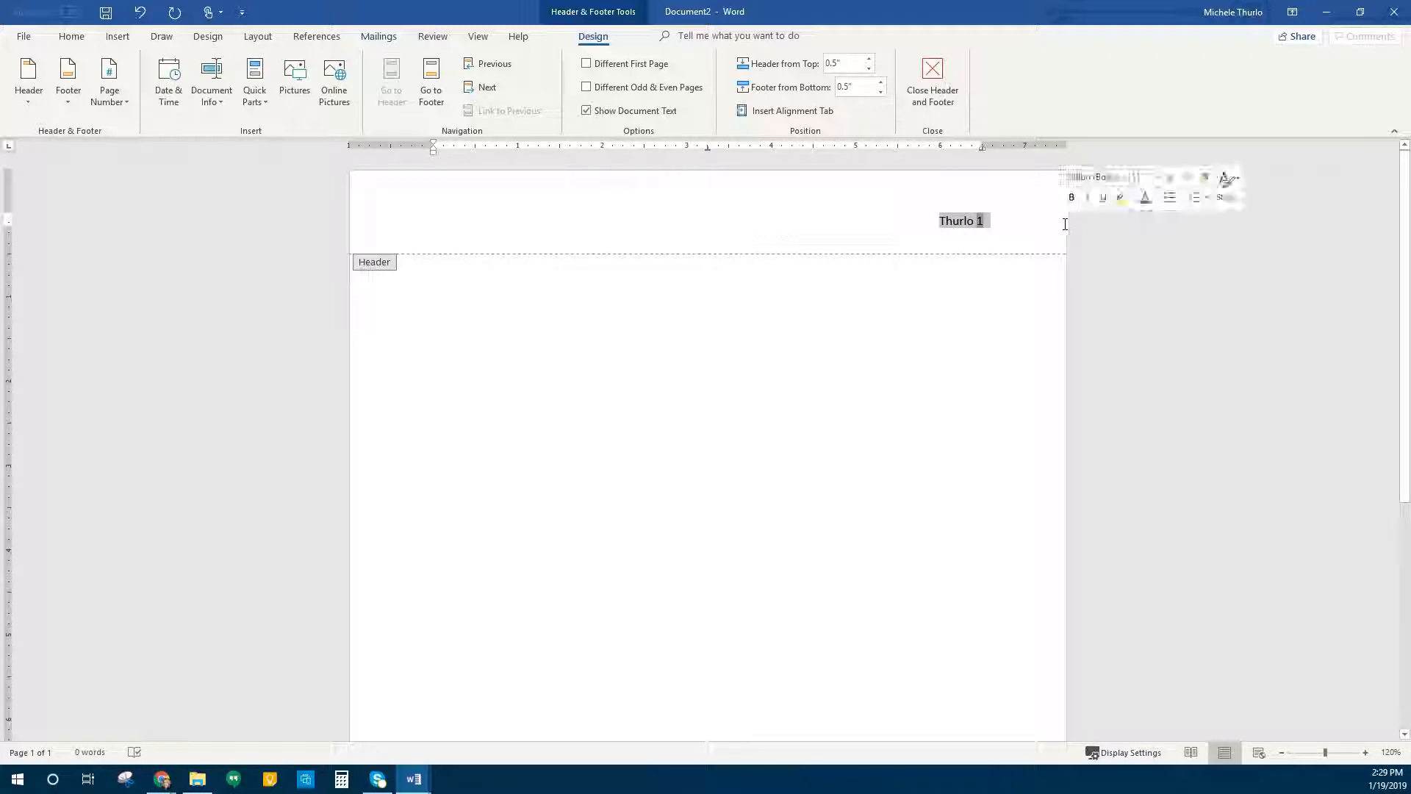
{"action": "left_click", "coordinate": [71, 37]}
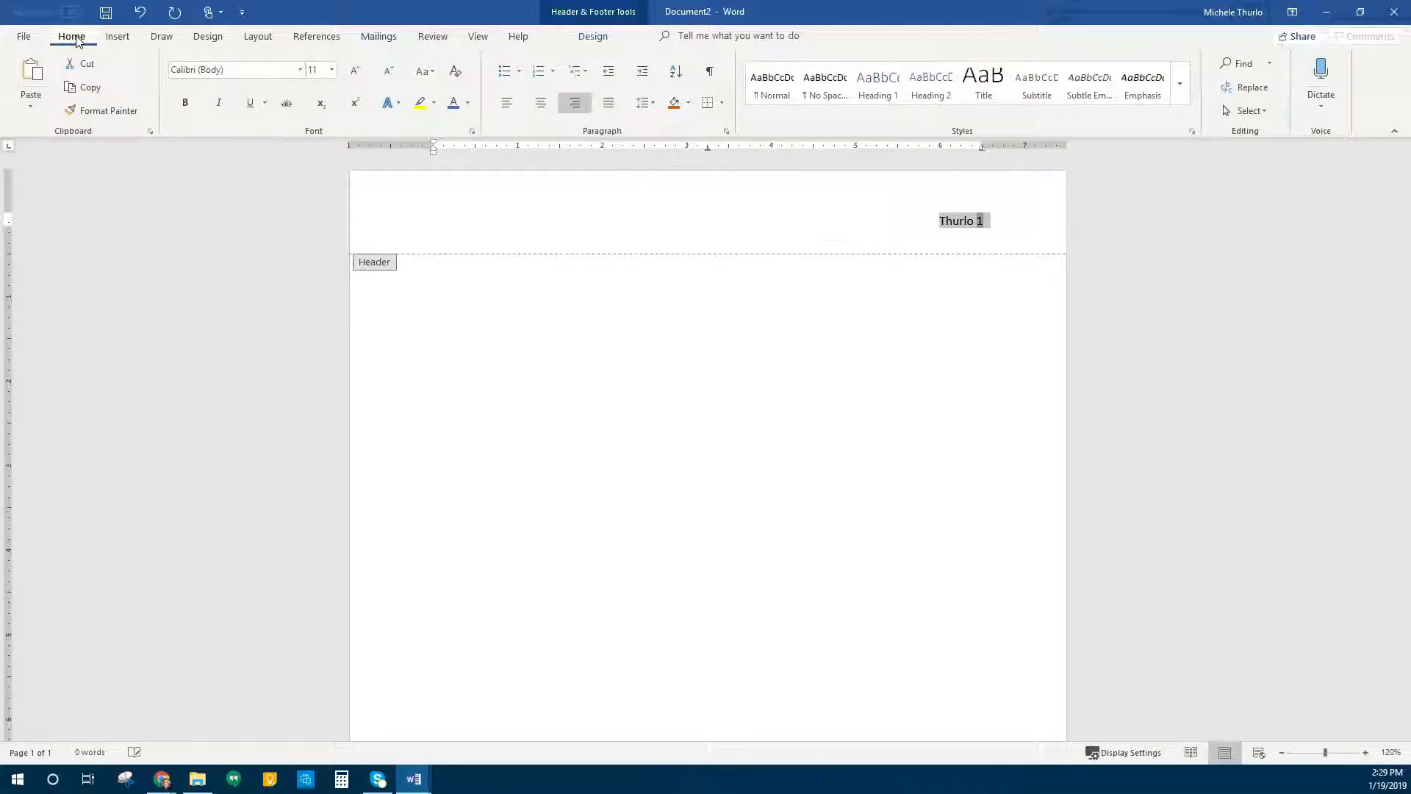
{"action": "left_click", "coordinate": [299, 71]}
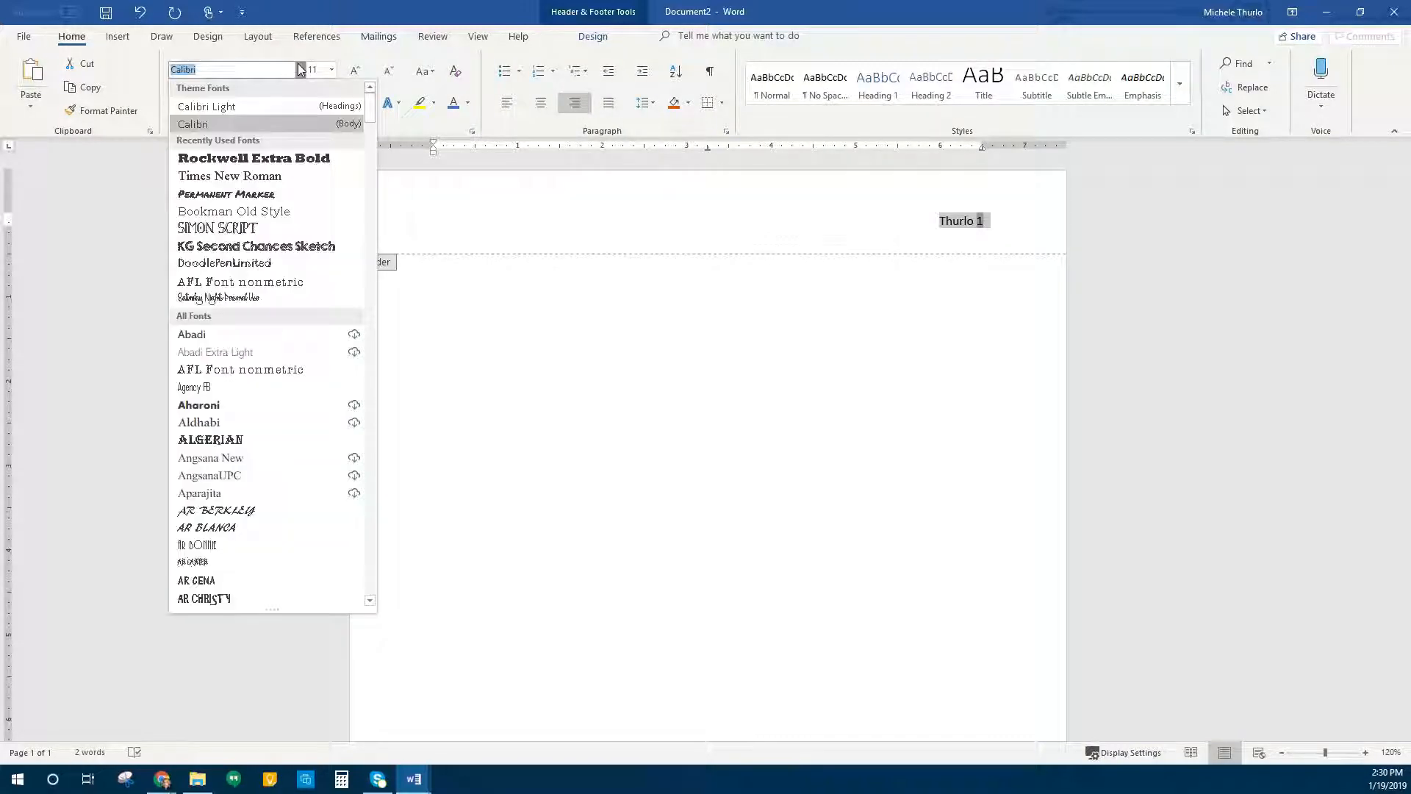
{"action": "left_click", "coordinate": [276, 176]}
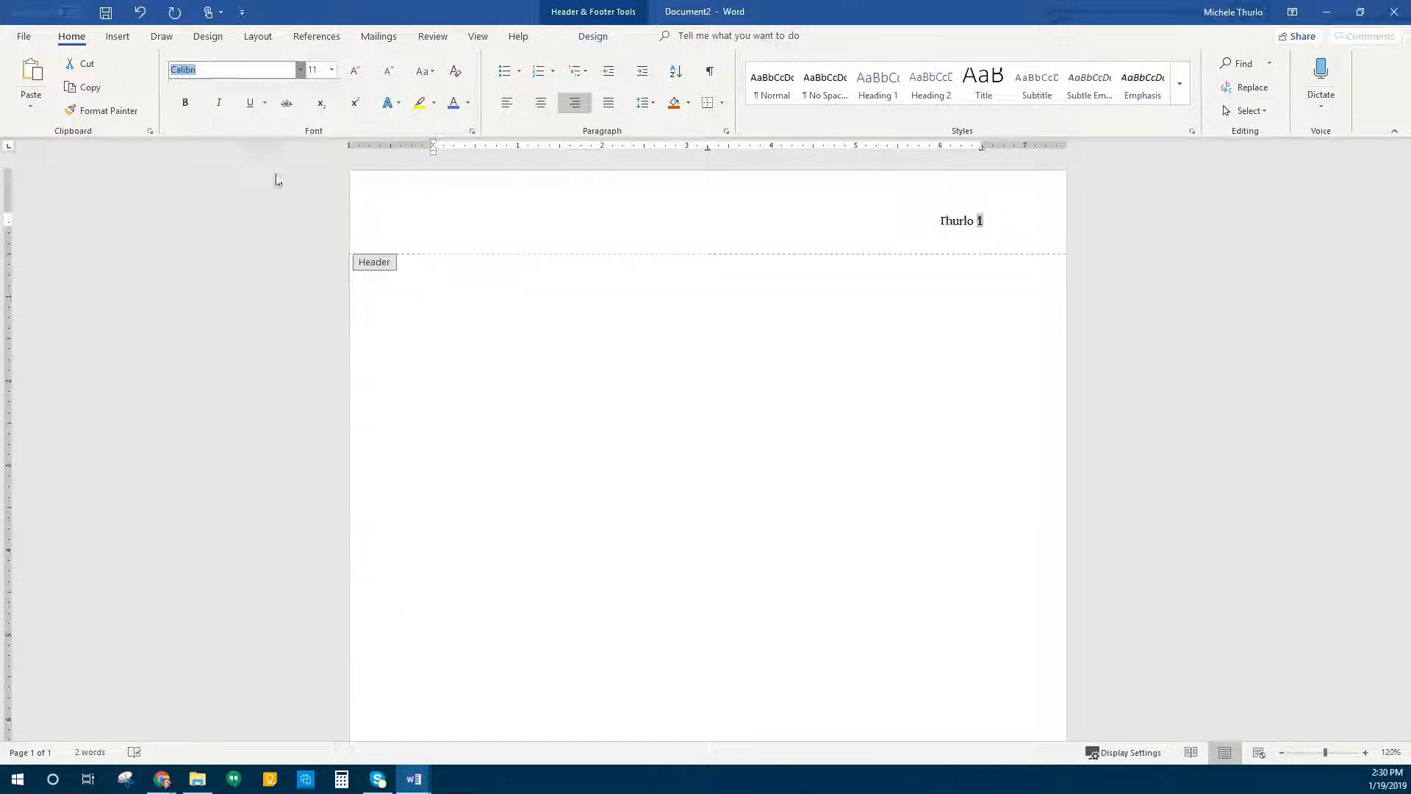
{"action": "left_click", "coordinate": [332, 70]}
{"action": "left_click", "coordinate": [323, 143]}
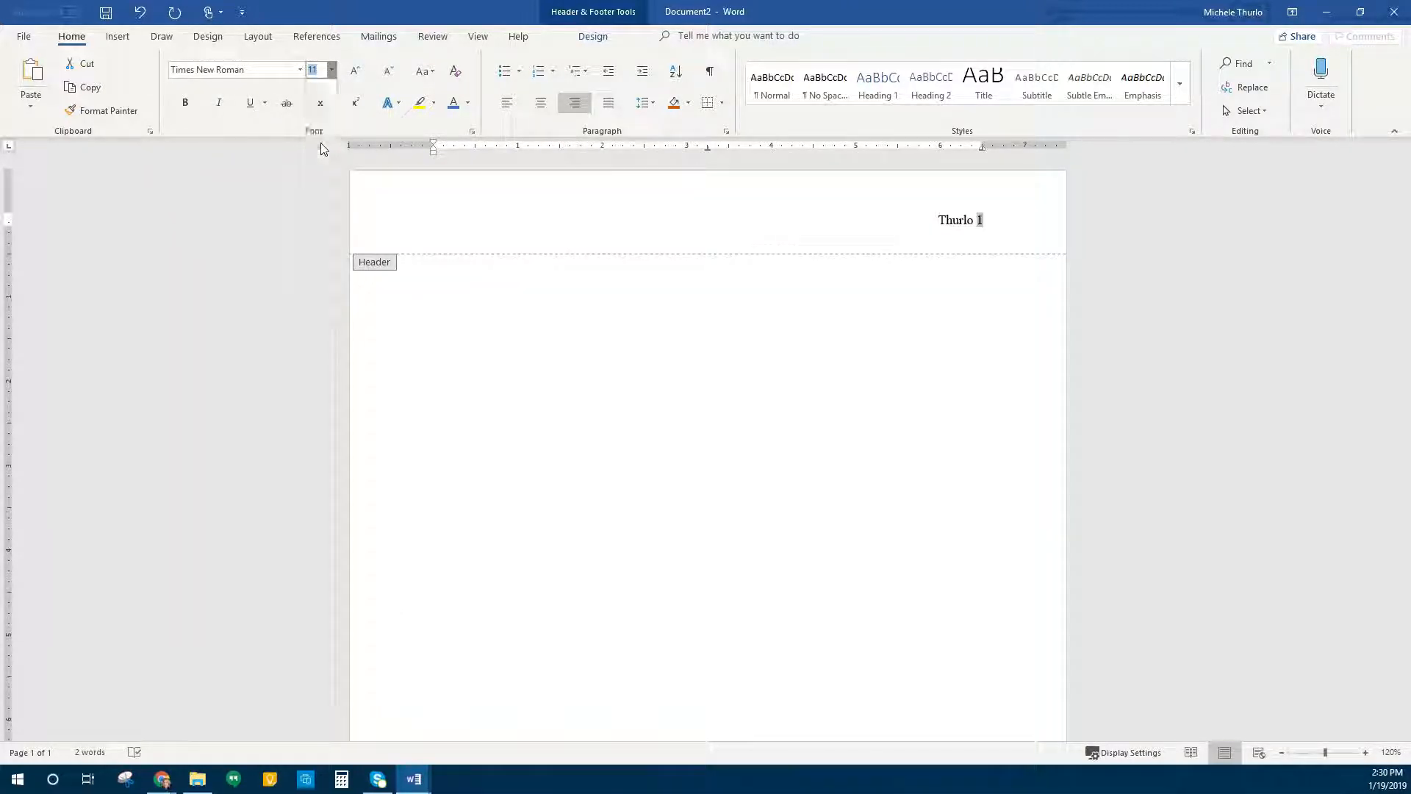
{"action": "left_click", "coordinate": [1018, 225]}
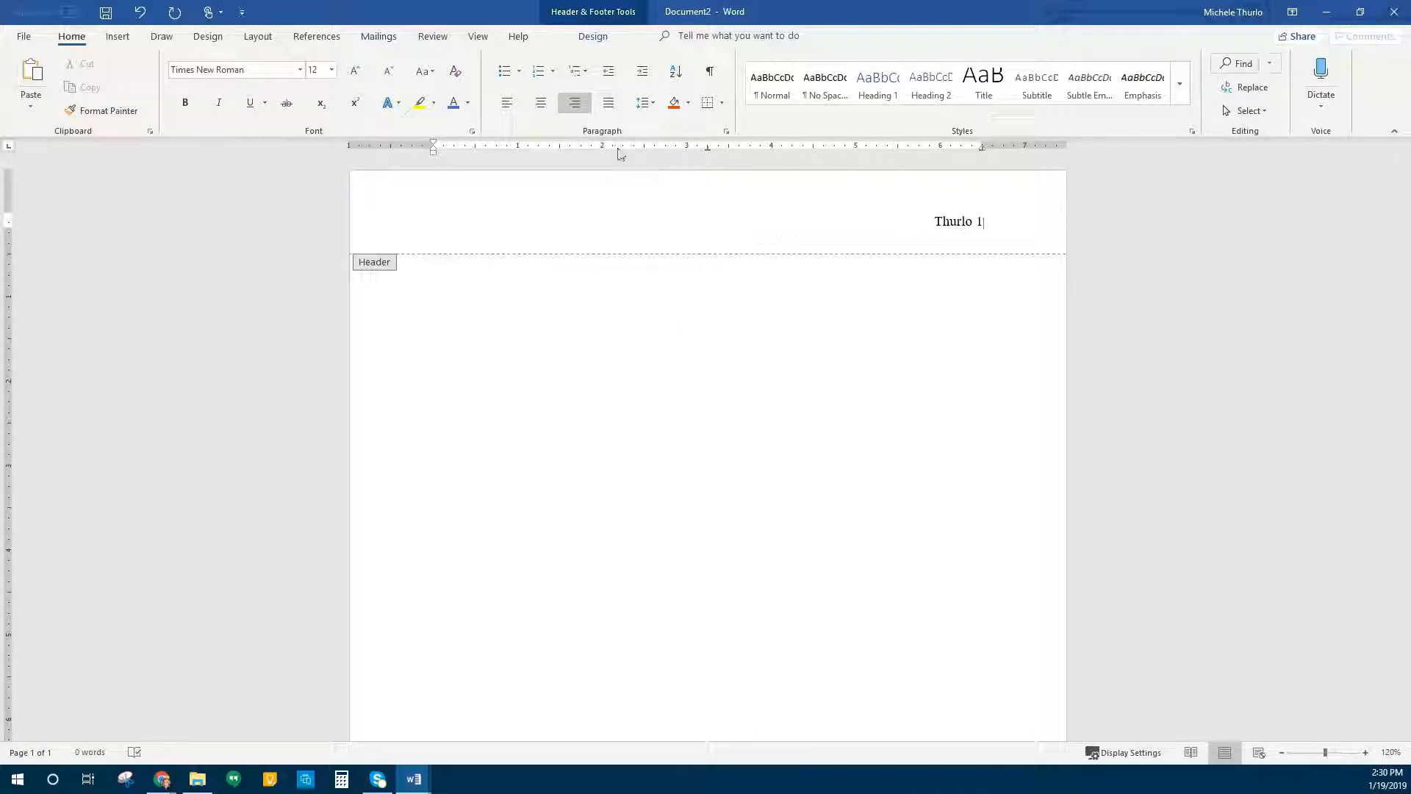
{"action": "left_click", "coordinate": [596, 37]}
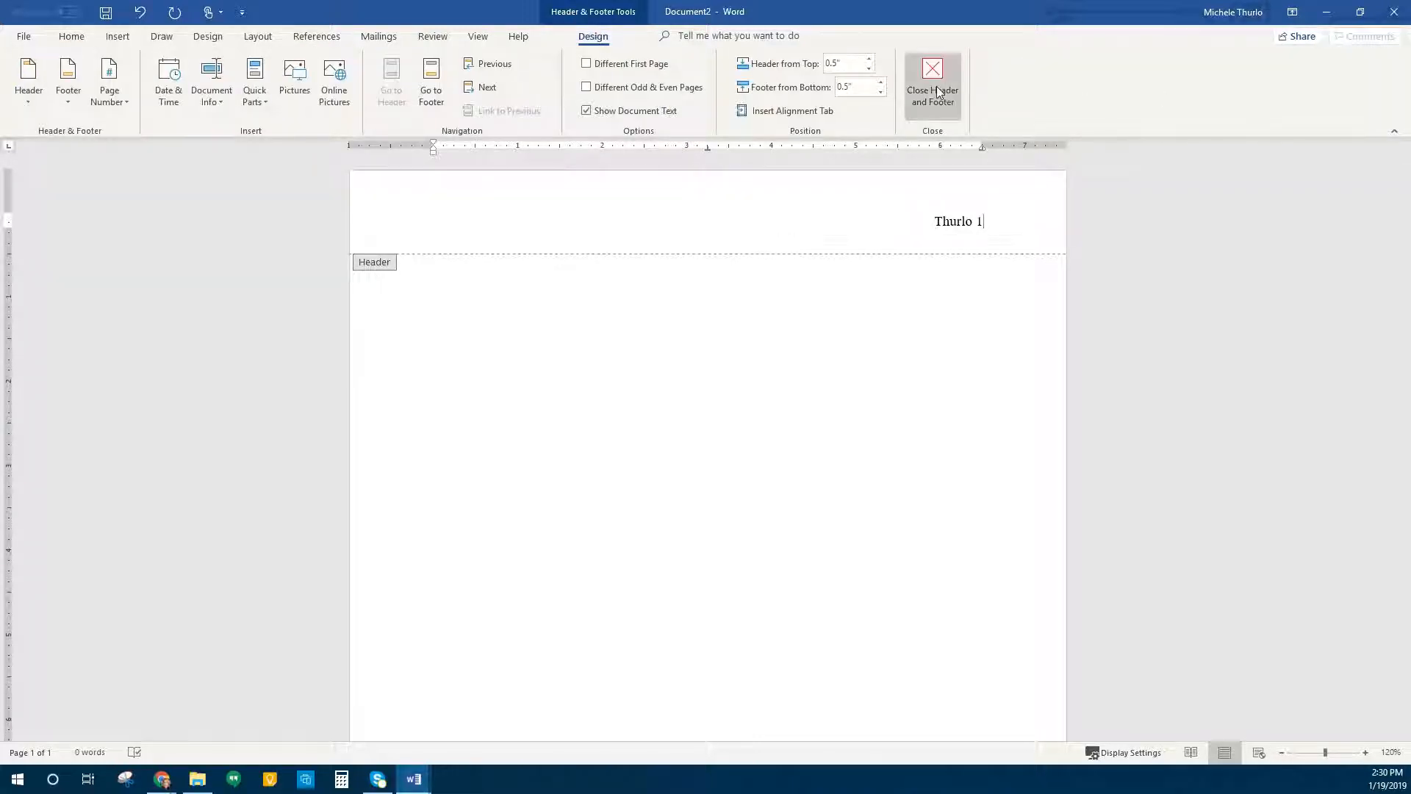
{"action": "double_click", "coordinate": [415, 282]}
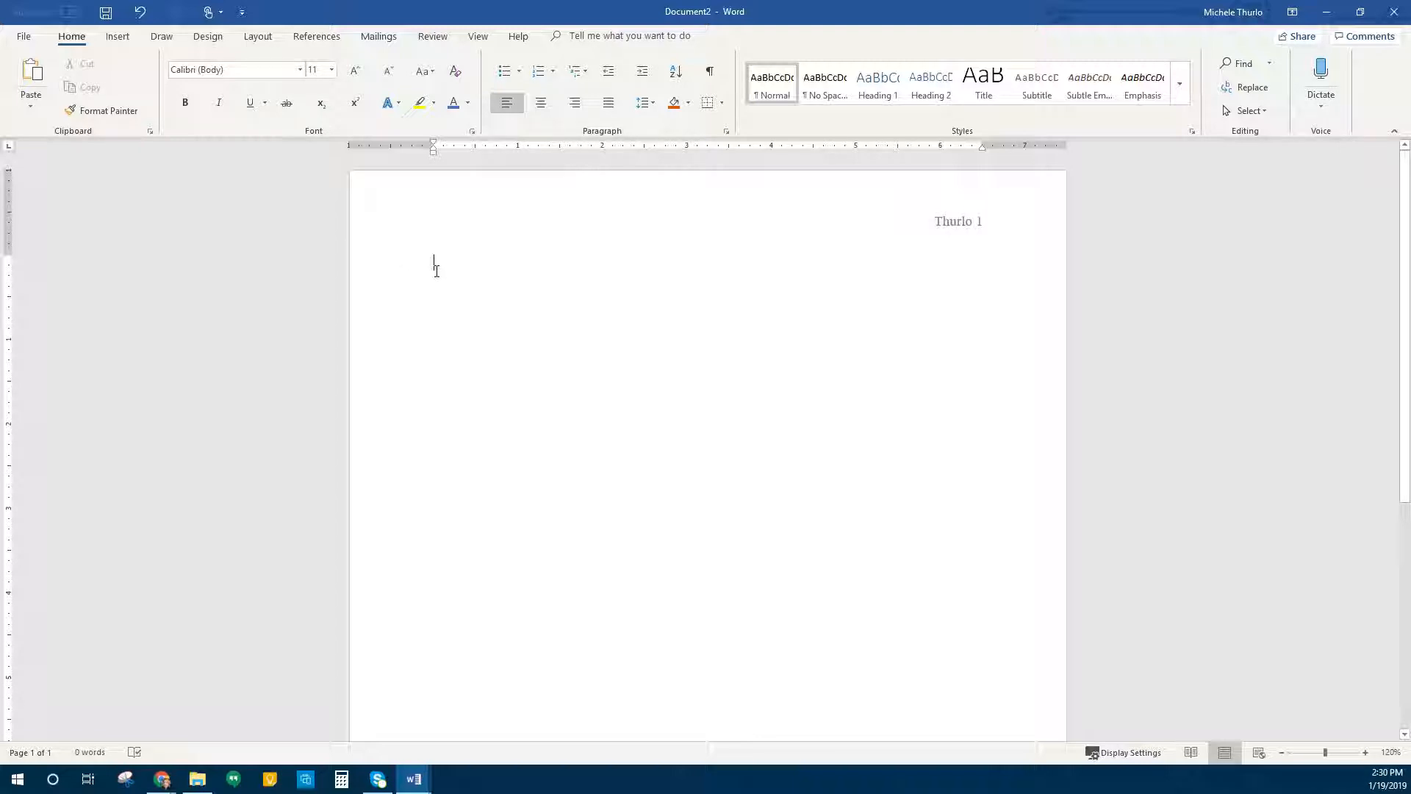
Open the AutoCorrect options from the proofing settings and enter the shortcut mt with the author's full name as its replacement text.
{"action": "left_click", "coordinate": [22, 38]}
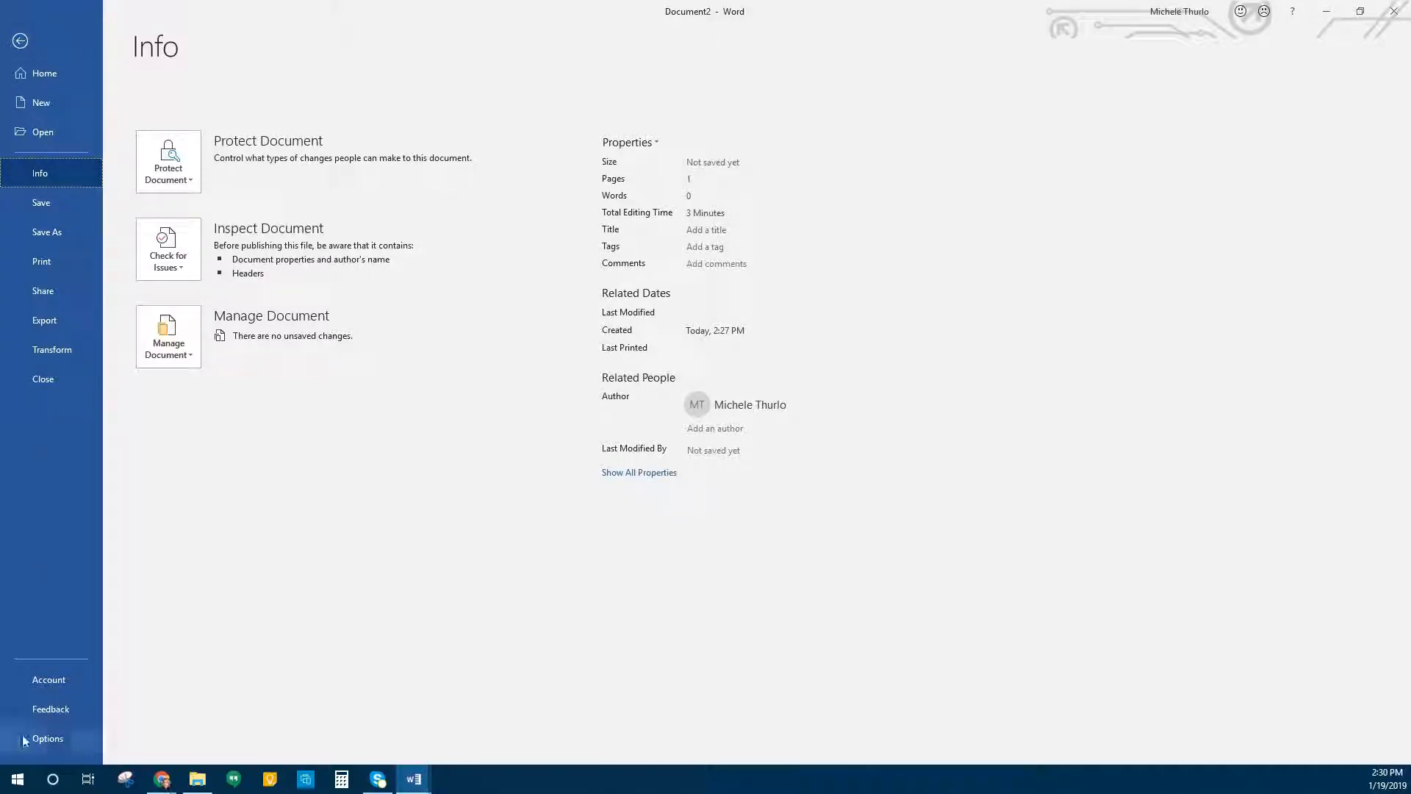
{"action": "key", "text": "Escape"}
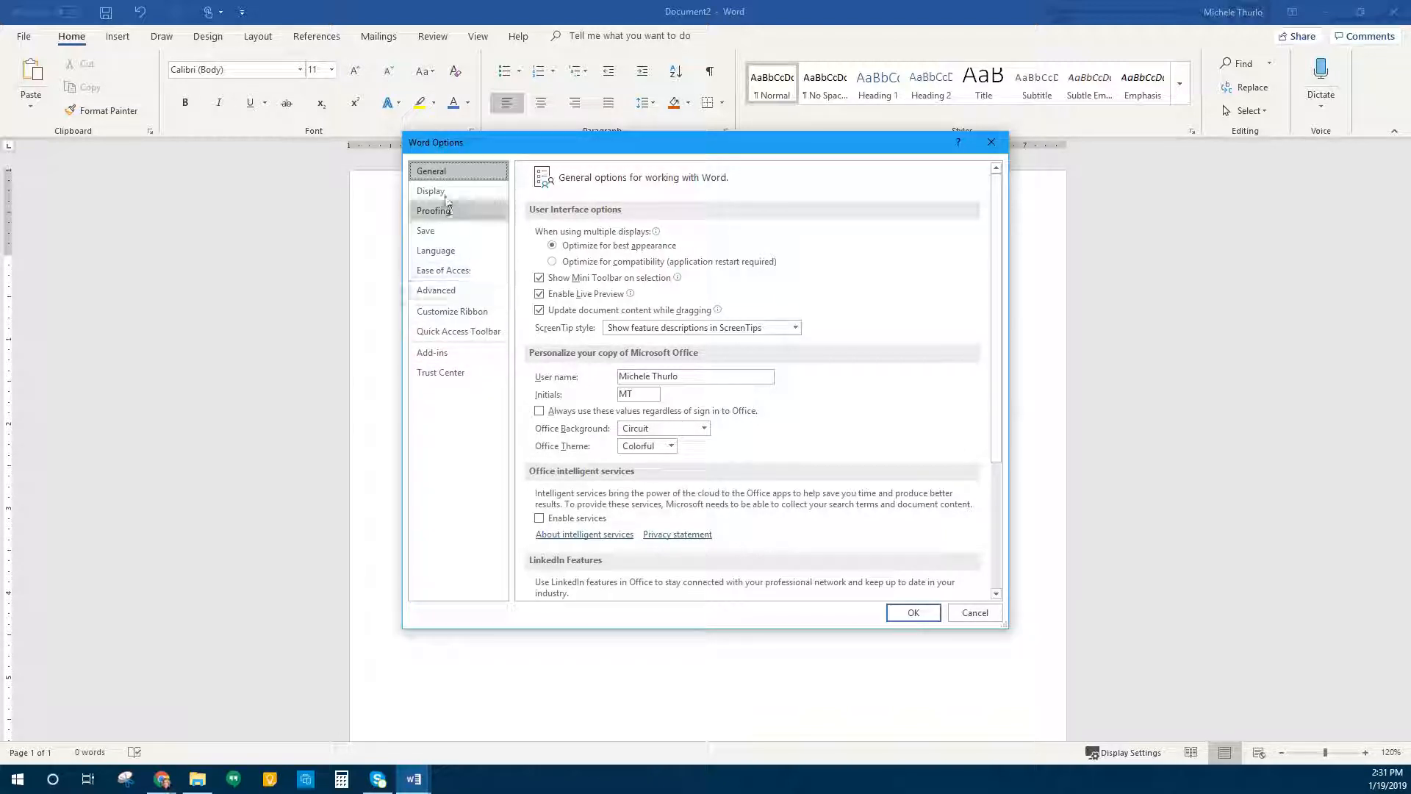
{"action": "left_click", "coordinate": [449, 217]}
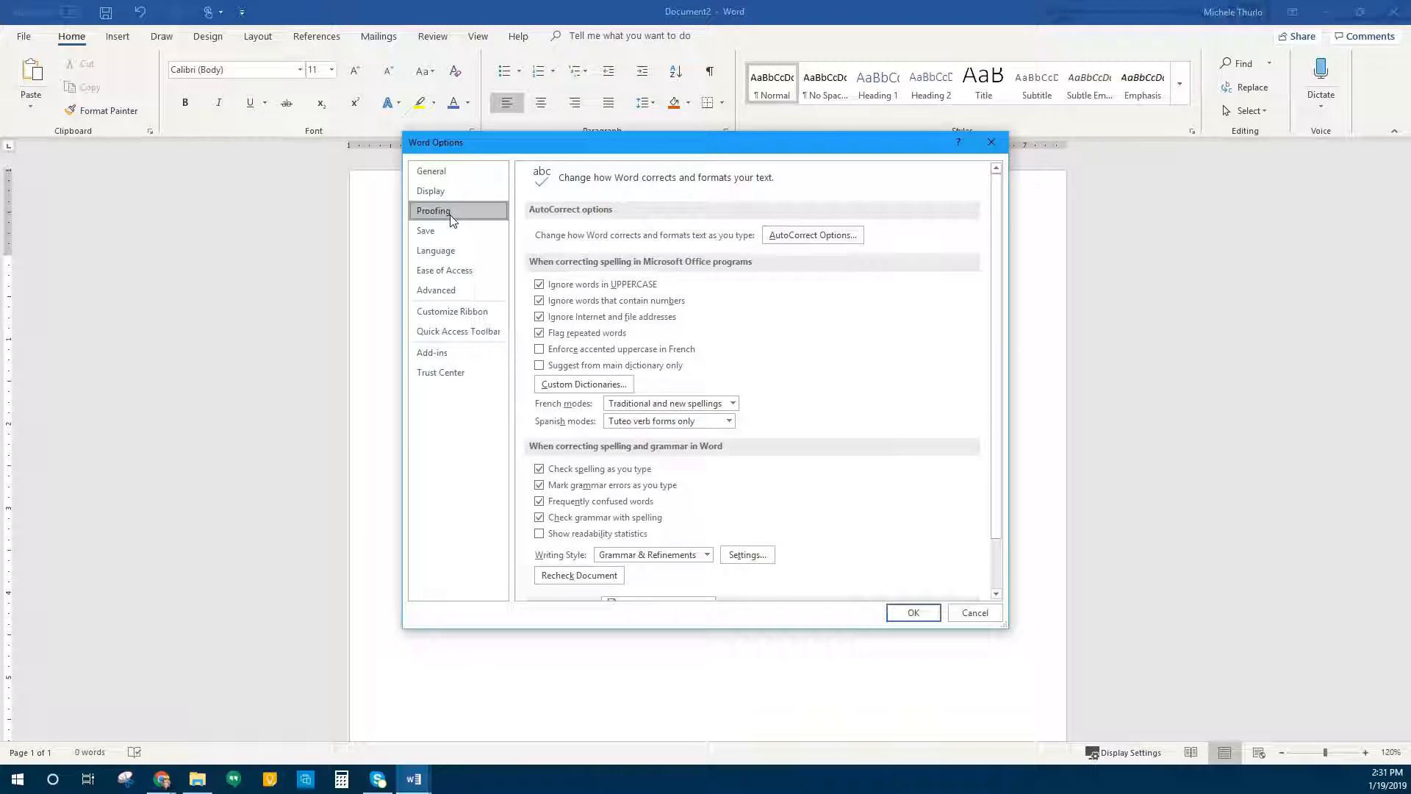
{"action": "left_click", "coordinate": [832, 235]}
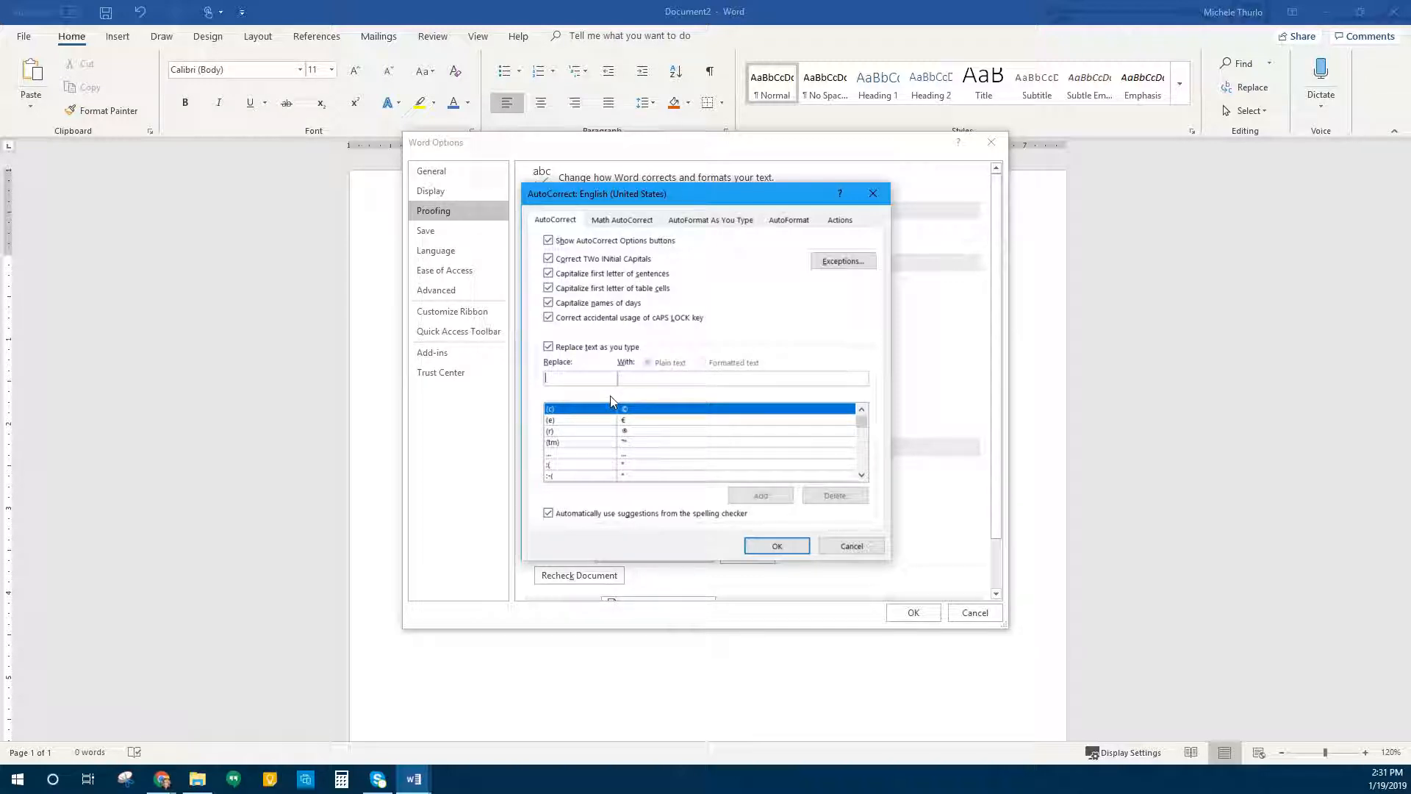
{"action": "type", "text": "mt"}
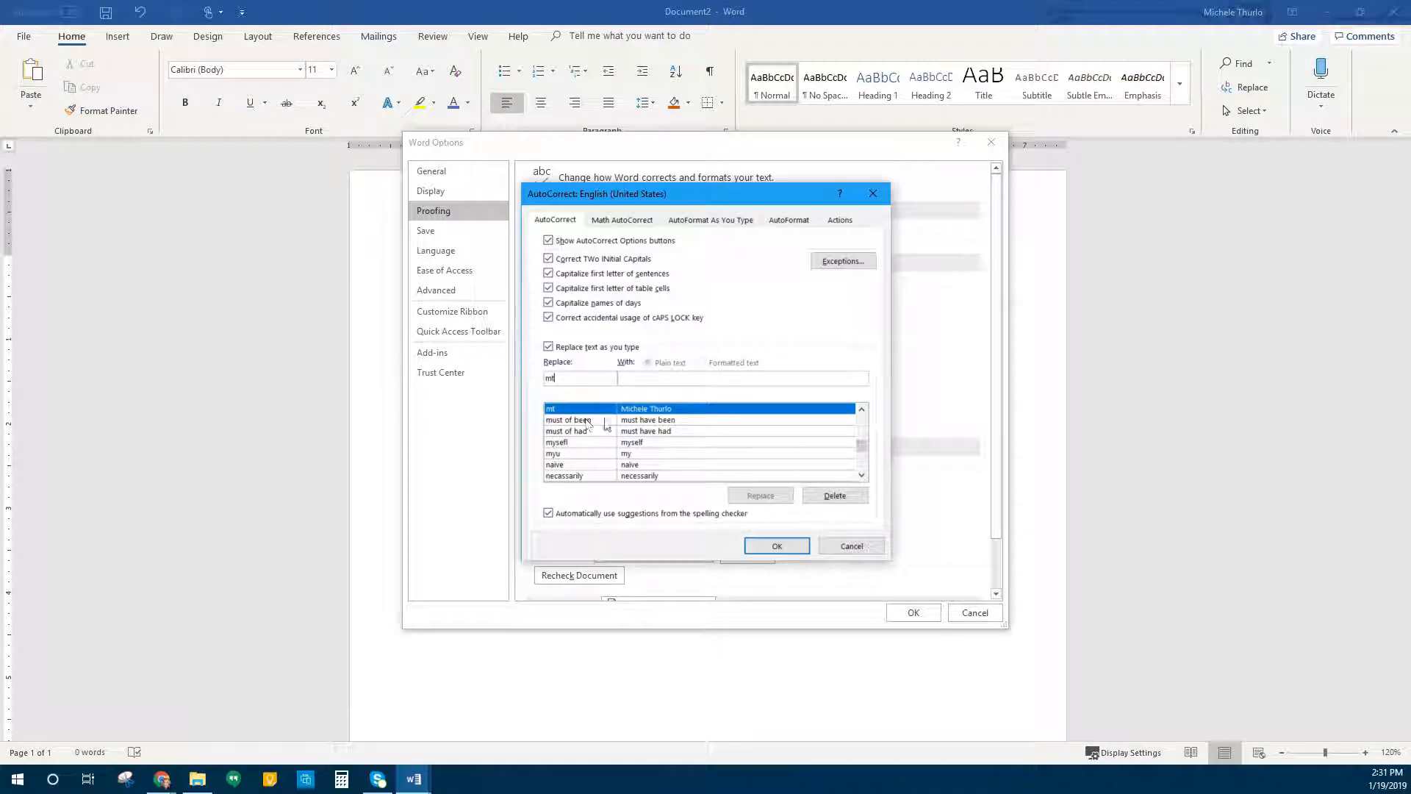
{"action": "left_click", "coordinate": [667, 378]}
{"action": "type", "text": "Michele Thurlo"}
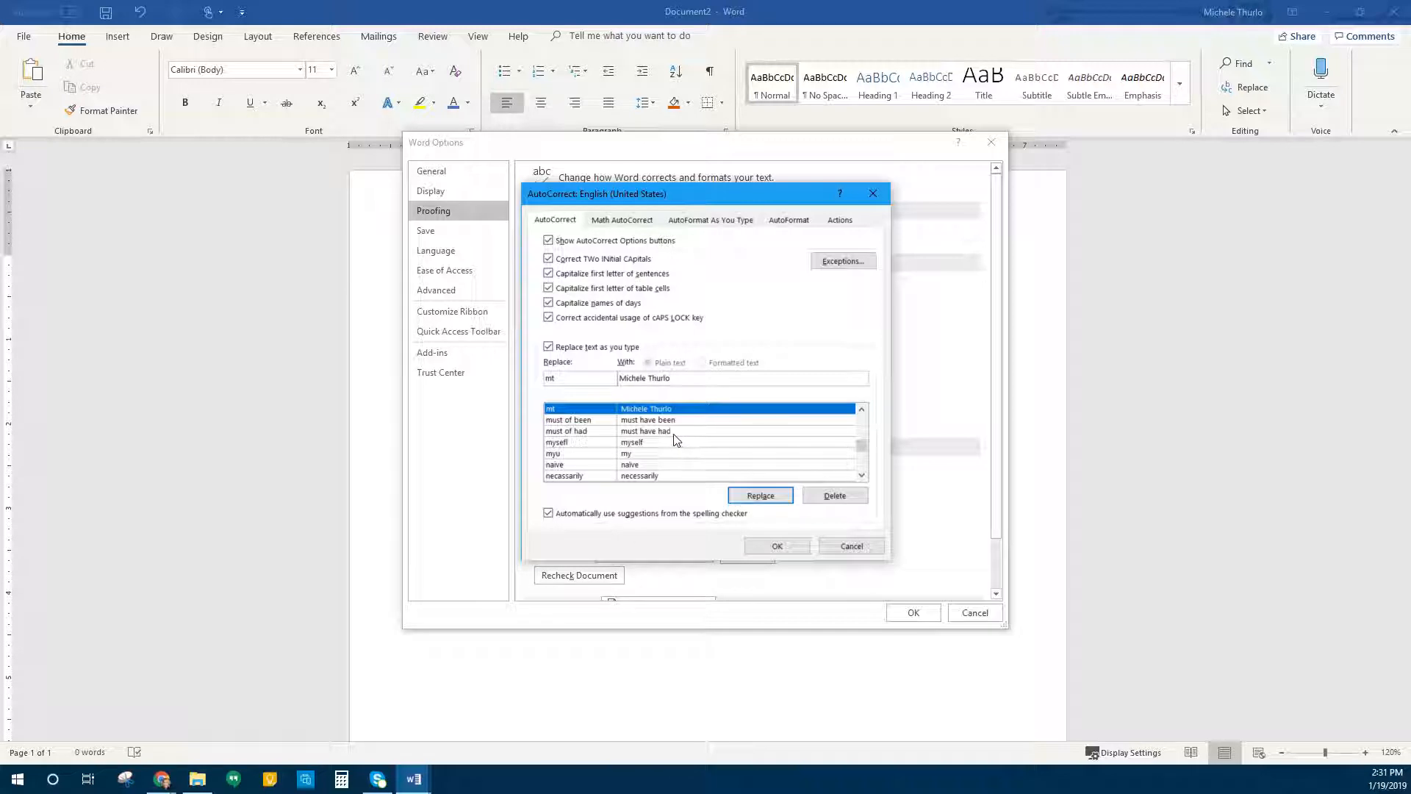
Look through the existing AutoCorrect entries to see which misspellings and replacements are defined.
{"action": "scroll", "coordinate": [603, 452], "scroll_direction": "down", "scroll_amount": 4}
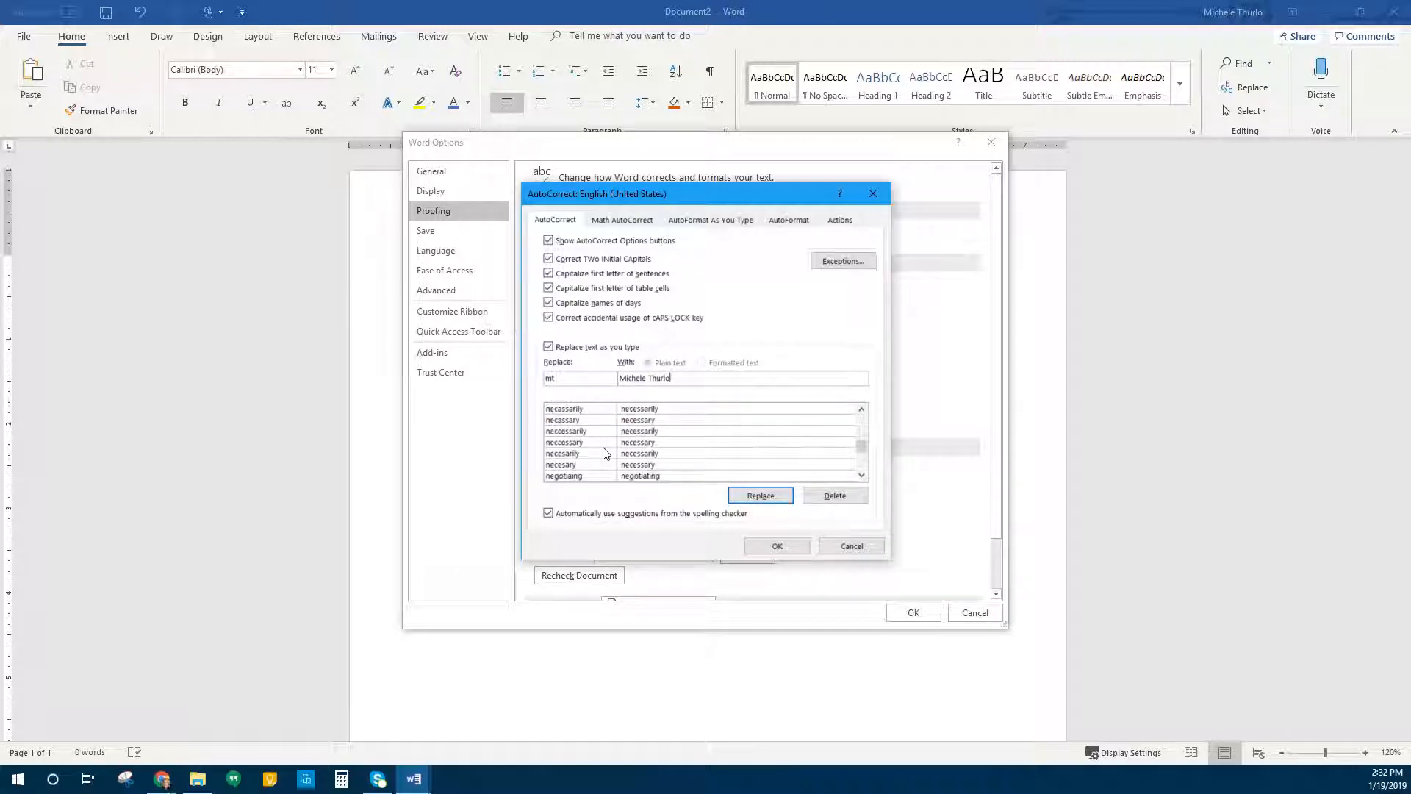
{"action": "scroll", "coordinate": [603, 452], "scroll_direction": "down", "scroll_amount": 10}
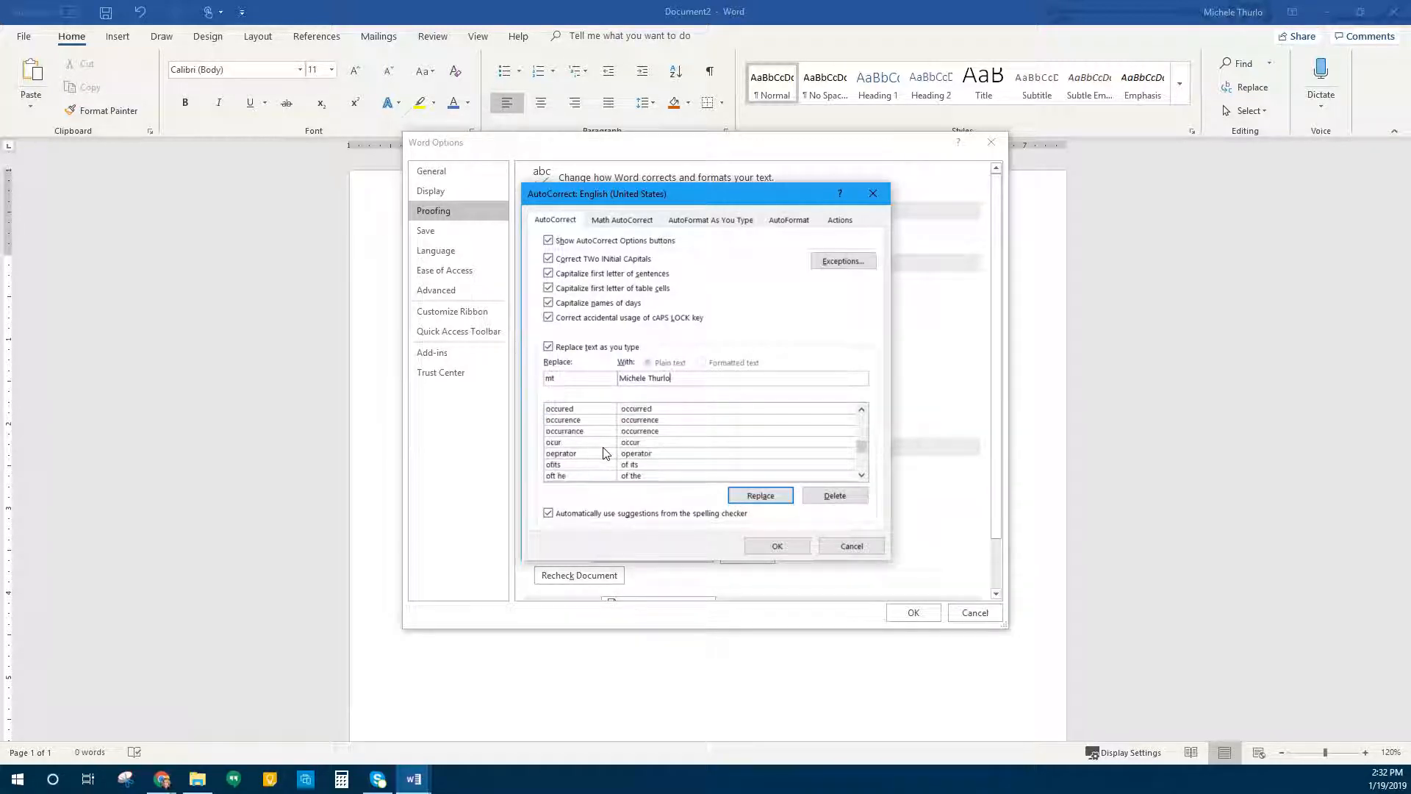
{"action": "scroll", "coordinate": [602, 452], "scroll_direction": "down", "scroll_amount": 7}
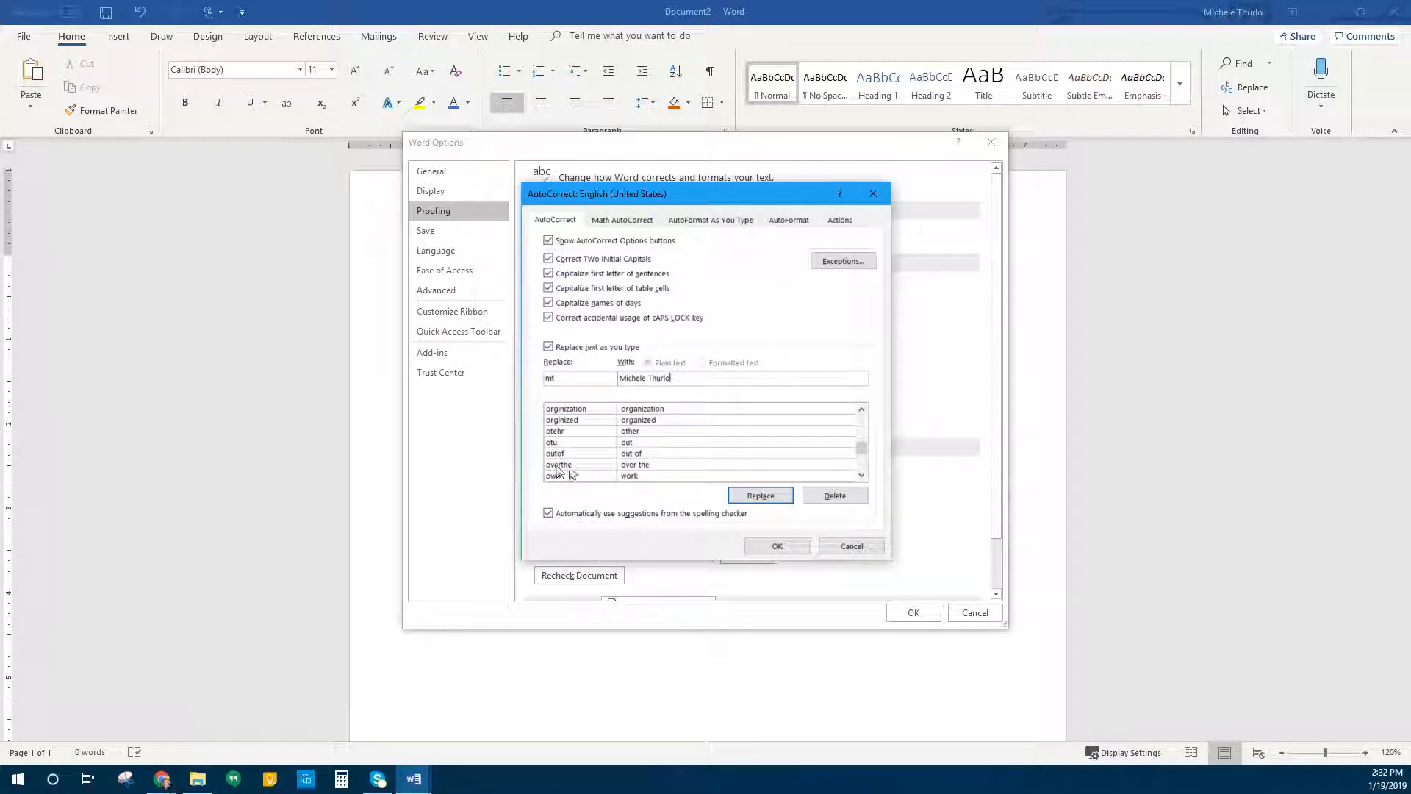
{"action": "scroll", "coordinate": [570, 471], "scroll_direction": "up", "scroll_amount": 2}
{"action": "scroll", "coordinate": [570, 471], "scroll_direction": "up", "scroll_amount": 15}
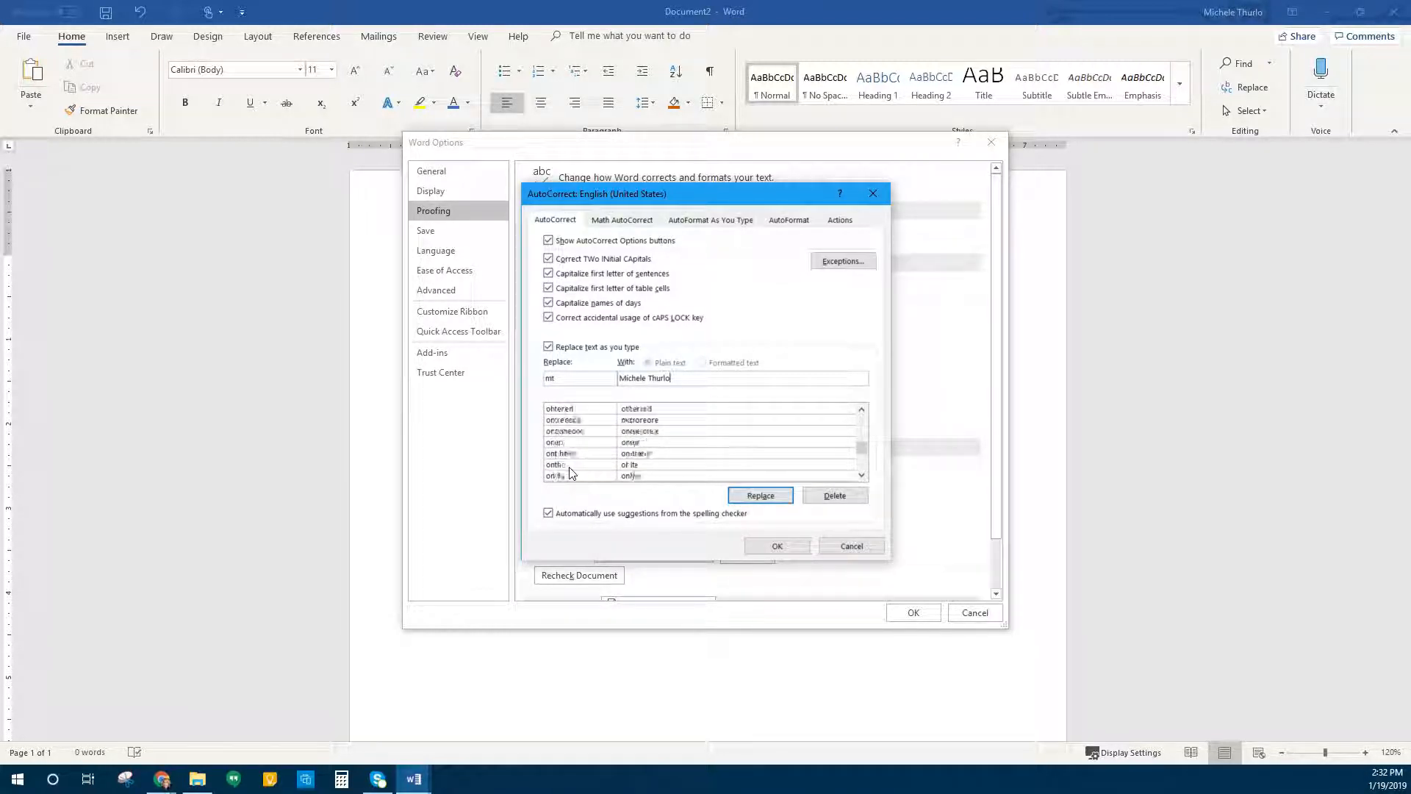
{"action": "scroll", "coordinate": [570, 472], "scroll_direction": "up", "scroll_amount": 12}
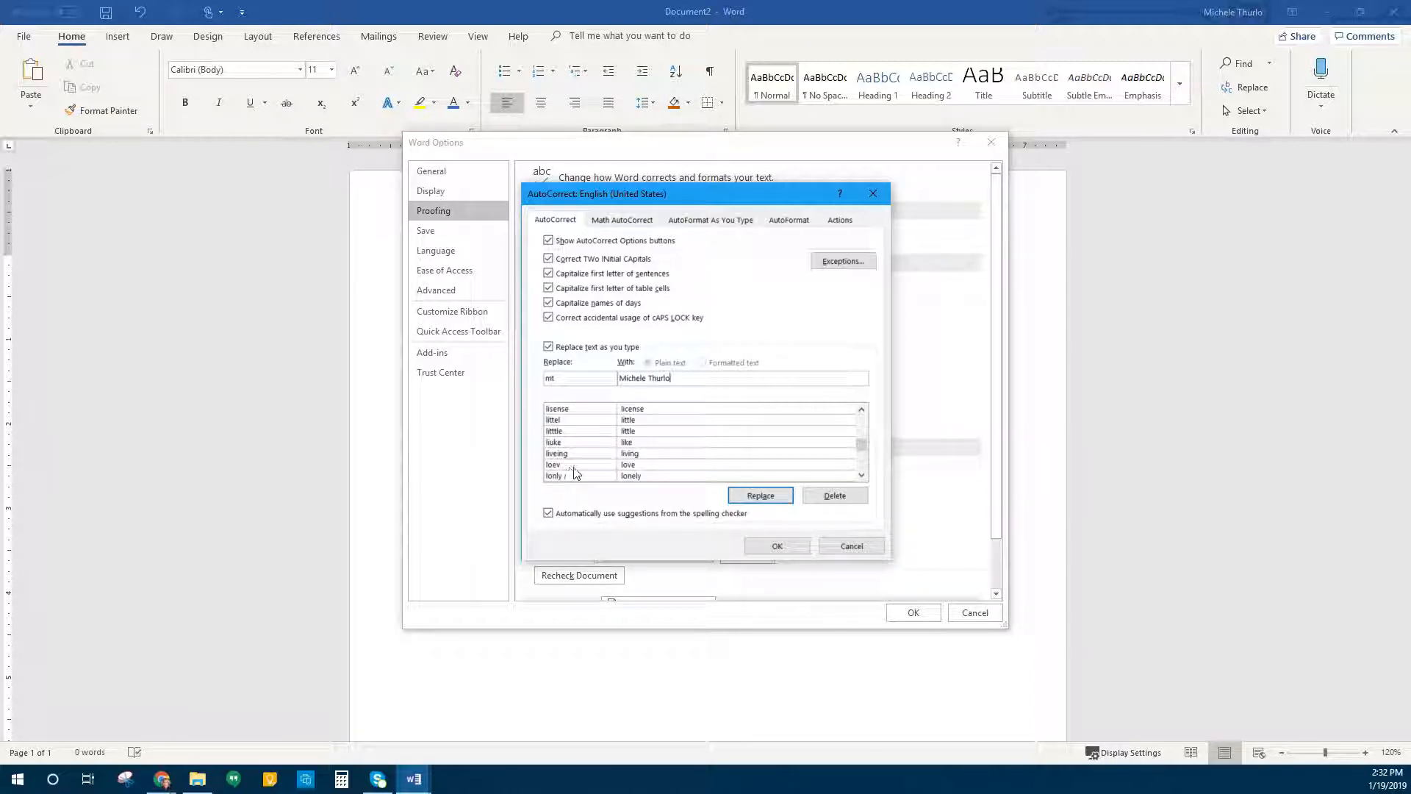
{"action": "scroll", "coordinate": [580, 470], "scroll_direction": "up", "scroll_amount": 10}
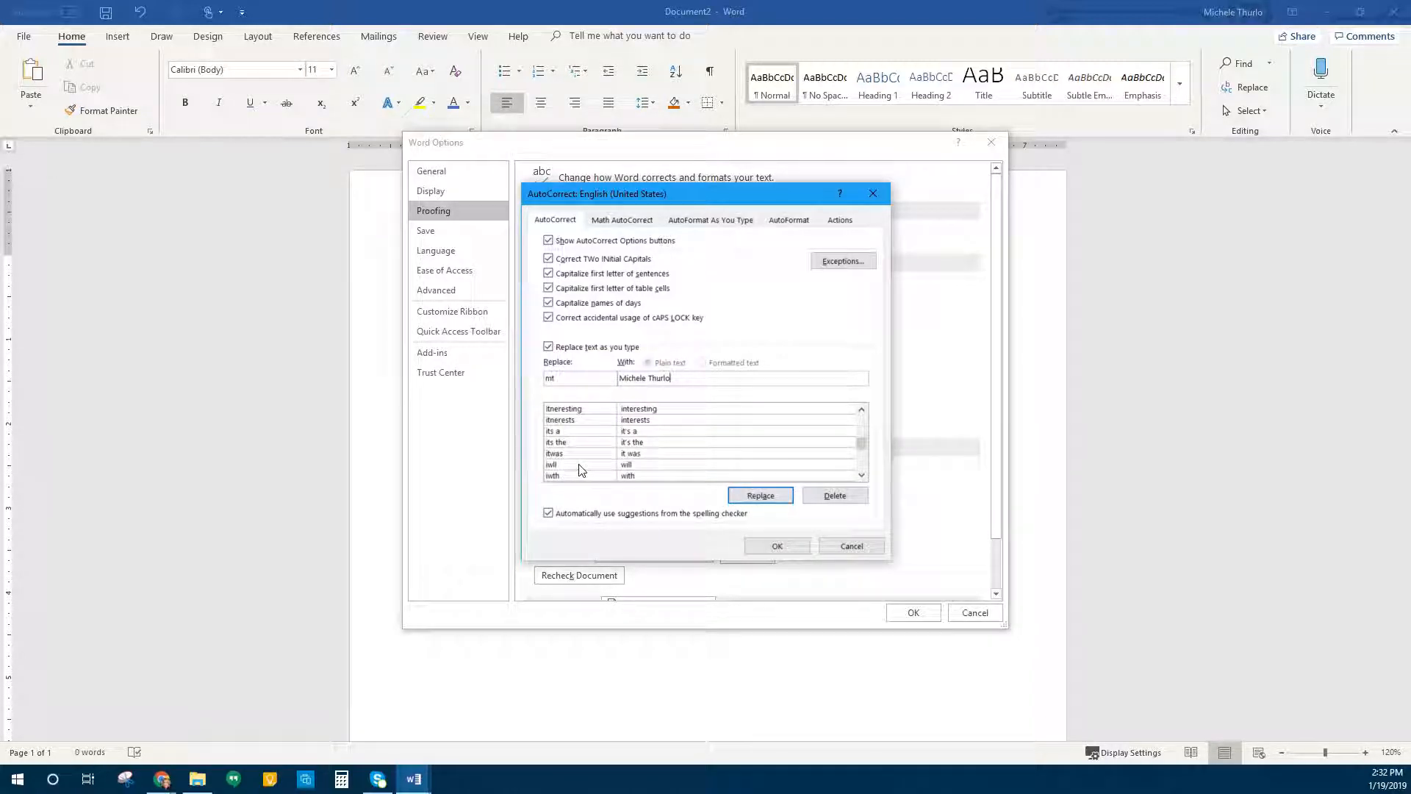
{"action": "scroll", "coordinate": [580, 470], "scroll_direction": "up", "scroll_amount": 4}
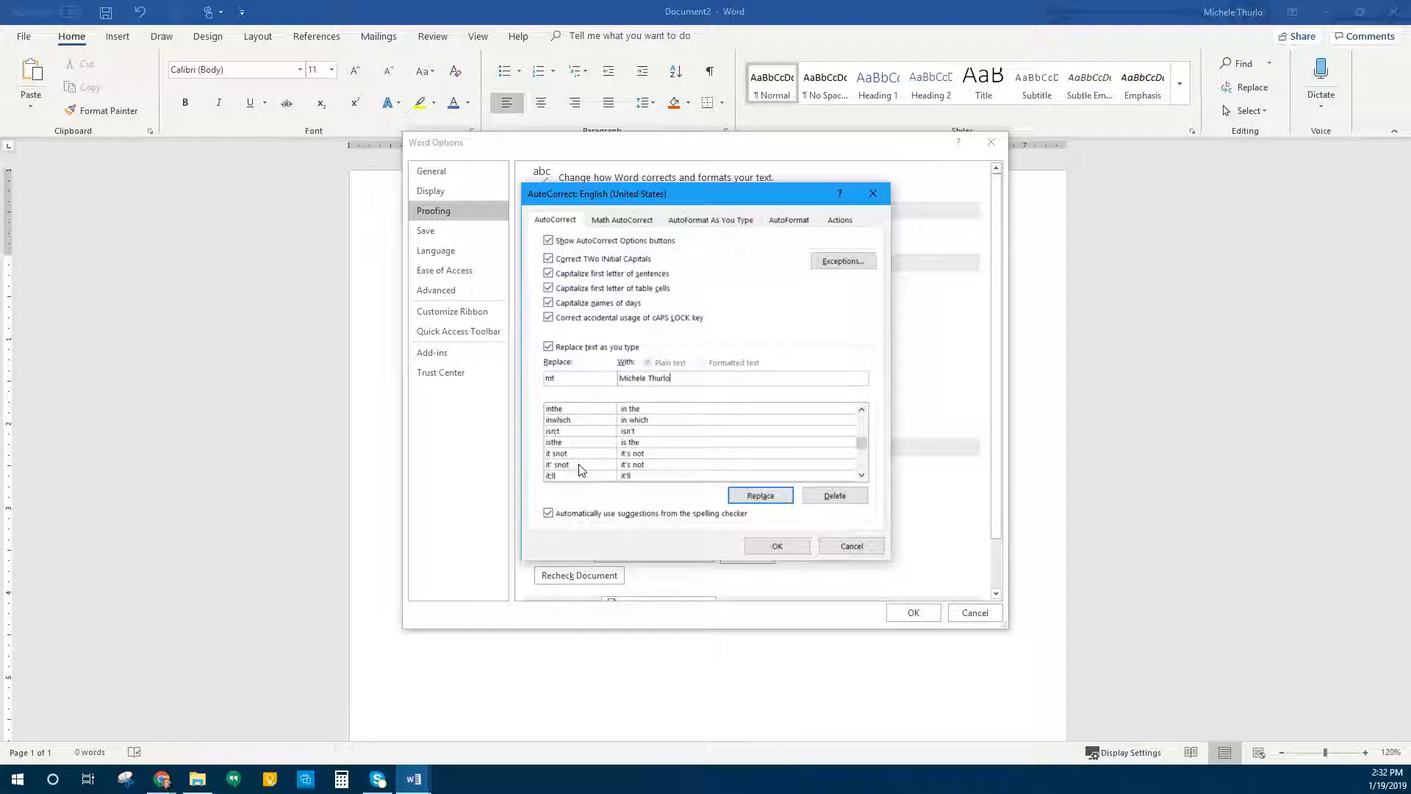
{"action": "scroll", "coordinate": [580, 470], "scroll_direction": "down", "scroll_amount": 15}
{"action": "scroll", "coordinate": [588, 457], "scroll_direction": "down", "scroll_amount": 15}
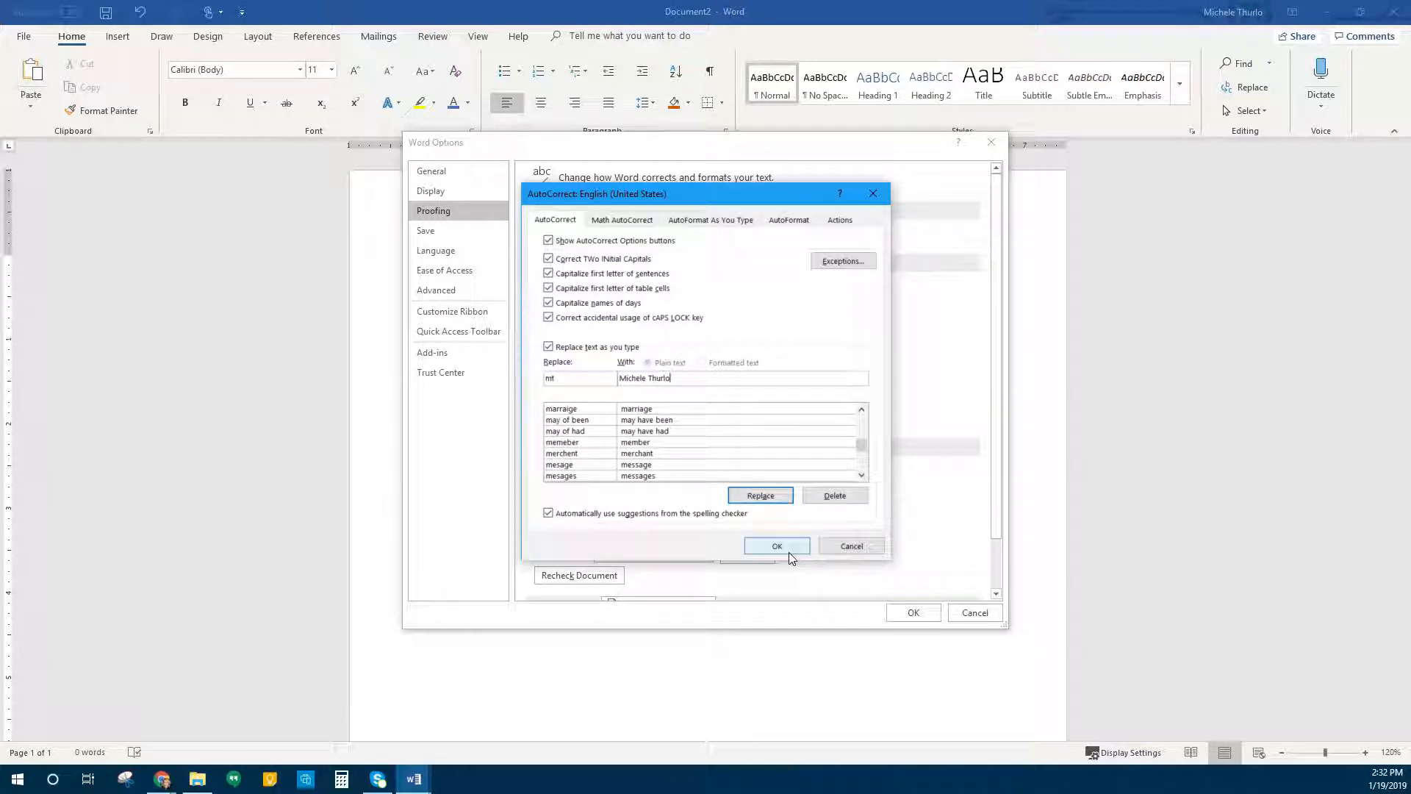
Redefine the mt AutoCorrect entry with the author's full name and accept the AutoCorrect and Word options.
{"action": "left_click", "coordinate": [759, 497]}
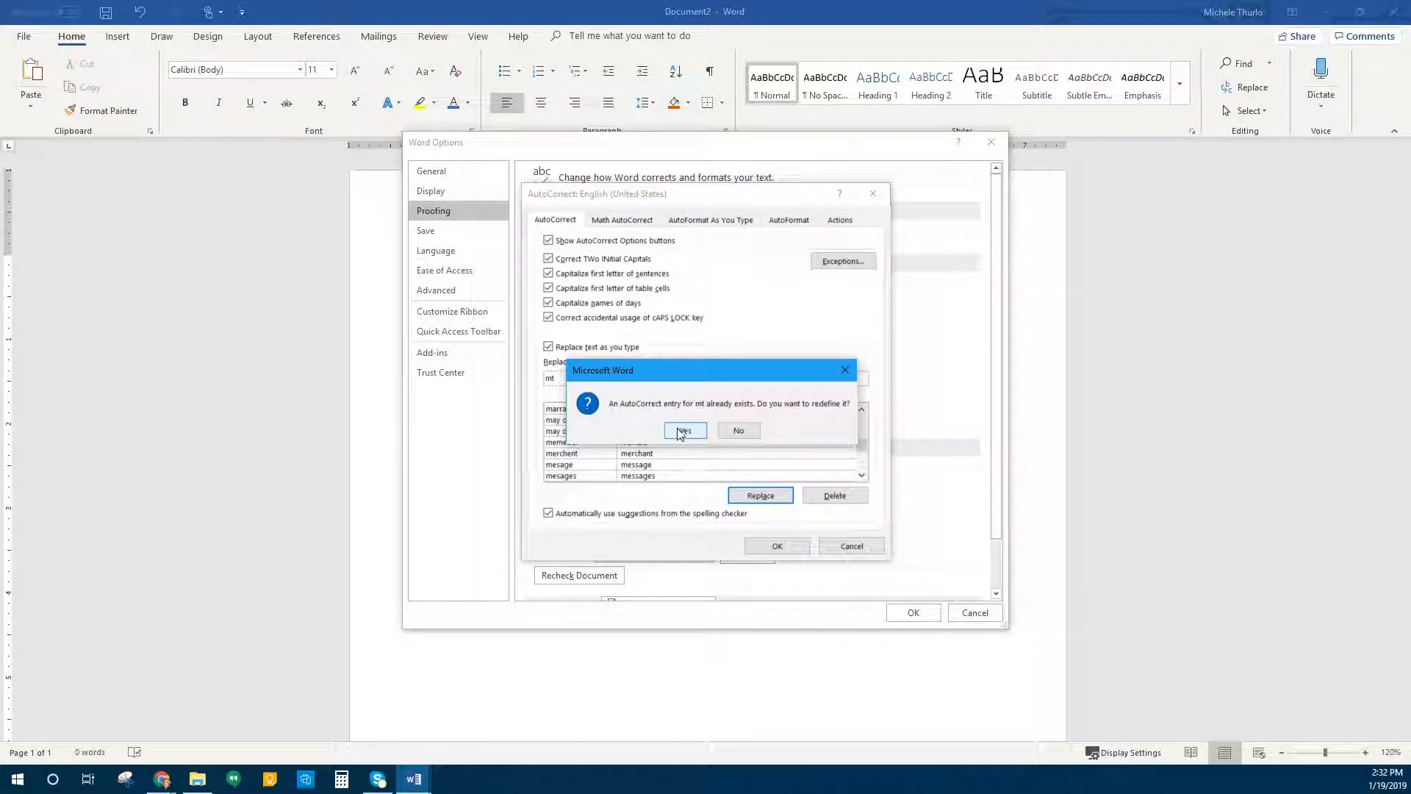
{"action": "left_click", "coordinate": [680, 432]}
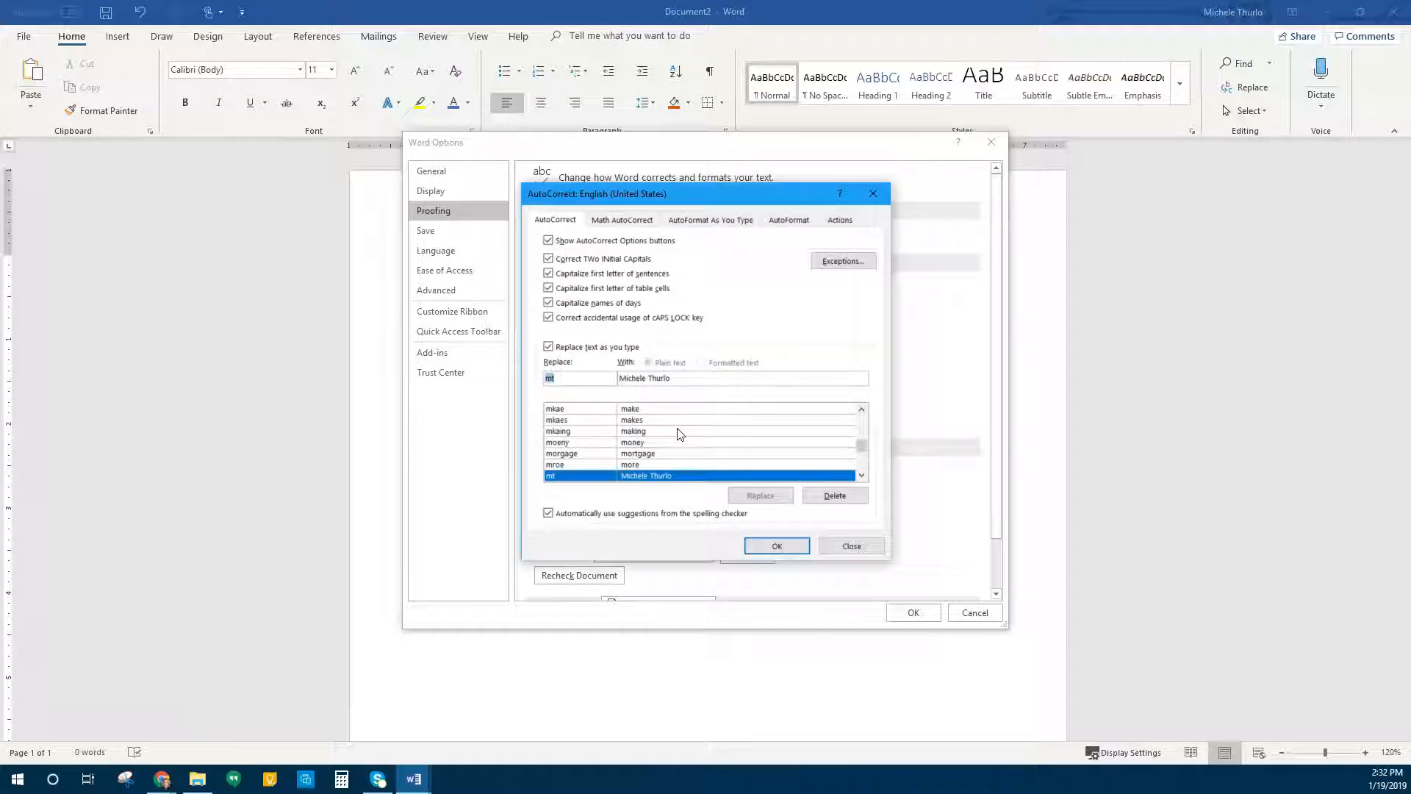
{"action": "left_click", "coordinate": [777, 546]}
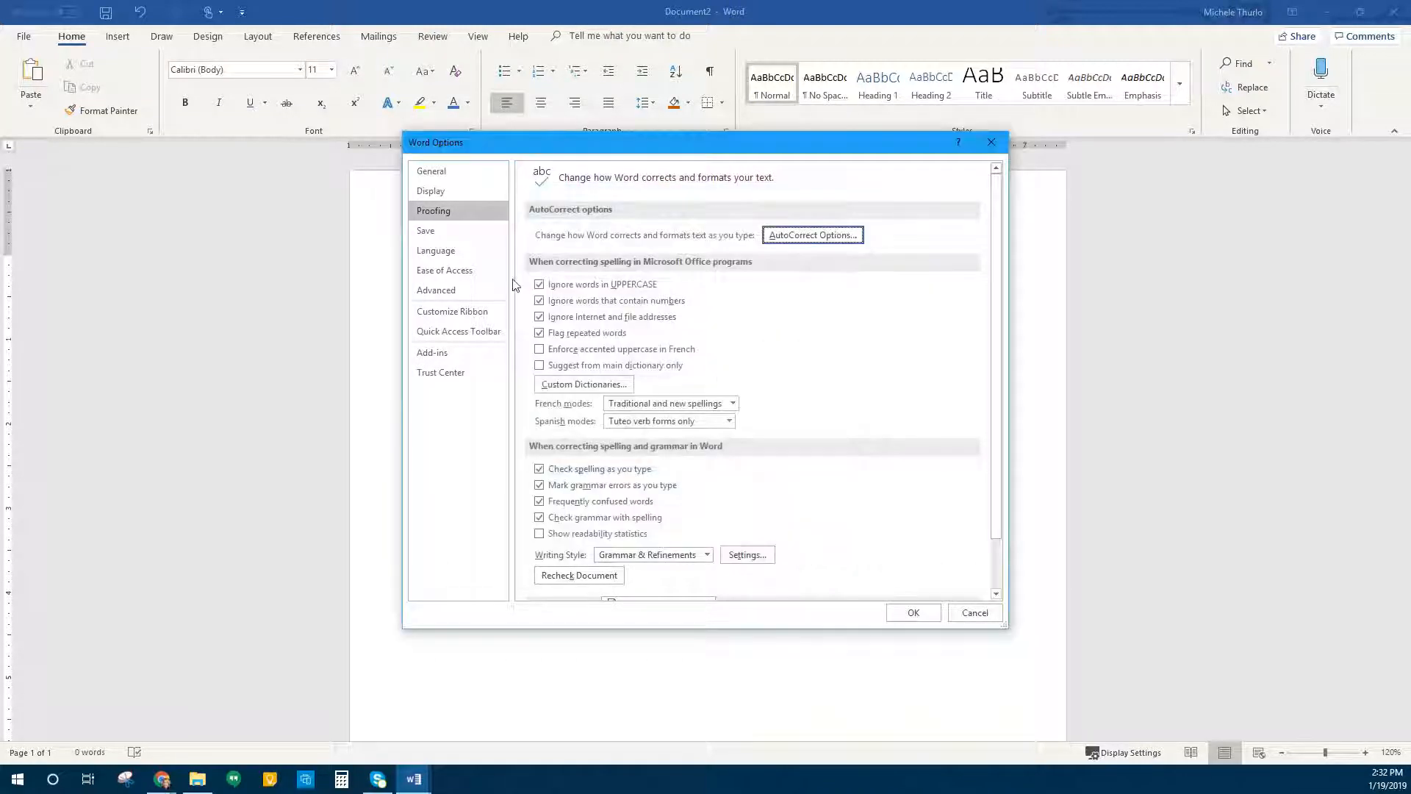
{"action": "left_click", "coordinate": [914, 613]}
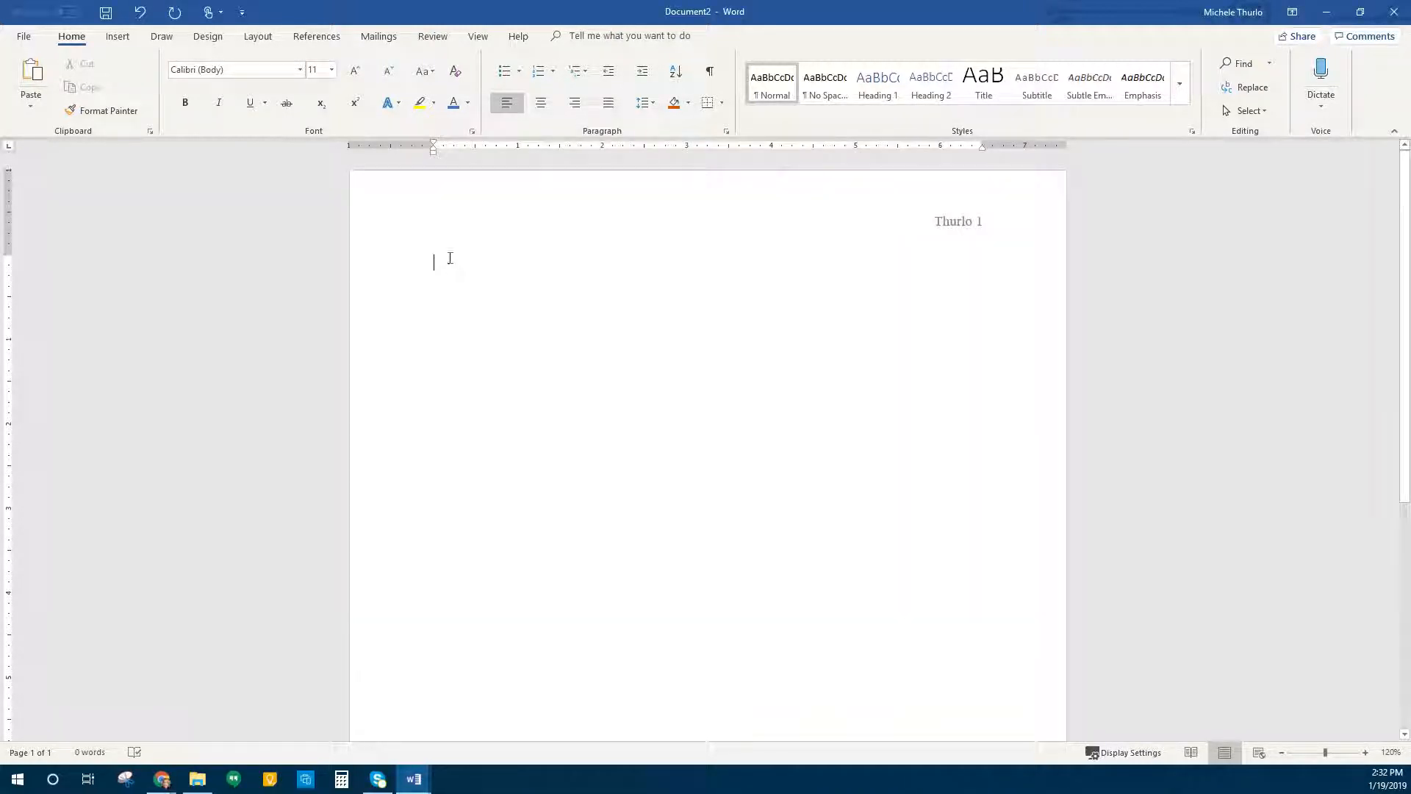
Enter the heading lines: the author's name using the mt shortcut, the teacher's title and last name, and Computer Applications.
{"action": "type", "text": "mt"}
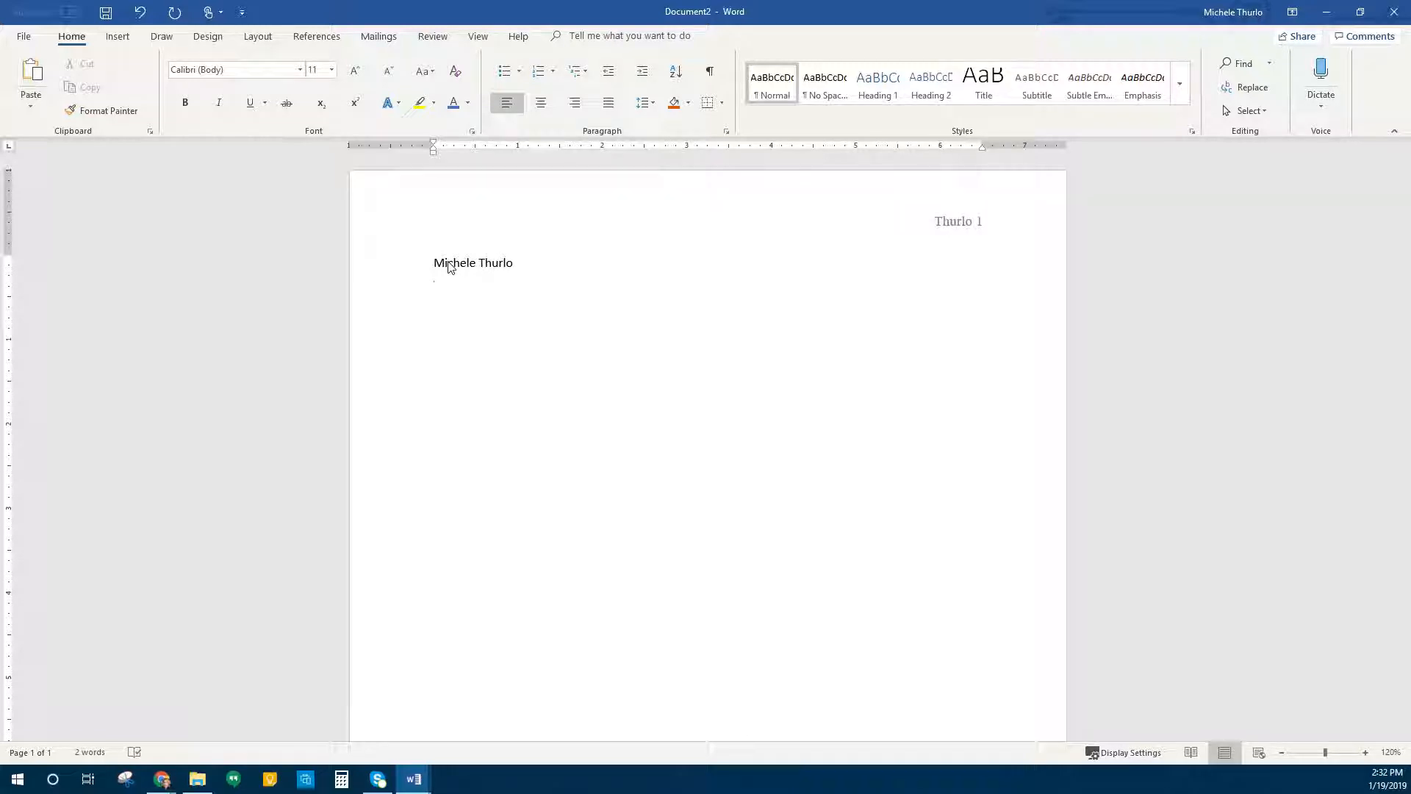
{"action": "type", "text": "Mrs. Thurlo"}
{"action": "key", "text": "Return"}
{"action": "type", "text": "Computer Applications"}
{"action": "key", "text": "Return"}
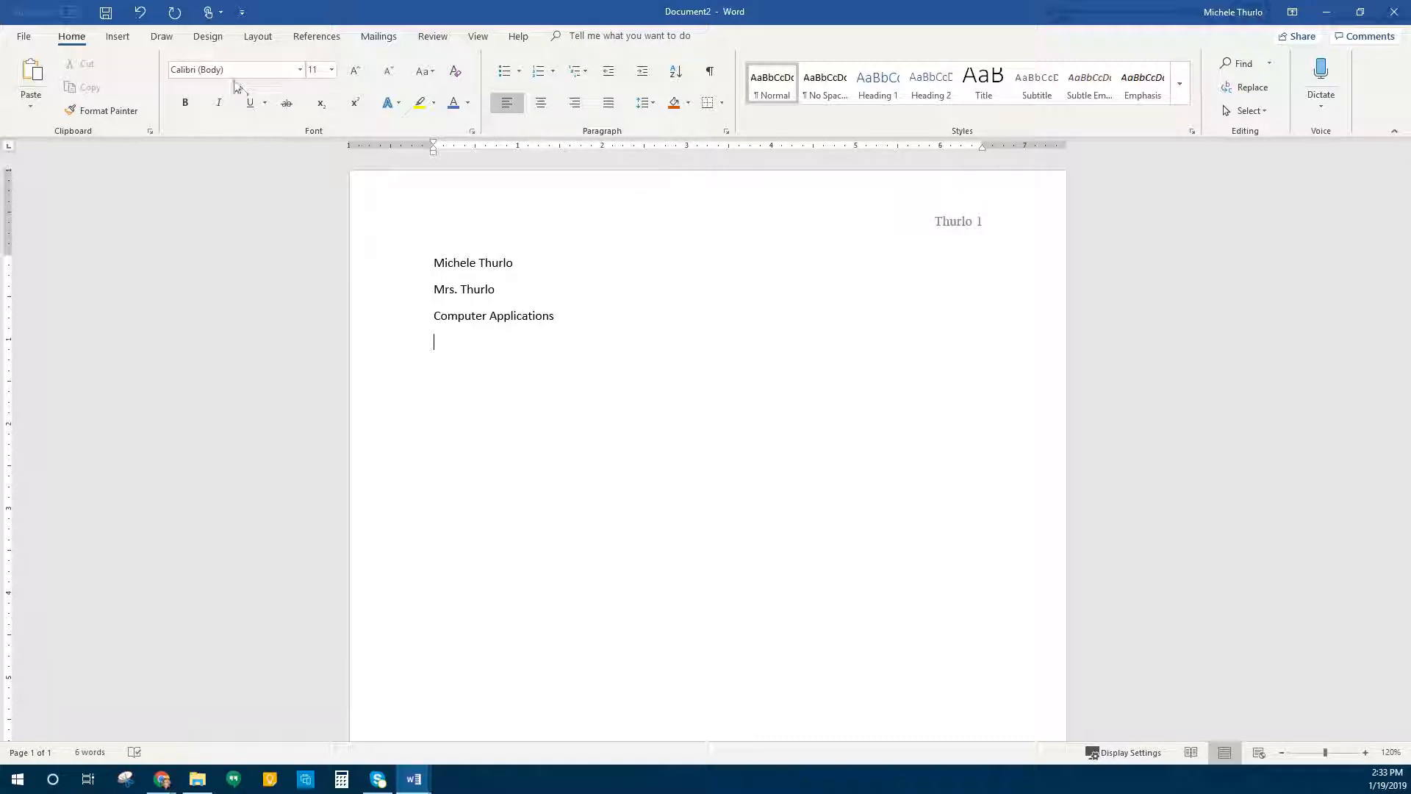
Insert the current date as January 19, 2019 without automatic updating and place it on its own line below Computer Applications.
{"action": "left_click", "coordinate": [119, 36]}
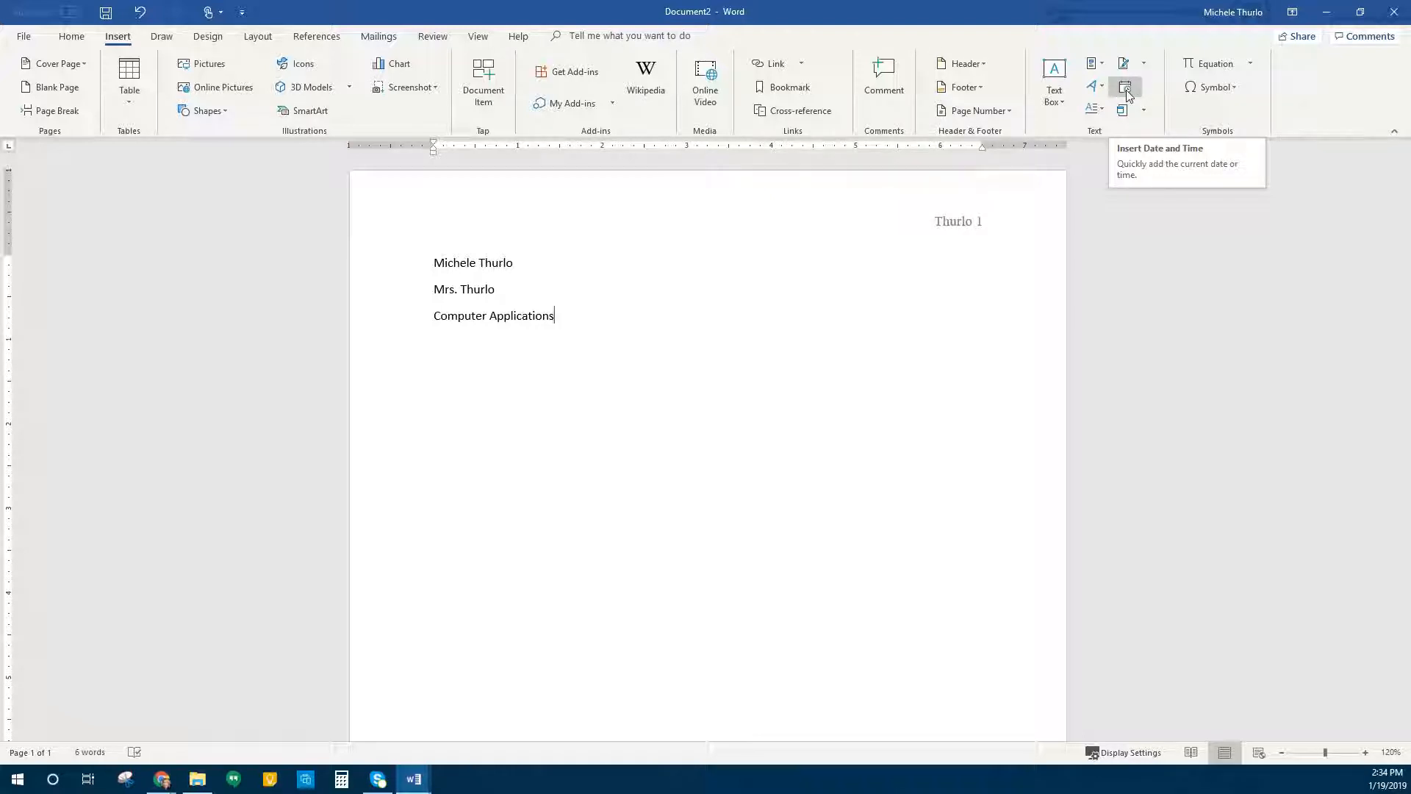
{"action": "left_click", "coordinate": [1127, 91]}
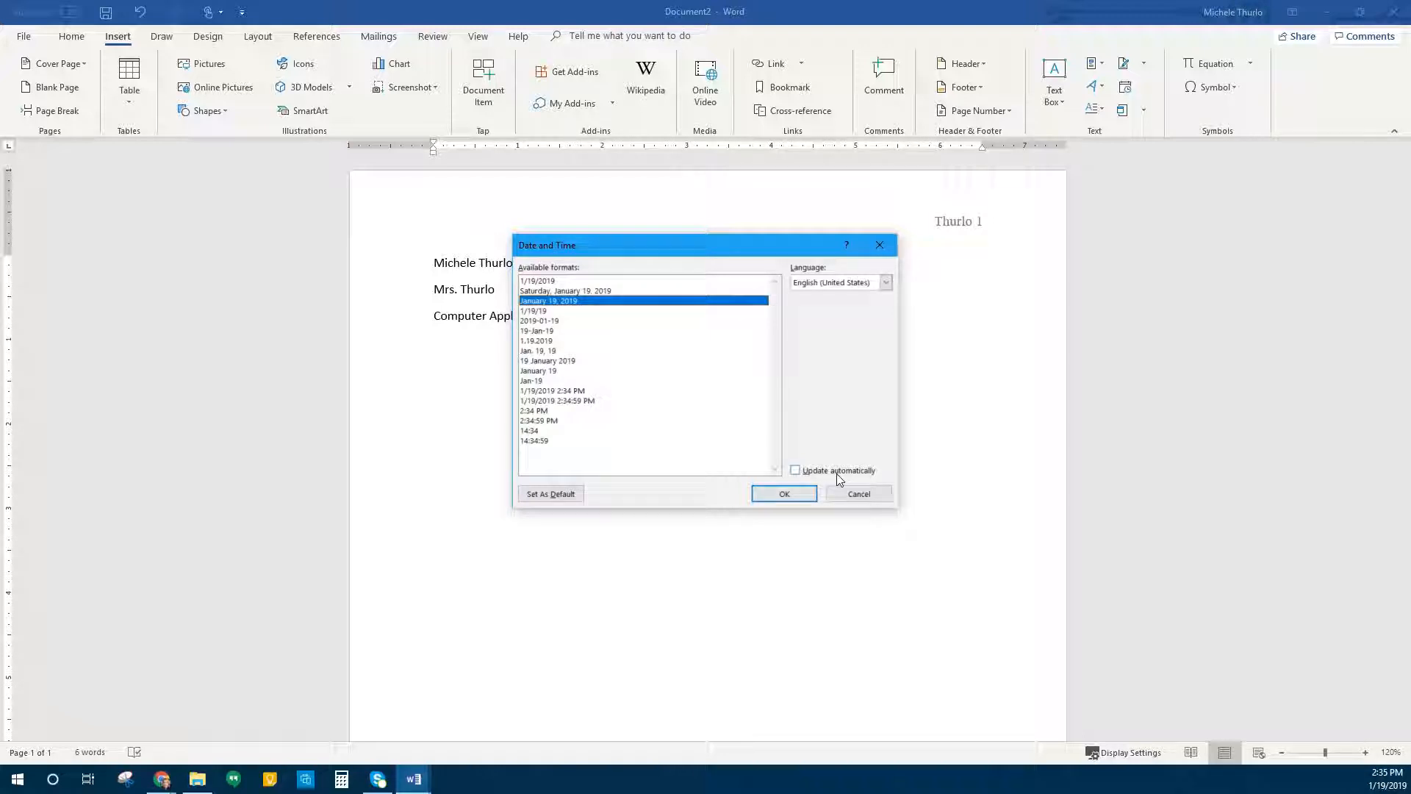
{"action": "left_click", "coordinate": [796, 471]}
{"action": "left_click", "coordinate": [824, 472]}
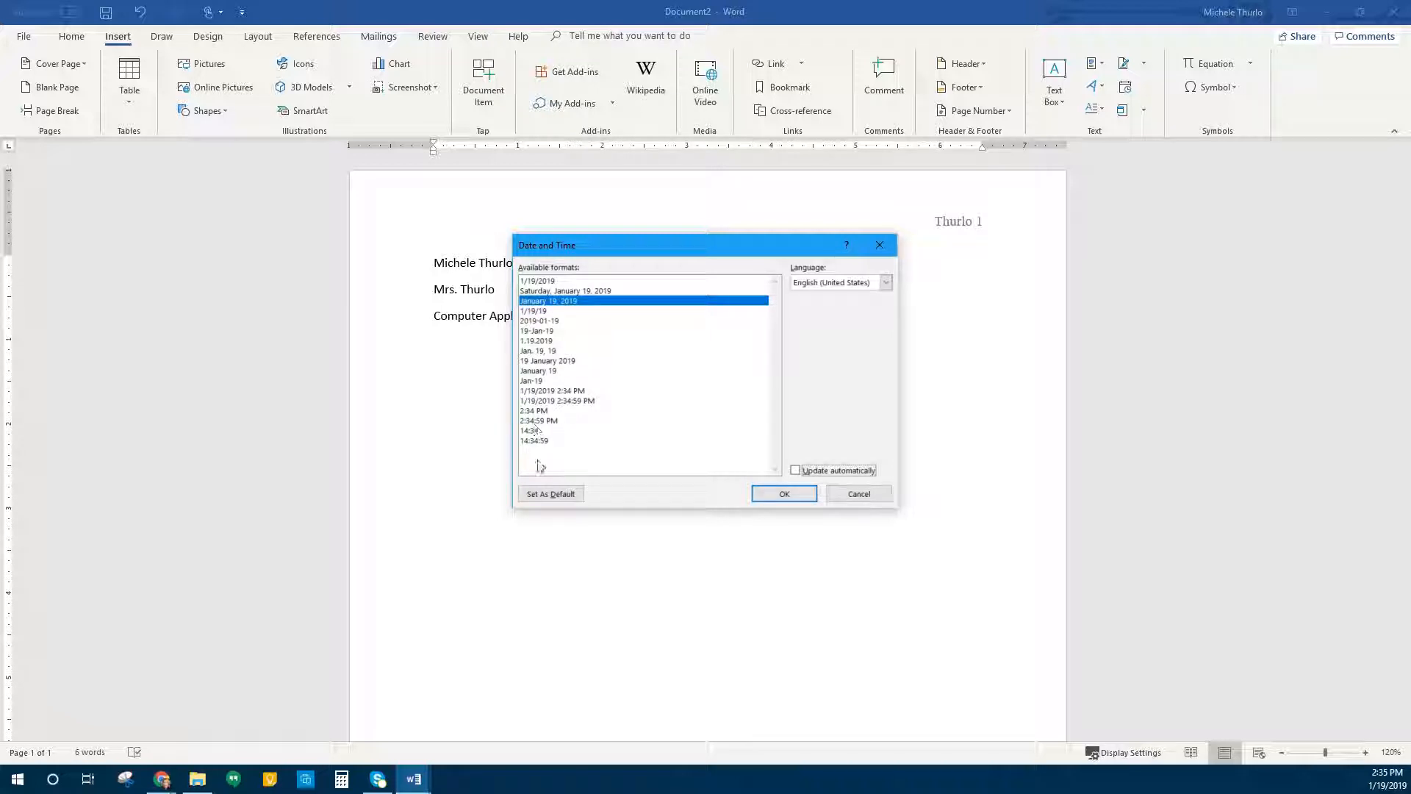
{"action": "left_click", "coordinate": [785, 494]}
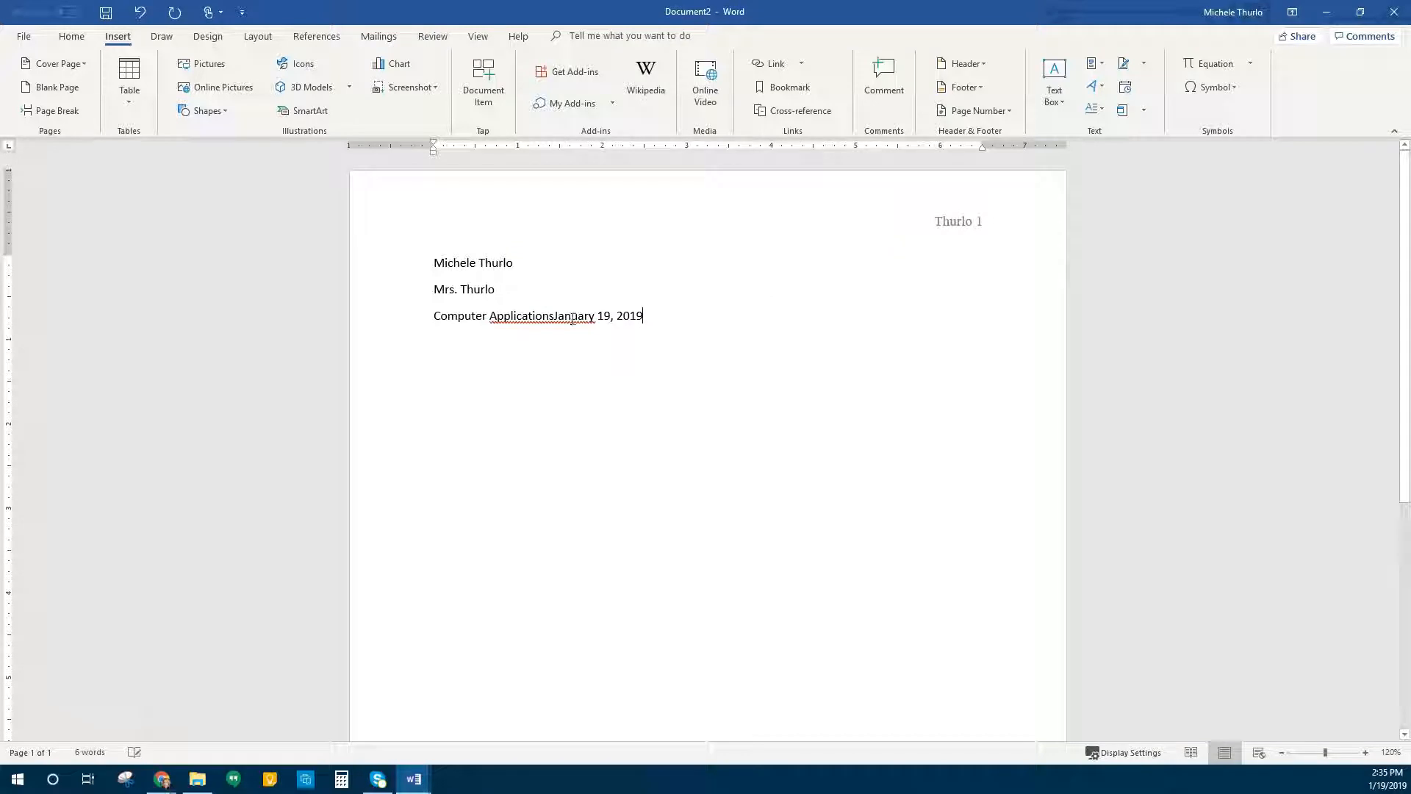
{"action": "left_click", "coordinate": [555, 316]}
{"action": "key", "text": "Return"}
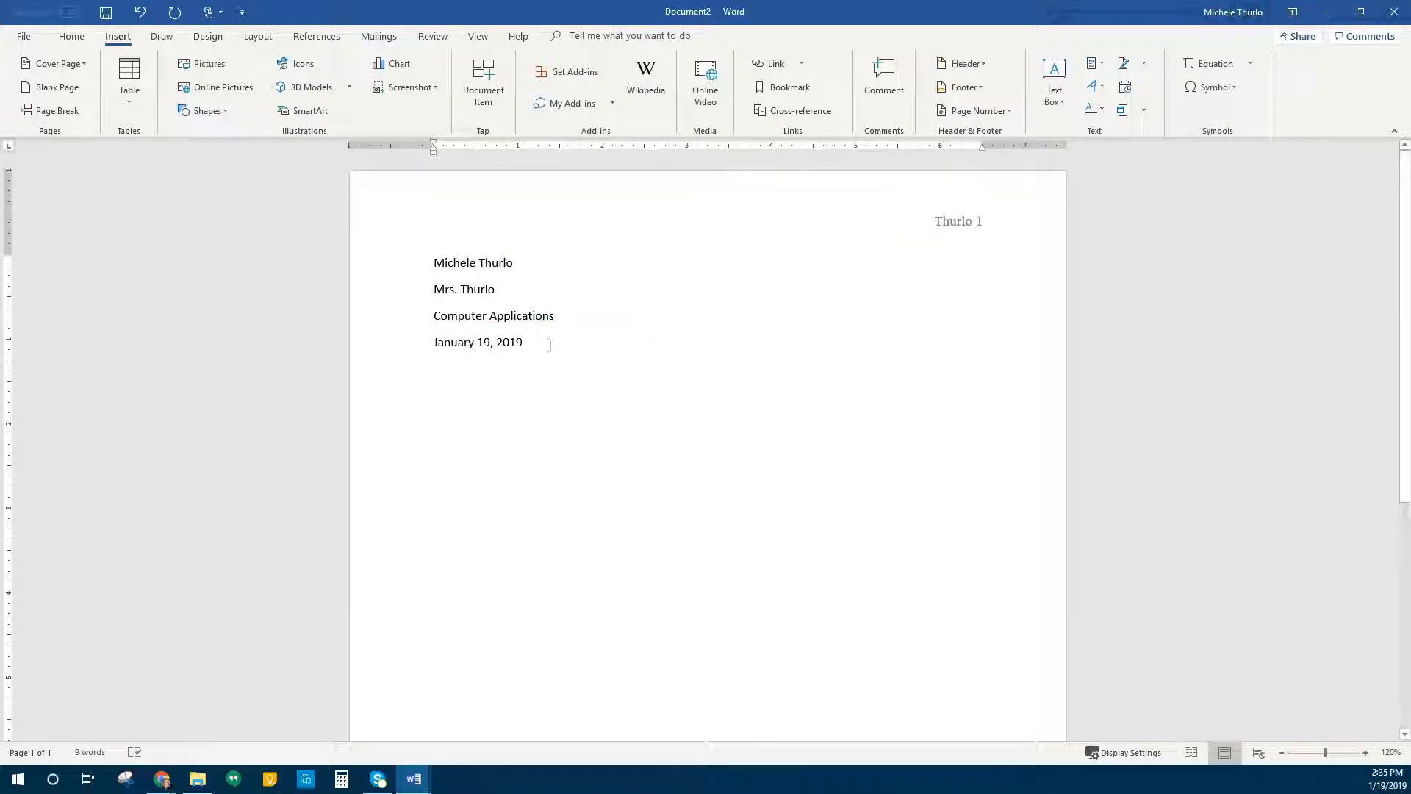
Delete the inserted date and re-enter January 19, 2019 on that line by accepting the AutoComplete suggestions for the month and full date.
{"action": "left_click", "coordinate": [403, 351]}
{"action": "key", "text": "Delete"}
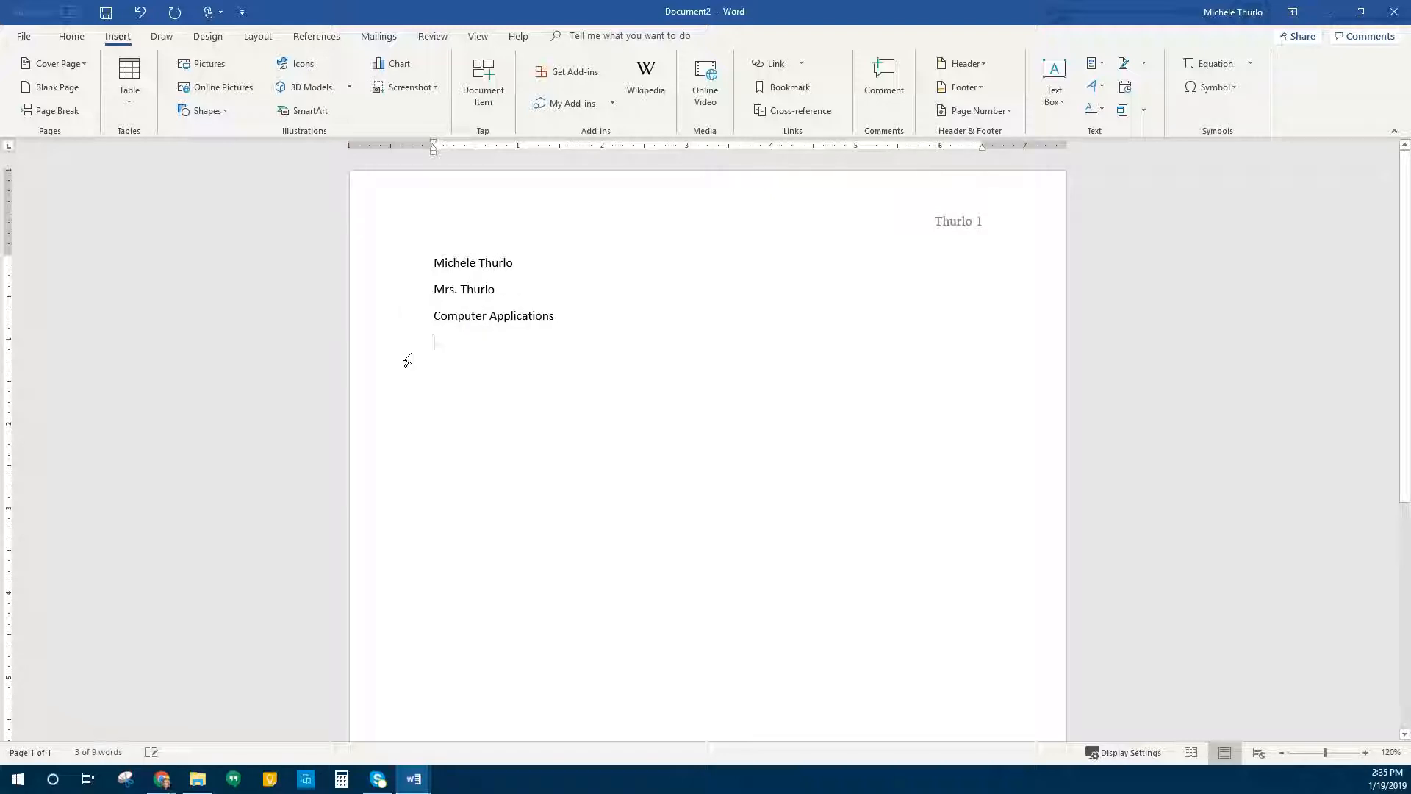
{"action": "type", "text": "January"}
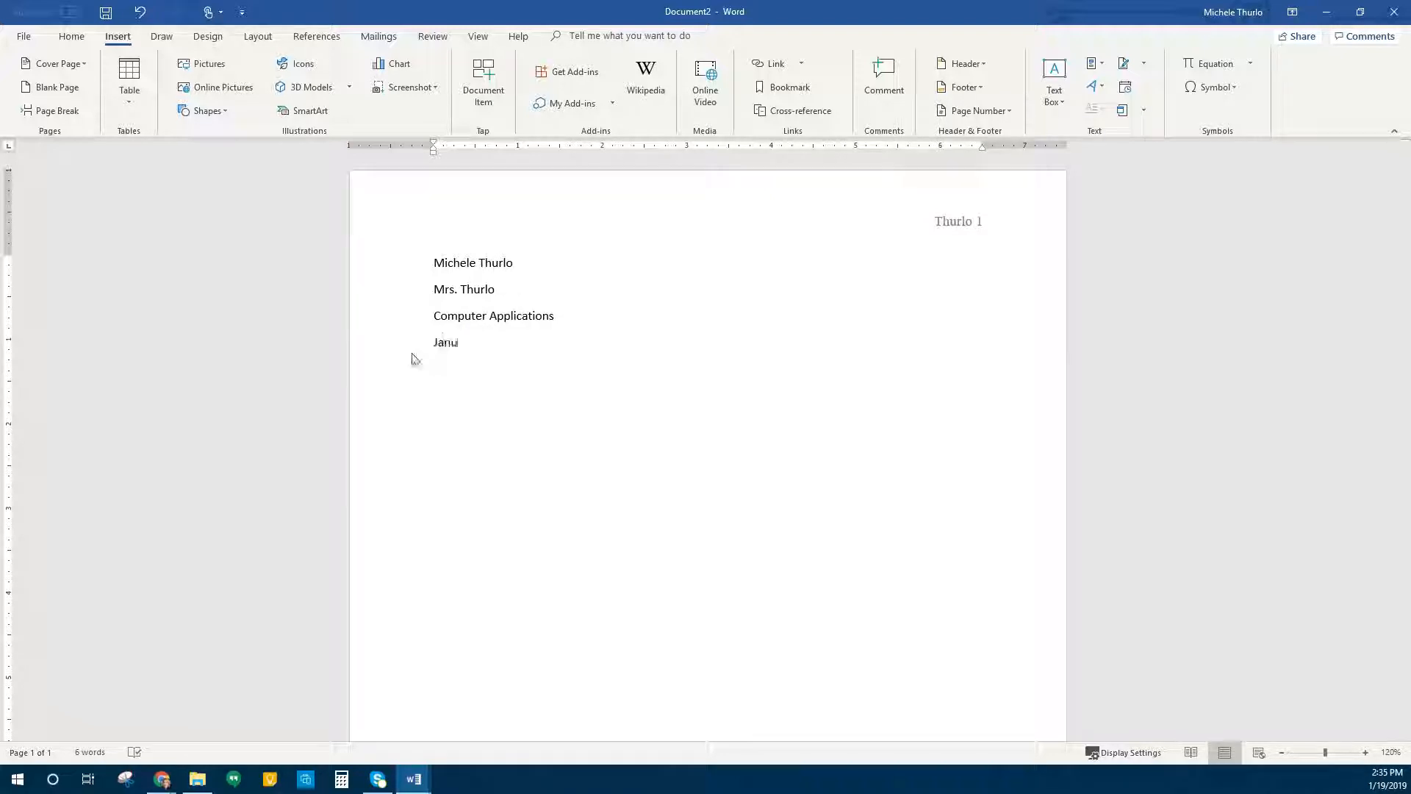
{"action": "key", "text": "BackSpace"}
{"action": "key", "text": "BackSpace"}
{"action": "key", "text": "BackSpace"}
{"action": "key", "text": "BackSpace"}
{"action": "key", "text": "BackSpace"}
{"action": "type", "text": "Janu"}
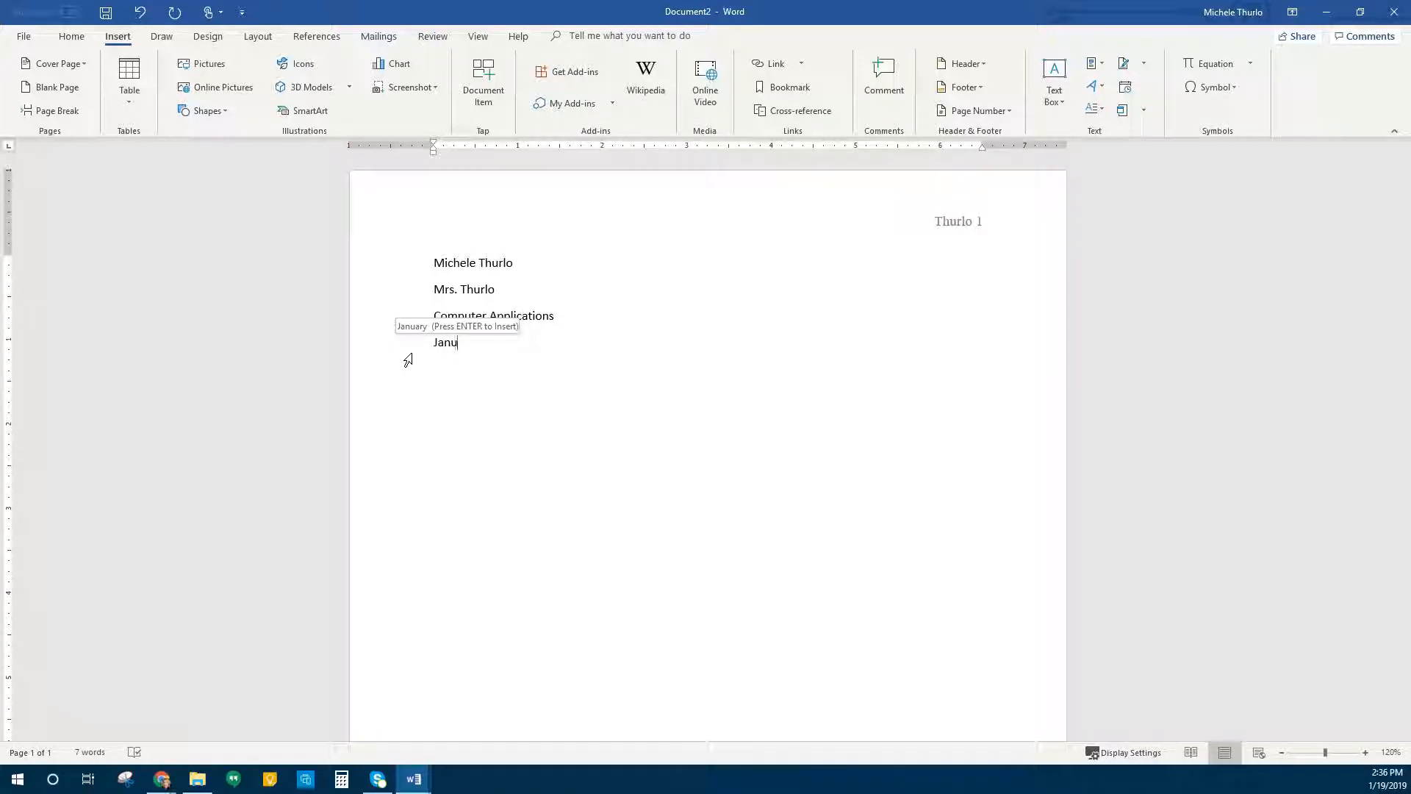
{"action": "key", "text": "Return"}
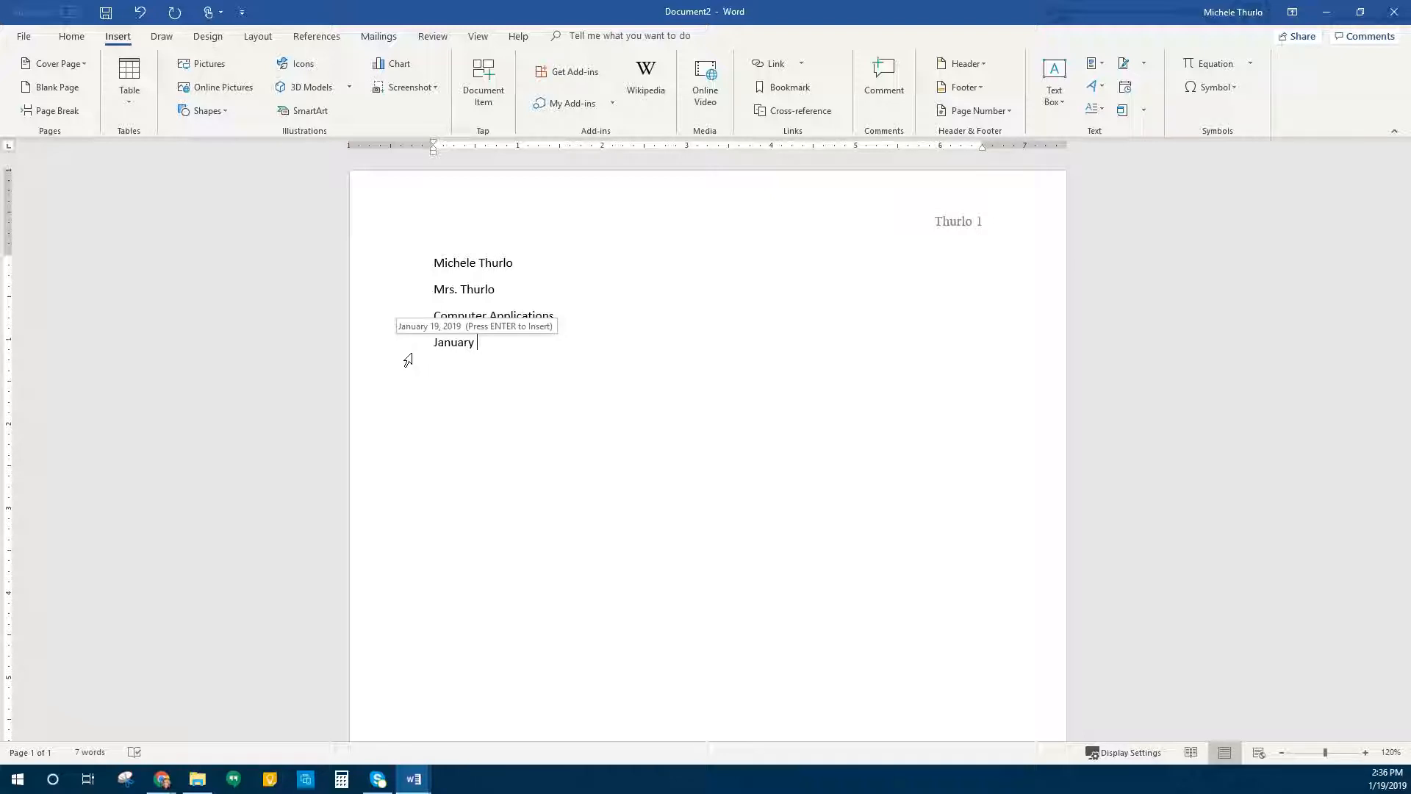
{"action": "key", "text": "Return"}
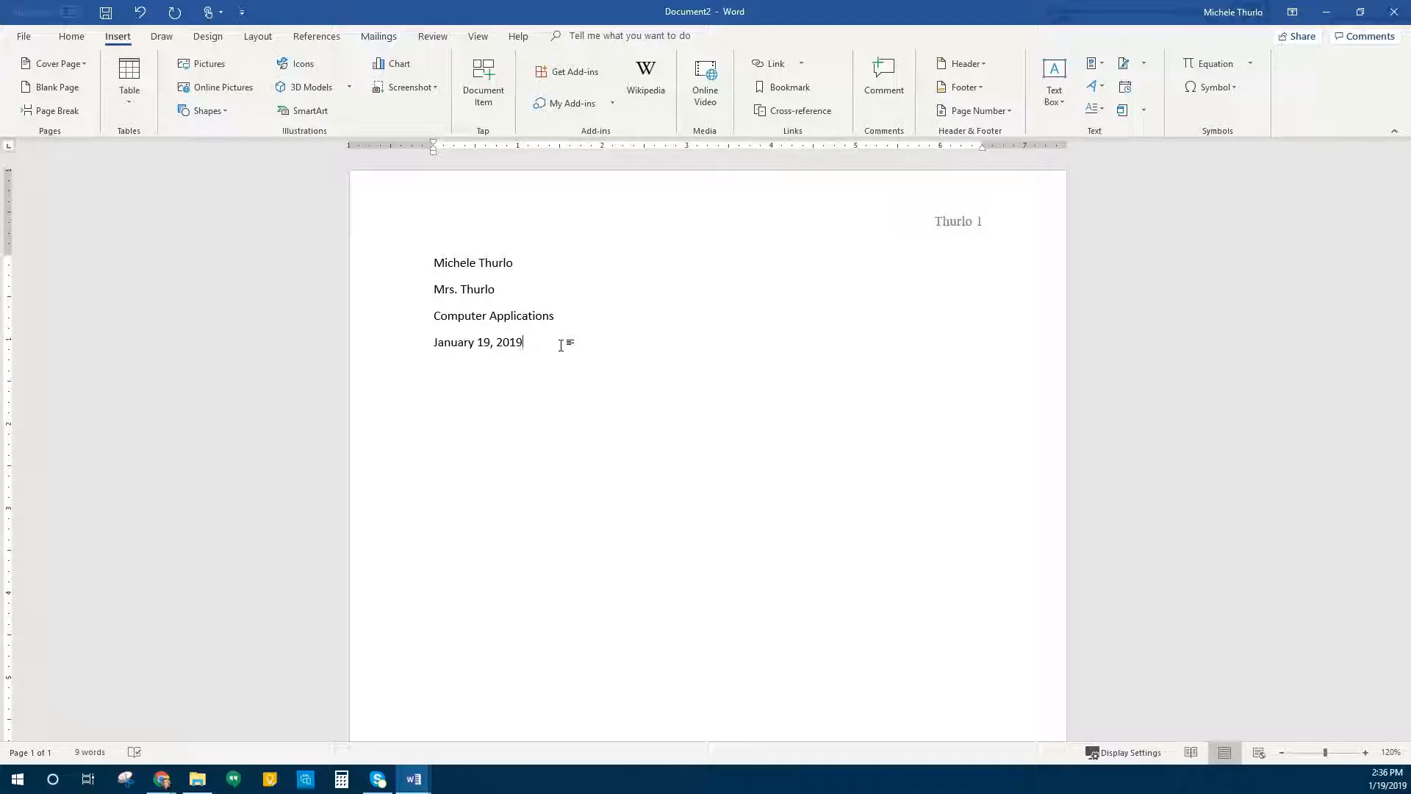
Set the font of all four heading lines to Times New Roman.
{"action": "left_click", "coordinate": [68, 36]}
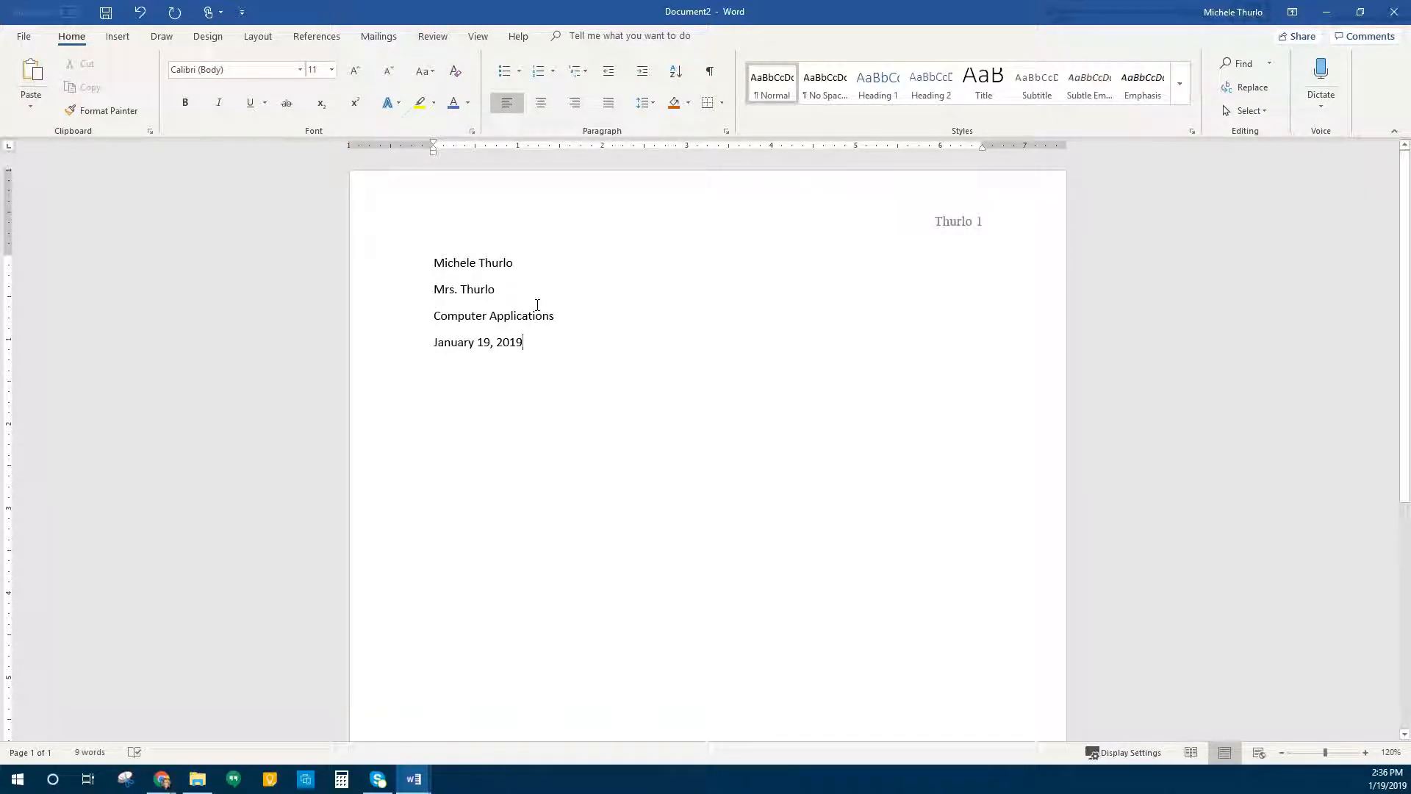
{"action": "left_click_drag", "start_coordinate": [382, 264], "coordinate": [440, 413]}
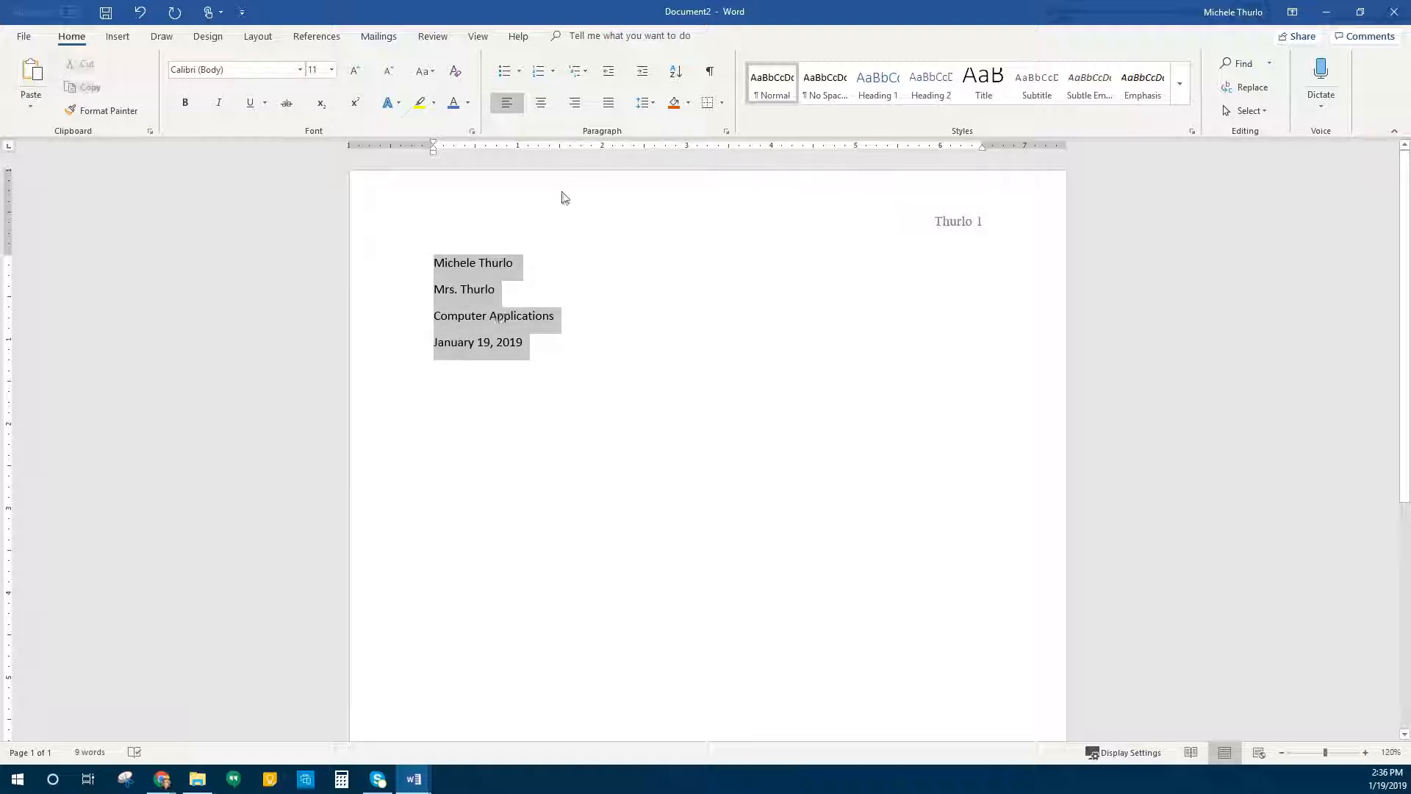
{"action": "left_click", "coordinate": [300, 70]}
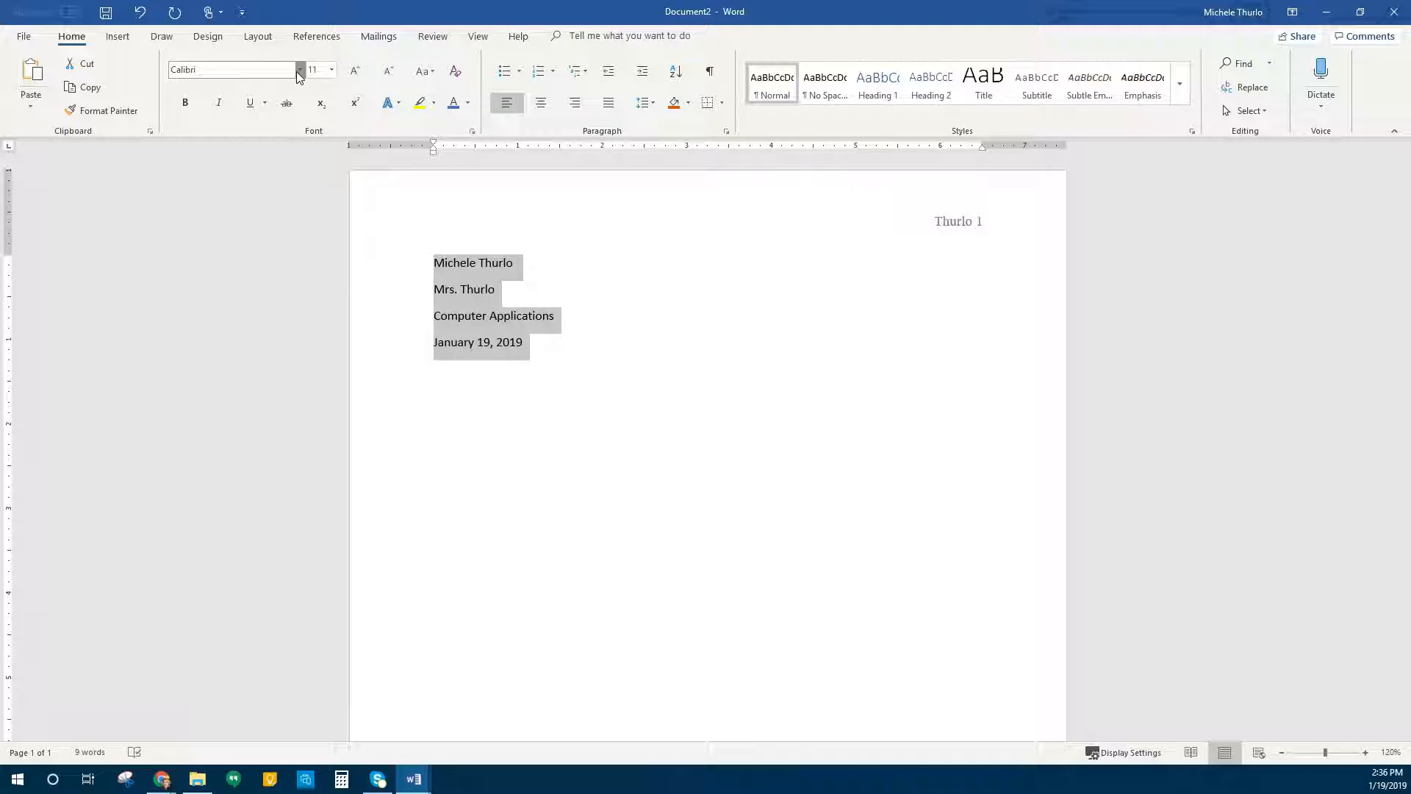
{"action": "left_click", "coordinate": [281, 69]}
{"action": "left_click", "coordinate": [301, 74]}
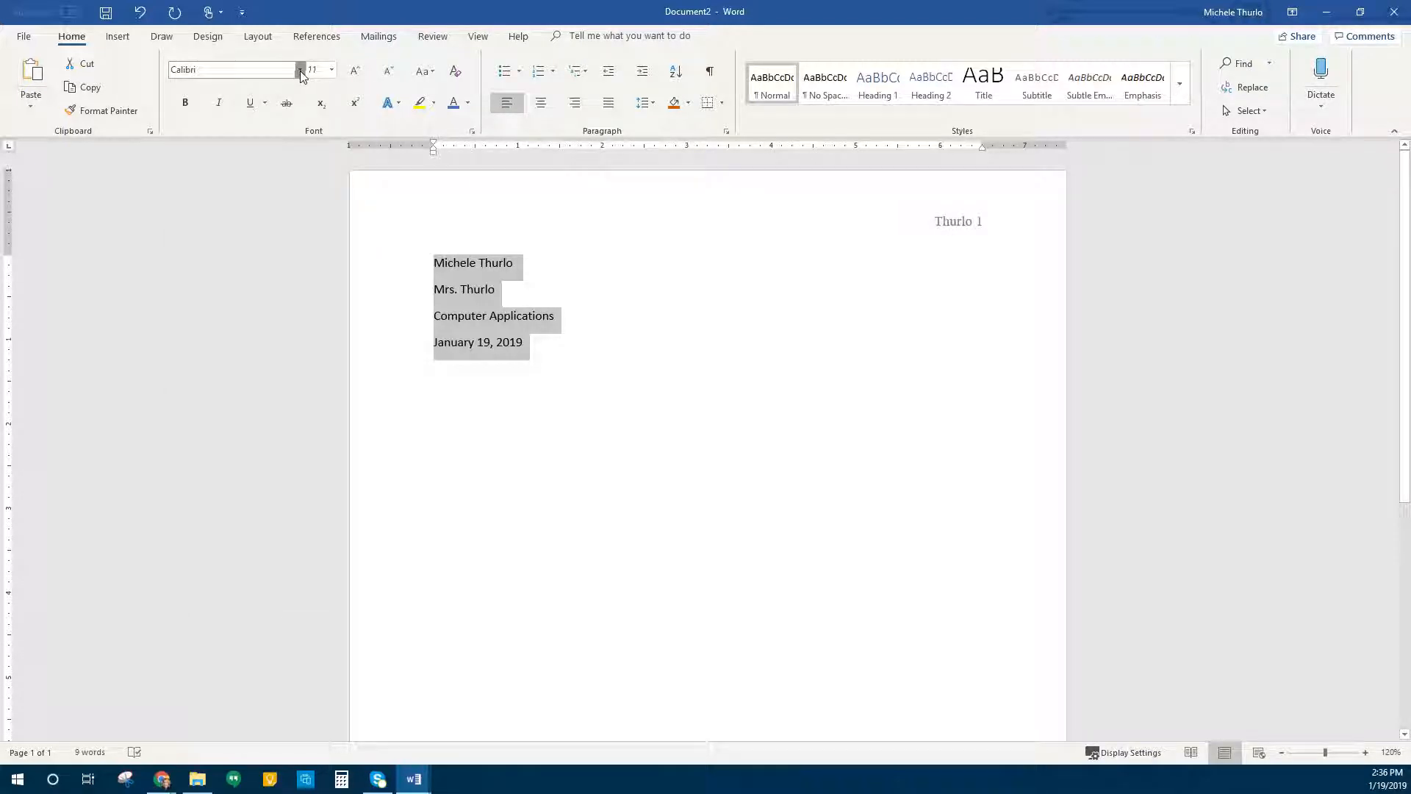
{"action": "left_click", "coordinate": [221, 151]}
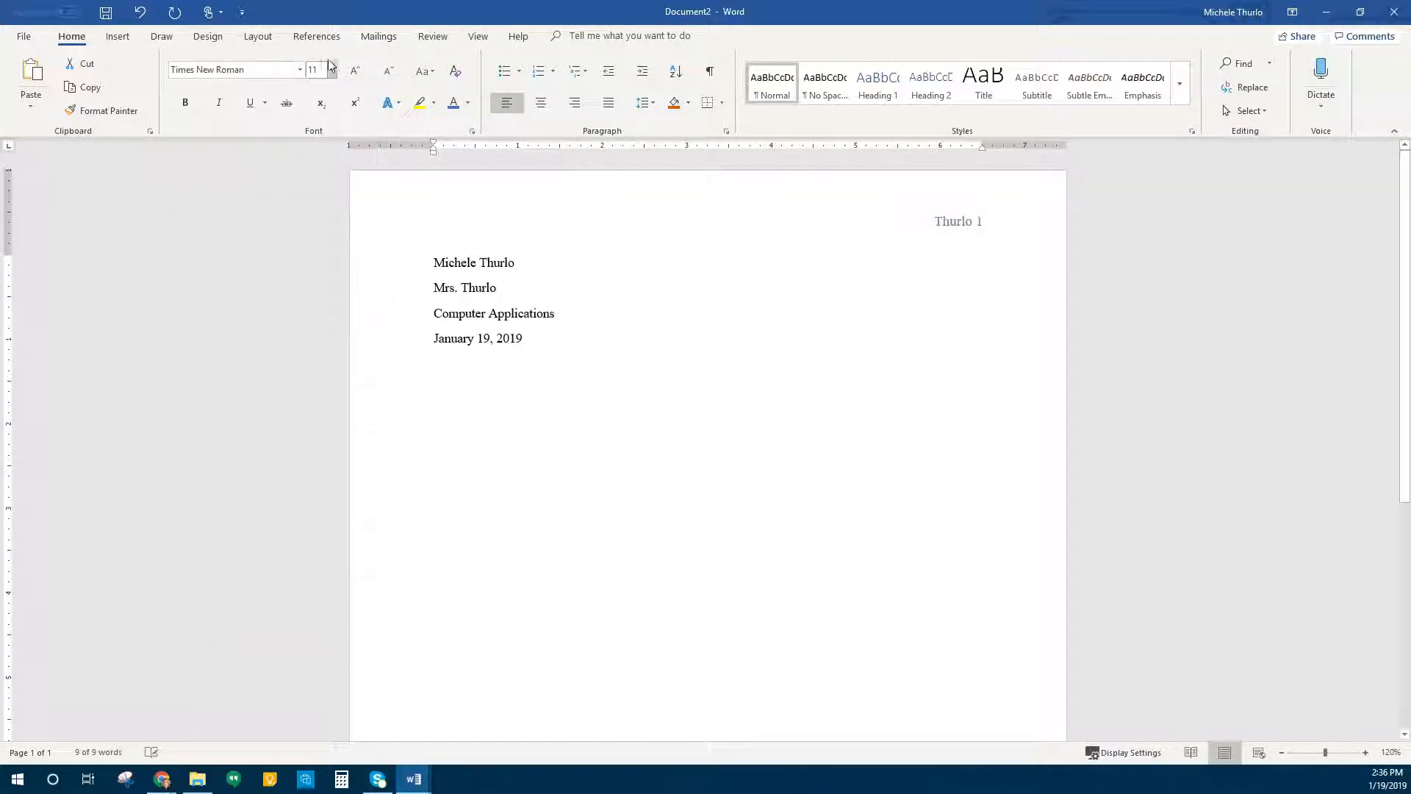
Set the font size of all four heading lines to 12.
{"action": "left_click", "coordinate": [320, 72]}
{"action": "type", "text": "12"}
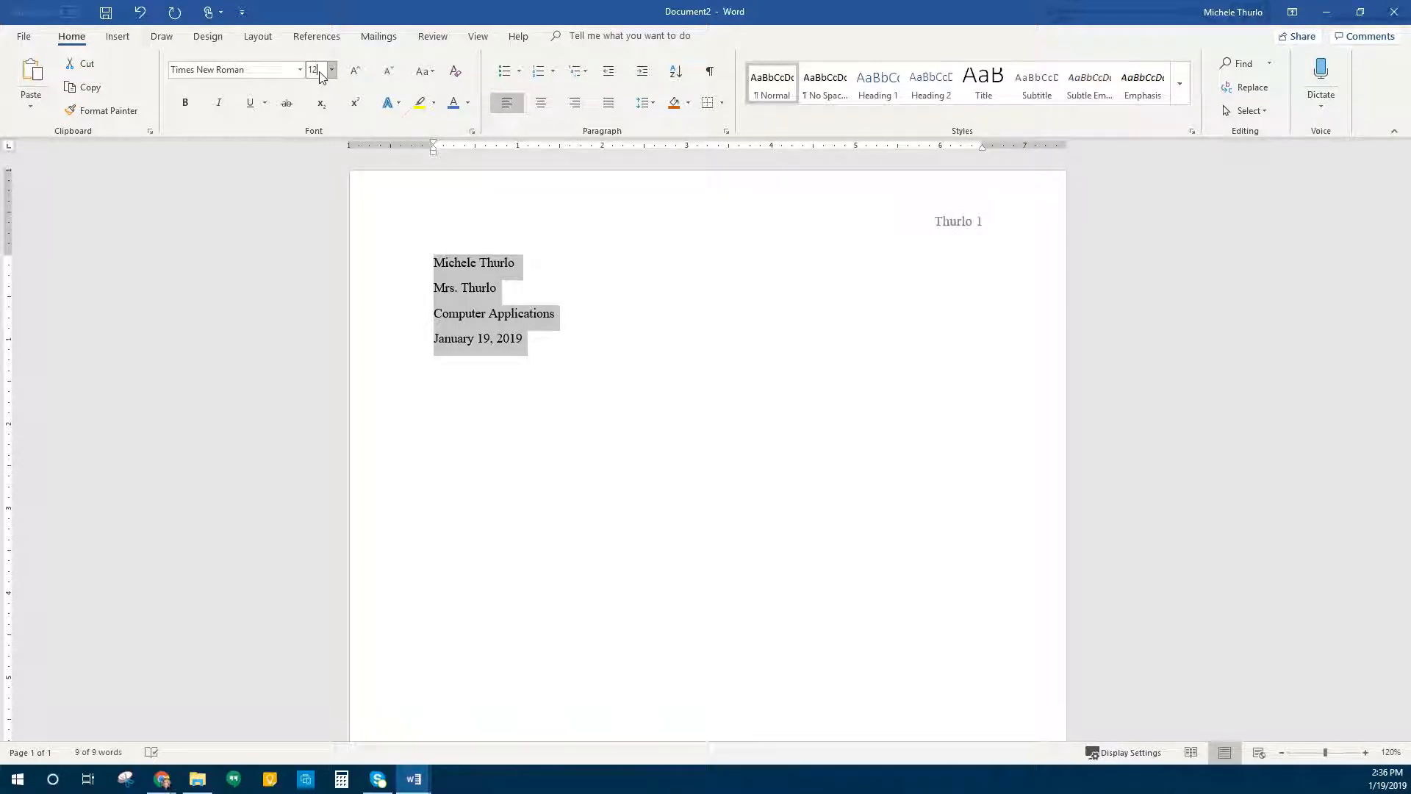
{"action": "left_click", "coordinate": [576, 324]}
{"action": "left_click", "coordinate": [413, 268]}
Set the line spacing of all four heading lines to 2.0 and remove the space after each paragraph.
{"action": "left_click_drag", "start_coordinate": [447, 278], "coordinate": [529, 378]}
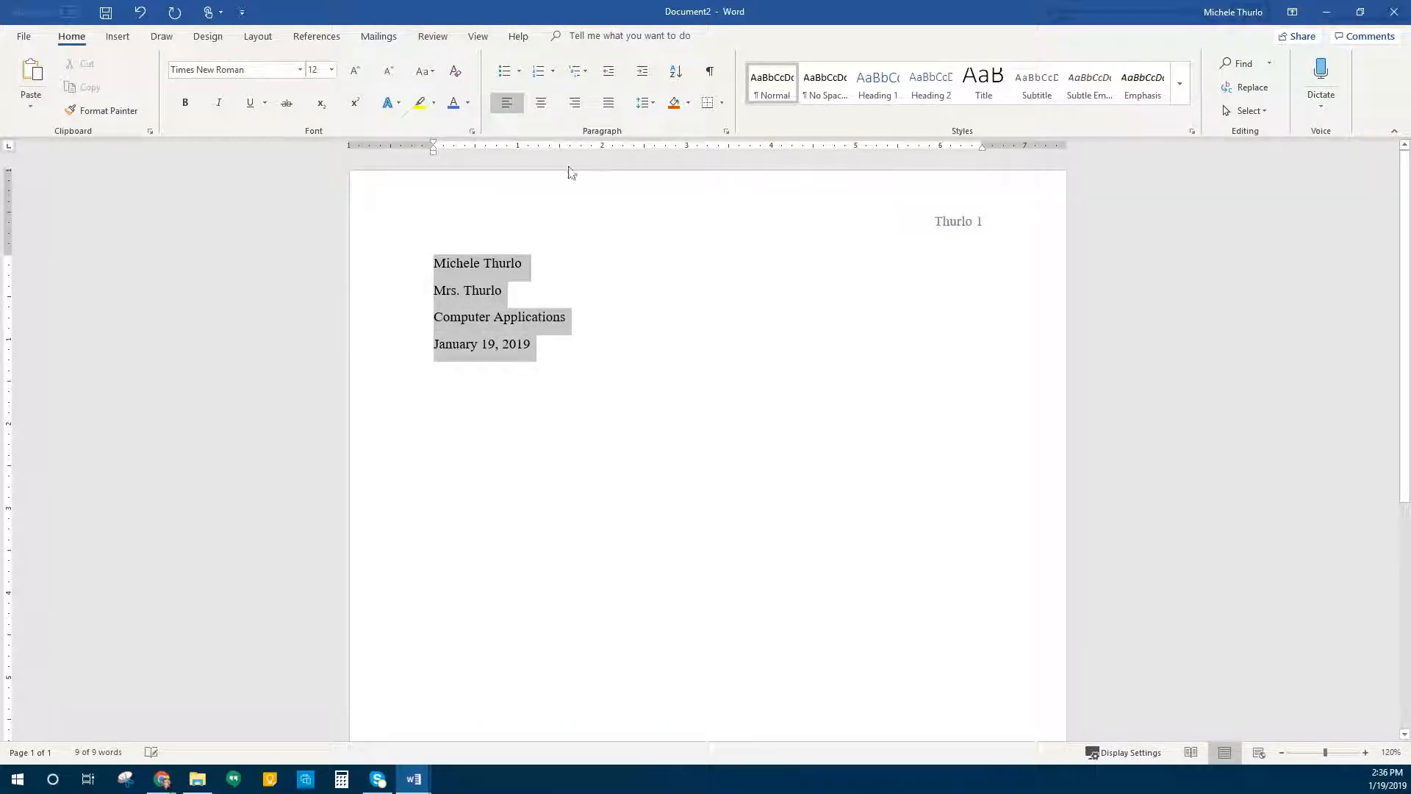
{"action": "left_click", "coordinate": [653, 104]}
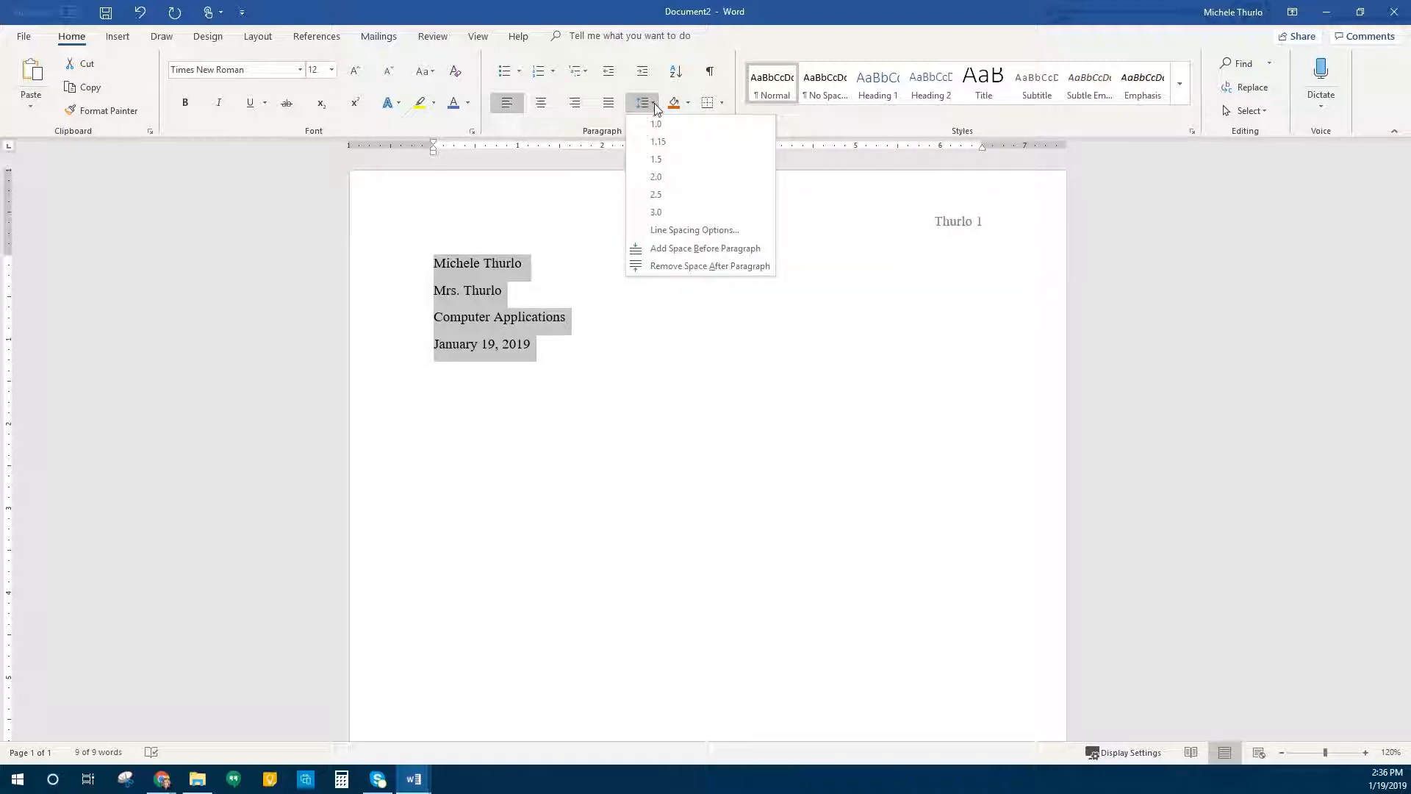
{"action": "left_click", "coordinate": [669, 176]}
{"action": "key", "text": "ctrl+a"}
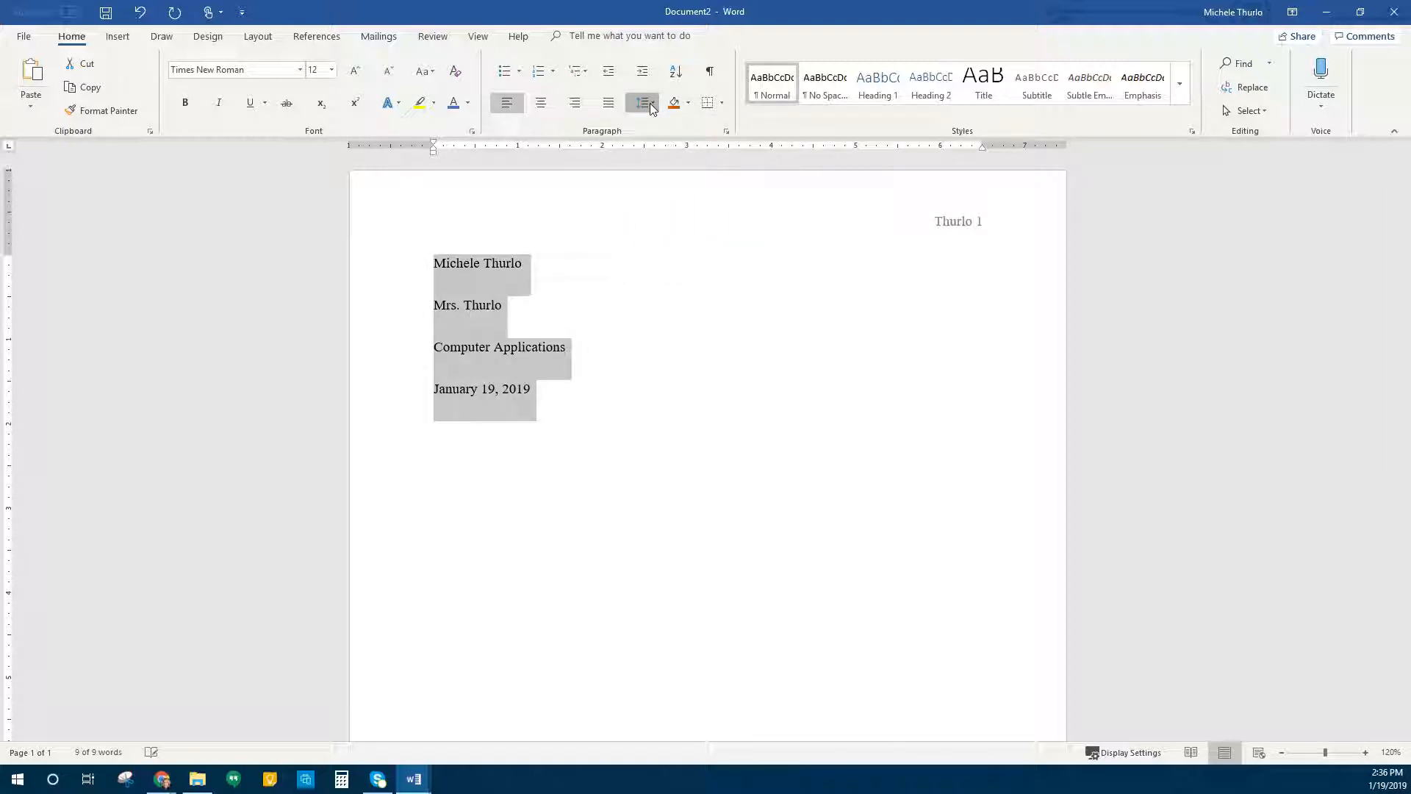
{"action": "left_click", "coordinate": [652, 104]}
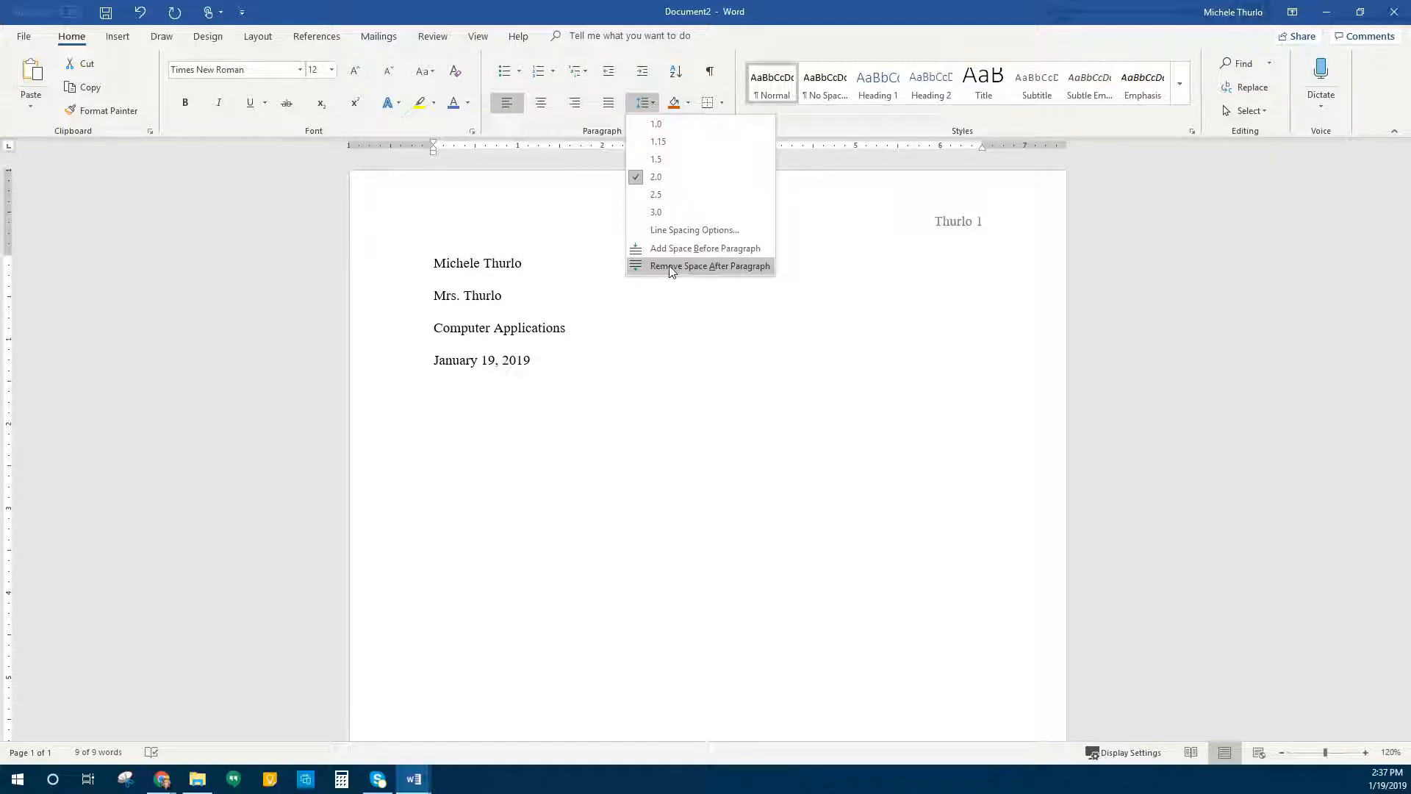
{"action": "left_click", "coordinate": [669, 266]}
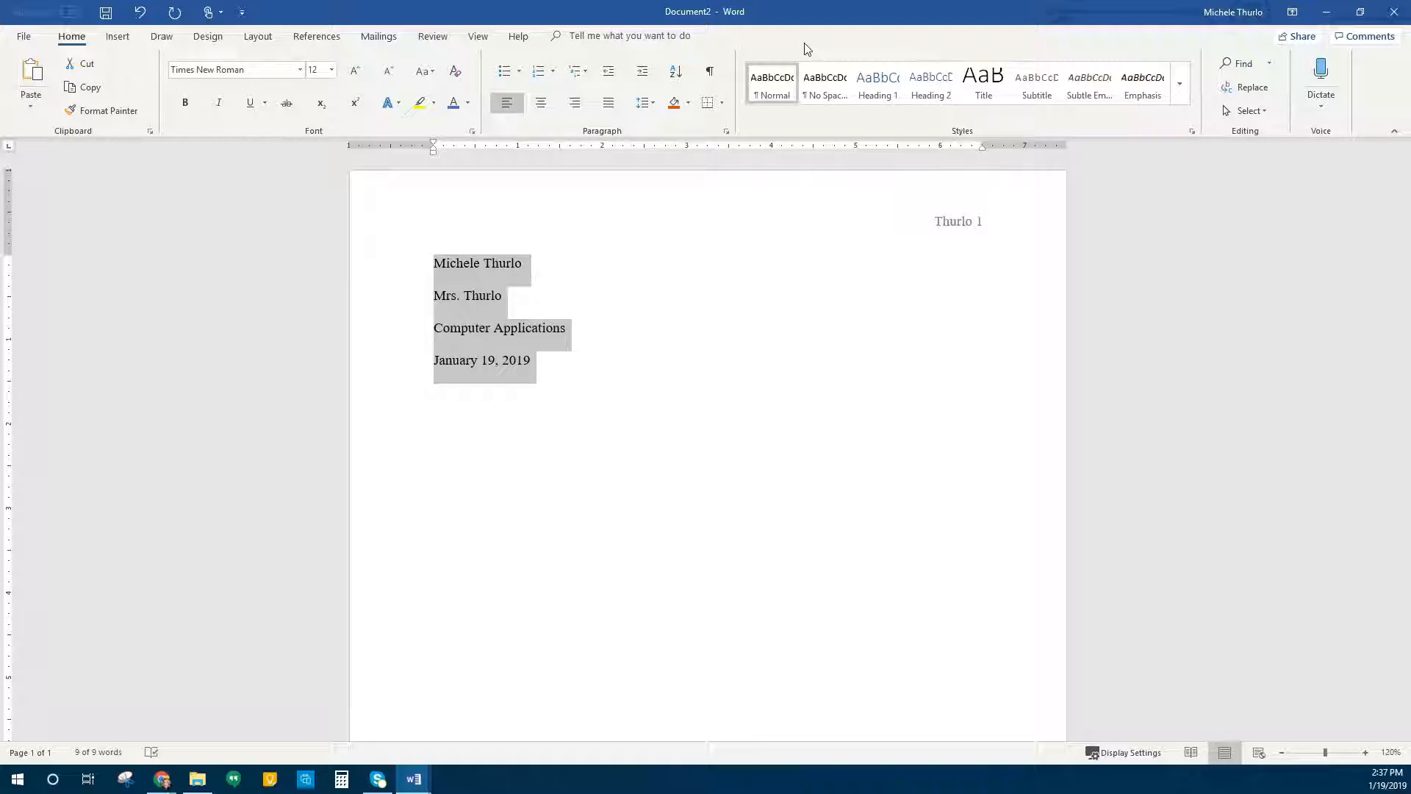
Update the Normal style to match the formatting of the selected heading lines.
{"action": "right_click", "coordinate": [769, 90]}
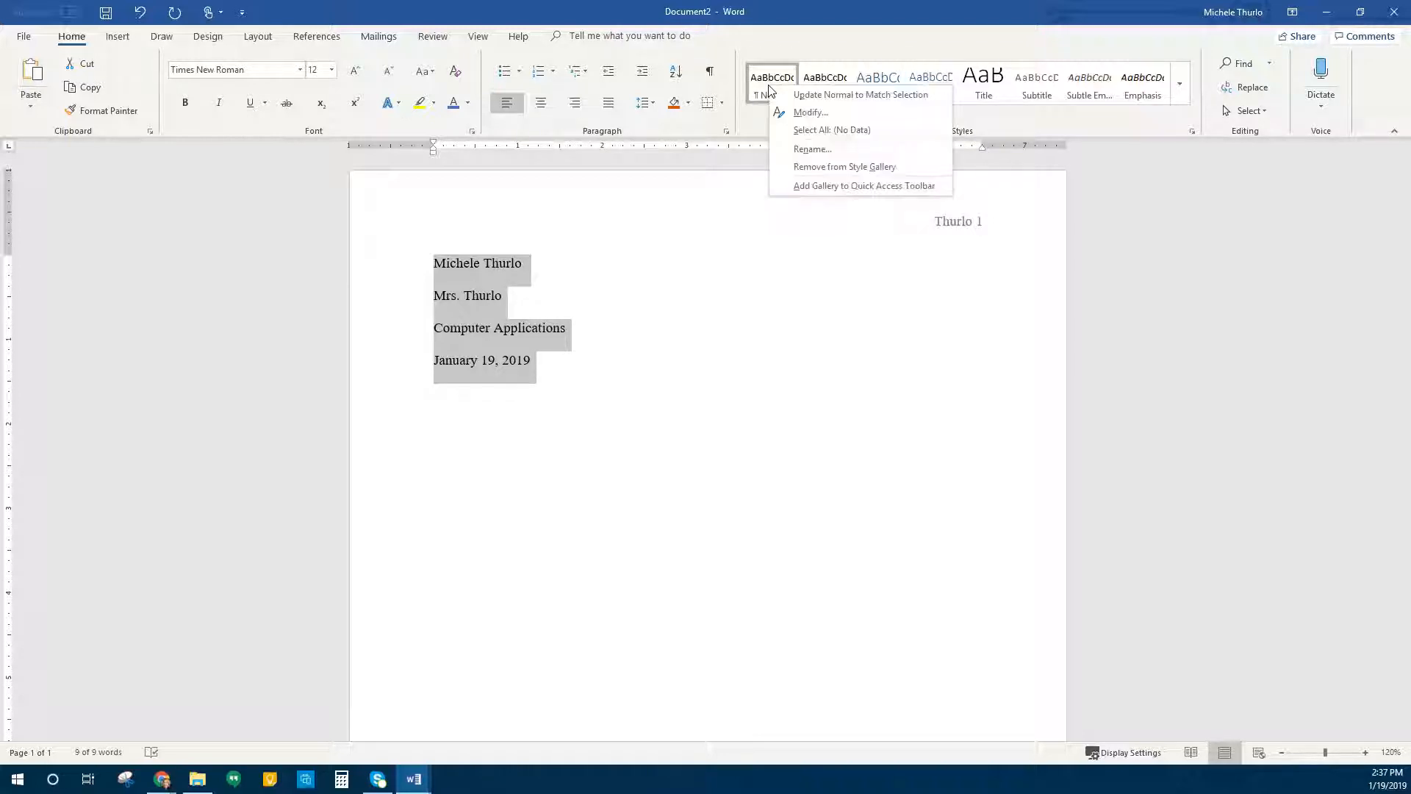
{"action": "left_click", "coordinate": [828, 95]}
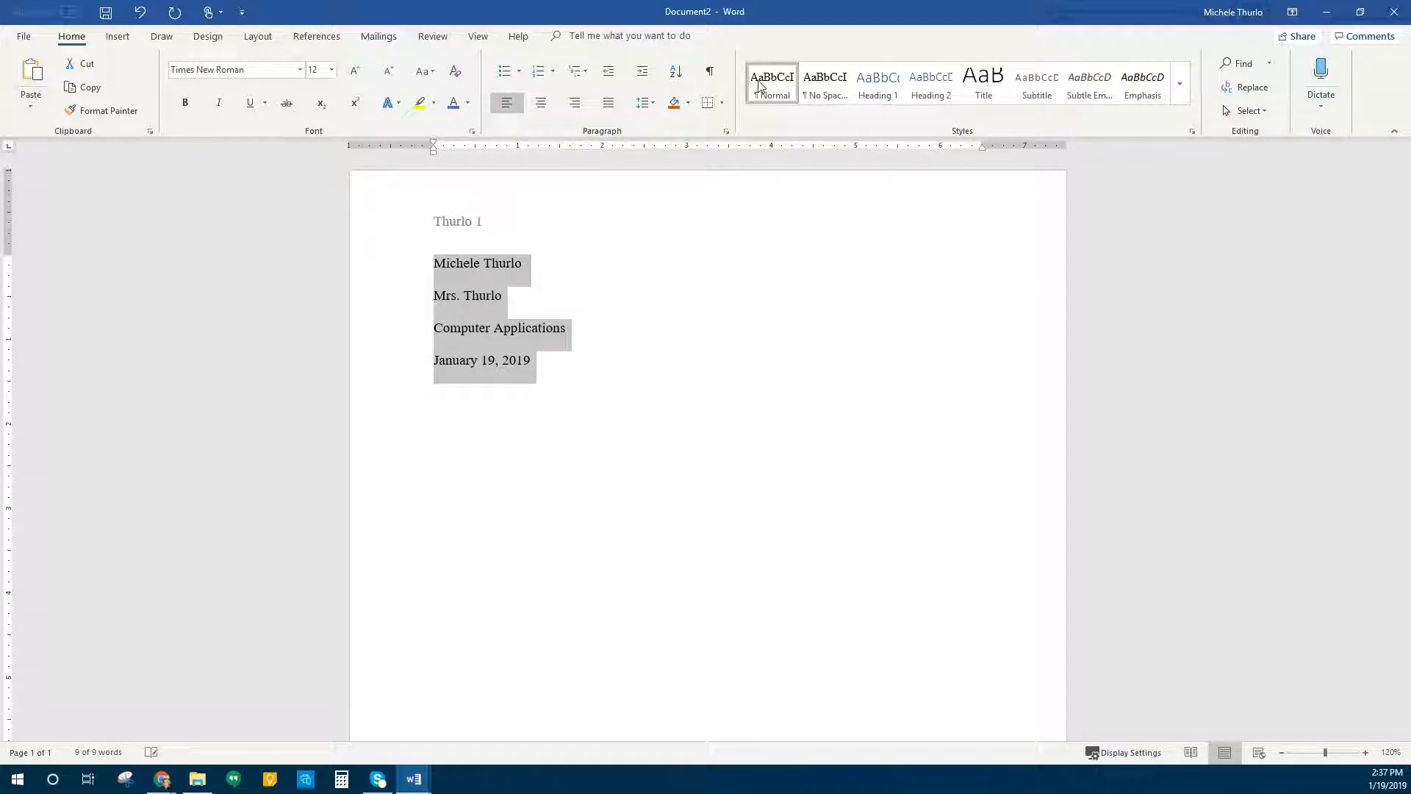
Right-align the last-name and page-number header, then return to the end of the date line in the body.
{"action": "left_click", "coordinate": [485, 224]}
{"action": "double_click", "coordinate": [474, 223]}
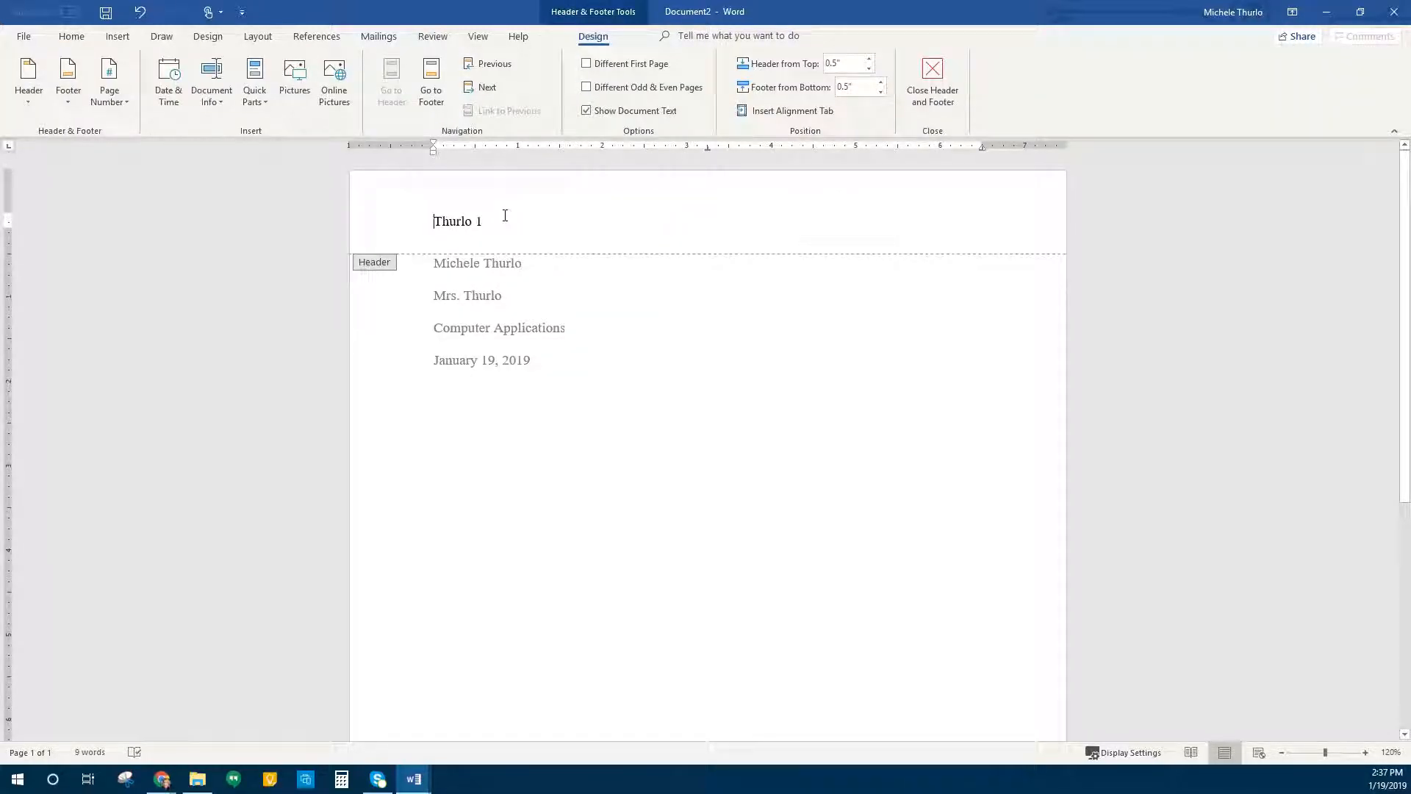
{"action": "key", "text": "ctrl+r"}
{"action": "double_click", "coordinate": [564, 363]}
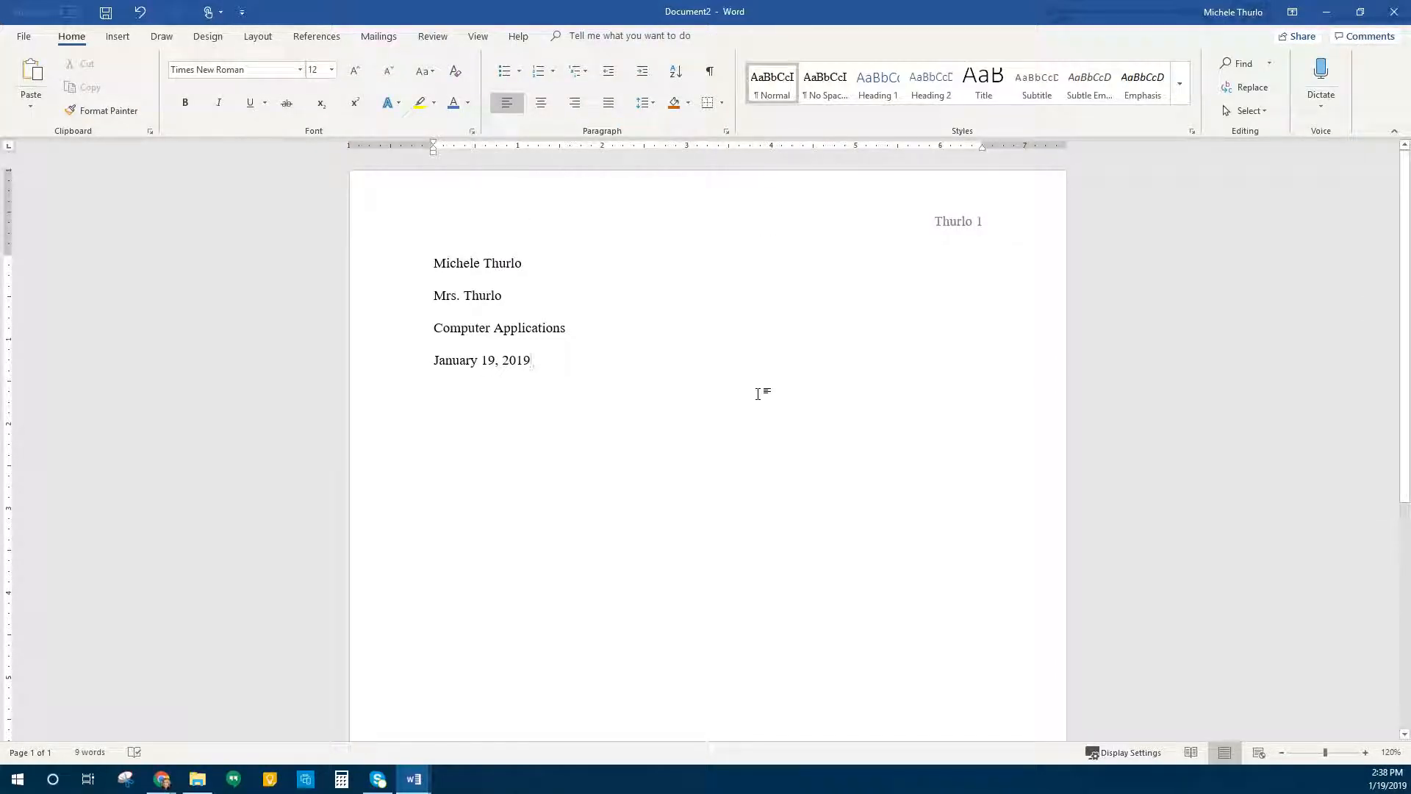
Add the centered title Safely Using Headphones and Earbuds on a new line below the date.
{"action": "key", "text": "Return"}
{"action": "key", "text": "ctrl+e"}
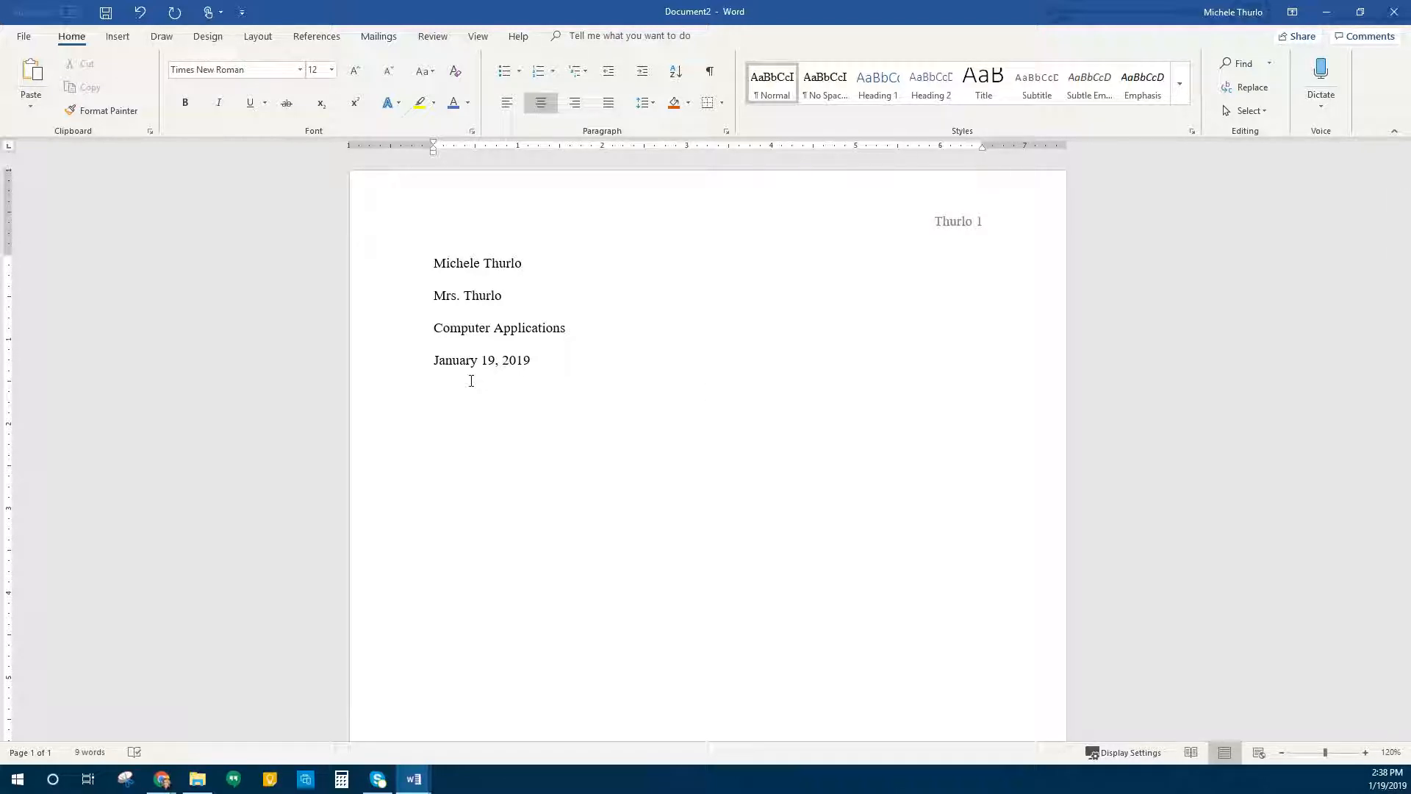
{"action": "type", "text": "Safely Using Headphones and "}
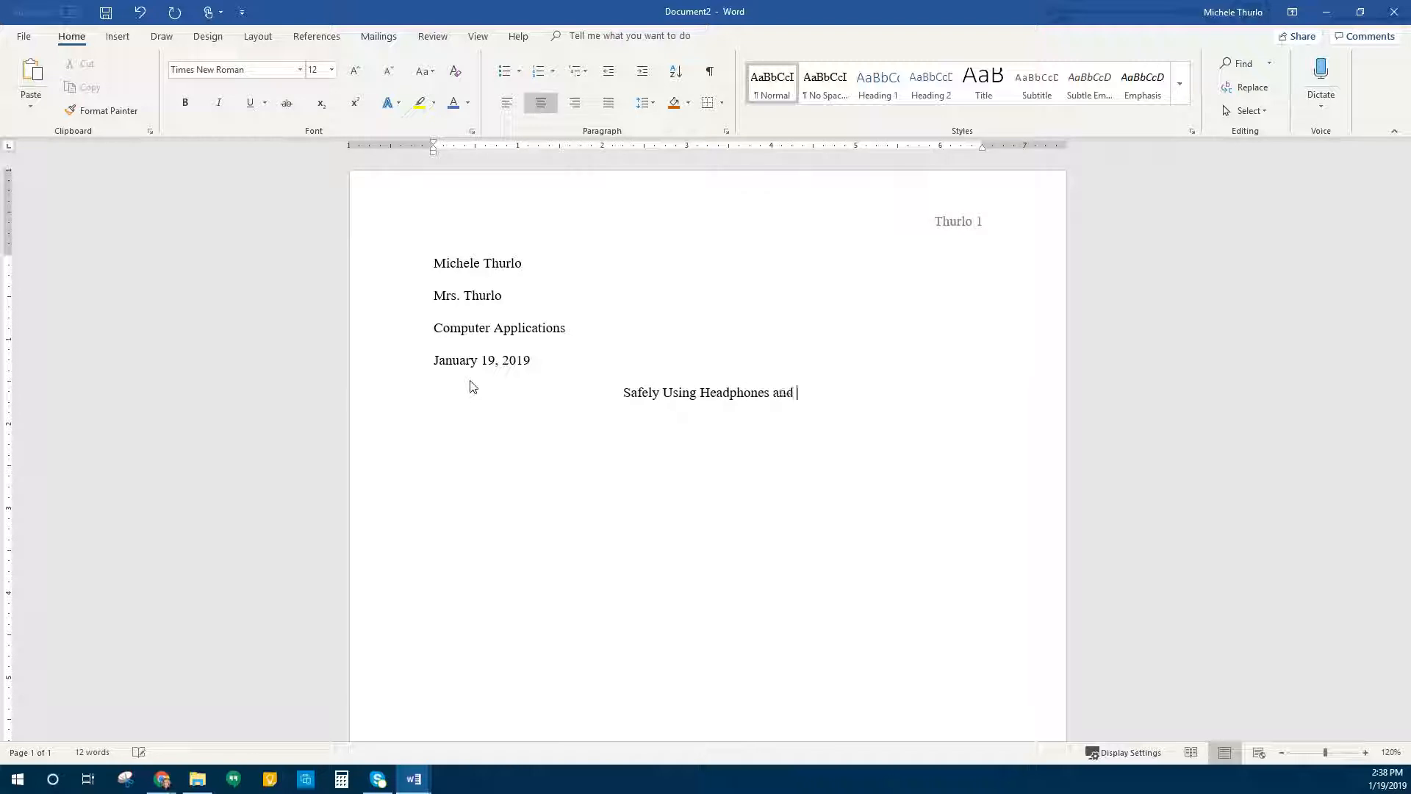
{"action": "type", "text": "Ear"}
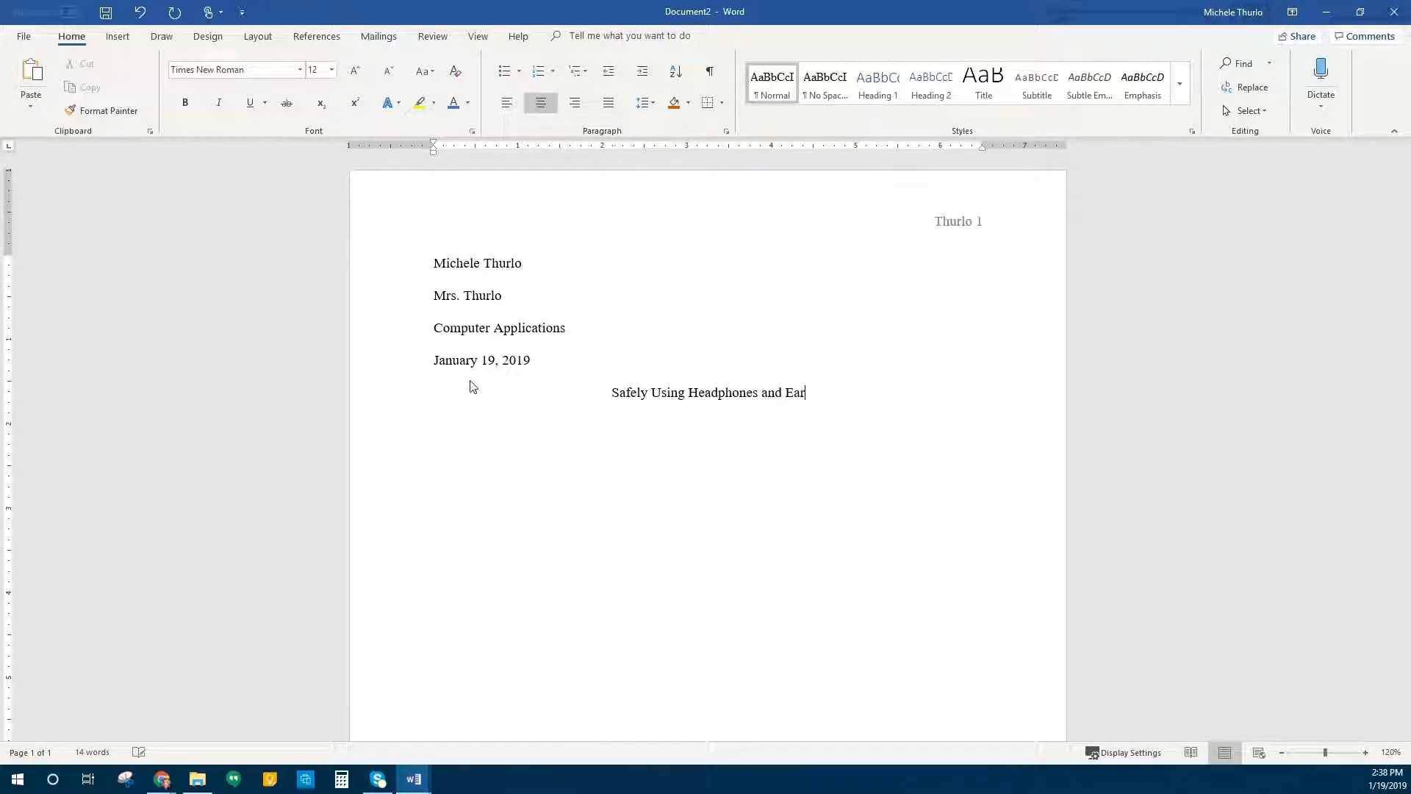
{"action": "type", "text": "buds"}
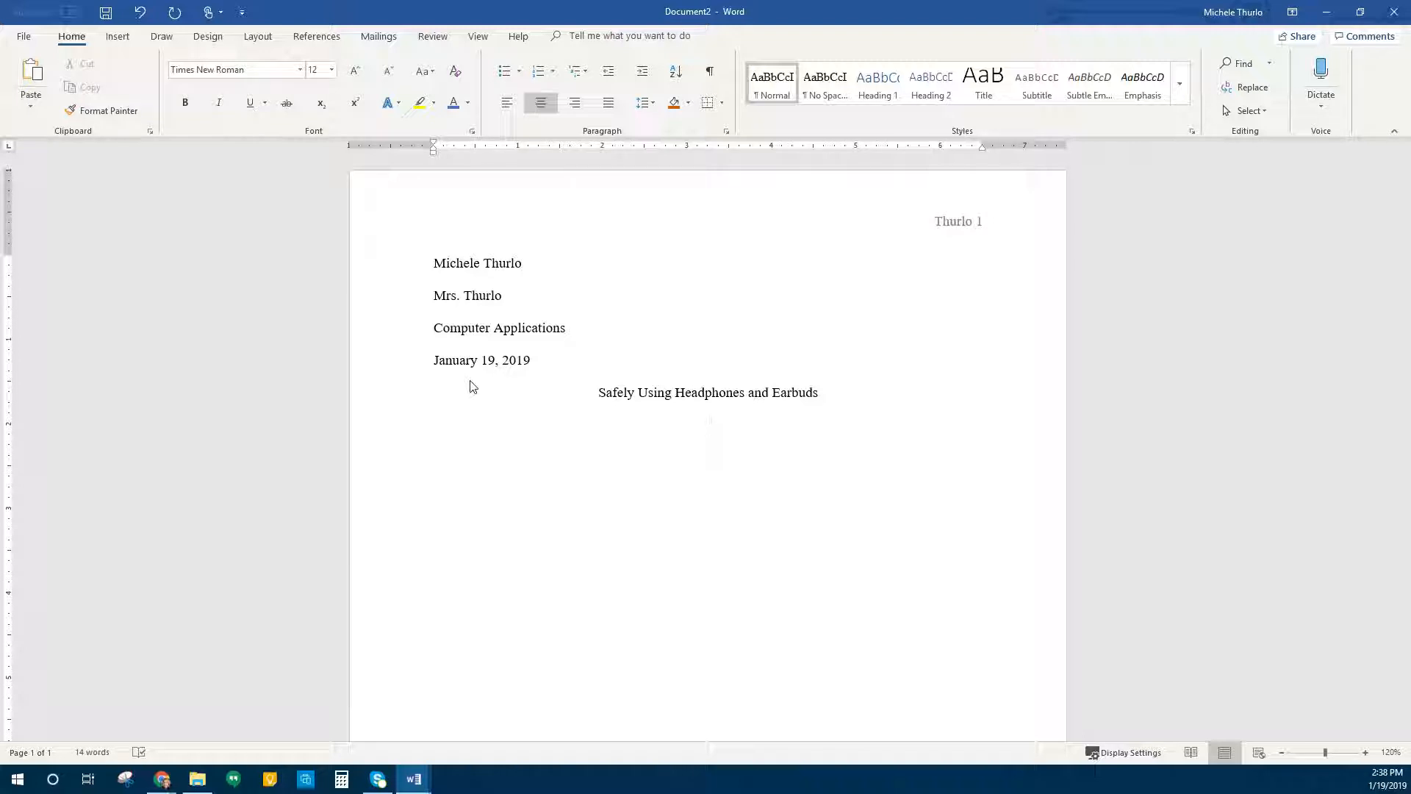
Start a left-aligned line below the title and give it a special first-line indent of 0.5" in the paragraph settings.
{"action": "key", "text": "ctrl+l"}
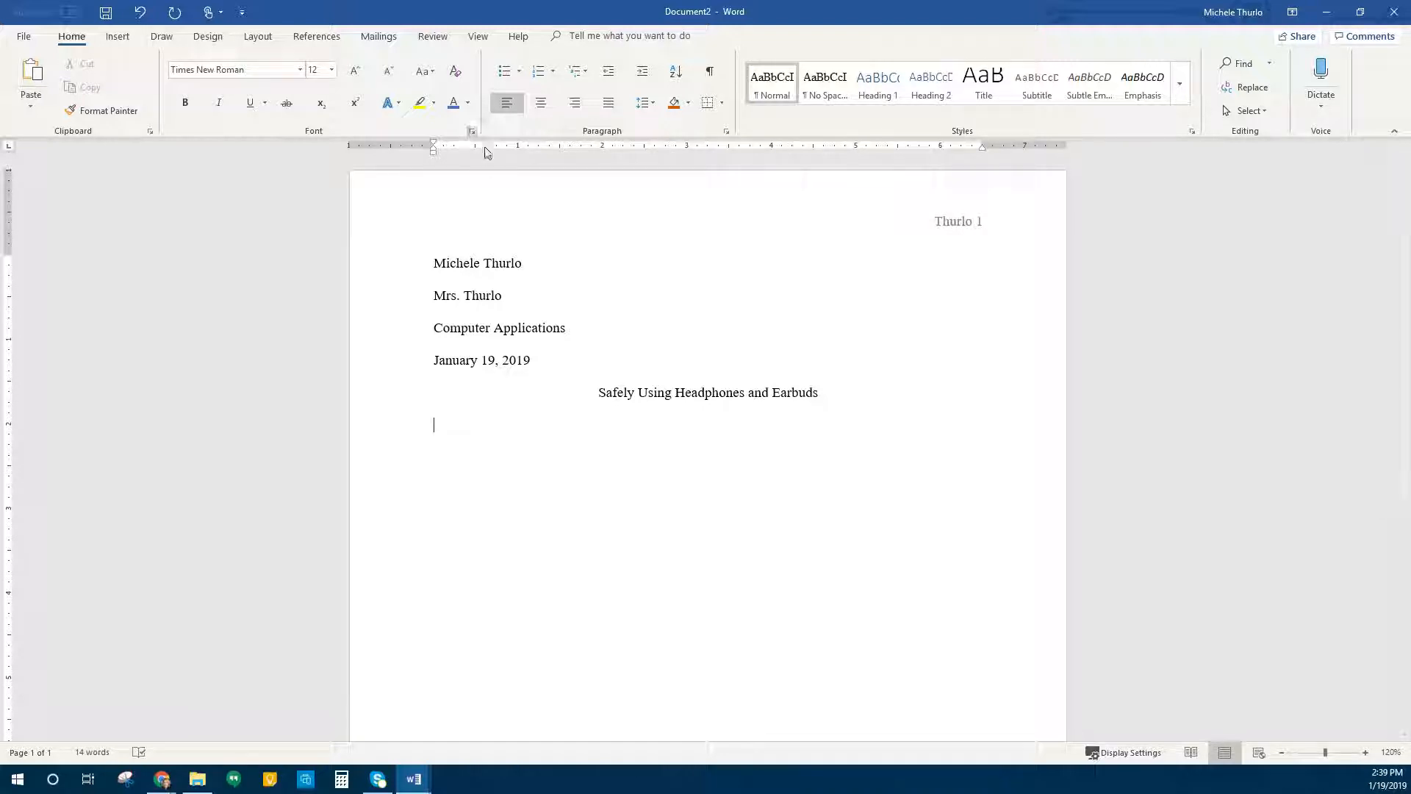
{"action": "left_click", "coordinate": [726, 135]}
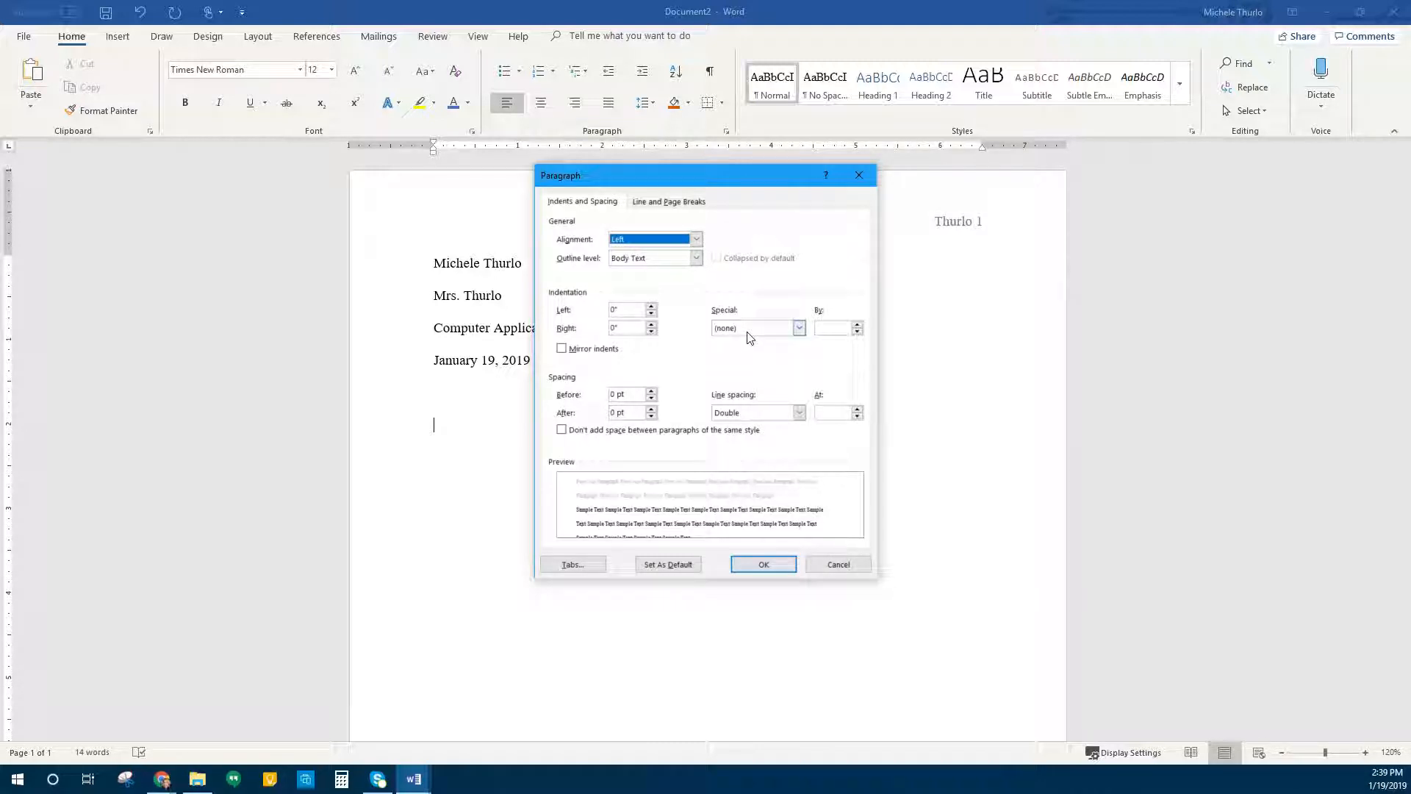
{"action": "left_click", "coordinate": [798, 328]}
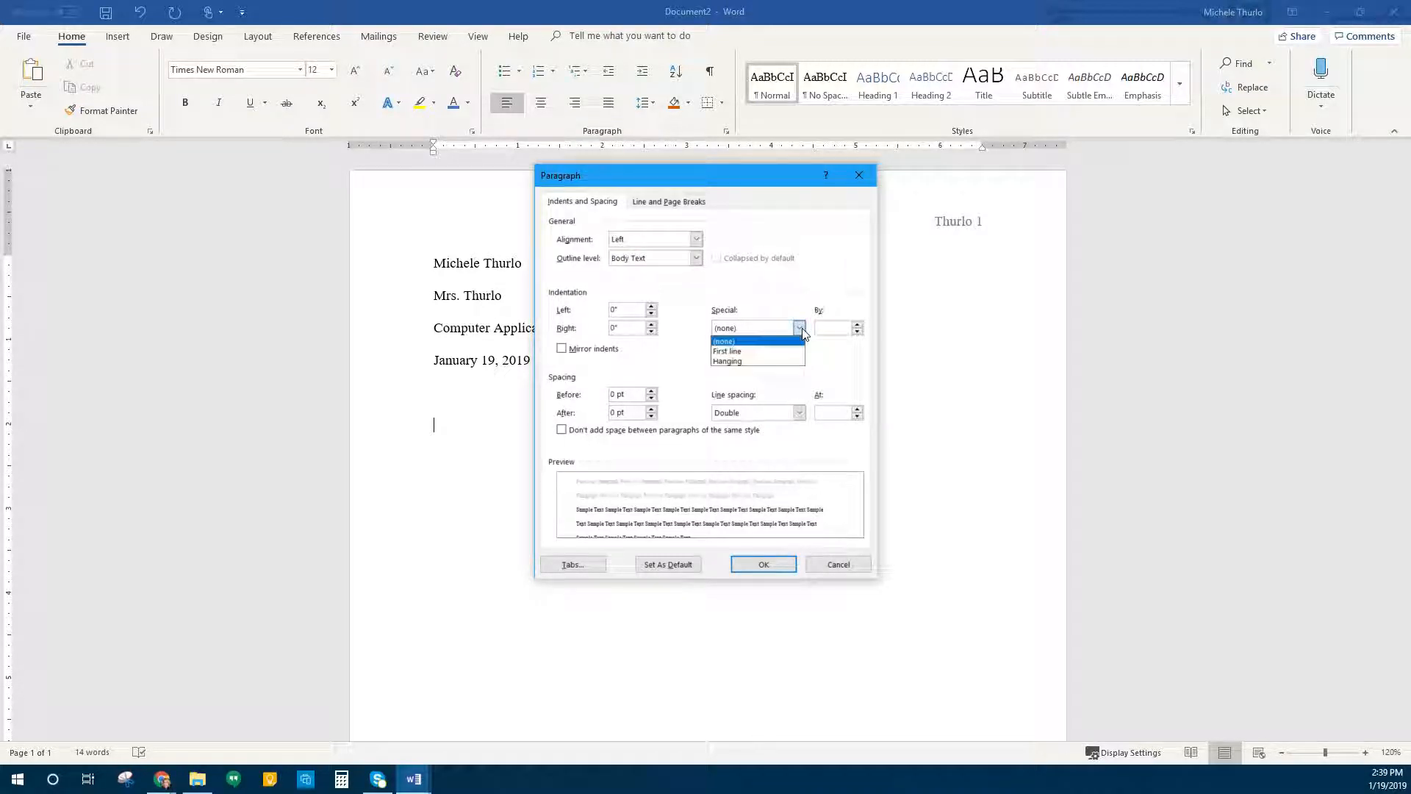
{"action": "left_click", "coordinate": [737, 361]}
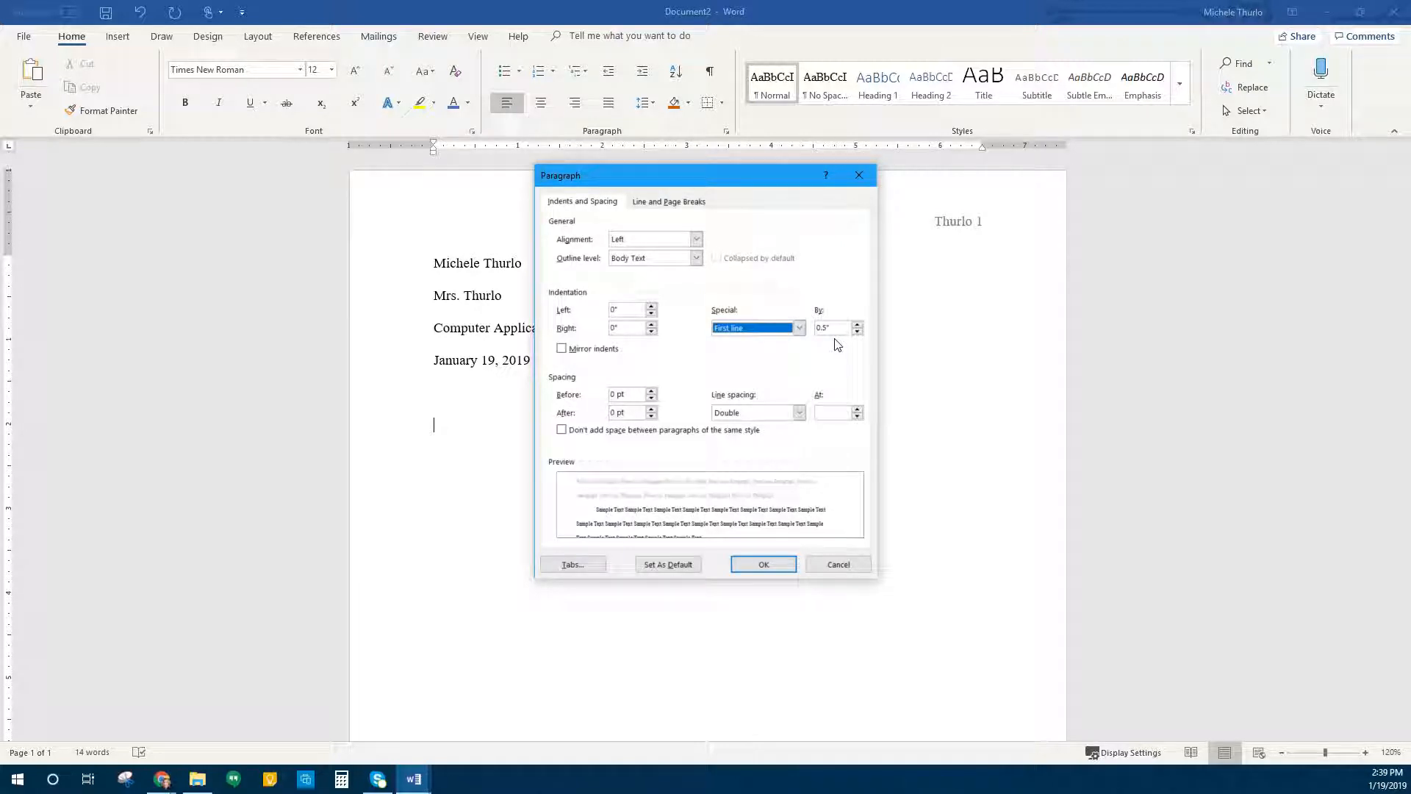
{"action": "left_click", "coordinate": [799, 335]}
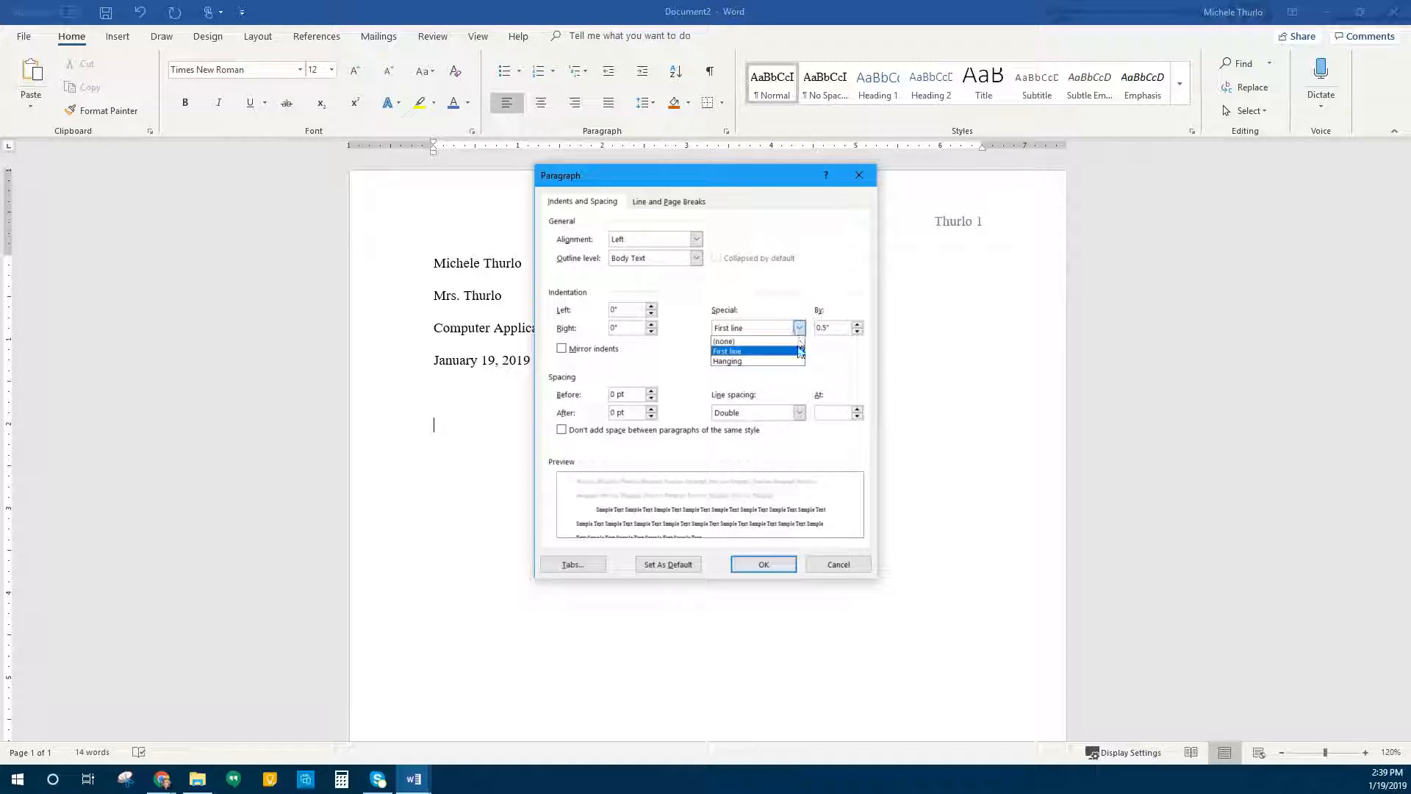
{"action": "left_click", "coordinate": [797, 351]}
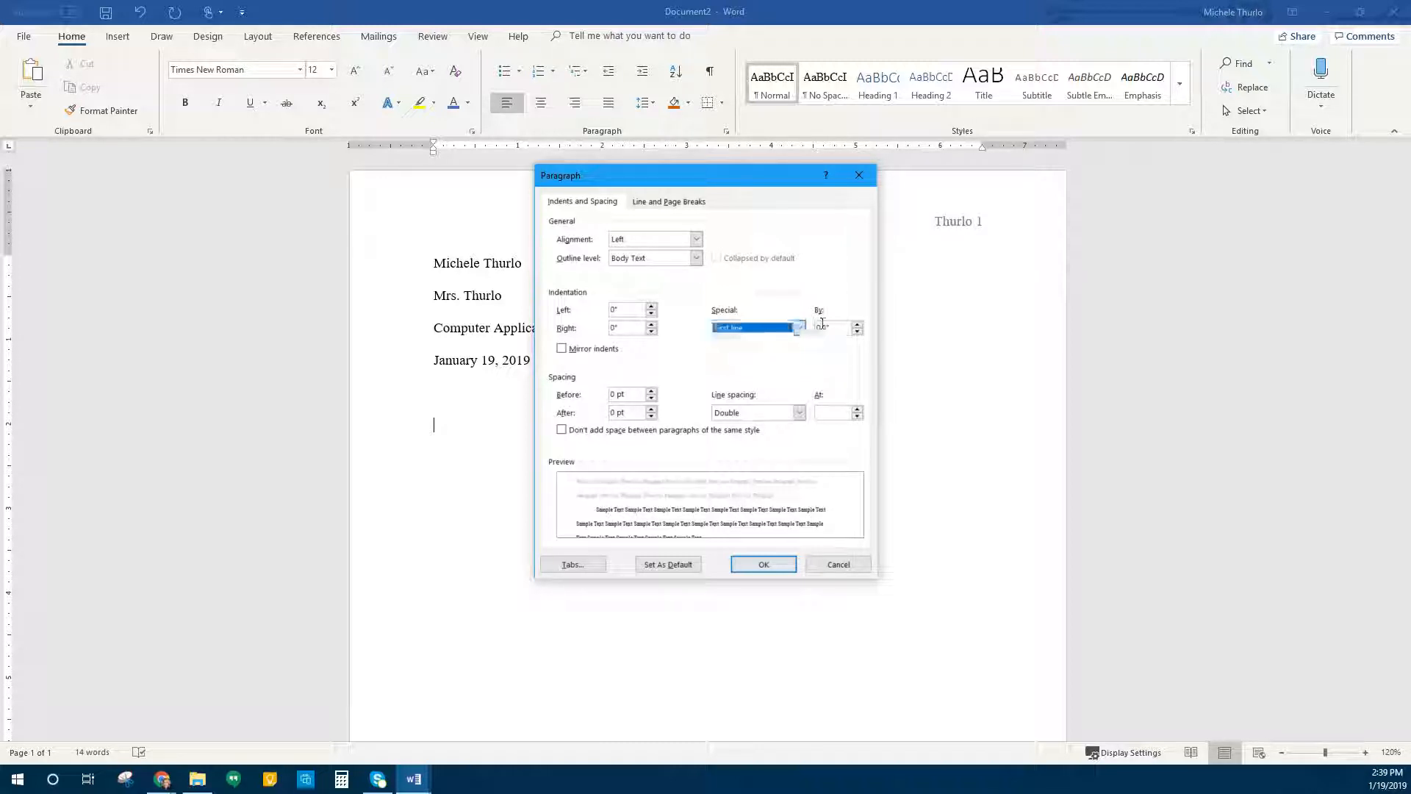
{"action": "left_click", "coordinate": [763, 564]}
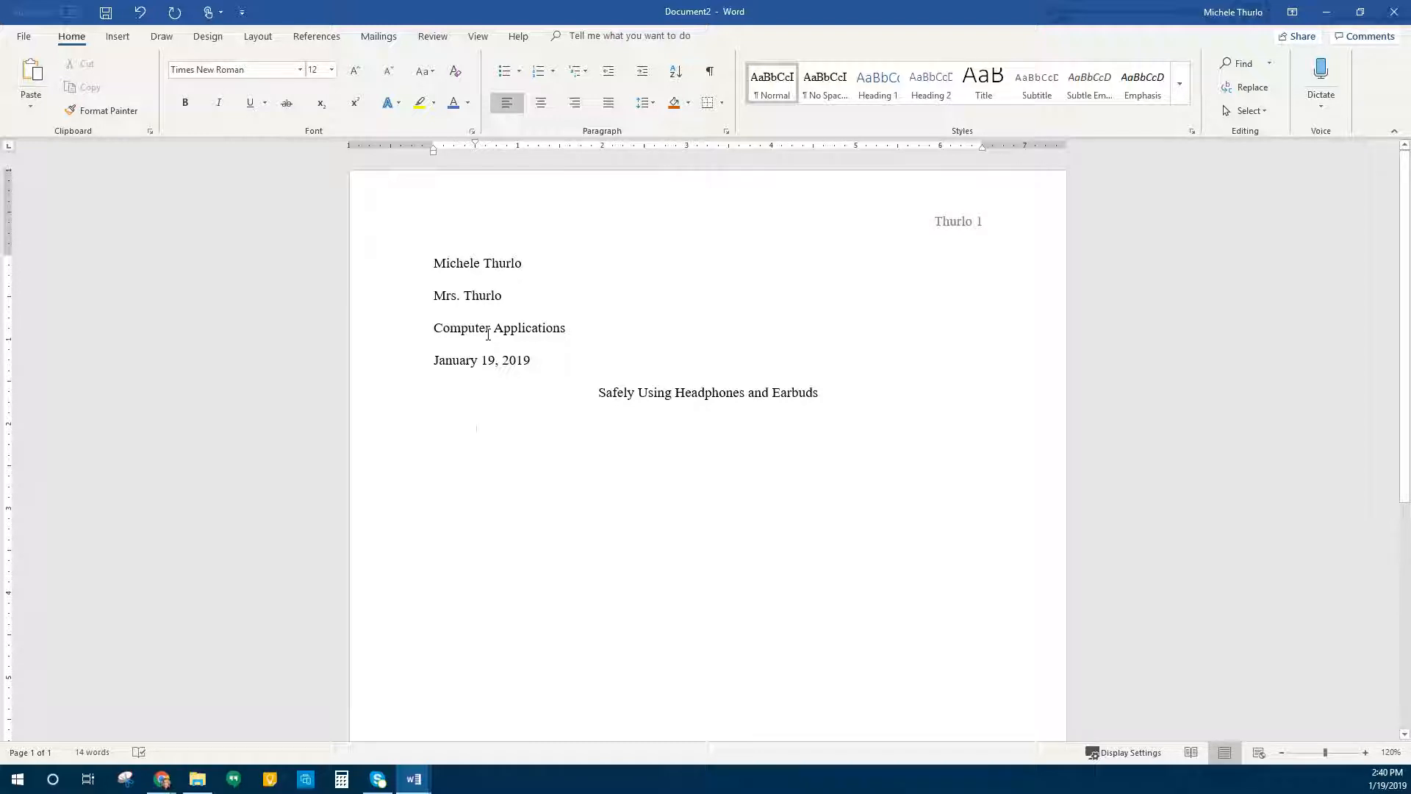
Return to the title and set up the body line below it again, left-aligned with a tabbed first-line indent.
{"action": "left_click", "coordinate": [691, 396]}
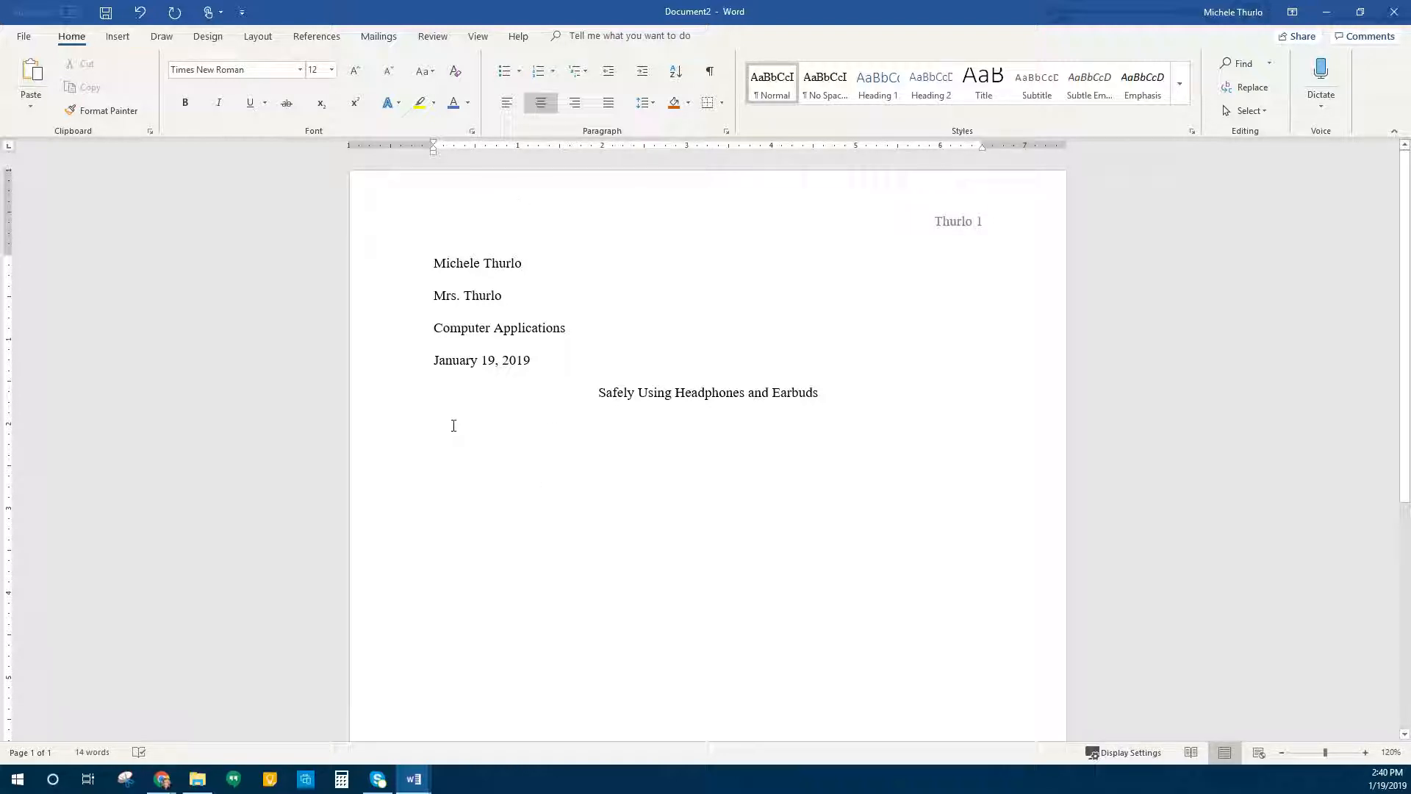
{"action": "key", "text": "ctrl+l"}
{"action": "key", "text": "Tab"}
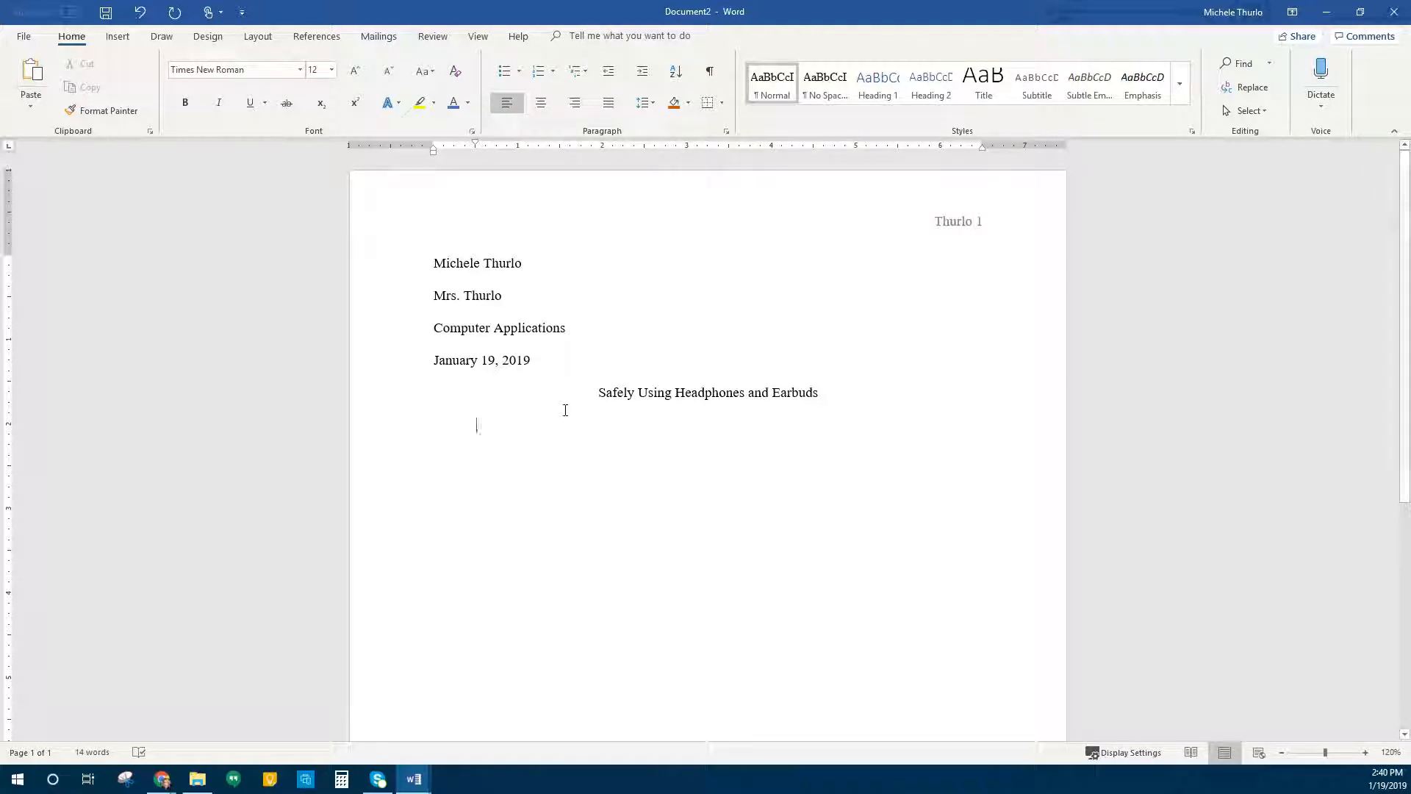
Enter the body sentence "People often listen to sound from their computers or mobile devices through headphones or earbuds.".
{"action": "type", "text": "Peop"}
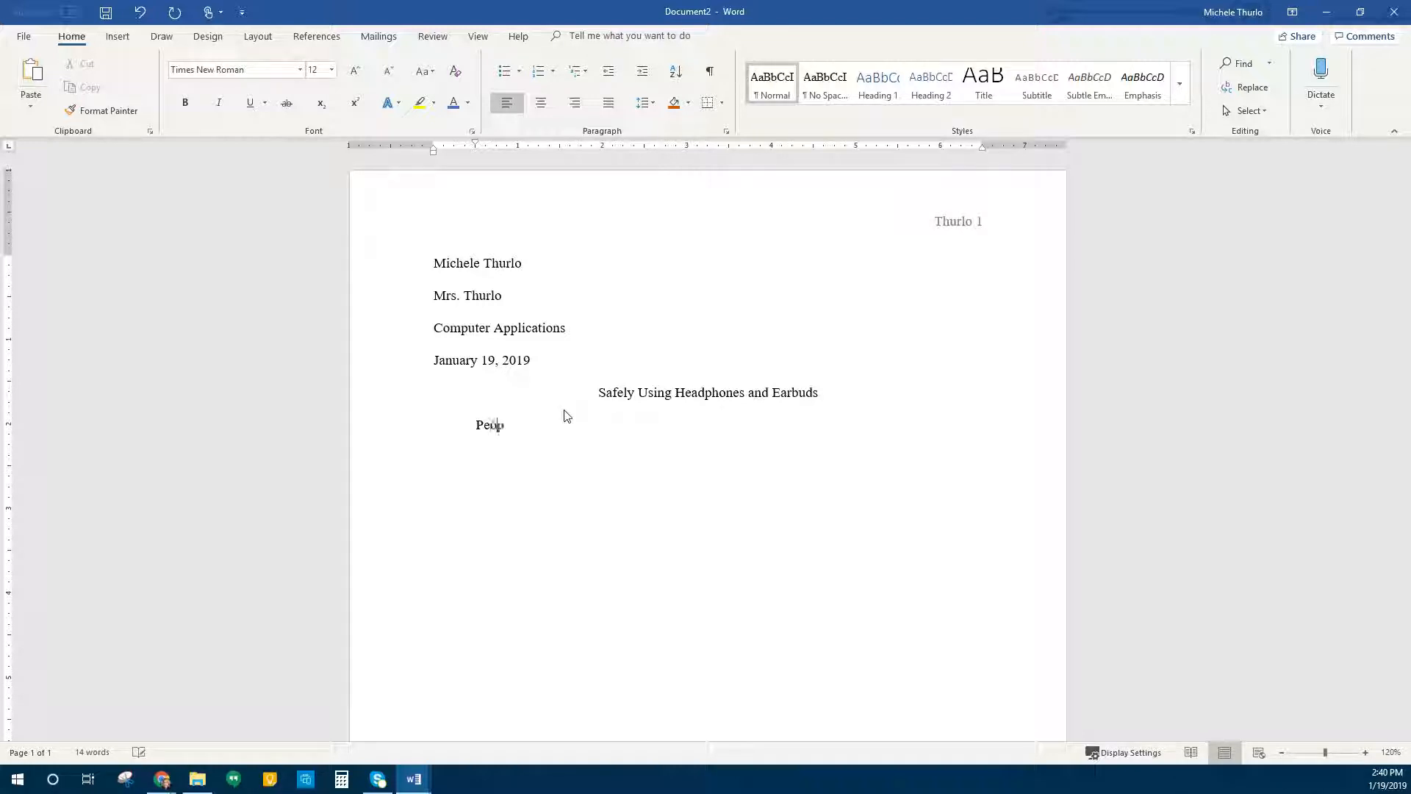
{"action": "type", "text": "le often "}
{"action": "type", "text": "listen to smal"}
{"action": "key", "text": "BackSpace"}
{"action": "key", "text": "BackSpace"}
{"action": "key", "text": "BackSpace"}
{"action": "key", "text": "BackSpace"}
{"action": "type", "text": "sound from their computers or mobile devices through headphones or earbuds"}
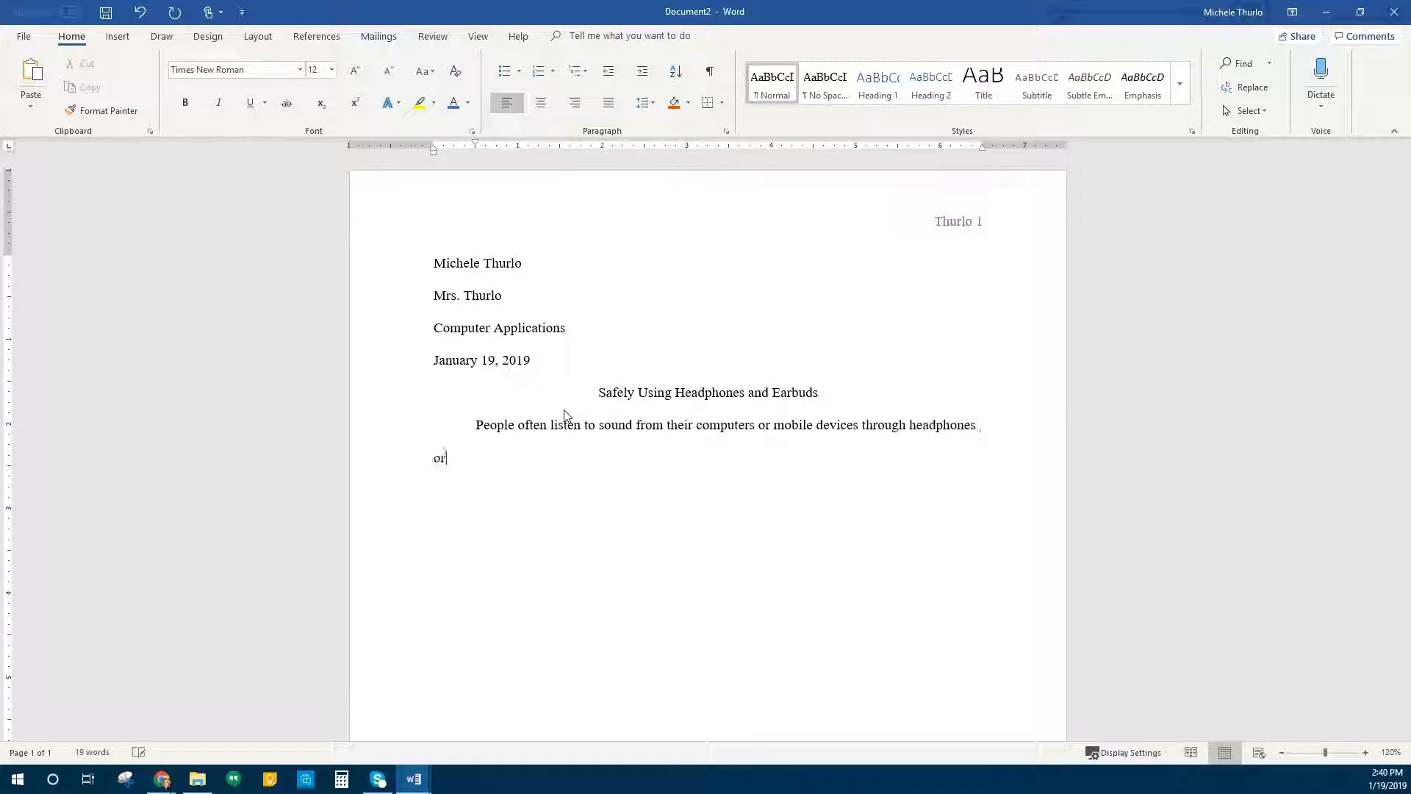
{"action": "type", "text": "."}
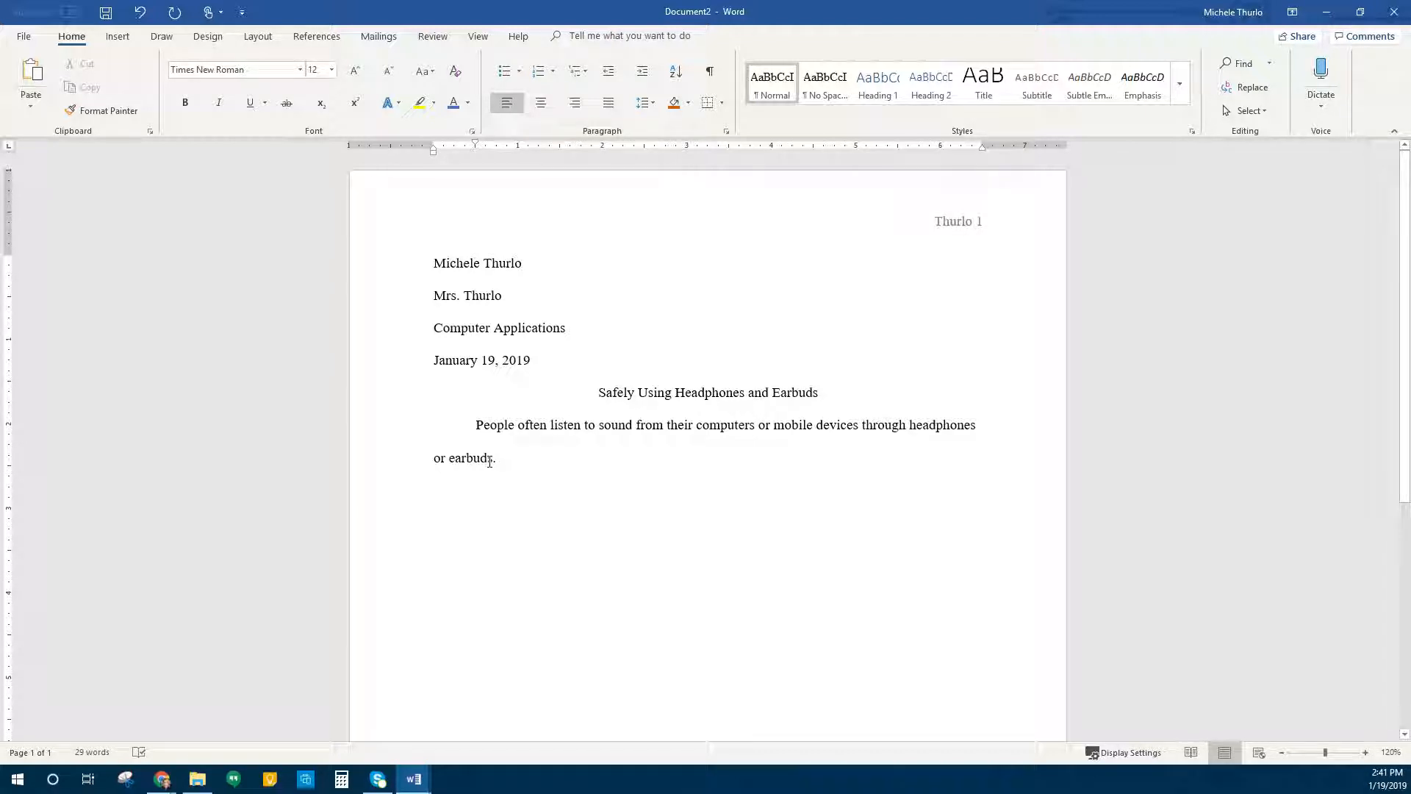
{"action": "key", "text": "BackSpace"}
Start inserting text from a file after the body sentence and browse to the school account's Google Drive folder.
{"action": "left_click", "coordinate": [118, 37]}
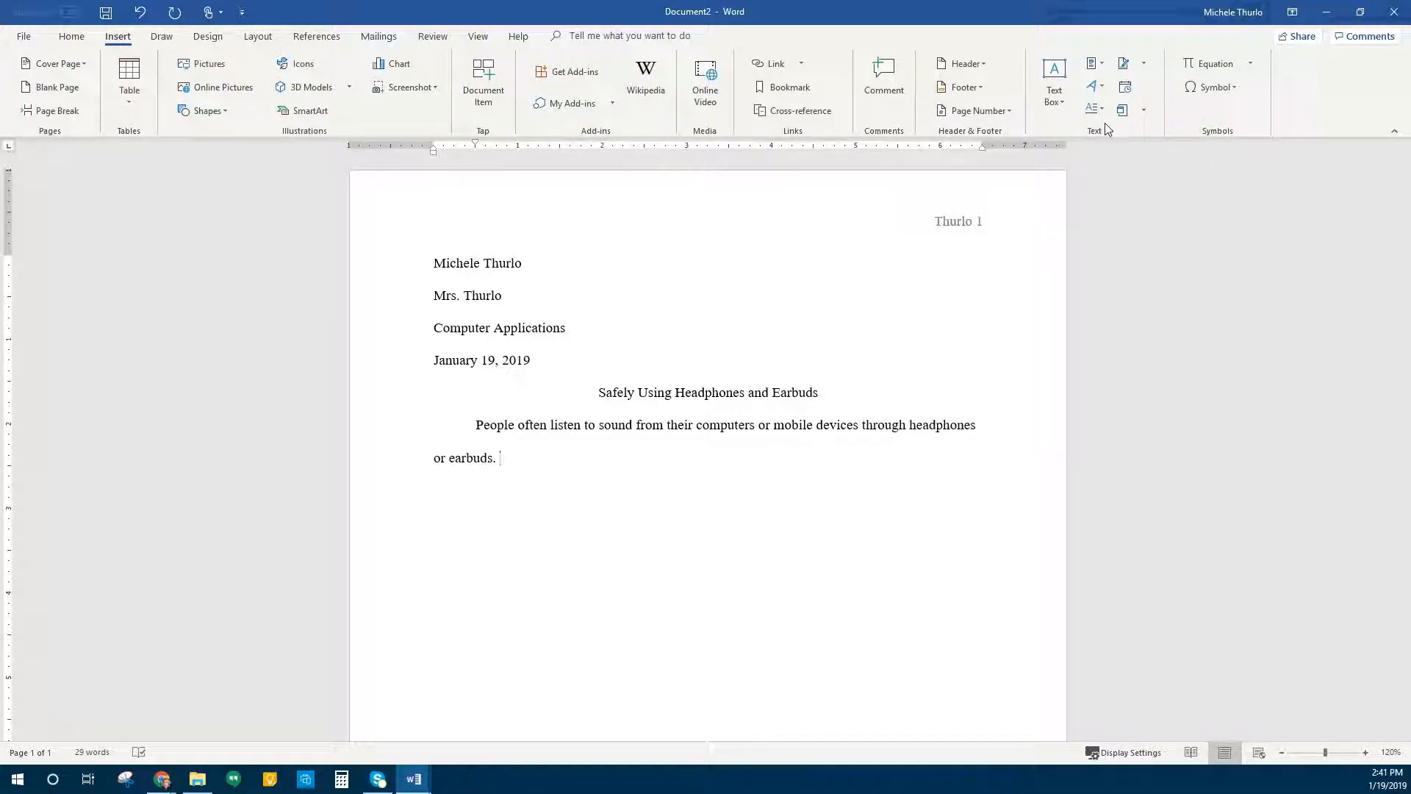
{"action": "left_click", "coordinate": [1144, 110]}
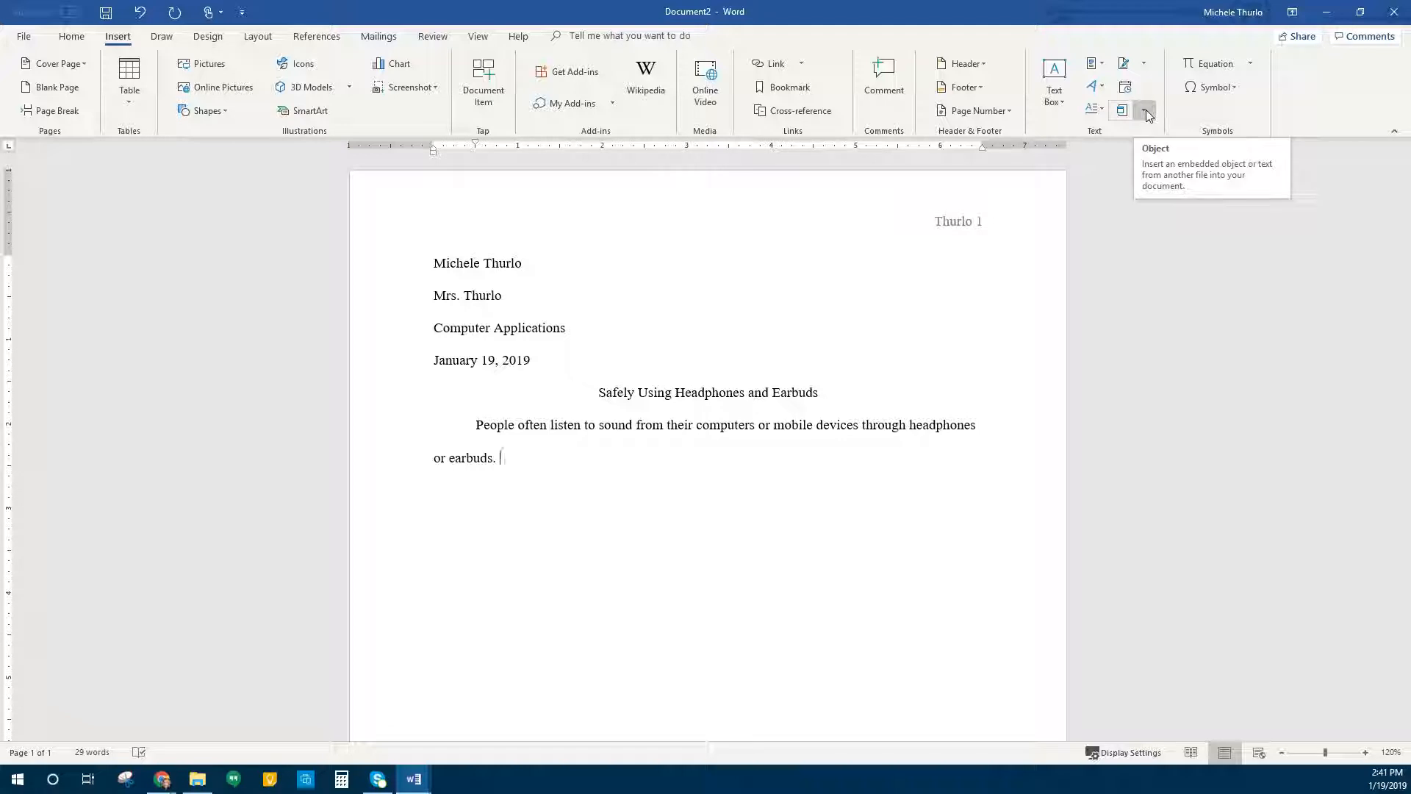
{"action": "left_click", "coordinate": [1145, 110]}
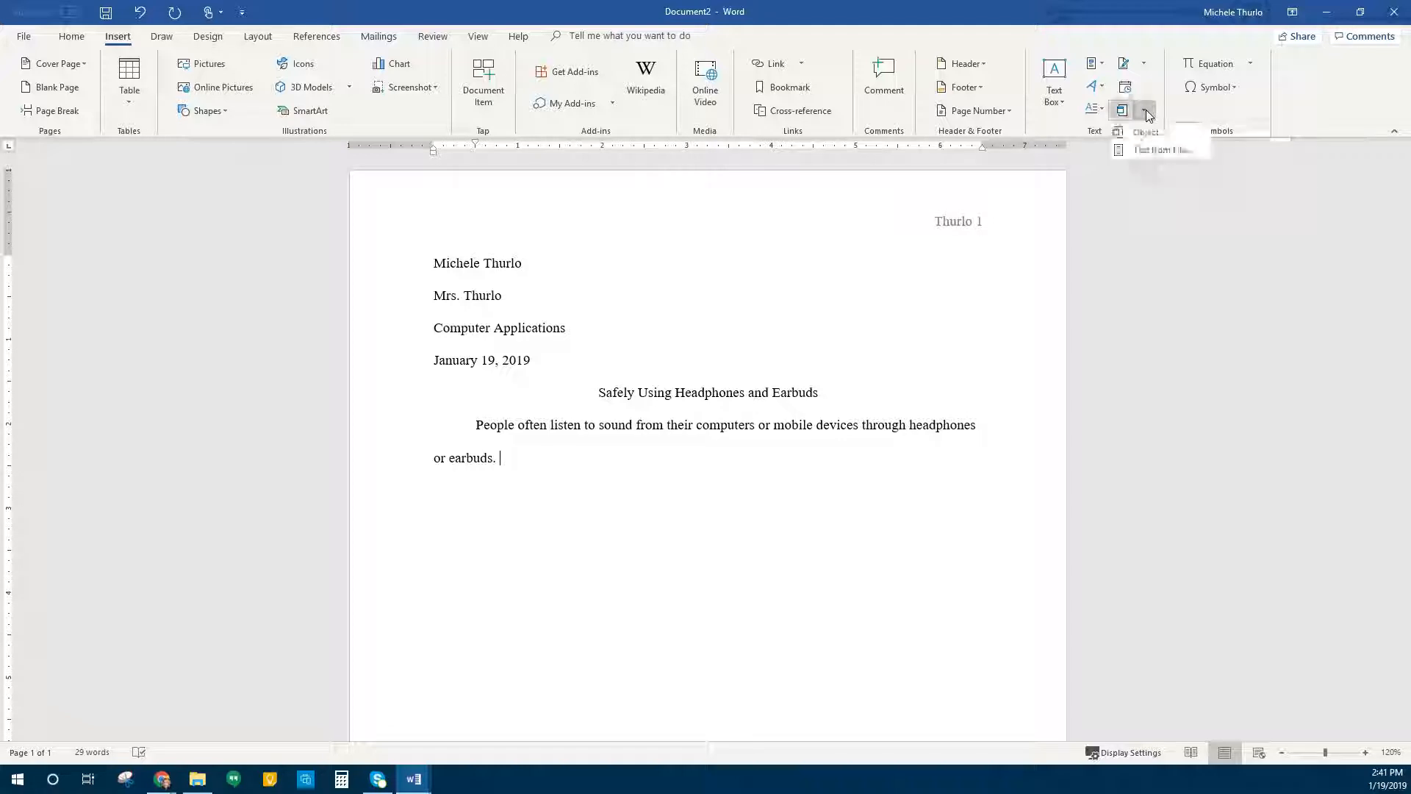
{"action": "left_click", "coordinate": [1172, 150]}
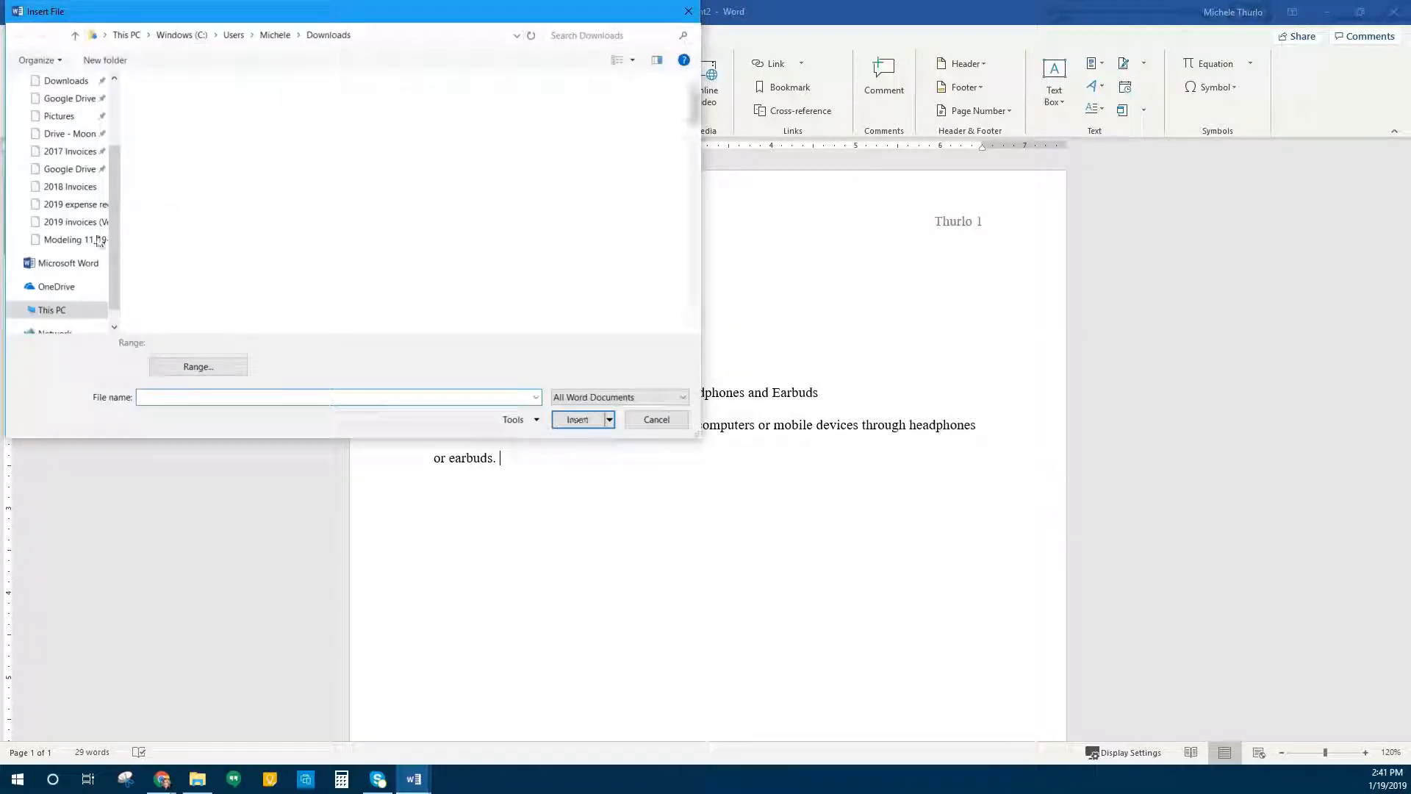
{"action": "left_click_drag", "start_coordinate": [116, 281], "coordinate": [122, 202]}
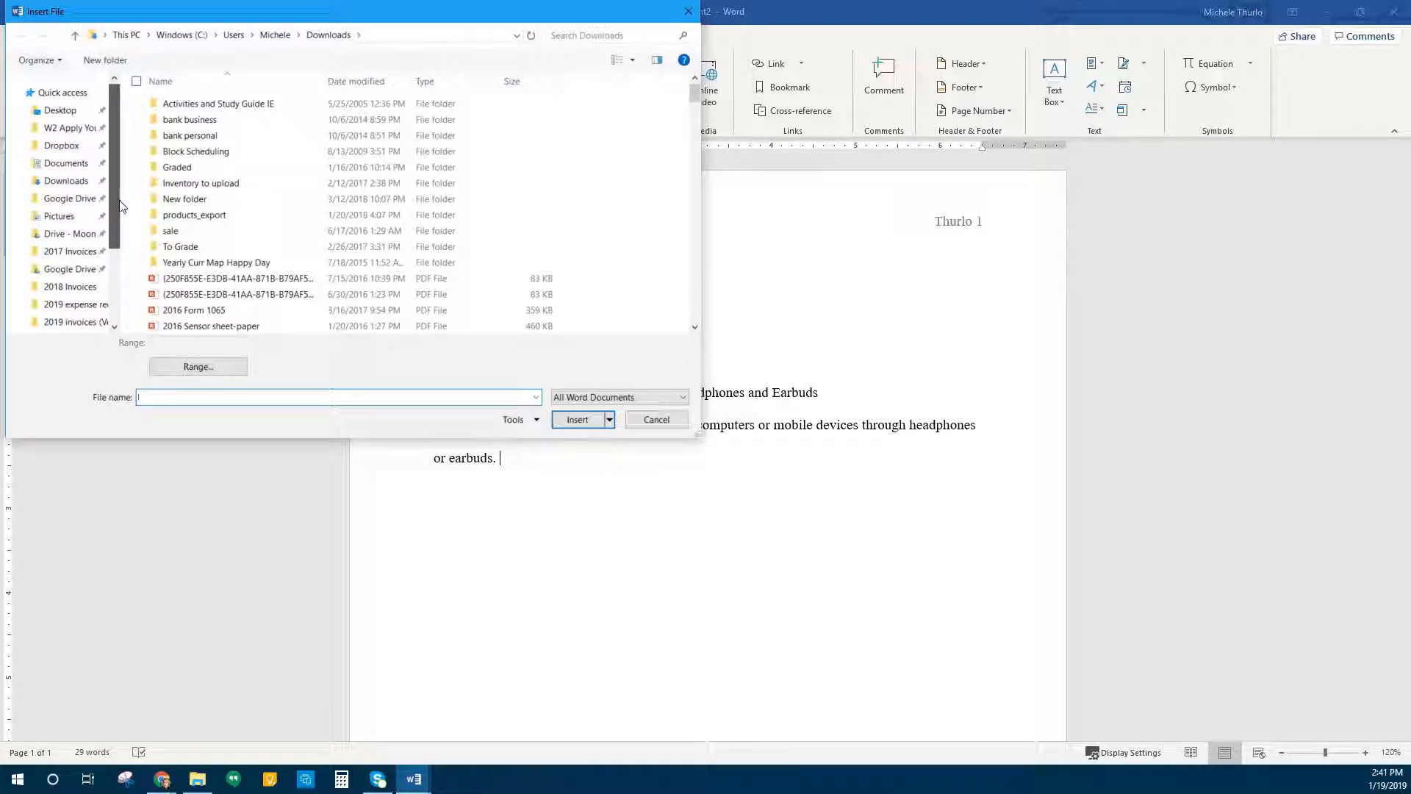
{"action": "left_click_drag", "start_coordinate": [63, 266], "coordinate": [74, 192]}
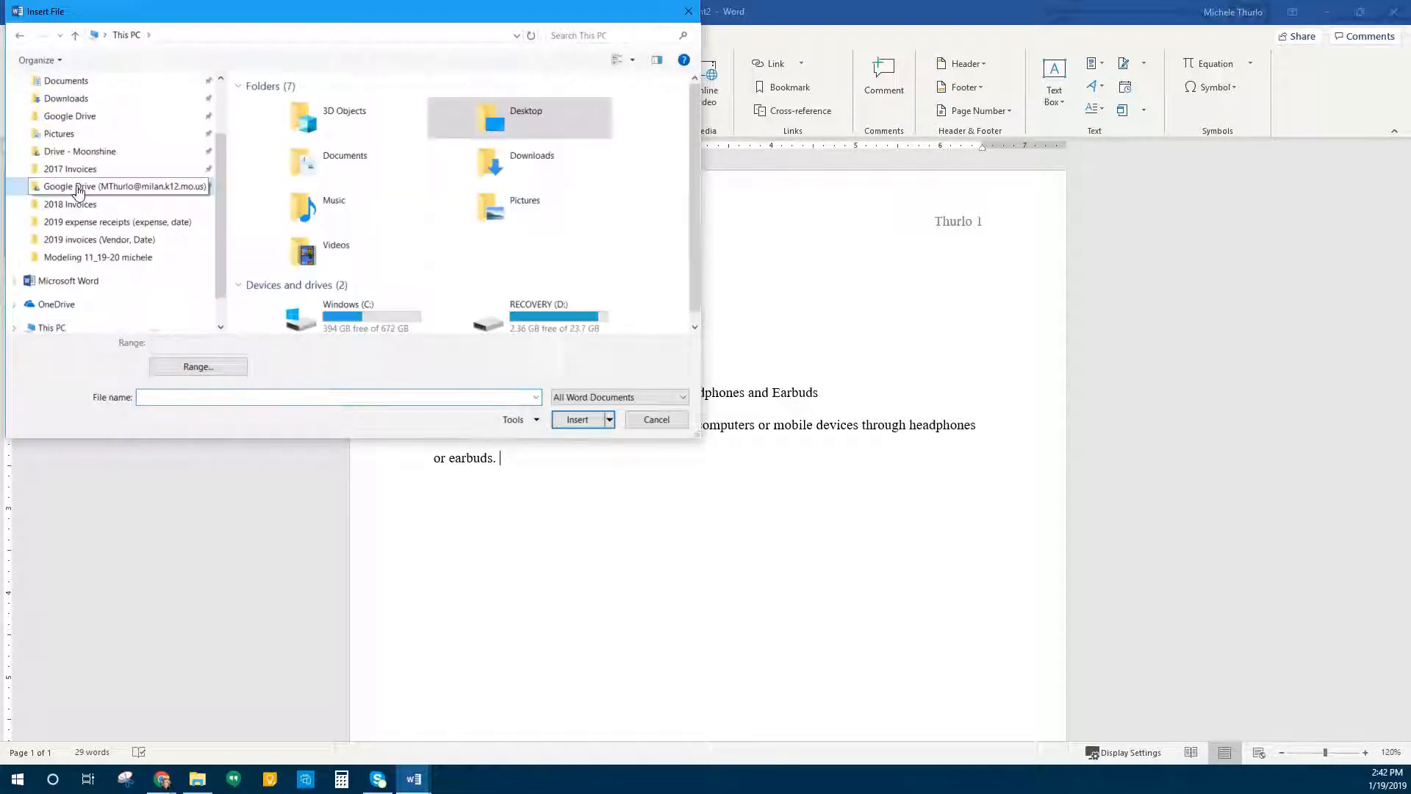
{"action": "left_click", "coordinate": [73, 190]}
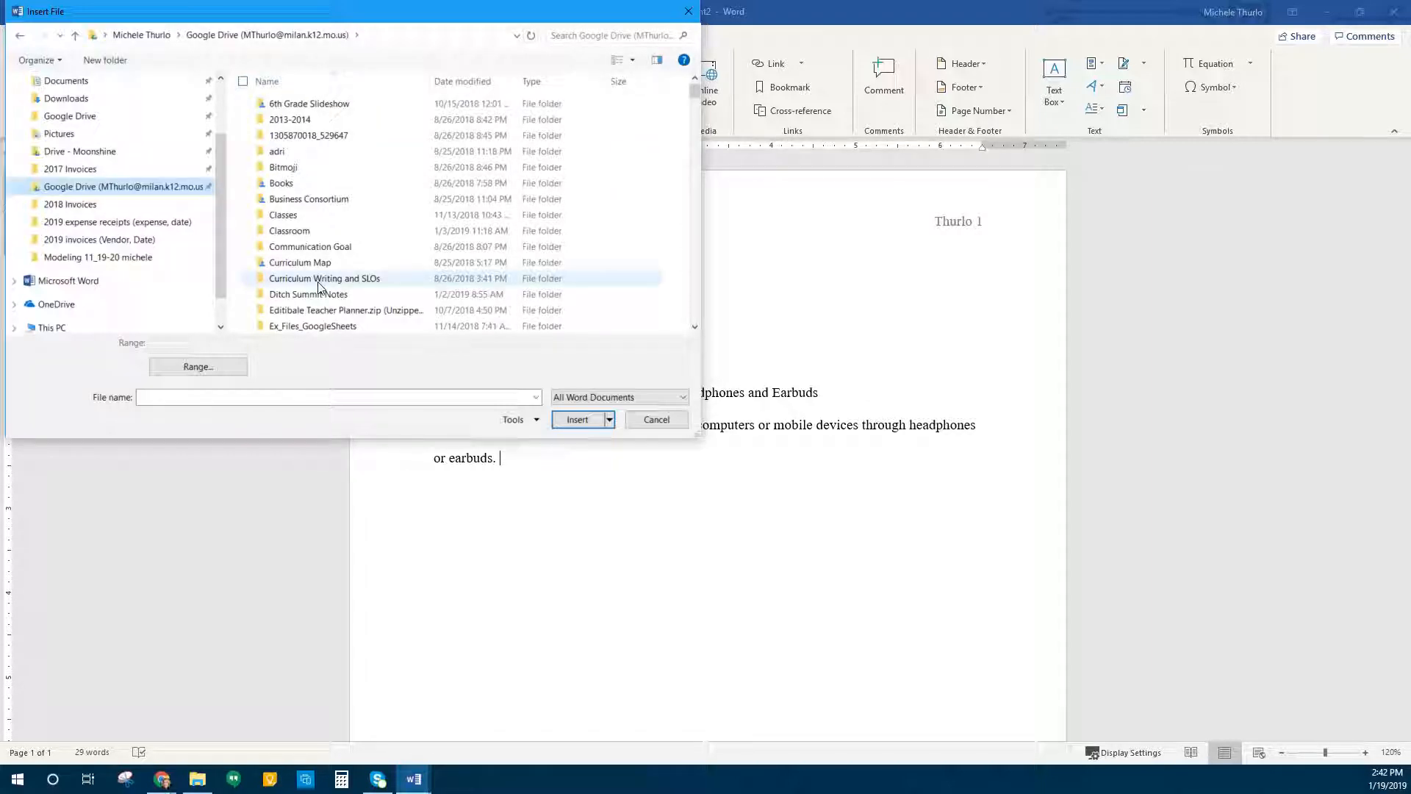
Insert the Safe 1 document from Classes > Micro Computer Applications > WORD_ > WORD PROJECT 2 and remove the blank line after its text.
{"action": "scroll", "coordinate": [319, 287], "scroll_direction": "down", "scroll_amount": 1}
{"action": "double_click", "coordinate": [291, 183]}
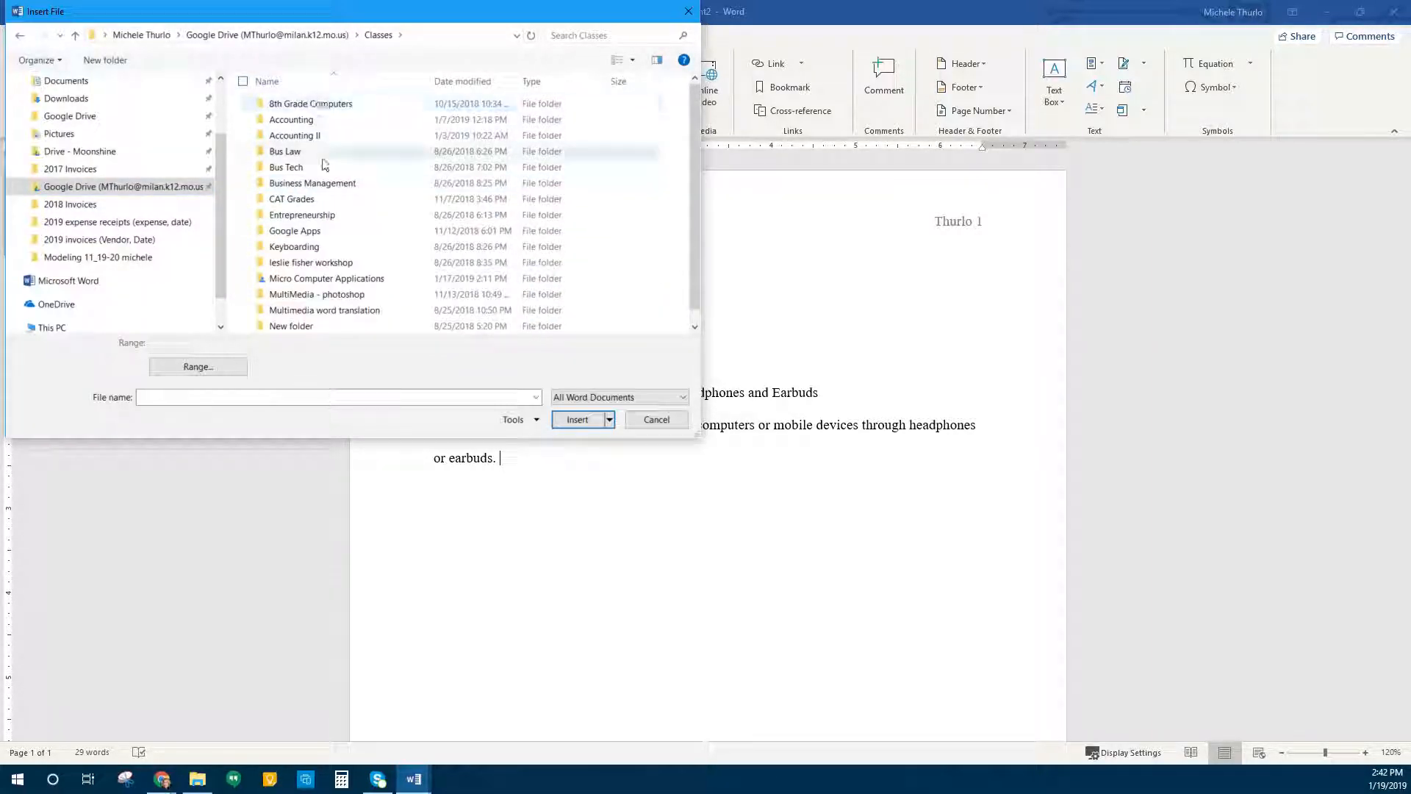
{"action": "double_click", "coordinate": [357, 278]}
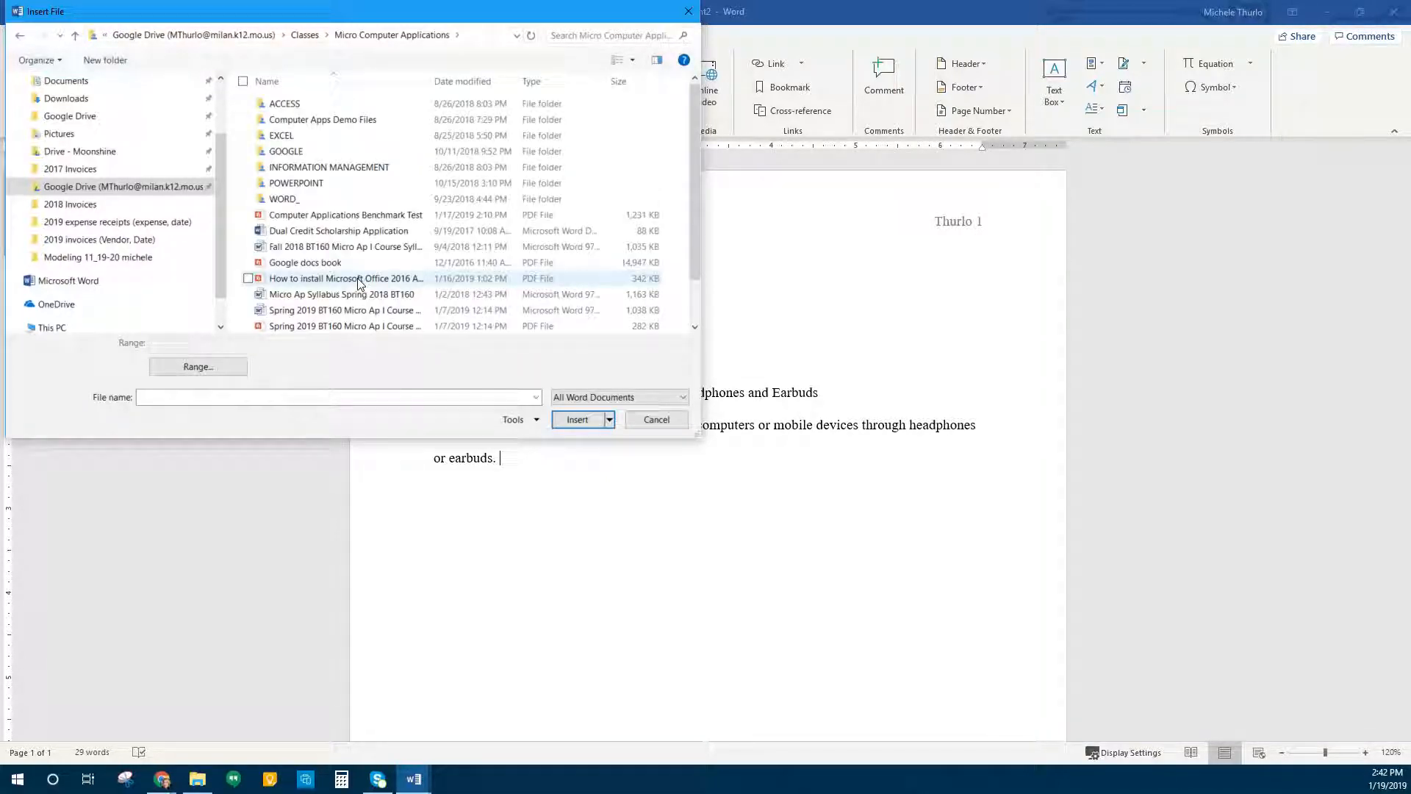
{"action": "double_click", "coordinate": [297, 200]}
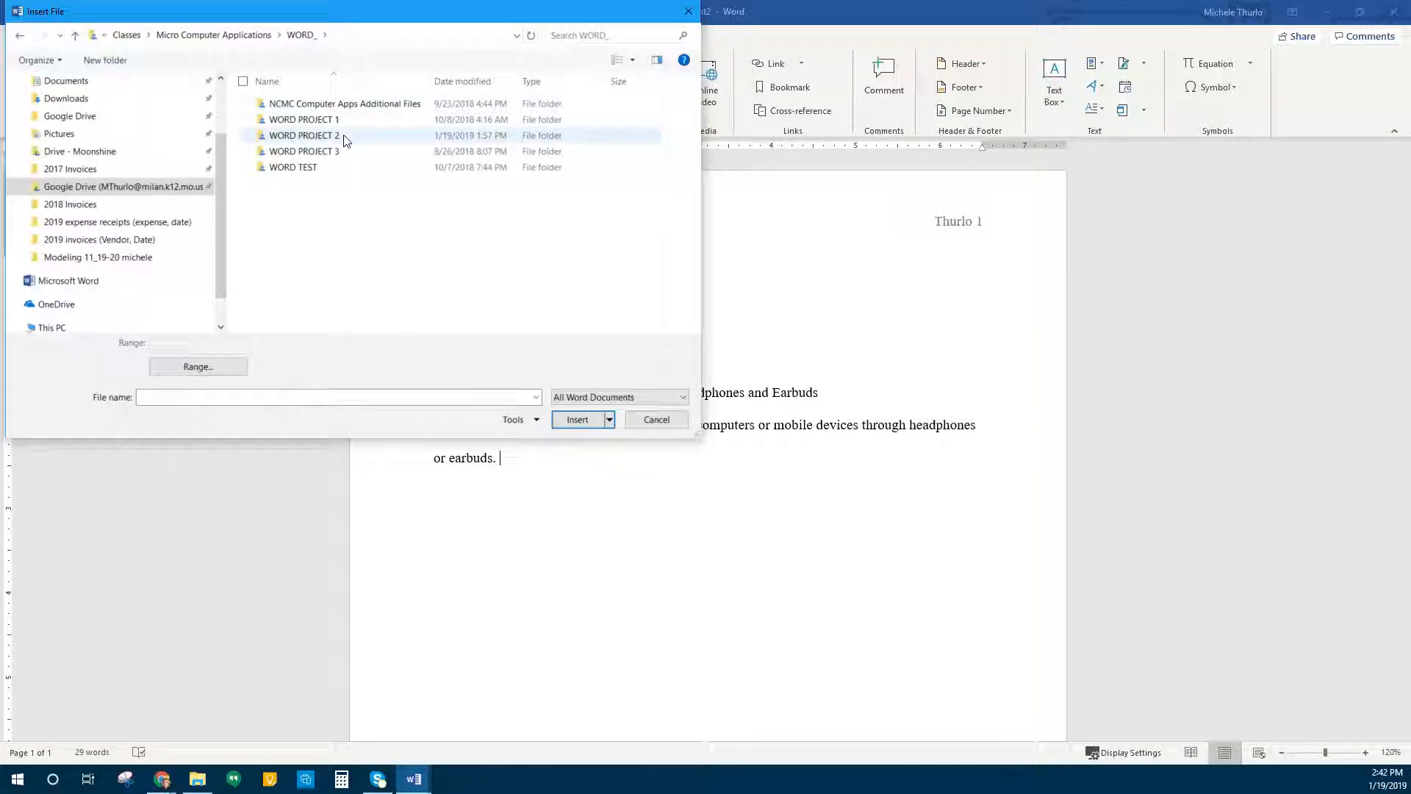
{"action": "double_click", "coordinate": [342, 137]}
{"action": "left_click", "coordinate": [307, 122]}
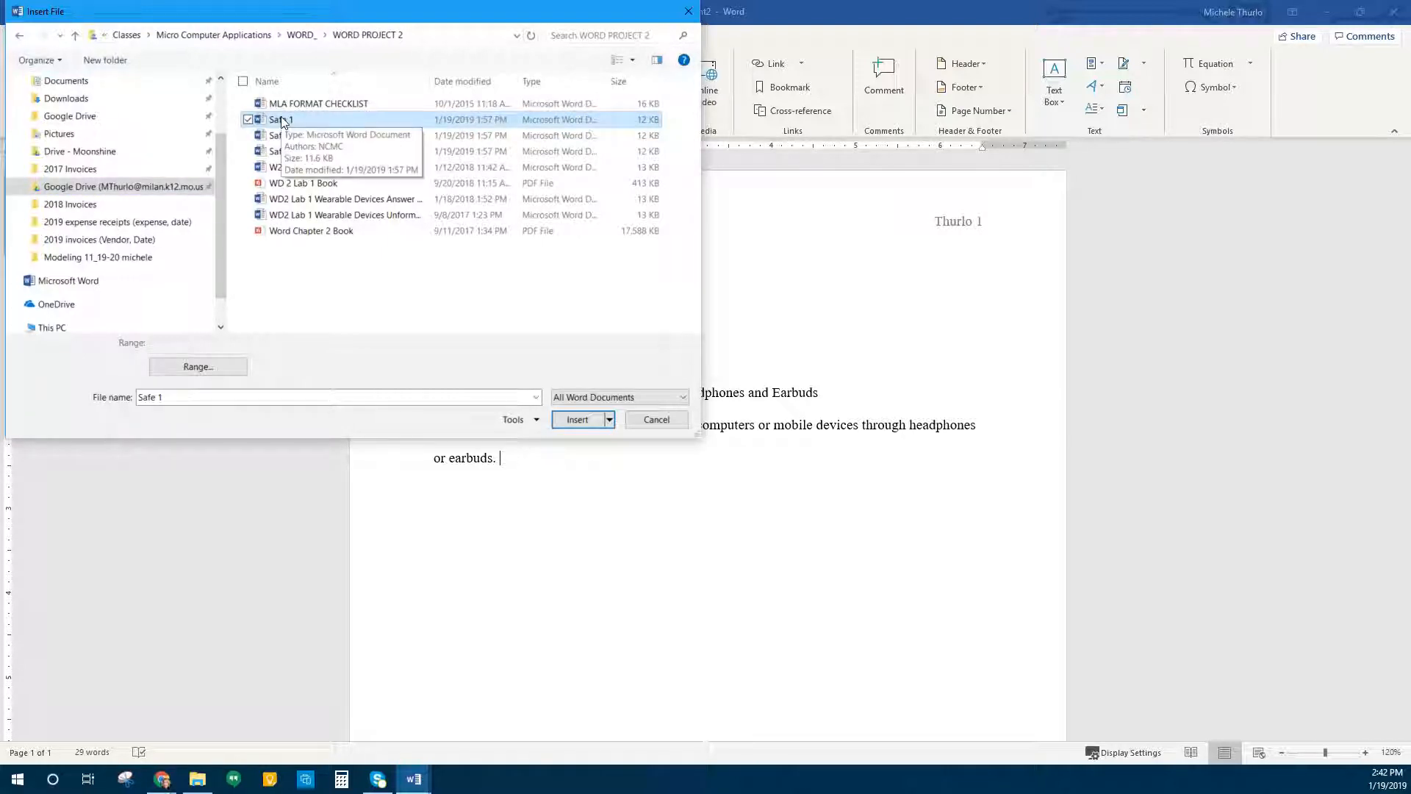
{"action": "left_click", "coordinate": [578, 420]}
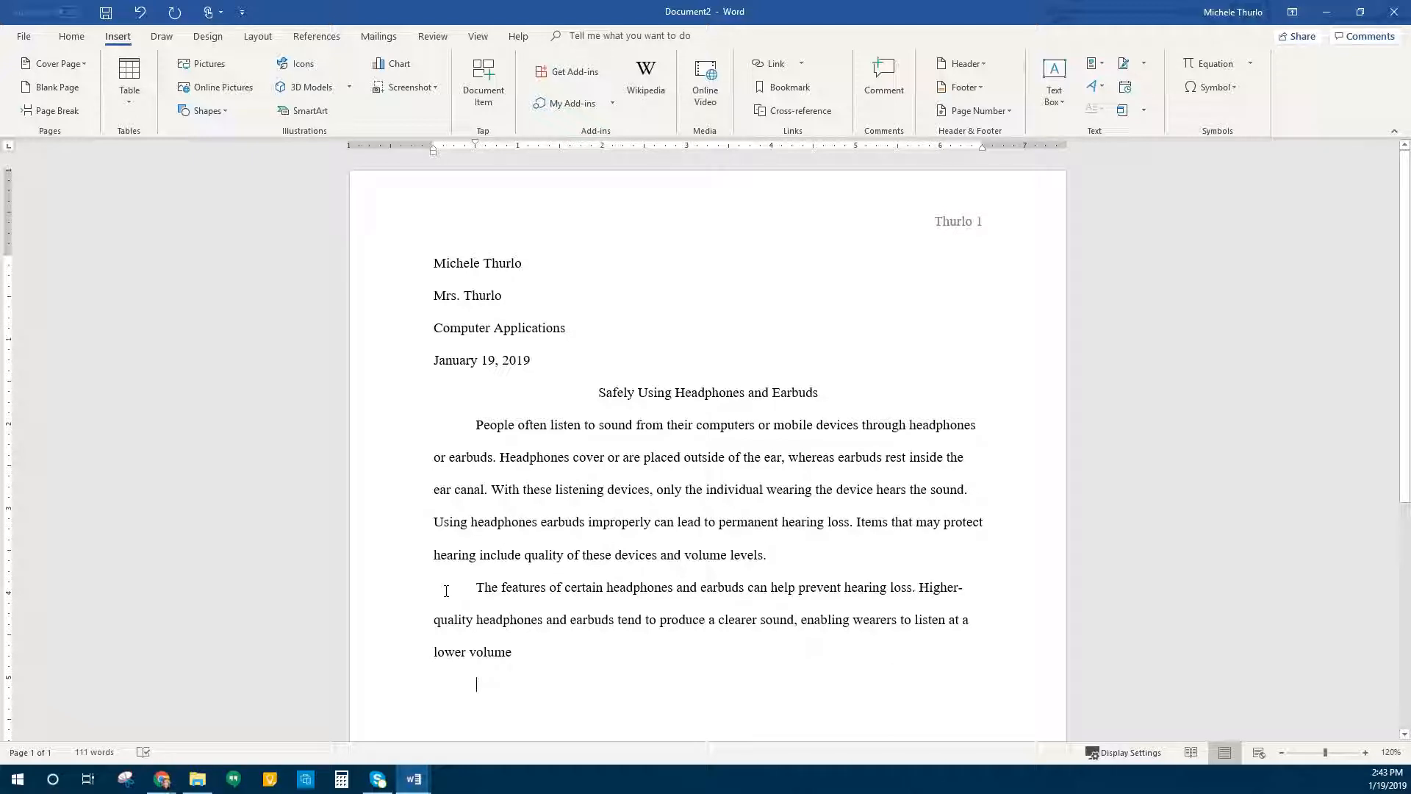
{"action": "key", "text": "BackSpace"}
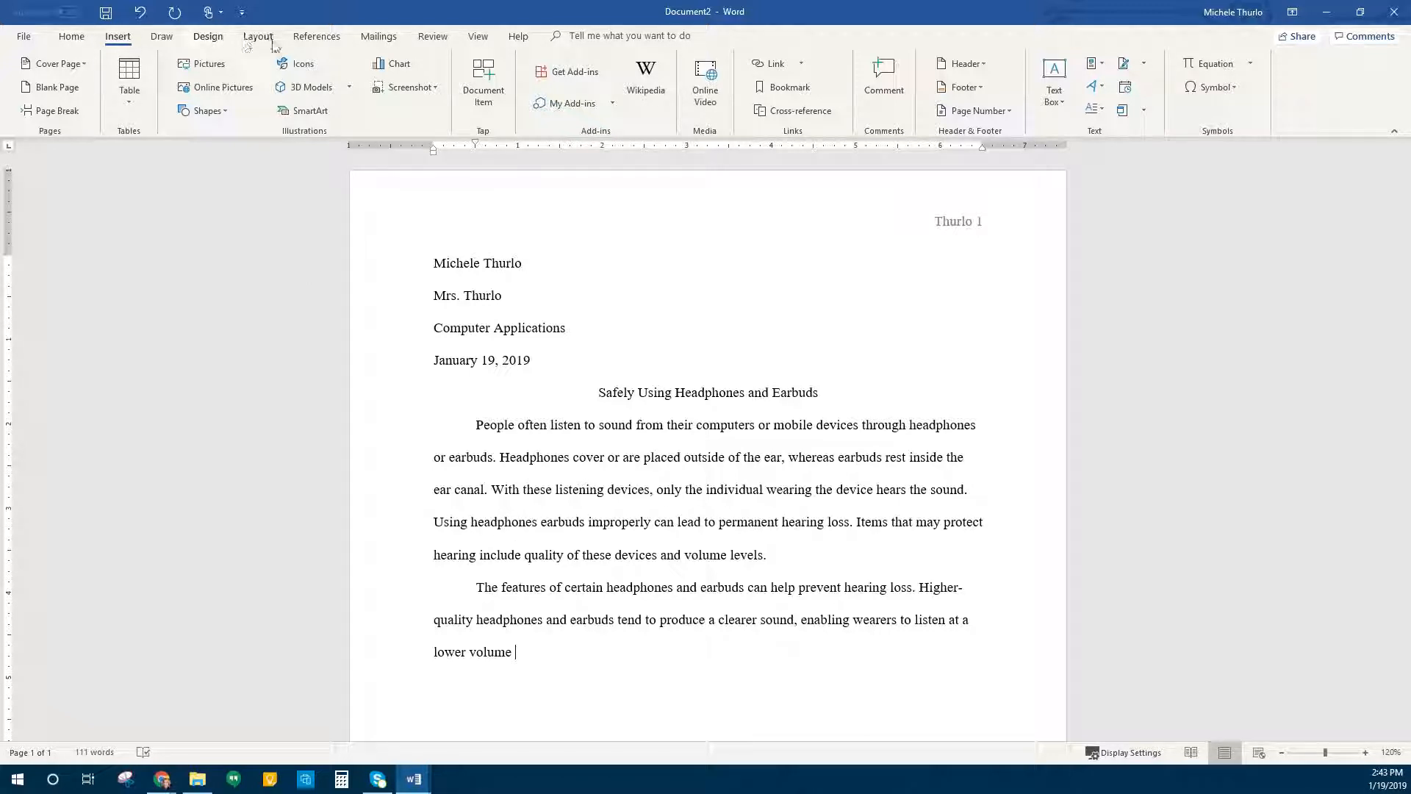
Set the document's citation and bibliography style to MLA Seventh Edition.
{"action": "left_click", "coordinate": [317, 36]}
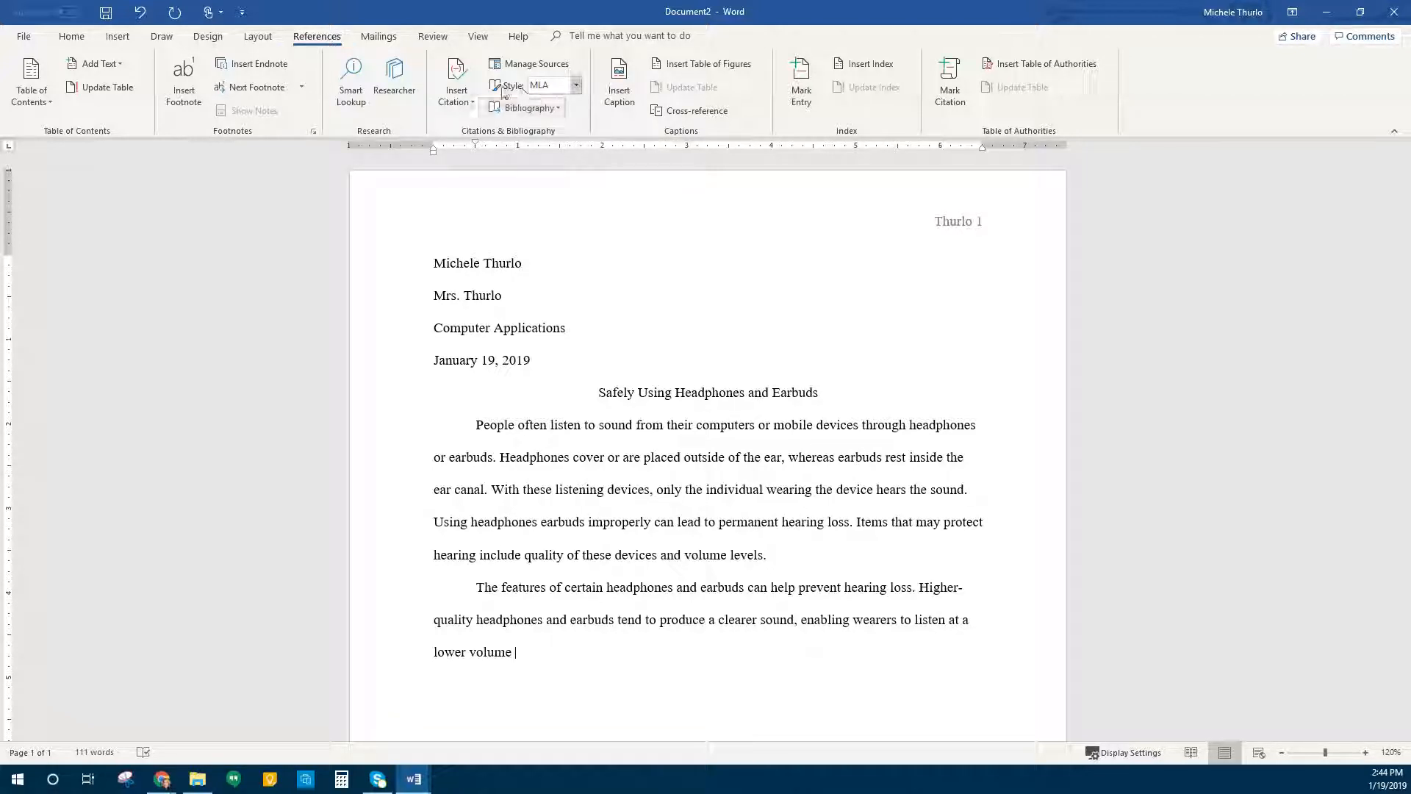
{"action": "left_click", "coordinate": [576, 87]}
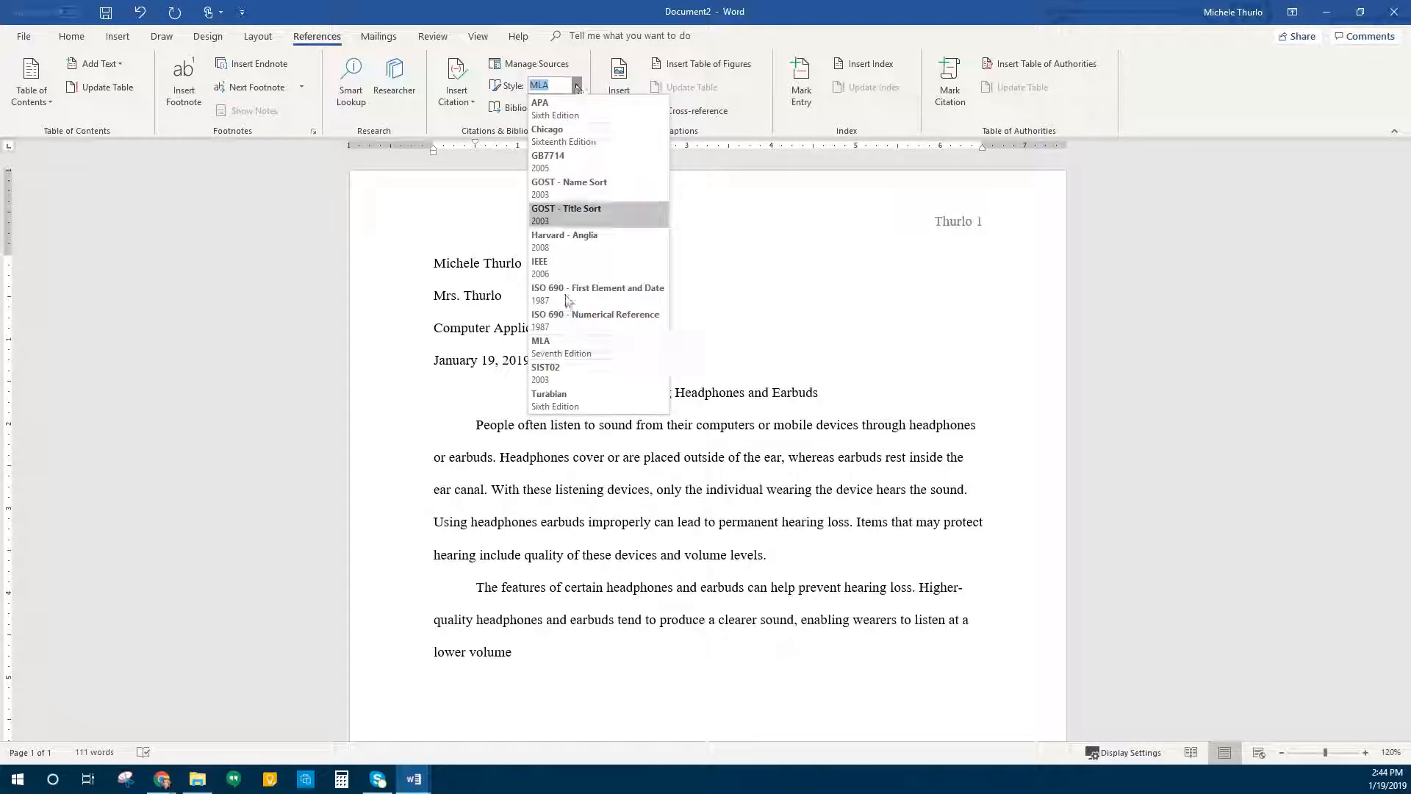
{"action": "left_click", "coordinate": [553, 345]}
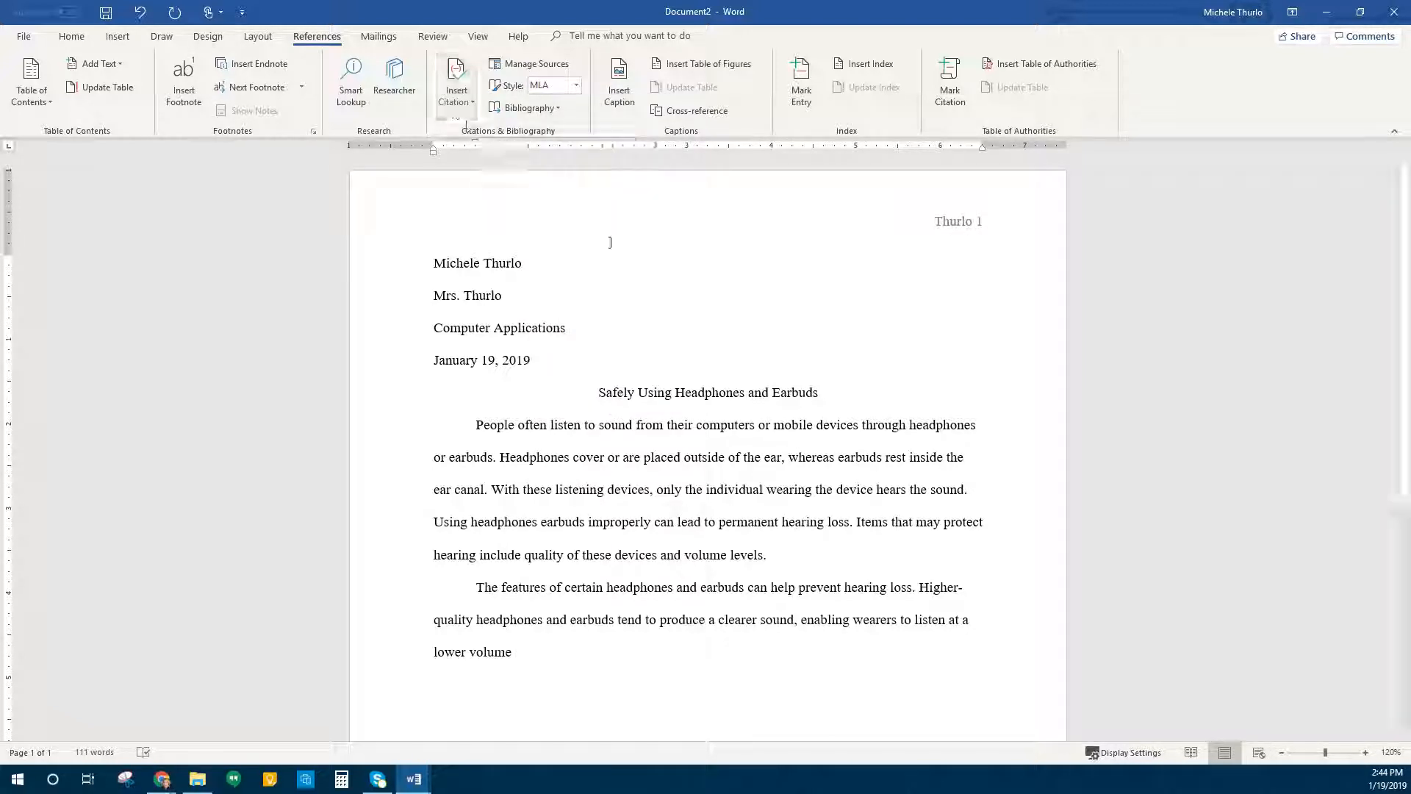
Create a new citation source after "lower volume" with the source type Article in a Periodical.
{"action": "left_click", "coordinate": [457, 101]}
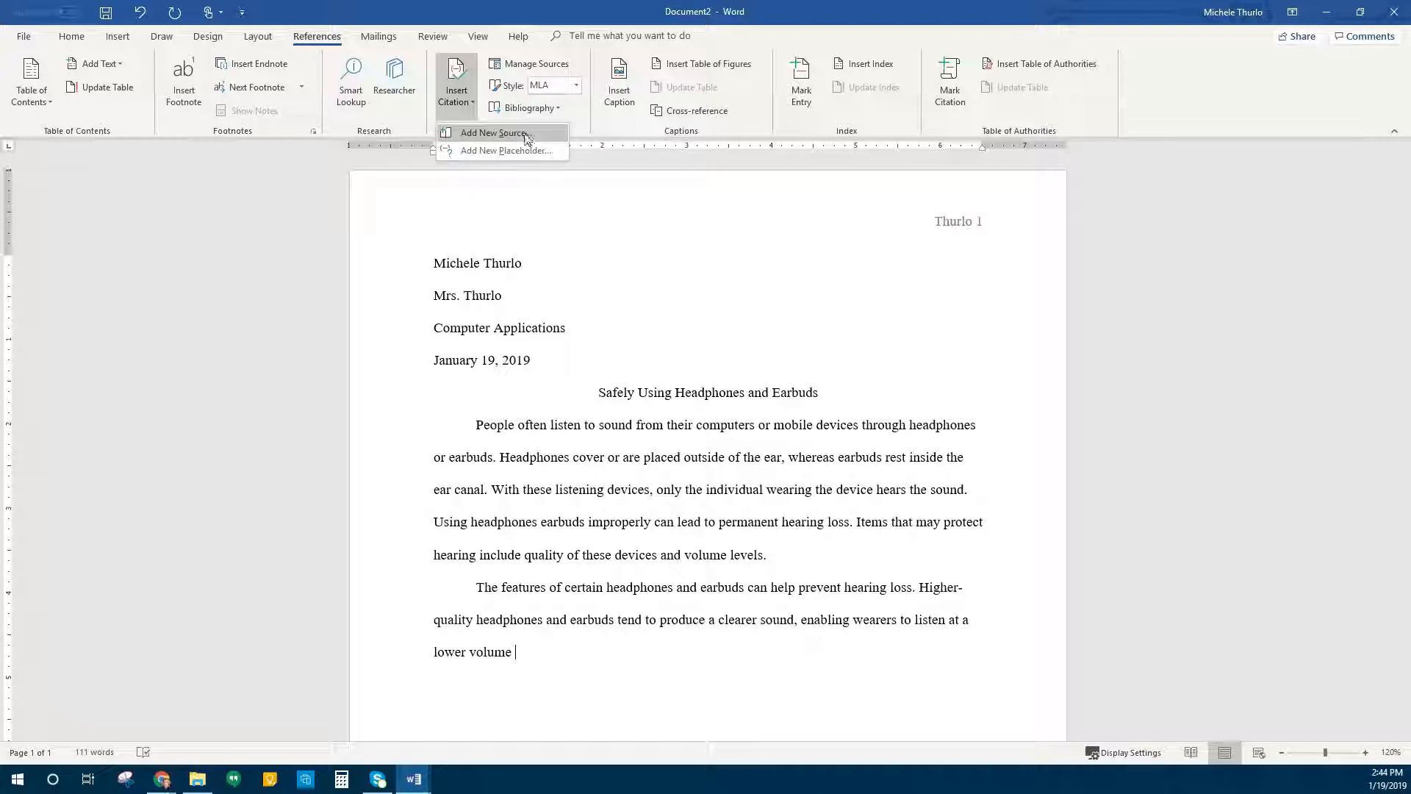
{"action": "left_click", "coordinate": [523, 134]}
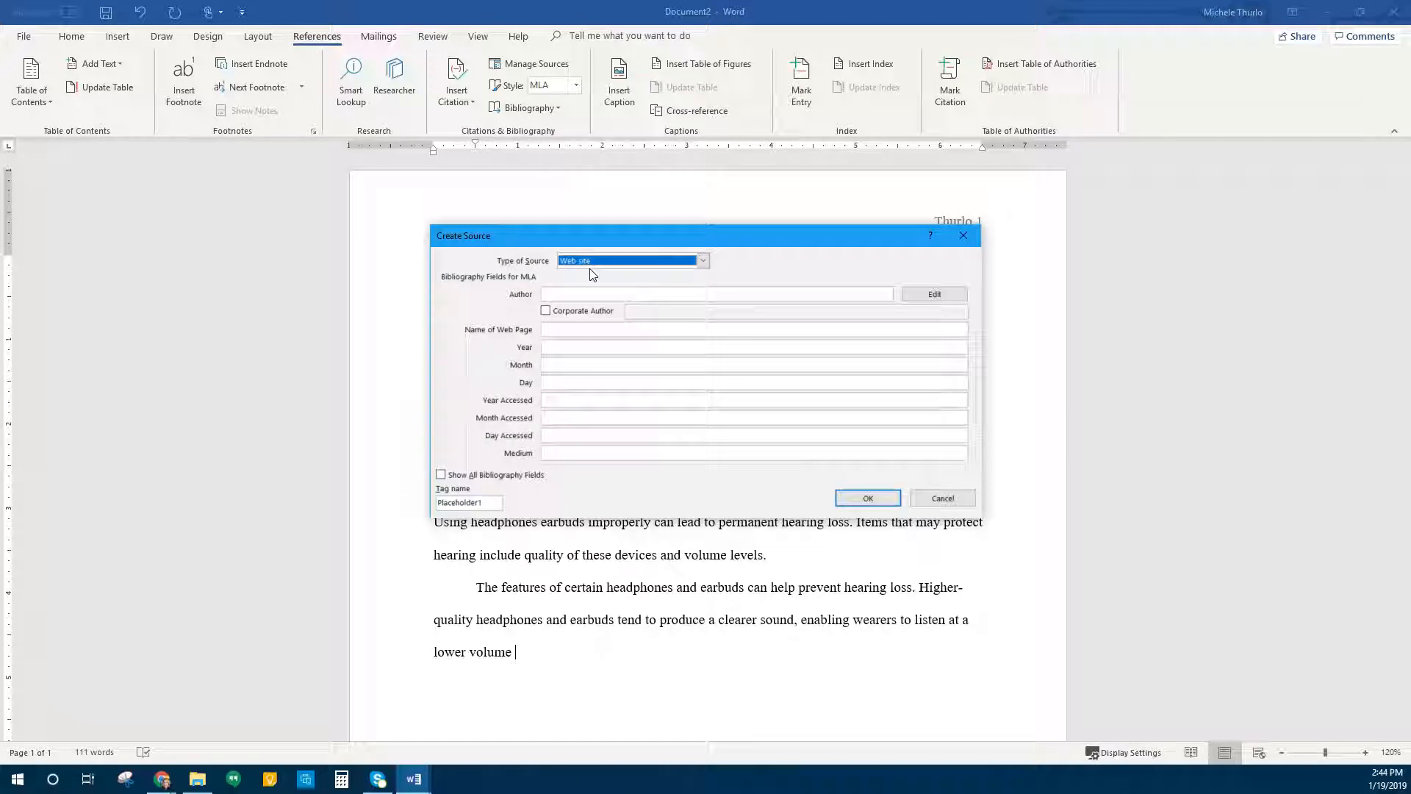
{"action": "left_click", "coordinate": [700, 262]}
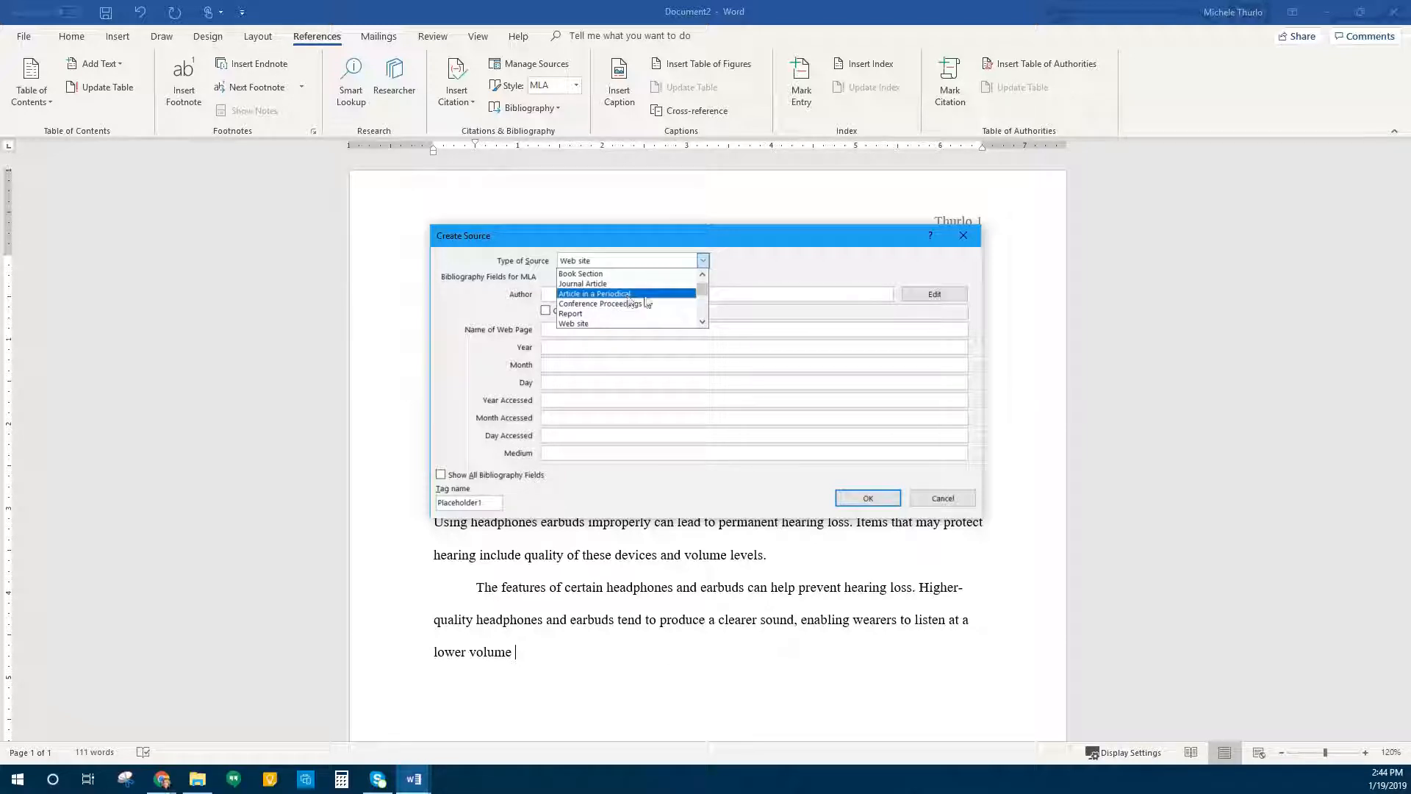
{"action": "left_click_drag", "start_coordinate": [702, 294], "coordinate": [703, 286]}
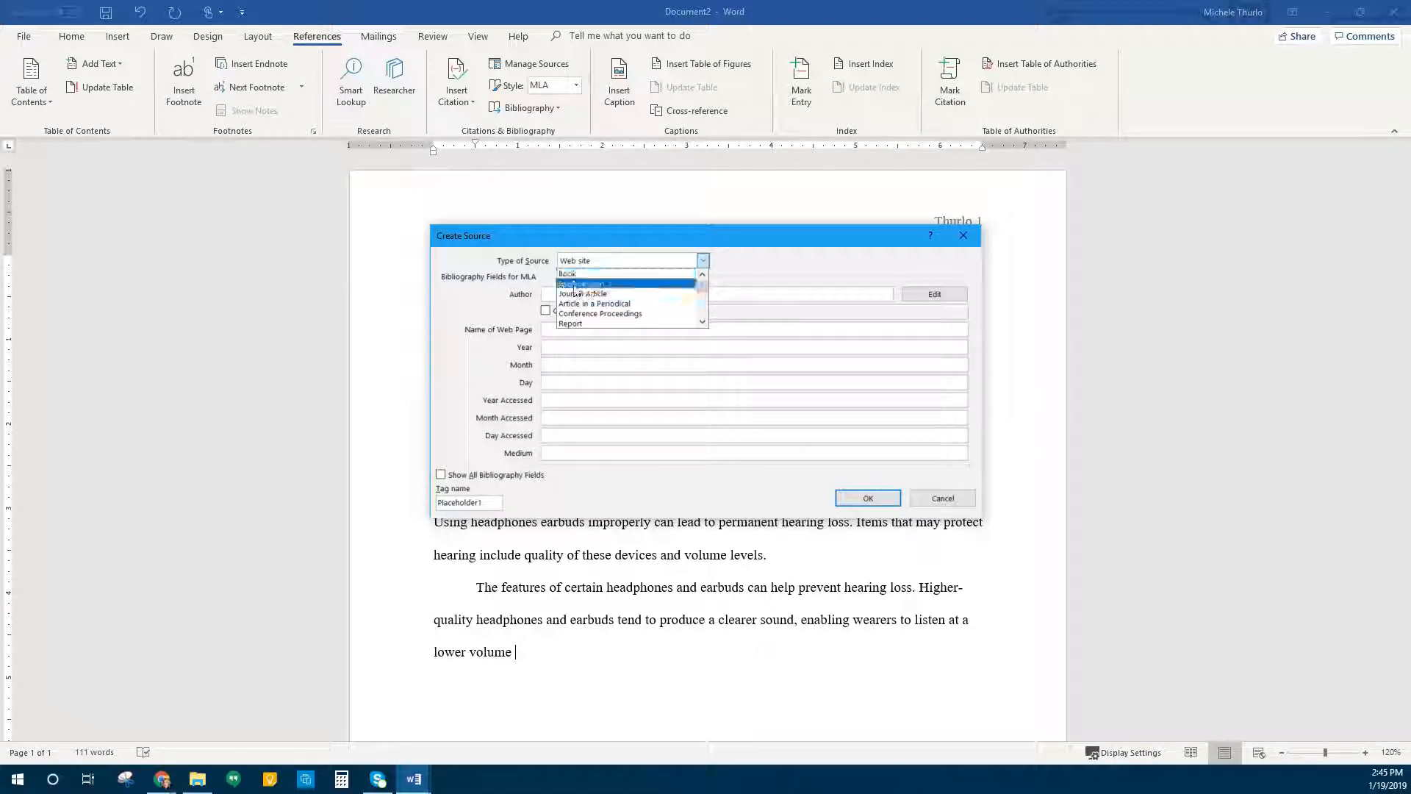
{"action": "left_click", "coordinate": [622, 302]}
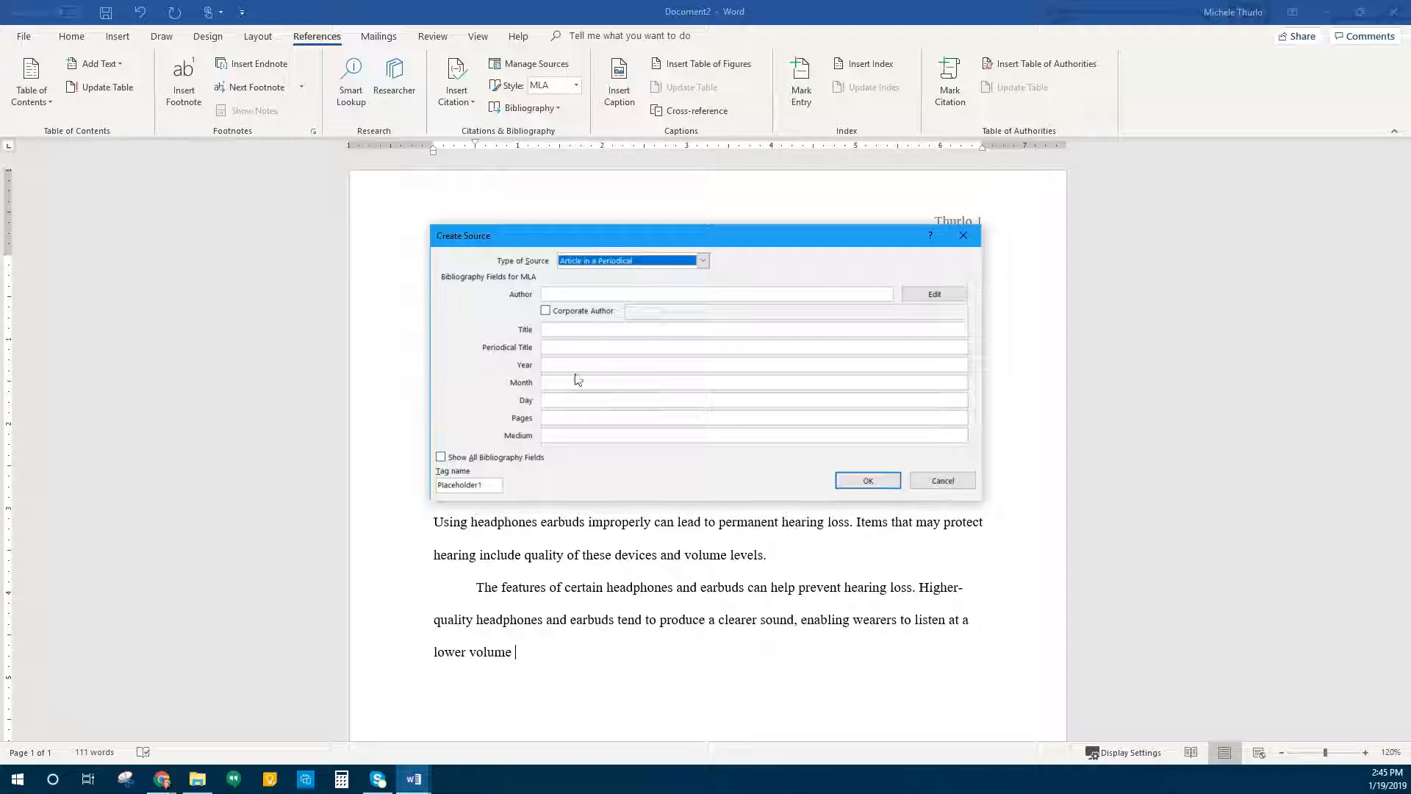
Enter the source's author name, the title Headphones and Earbuds, and the periodical title Technology and Trends Today.
{"action": "left_click", "coordinate": [575, 293]}
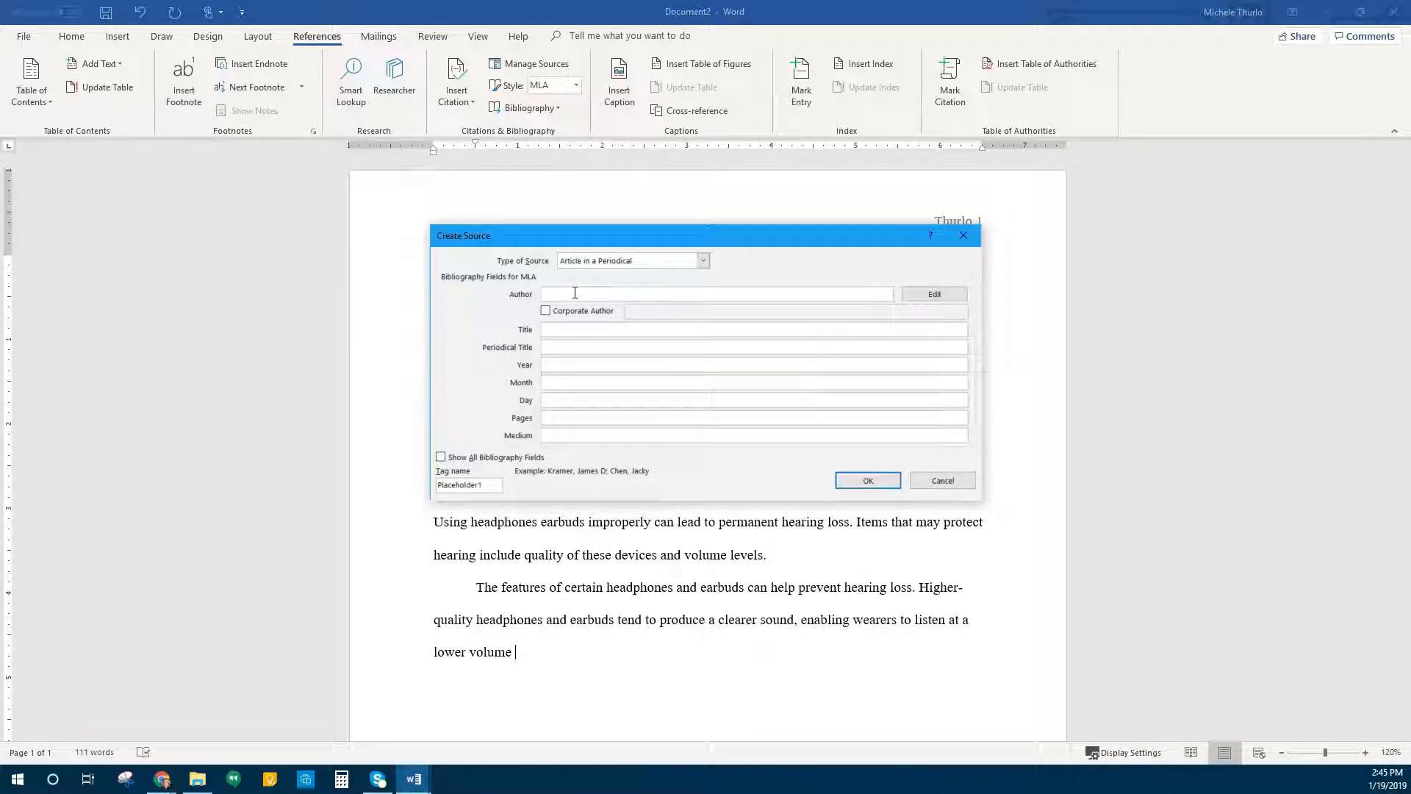
{"action": "type", "text": "Tu, Mingzhu Lin"}
{"action": "left_click", "coordinate": [567, 333]}
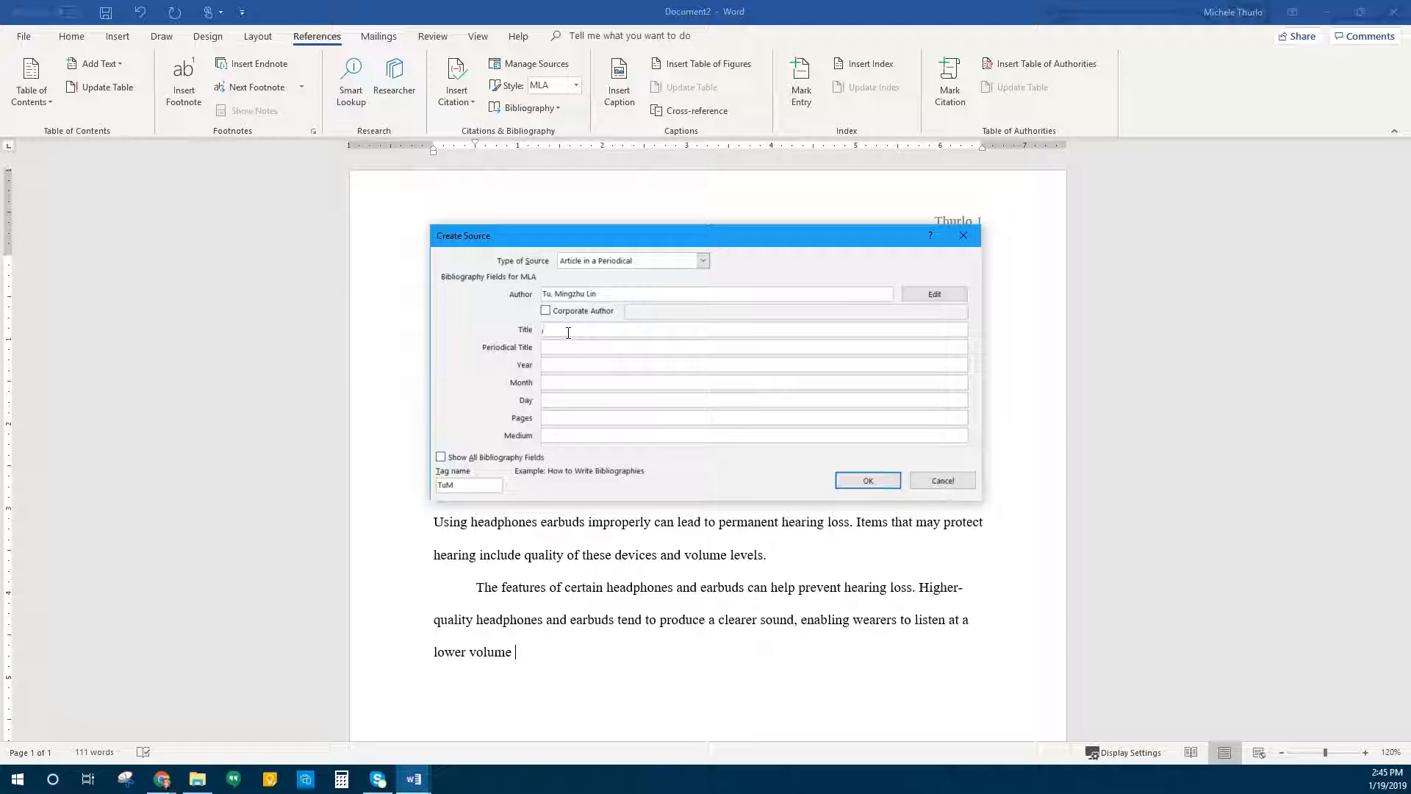
{"action": "type", "text": "Headphones and Earbuds"}
{"action": "key", "text": "Tab"}
{"action": "type", "text": "Technology and Trends Today"}
{"action": "key", "text": "Tab"}
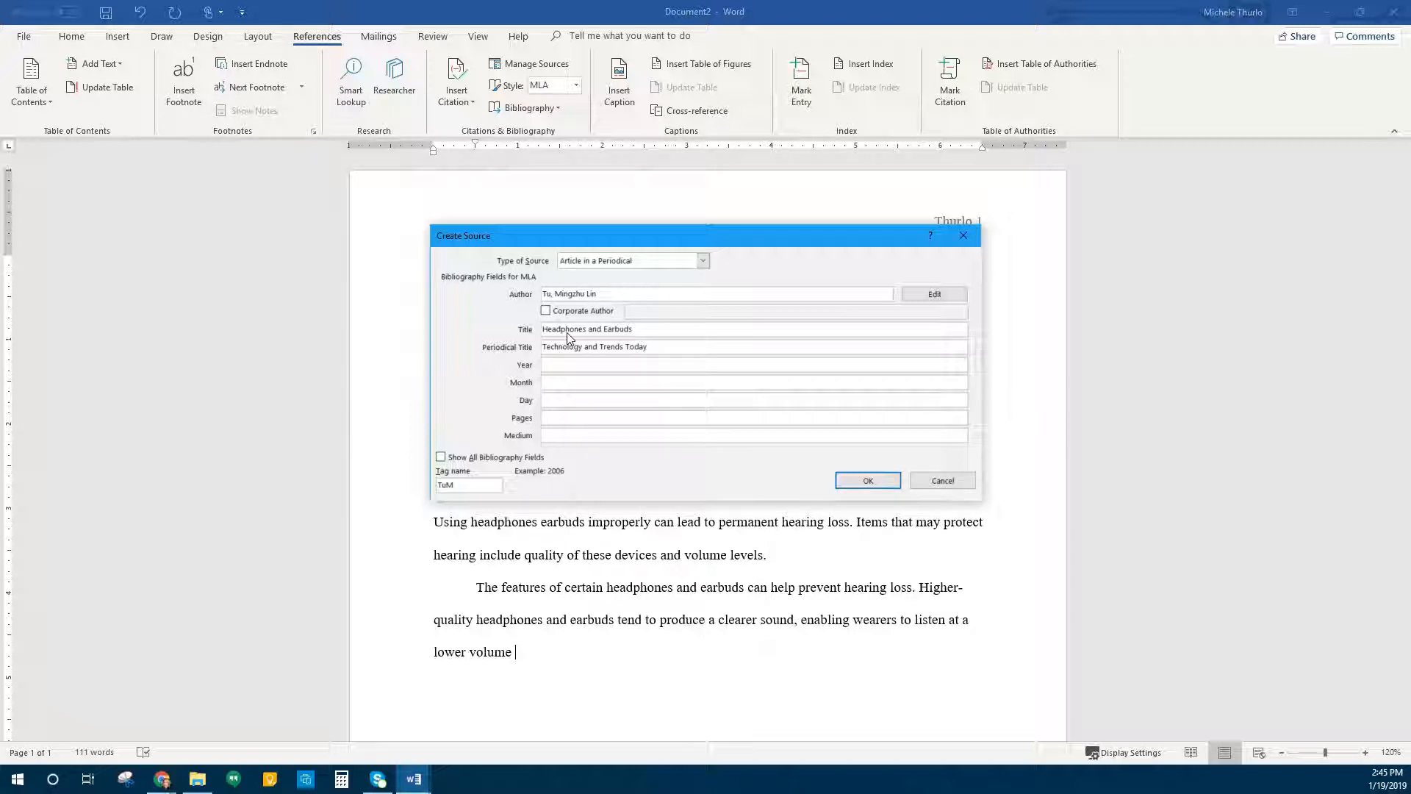
Fill in the source's year 2017, month Aug., pages n. pag., and medium Web.
{"action": "type", "text": "2017"}
{"action": "key", "text": "Tab"}
{"action": "type", "text": "Aug"}
{"action": "key", "text": "Tab"}
{"action": "left_click", "coordinate": [560, 416]}
{"action": "type", "text": "n. pag."}
{"action": "key", "text": "Tab"}
{"action": "type", "text": "Web"}
Show all bibliography fields, enter the access date 2017, Oct., 3, insert the citation, and end the sentence with a period.
{"action": "left_click", "coordinate": [440, 459]}
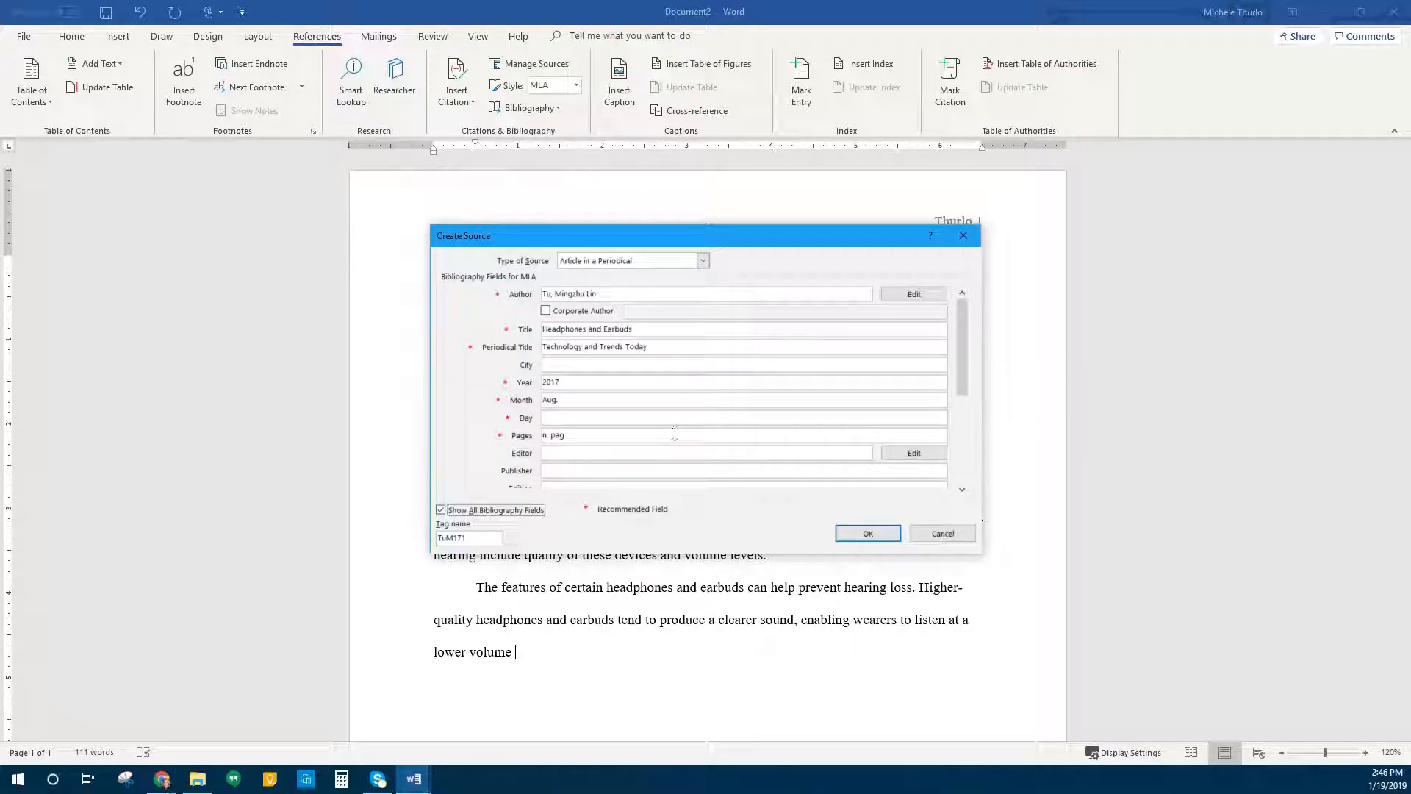
{"action": "left_click_drag", "start_coordinate": [962, 352], "coordinate": [957, 413]}
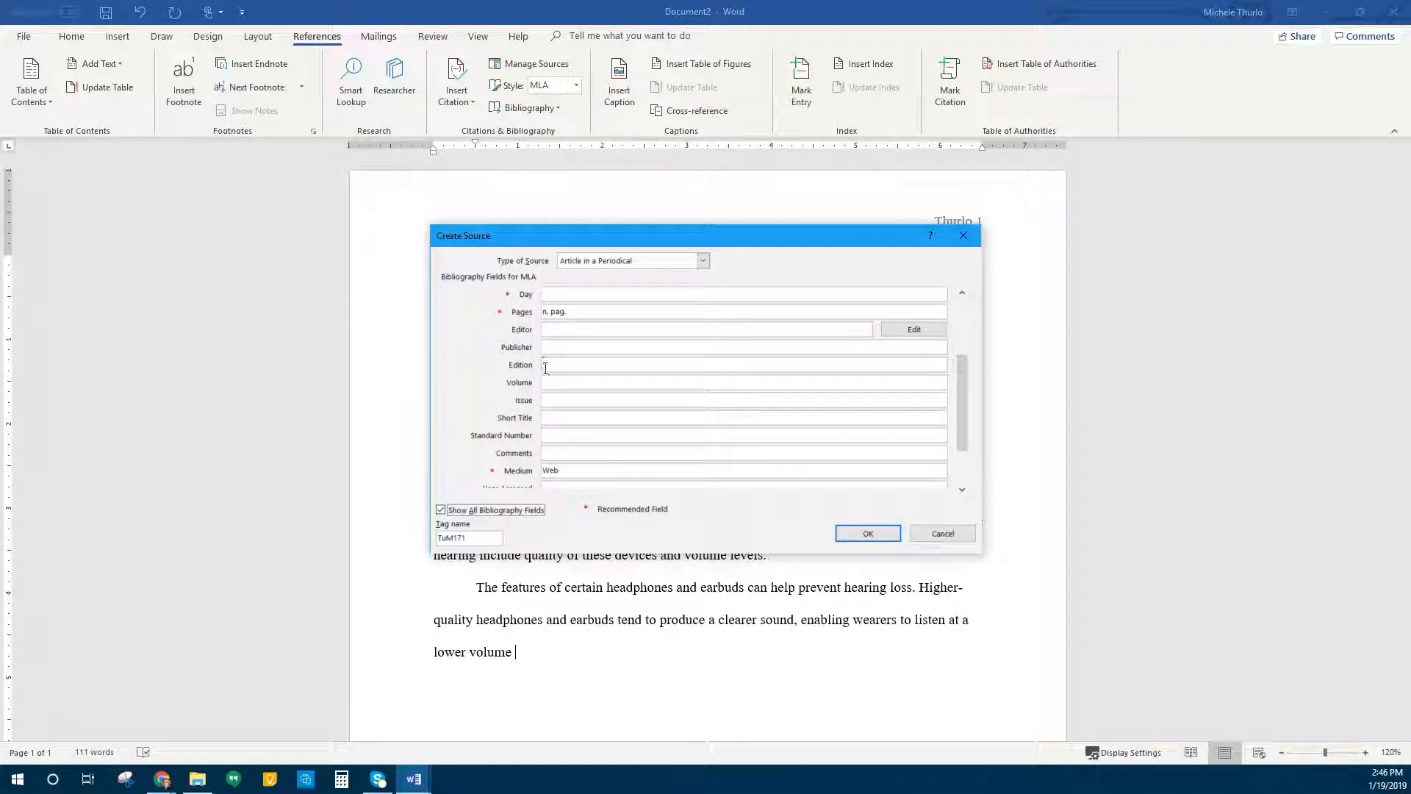
{"action": "left_click", "coordinate": [962, 489]}
{"action": "left_click", "coordinate": [962, 489]}
{"action": "left_click", "coordinate": [587, 416]}
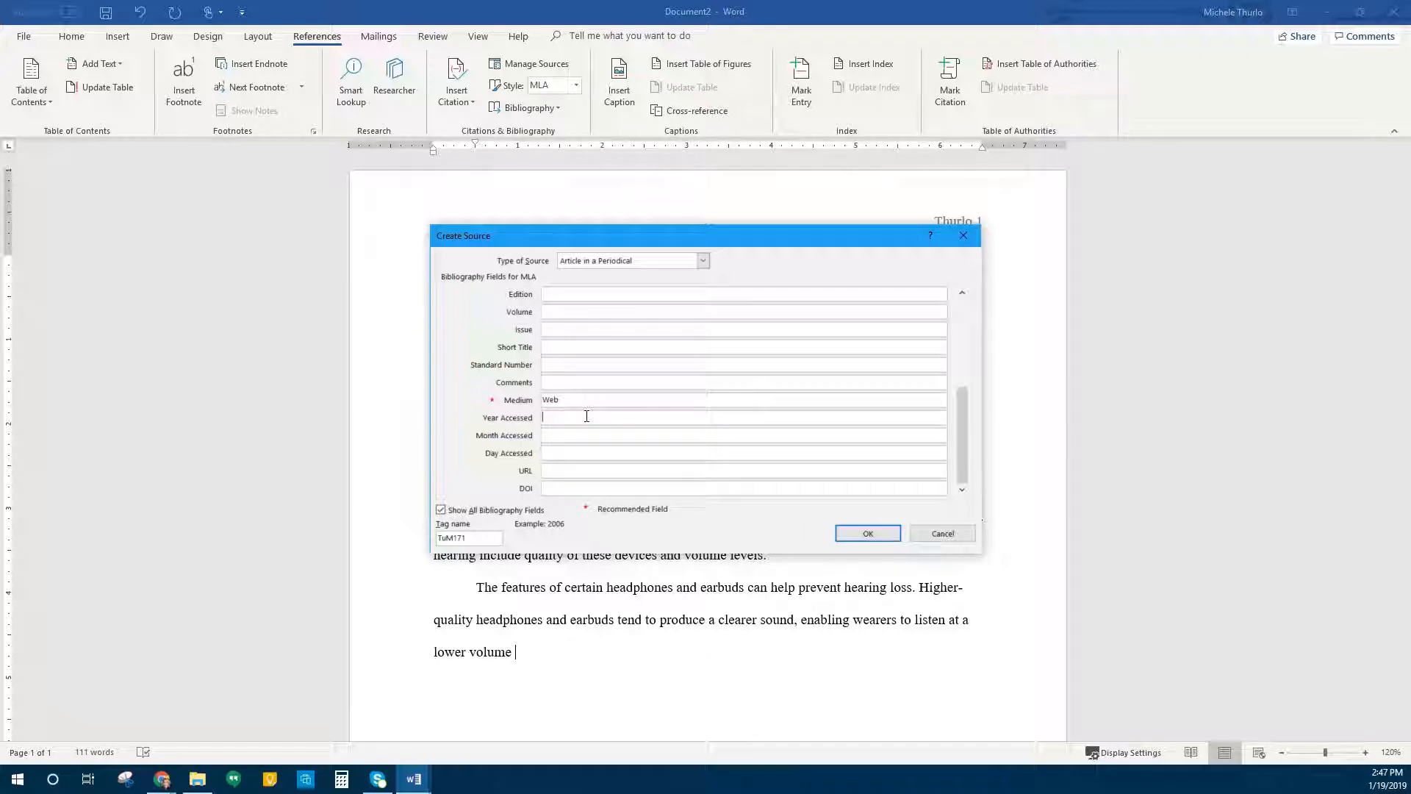
{"action": "type", "text": "2017"}
{"action": "key", "text": "Tab"}
{"action": "type", "text": "Oct."}
{"action": "key", "text": "Tab"}
{"action": "type", "text": "1"}
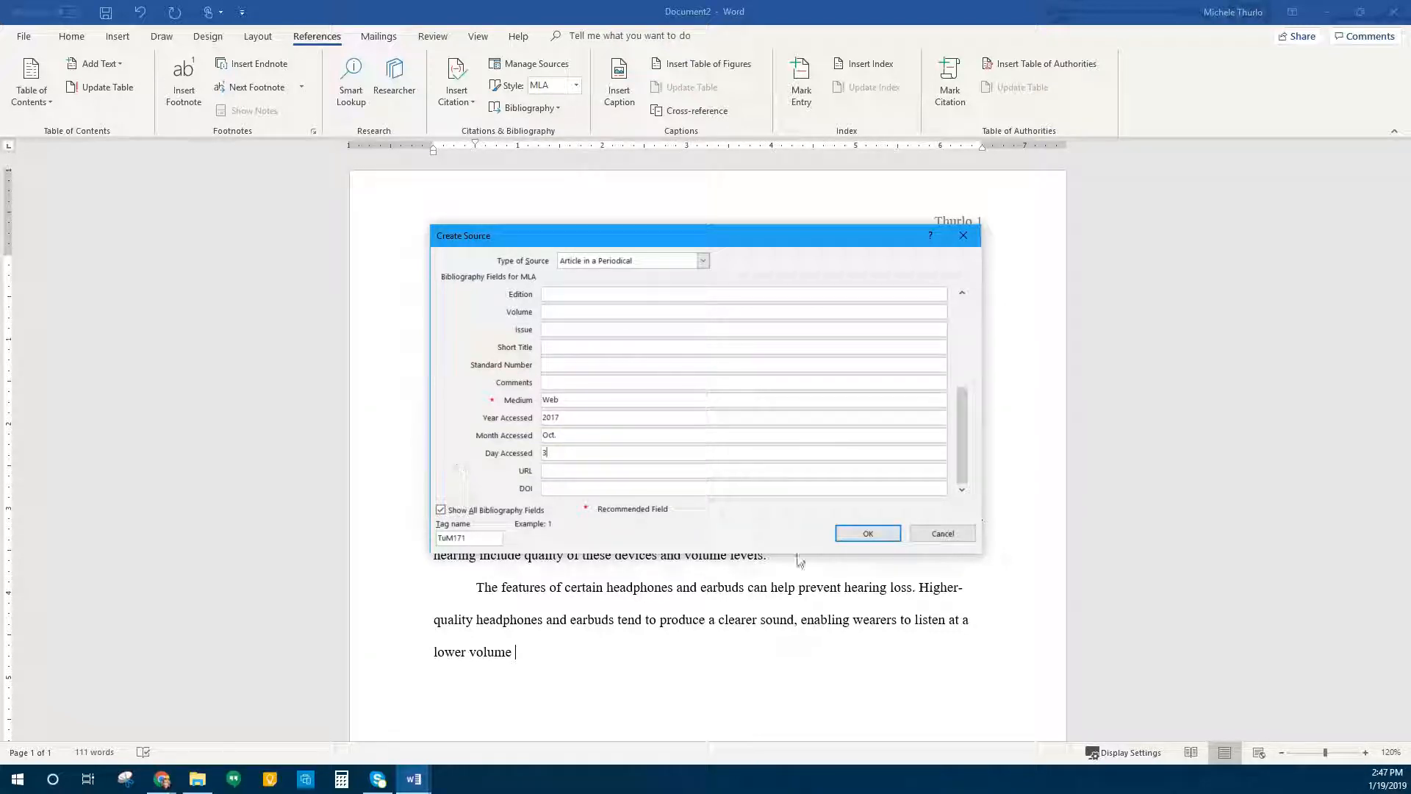
{"action": "left_click", "coordinate": [873, 534]}
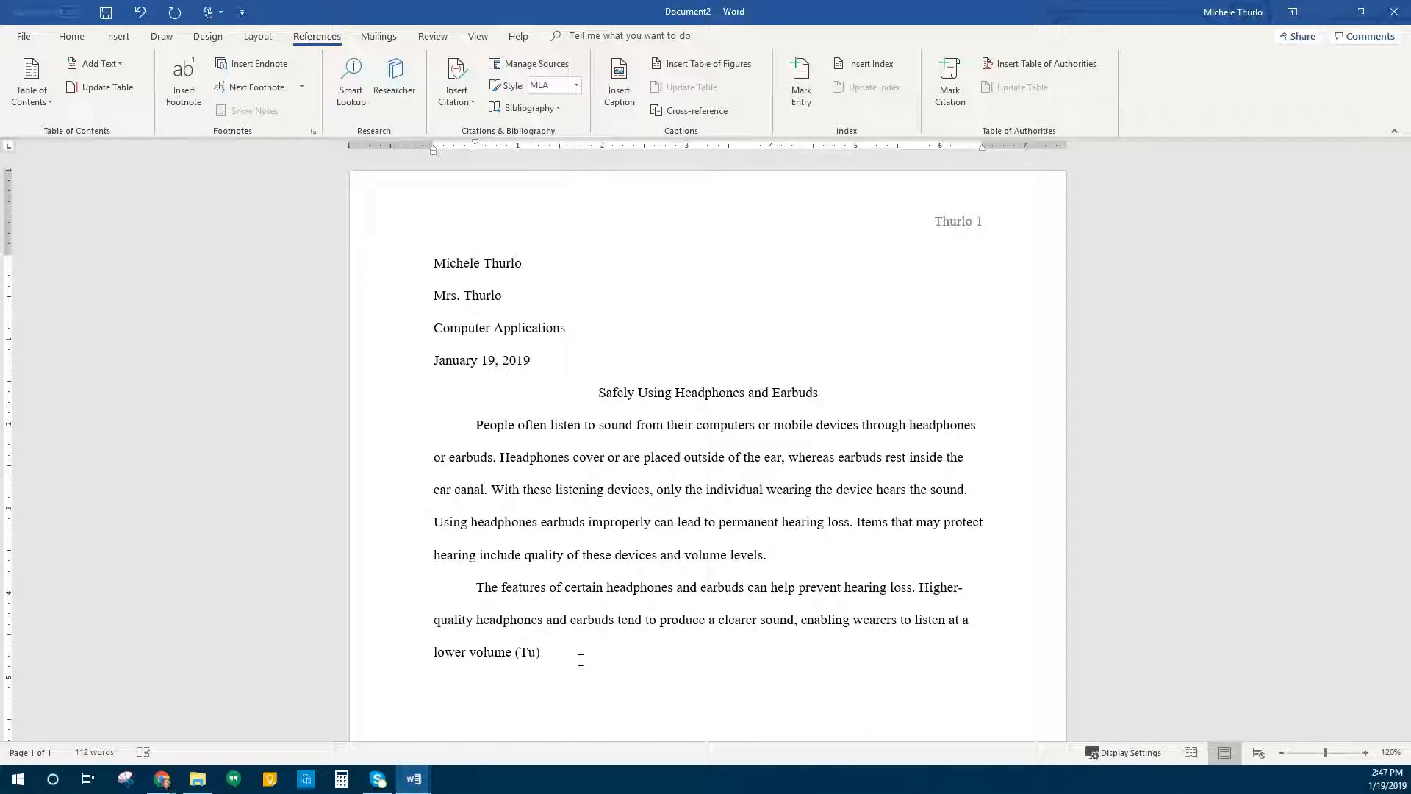
{"action": "type", "text": "."}
Review the source details behind the citation at the end of the second paragraph without changing them.
{"action": "right_click", "coordinate": [526, 652]}
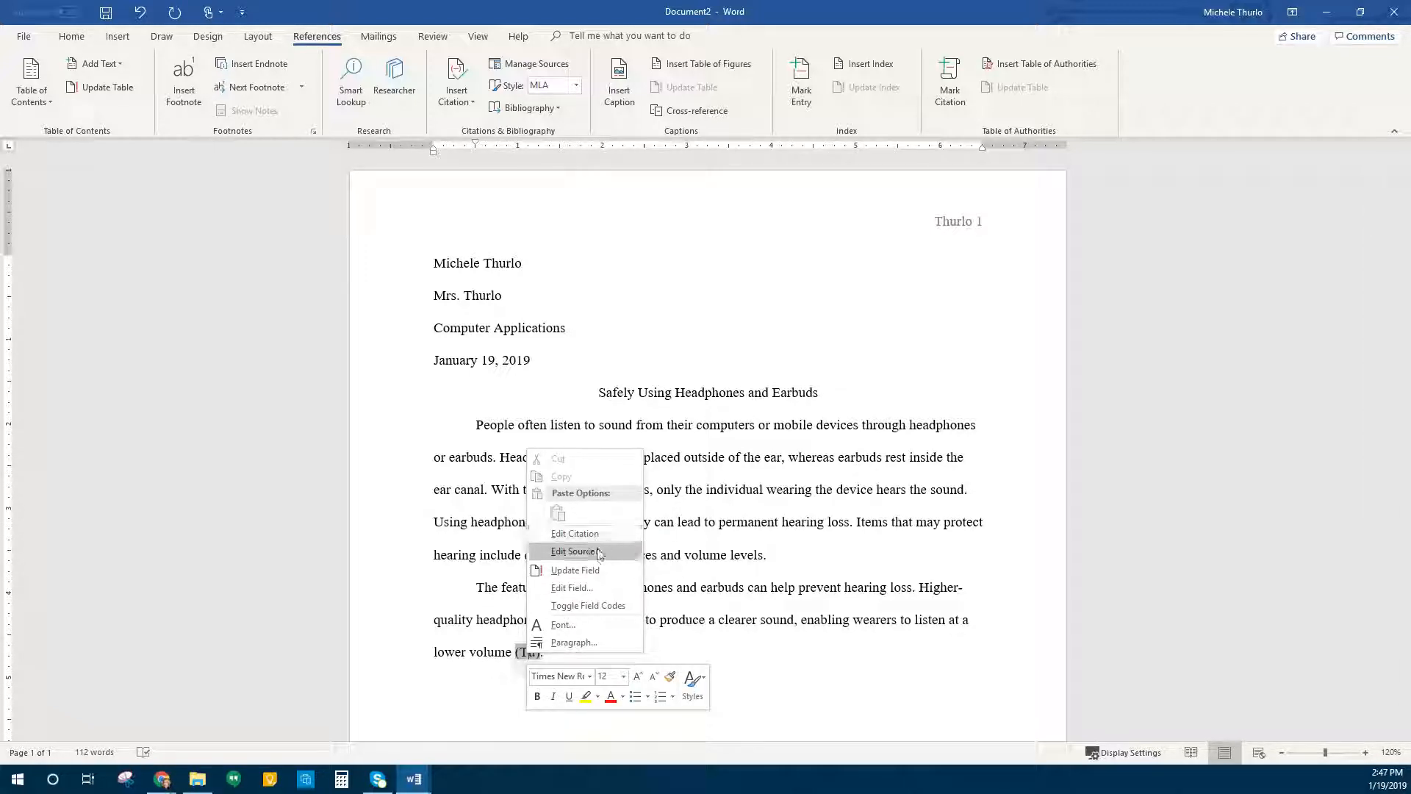
{"action": "left_click", "coordinate": [597, 551]}
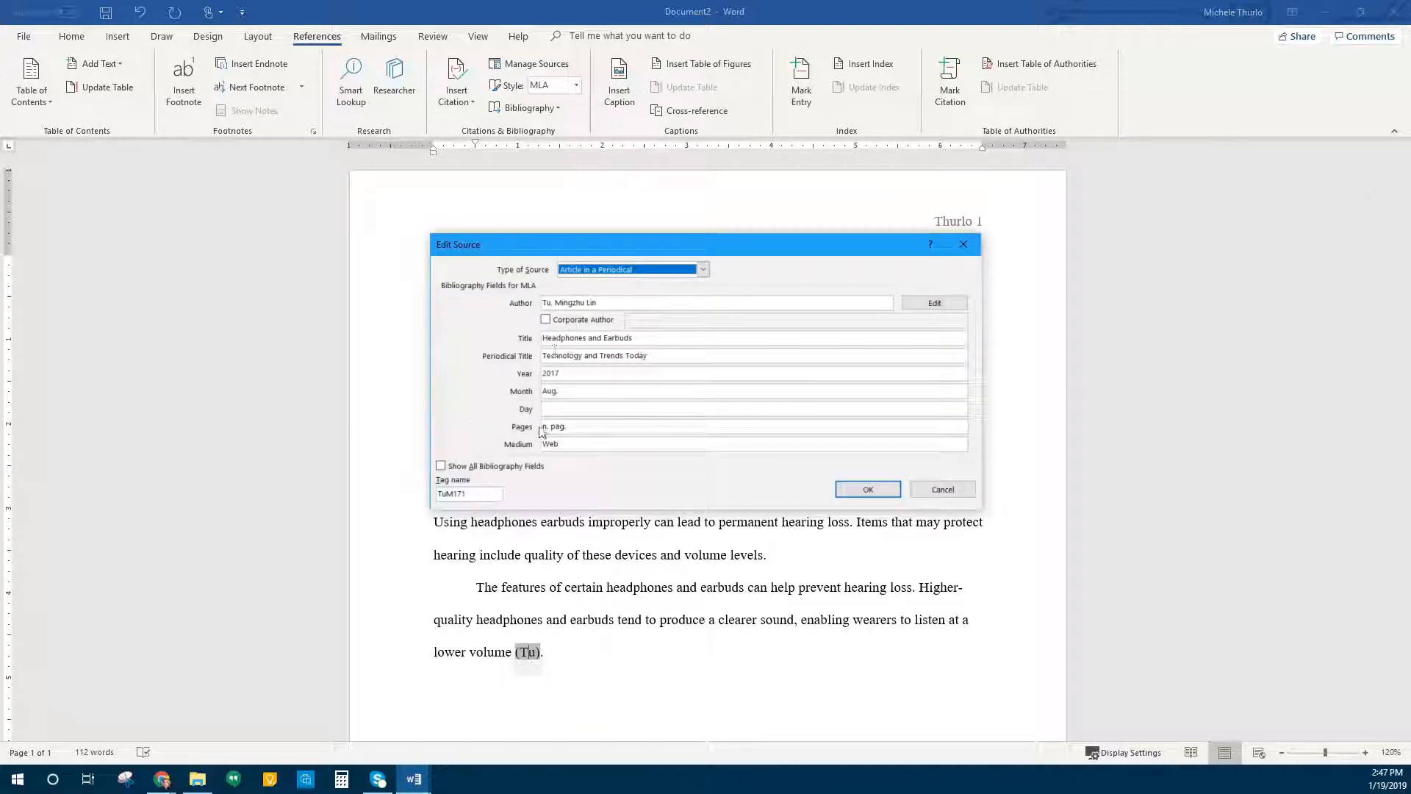
{"action": "left_click", "coordinate": [956, 491]}
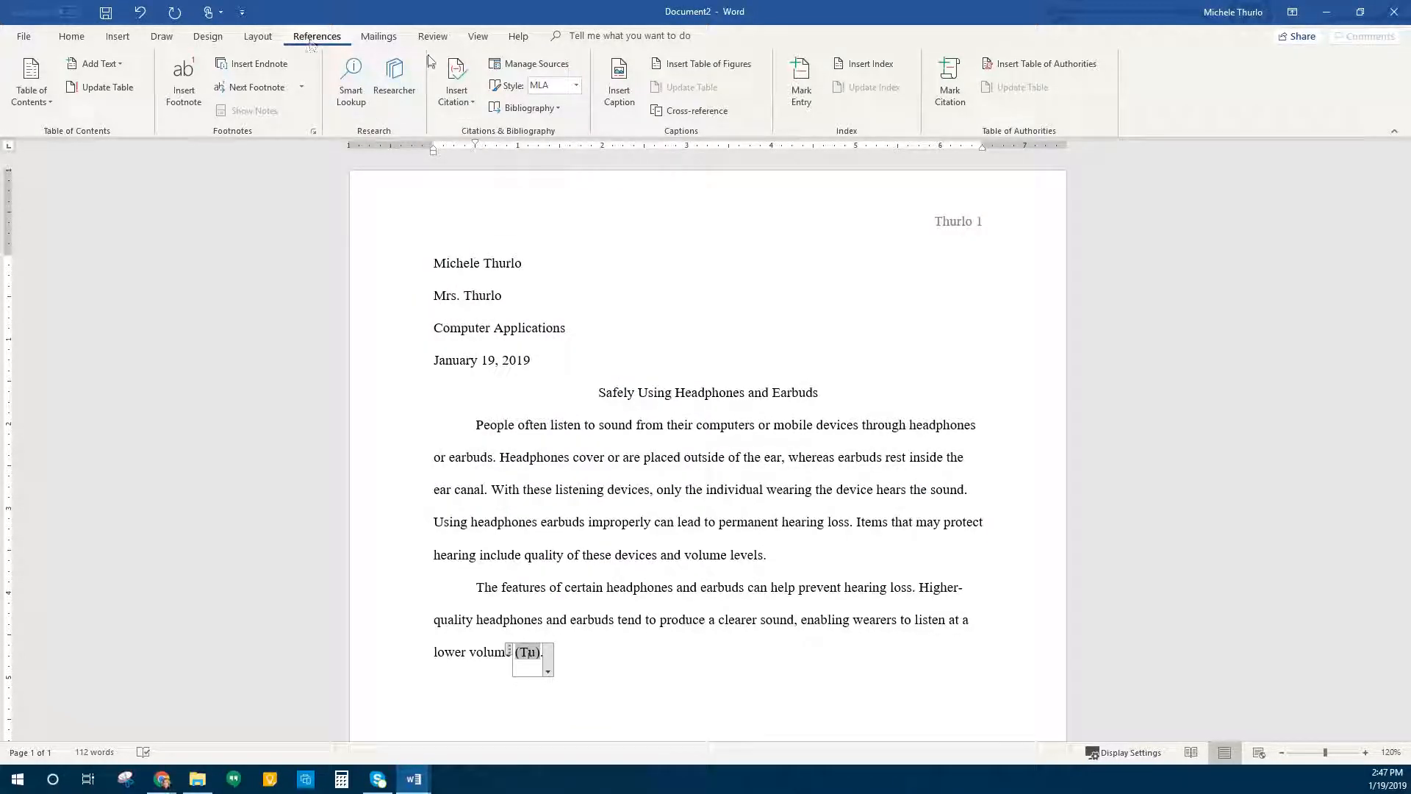
Inspect the source manager and the edit form for the Dissecting Digitals Cameras source, leaving both without changes.
{"action": "left_click", "coordinate": [534, 65]}
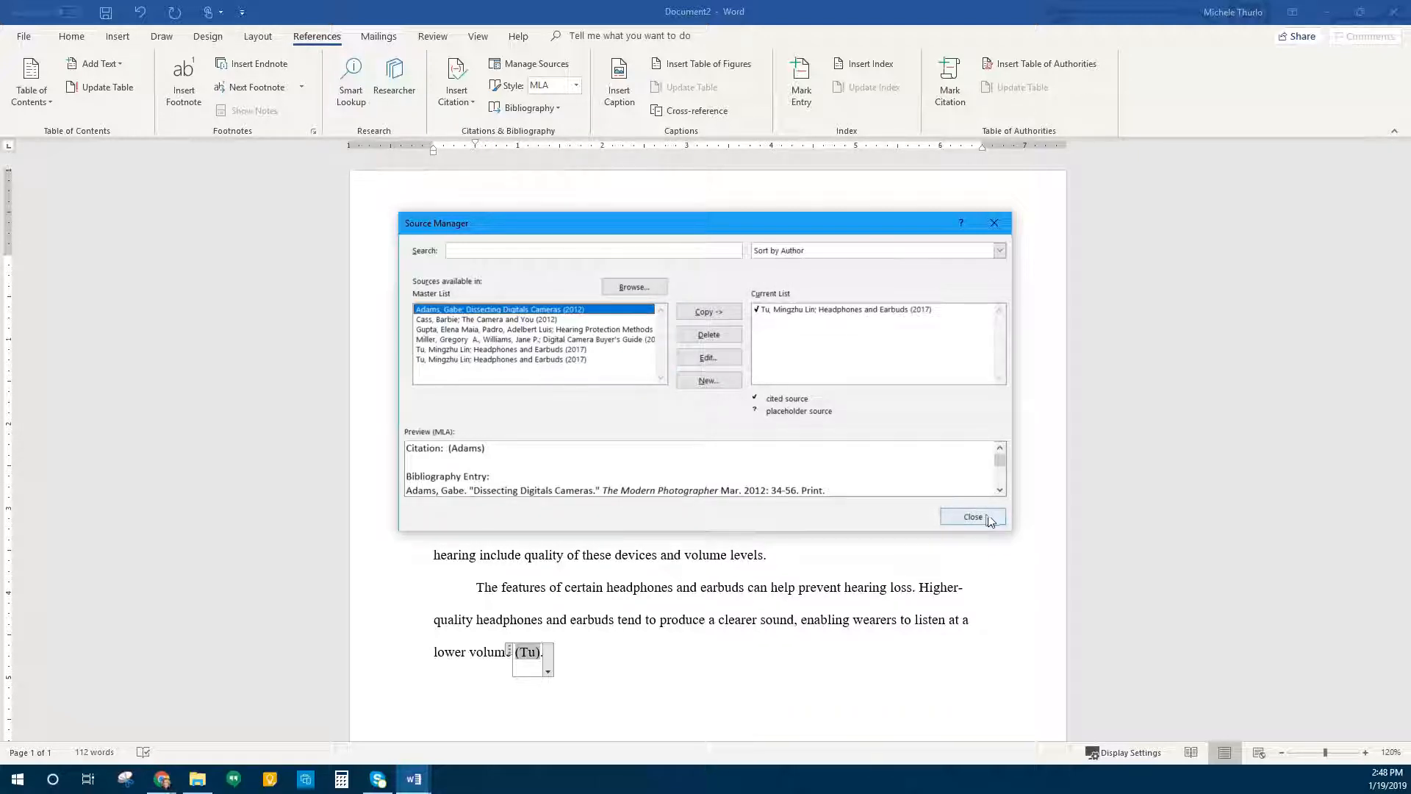
{"action": "left_click", "coordinate": [707, 357]}
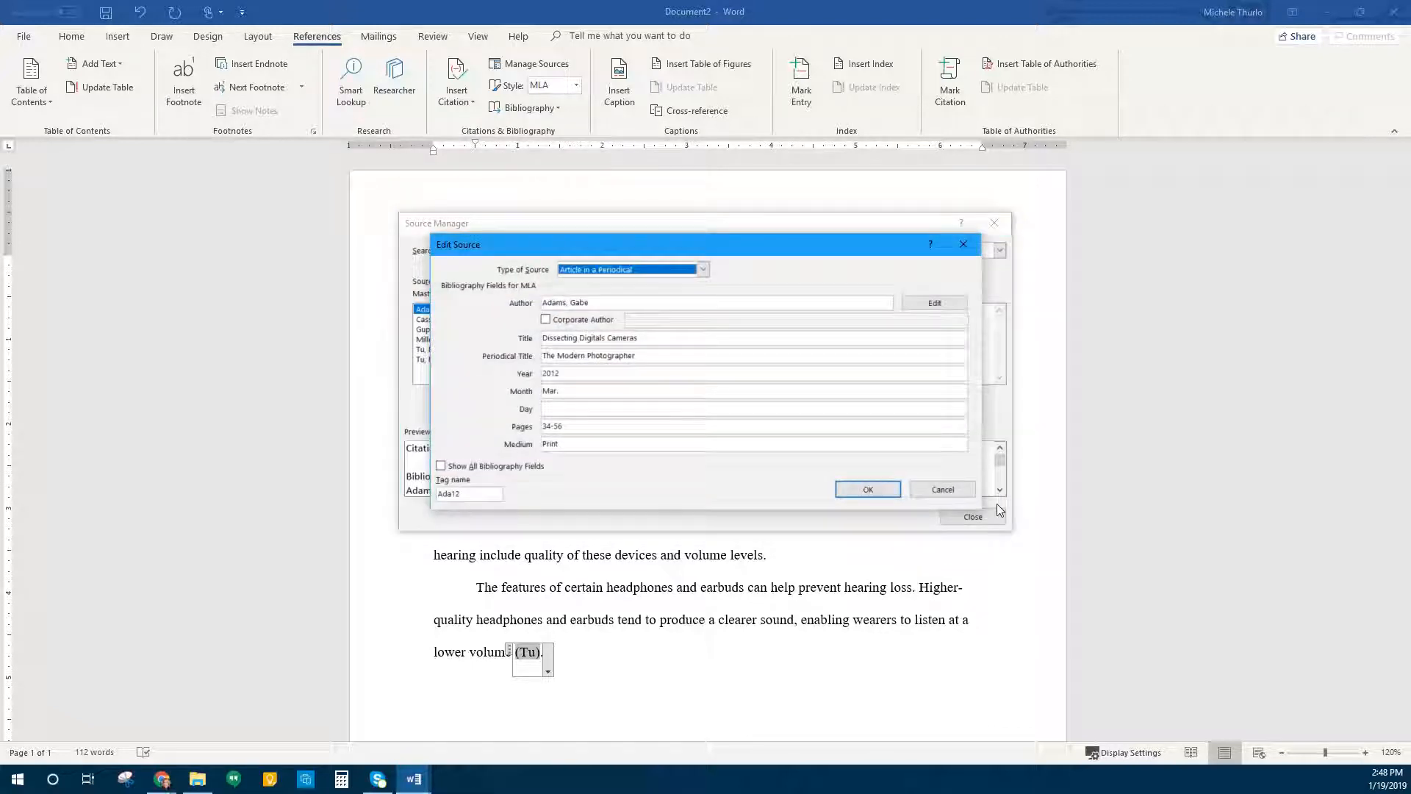
{"action": "left_click", "coordinate": [943, 489]}
{"action": "left_click", "coordinate": [971, 516]}
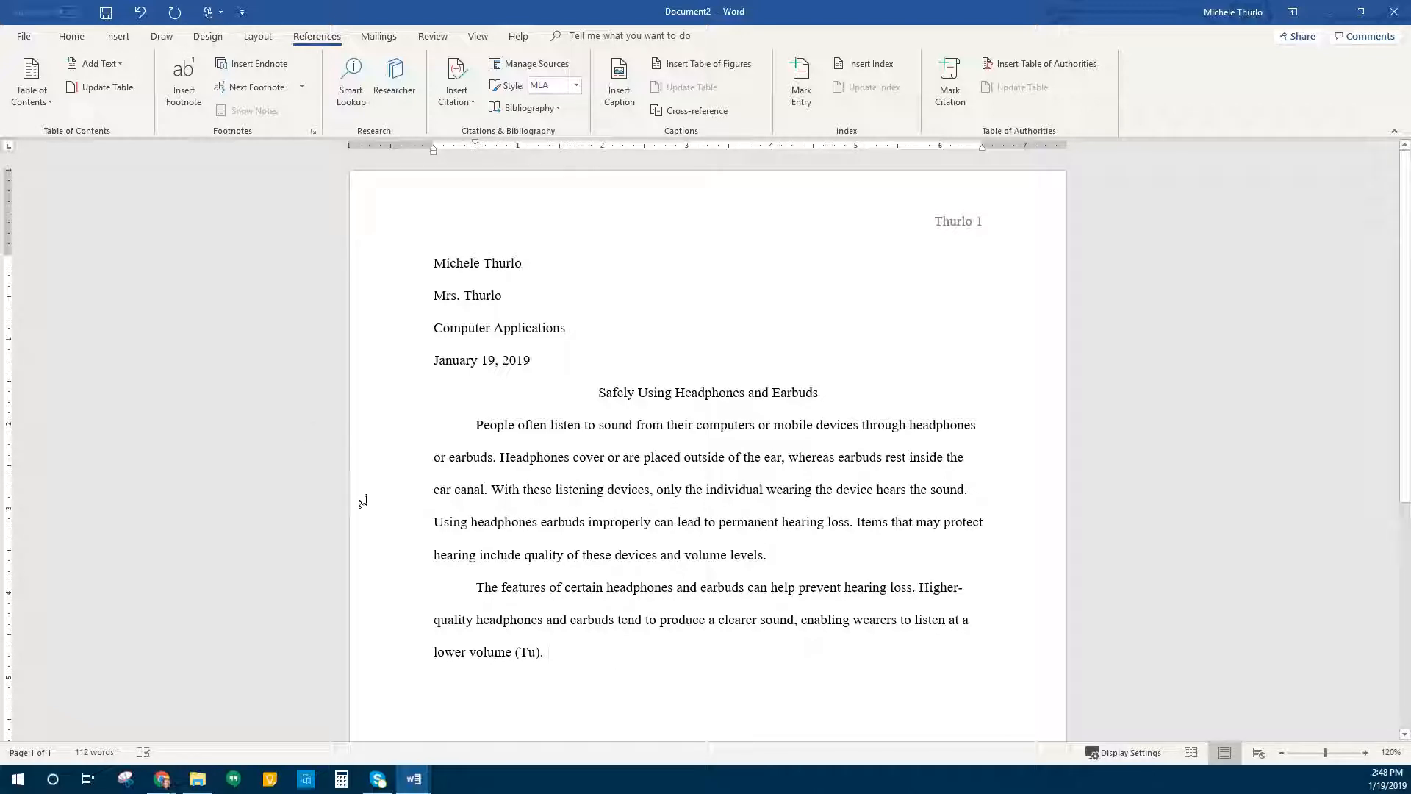
Try inserting the text of the file Safe 2 after the second paragraph's citation, and undo the insertion.
{"action": "left_click", "coordinate": [117, 37]}
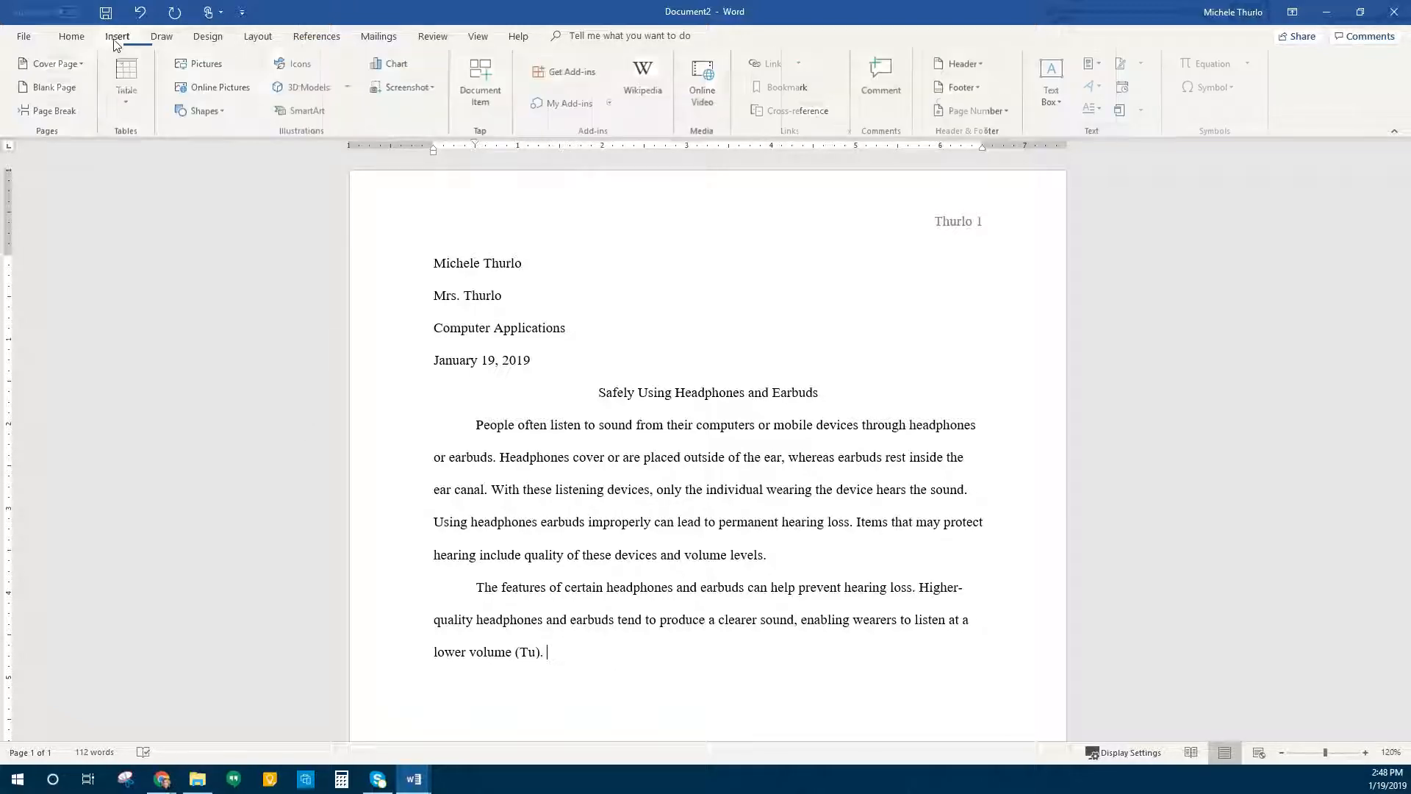
{"action": "left_click", "coordinate": [1142, 110]}
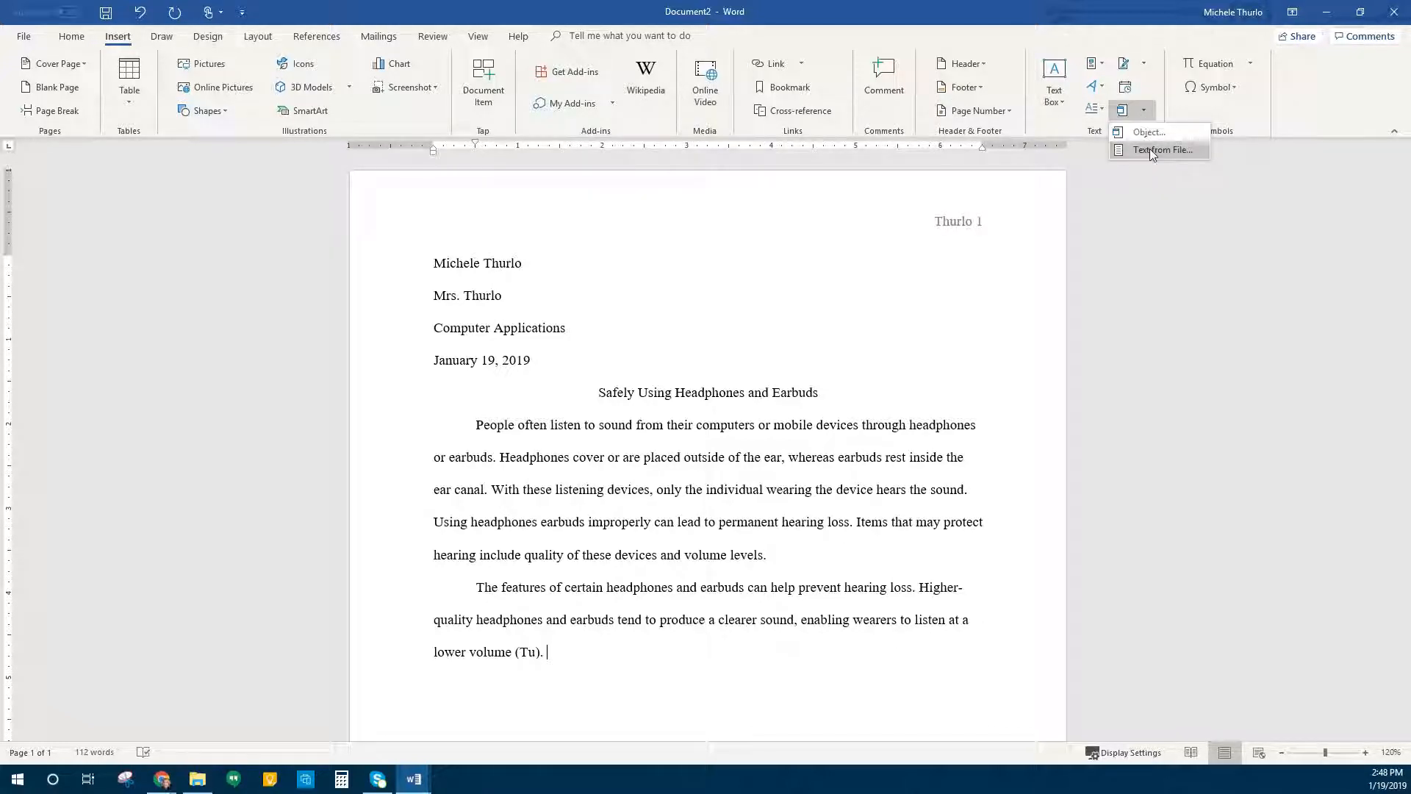
{"action": "left_click", "coordinate": [1150, 150]}
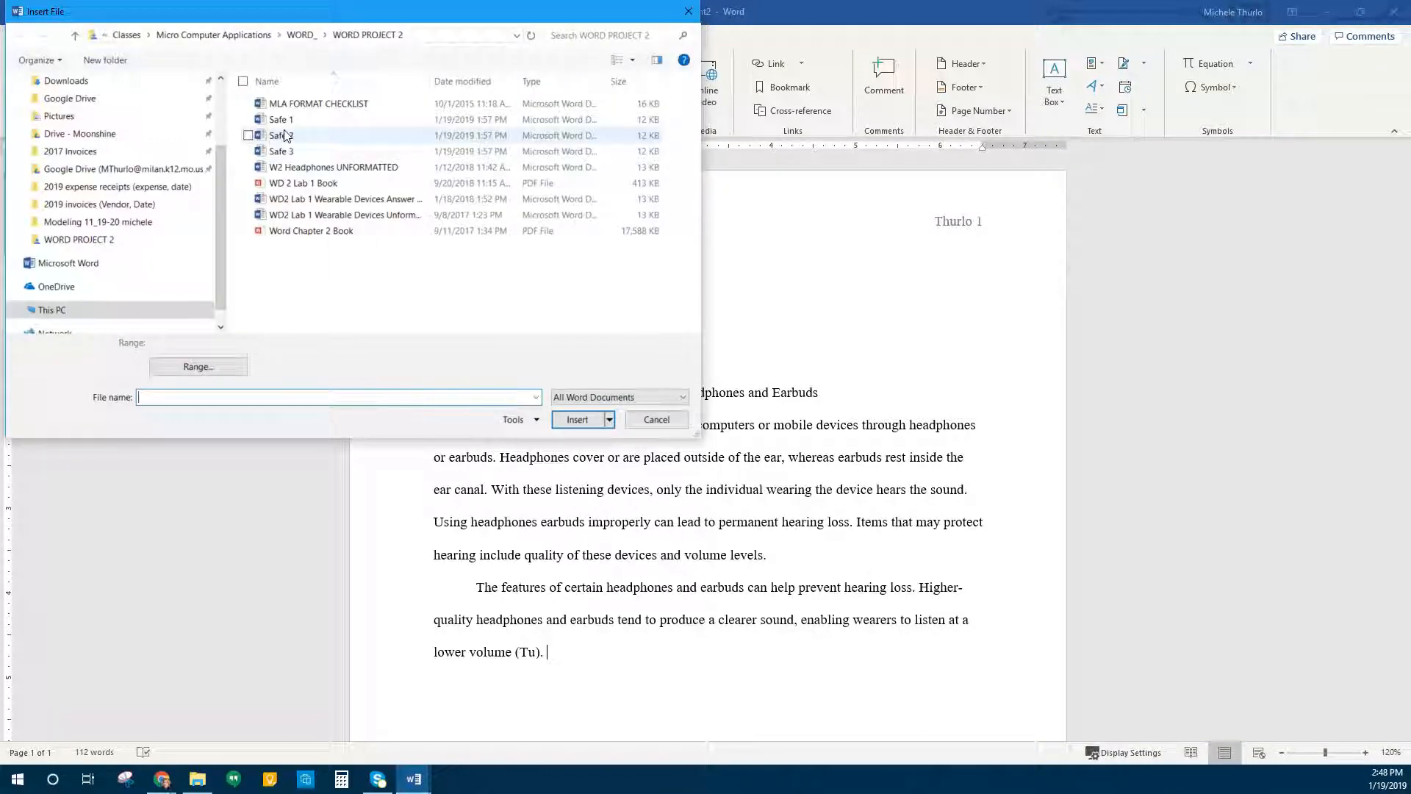
{"action": "double_click", "coordinate": [281, 136]}
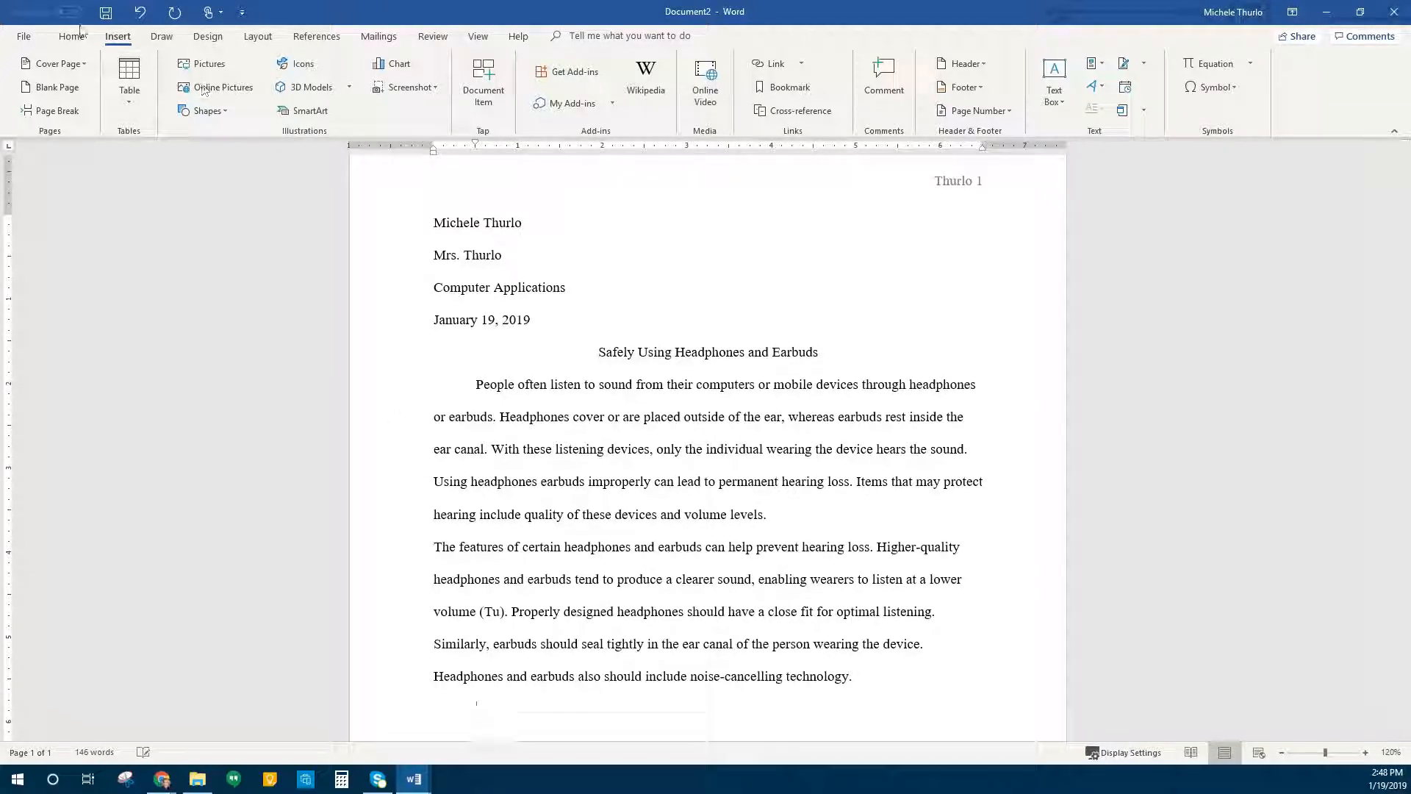
{"action": "left_click", "coordinate": [135, 15]}
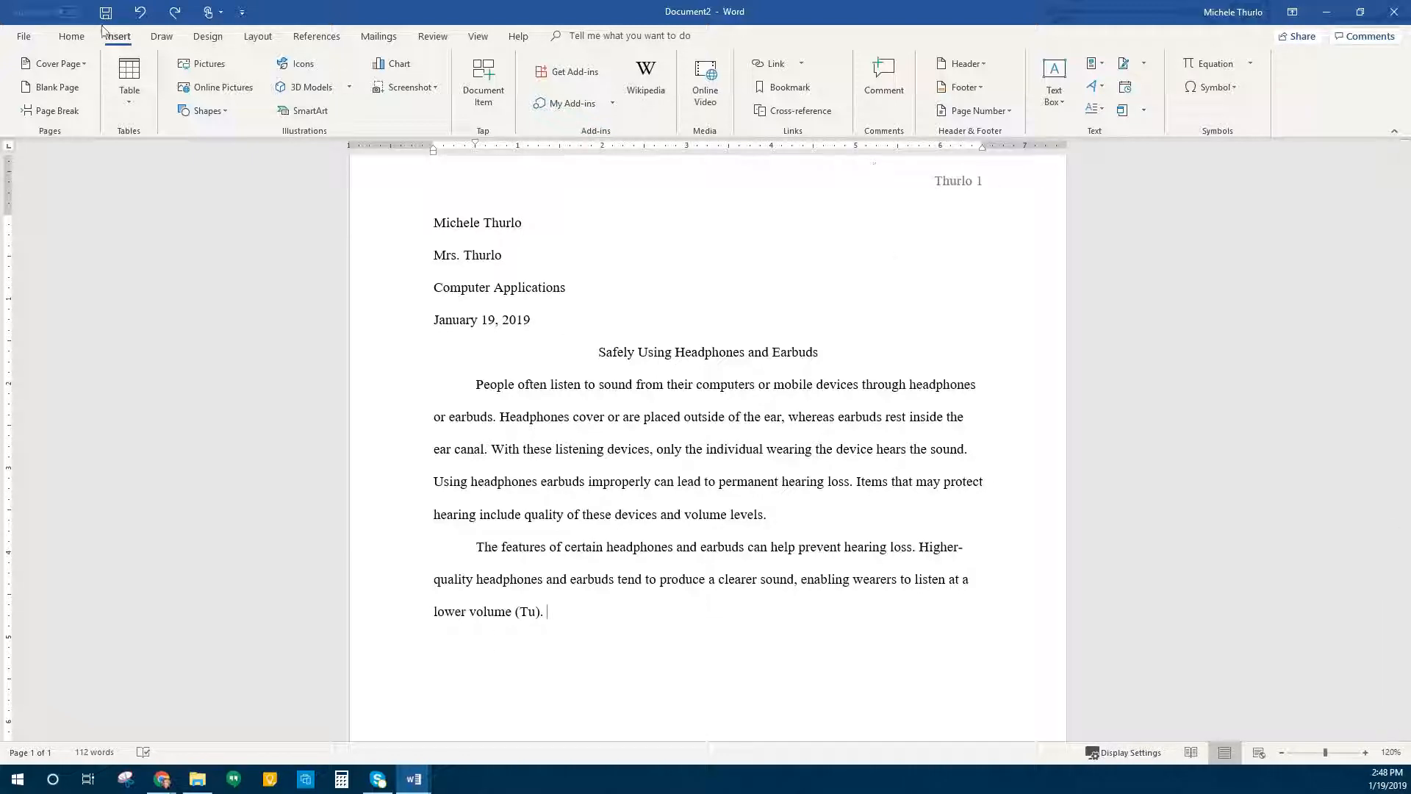
Insert the text from the file Safe 2 after the citation that ends the second paragraph.
{"action": "left_click", "coordinate": [1144, 111]}
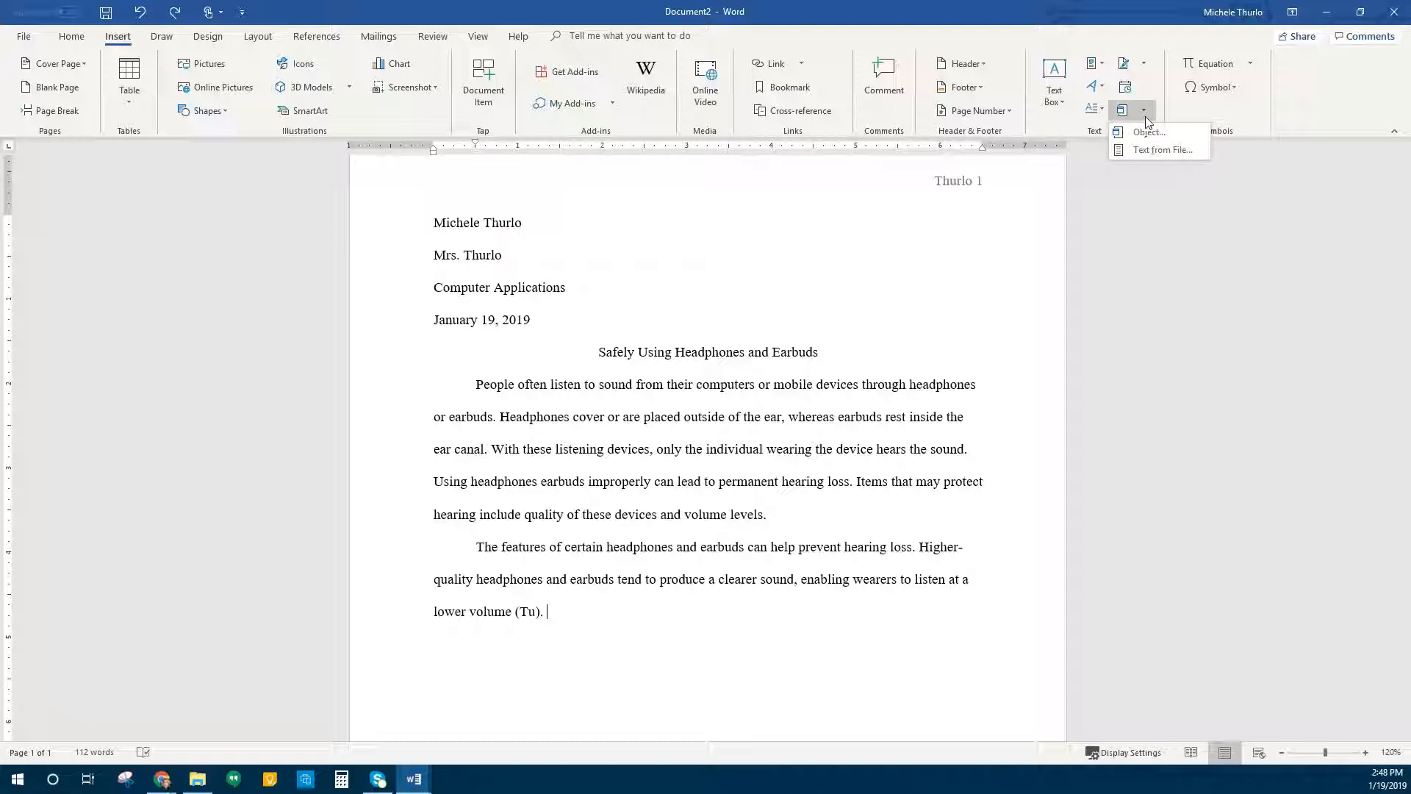
{"action": "left_click", "coordinate": [1167, 155]}
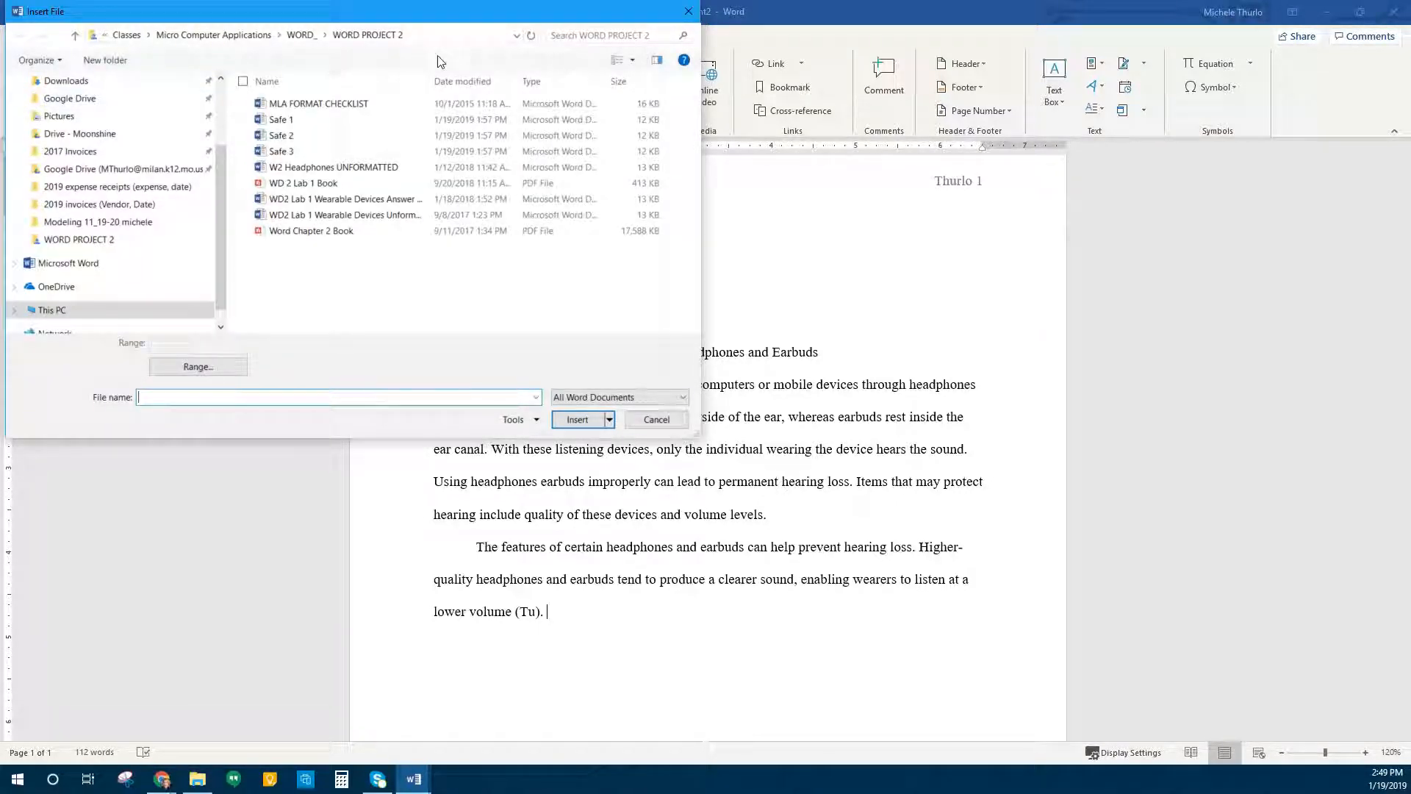
{"action": "left_click", "coordinate": [292, 138]}
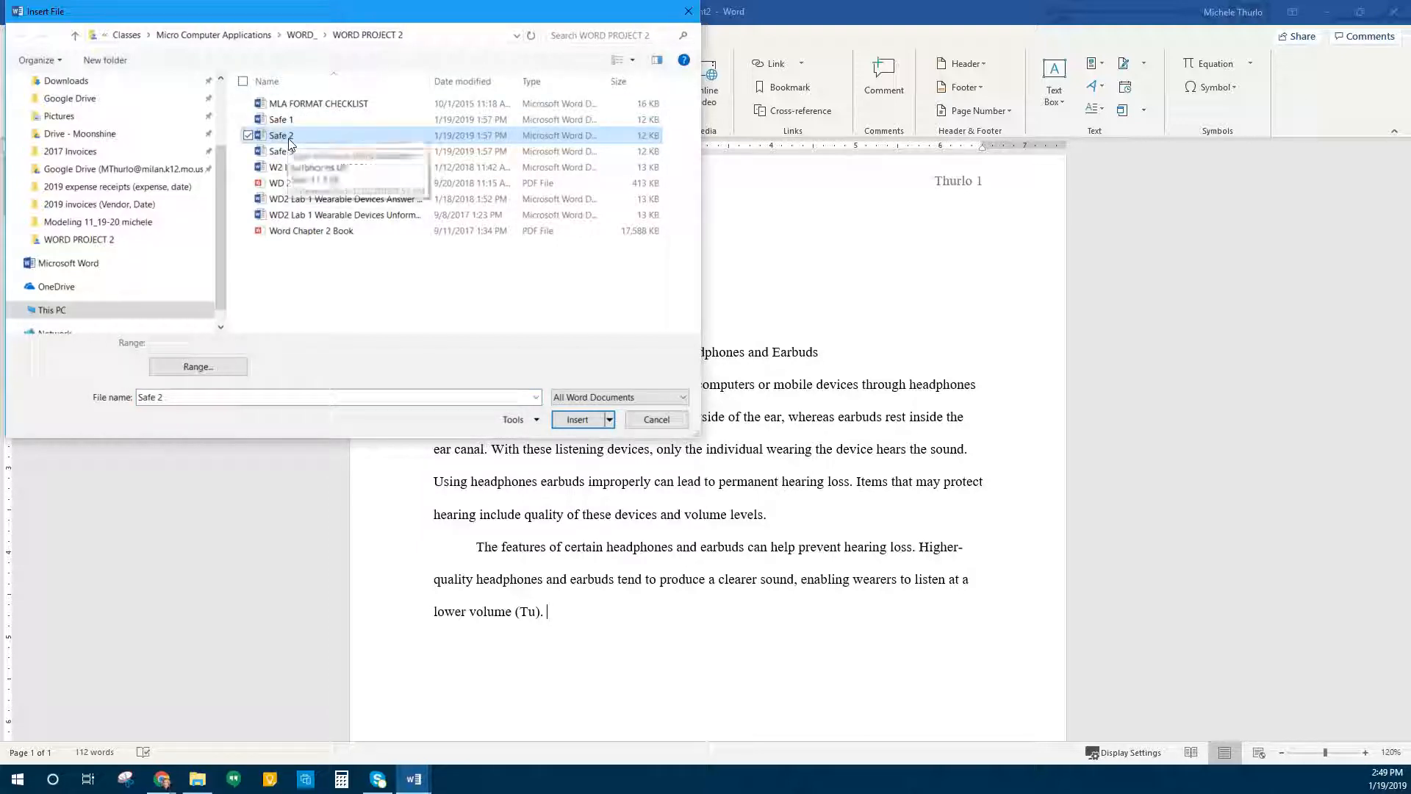
{"action": "left_click", "coordinate": [584, 420]}
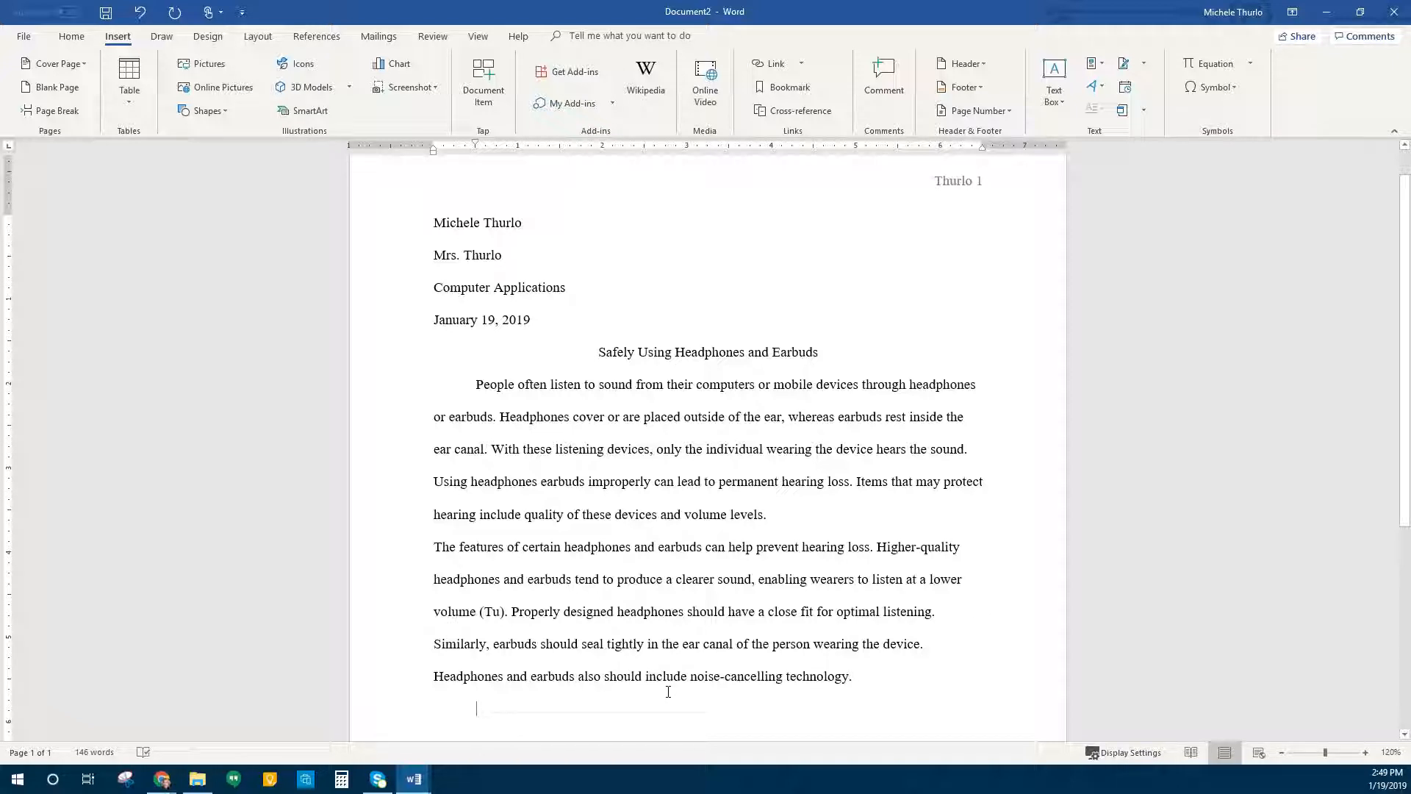
Indent the second body paragraph's first line by 0.5 inch and place the cursor at the paragraph's end.
{"action": "left_click", "coordinate": [434, 546]}
{"action": "left_click", "coordinate": [73, 41]}
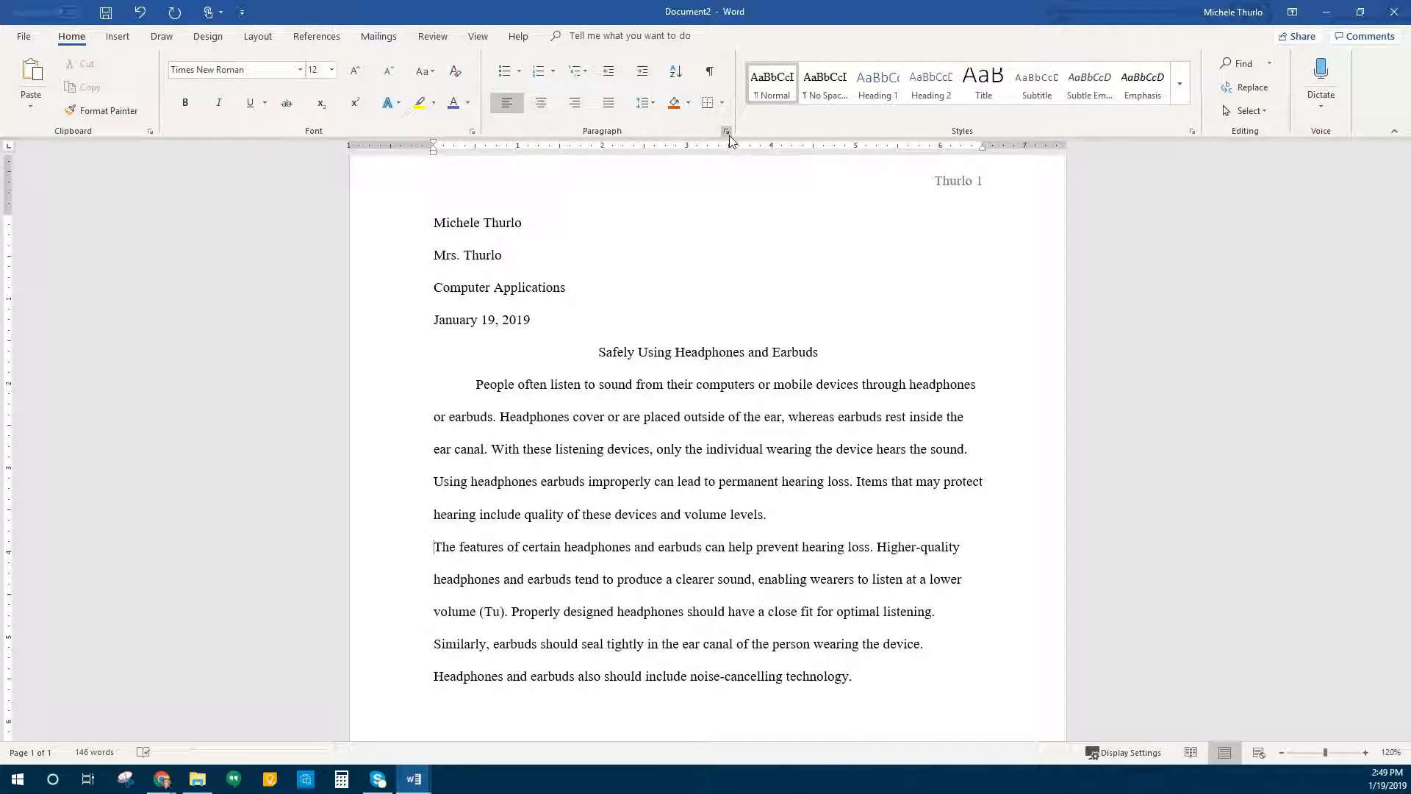
{"action": "left_click_drag", "start_coordinate": [433, 143], "coordinate": [477, 146]}
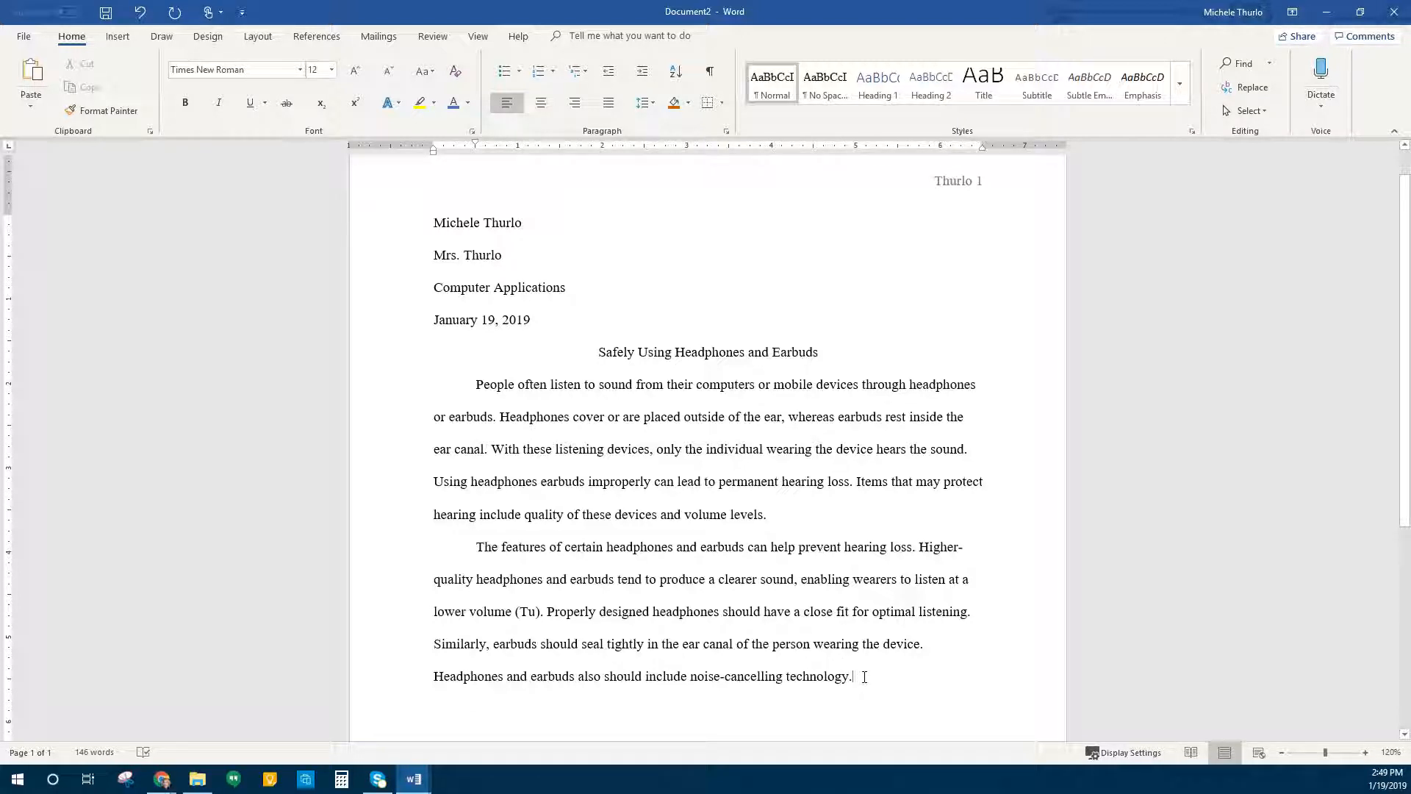
{"action": "left_click", "coordinate": [864, 676]}
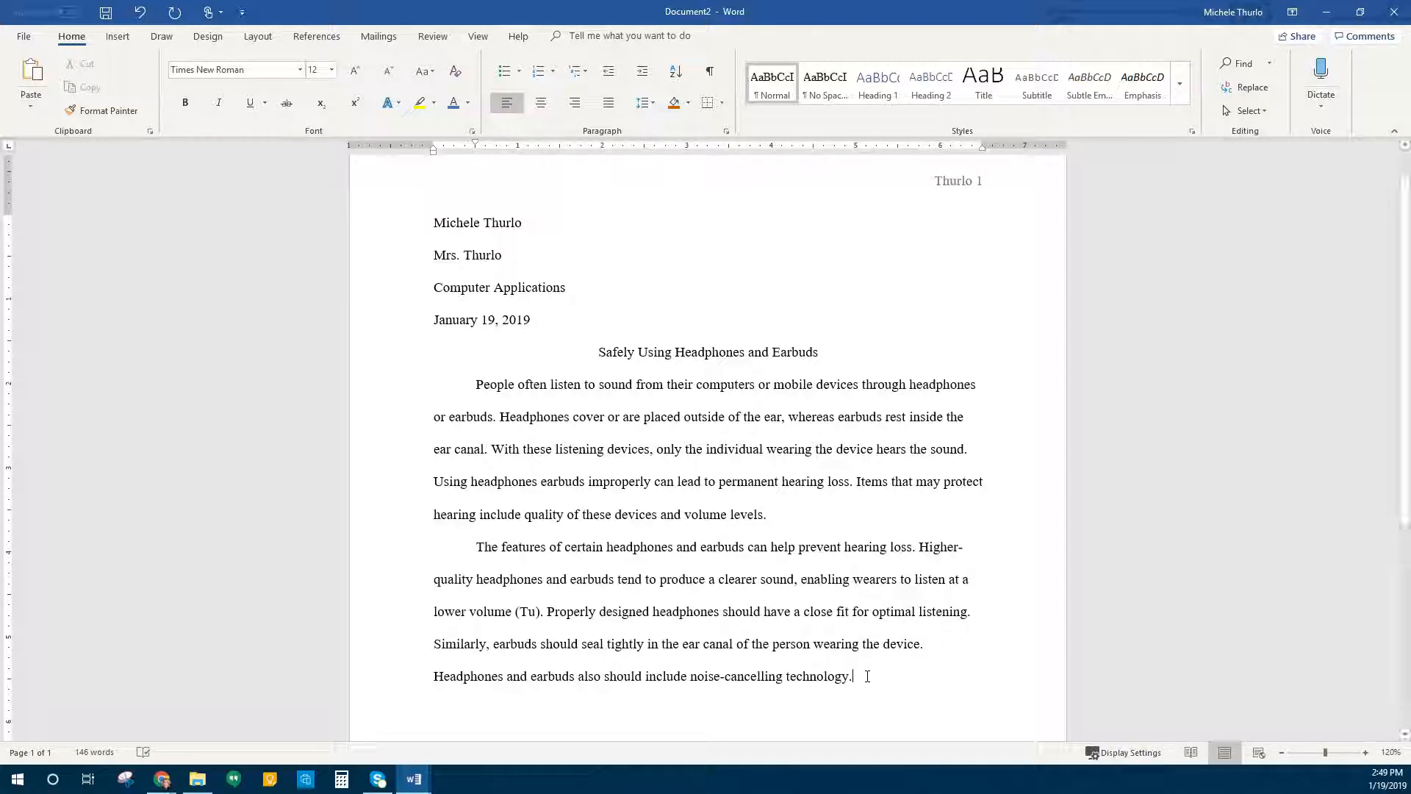
Switch to Google Drive in Chrome, open Word Chapter 2 Book.pdf, and examine the note mark and footnote in Figure 2-1.
{"action": "scroll", "coordinate": [854, 673], "scroll_direction": "down", "scroll_amount": 2}
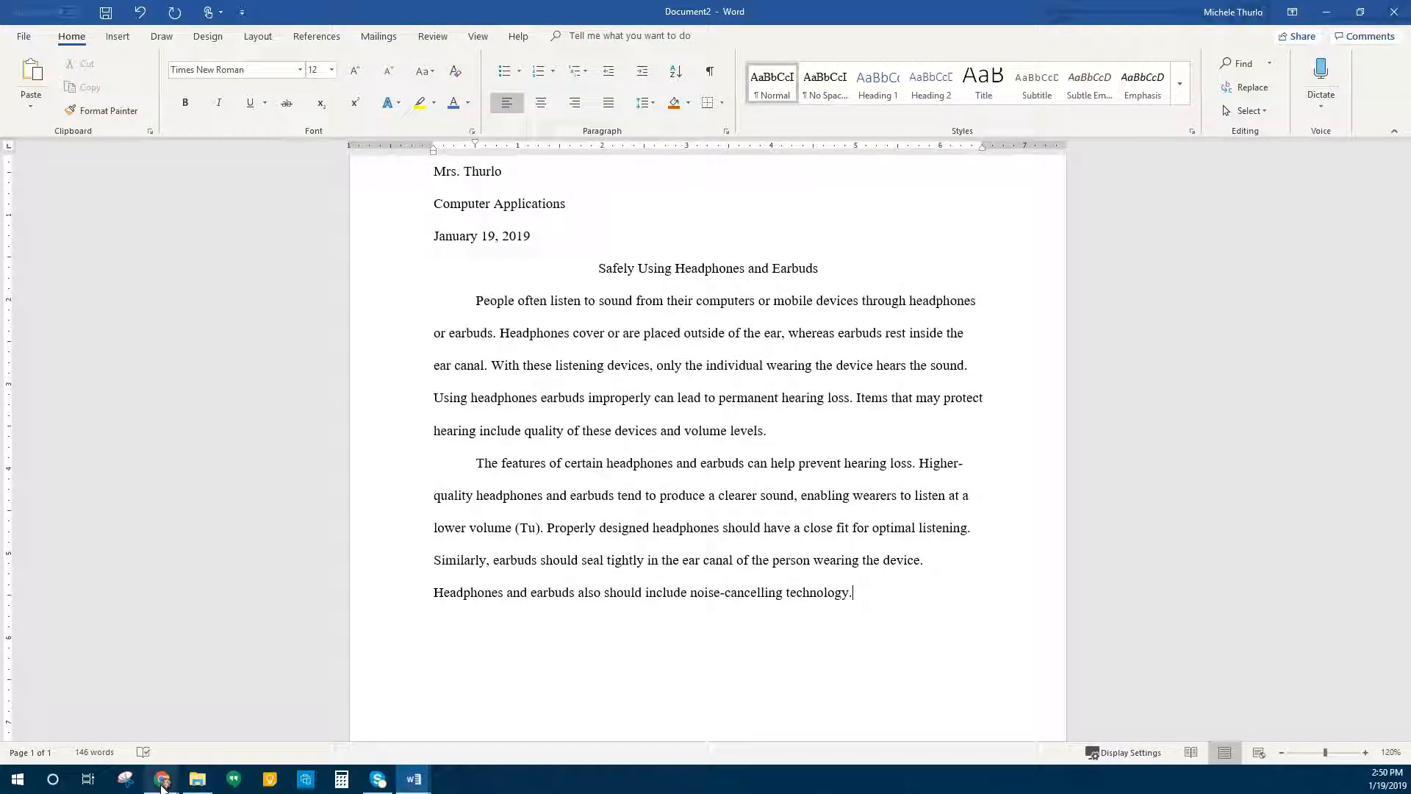
{"action": "mouse_move", "coordinate": [162, 779]}
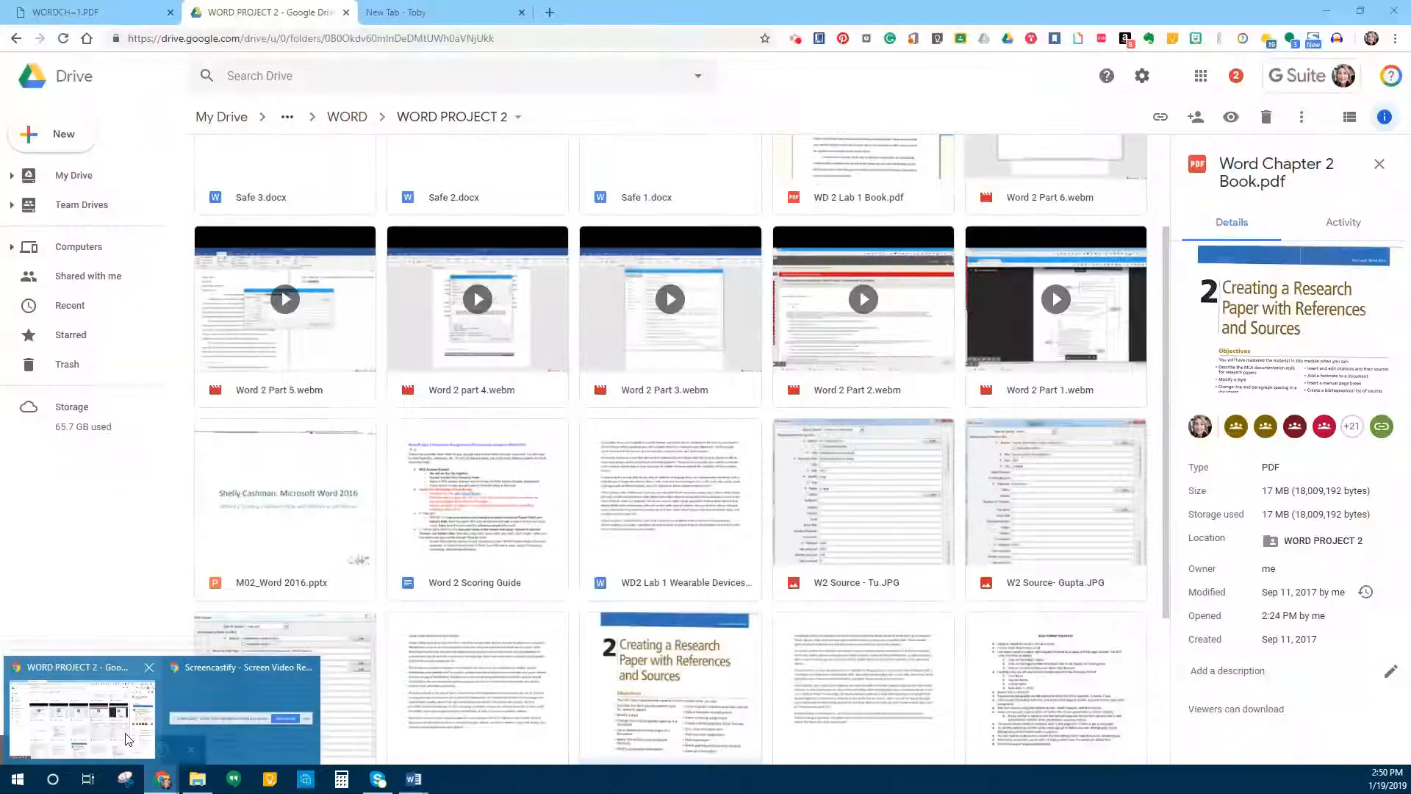
{"action": "left_click", "coordinate": [129, 750]}
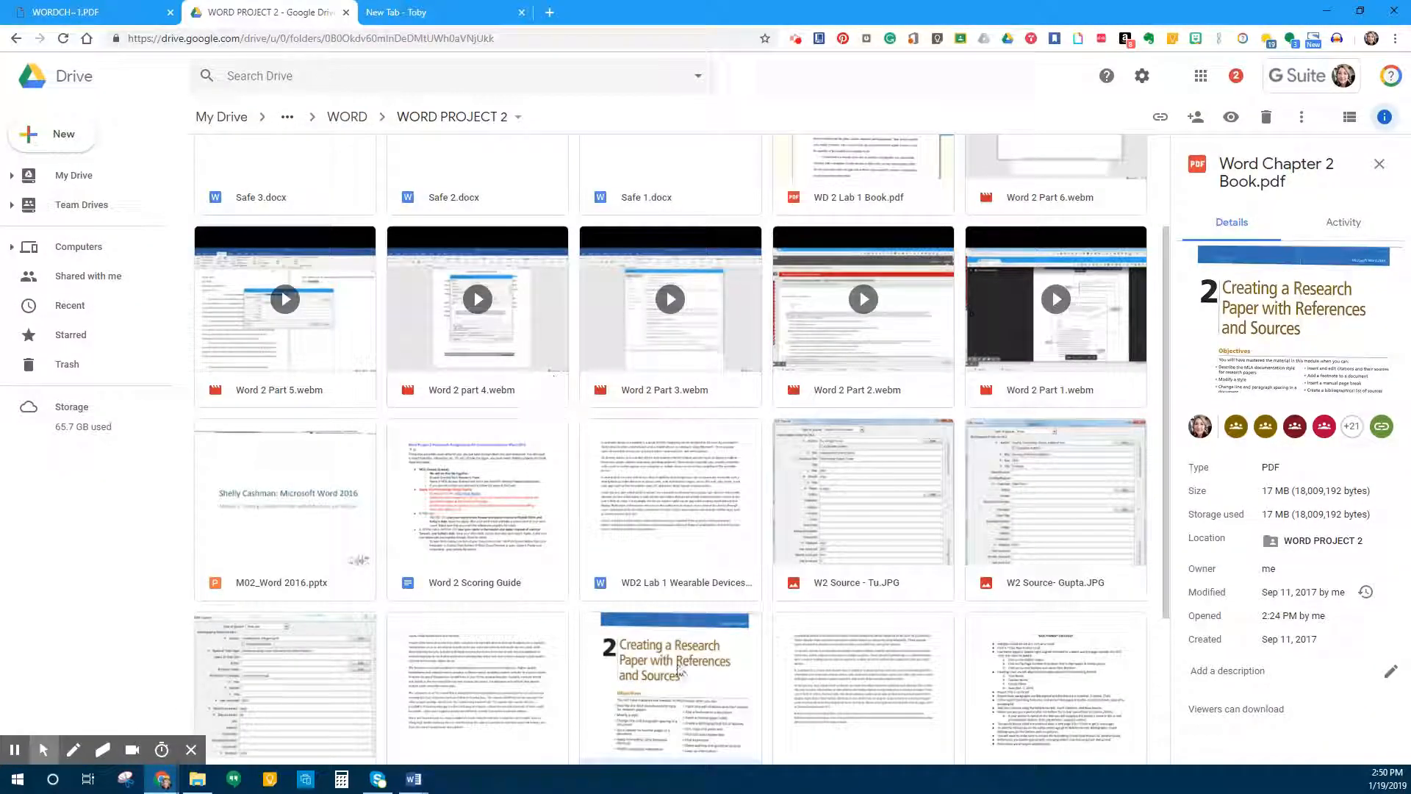
{"action": "left_click", "coordinate": [678, 666]}
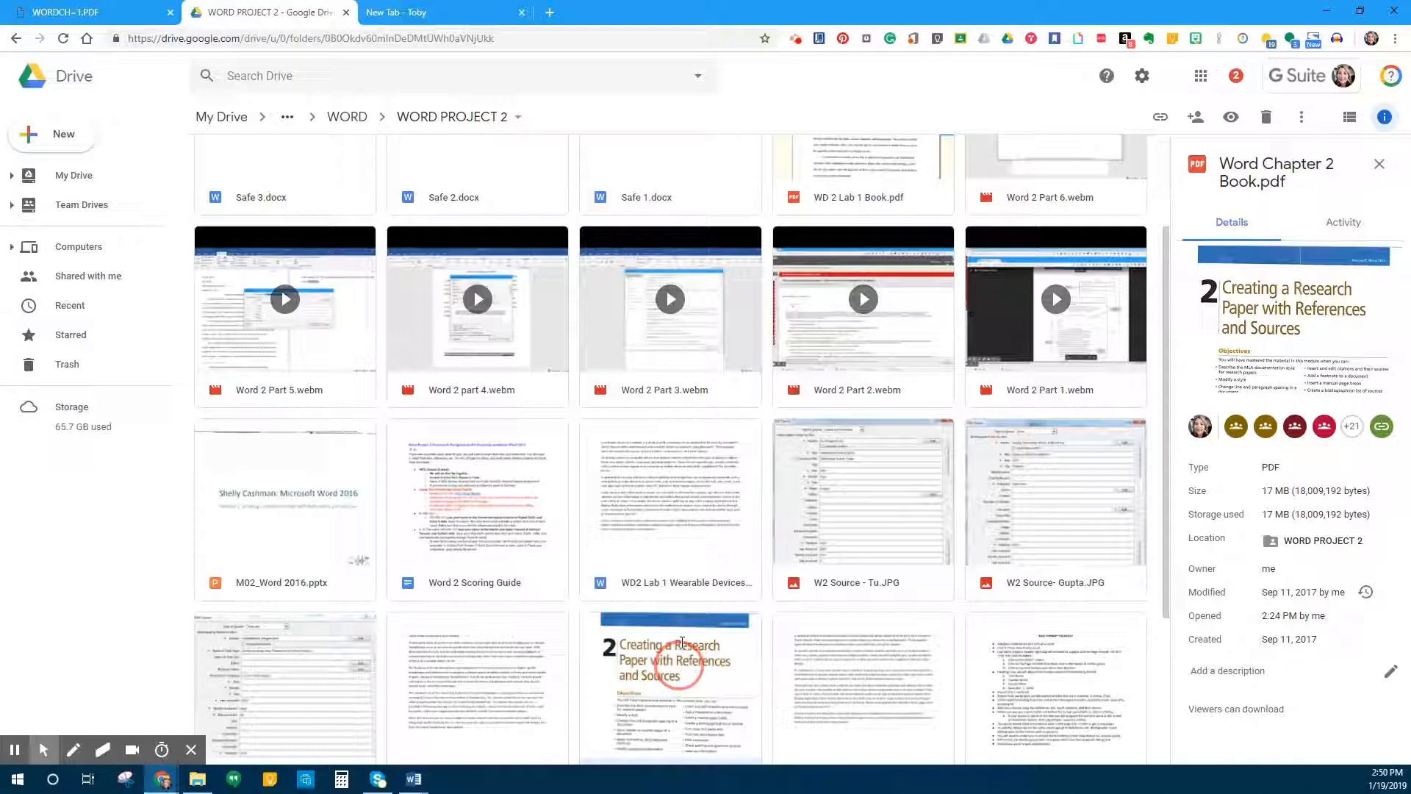
{"action": "double_click", "coordinate": [682, 643]}
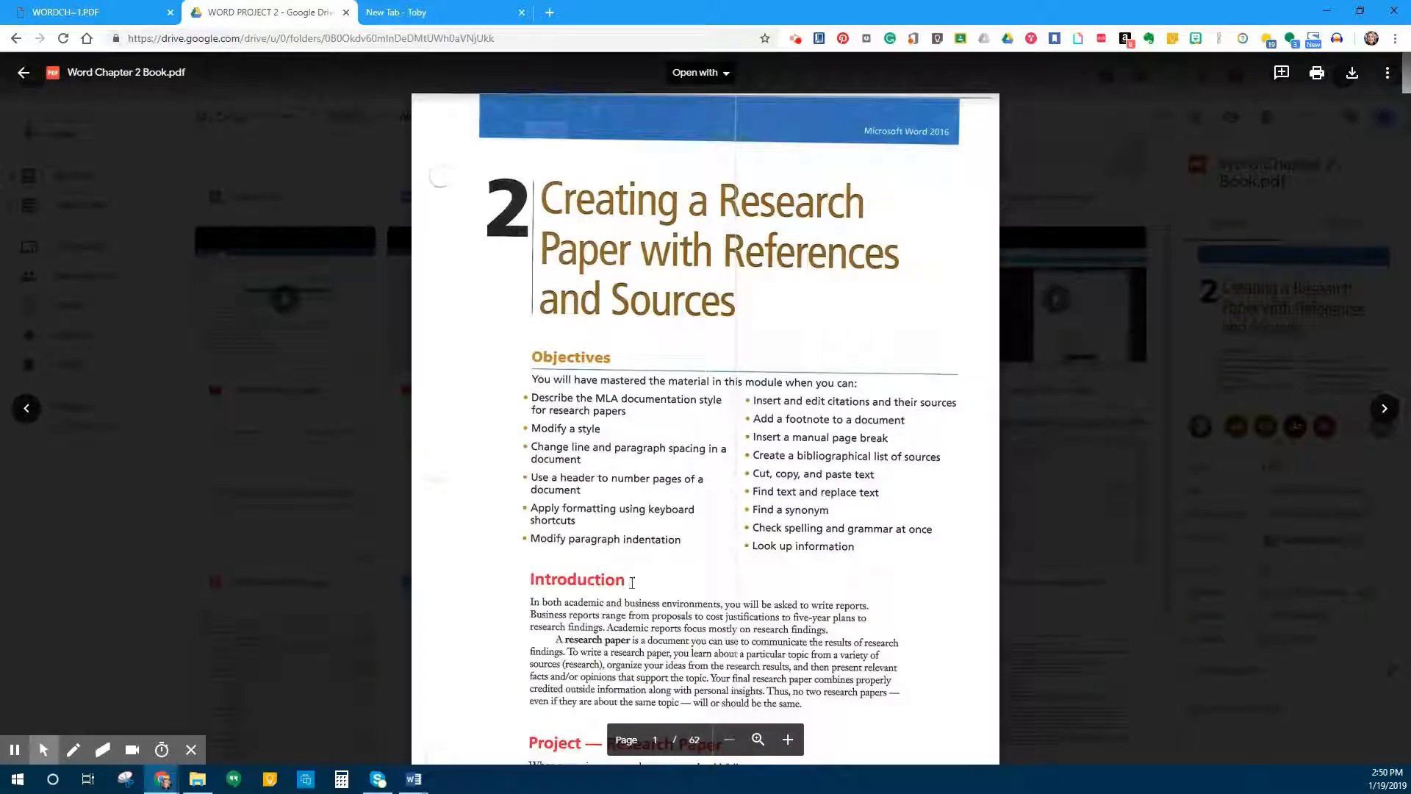
{"action": "scroll", "coordinate": [651, 526], "scroll_direction": "down", "scroll_amount": 5}
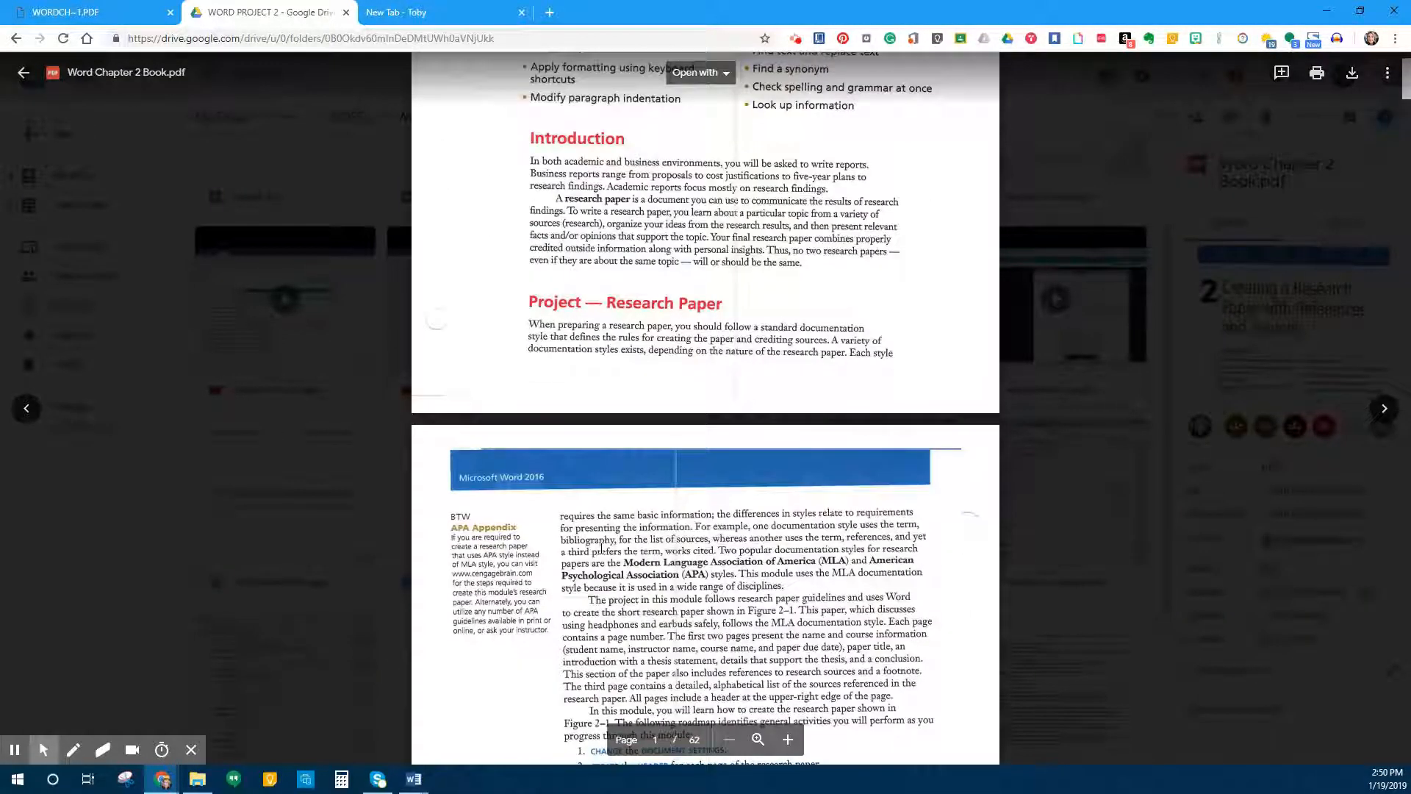
{"action": "scroll", "coordinate": [602, 551], "scroll_direction": "down", "scroll_amount": 10}
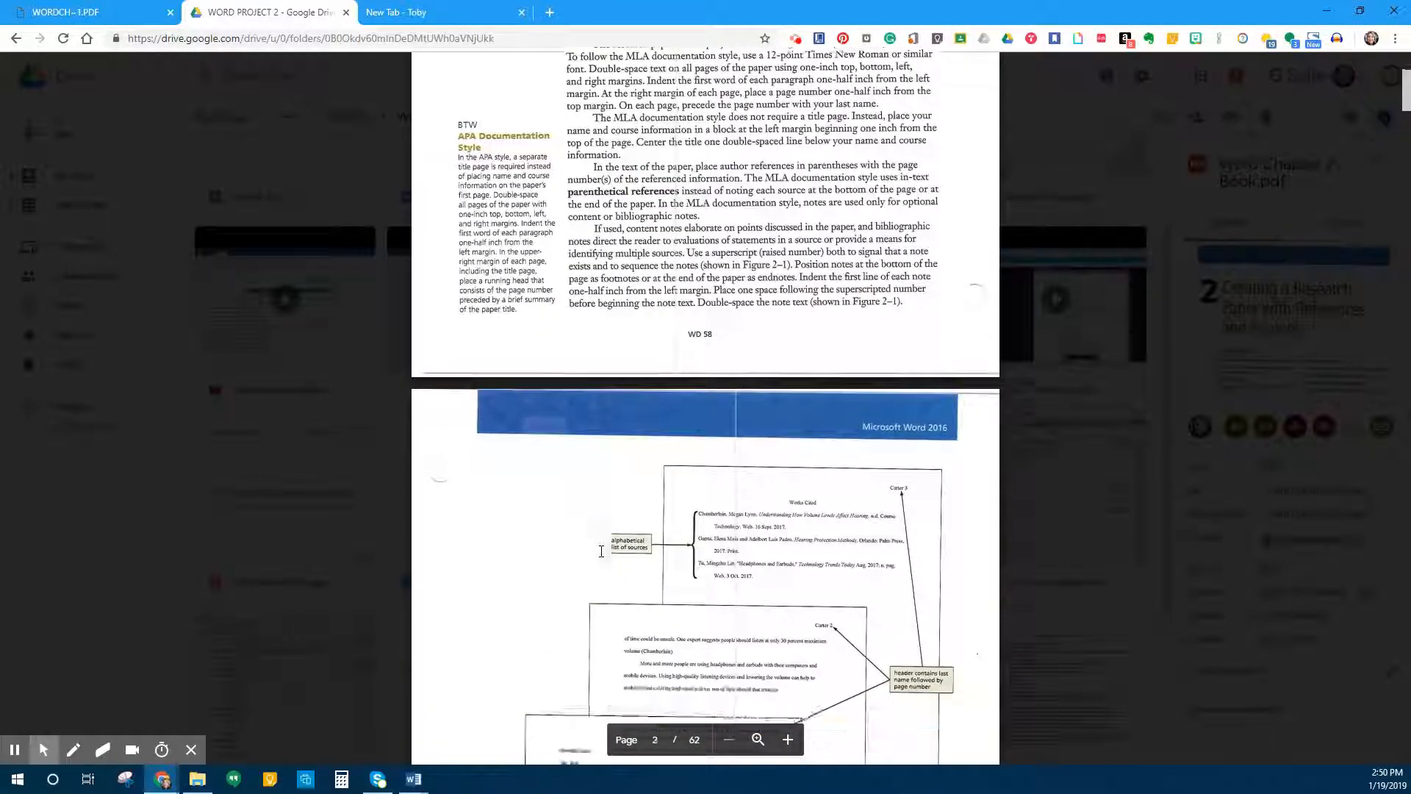
{"action": "scroll", "coordinate": [601, 552], "scroll_direction": "down", "scroll_amount": 3}
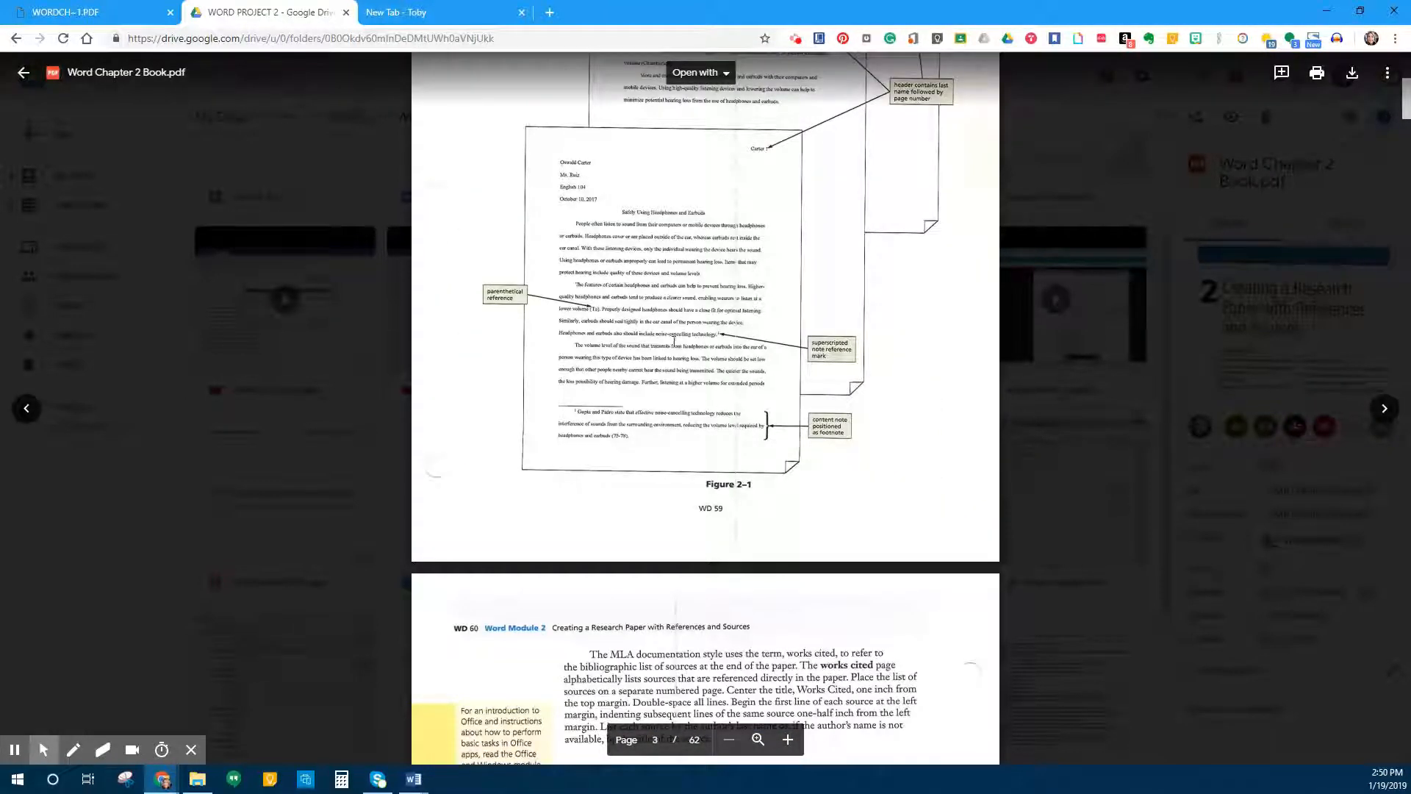
{"action": "mouse_move", "coordinate": [43, 749]}
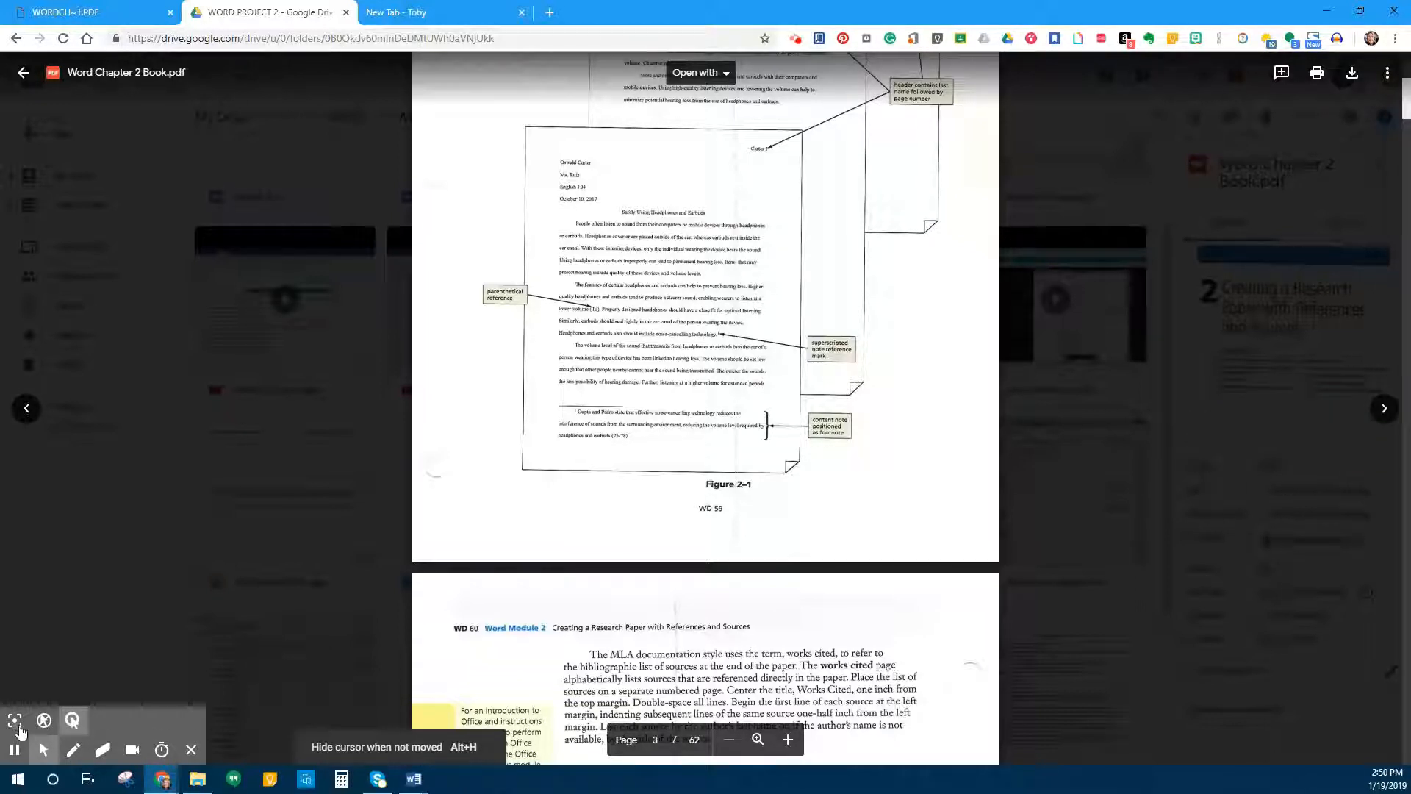
{"action": "left_click", "coordinate": [14, 725]}
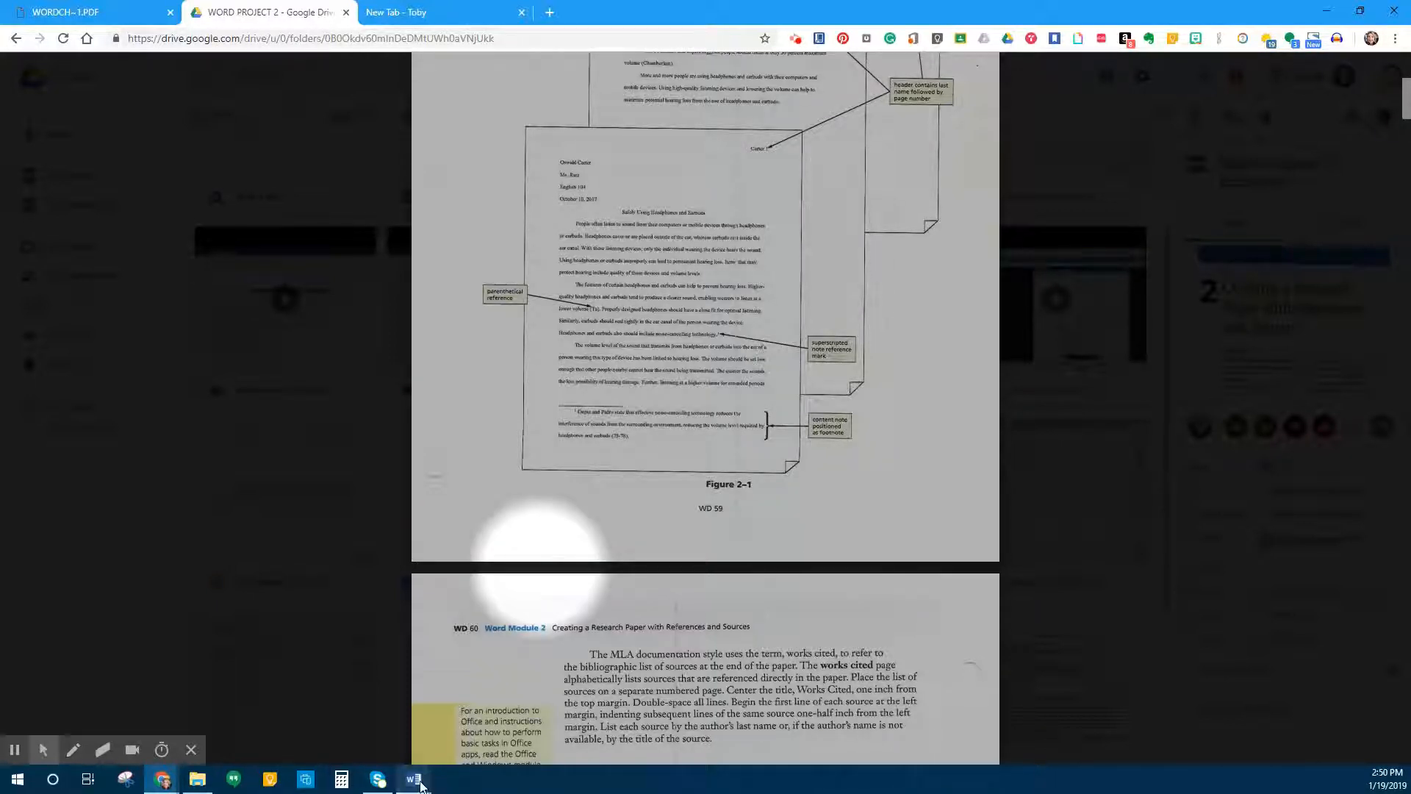
Switch back to the Word document and insert a footnote at the end of the second body paragraph.
{"action": "mouse_move", "coordinate": [421, 785]}
{"action": "left_click", "coordinate": [492, 717]}
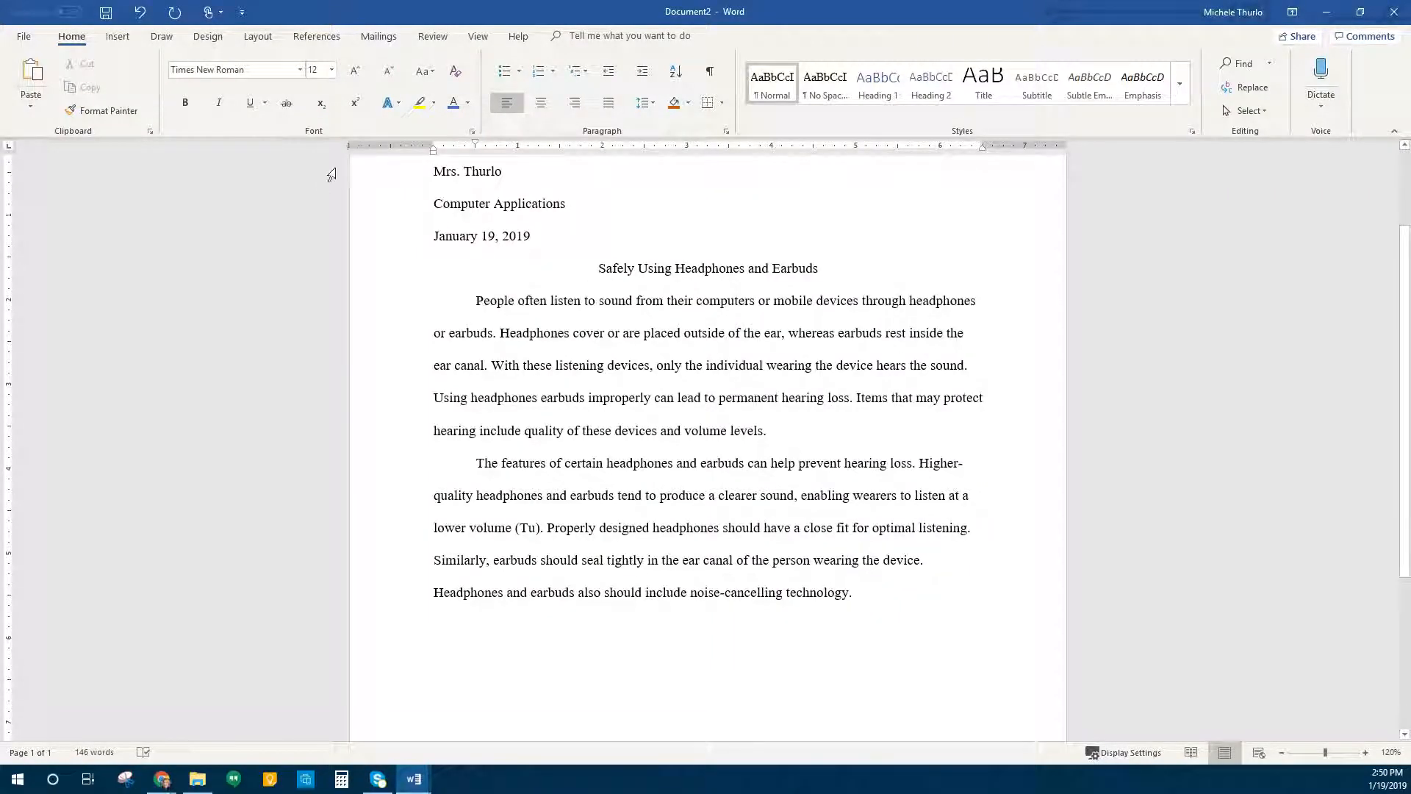
{"action": "left_click", "coordinate": [336, 38]}
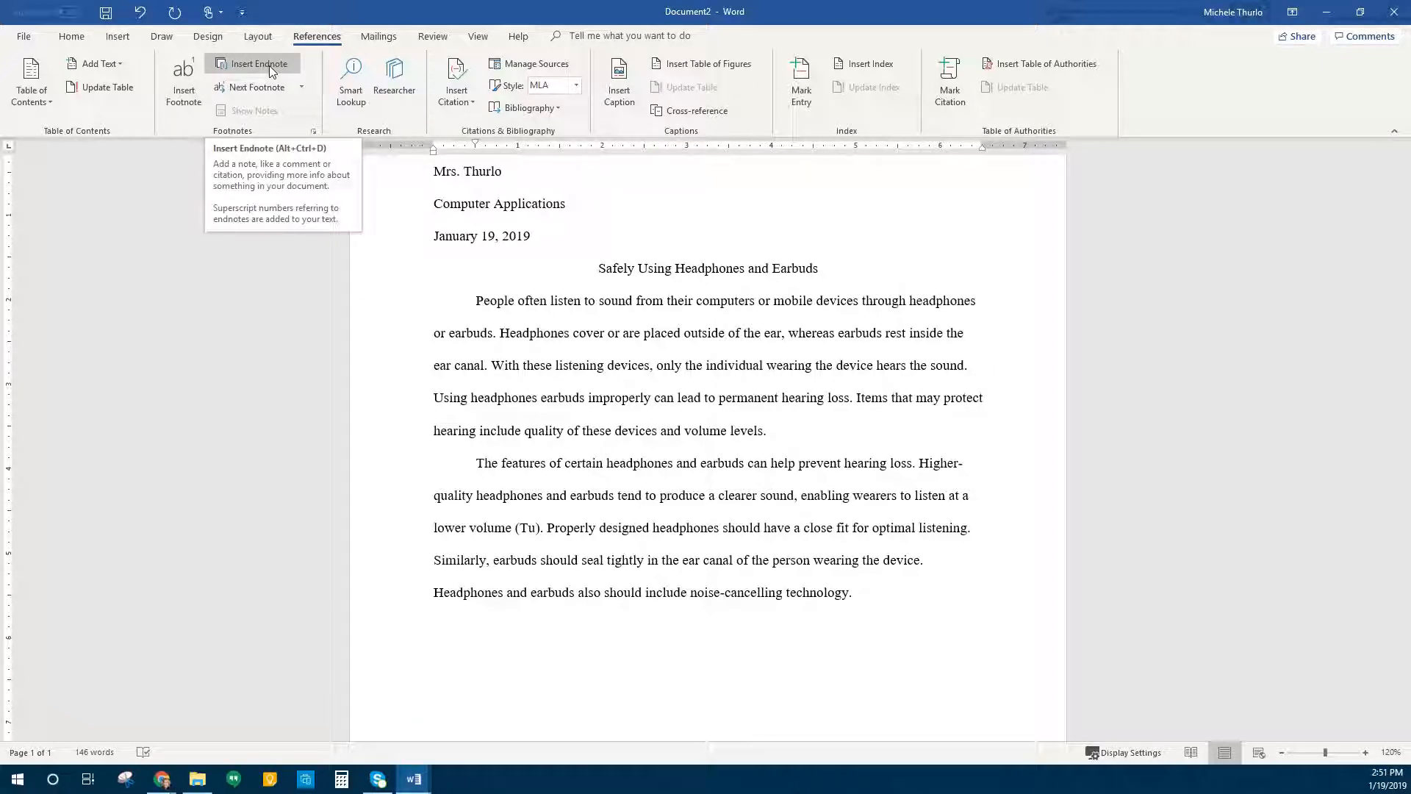
{"action": "left_click", "coordinate": [193, 100]}
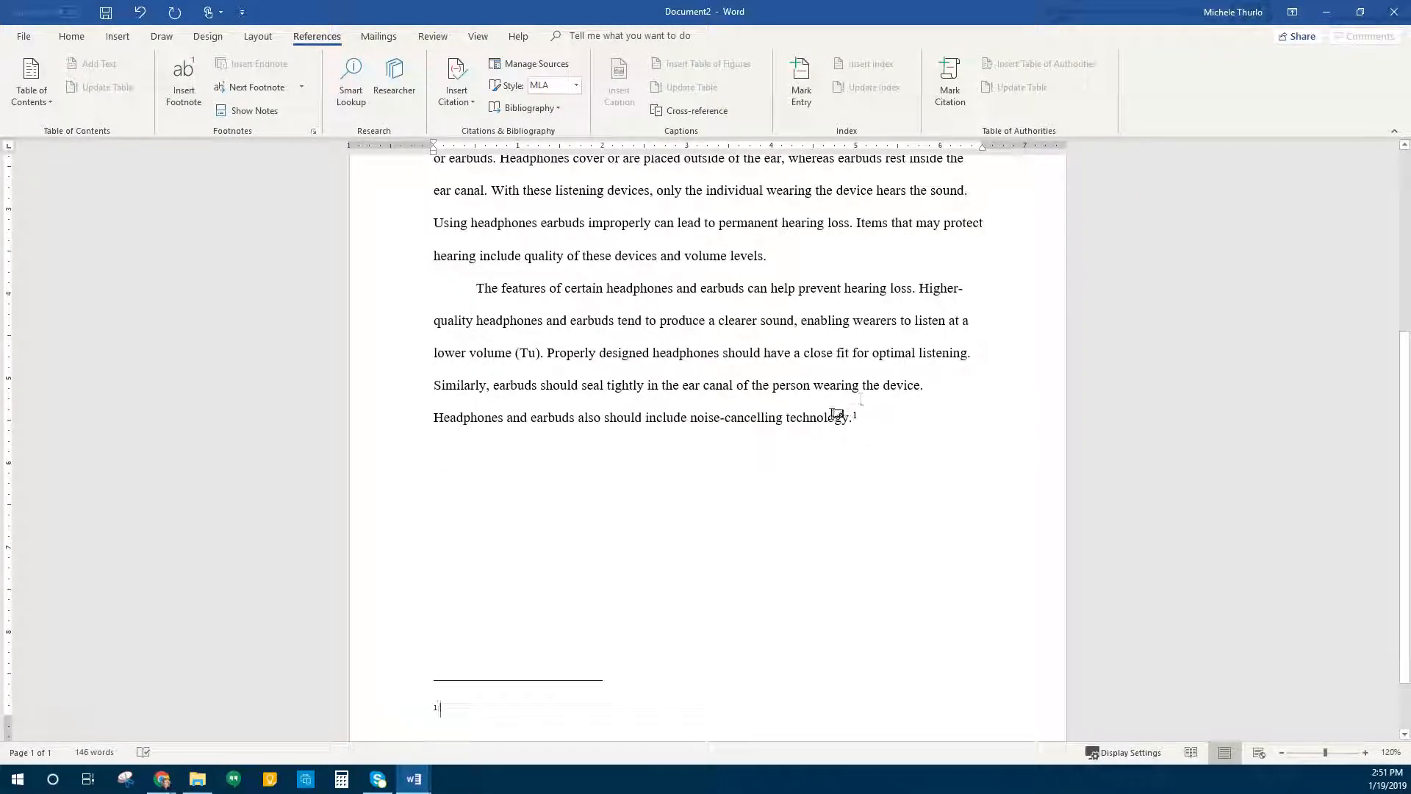
Begin the footnote with the two source authors' surnames and "state that effective noise-cancelling technology reduces the interference of sounds form".
{"action": "scroll", "coordinate": [471, 684], "scroll_direction": "down", "scroll_amount": 1}
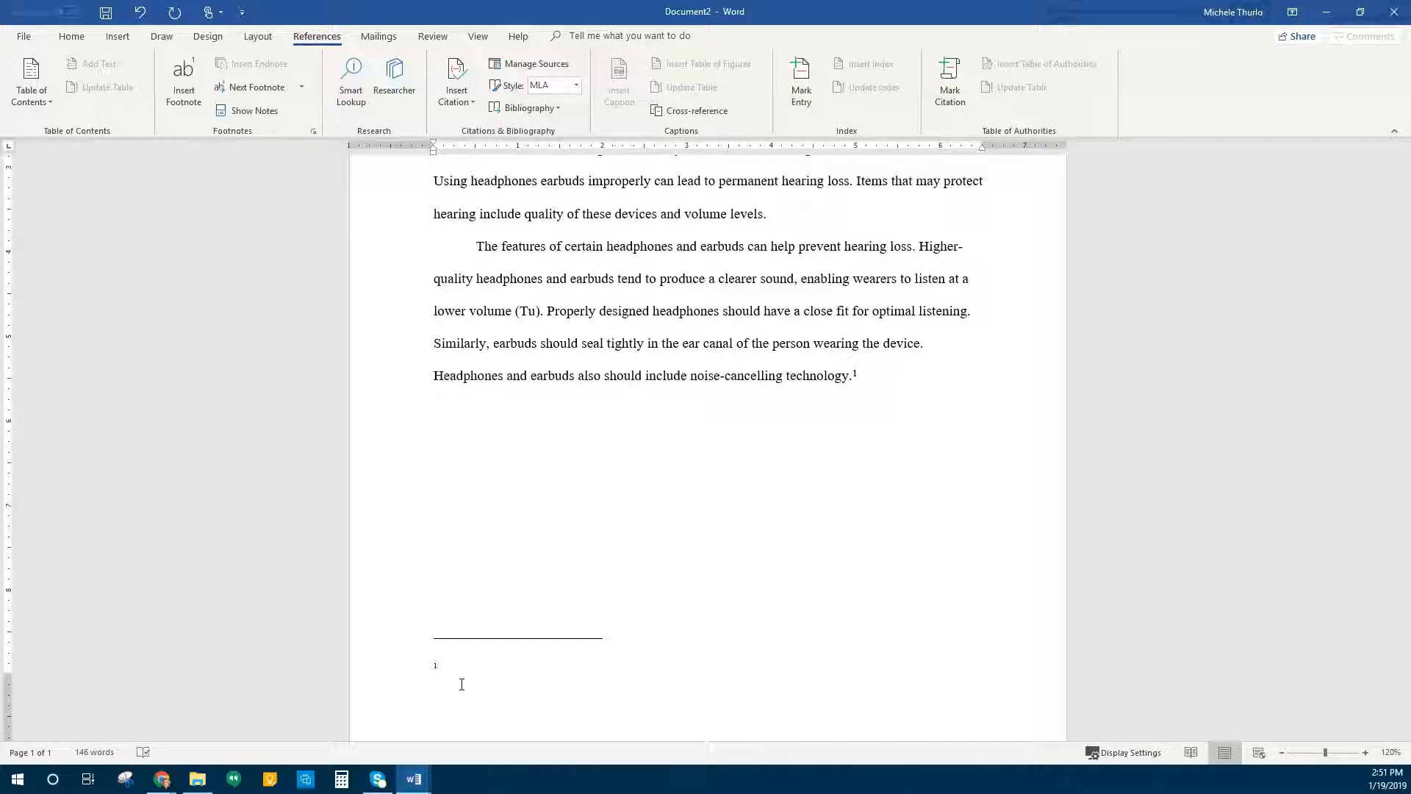
{"action": "type", "text": "ta"}
{"action": "key", "text": "BackSpace"}
{"action": "key", "text": "BackSpace"}
{"action": "key", "text": "BackSpace"}
{"action": "key", "text": "BackSpace"}
{"action": "key", "text": "BackSpace"}
{"action": "type", "text": "Gupta and Padro state that effective noise-cancel"}
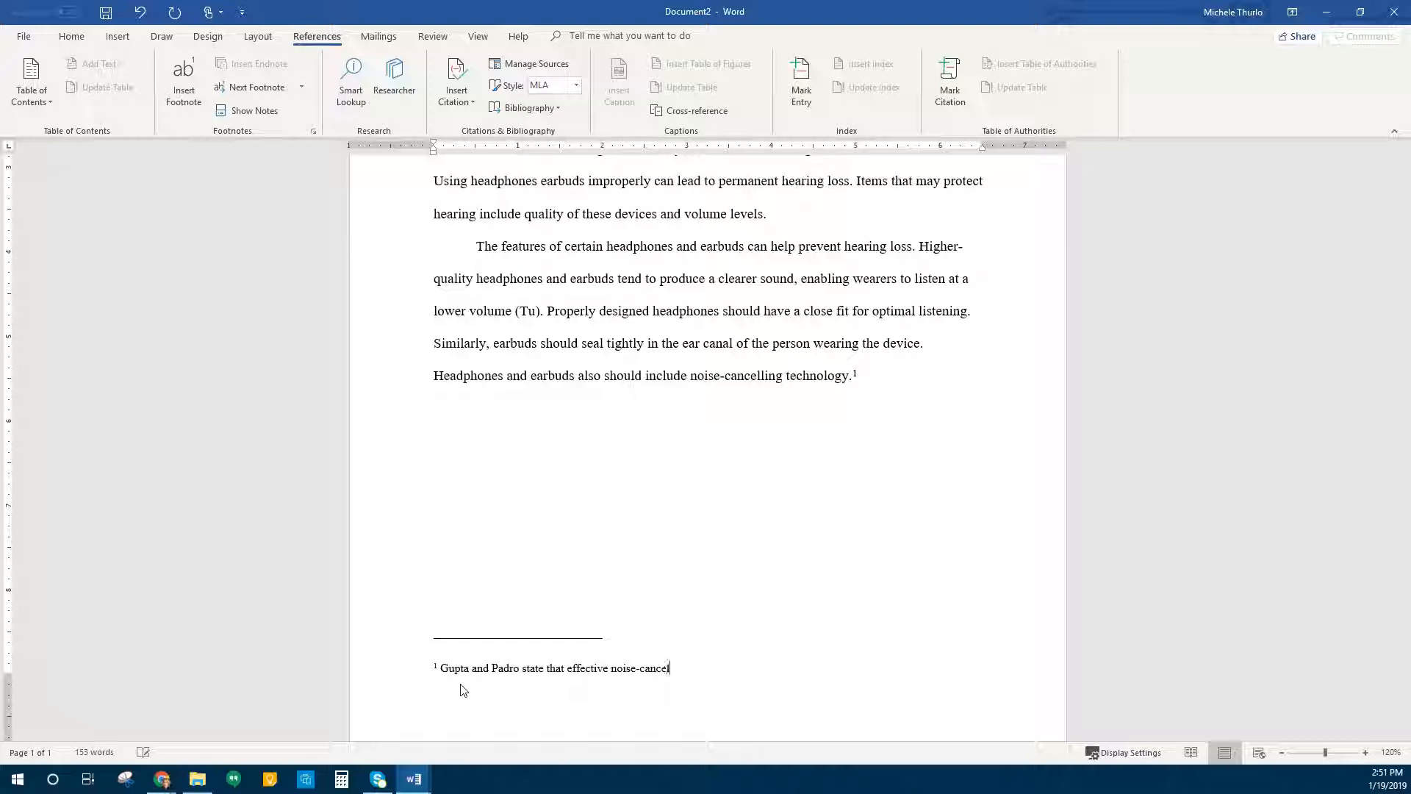
{"action": "type", "text": "ling technology reduces the"}
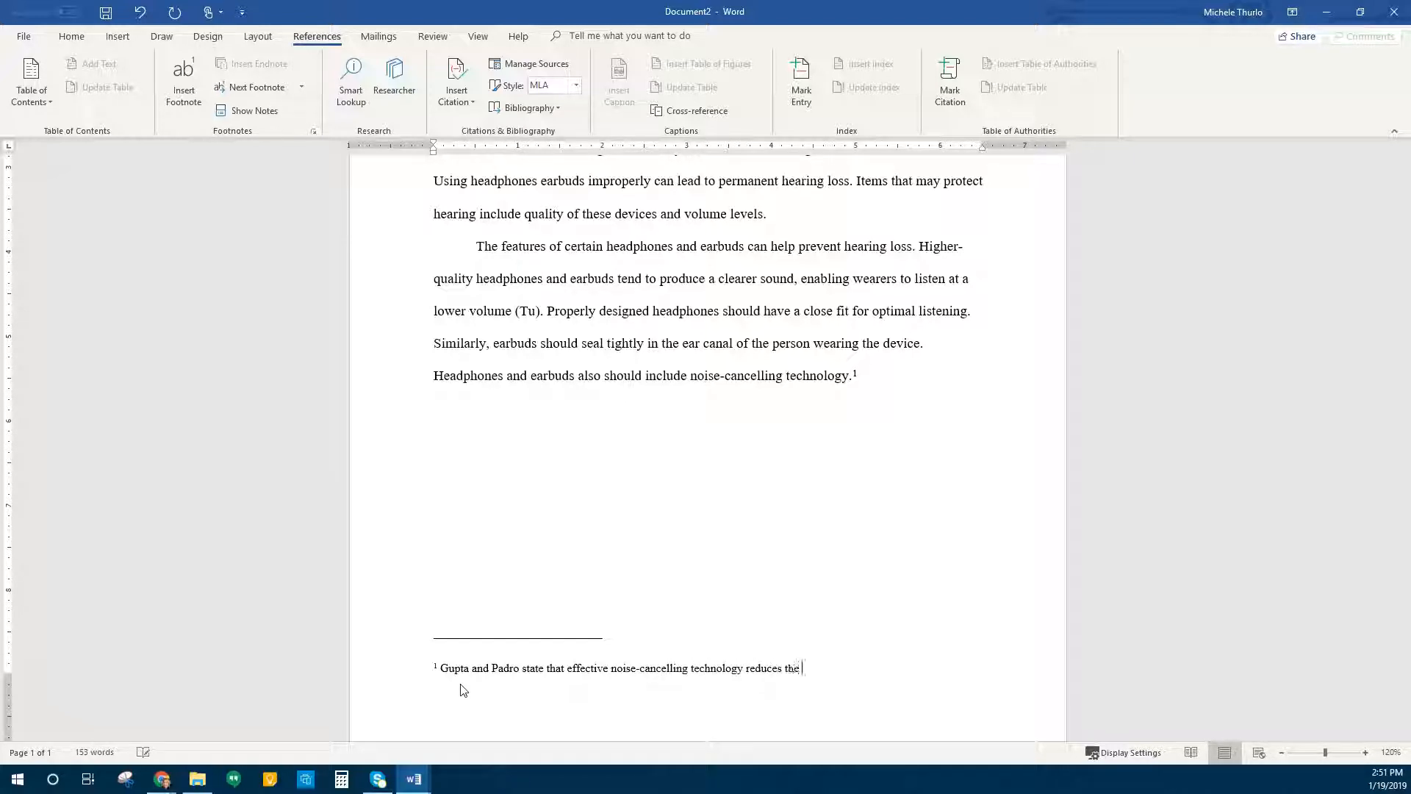
{"action": "type", "text": " interference of sounds form"}
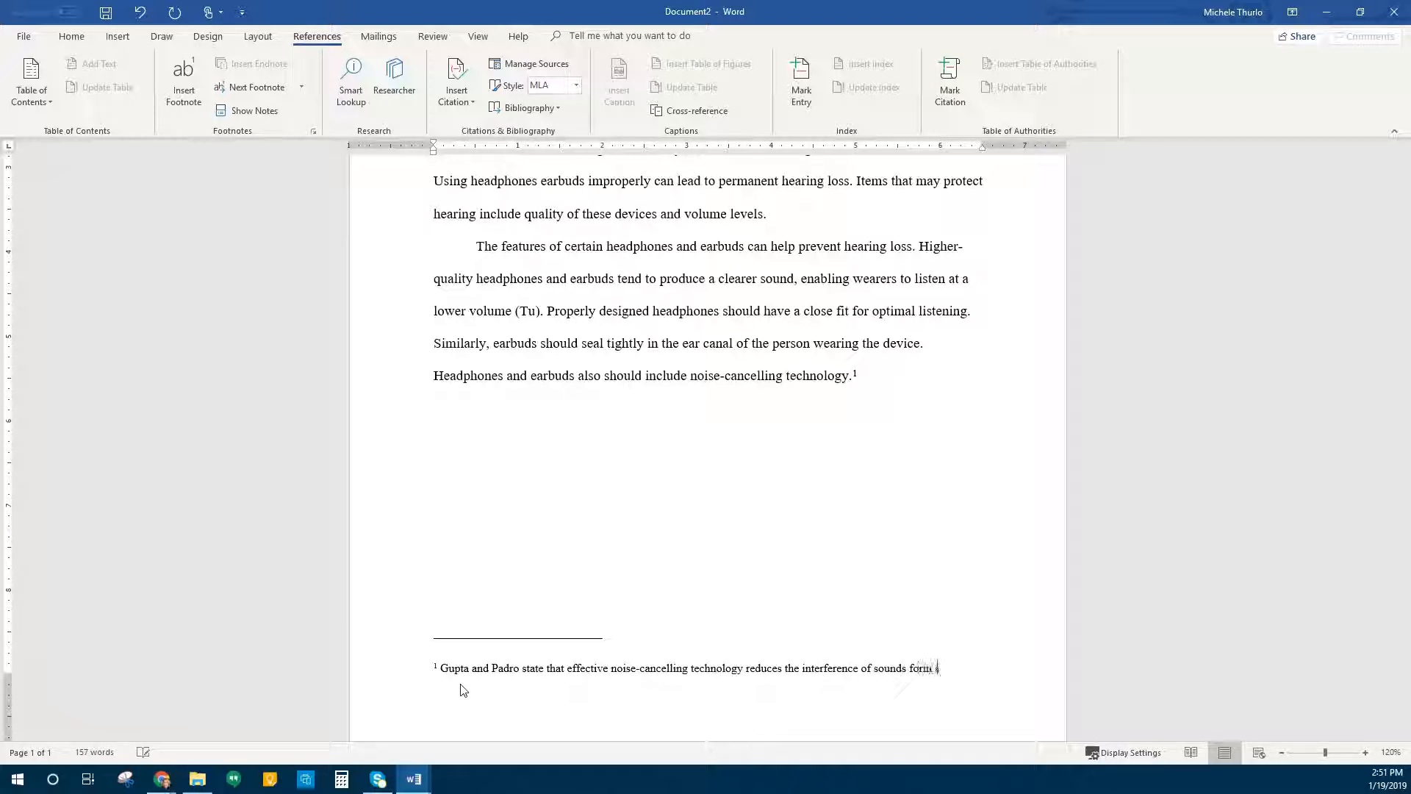
Continue the footnote with "surrounding environment, reducing the volume level required by headphones and earbuds", correcting the misspelled last word.
{"action": "type", "text": " surraounding "}
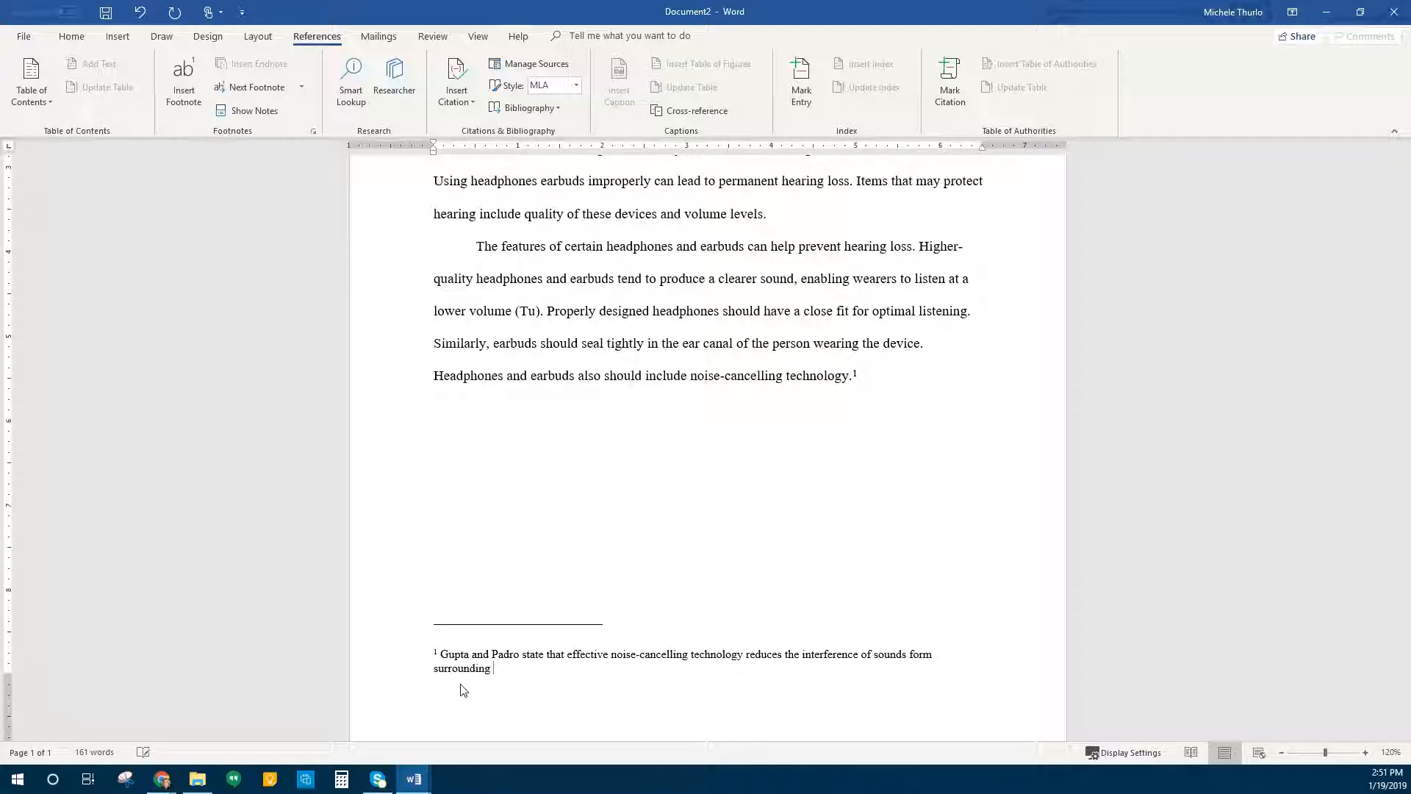
{"action": "type", "text": "environment, reducing the volume level."}
{"action": "key", "text": "BackSpace"}
{"action": "type", "text": "required by headphones"}
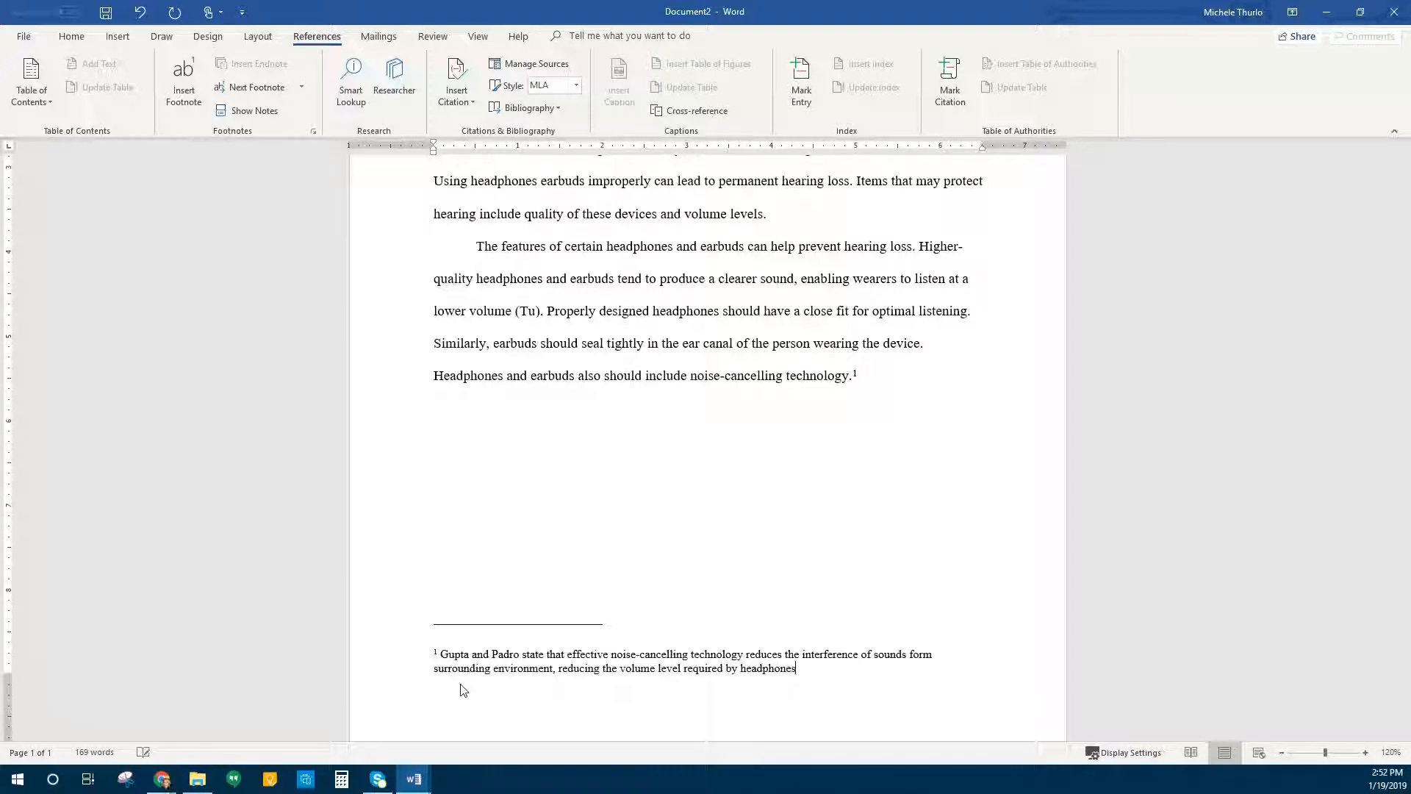
{"action": "type", "text": " and earbus"}
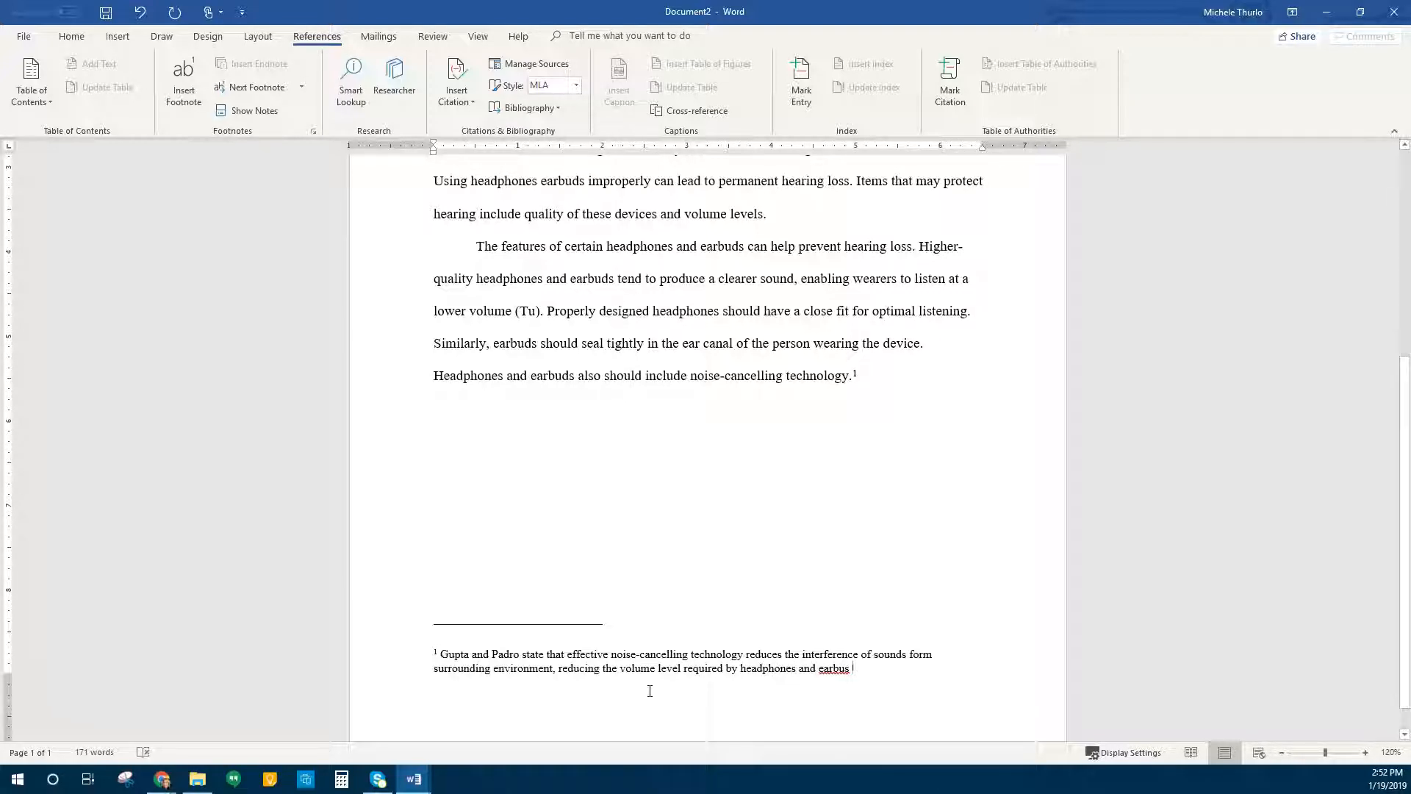
{"action": "right_click", "coordinate": [840, 668]}
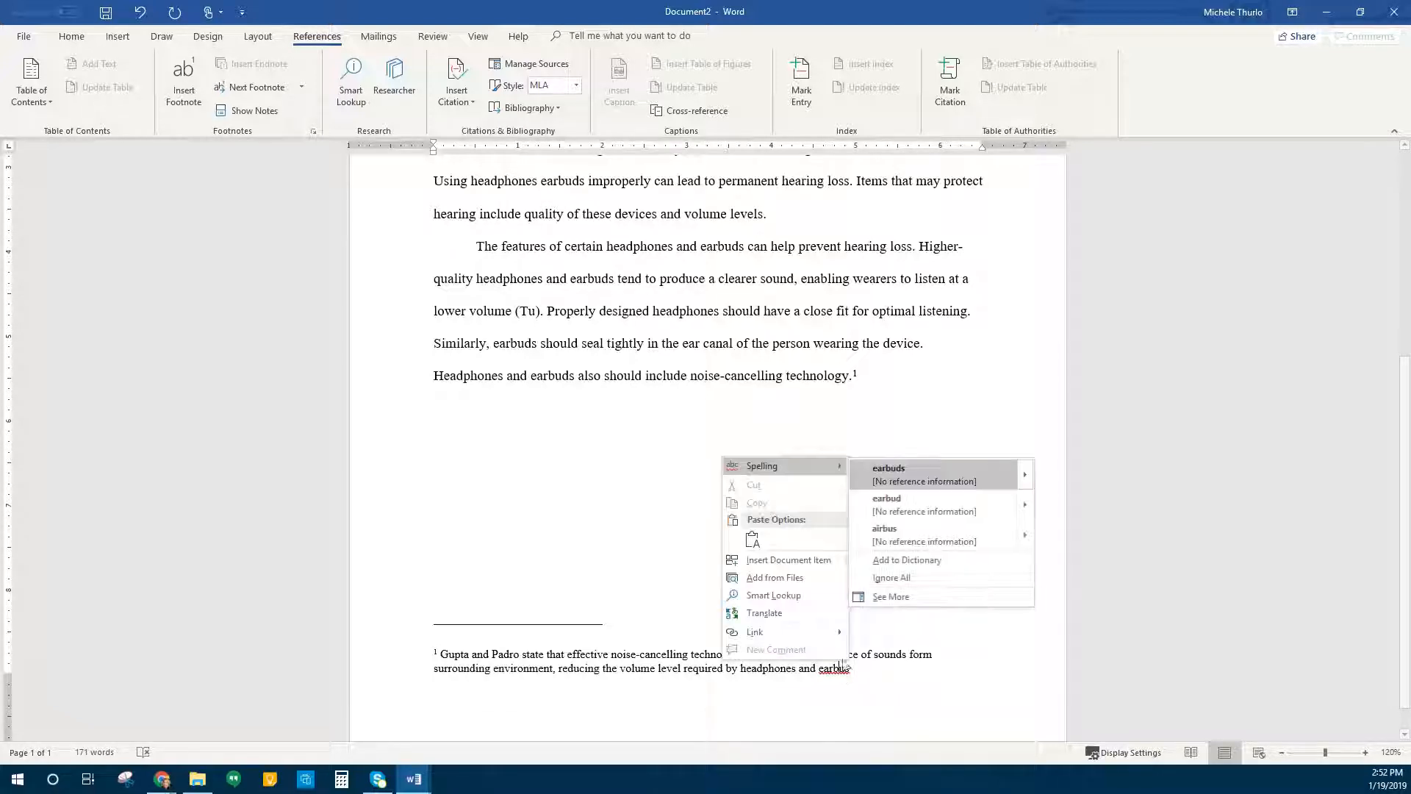
{"action": "left_click", "coordinate": [917, 474]}
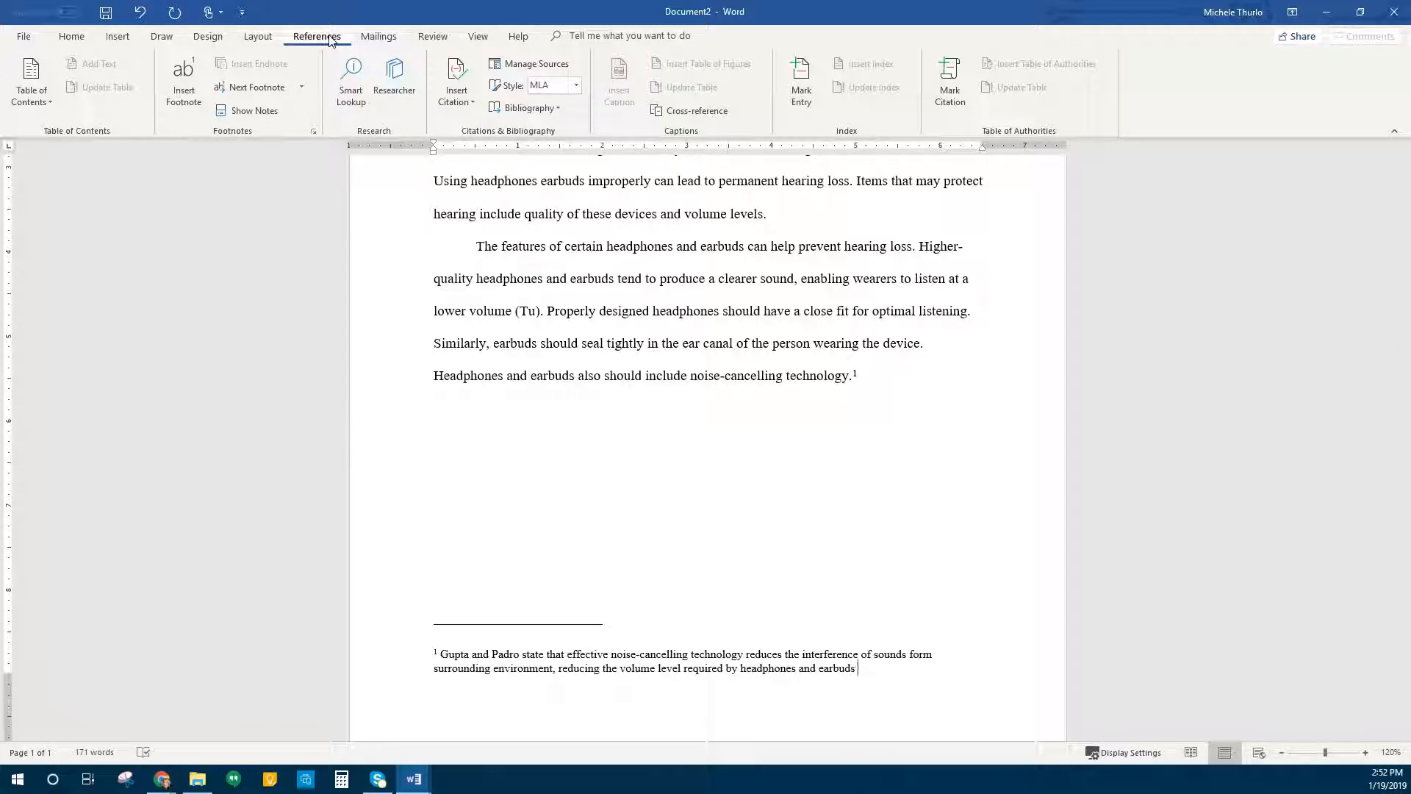
Start adding a new citation source at the end of the footnote text, with Book as the type of source.
{"action": "left_click", "coordinate": [462, 108]}
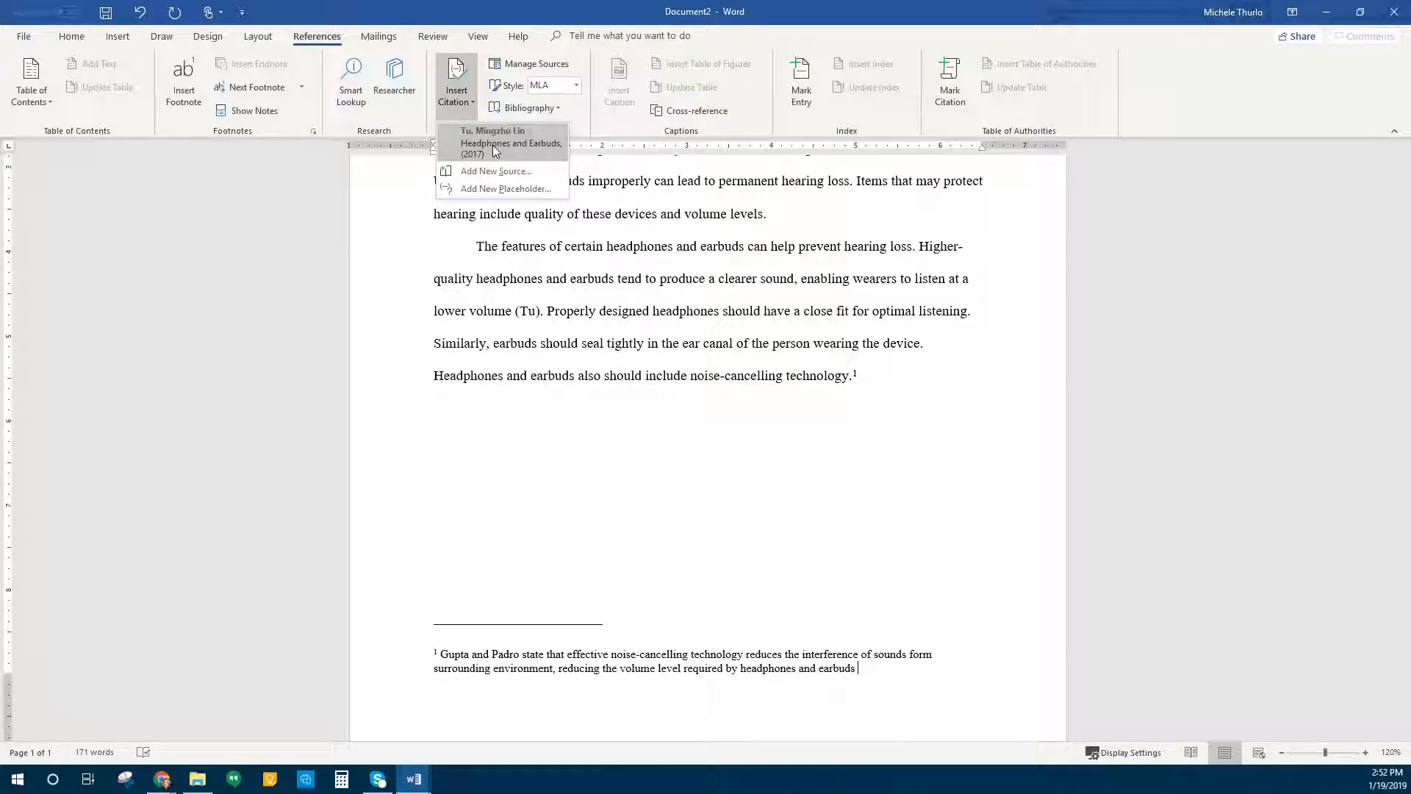
{"action": "left_click", "coordinate": [513, 174]}
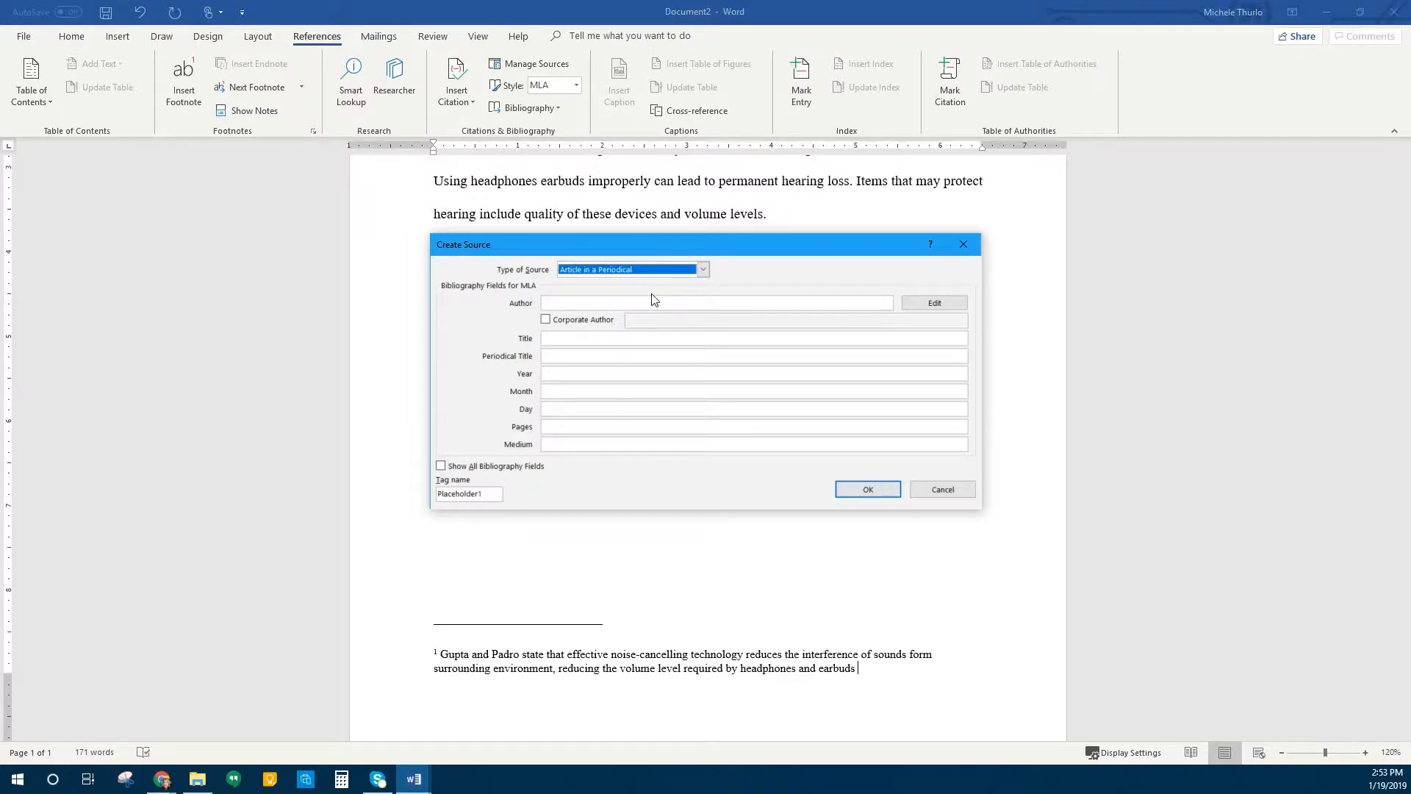
{"action": "left_click", "coordinate": [654, 272]}
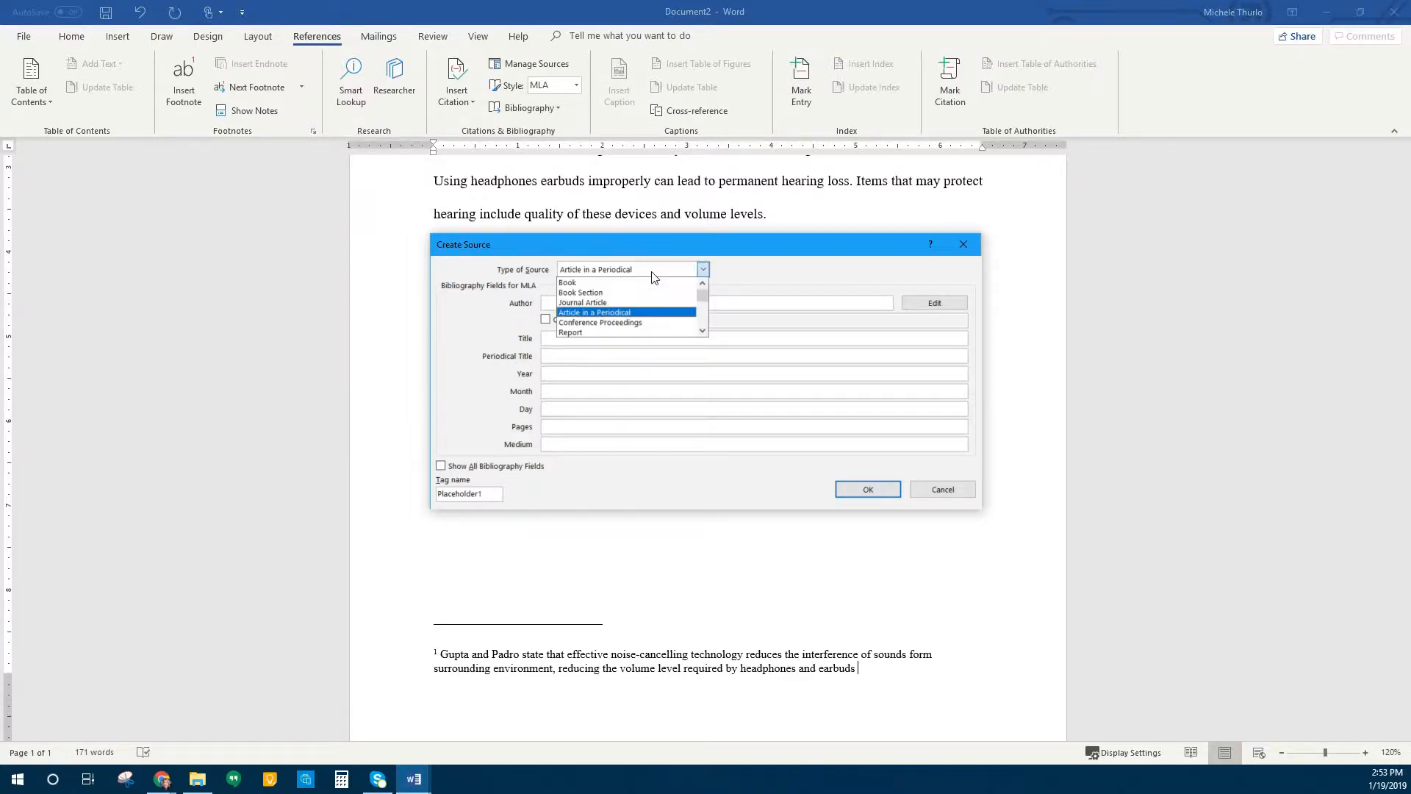
{"action": "left_click", "coordinate": [592, 284]}
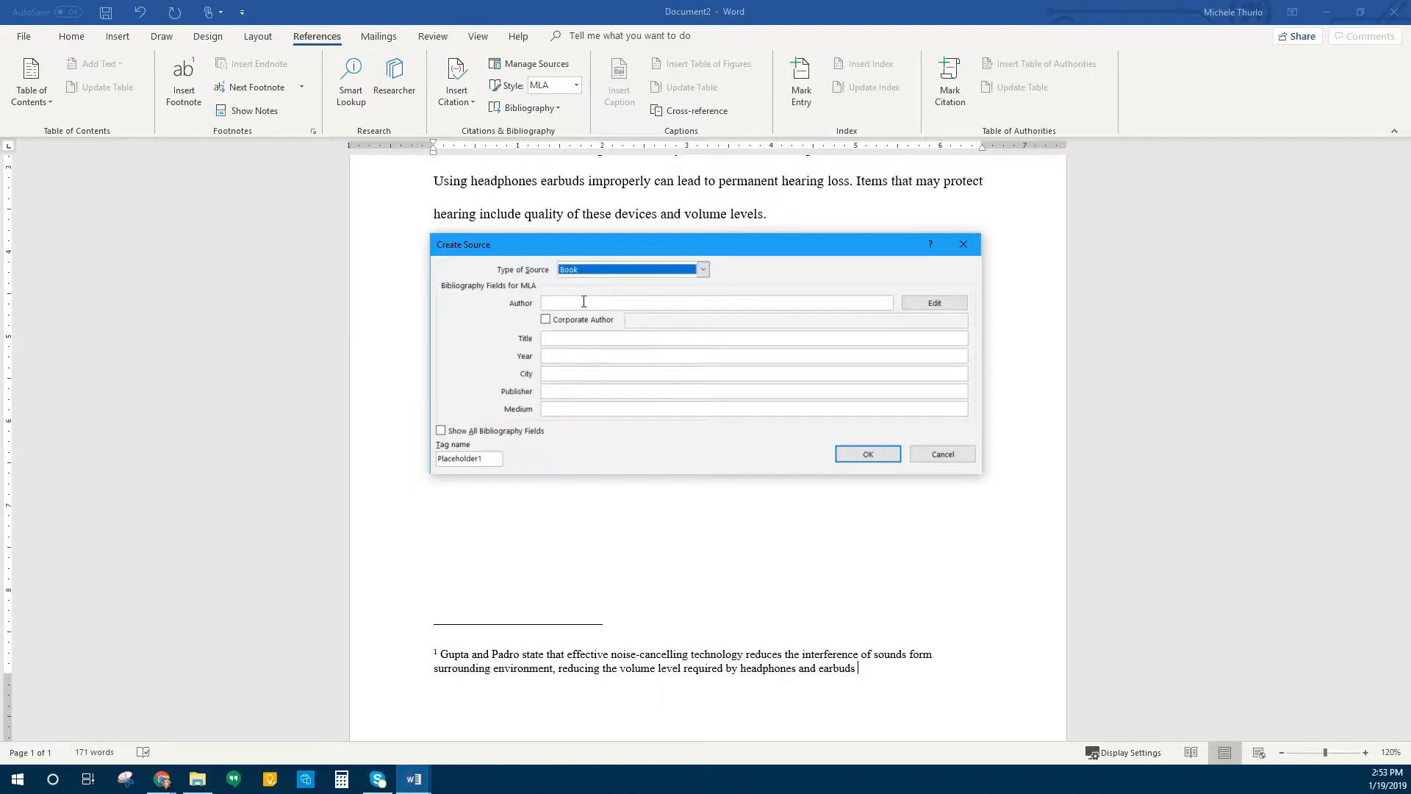
Add the book's first author to the source's author names, entering the last, first and middle names.
{"action": "left_click", "coordinate": [583, 303]}
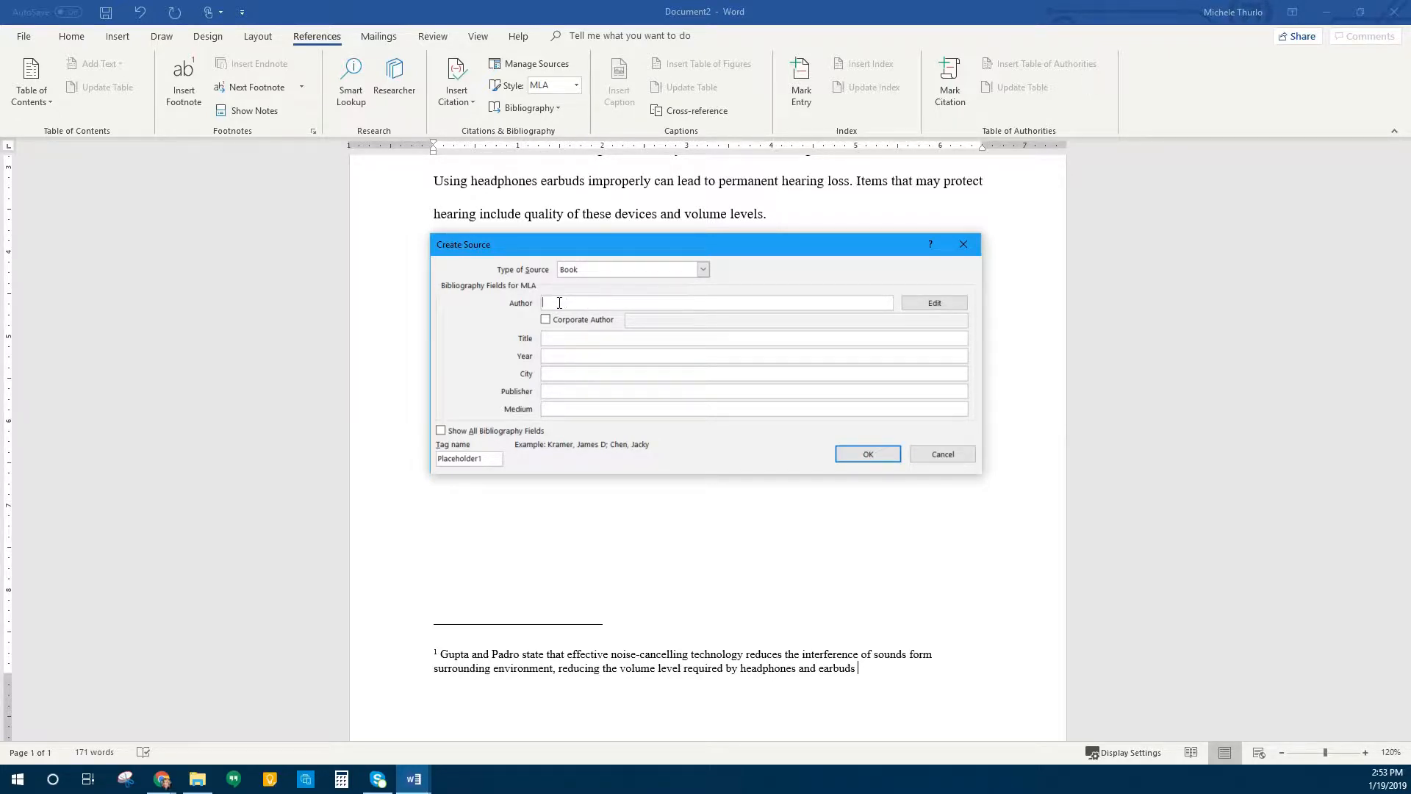
{"action": "left_click", "coordinate": [955, 307]}
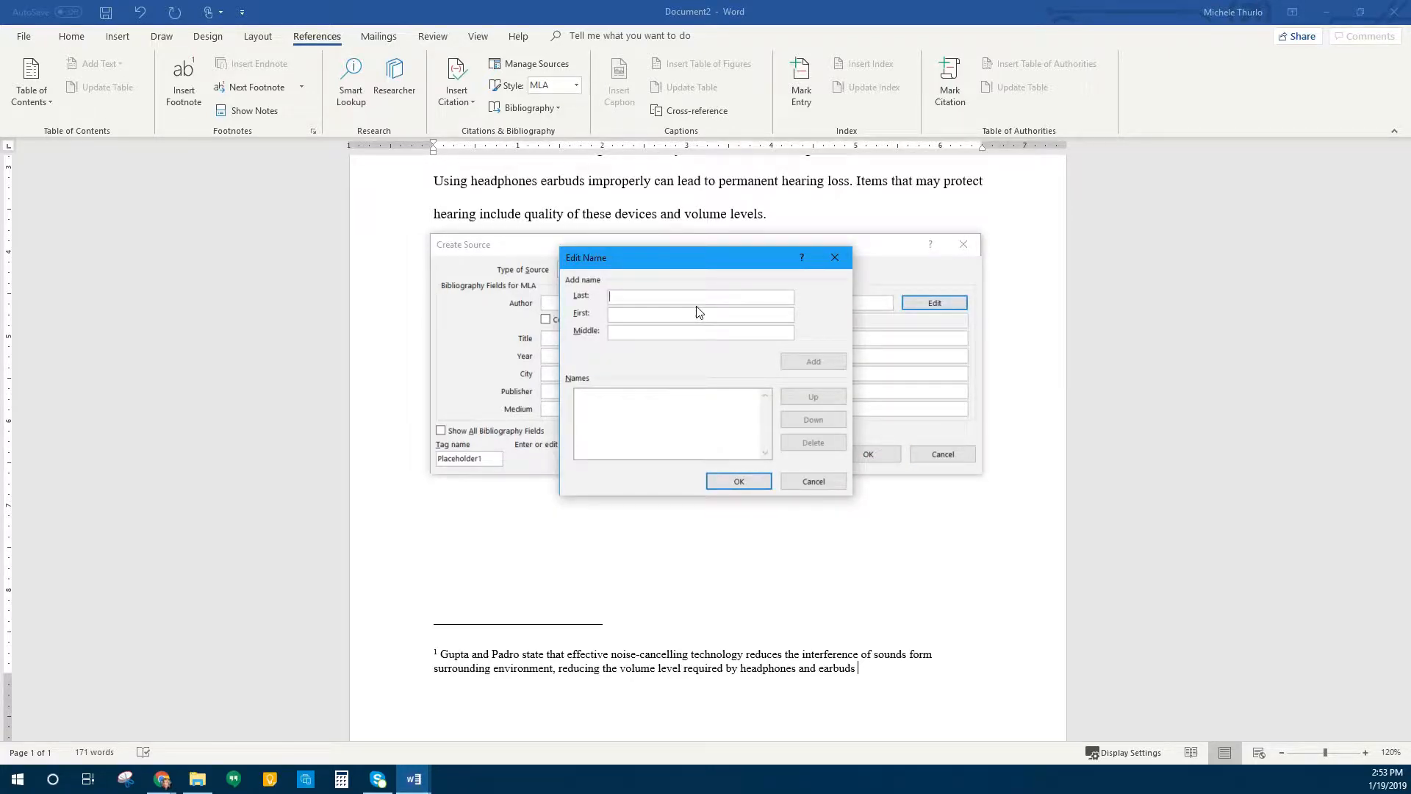
{"action": "type", "text": "Gupta"}
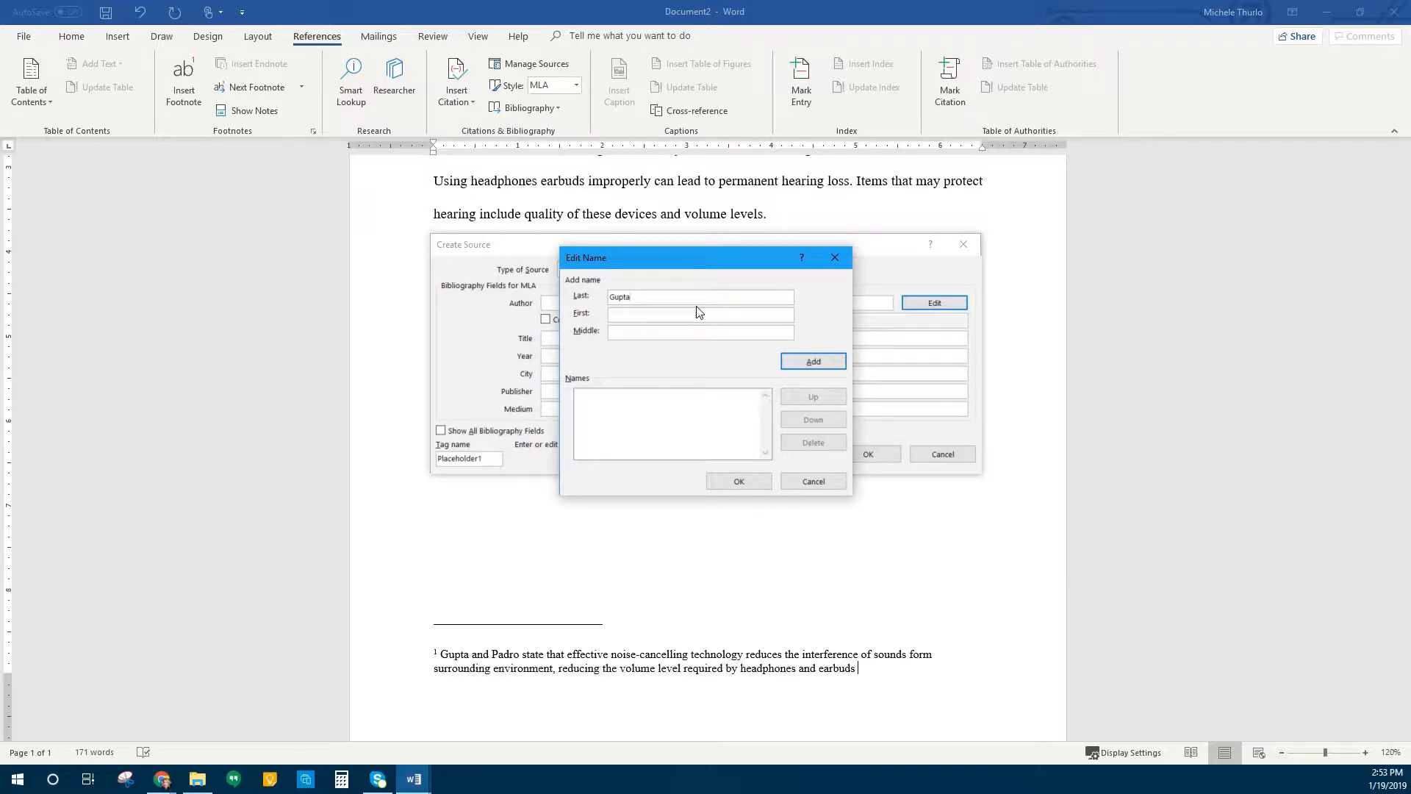
{"action": "key", "text": "Tab"}
{"action": "type", "text": "Maia"}
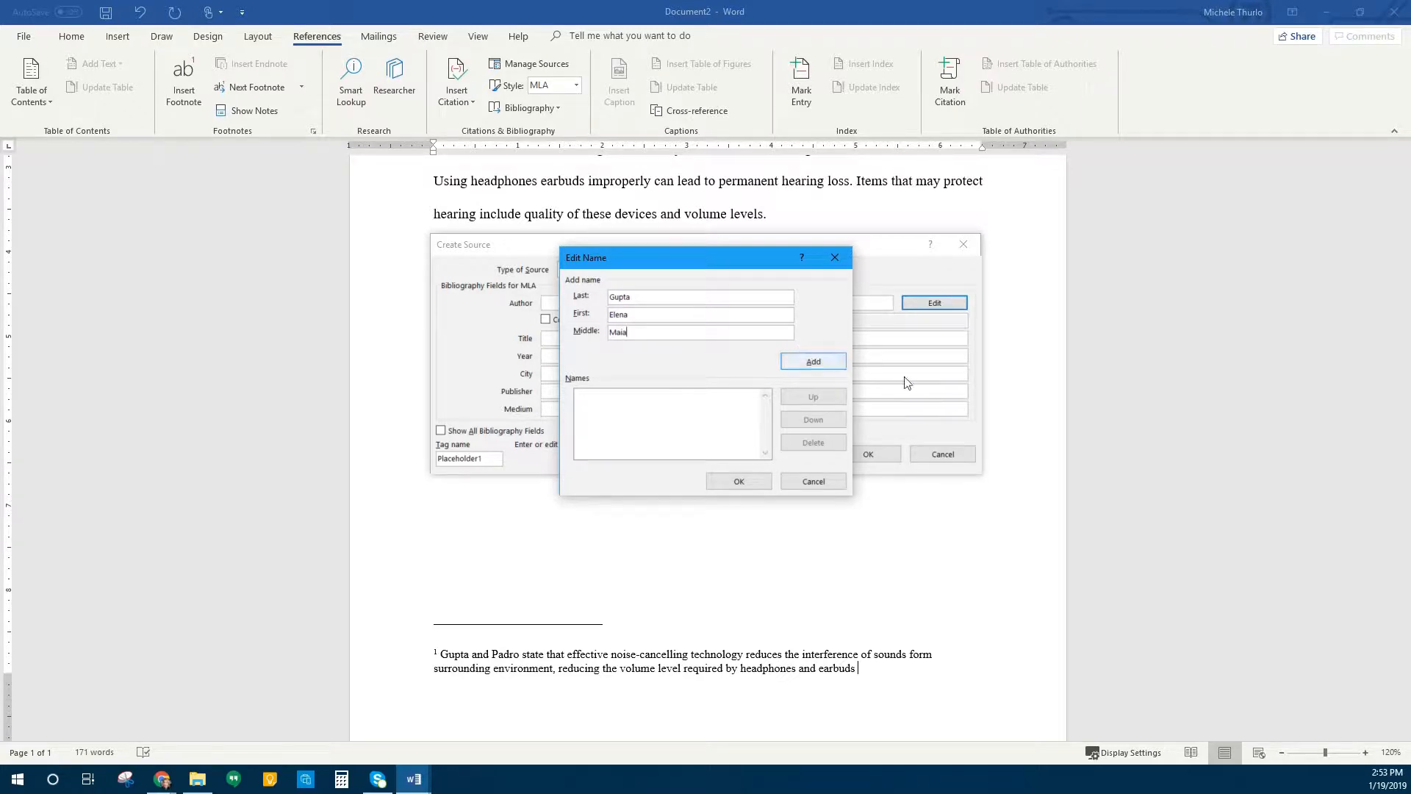
{"action": "left_click", "coordinate": [829, 360]}
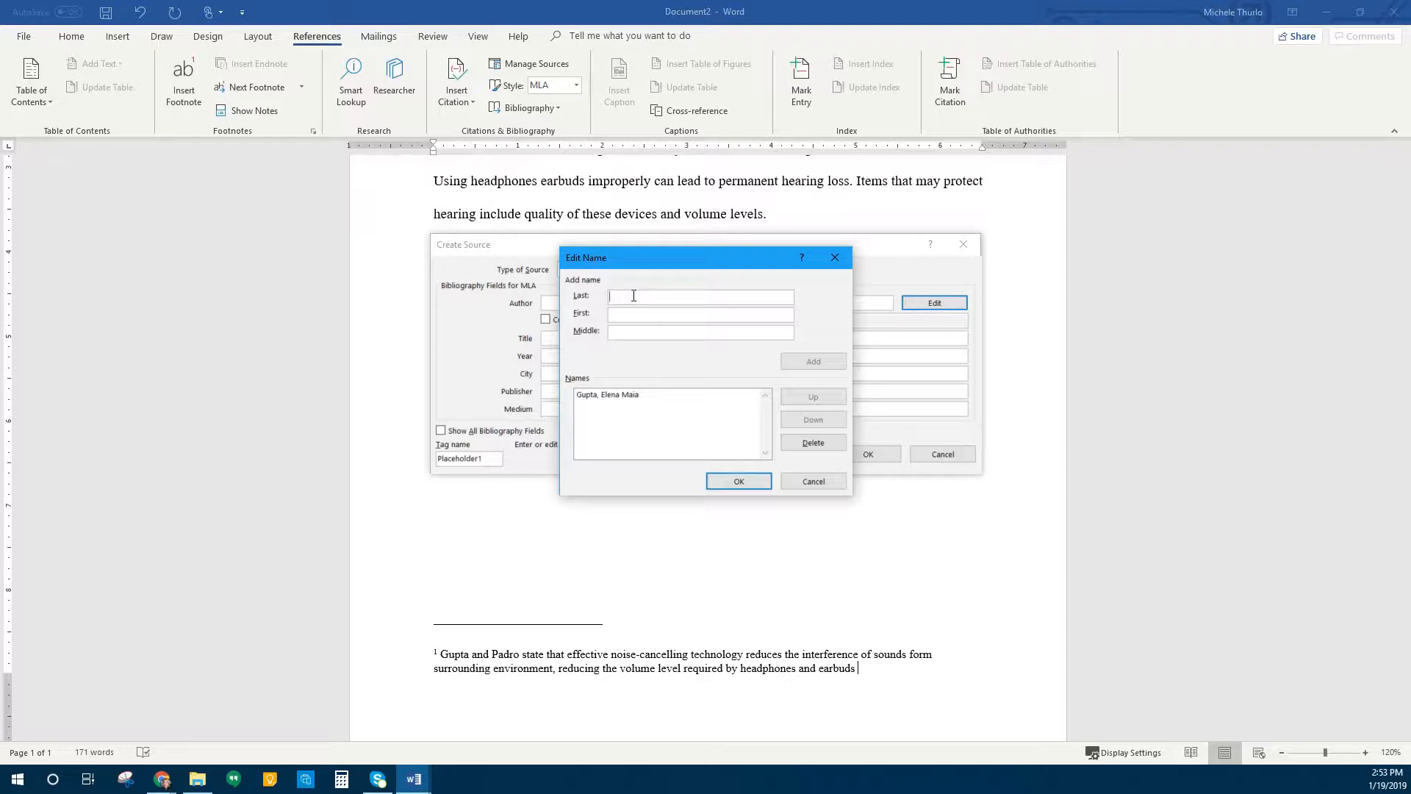
Add the second author's last, first and middle names to the source and confirm the author list.
{"action": "type", "text": "Padro"}
{"action": "type", "text": "D"}
{"action": "type", "text": "Adelber"}
{"action": "type", "text": "Luis"}
{"action": "key", "text": "Return"}
{"action": "left_click", "coordinate": [738, 481]}
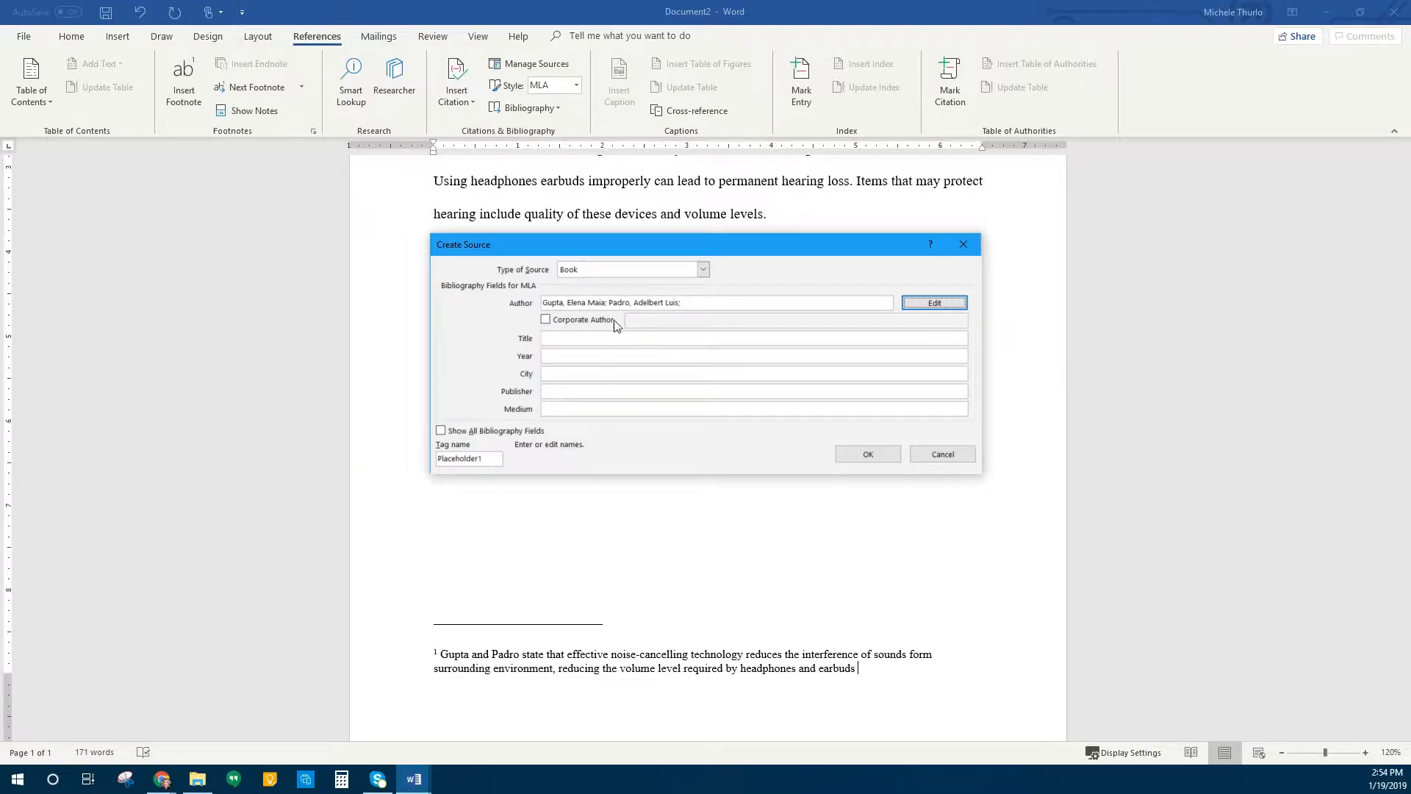
Enter Hearing Protection Methods as the source's title, 2017 as the year and Orlando as the city.
{"action": "left_click", "coordinate": [567, 337]}
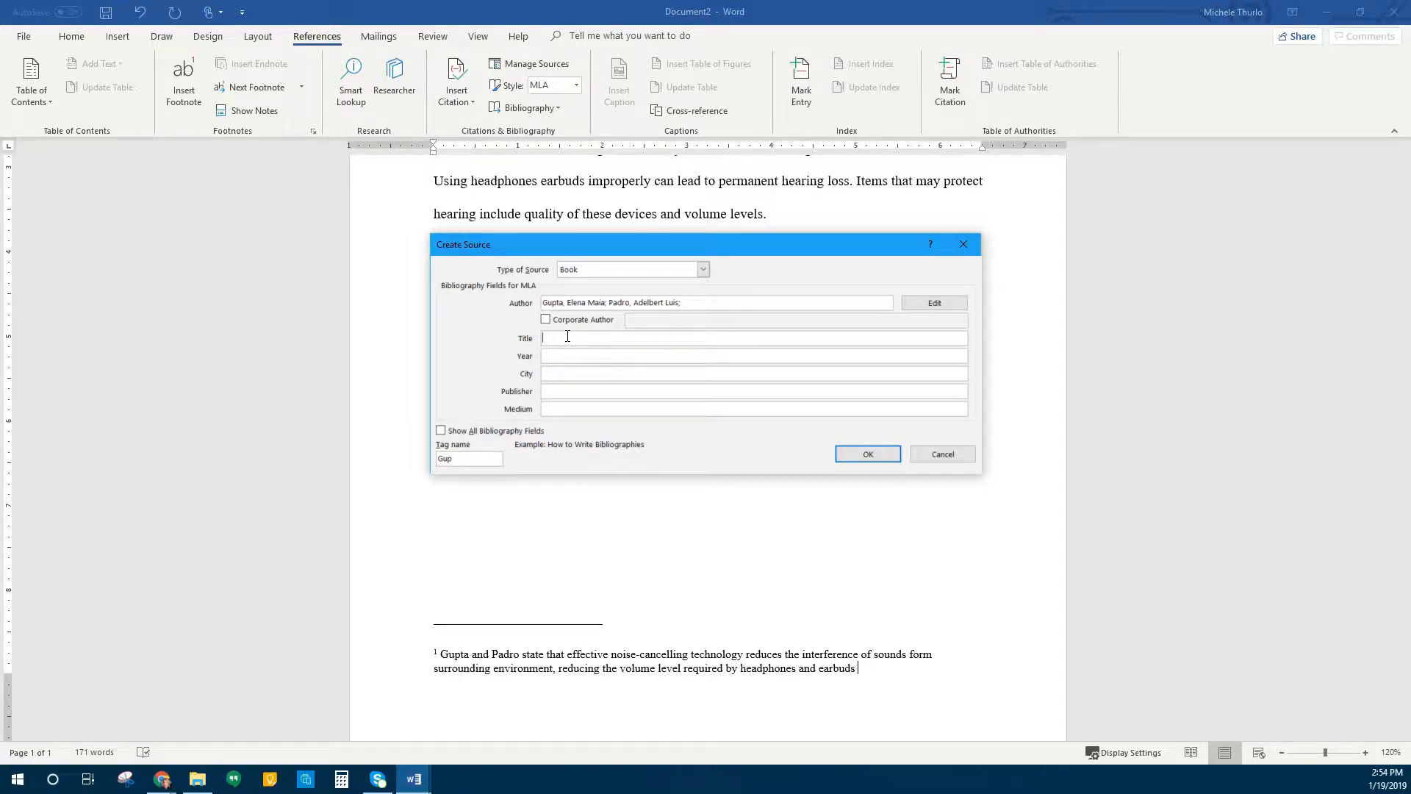
{"action": "type", "text": "Hearing Protection Methods"}
{"action": "key", "text": "Tab"}
{"action": "type", "text": "2017"}
{"action": "key", "text": "Tab"}
{"action": "key", "text": "Tab"}
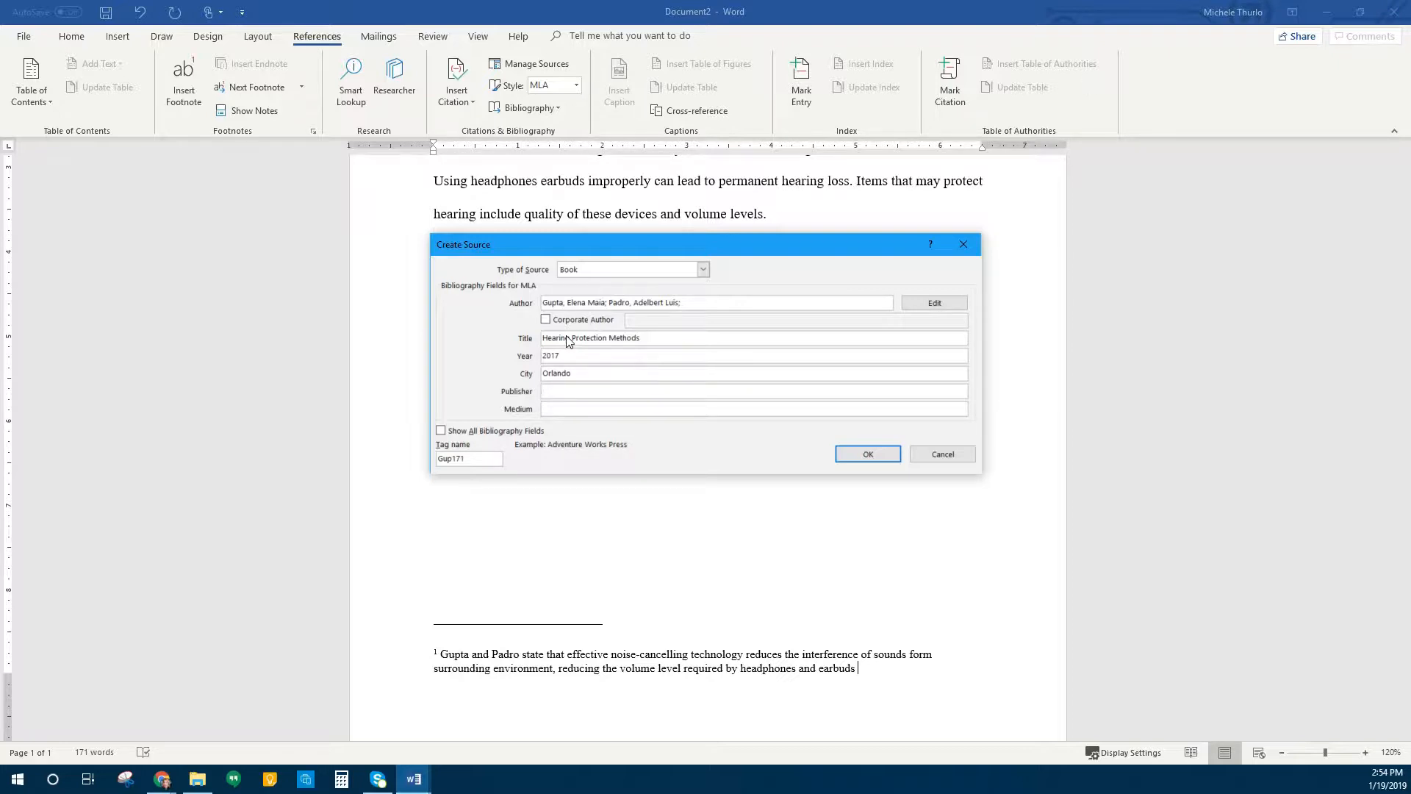
Complete the source with publisher Plam Press and medium Print, show all bibliography fields, and insert its citation in the footnote.
{"action": "type", "text": "Plam Press"}
{"action": "key", "text": "Tab"}
{"action": "type", "text": "Print"}
{"action": "left_click", "coordinate": [441, 433]}
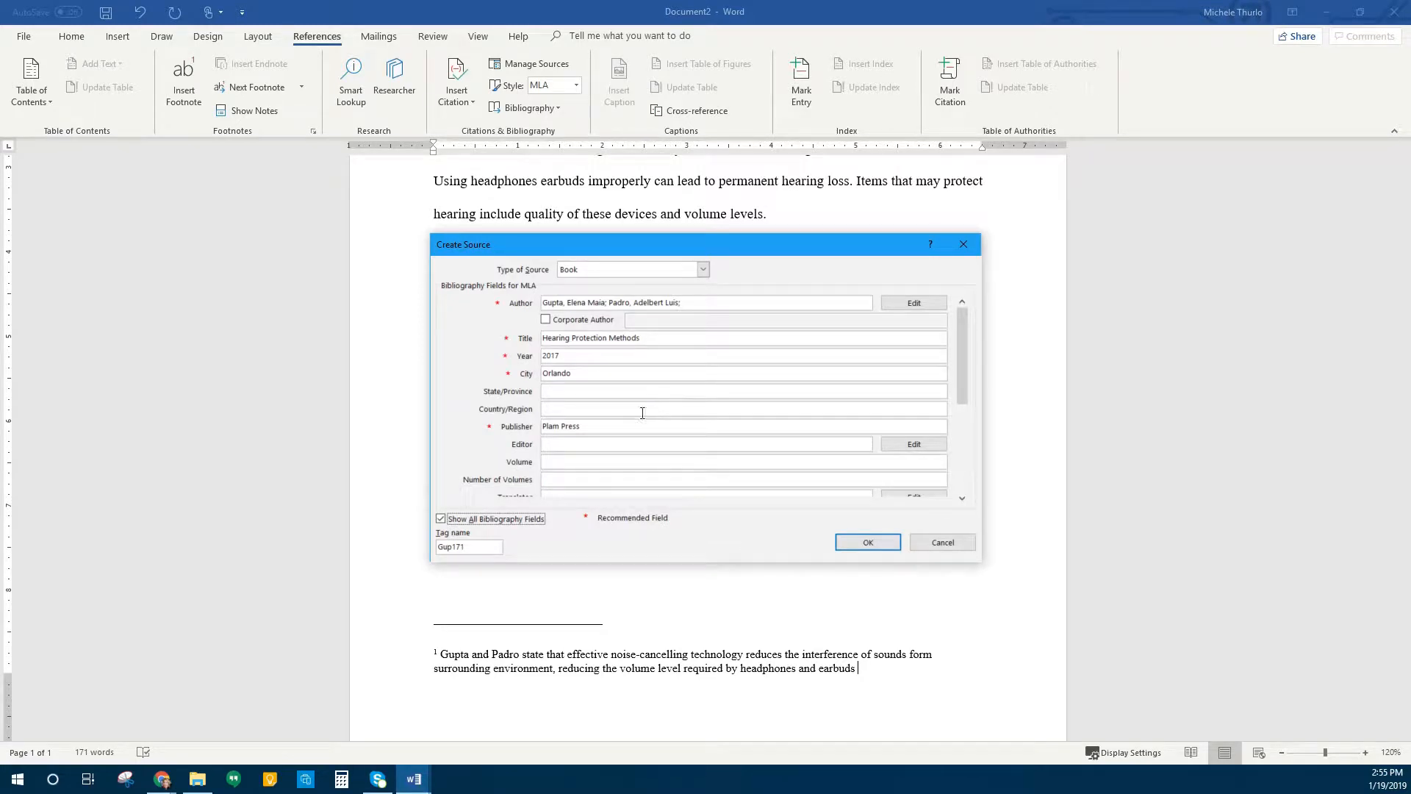
{"action": "mouse_move", "coordinate": [965, 370]}
{"action": "left_mouse_down"}
{"action": "mouse_move", "coordinate": [955, 438]}
{"action": "mouse_move", "coordinate": [961, 367]}
{"action": "left_mouse_up"}
{"action": "left_click", "coordinate": [890, 544]}
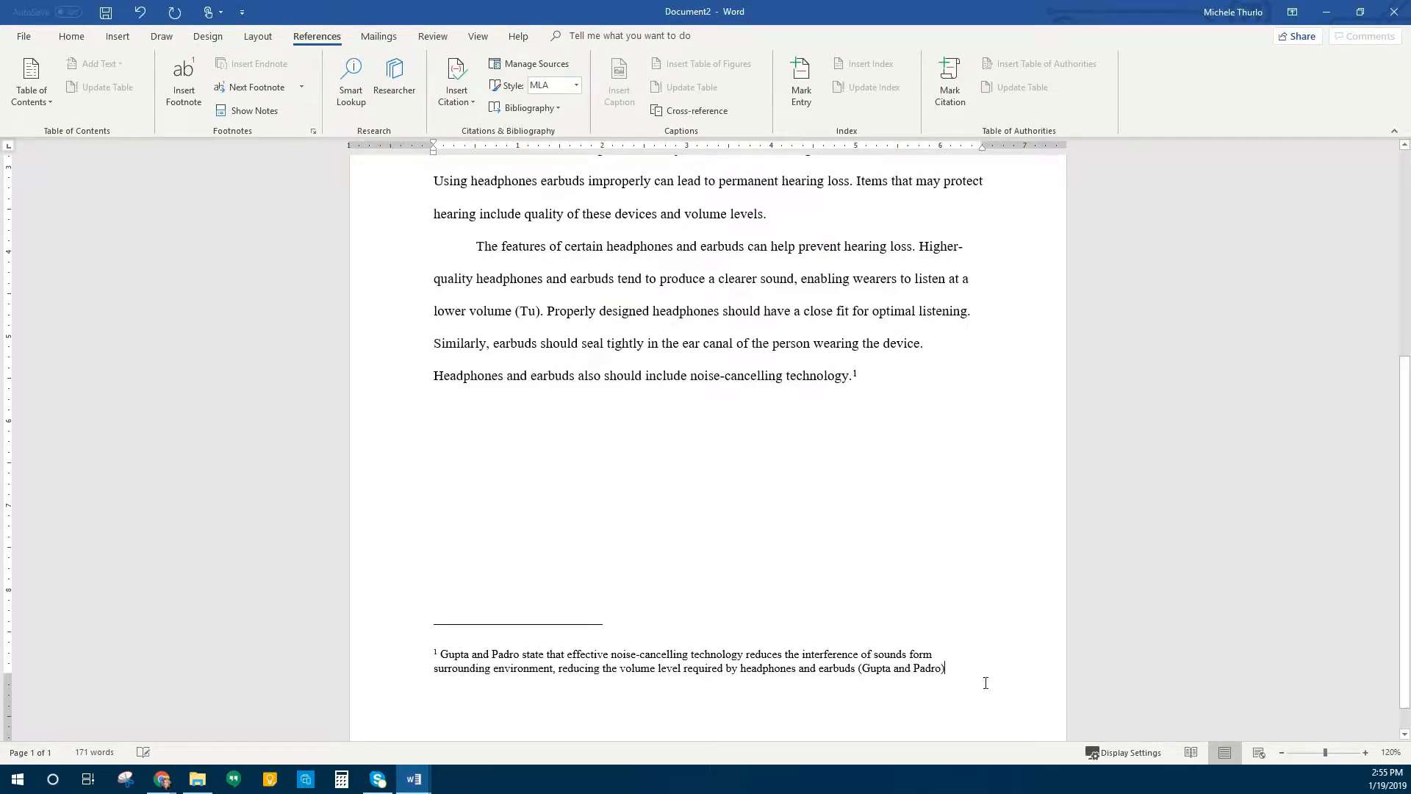
End the footnote with a period and edit its citation to show pages 75-78, suppressing author, year and title.
{"action": "type", "text": "."}
{"action": "left_click", "coordinate": [919, 668]}
{"action": "right_click", "coordinate": [919, 669]}
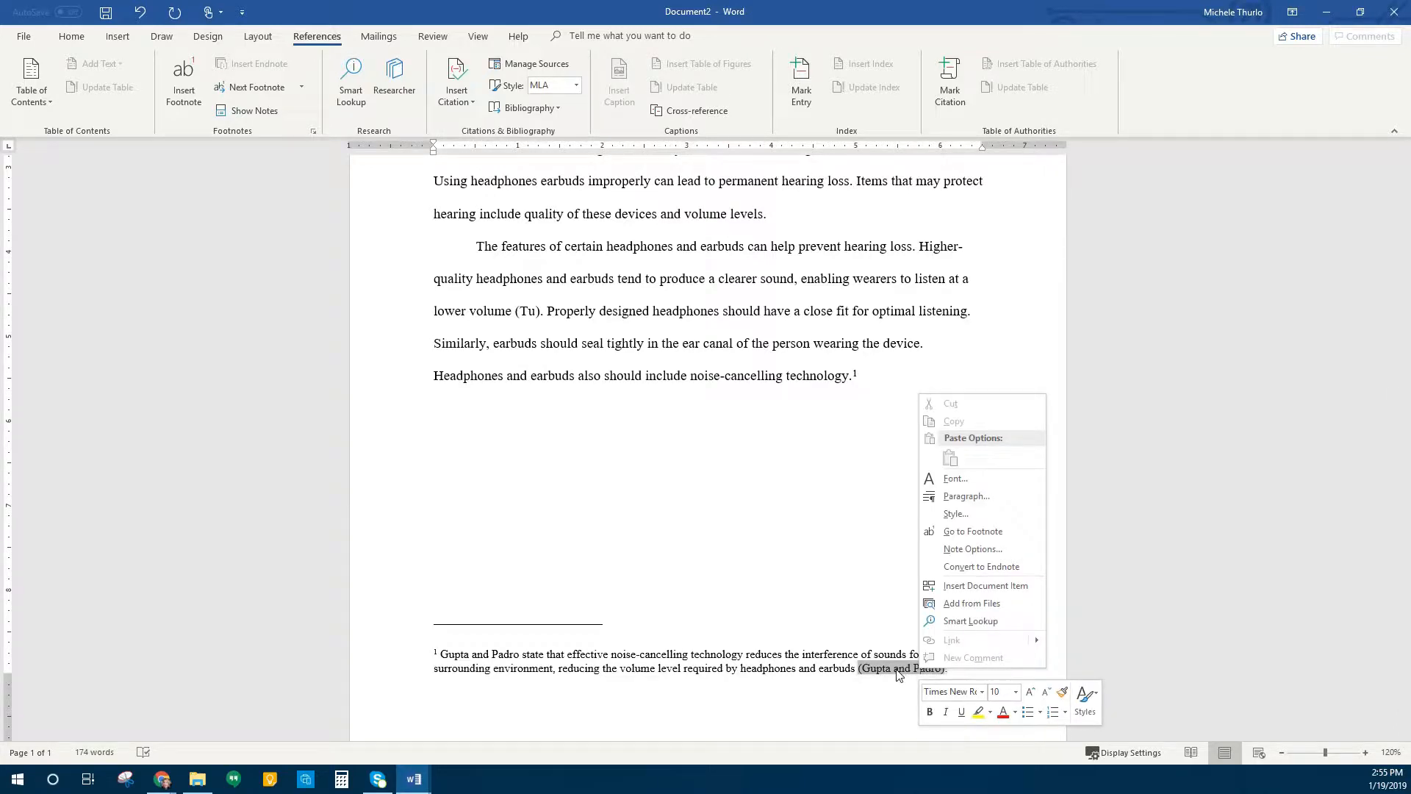
{"action": "left_click", "coordinate": [898, 674]}
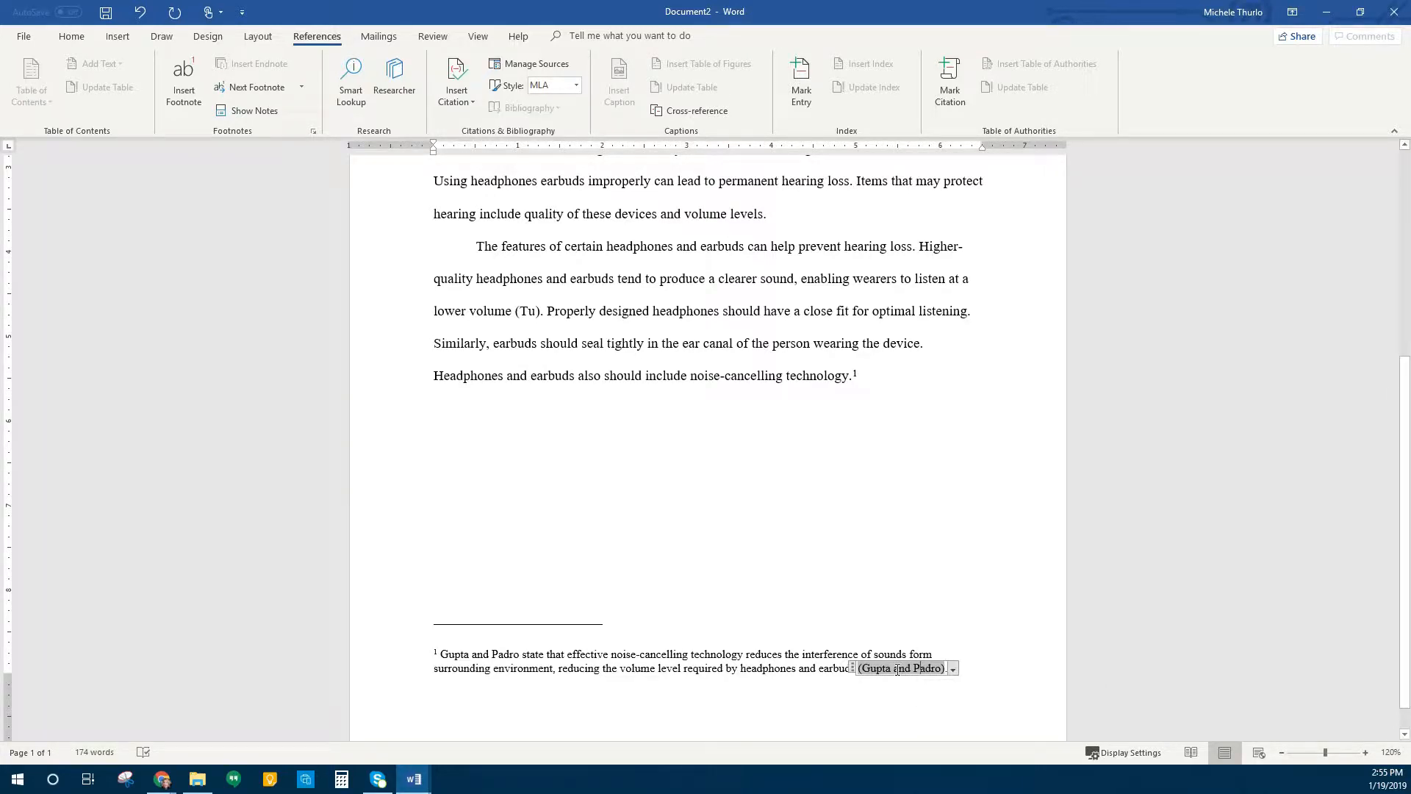
{"action": "left_click", "coordinate": [954, 668]}
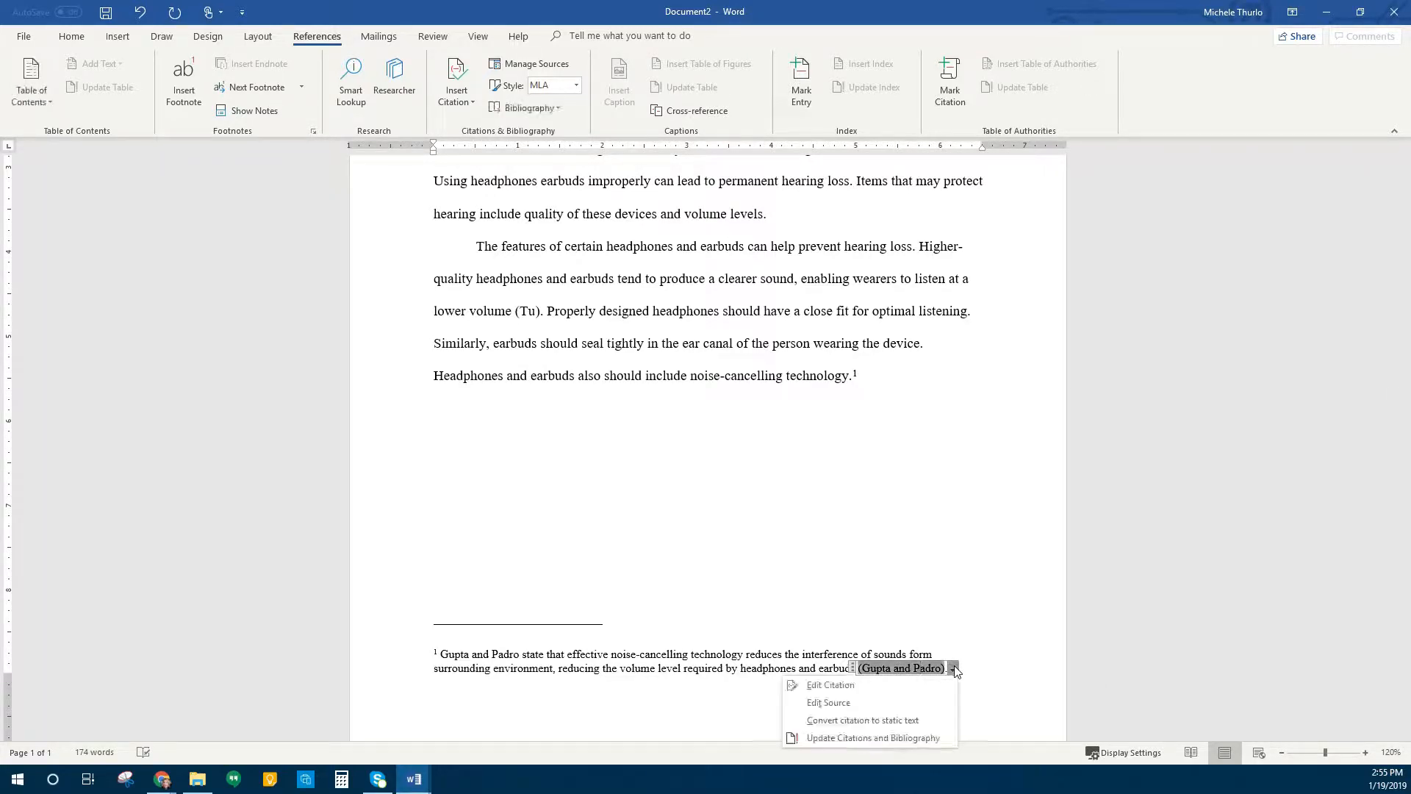
{"action": "left_click", "coordinate": [867, 684]}
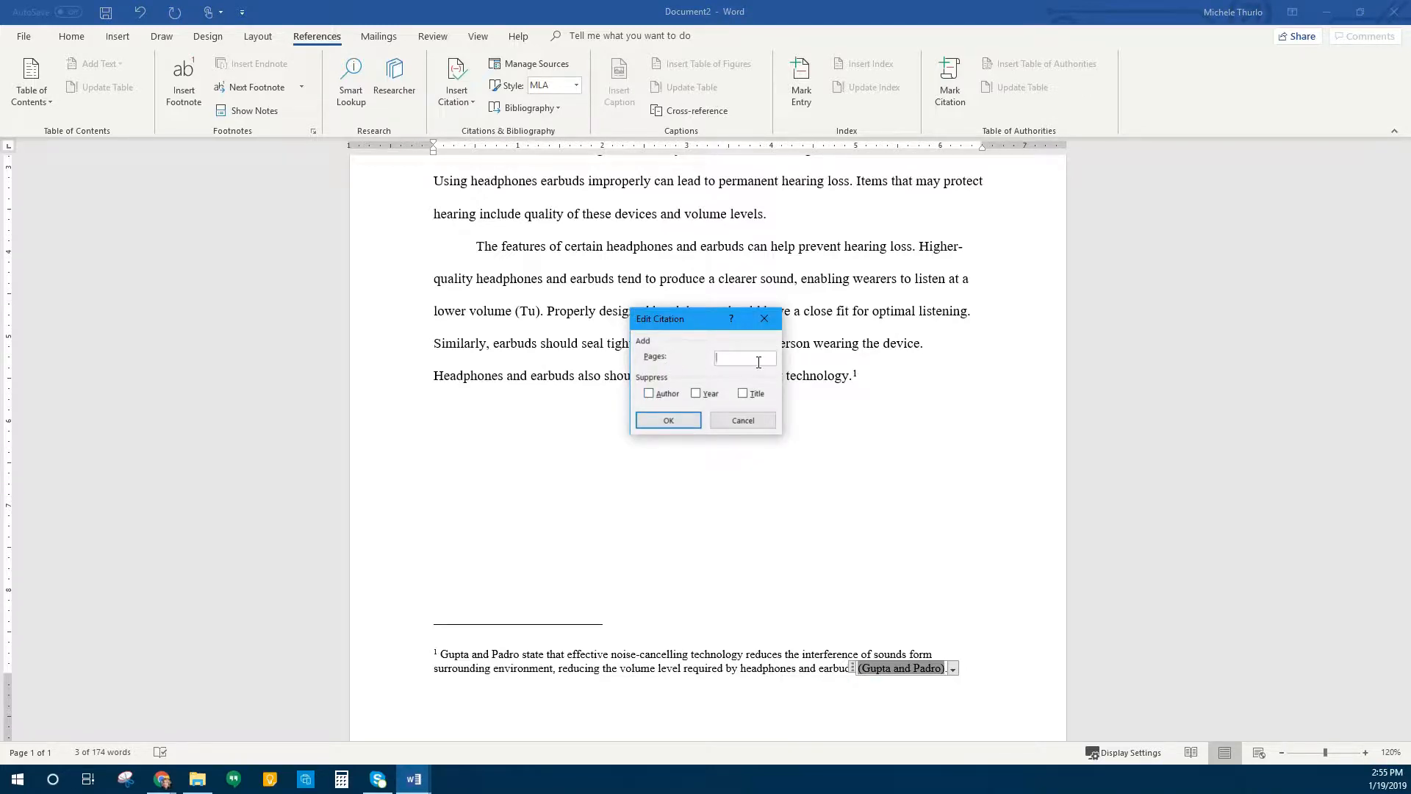
{"action": "type", "text": "75-78"}
{"action": "left_click", "coordinate": [648, 394]}
{"action": "left_click", "coordinate": [694, 397]}
{"action": "left_click", "coordinate": [757, 396]}
{"action": "left_click", "coordinate": [671, 420]}
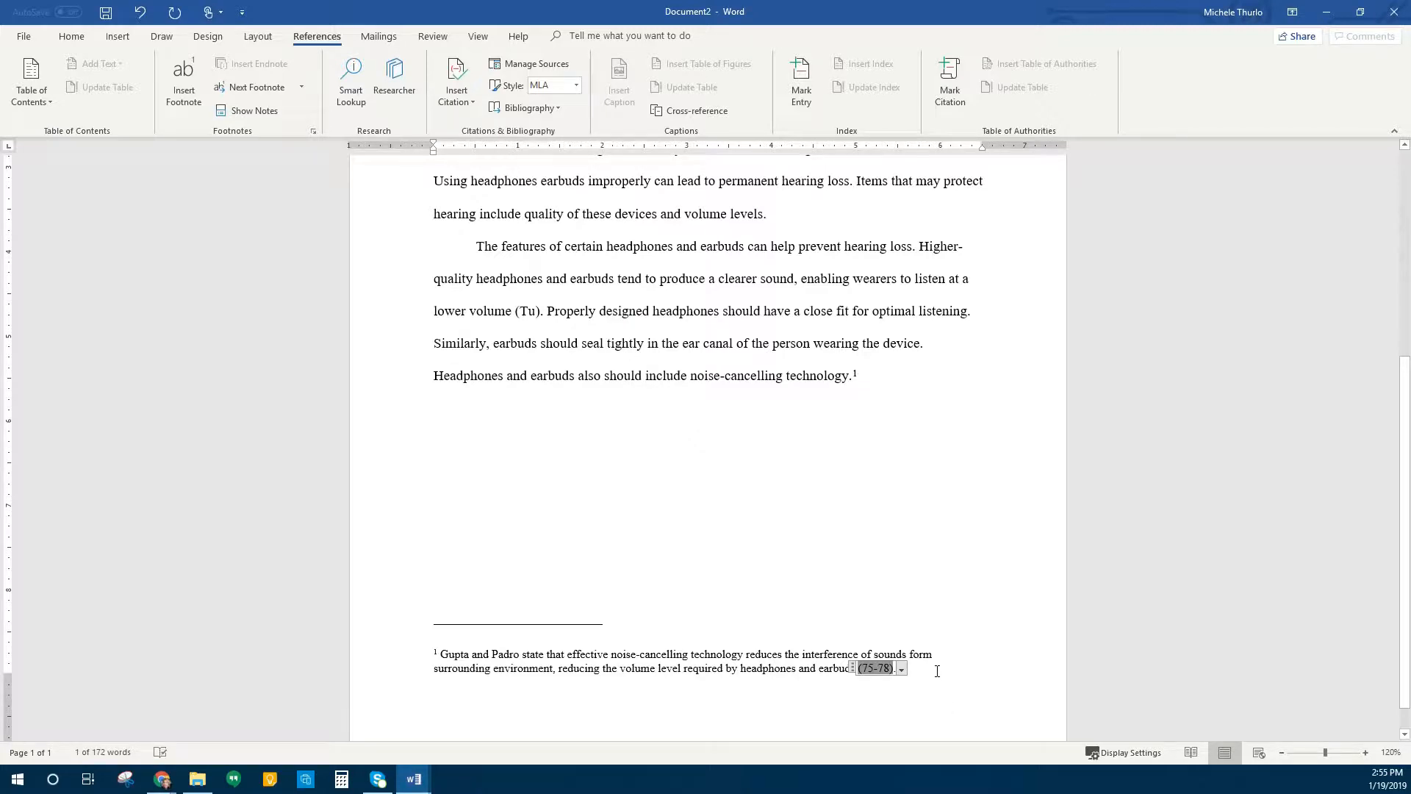
{"action": "left_click", "coordinate": [943, 670]}
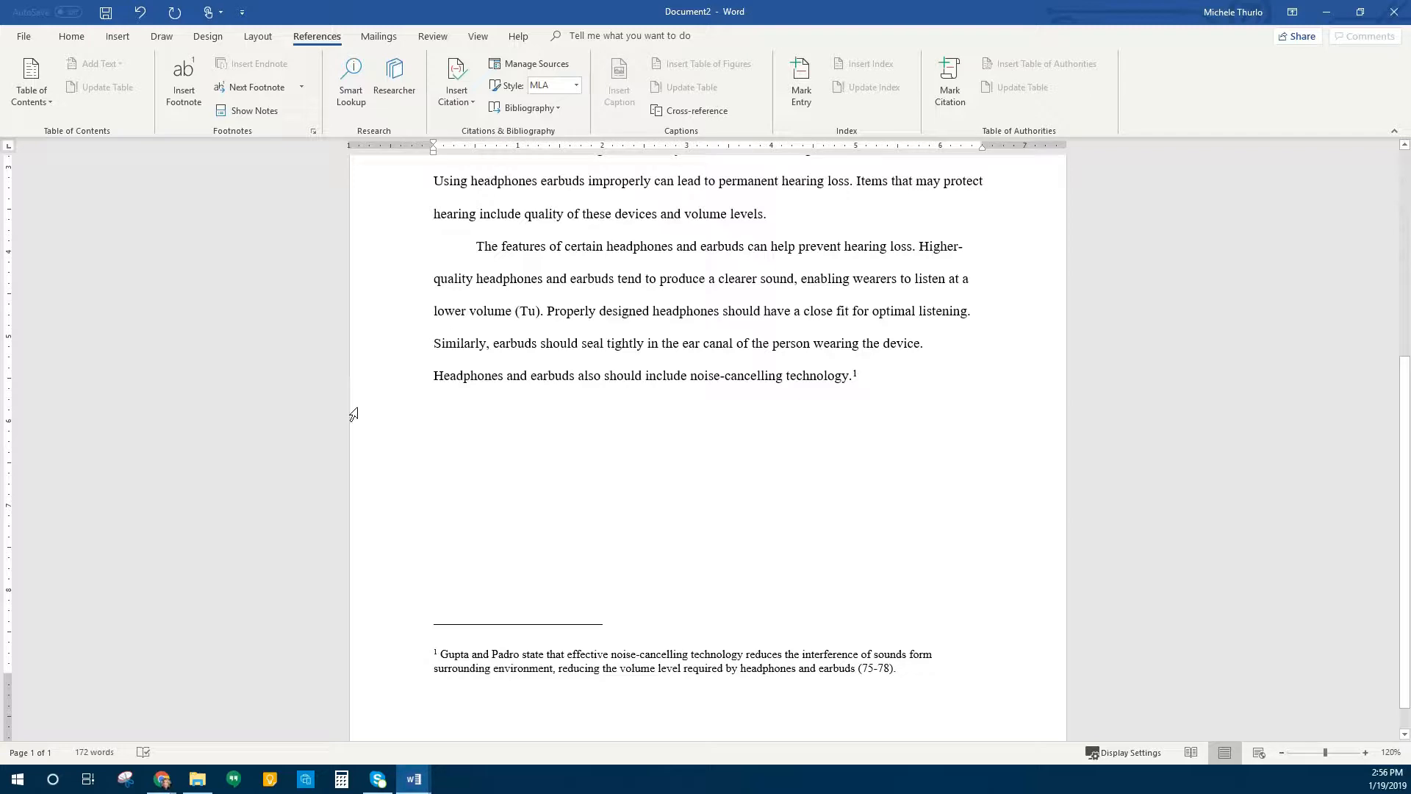
Create a new style from the selected footnote text, named with the writer's surname plus "MLA Footnote", and set its font size to 12.
{"action": "left_click", "coordinate": [76, 38]}
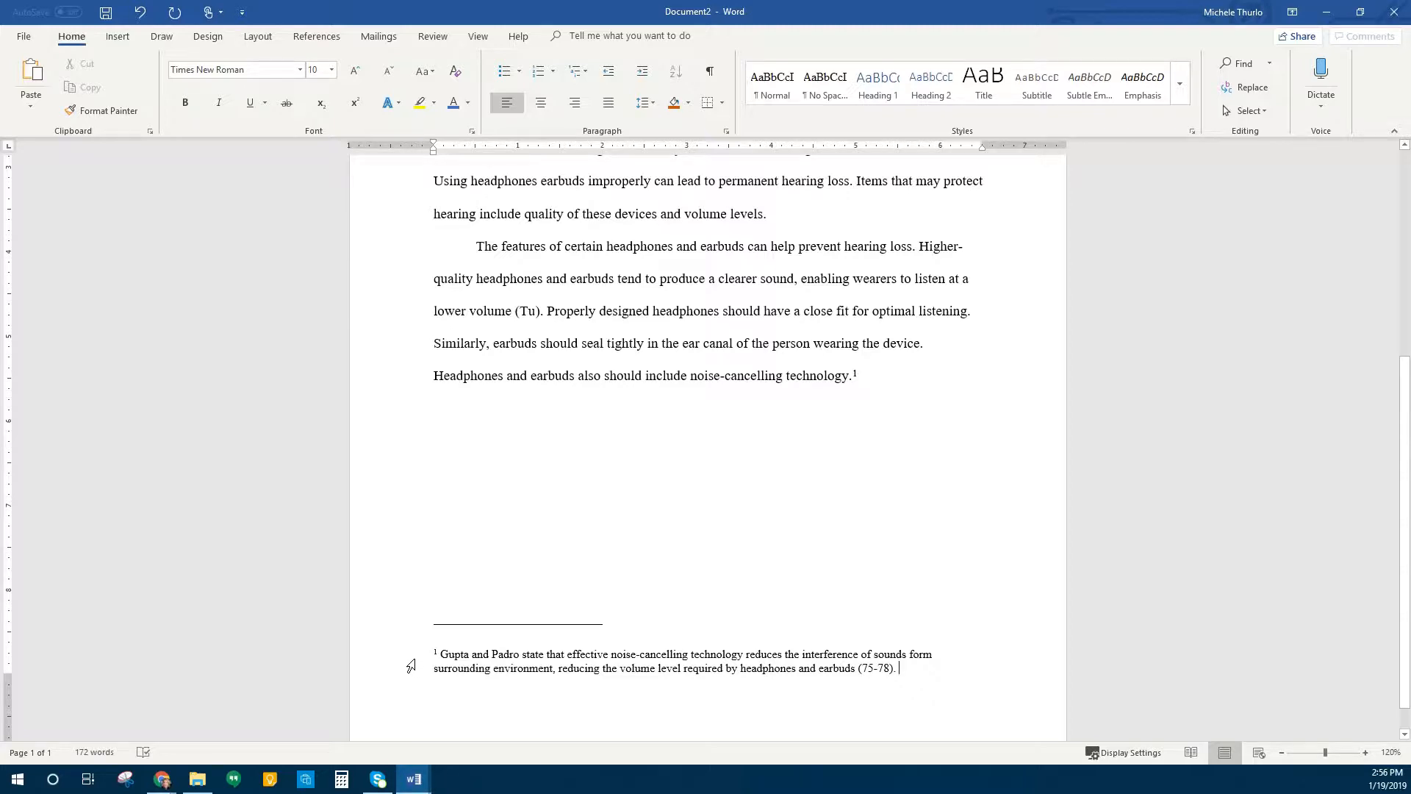
{"action": "left_click_drag", "start_coordinate": [409, 661], "coordinate": [408, 678]}
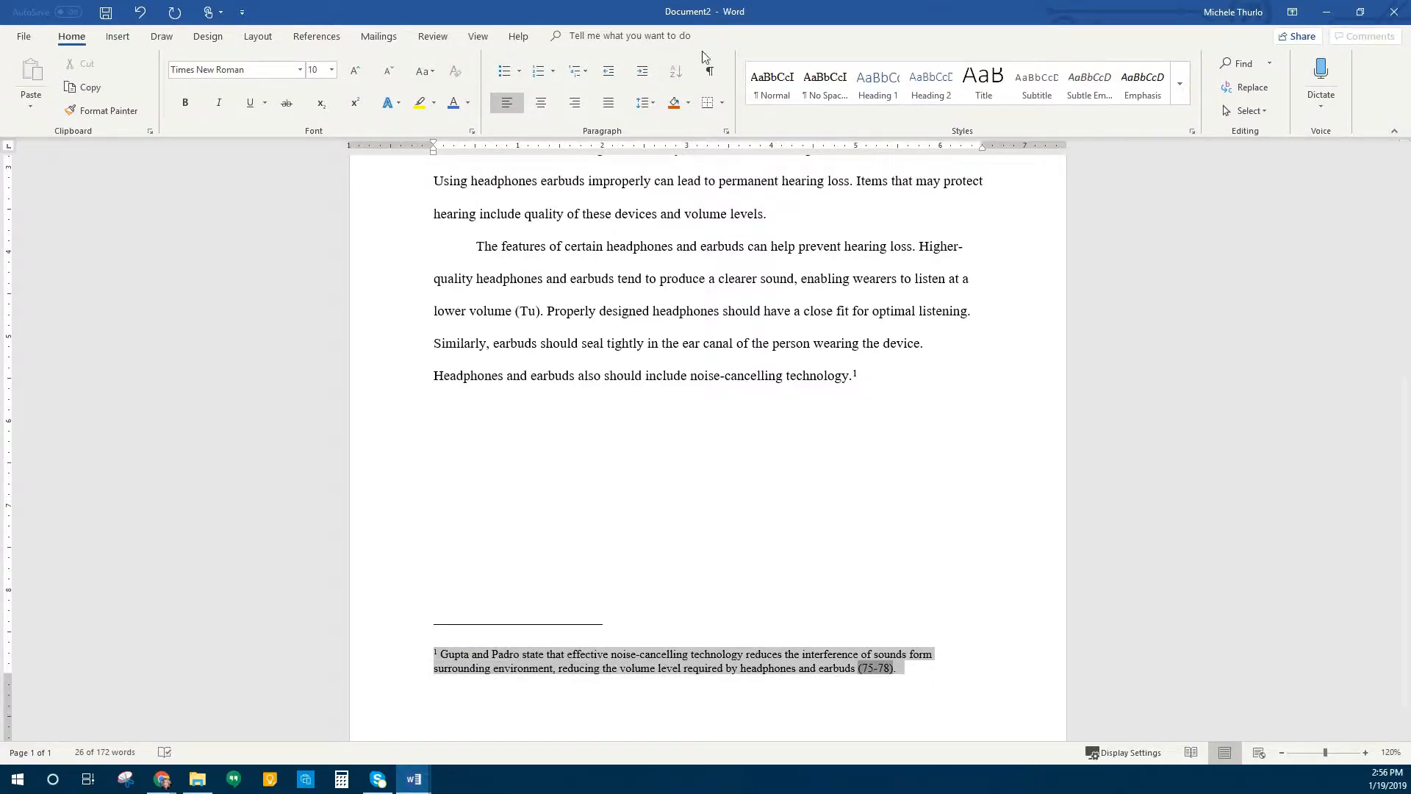
{"action": "right_click", "coordinate": [734, 662]}
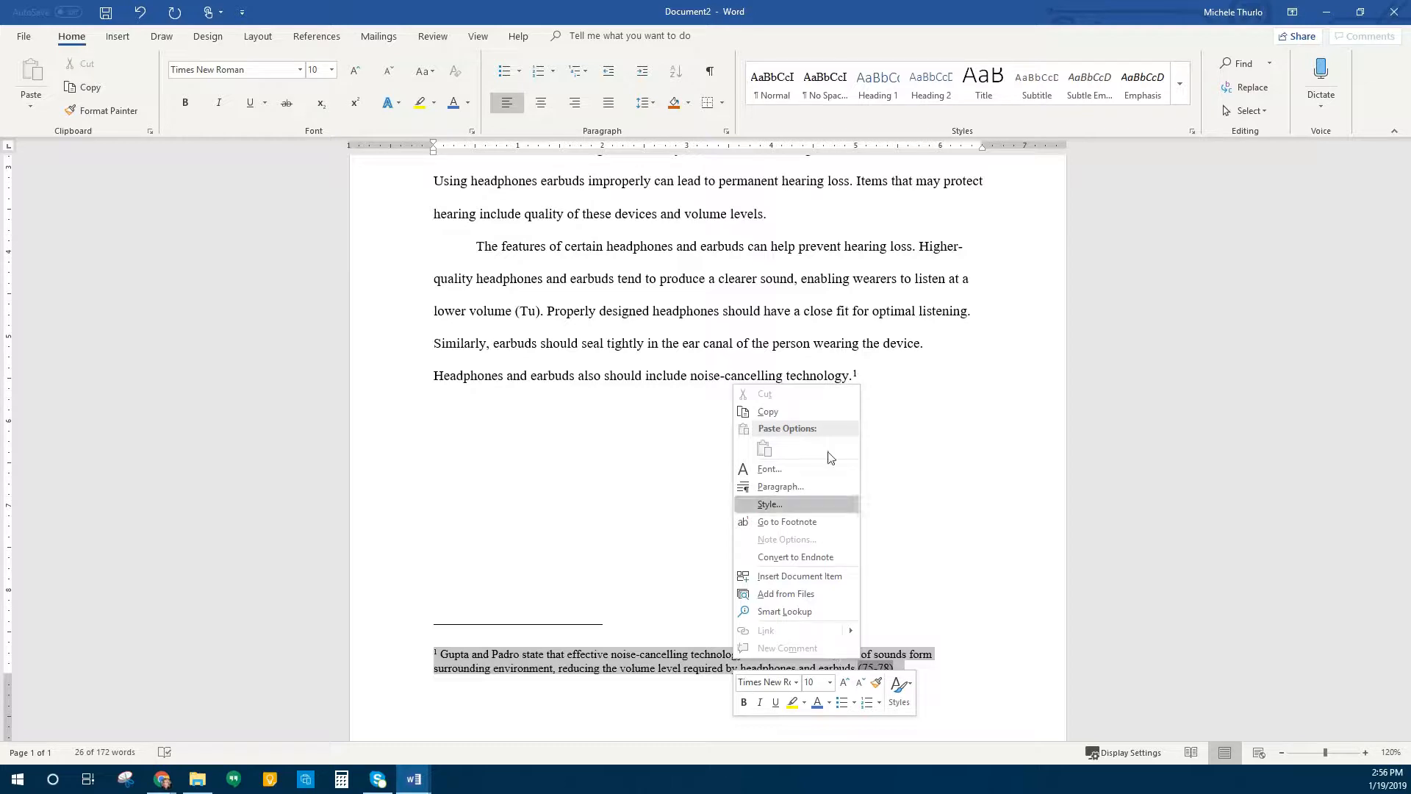
{"action": "left_click", "coordinate": [787, 504]}
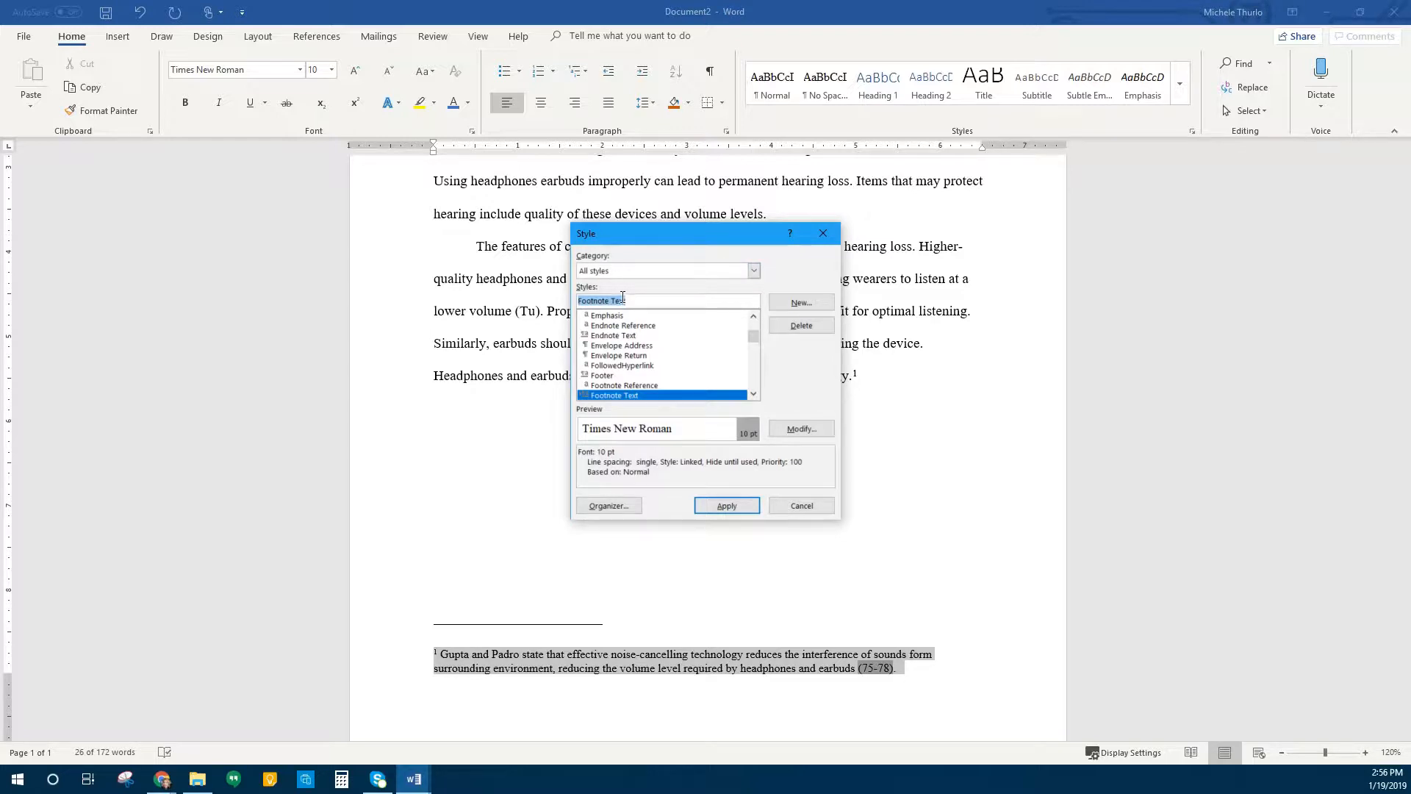
{"action": "left_click", "coordinate": [811, 306]}
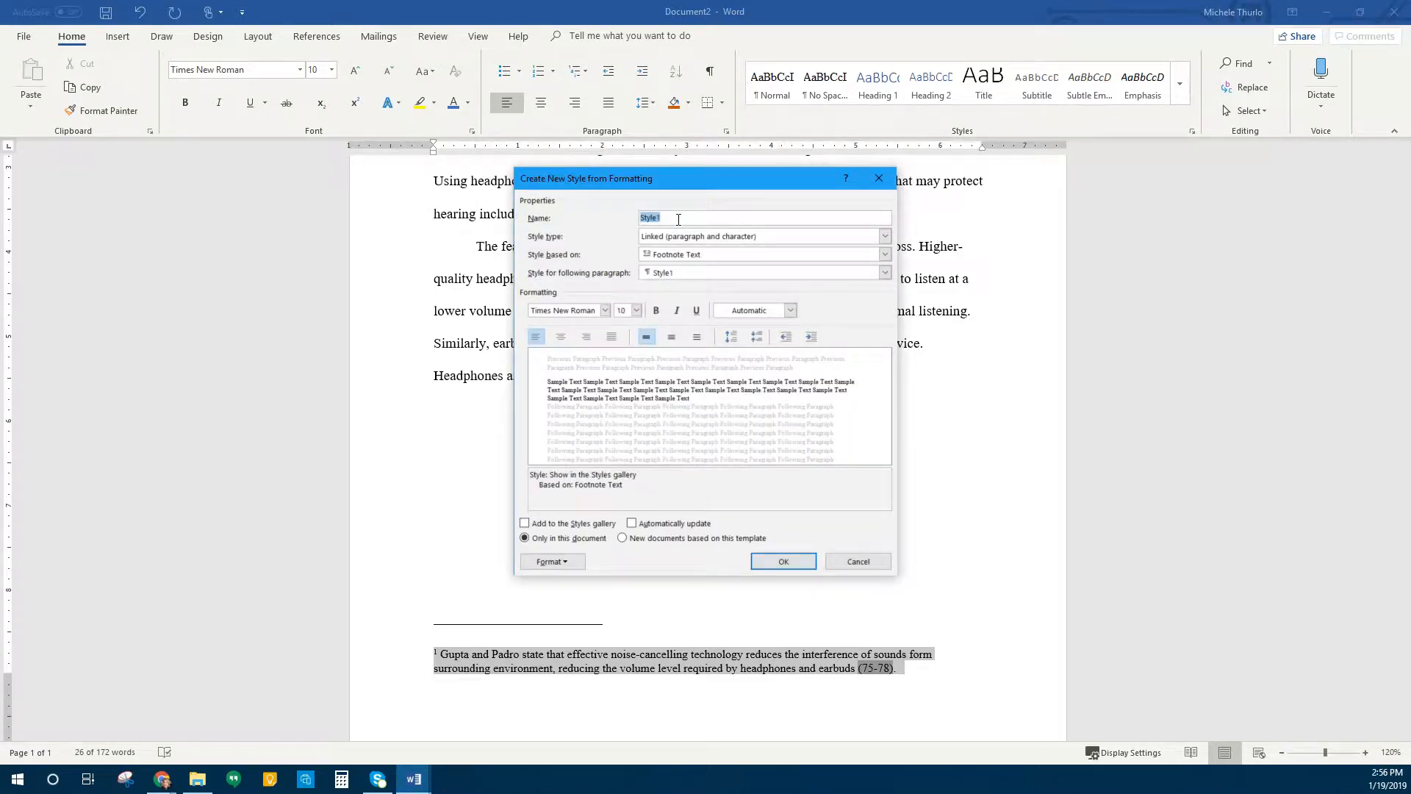
{"action": "type", "text": "Thurlo MLA Footnote"}
{"action": "left_click", "coordinate": [637, 310]}
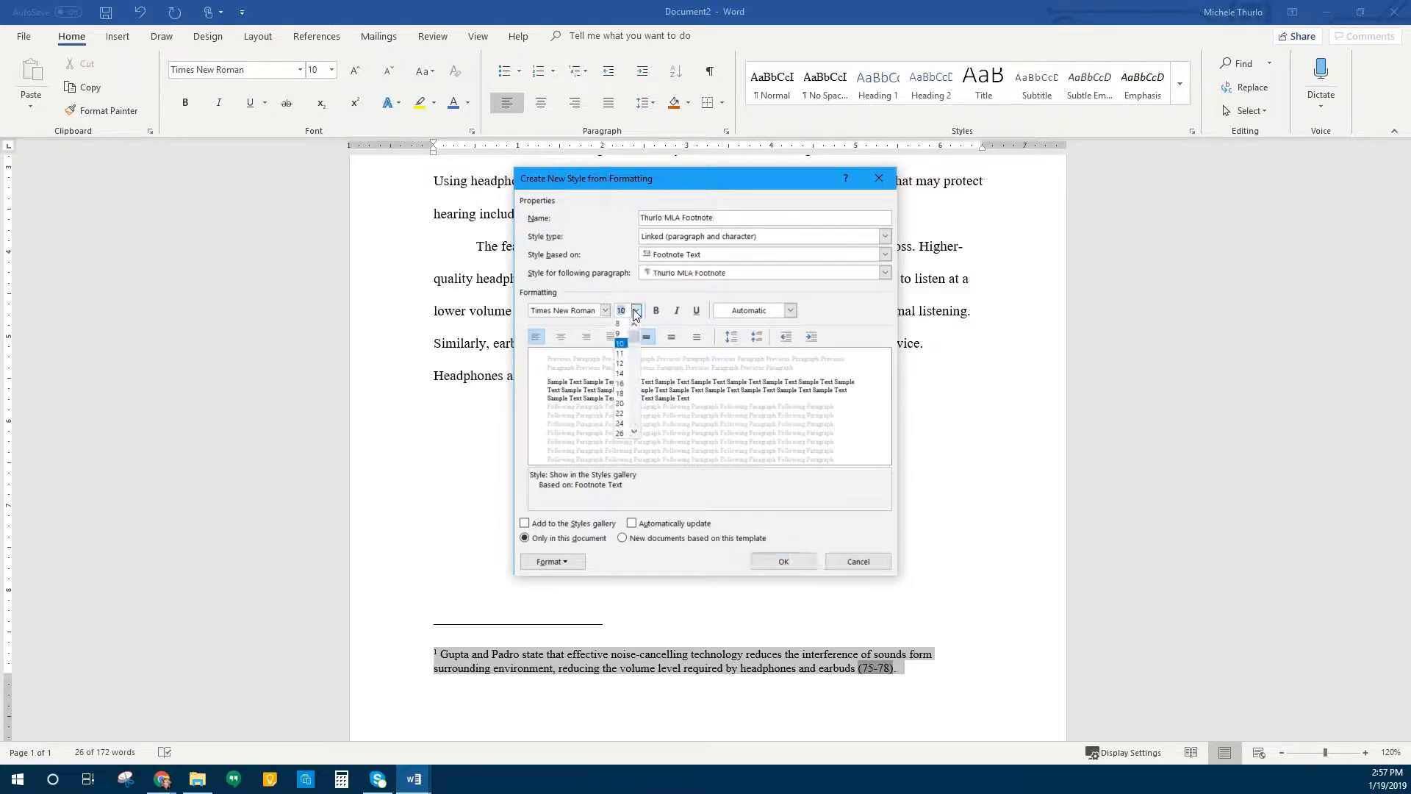
{"action": "left_click", "coordinate": [623, 365]}
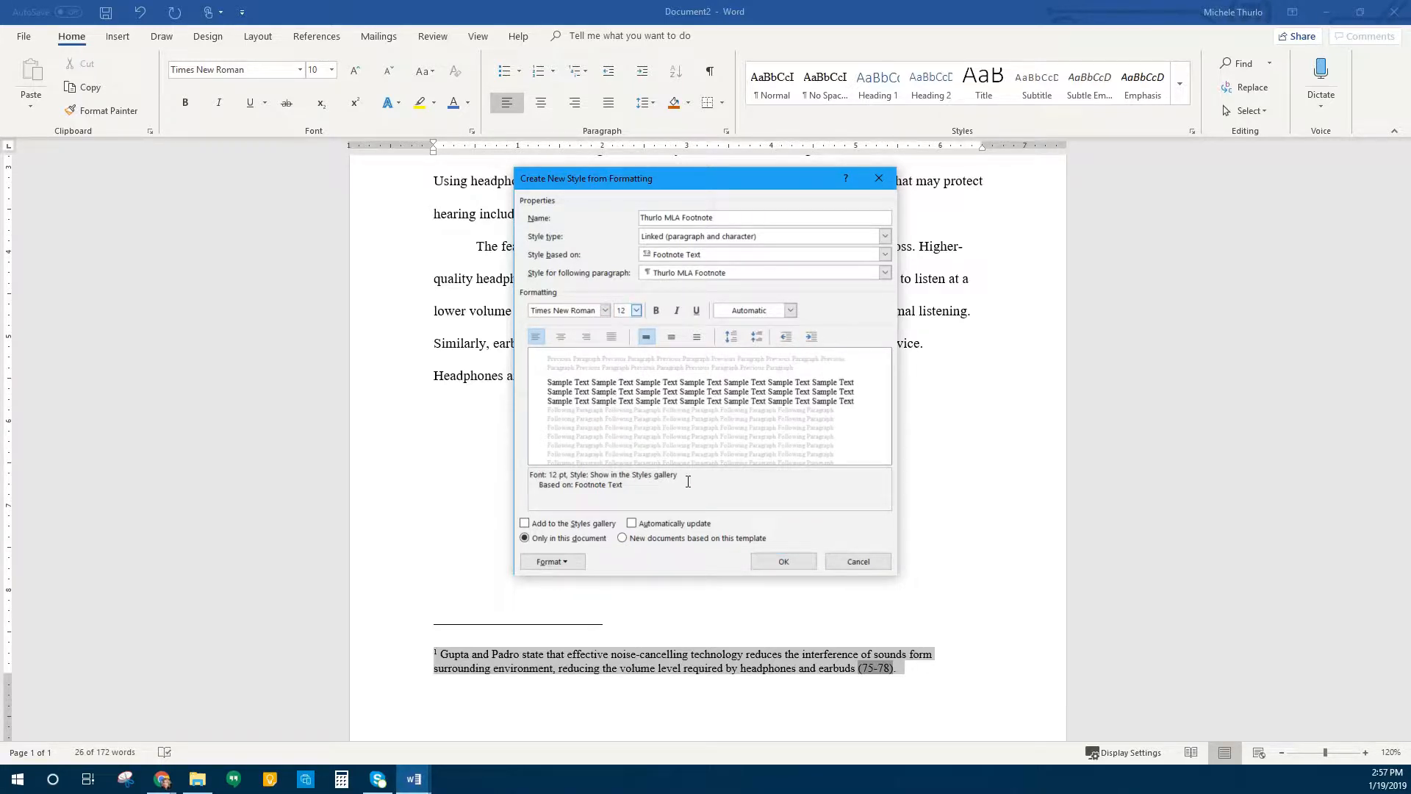
Try 12 pt paragraph spacing before and after in the new footnote style, and remove that spacing again.
{"action": "left_click", "coordinate": [732, 337]}
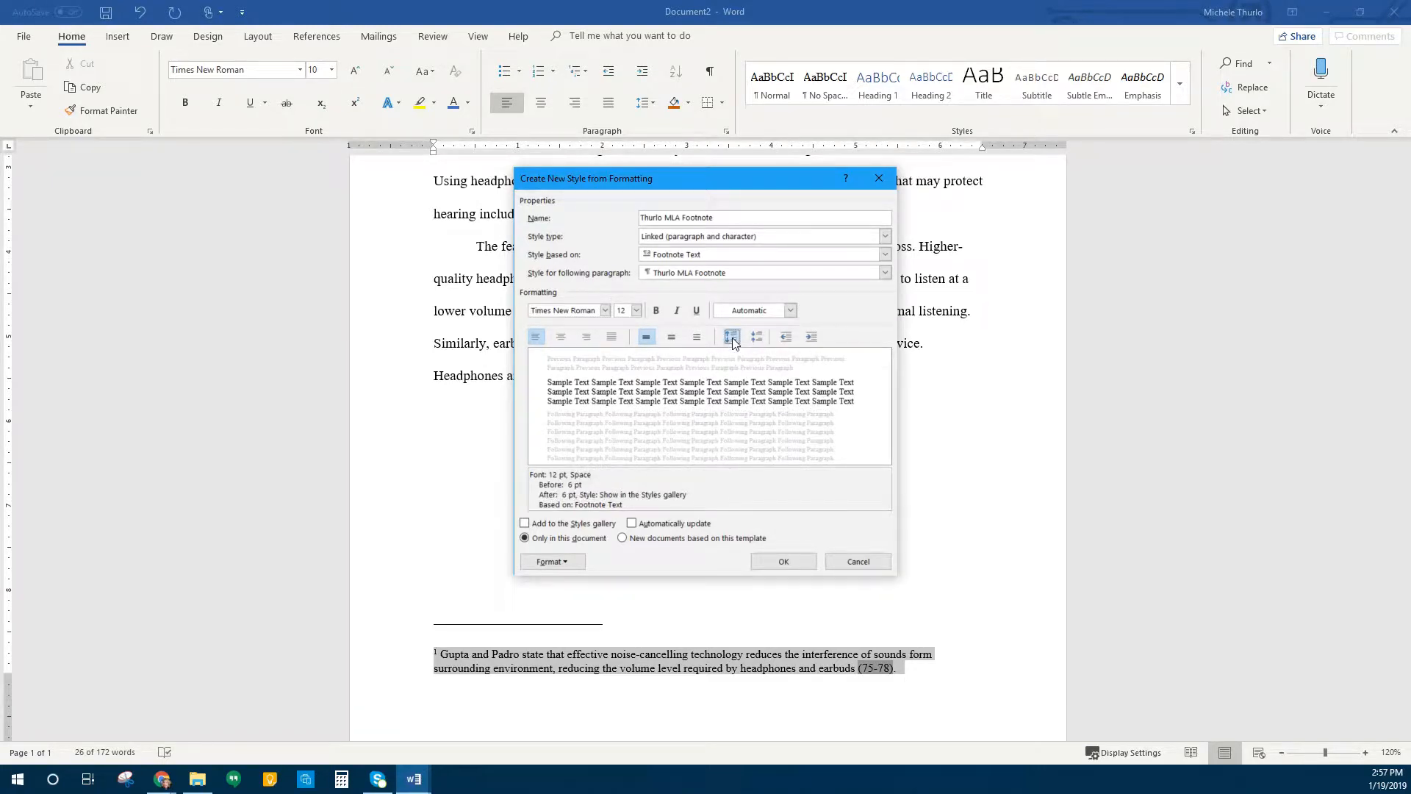
{"action": "left_click", "coordinate": [732, 337]}
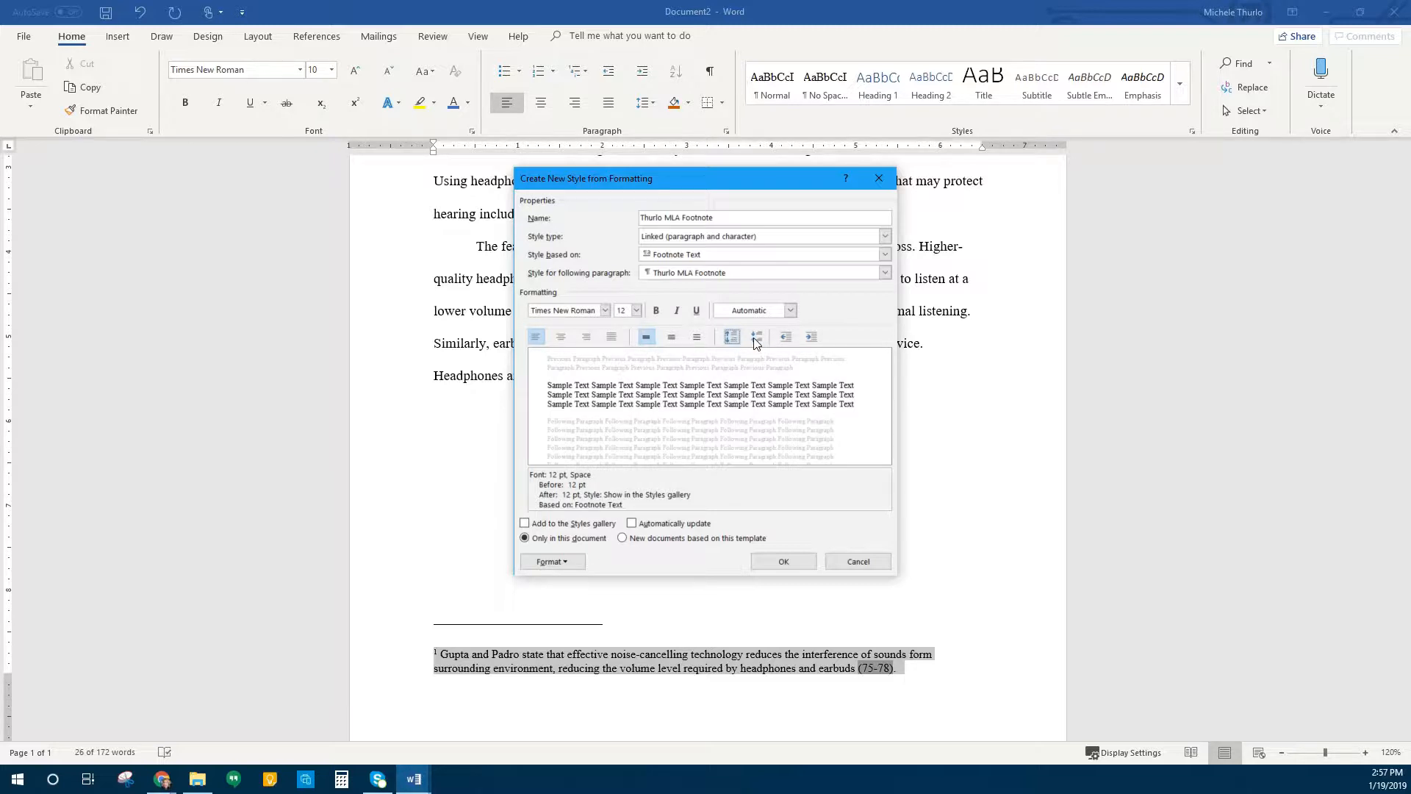
{"action": "left_click", "coordinate": [753, 338]}
{"action": "left_click", "coordinate": [753, 339]}
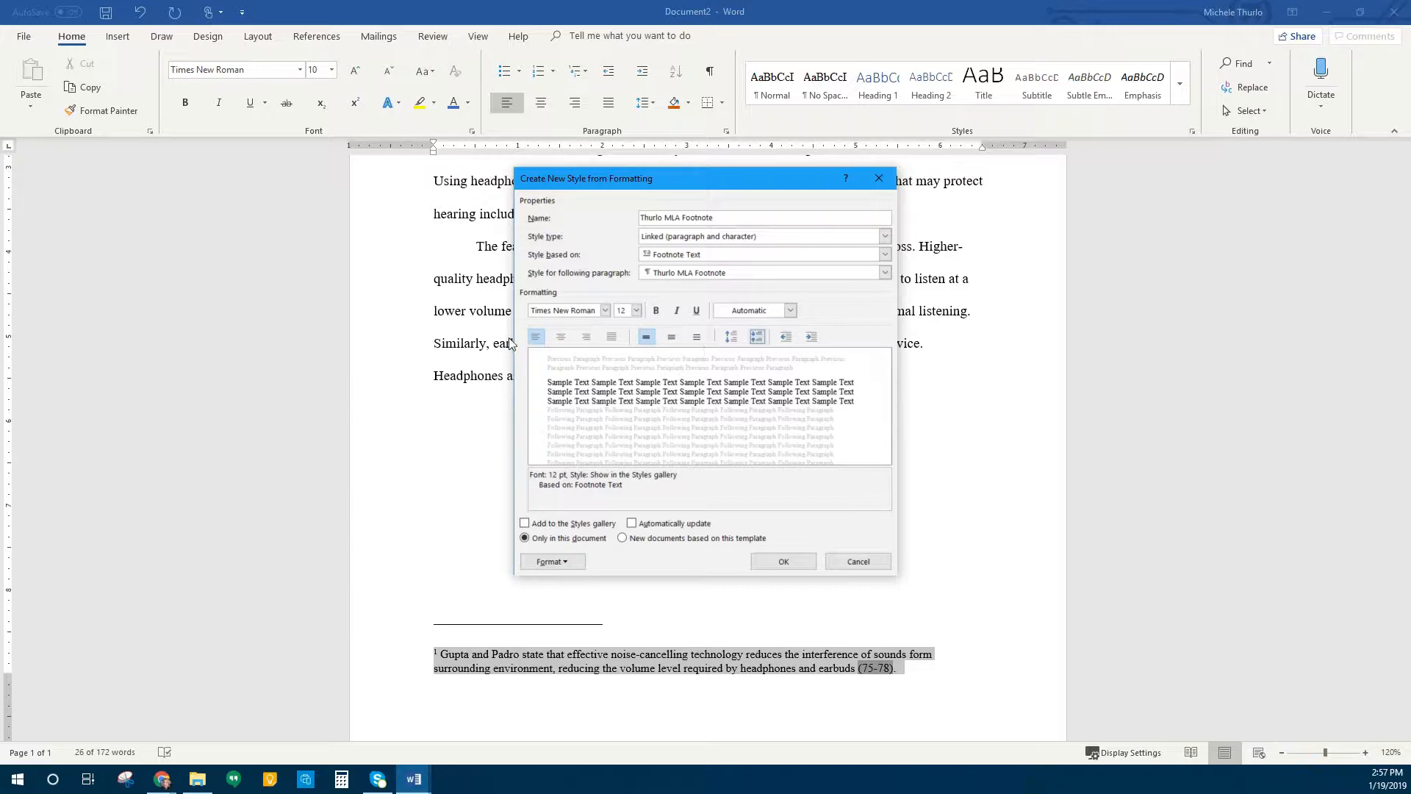
Set the new footnote style to double line spacing, trying 6 pt paragraph spacing before and after and removing it.
{"action": "left_click", "coordinate": [698, 343]}
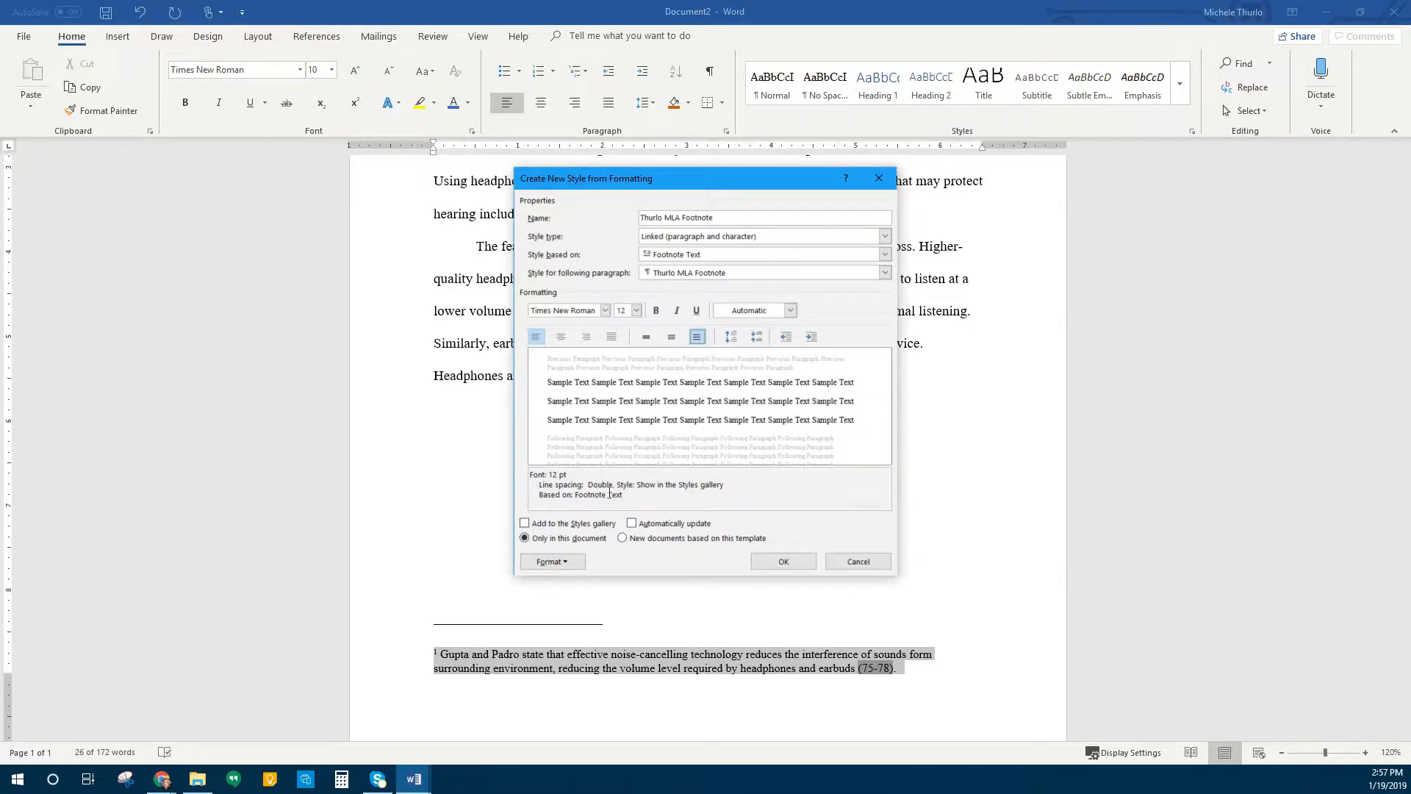
{"action": "left_click", "coordinate": [732, 338]}
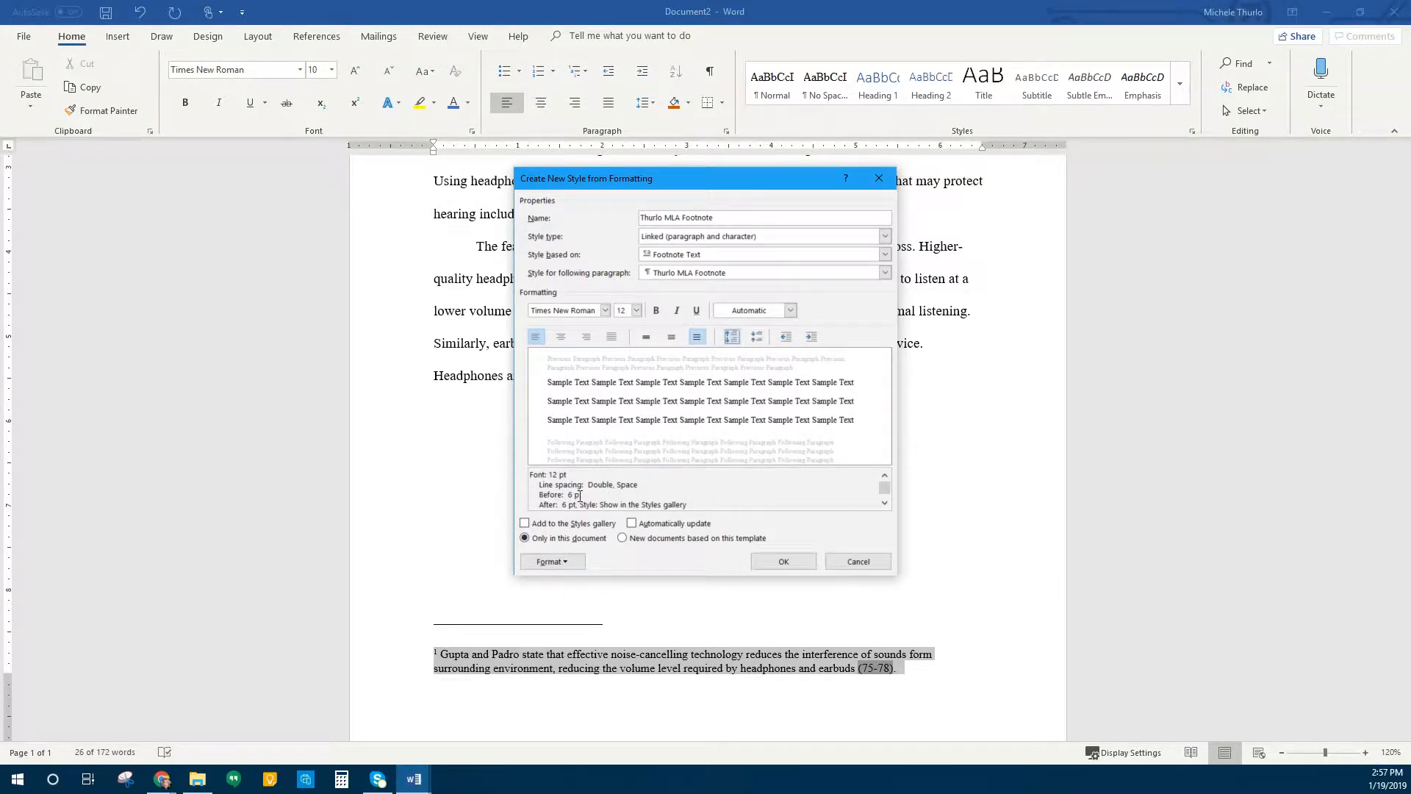
{"action": "left_click", "coordinate": [758, 336]}
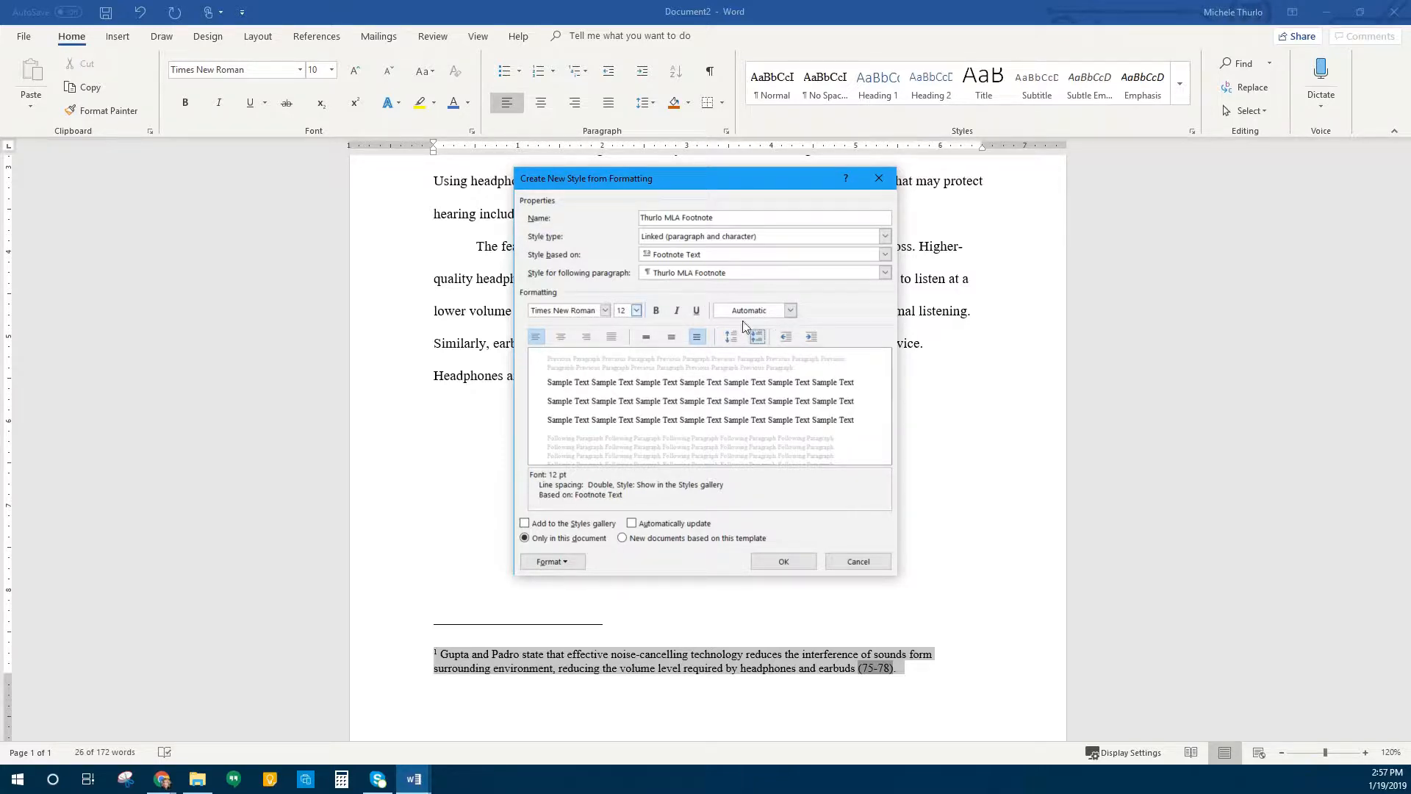
{"action": "left_click", "coordinate": [790, 312]}
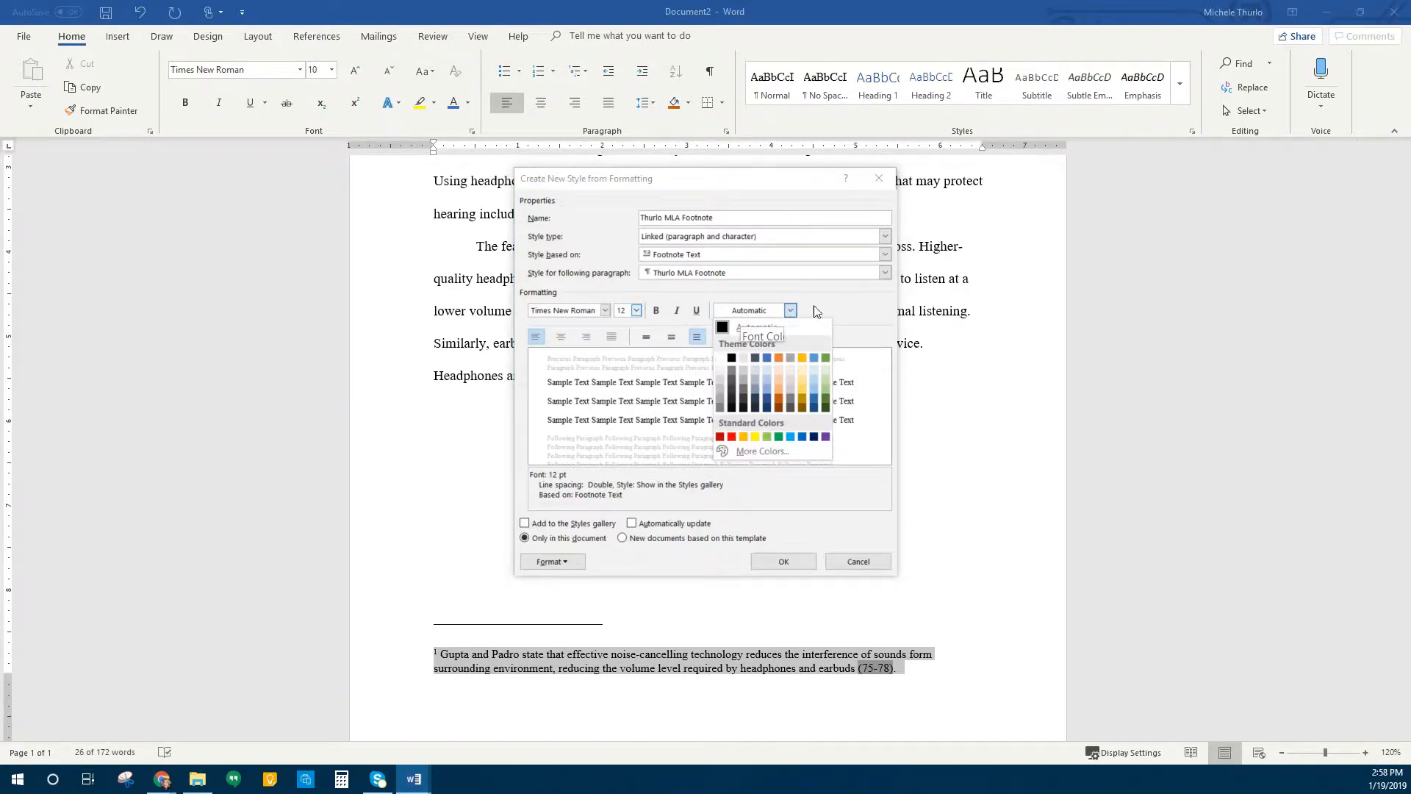
{"action": "left_click", "coordinate": [846, 308]}
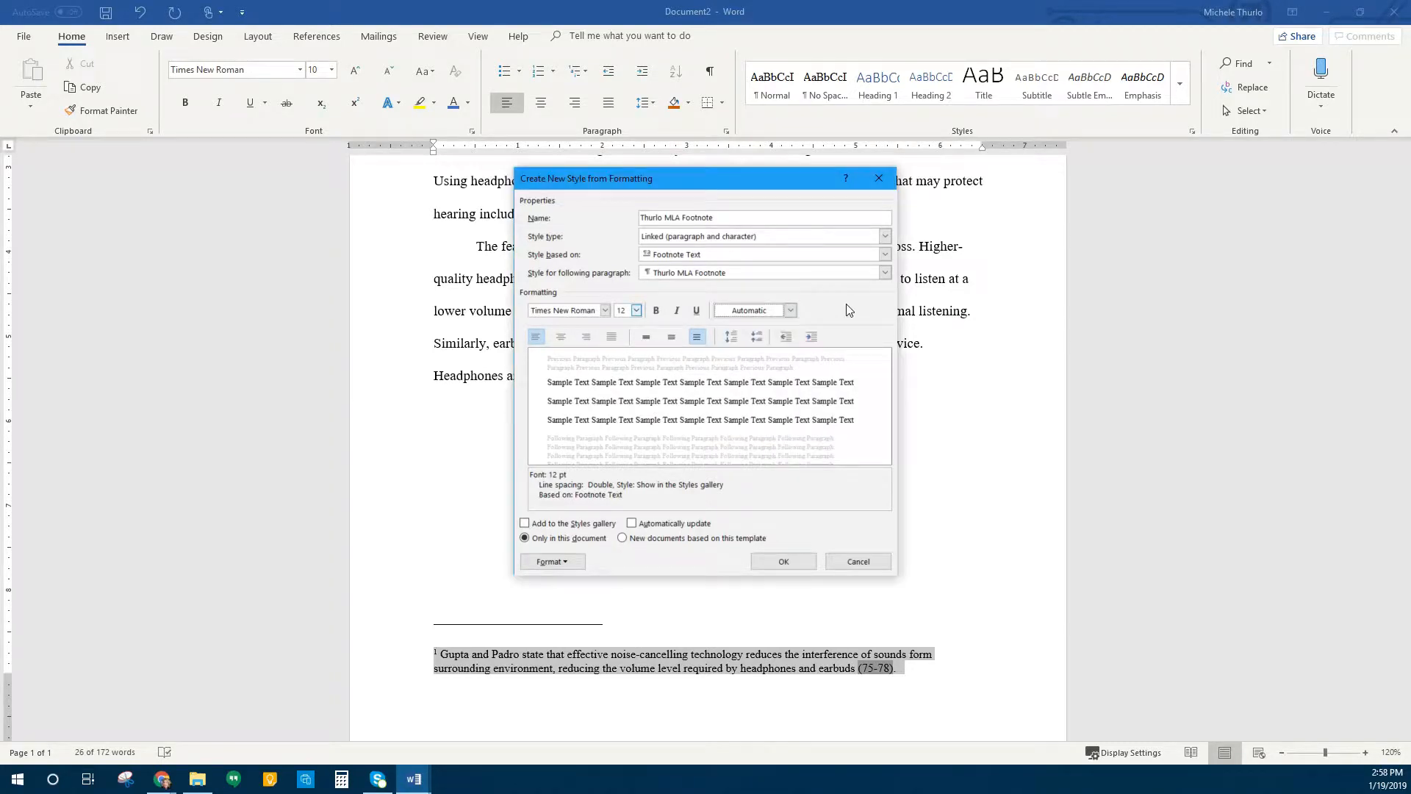
Add a 0.5" first-line indent to the new footnote style, save the style, and apply it to the selected footnote.
{"action": "left_click", "coordinate": [569, 563]}
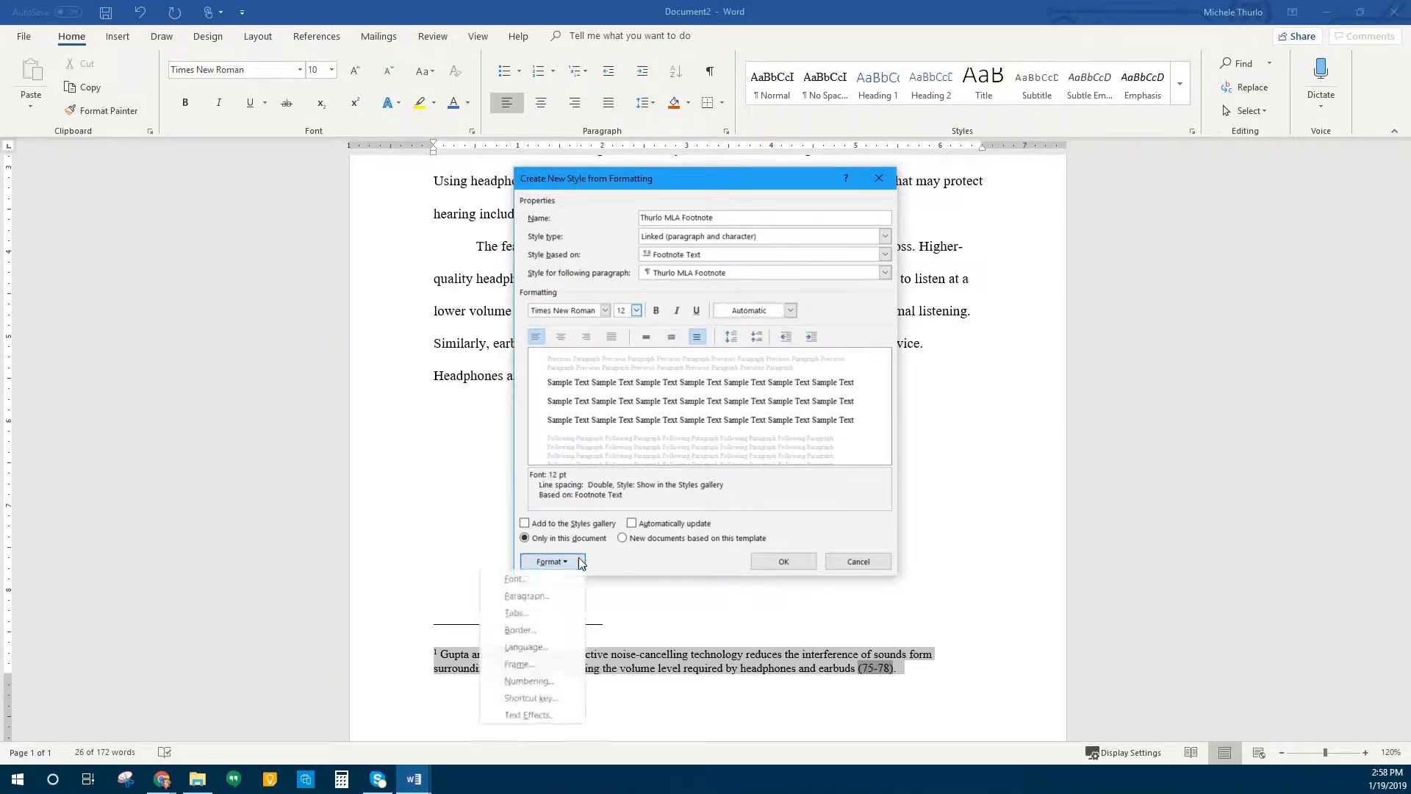
{"action": "left_click", "coordinate": [538, 596]}
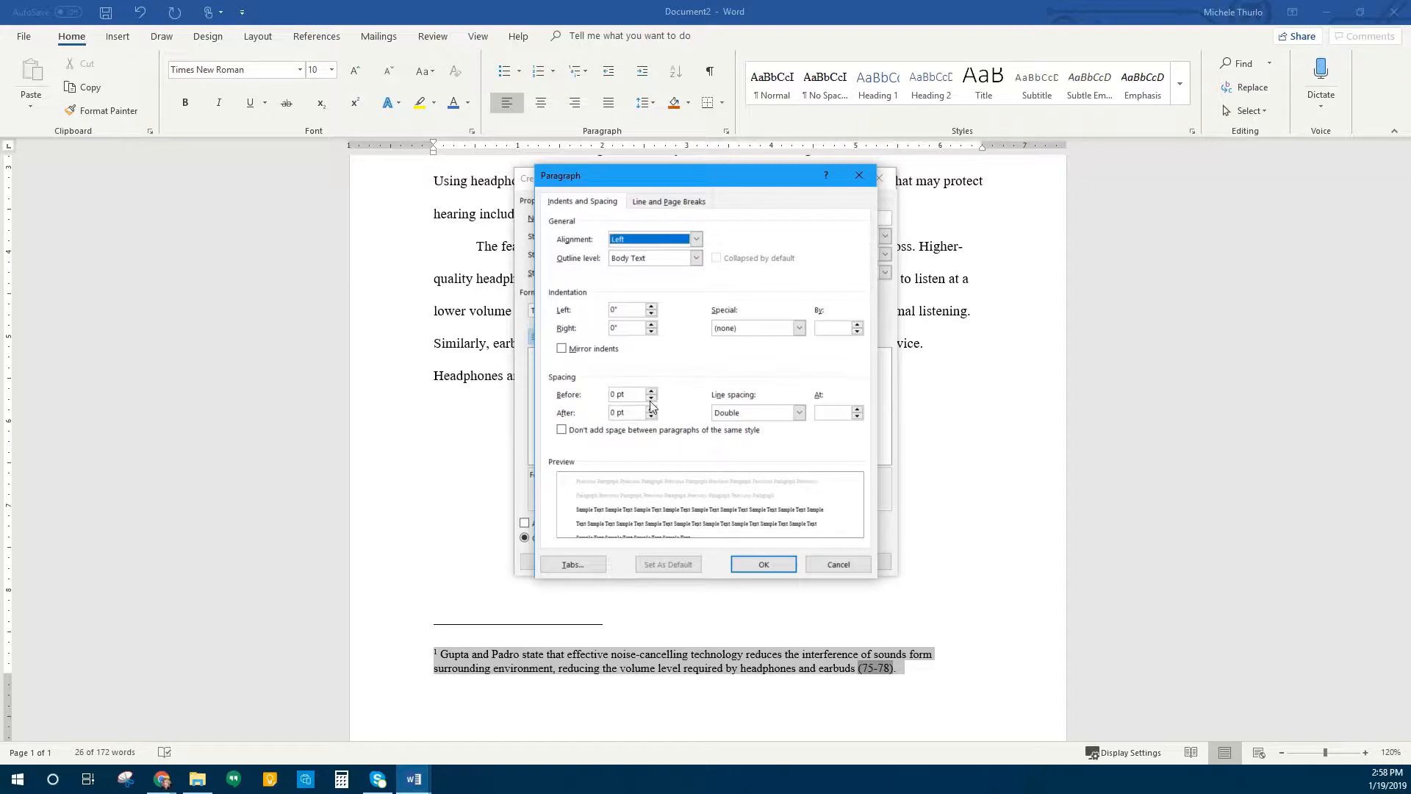
{"action": "left_click", "coordinate": [801, 329]}
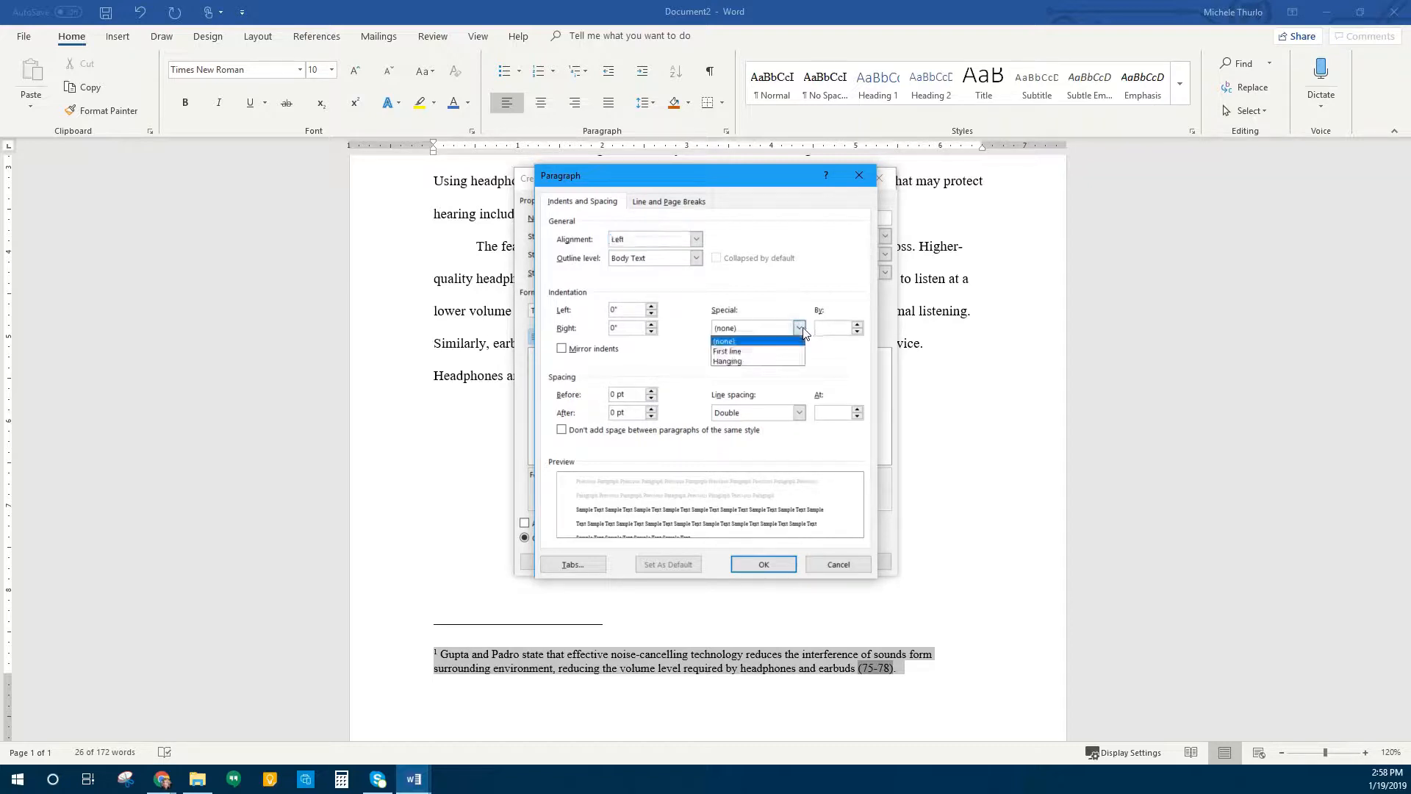
{"action": "left_click", "coordinate": [751, 351]}
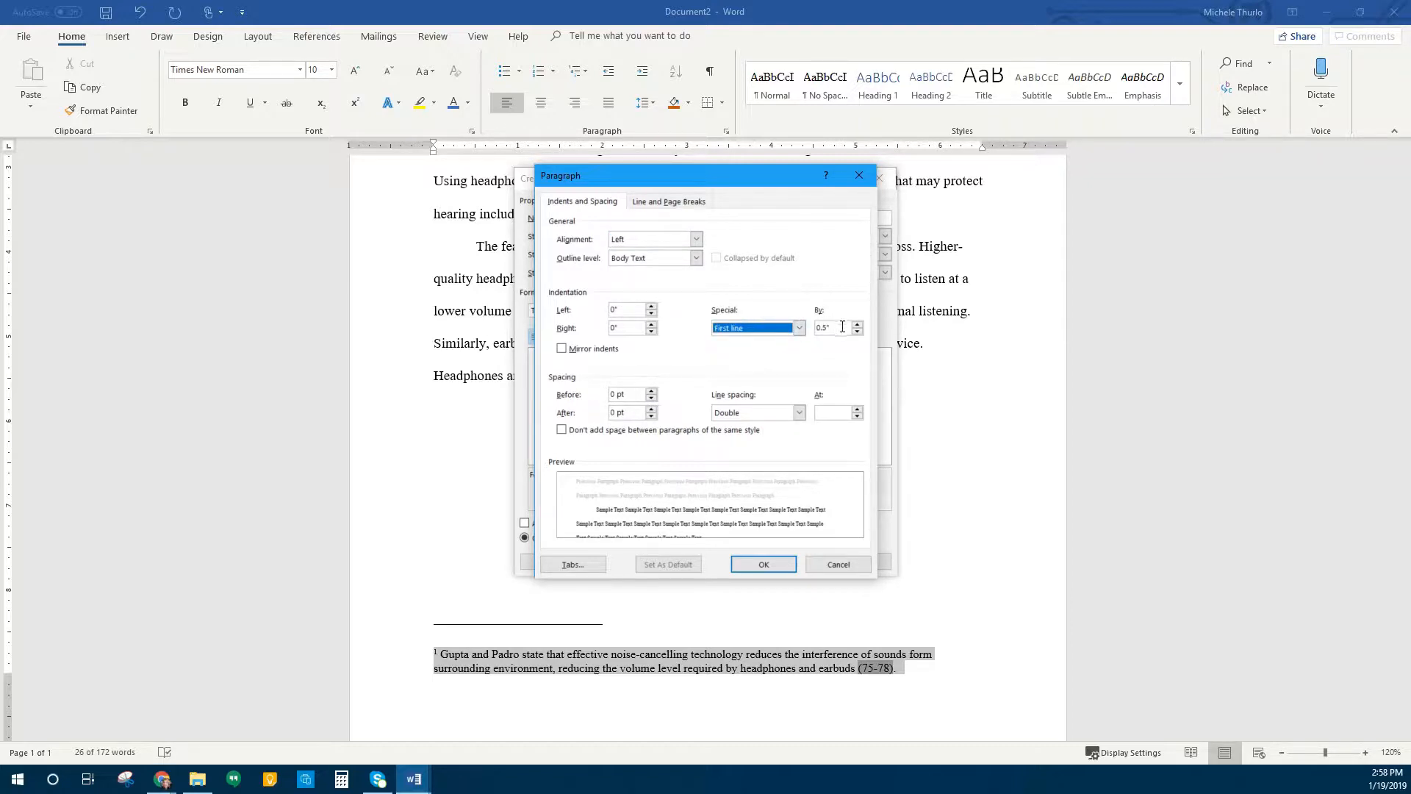
{"action": "left_click", "coordinate": [766, 565]}
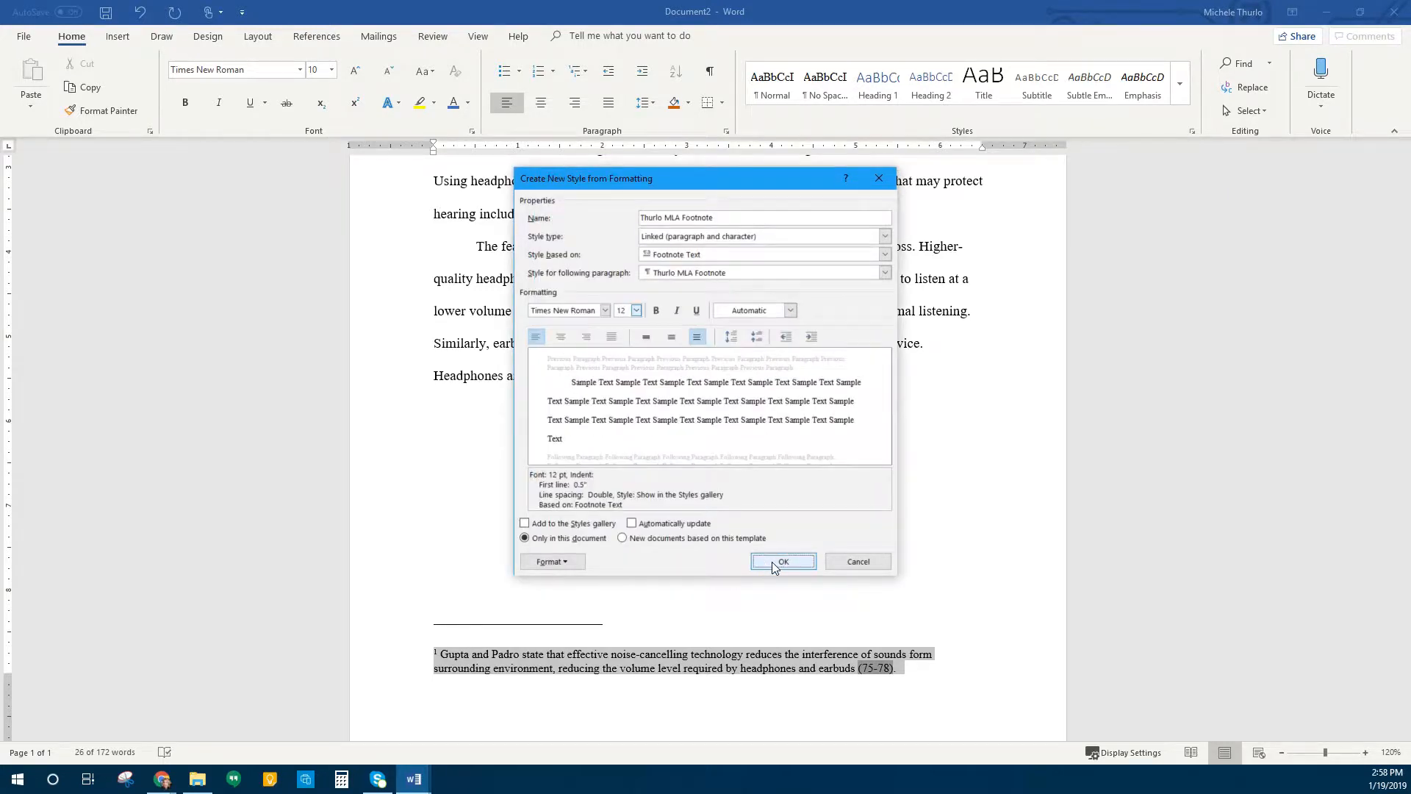
{"action": "left_click", "coordinate": [782, 562]}
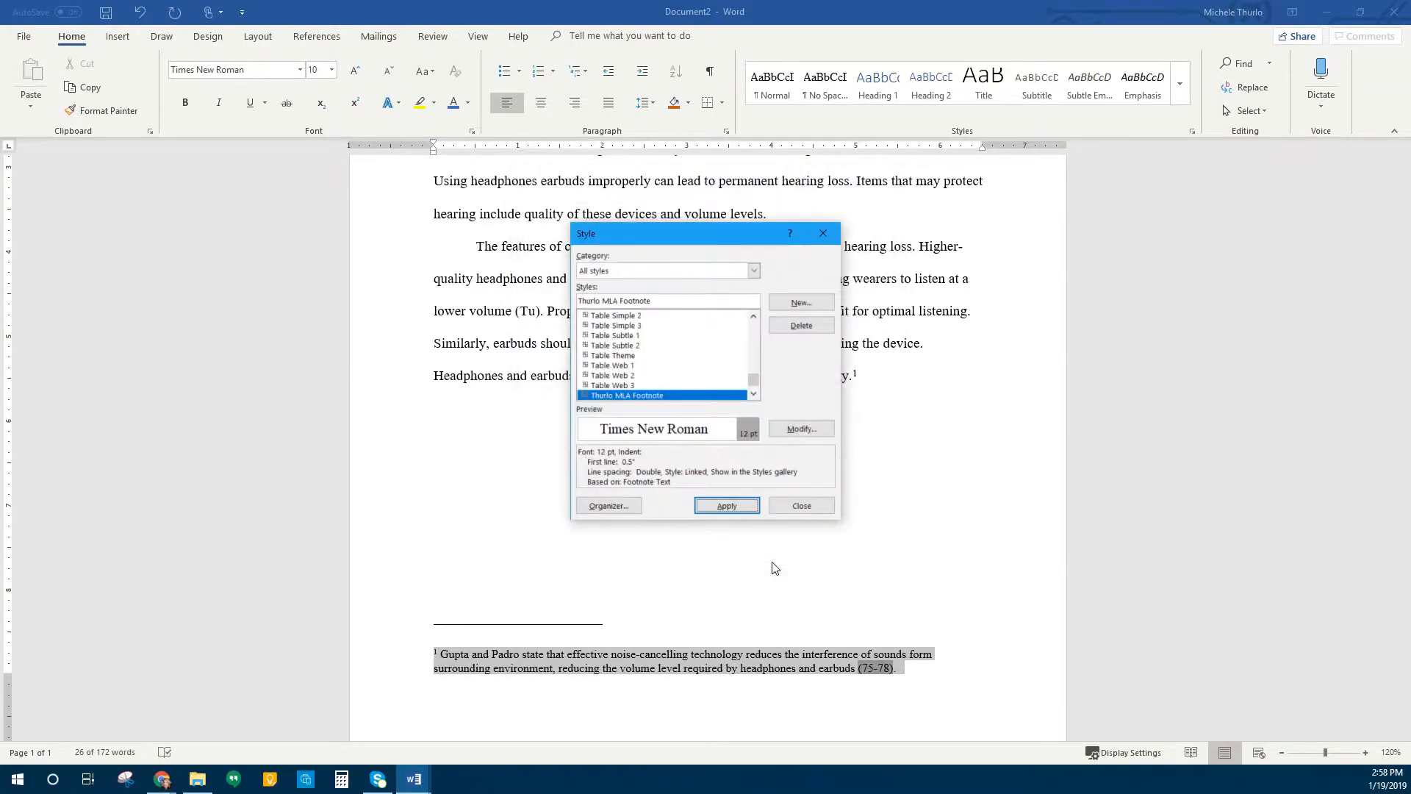
{"action": "left_click", "coordinate": [743, 507]}
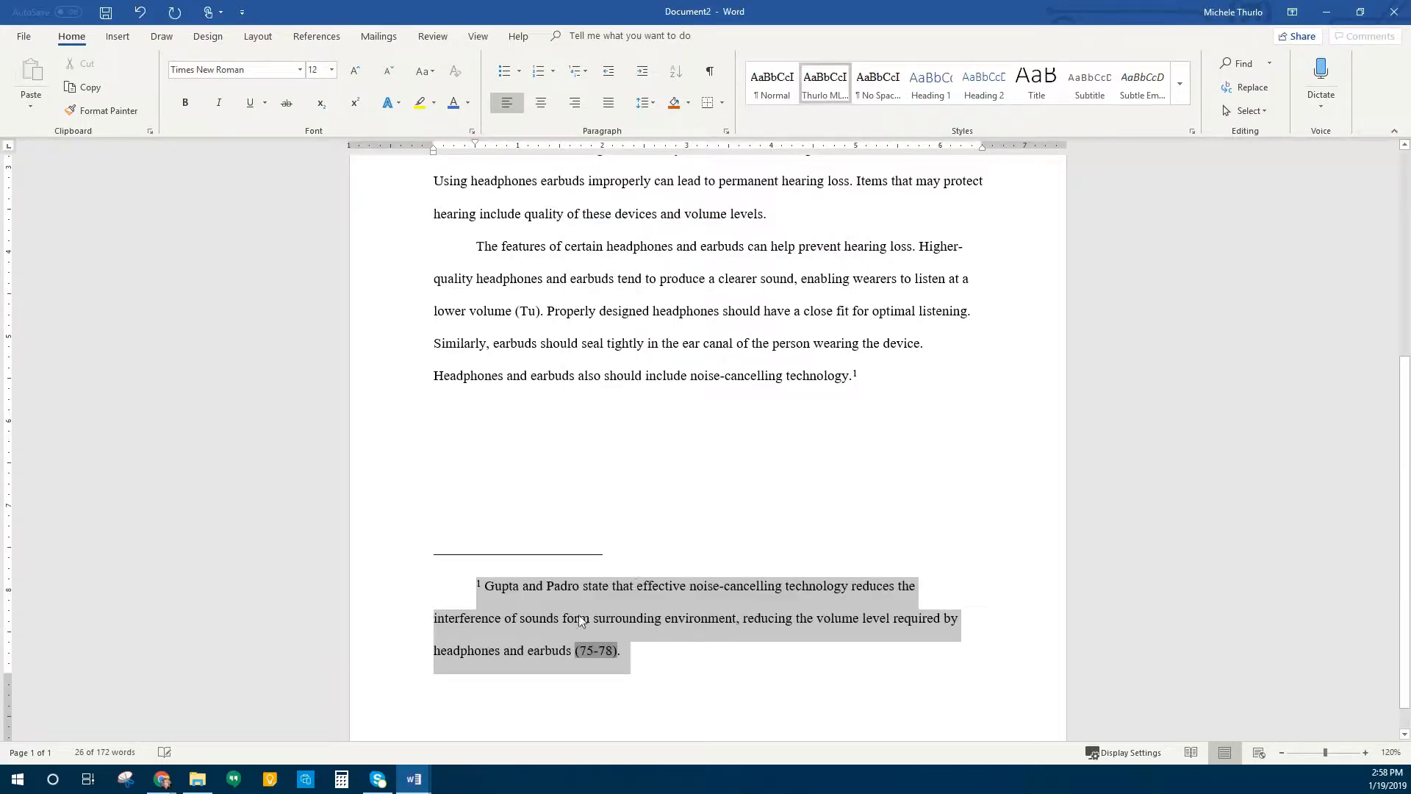
{"action": "left_click", "coordinate": [456, 593]}
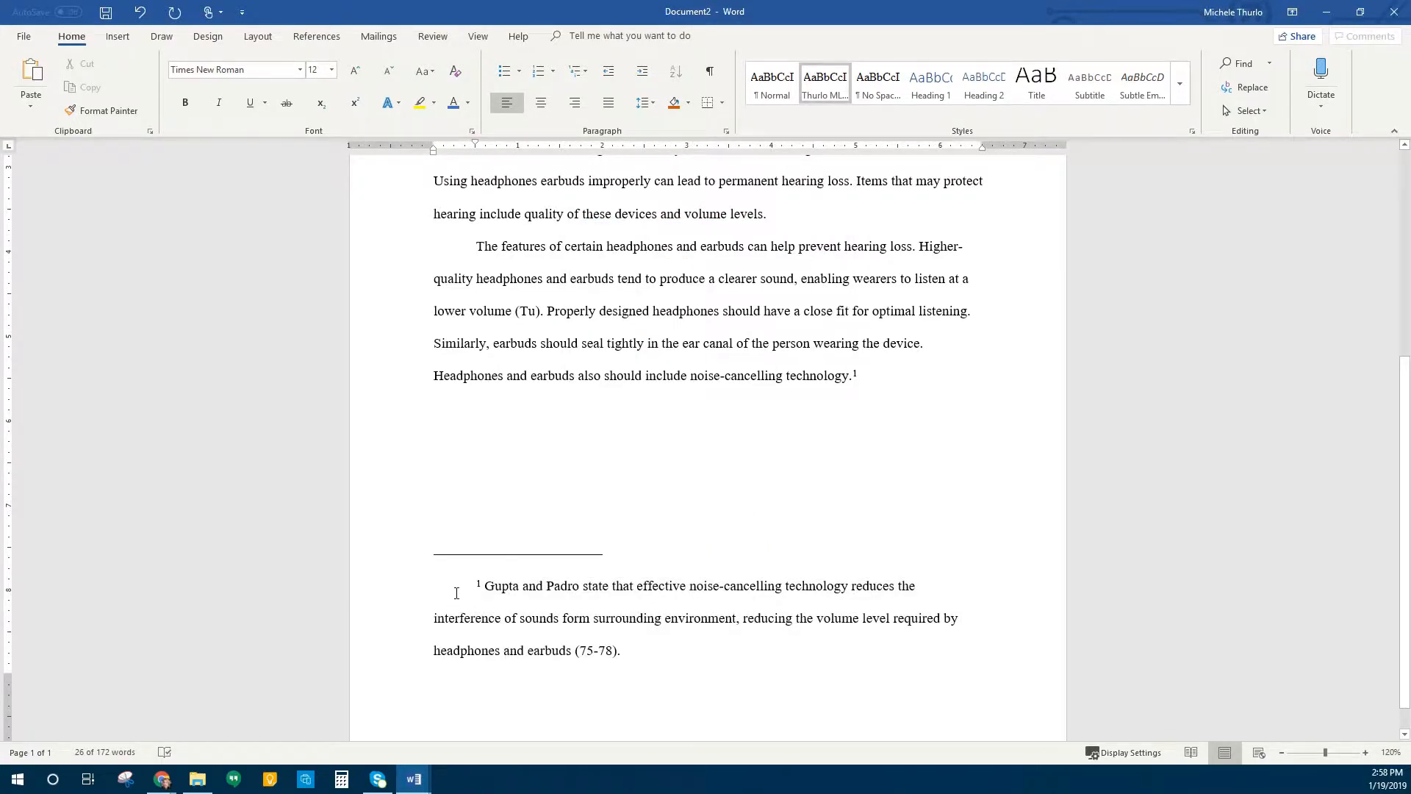
Modify the custom MLA footnote style so it is available in new documents based on this template.
{"action": "right_click", "coordinate": [835, 87]}
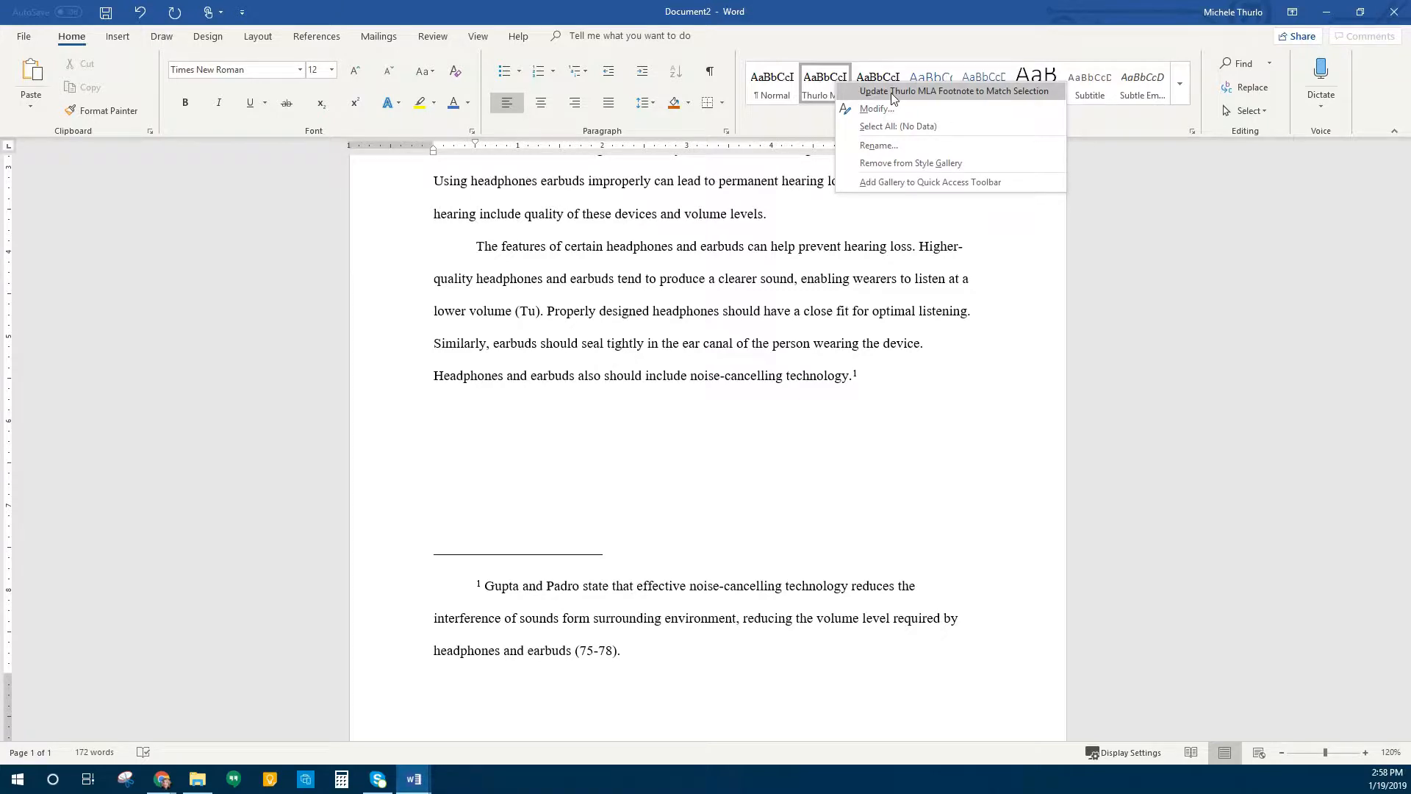
{"action": "left_click", "coordinate": [924, 112]}
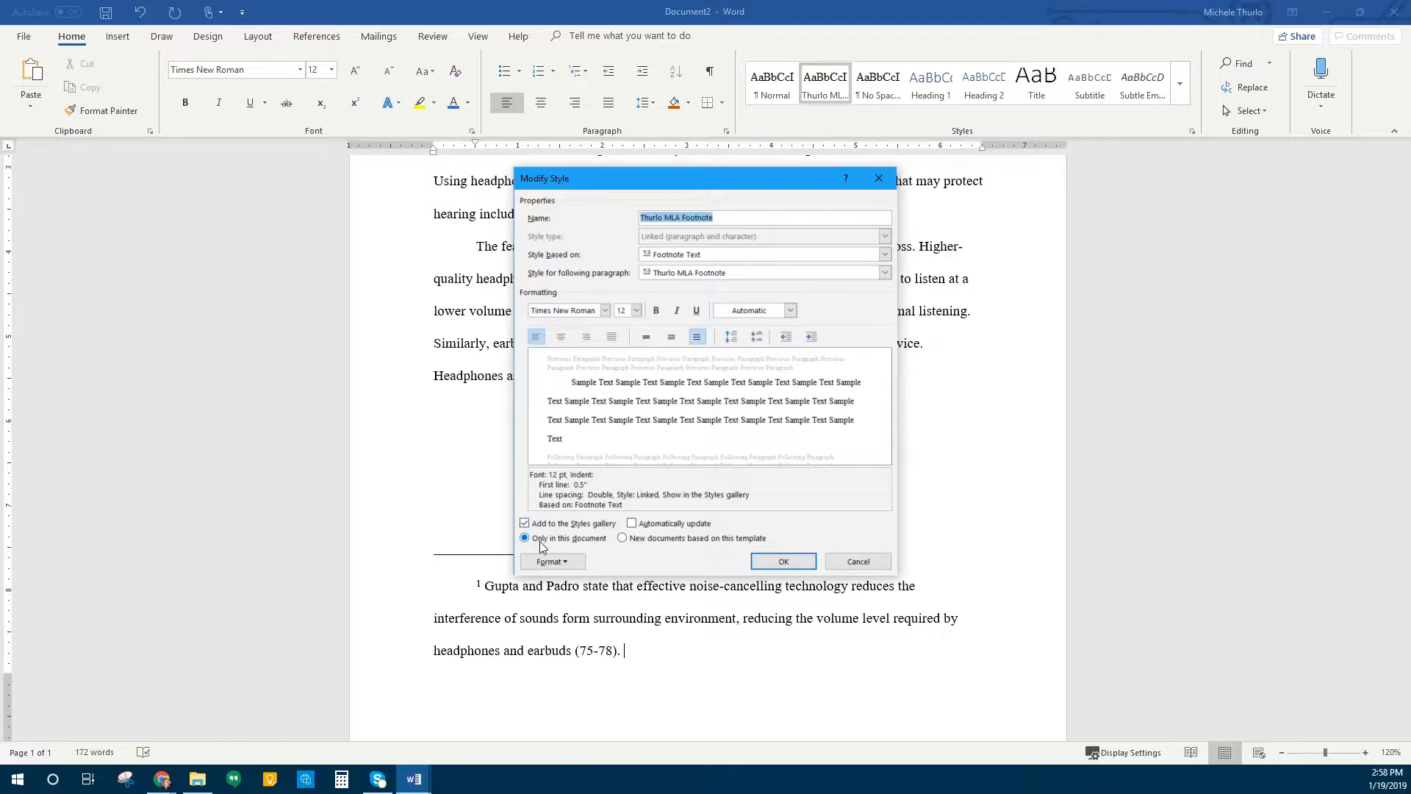
{"action": "left_click", "coordinate": [569, 539]}
{"action": "left_click", "coordinate": [634, 541]}
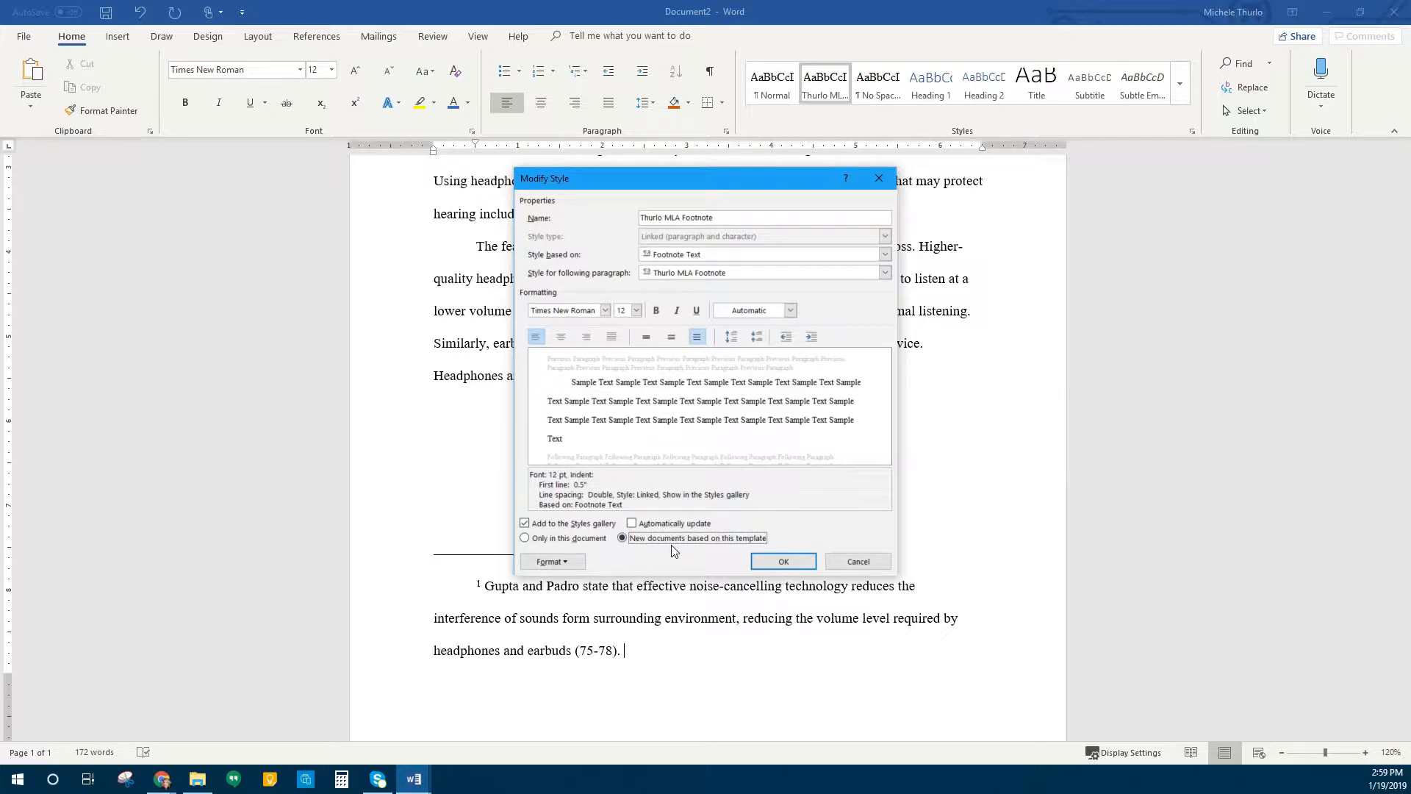
{"action": "left_click", "coordinate": [794, 562]}
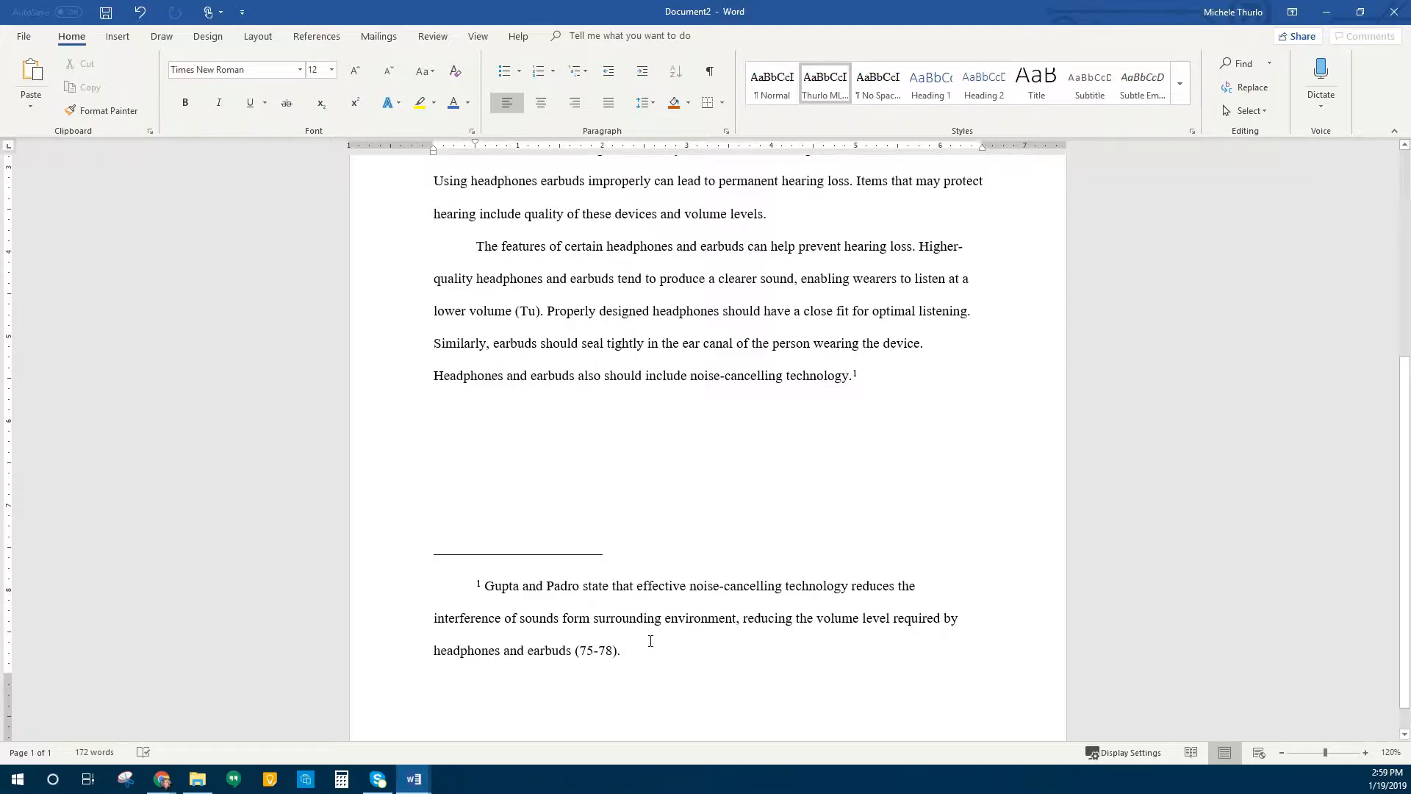
Start a new paragraph after the footnote reference and insert the text from the third Safe document in the WORD PROJECT 2 folder.
{"action": "left_click", "coordinate": [900, 377]}
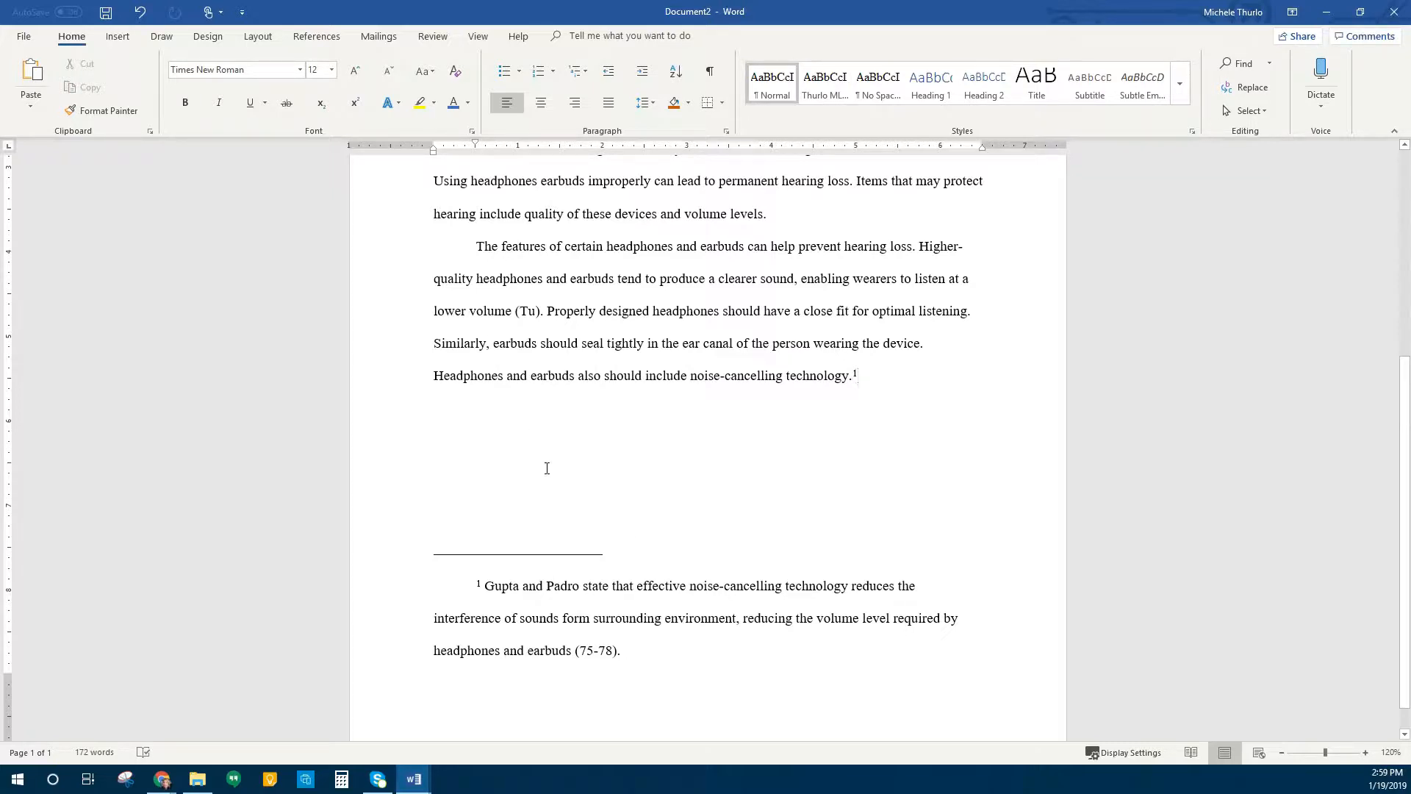
{"action": "scroll", "coordinate": [605, 681], "scroll_direction": "down", "scroll_amount": 1}
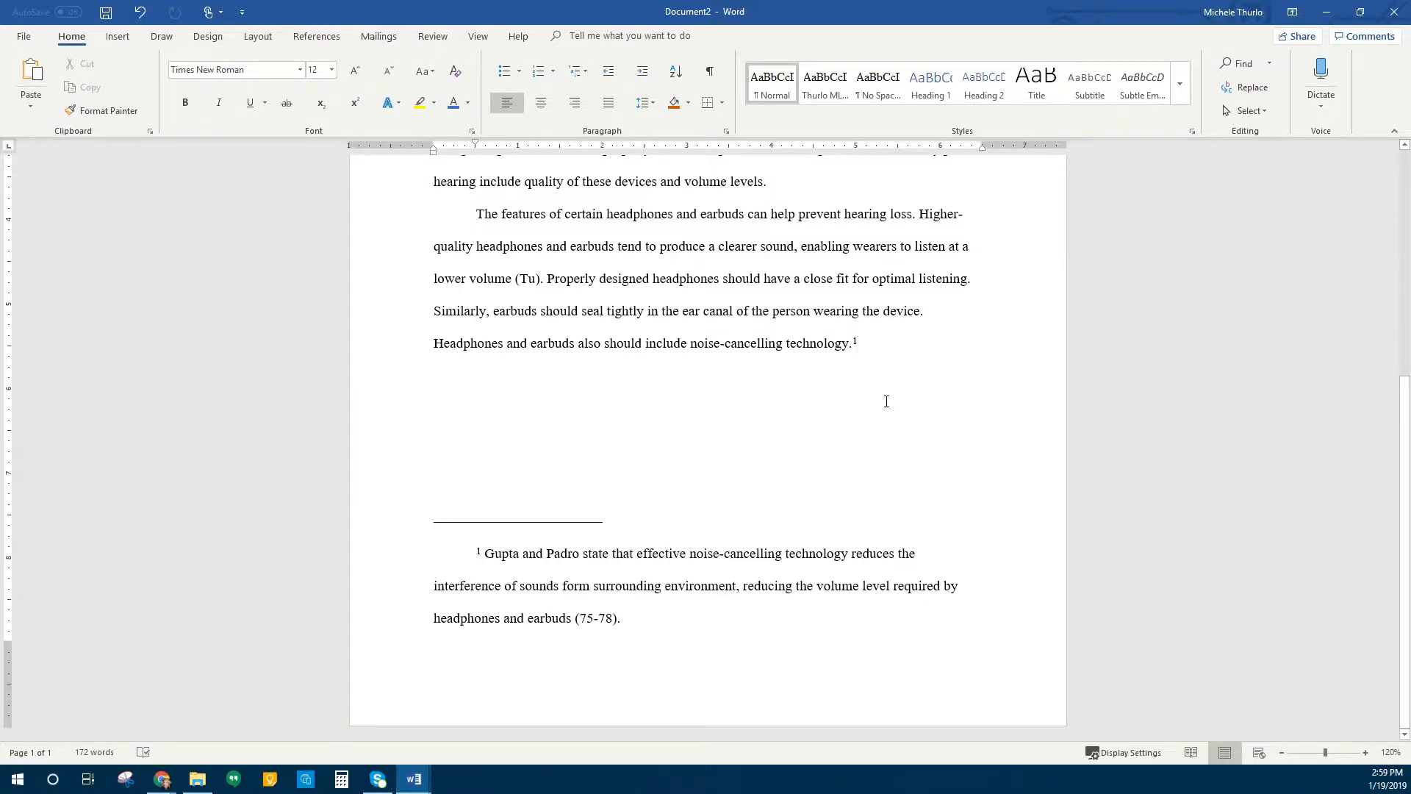
{"action": "key", "text": "ctrl+z"}
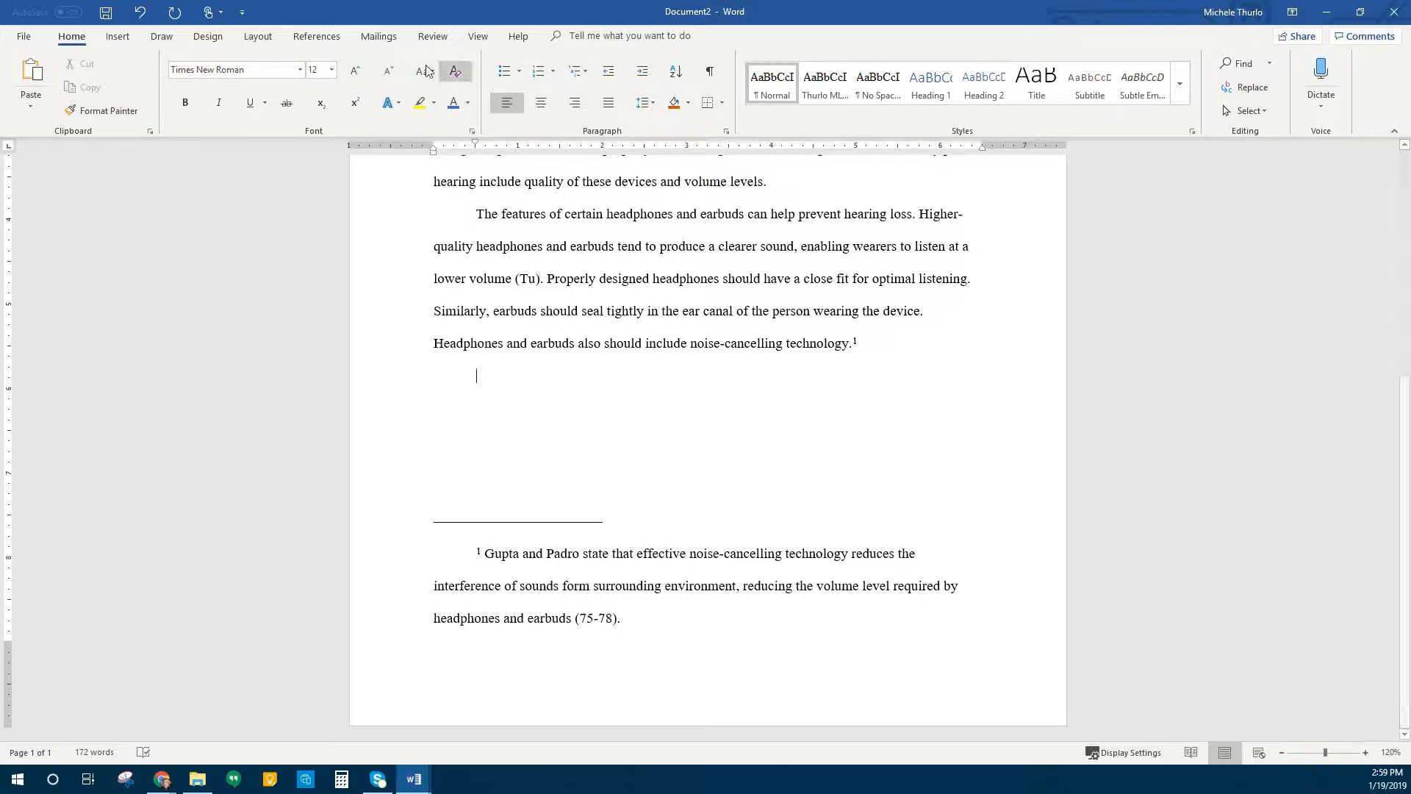
{"action": "left_click", "coordinate": [122, 41]}
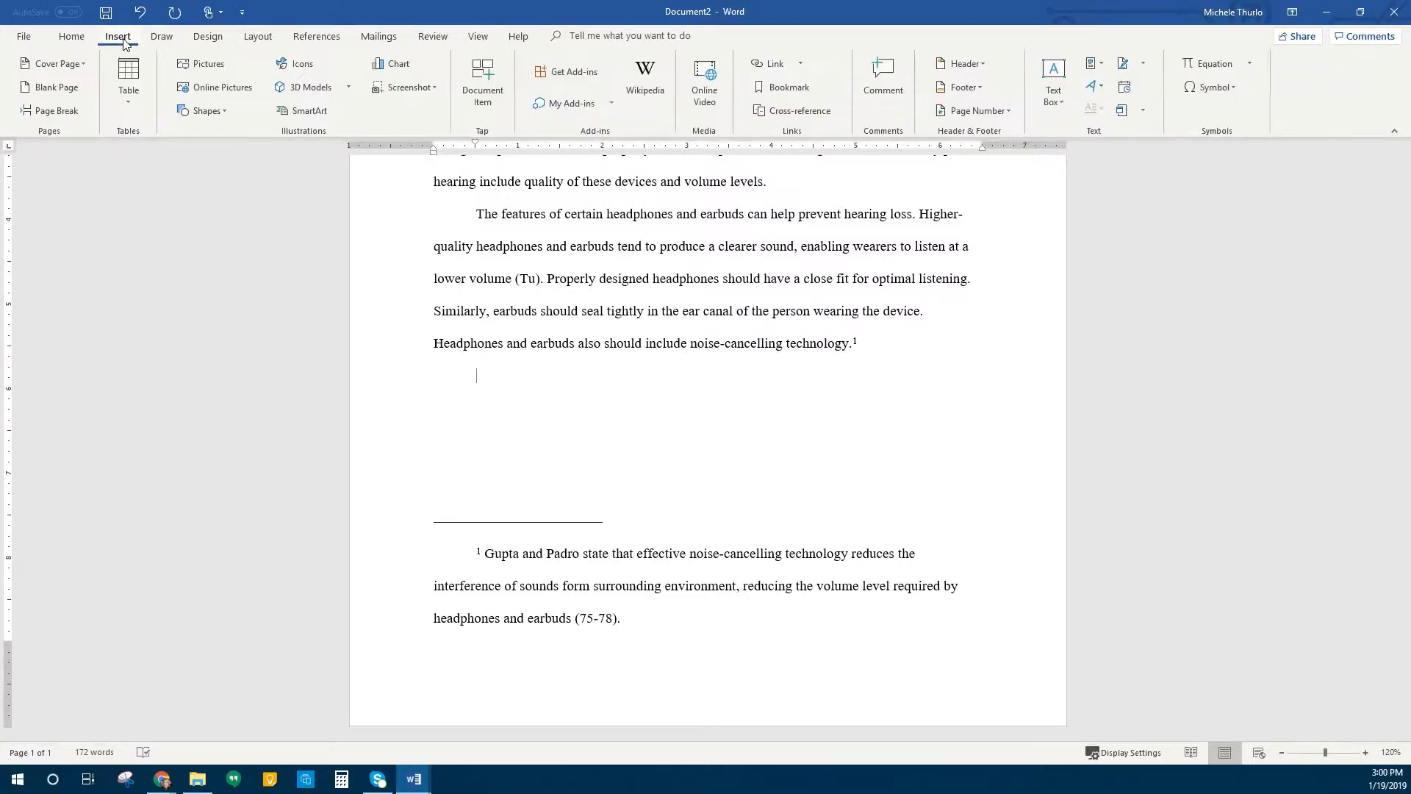
{"action": "left_click", "coordinate": [1144, 115]}
{"action": "left_click", "coordinate": [1172, 153]}
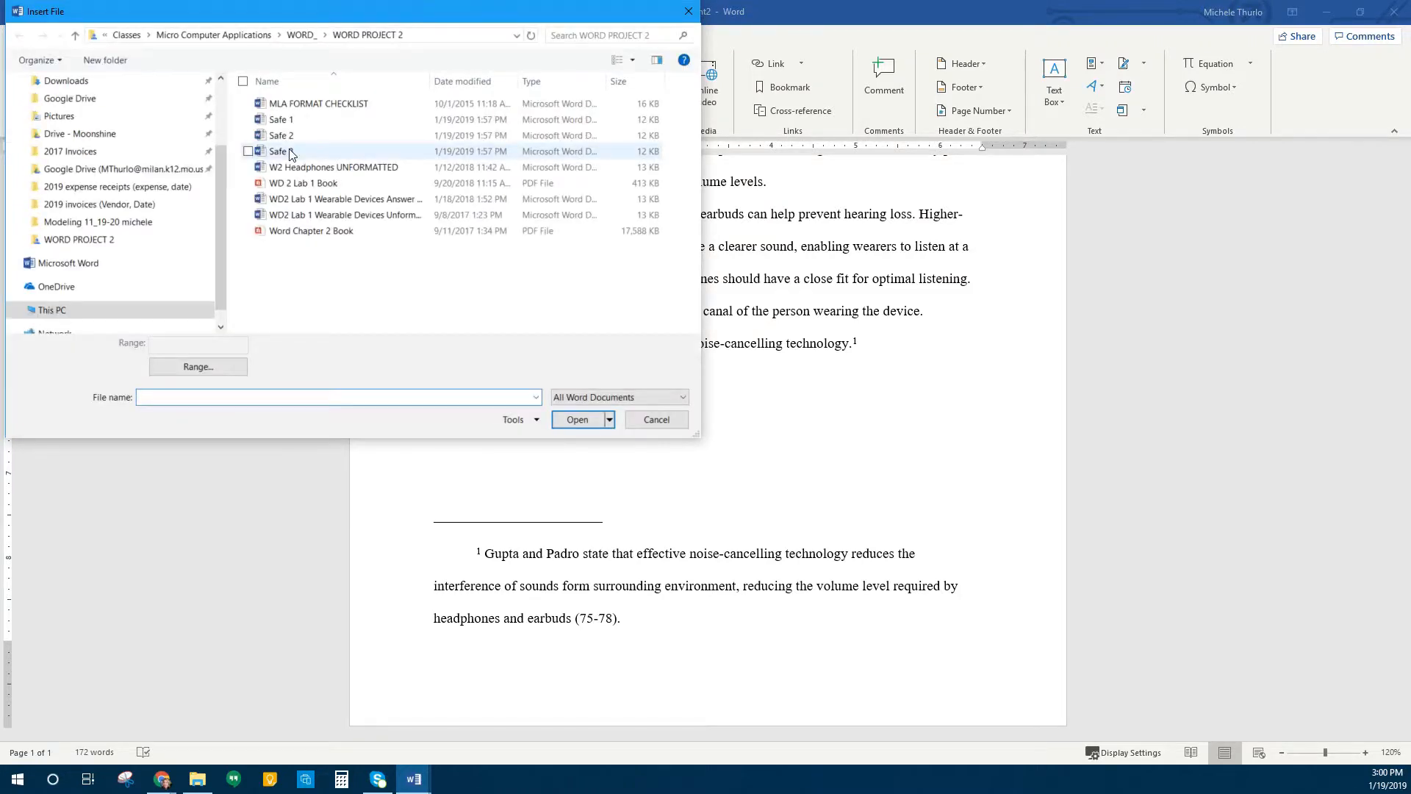
{"action": "left_click", "coordinate": [293, 151]}
{"action": "left_click", "coordinate": [577, 419]}
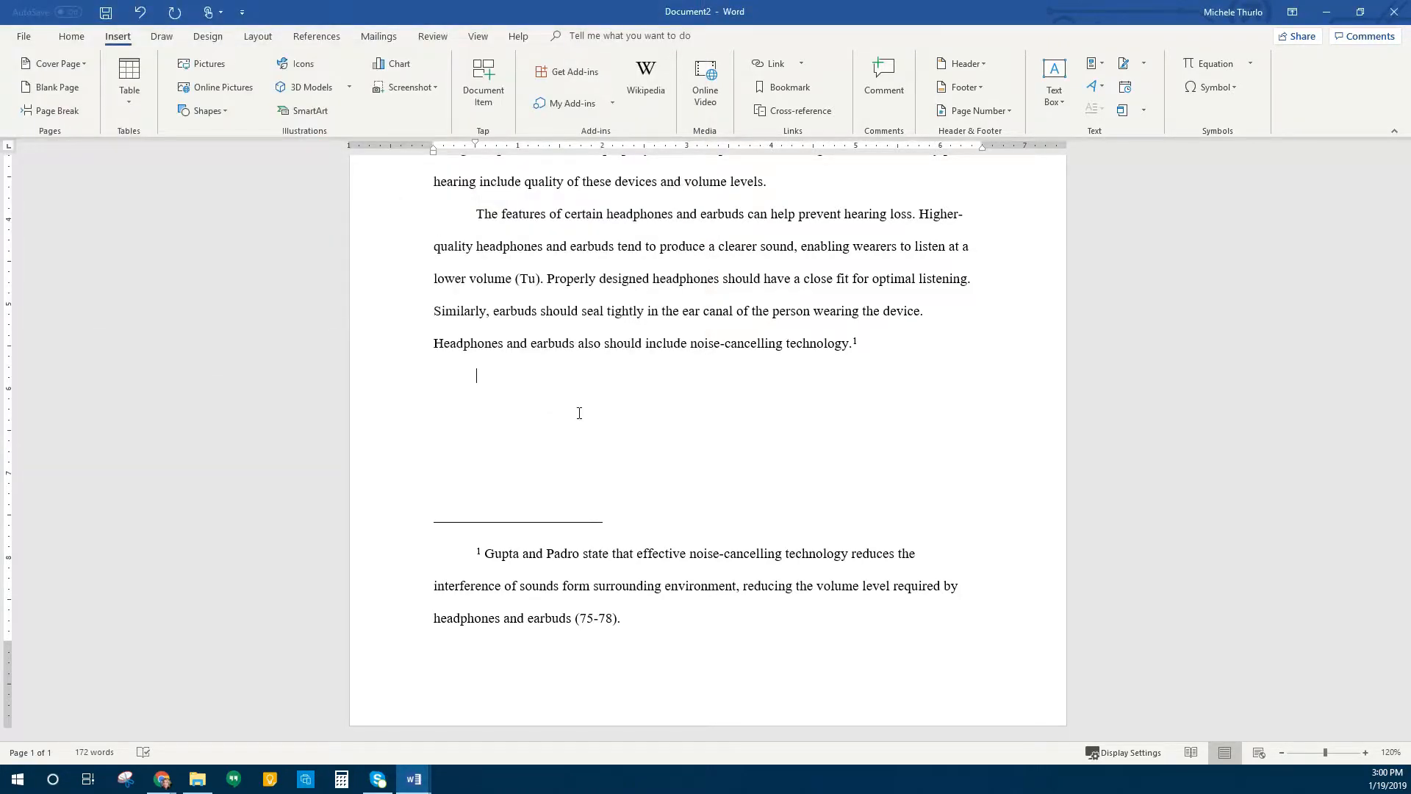
Insert a citation after "volume" at the end of the inserted text, creating a source with only the author's surname and a surname-plus-1 tag name.
{"action": "scroll", "coordinate": [581, 415], "scroll_direction": "down", "scroll_amount": 2}
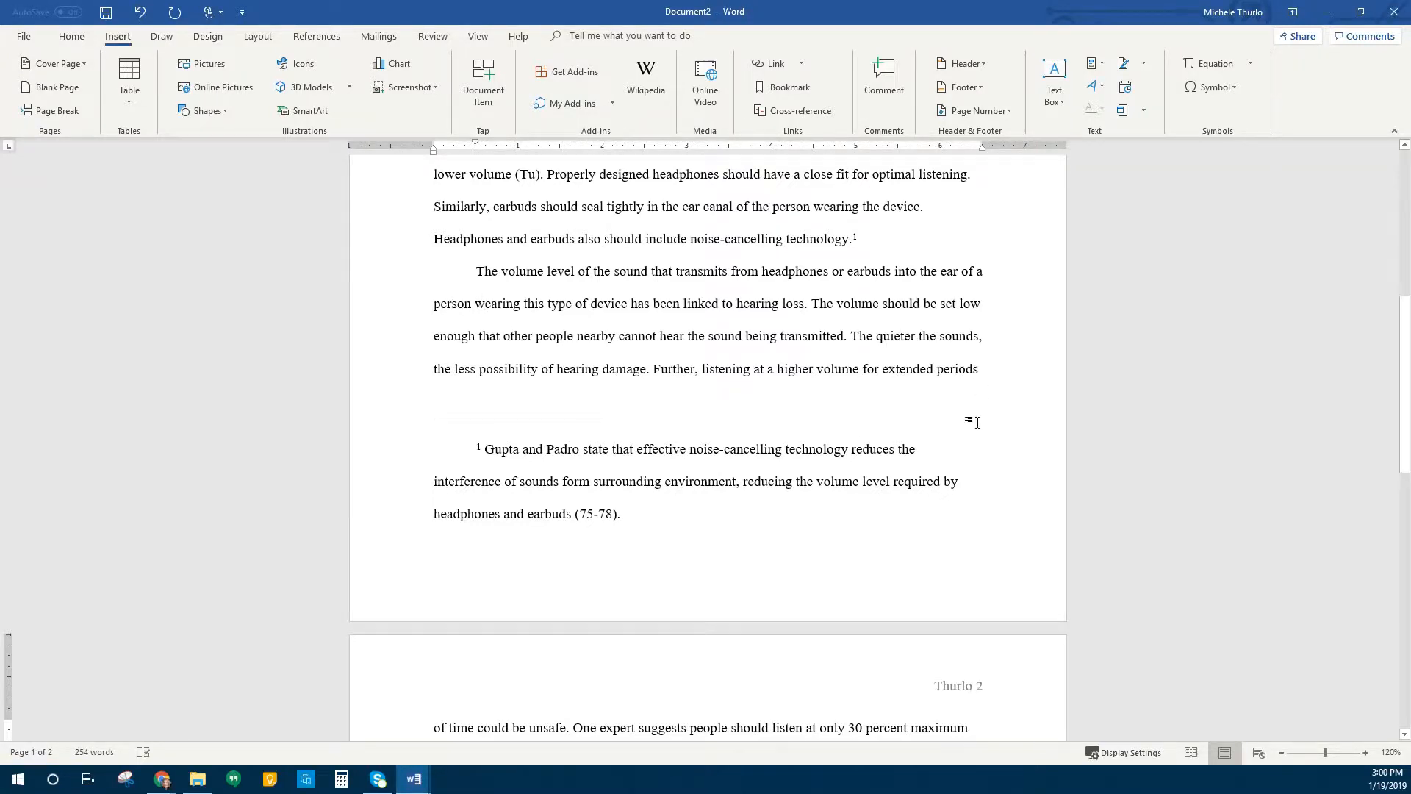
{"action": "scroll", "coordinate": [970, 411], "scroll_direction": "down", "scroll_amount": 3}
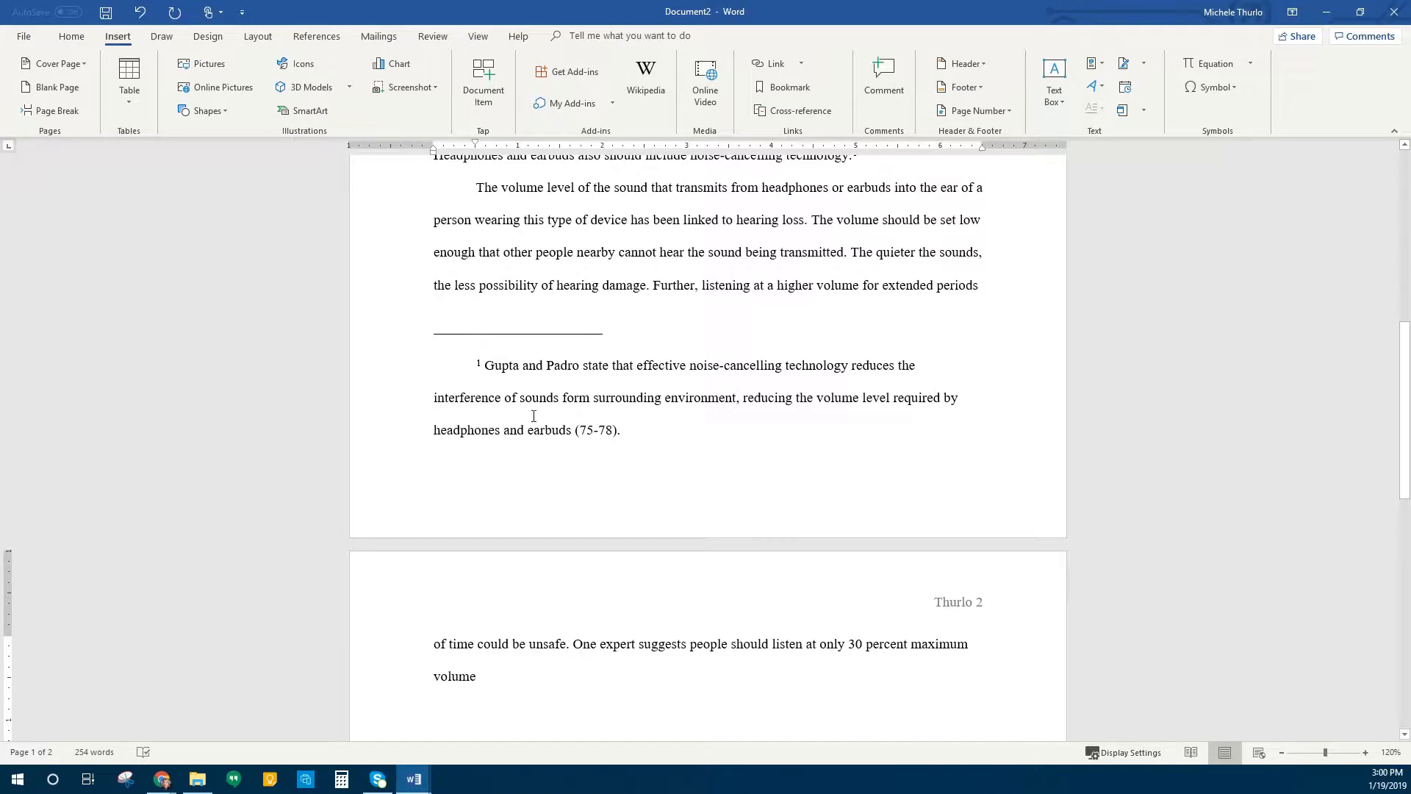
{"action": "scroll", "coordinate": [531, 417], "scroll_direction": "down", "scroll_amount": 4}
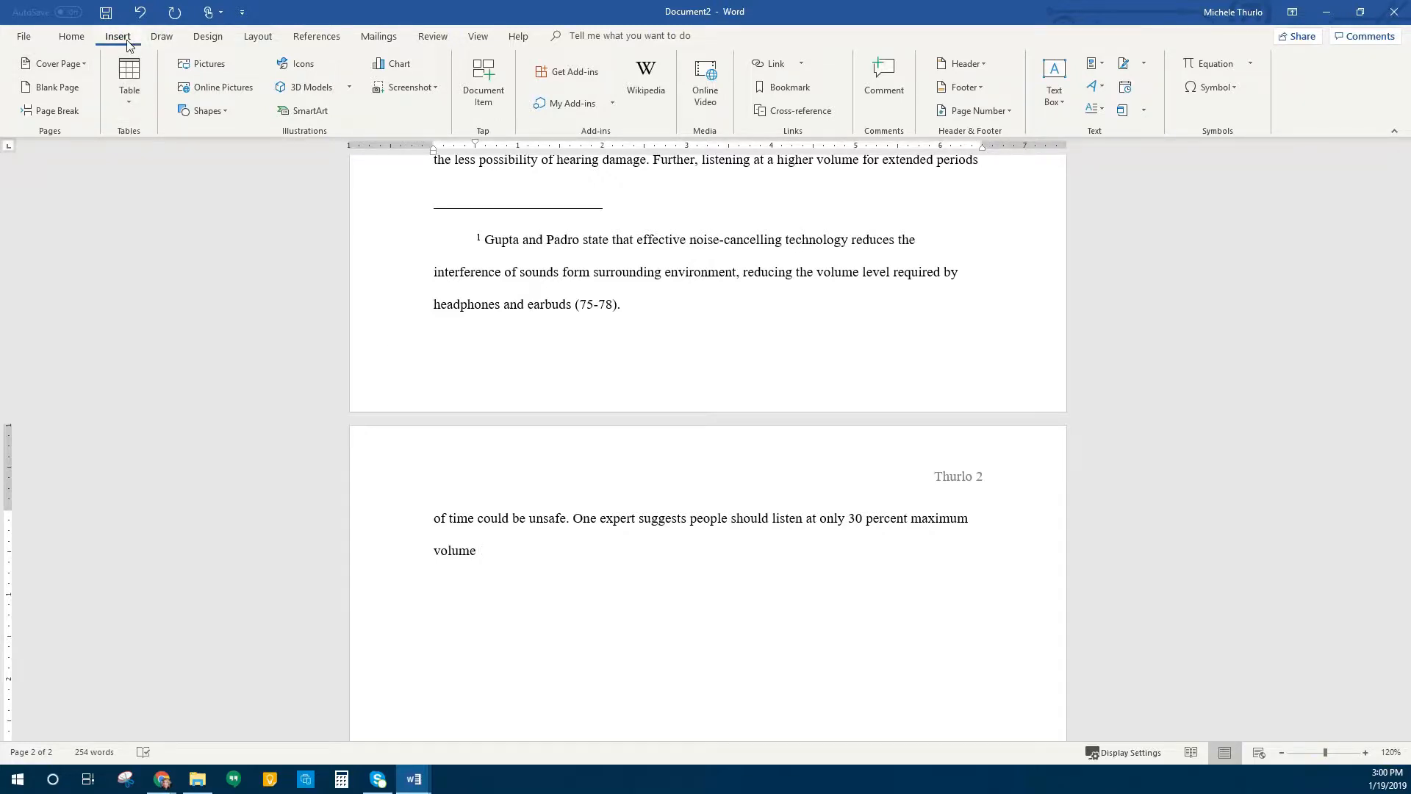
{"action": "left_click", "coordinate": [329, 39]}
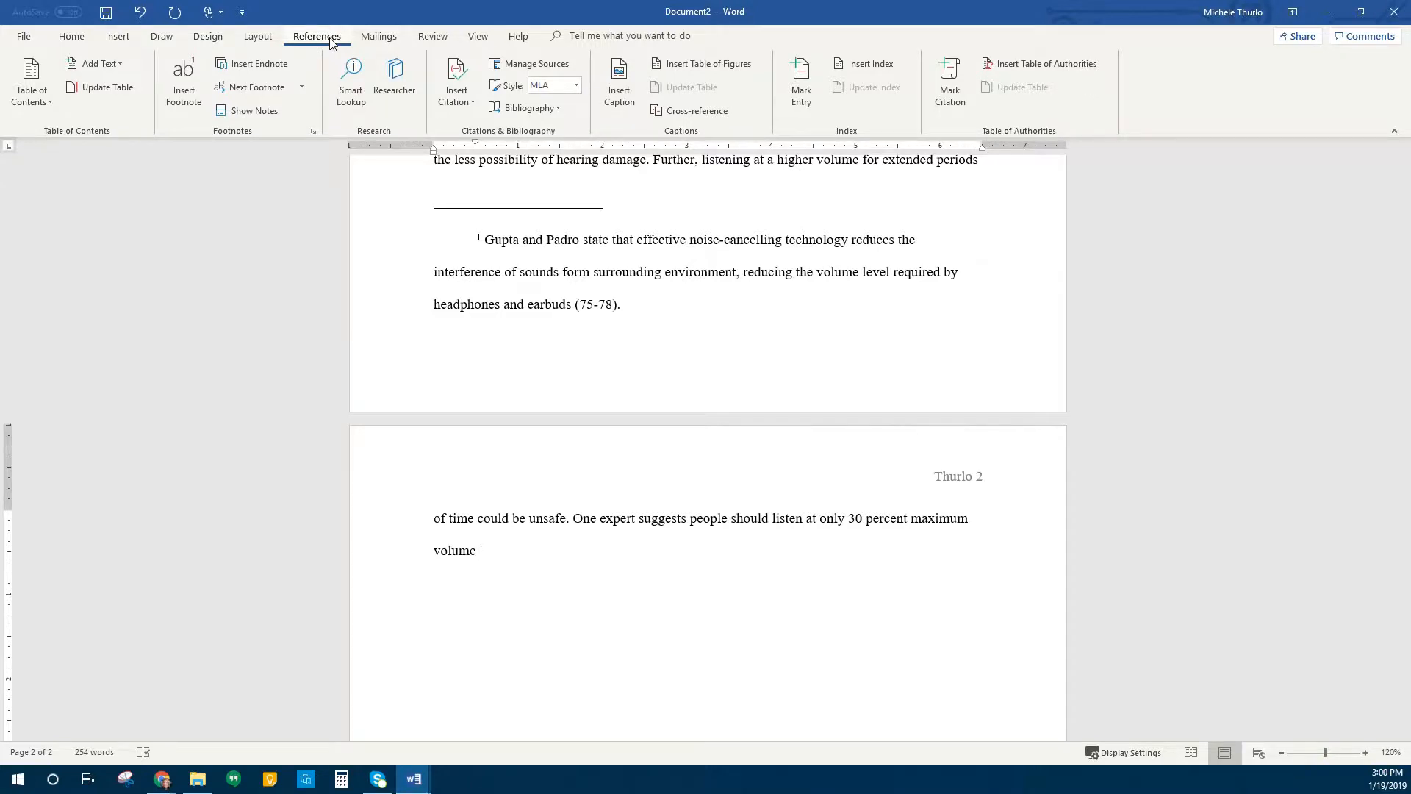
{"action": "left_click", "coordinate": [465, 101]}
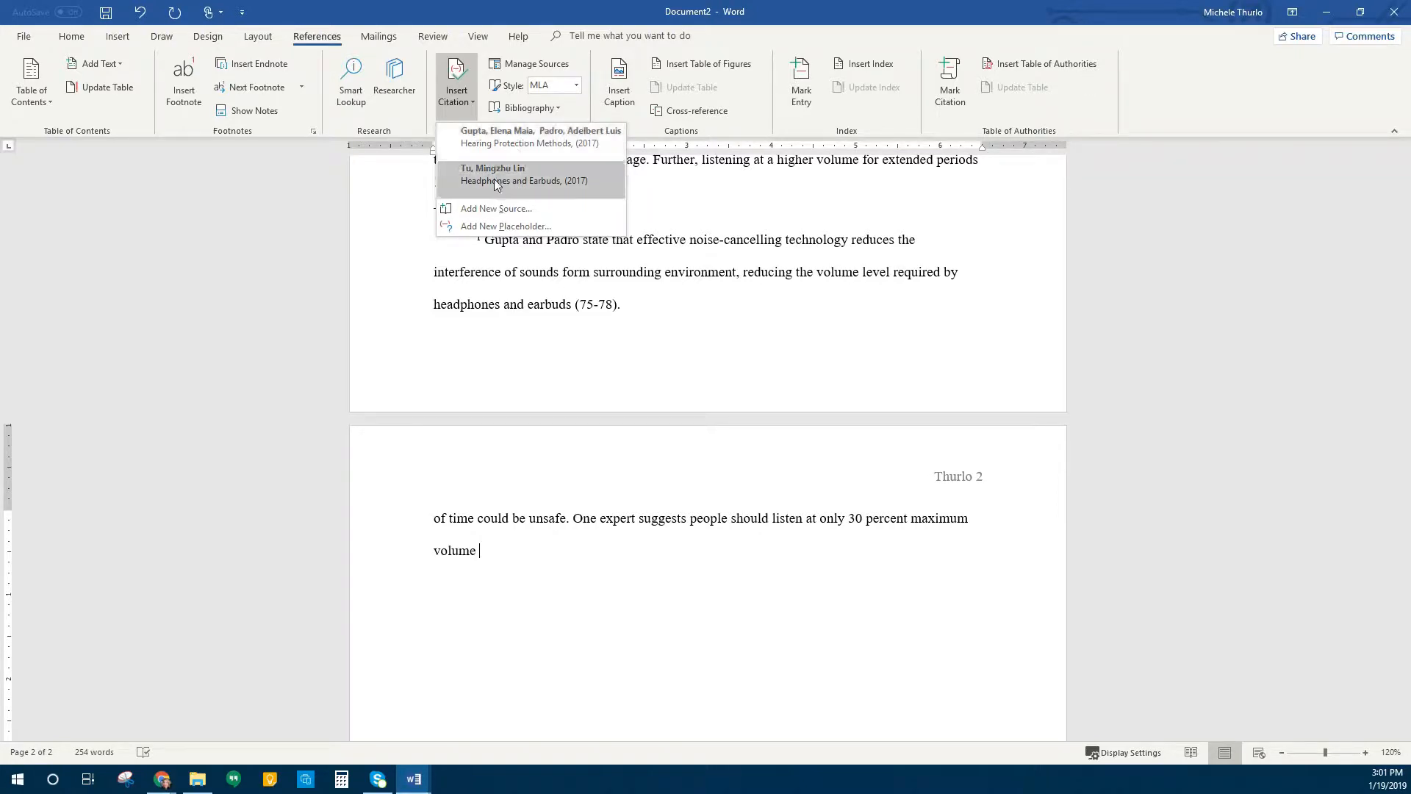
{"action": "left_click", "coordinate": [528, 208]}
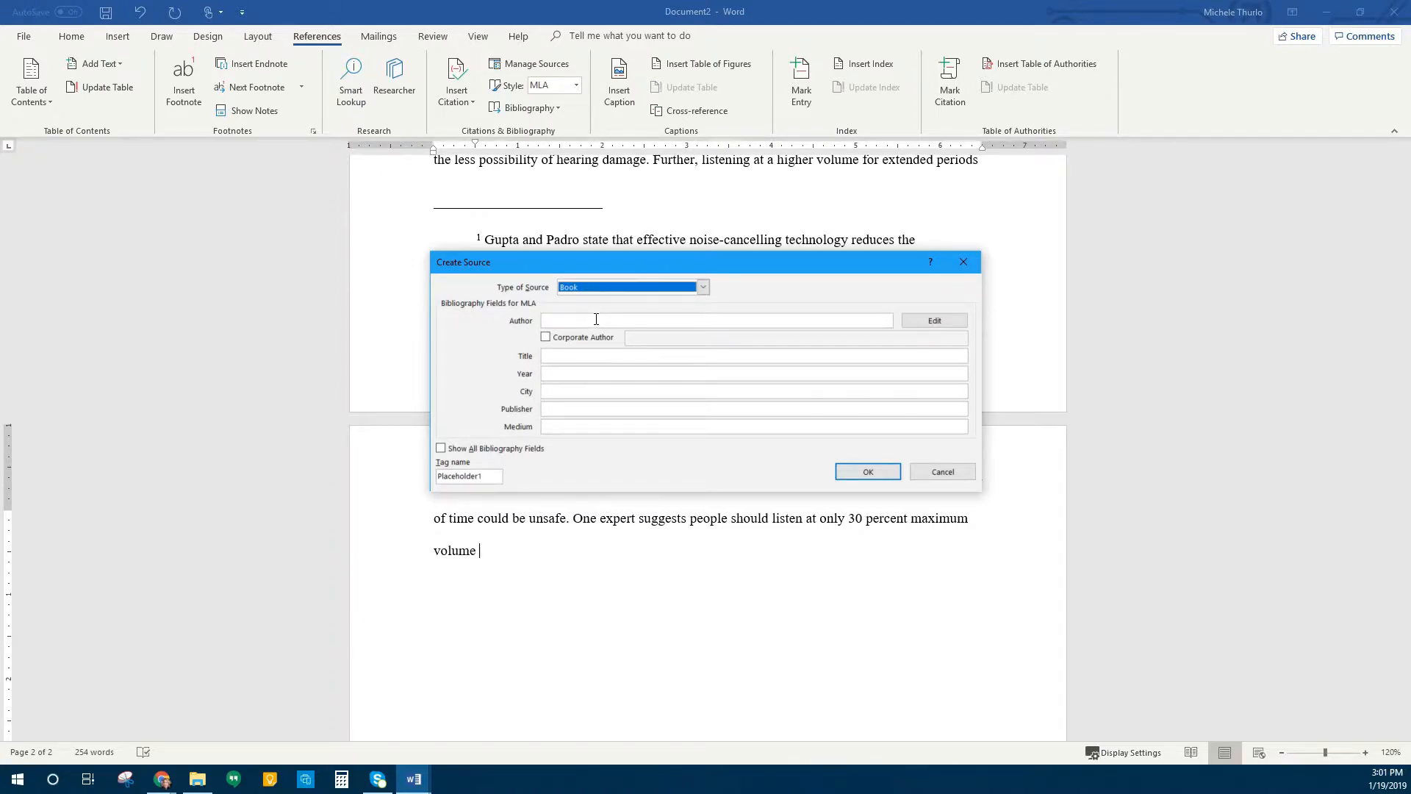
{"action": "left_click", "coordinate": [596, 319]}
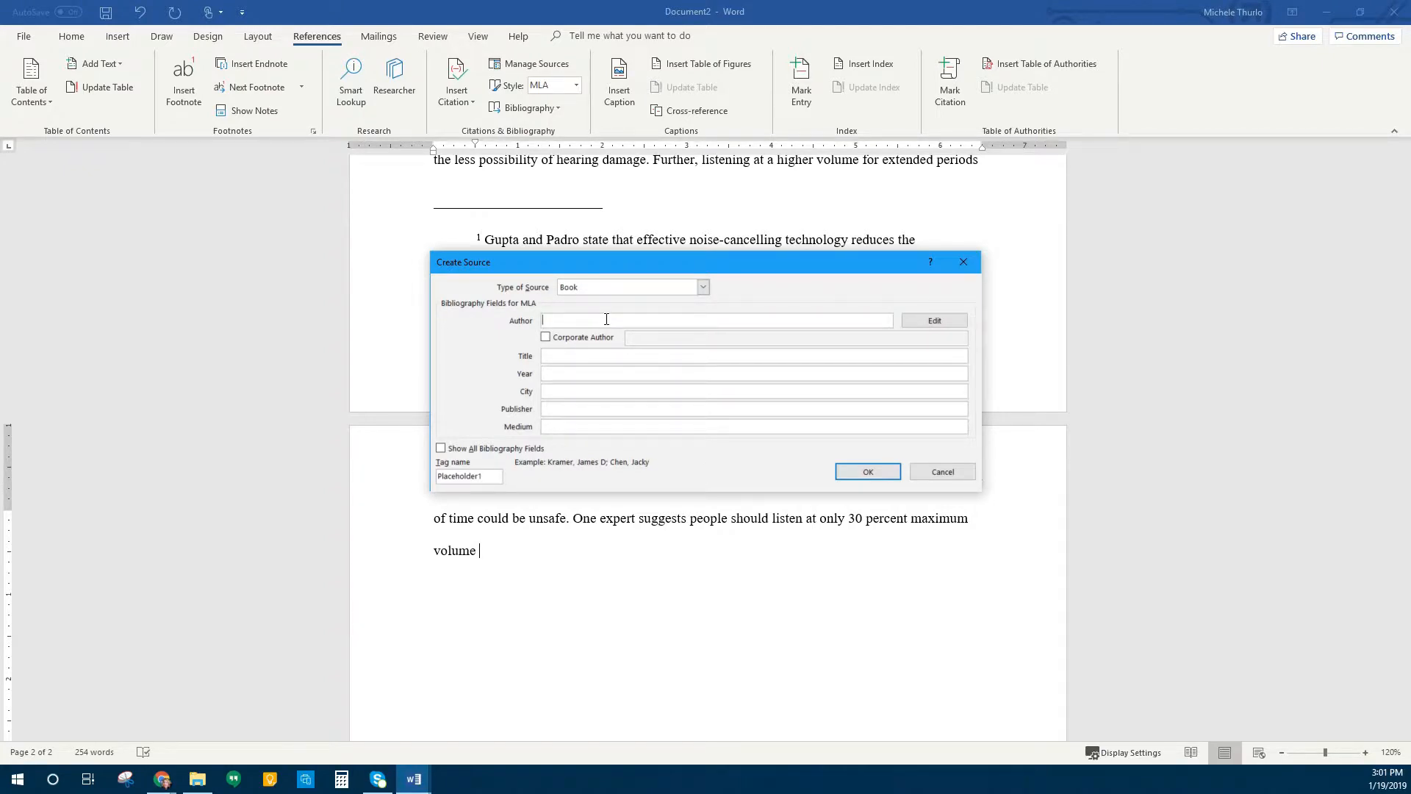
{"action": "type", "text": "Chamberlain"}
{"action": "left_click", "coordinate": [466, 478]}
{"action": "double_click", "coordinate": [465, 478]}
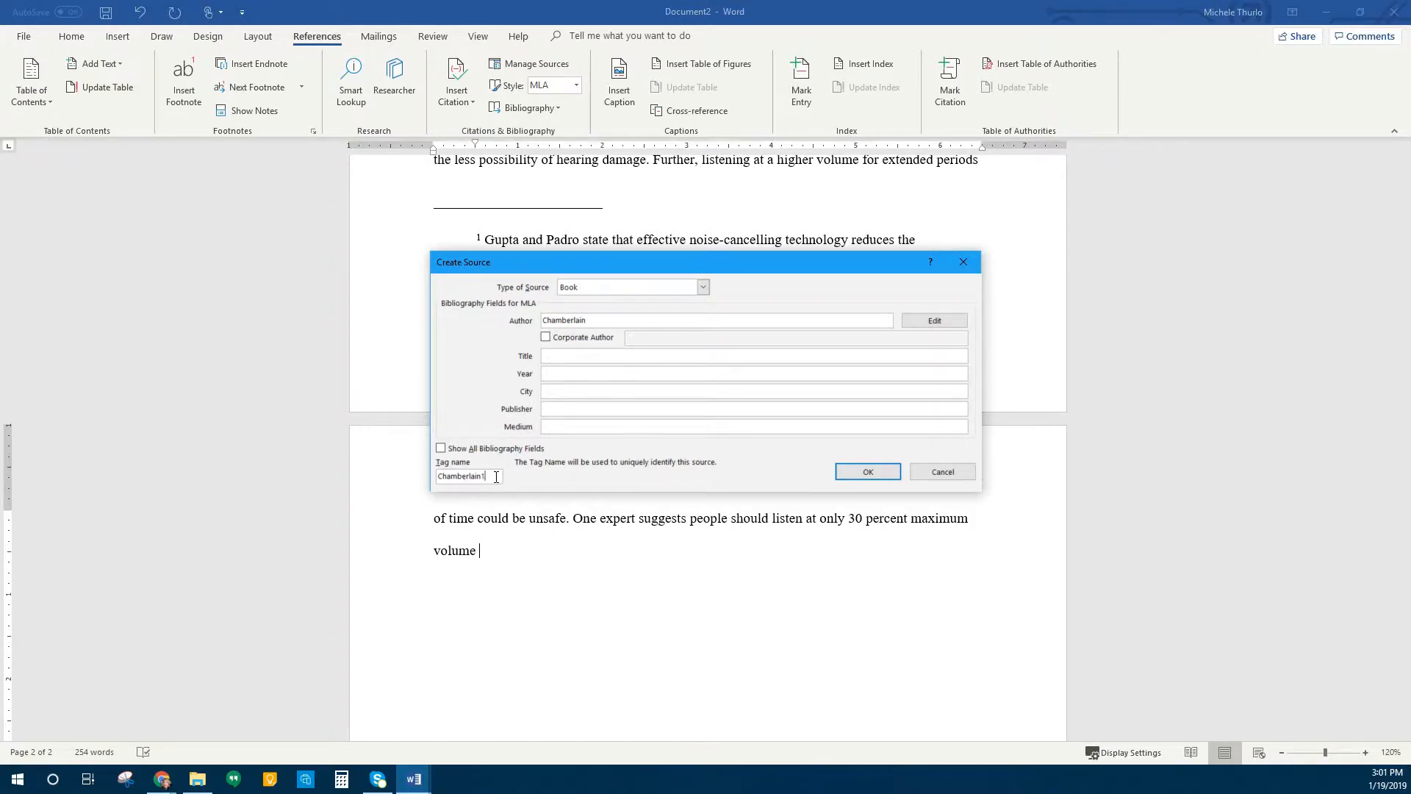
{"action": "left_click", "coordinate": [885, 468]}
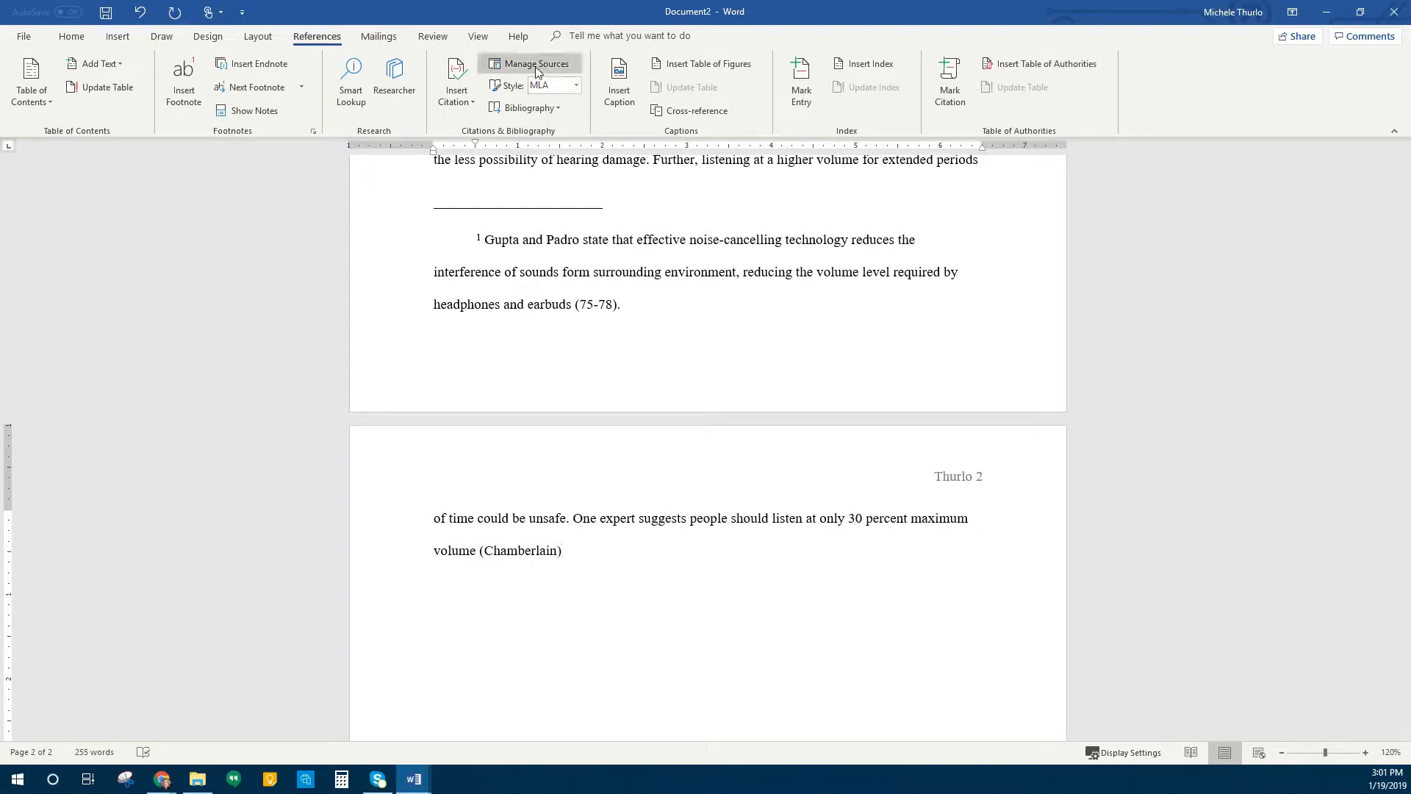
Edit the source behind the new citation after "volume" and set its type to Web site.
{"action": "left_click", "coordinate": [522, 552]}
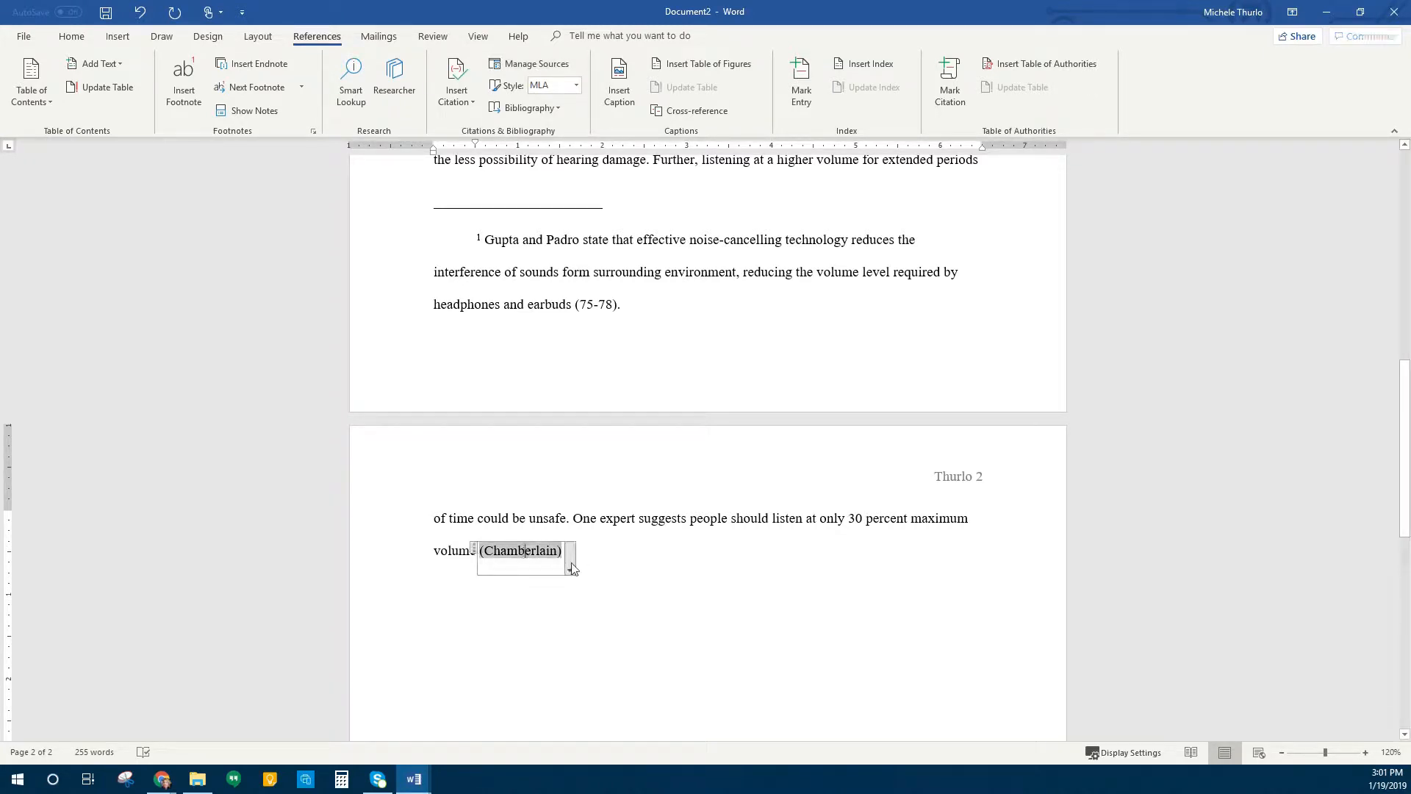
{"action": "left_click", "coordinate": [570, 570]}
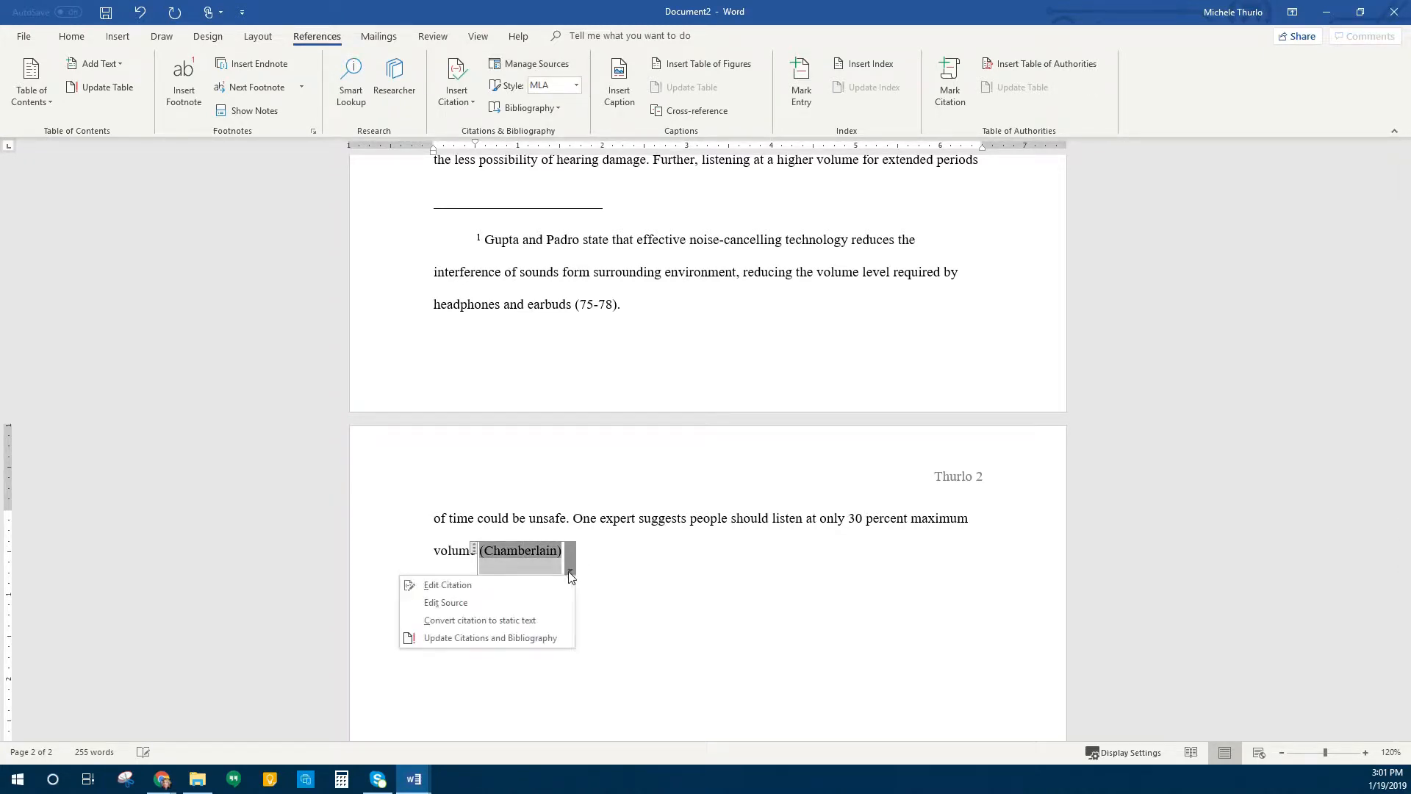
{"action": "left_click", "coordinate": [487, 603]}
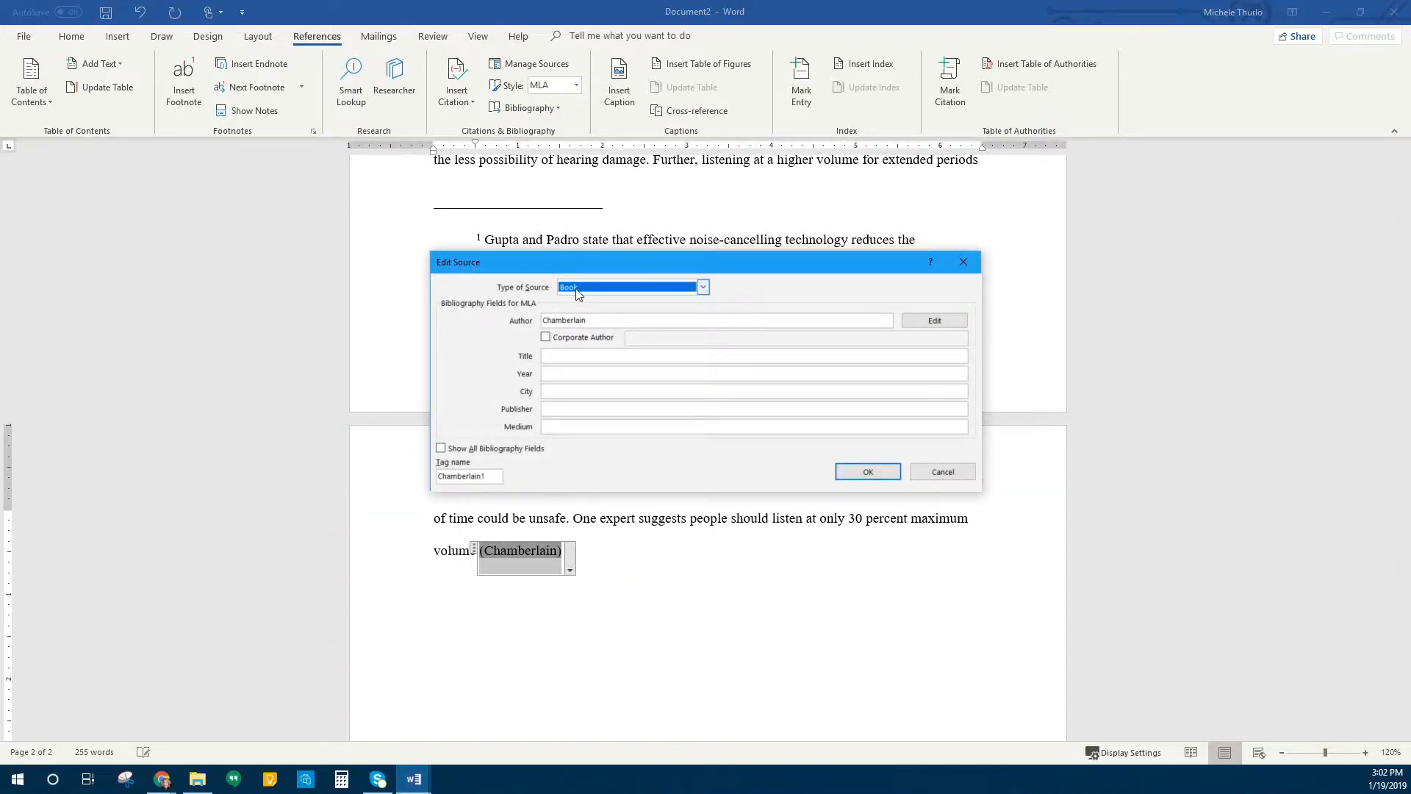
{"action": "left_click", "coordinate": [649, 289]}
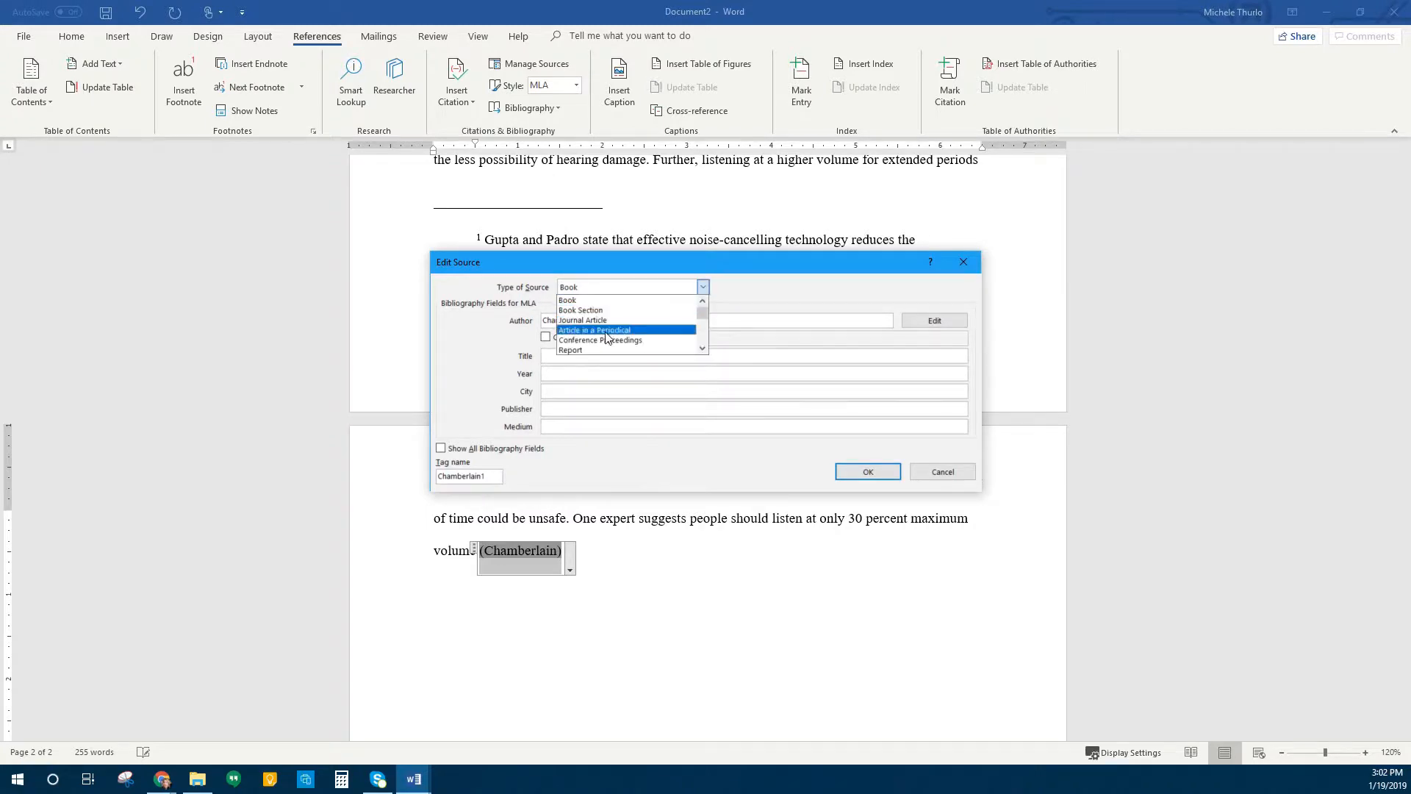
{"action": "left_click_drag", "start_coordinate": [702, 312], "coordinate": [704, 320]}
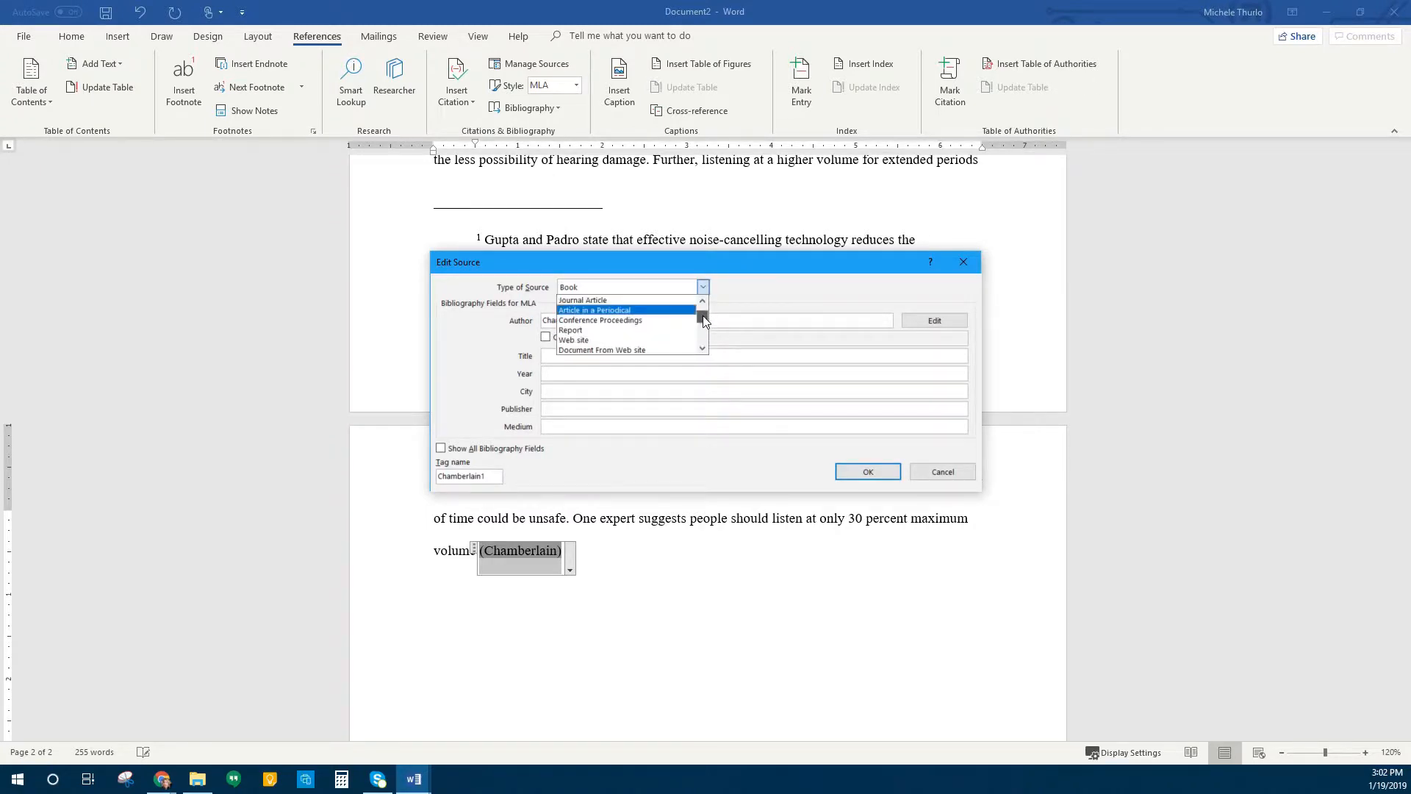
{"action": "left_click", "coordinate": [593, 341]}
Complete the author's full name in the Web site source and set the web page name to "Understanding How Volume Levels Affect Hearing".
{"action": "left_click", "coordinate": [600, 319]}
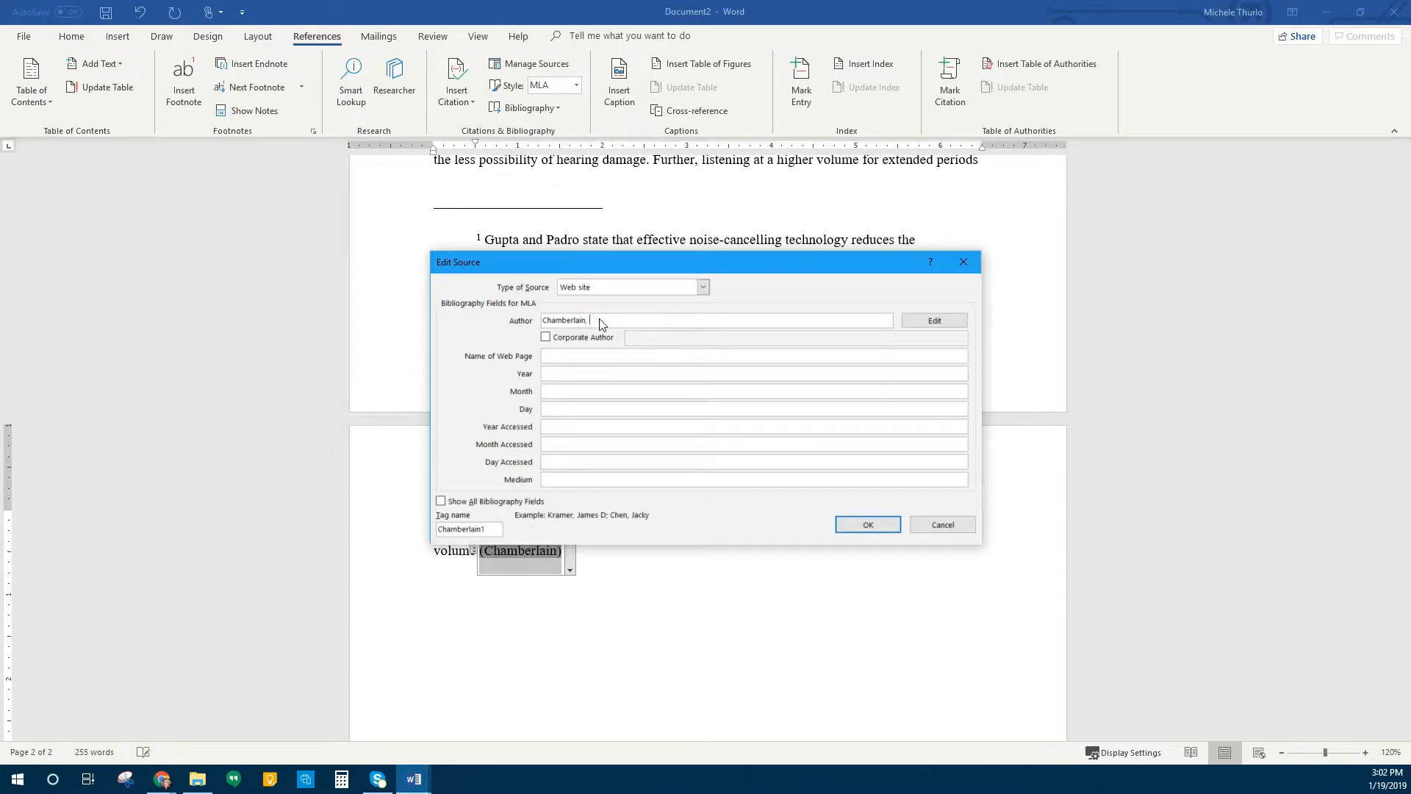
{"action": "type", "text": ", Megan Lynn"}
{"action": "key", "text": "Tab"}
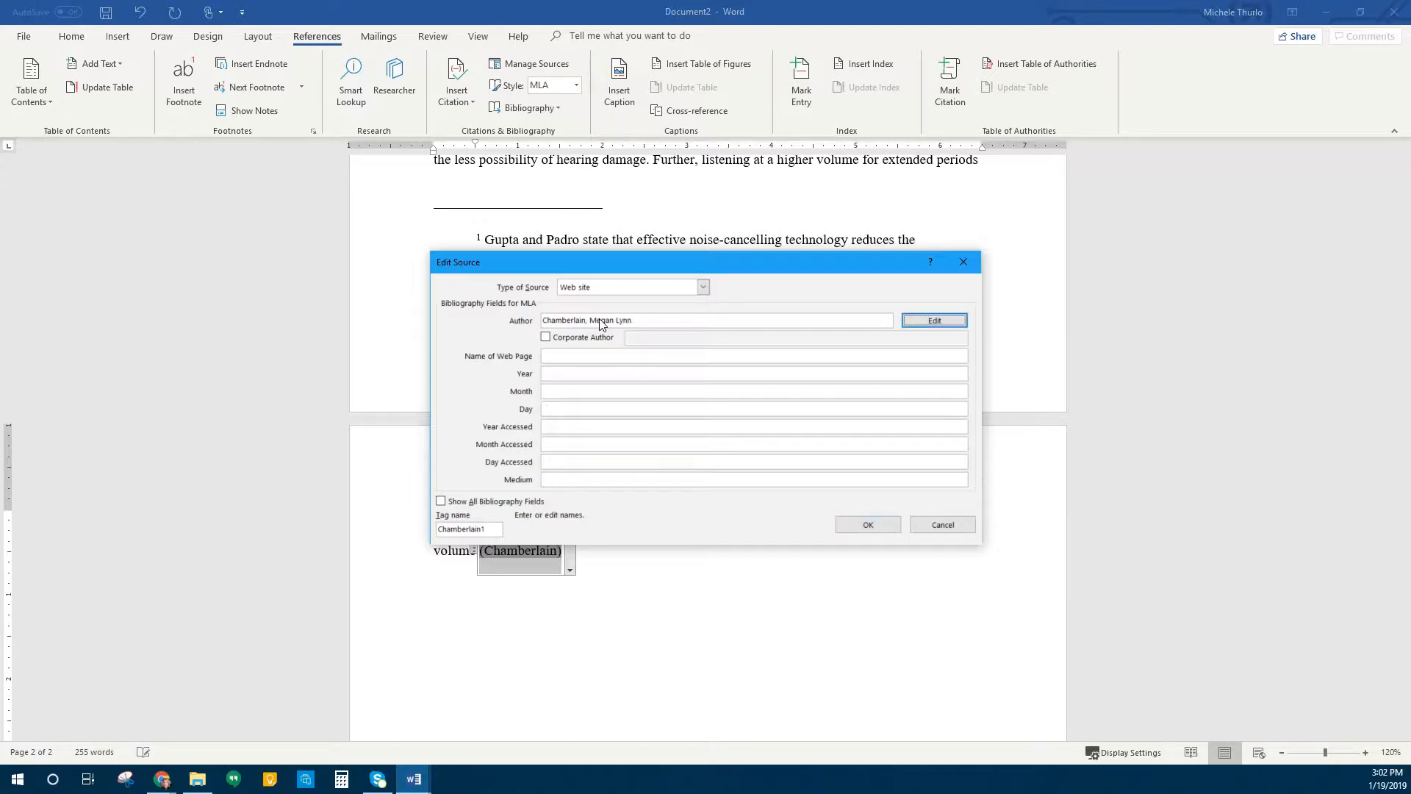
{"action": "left_click", "coordinate": [590, 358]}
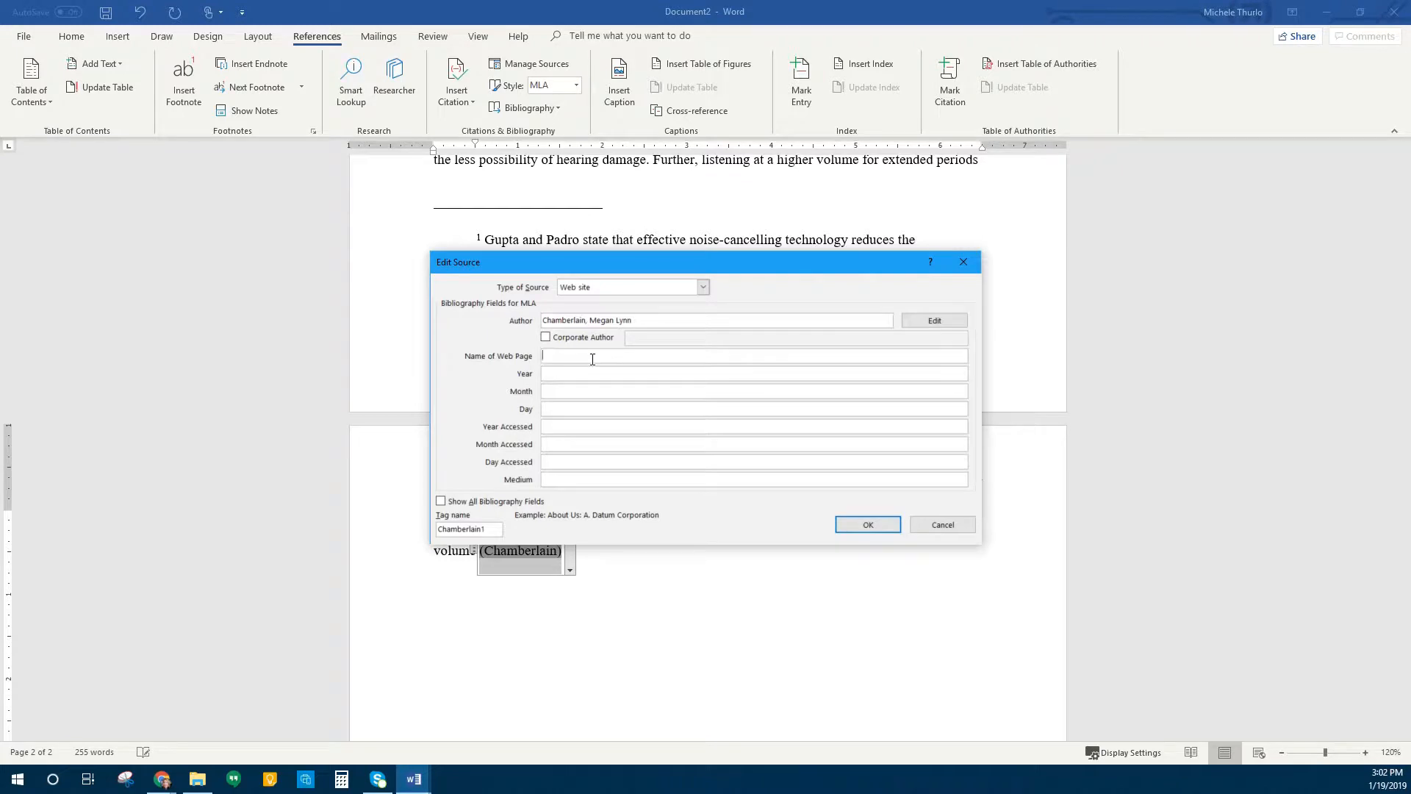
{"action": "type", "text": "Understanding How Volume Levels Affect Hearing"}
Show all bibliography fields for the source and set the production company to "Course Technology".
{"action": "left_click", "coordinate": [440, 501]}
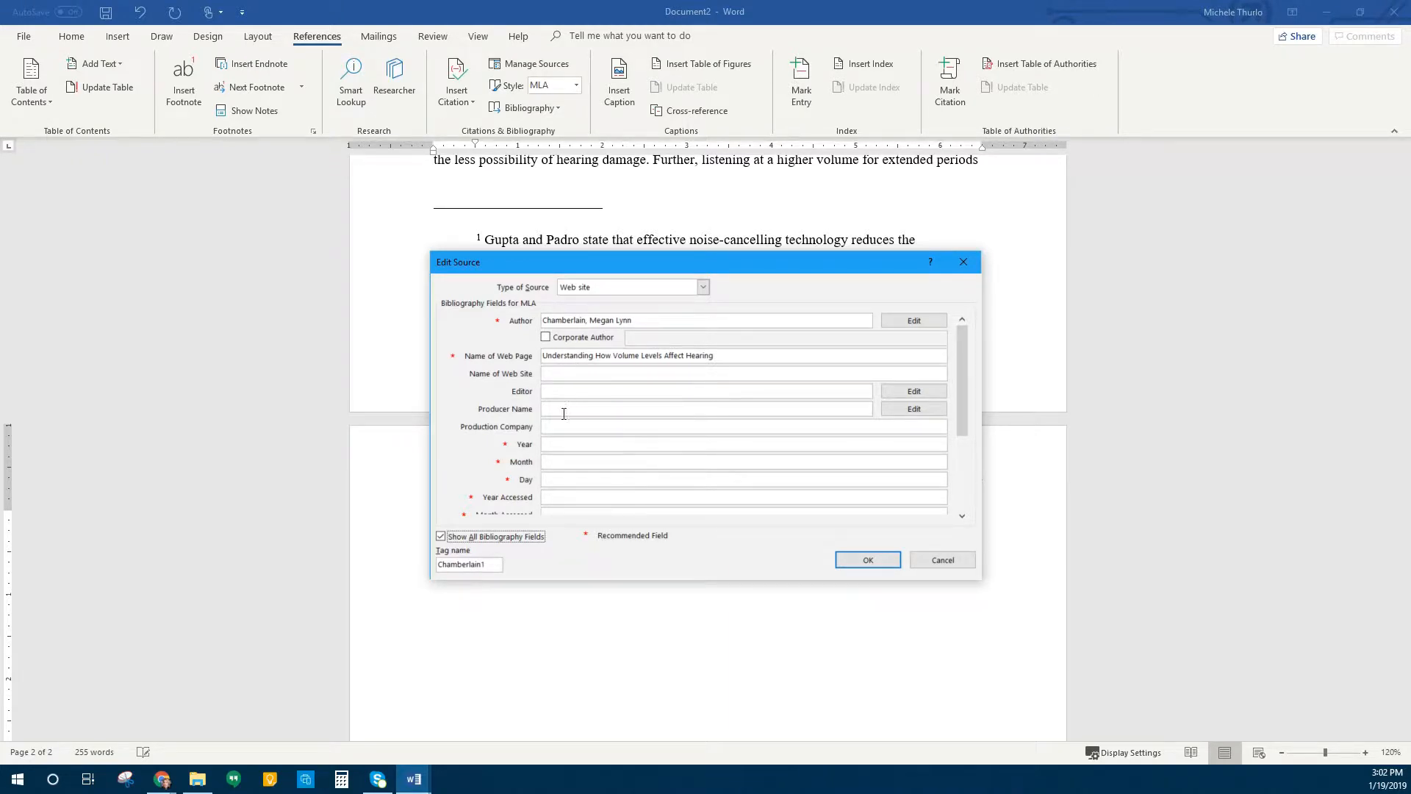
{"action": "left_click", "coordinate": [563, 428]}
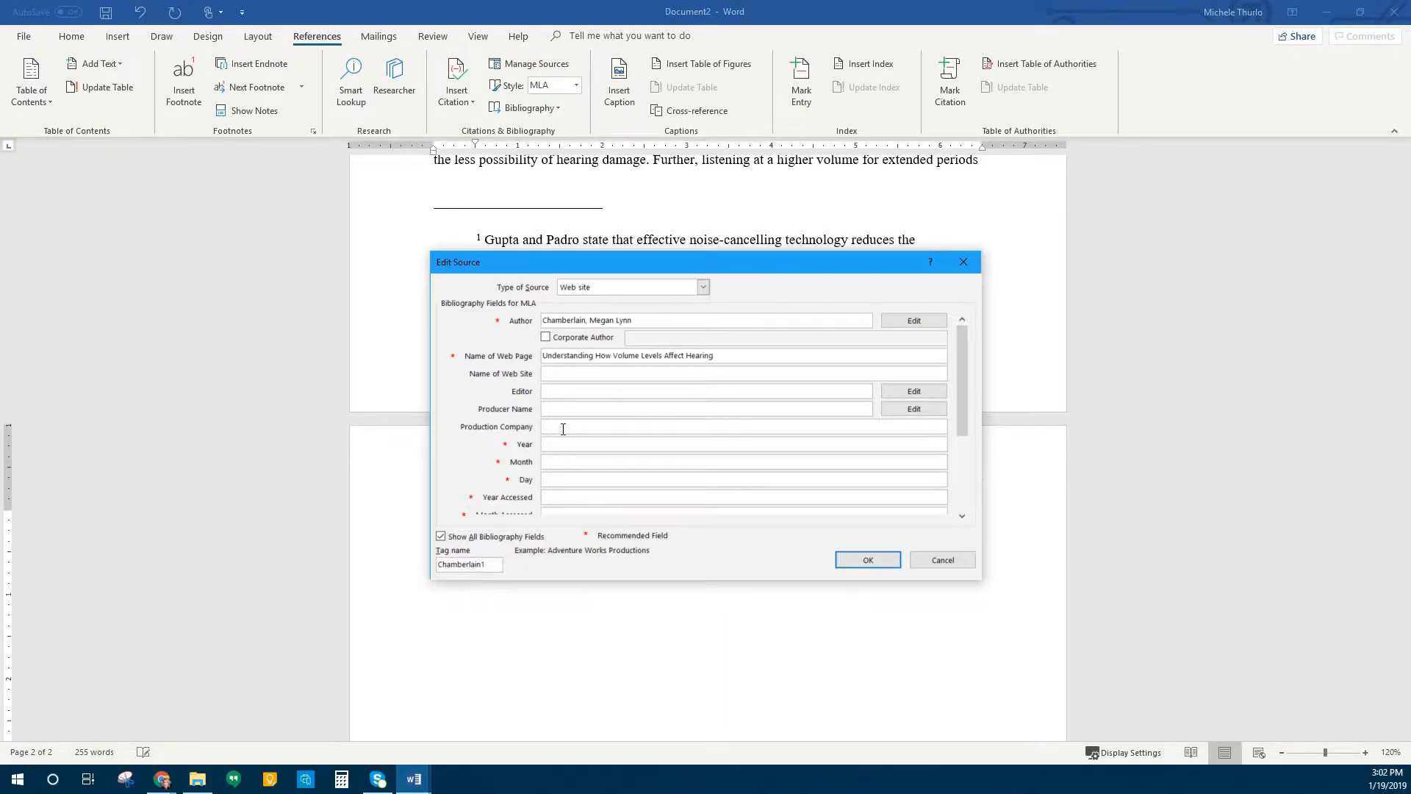
{"action": "type", "text": "Course Tecyhn"}
{"action": "key", "text": "BackSpace"}
{"action": "key", "text": "BackSpace"}
{"action": "key", "text": "BackSpace"}
{"action": "type", "text": "hnology"}
{"action": "key", "text": "Tab"}
Set the source's access date to year 2017, month Sept. and day 16.
{"action": "left_click", "coordinate": [563, 497]}
{"action": "type", "text": "2017"}
{"action": "key", "text": "Tab"}
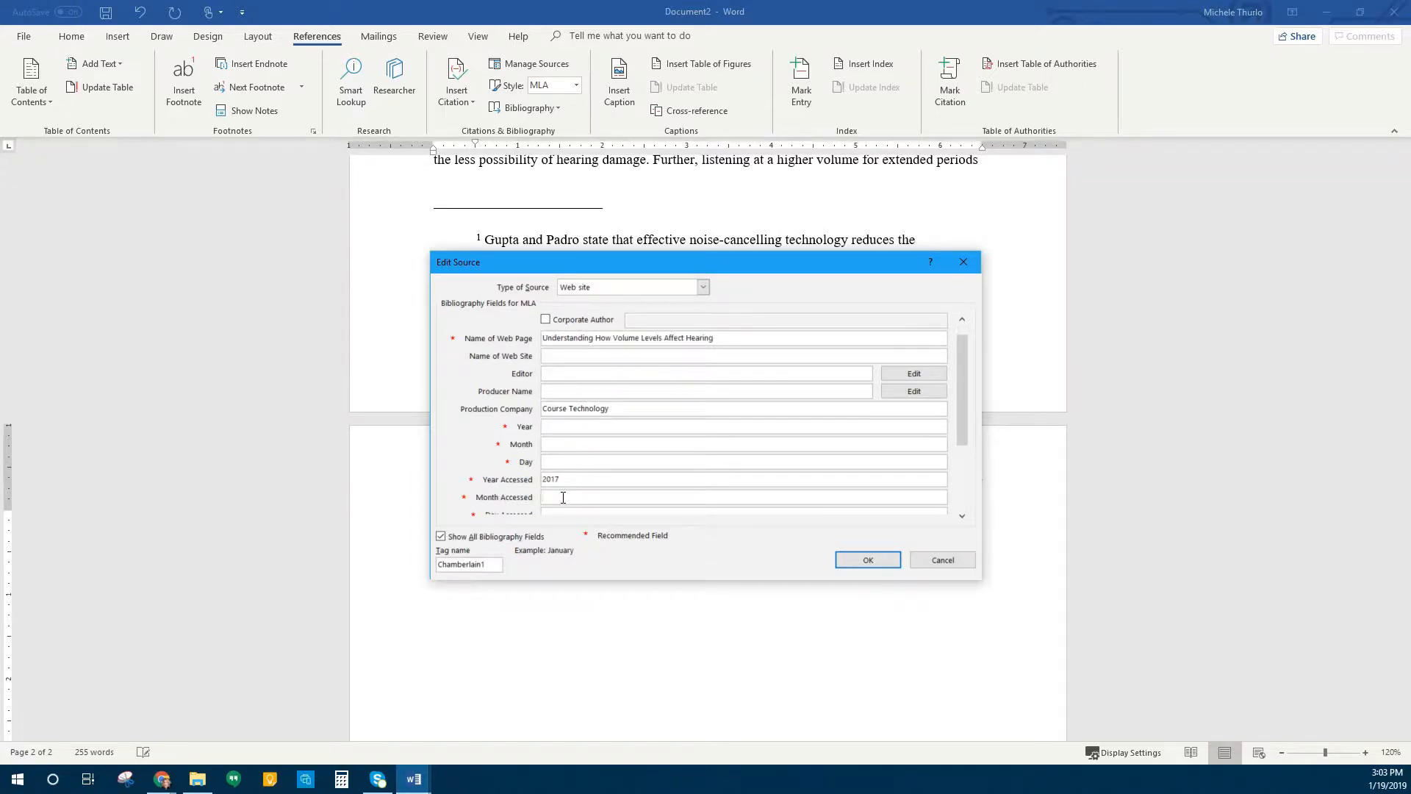
{"action": "type", "text": "Sept."}
{"action": "key", "text": "Tab"}
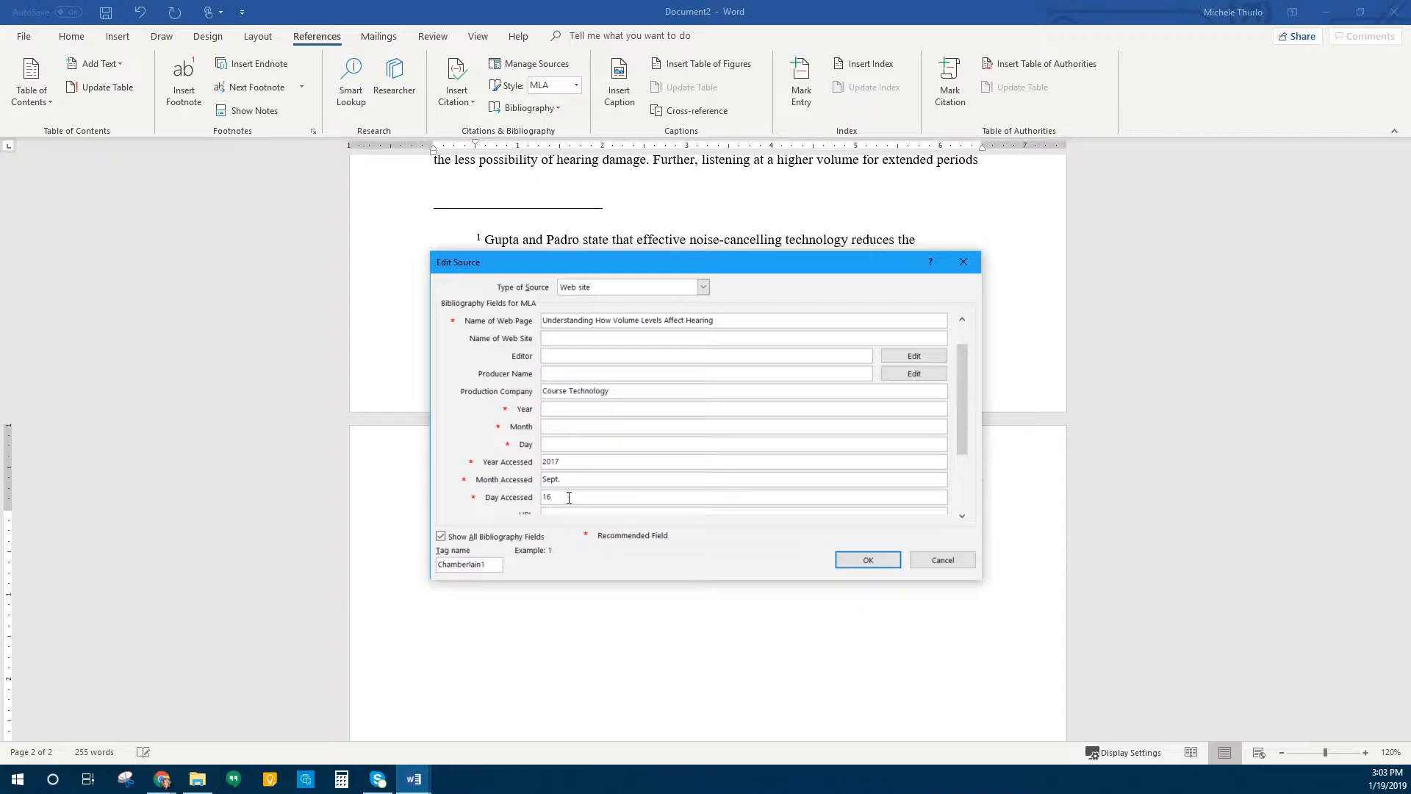
{"action": "key", "text": "Tab"}
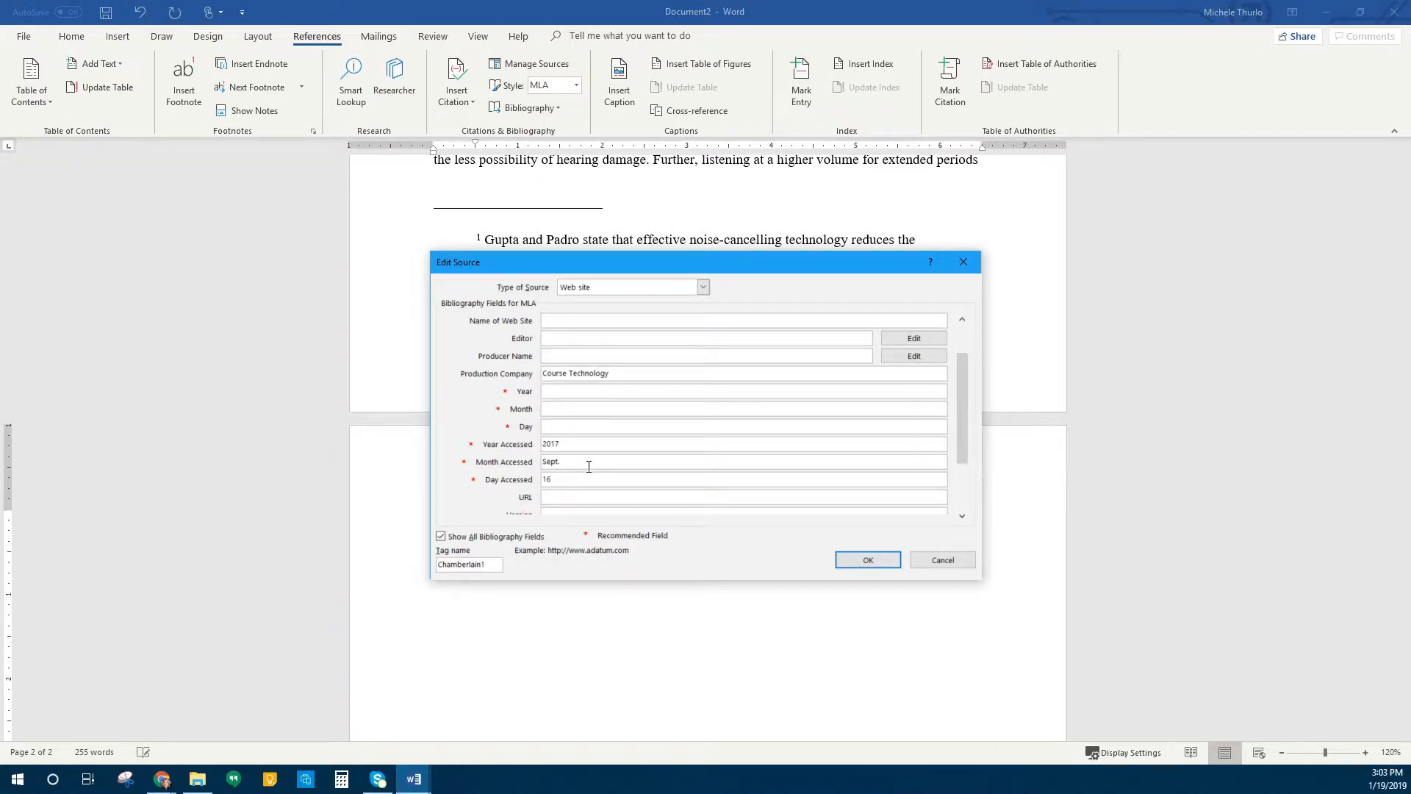
Set the source's medium to Web, then save the source changes to both the master list and the current document.
{"action": "left_click_drag", "start_coordinate": [963, 409], "coordinate": [959, 436]}
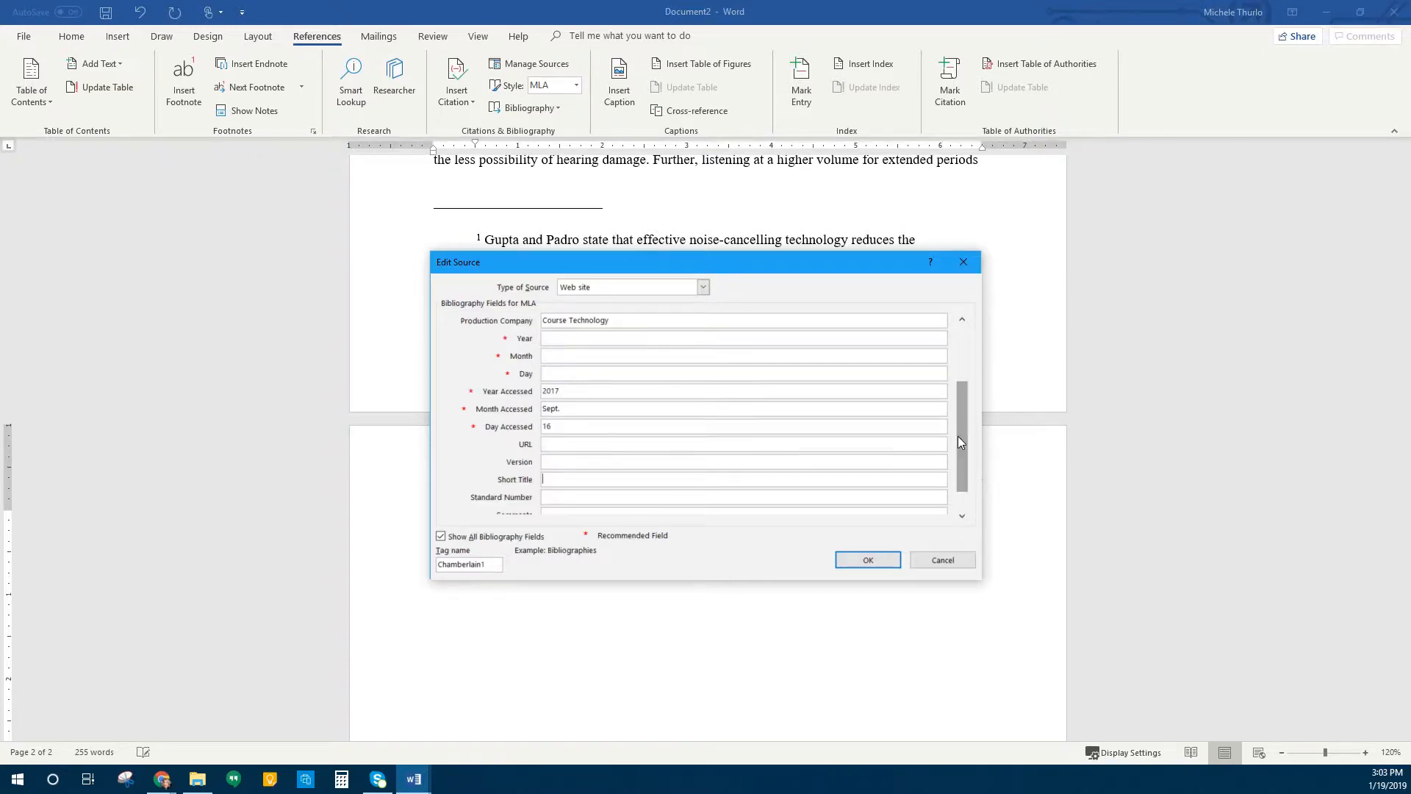
{"action": "scroll", "coordinate": [958, 436], "scroll_direction": "down", "scroll_amount": 2}
{"action": "key", "text": "Tab"}
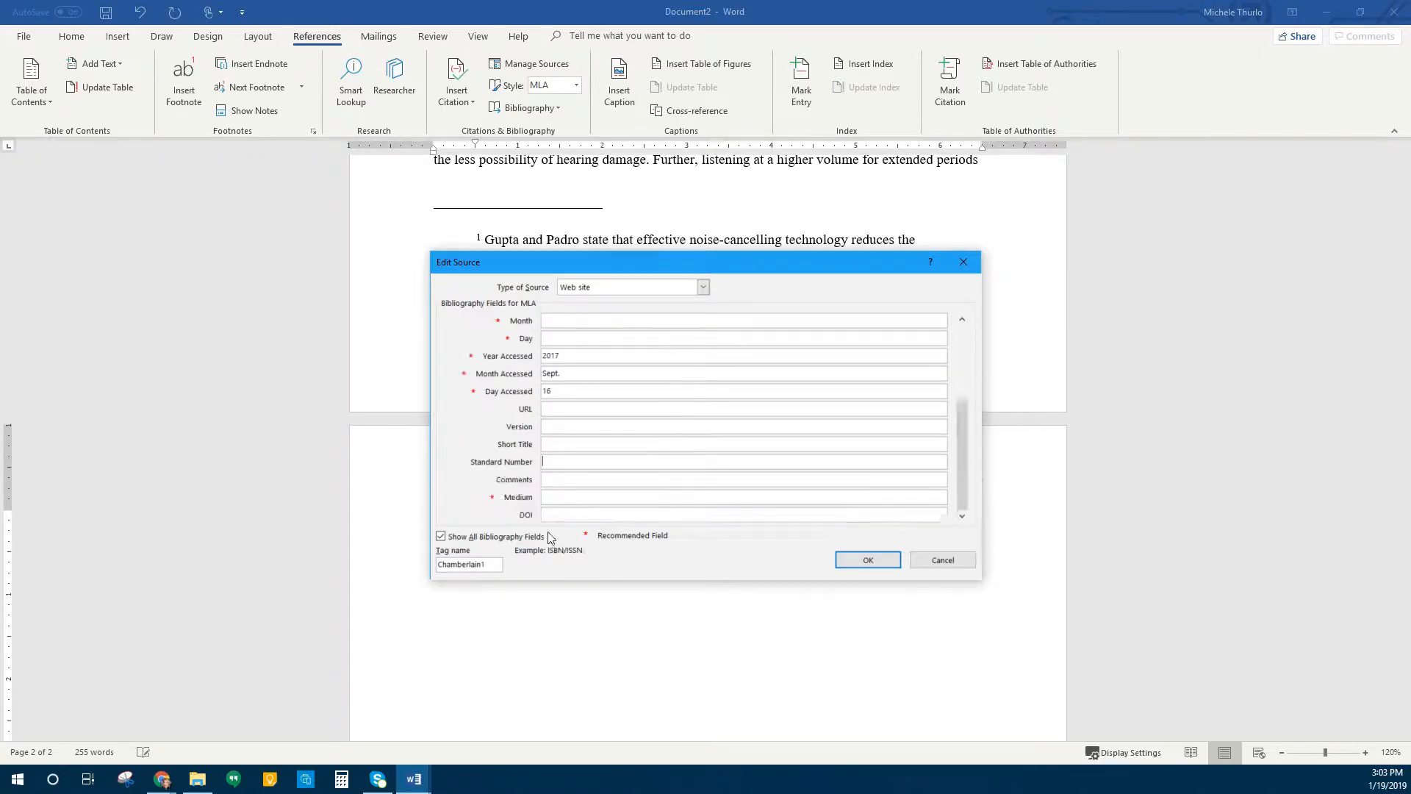
{"action": "left_click", "coordinate": [580, 496]}
{"action": "type", "text": "Web"}
{"action": "left_click", "coordinate": [869, 560]}
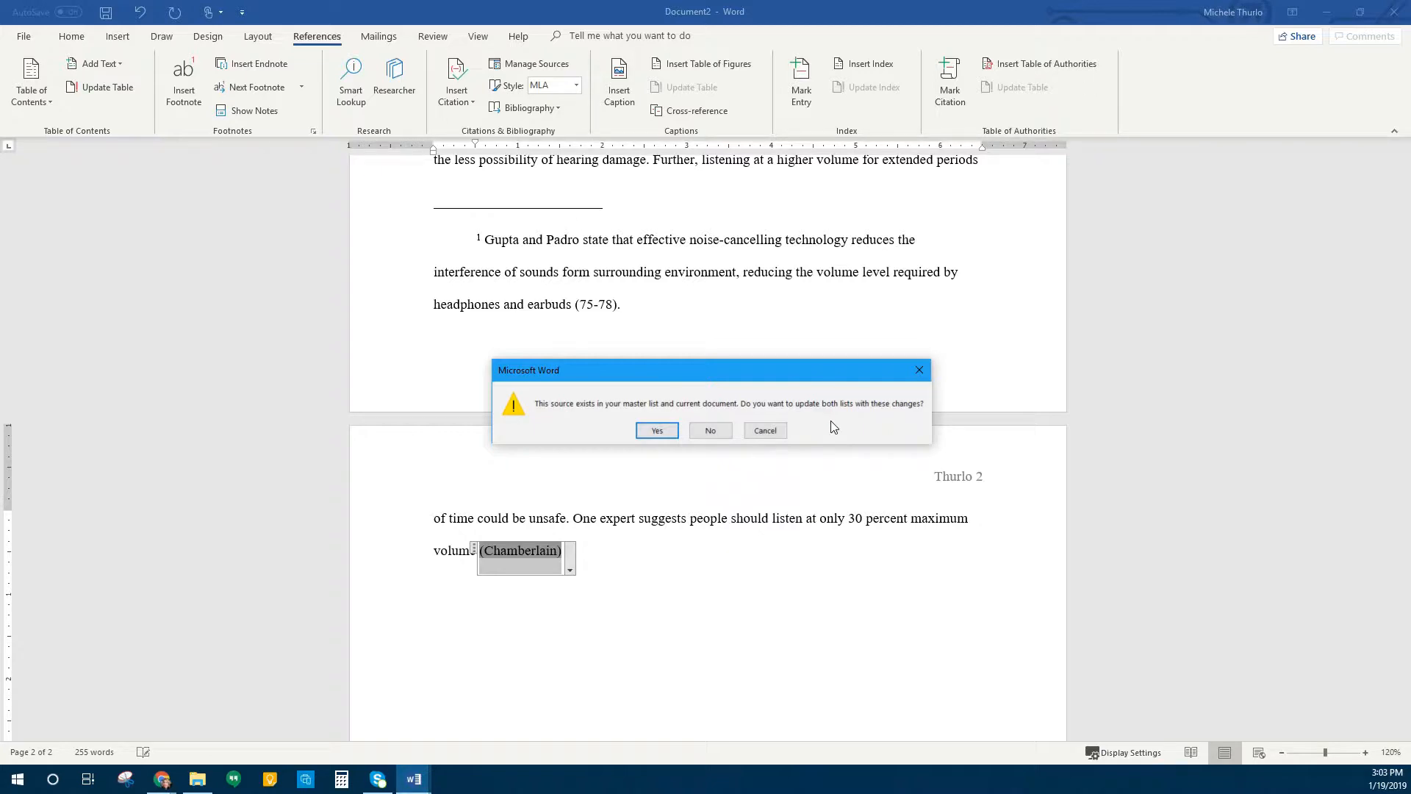
{"action": "left_click", "coordinate": [641, 434]}
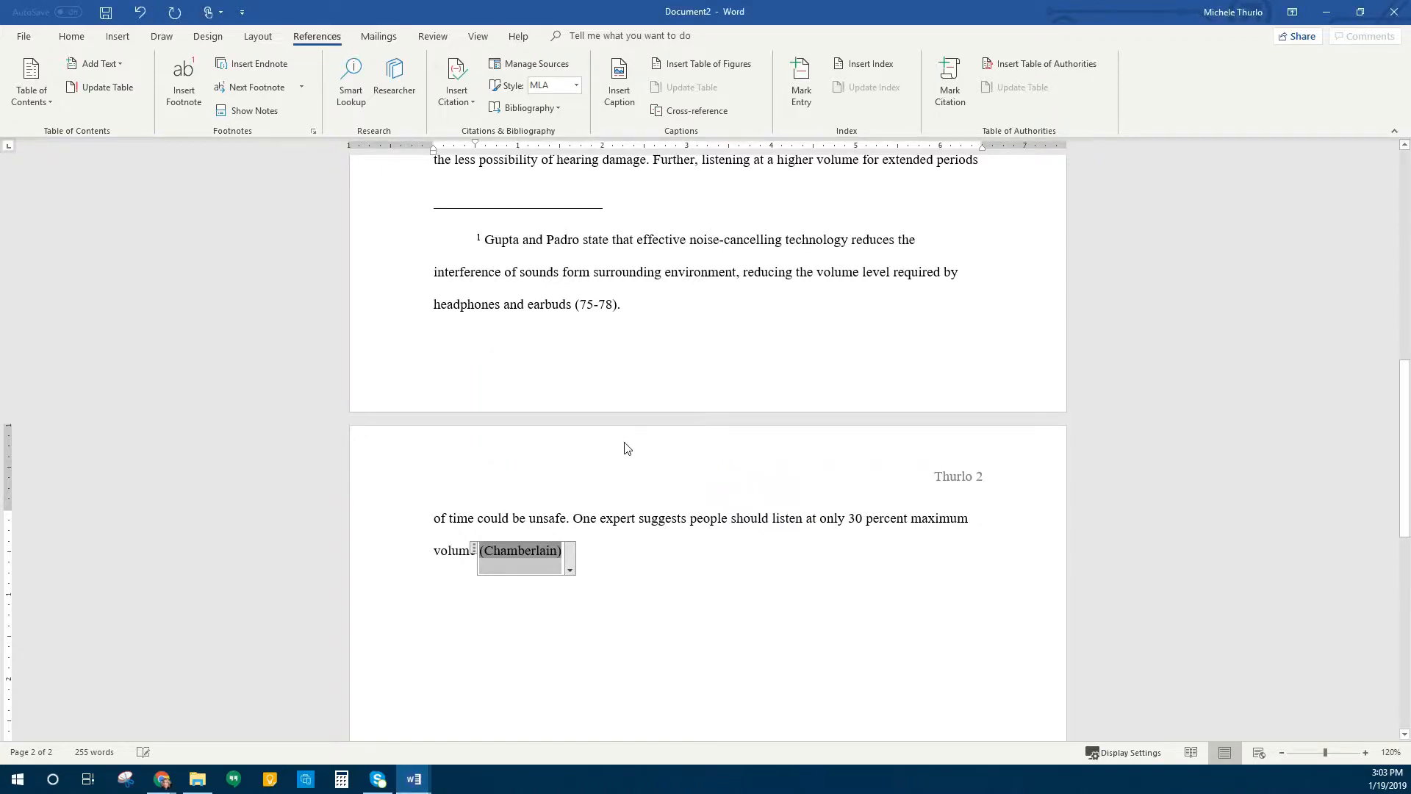
End the cited sentence with a period and add a closing paragraph beginning "More and more people are using headphones and earbuds with their computers and portable devices".
{"action": "left_click", "coordinate": [608, 551]}
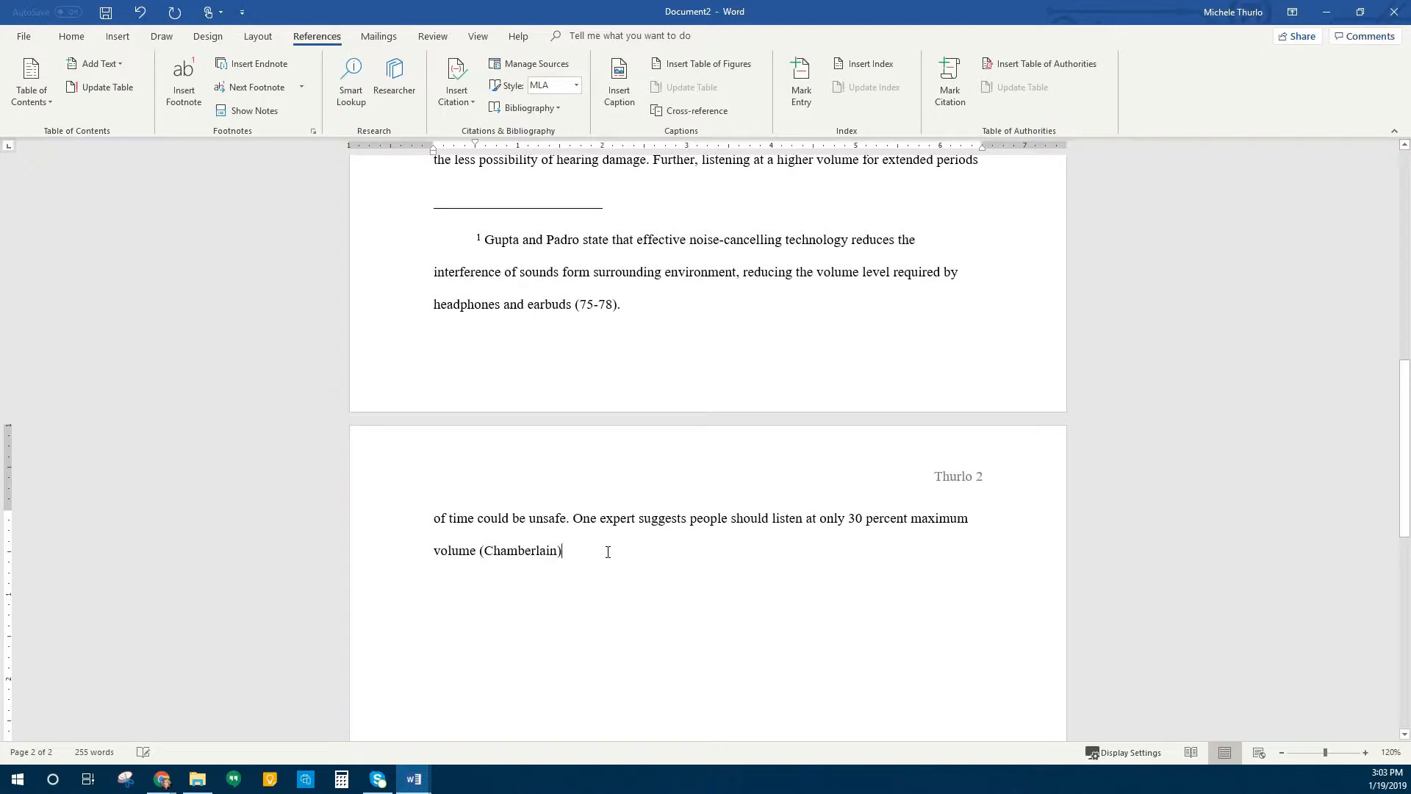
{"action": "type", "text": "."}
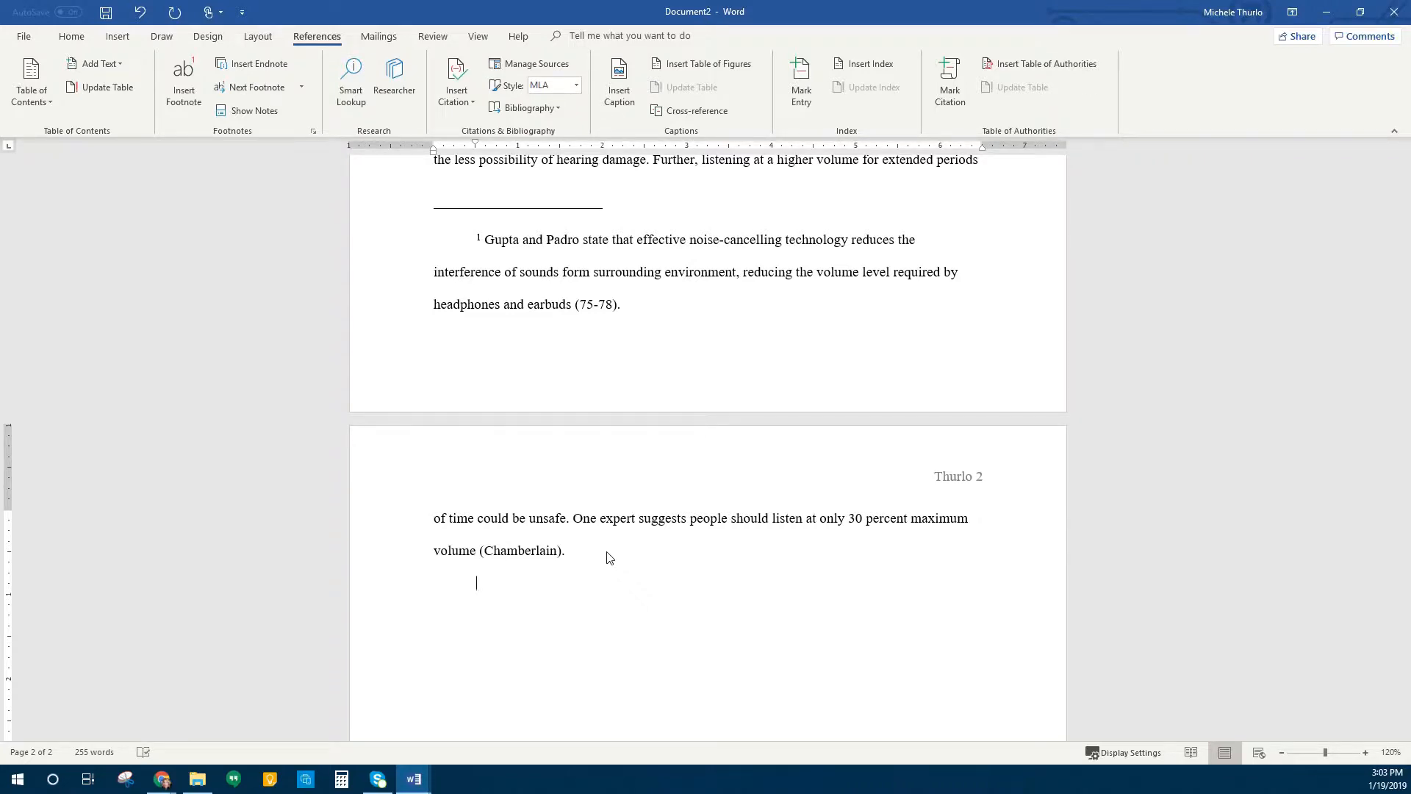
{"action": "type", "text": "More"}
{"action": "key", "text": "BackSpace"}
{"action": "key", "text": "BackSpace"}
{"action": "type", "text": "re and more"}
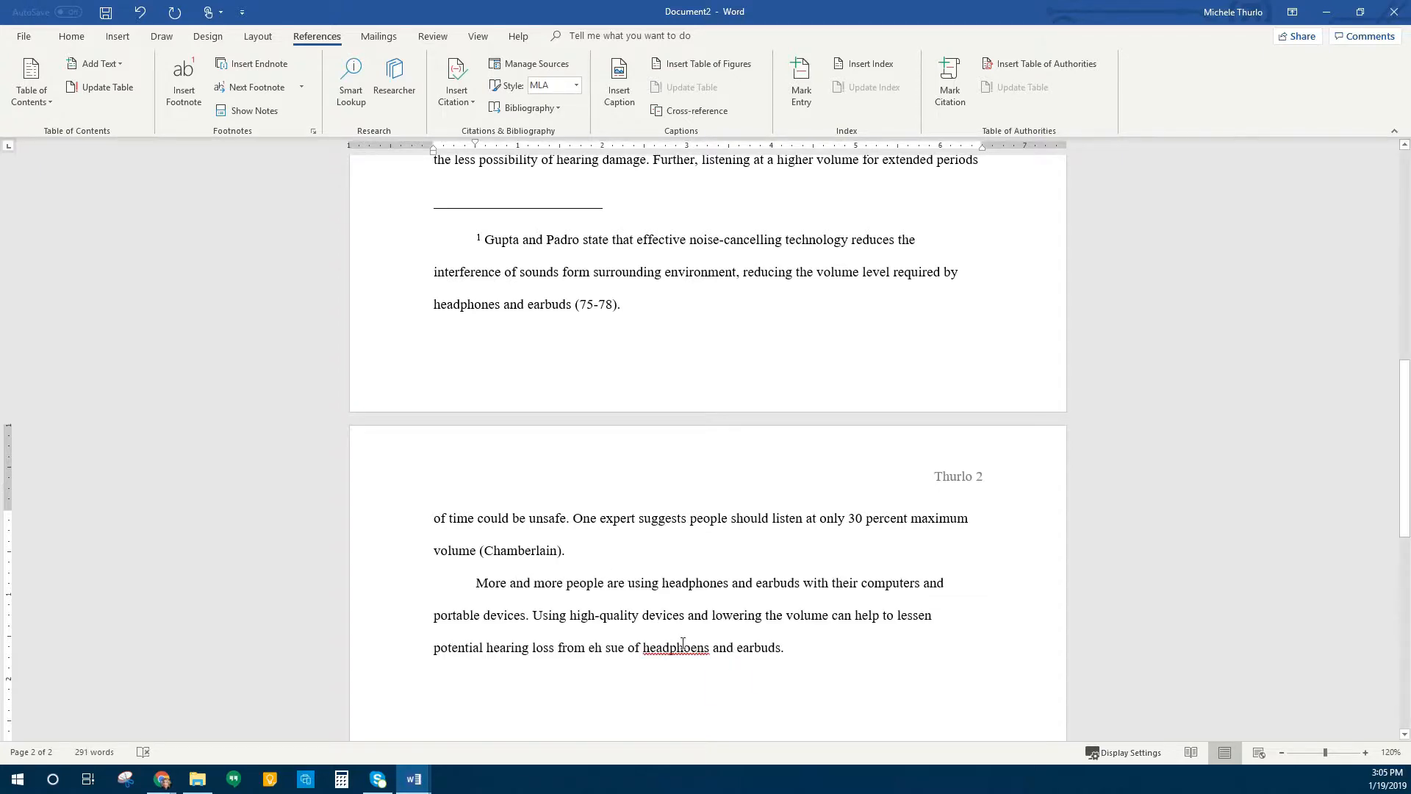
Correct the misspelled word "headphoens" in the closing paragraph to the suggested spelling "headphones".
{"action": "left_click", "coordinate": [700, 648]}
{"action": "right_click", "coordinate": [676, 648]}
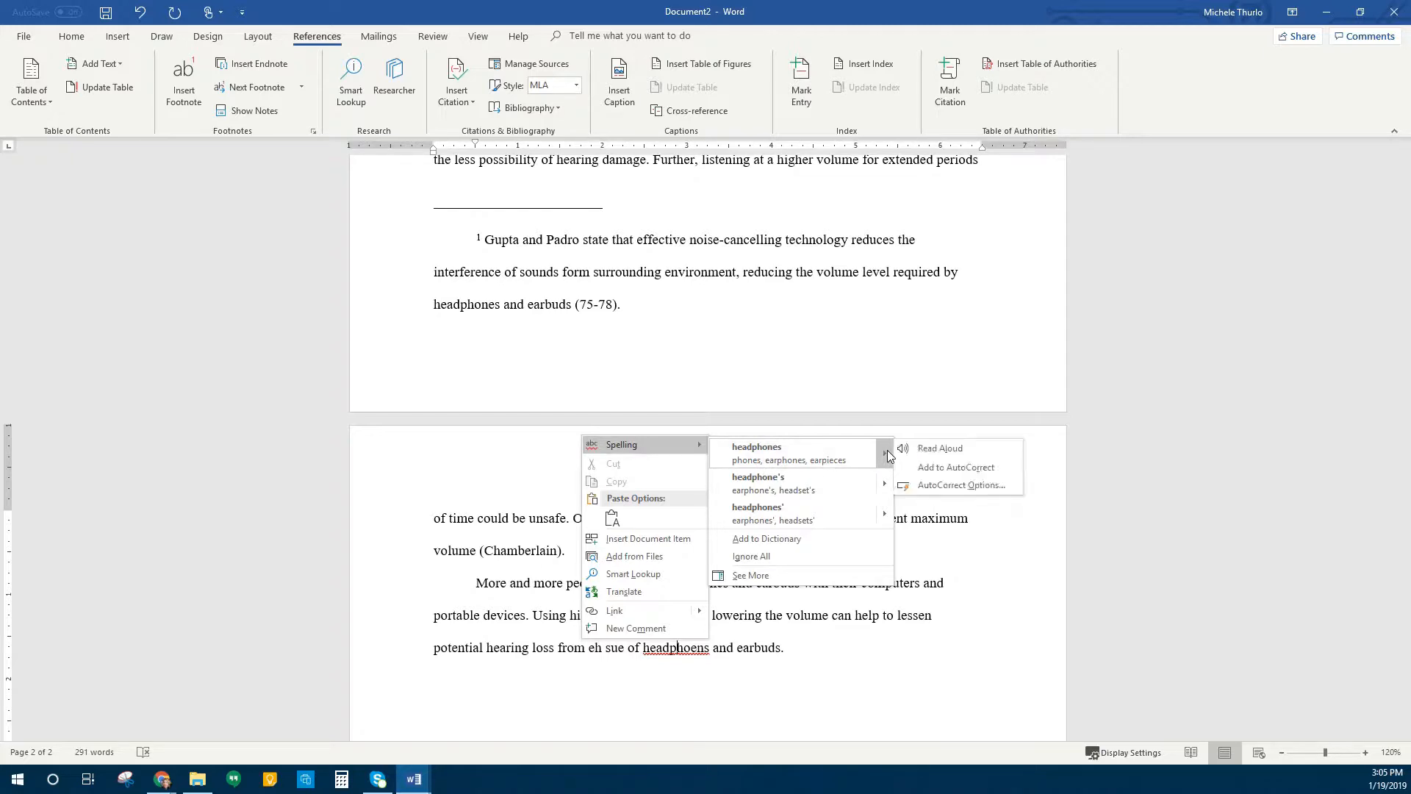
{"action": "mouse_move", "coordinate": [887, 450]}
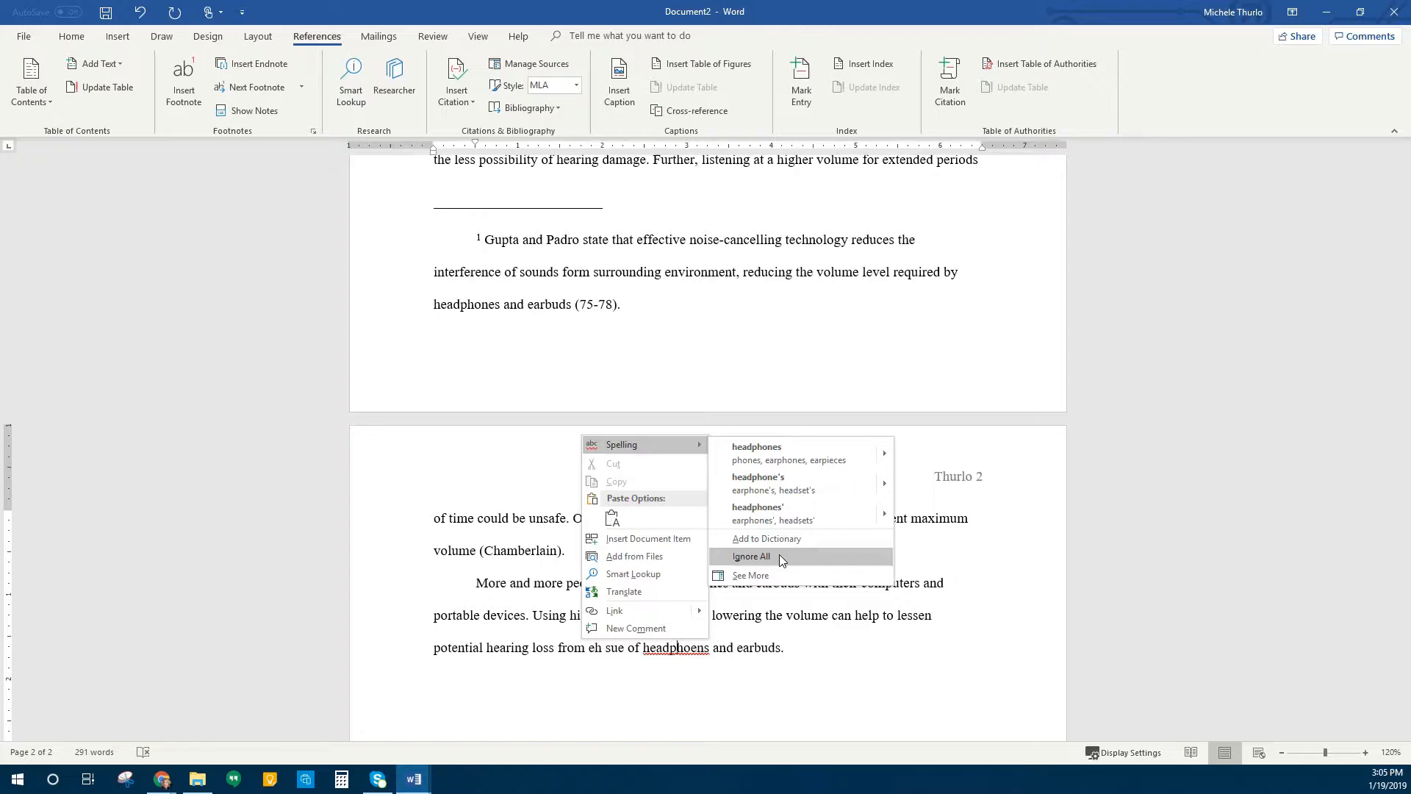
{"action": "left_click", "coordinate": [803, 446]}
{"action": "left_click", "coordinate": [791, 648]}
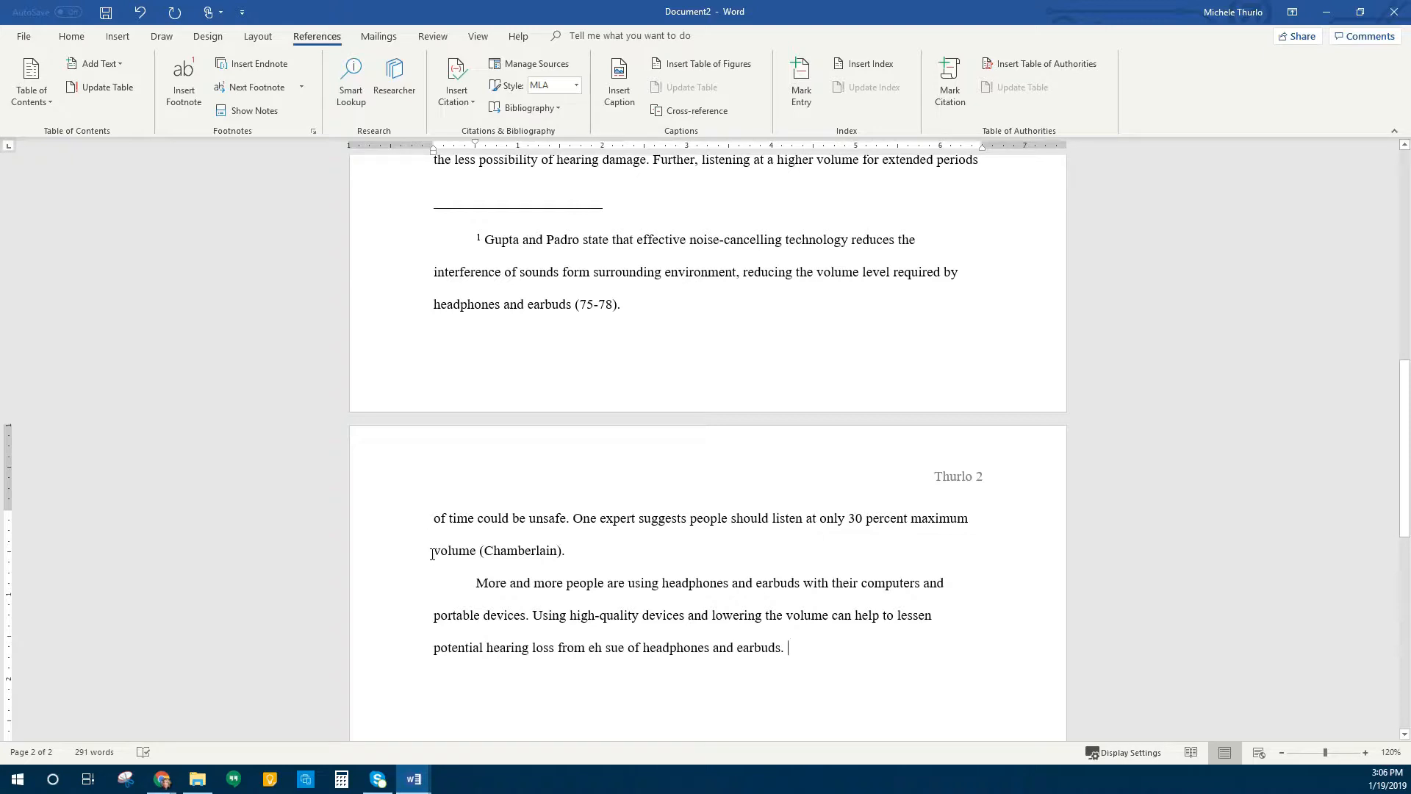
Hide the white space between the first and second pages and show it again.
{"action": "double_click", "coordinate": [543, 419]}
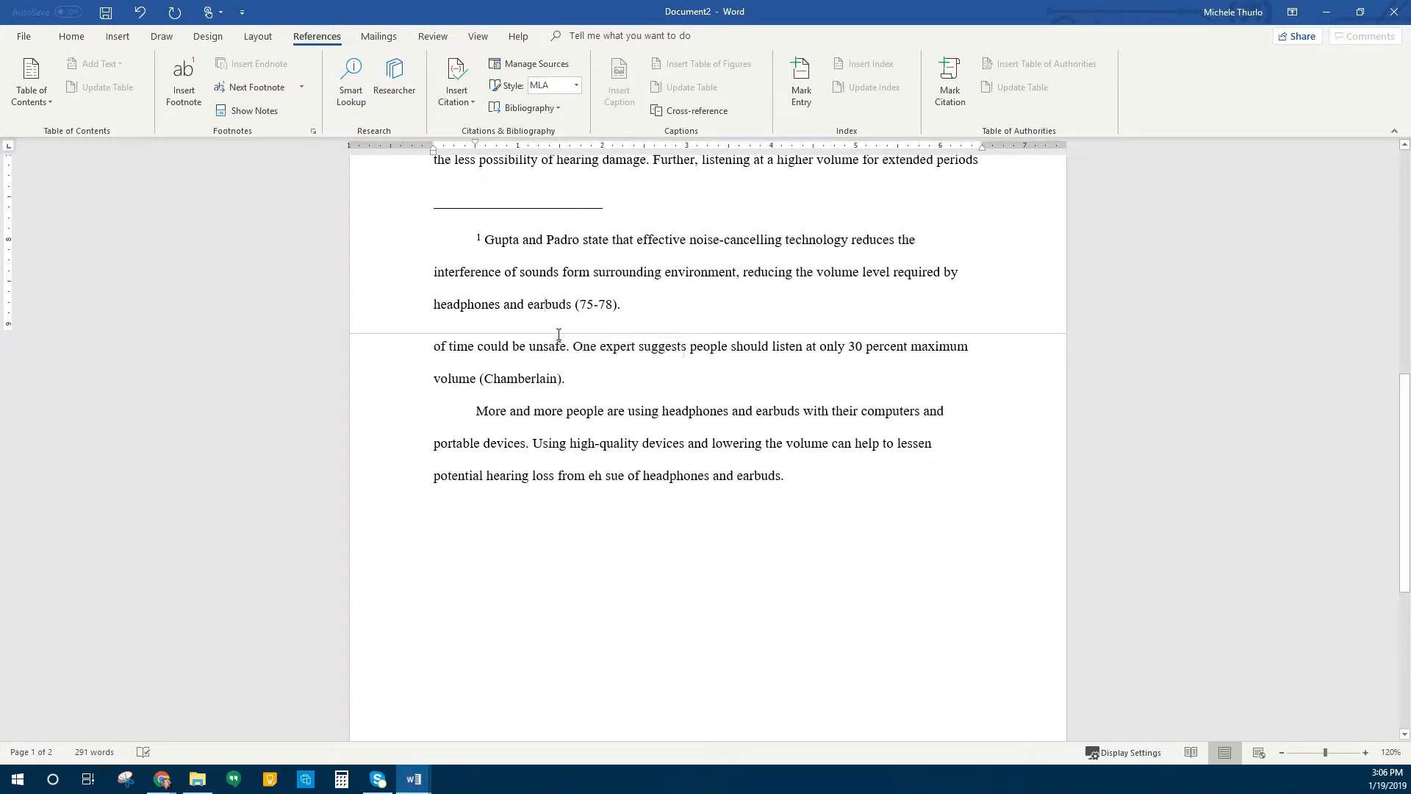
{"action": "double_click", "coordinate": [557, 333]}
{"action": "scroll", "coordinate": [643, 419], "scroll_direction": "up", "scroll_amount": 3}
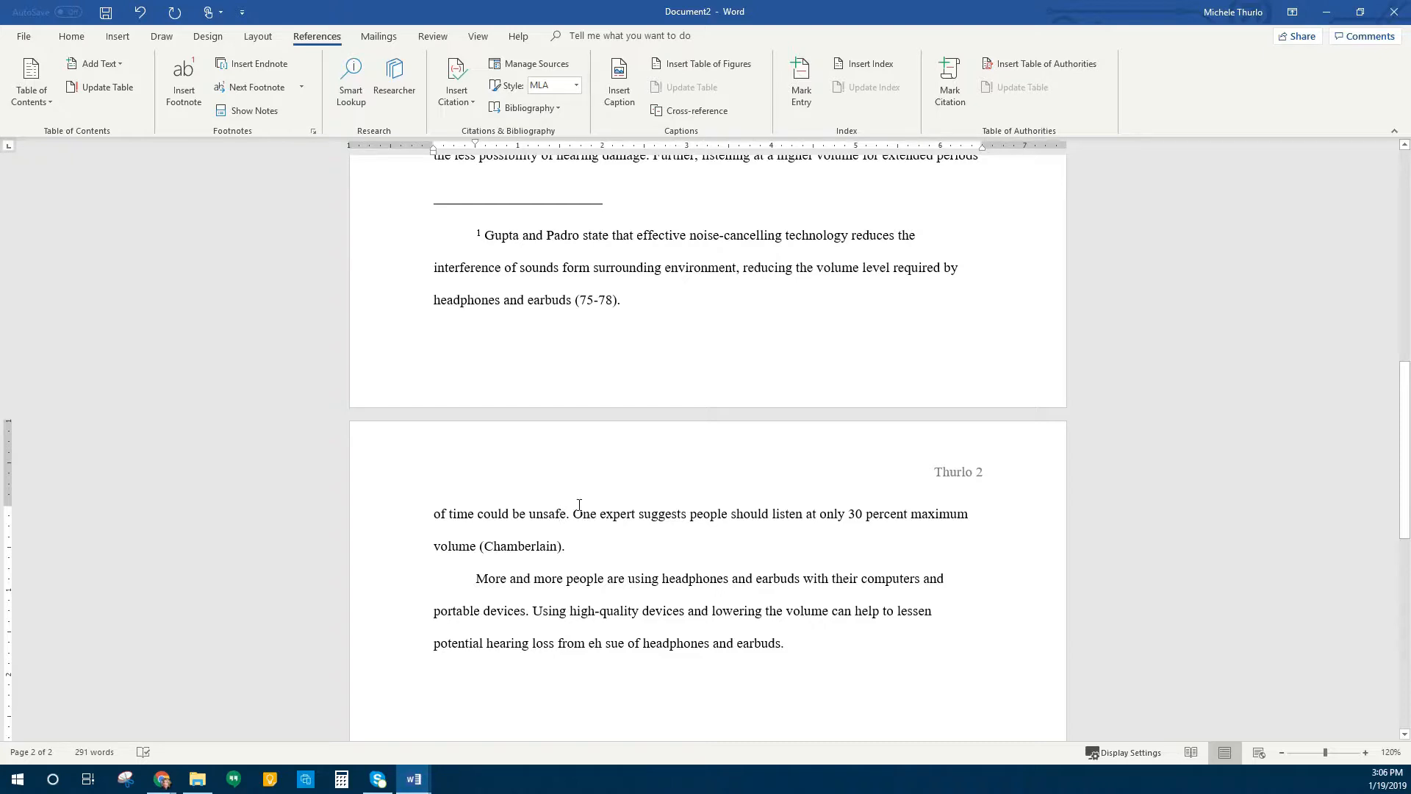
{"action": "scroll", "coordinate": [652, 234], "scroll_direction": "up", "scroll_amount": 1}
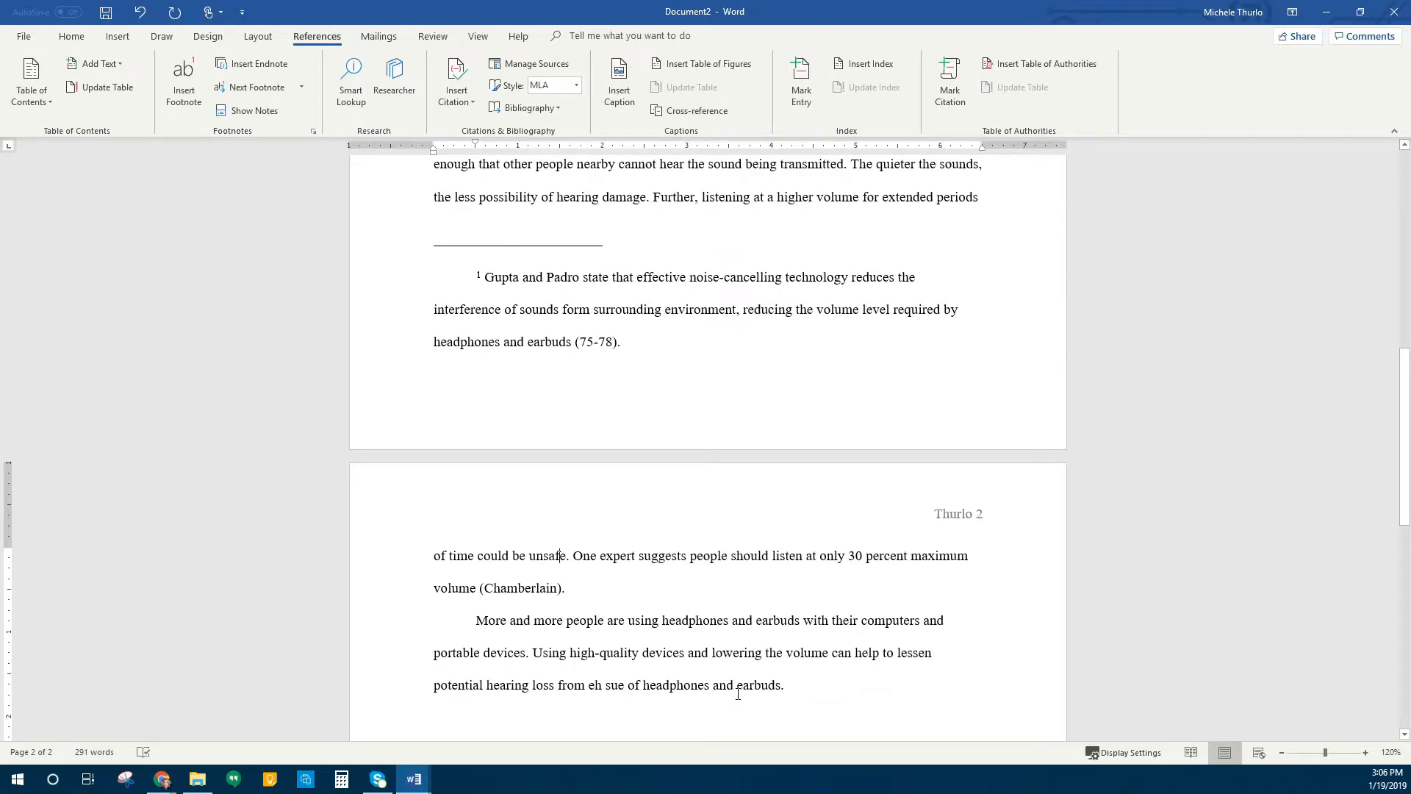
Insert a page break after the closing paragraph's last sentence to start a new page.
{"action": "left_click", "coordinate": [828, 692]}
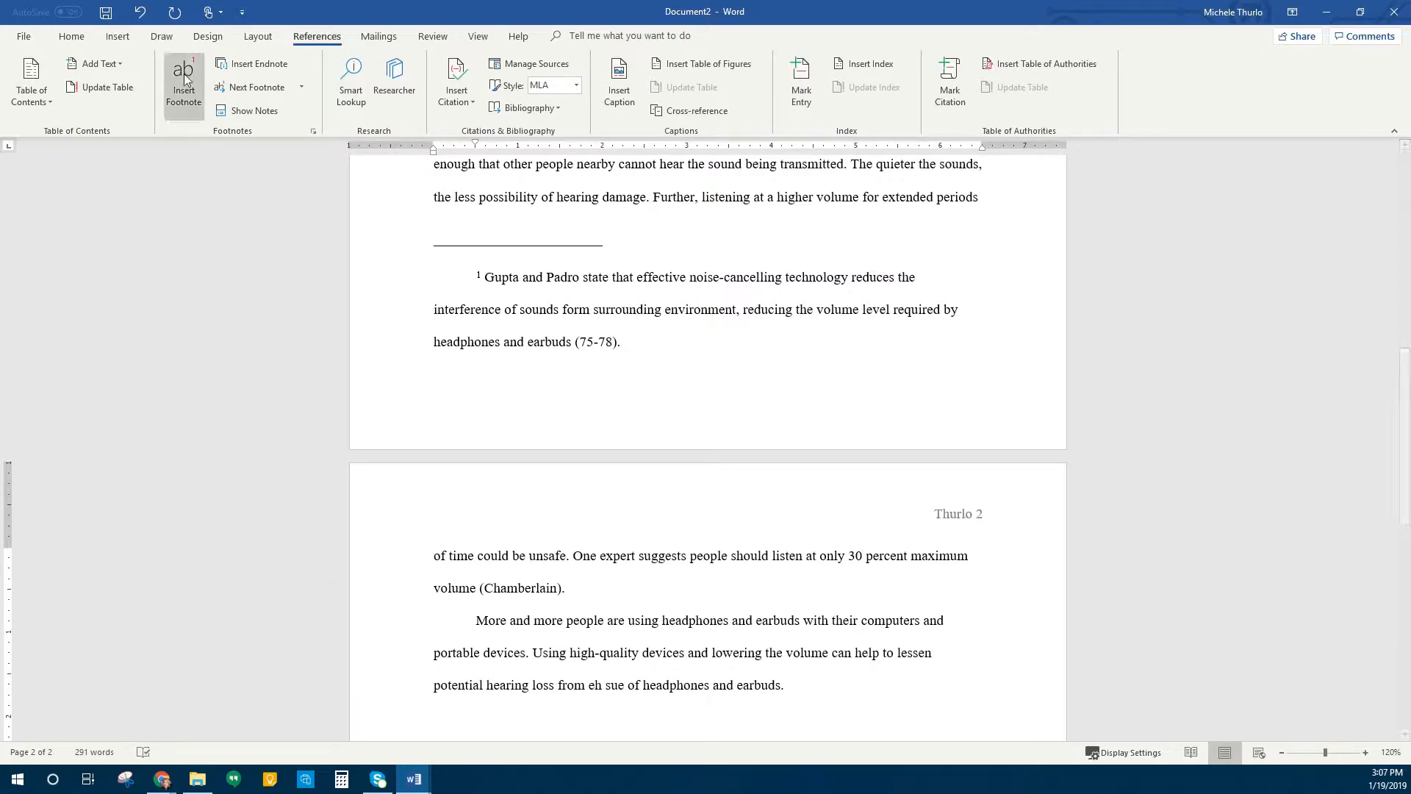
{"action": "left_click", "coordinate": [123, 41]}
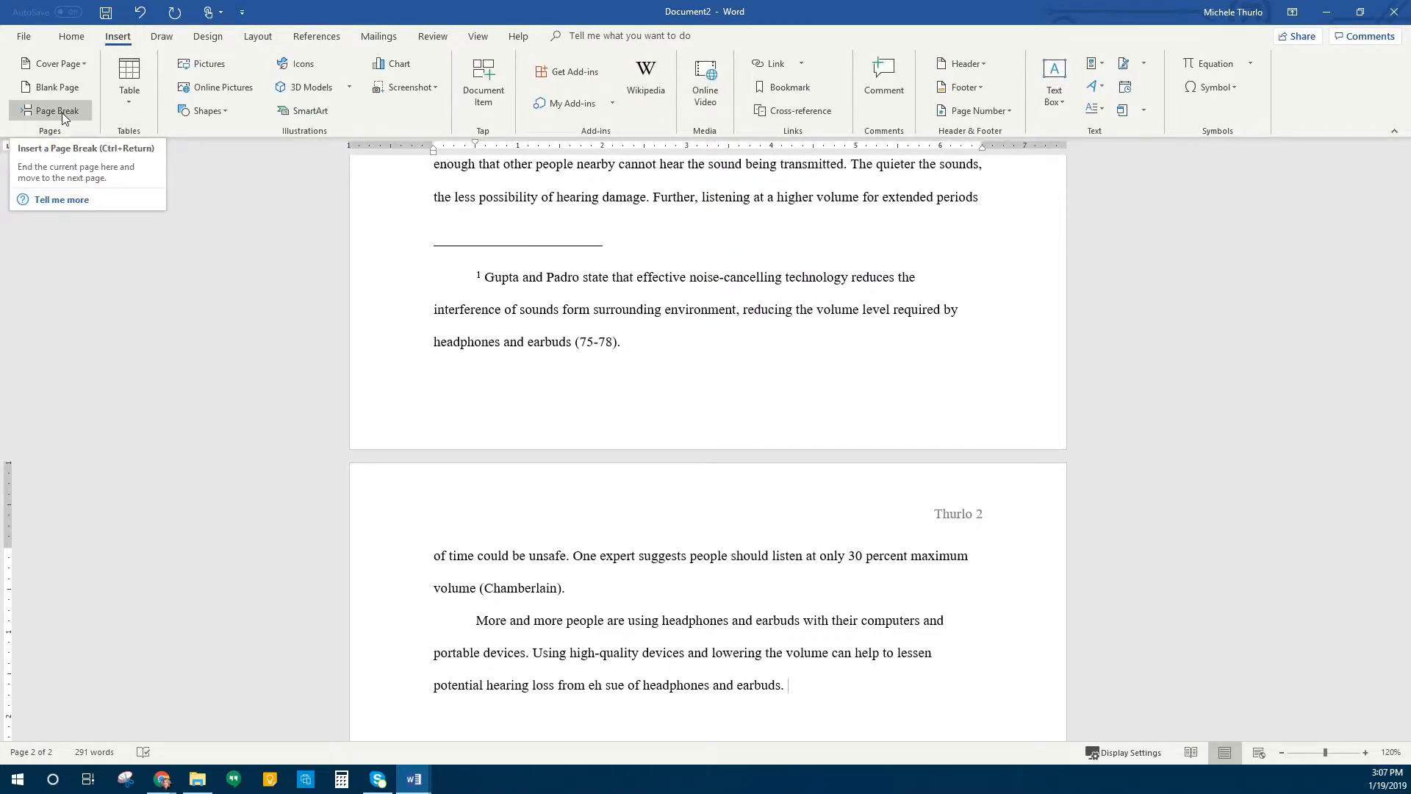
{"action": "key", "text": "ctrl+Return"}
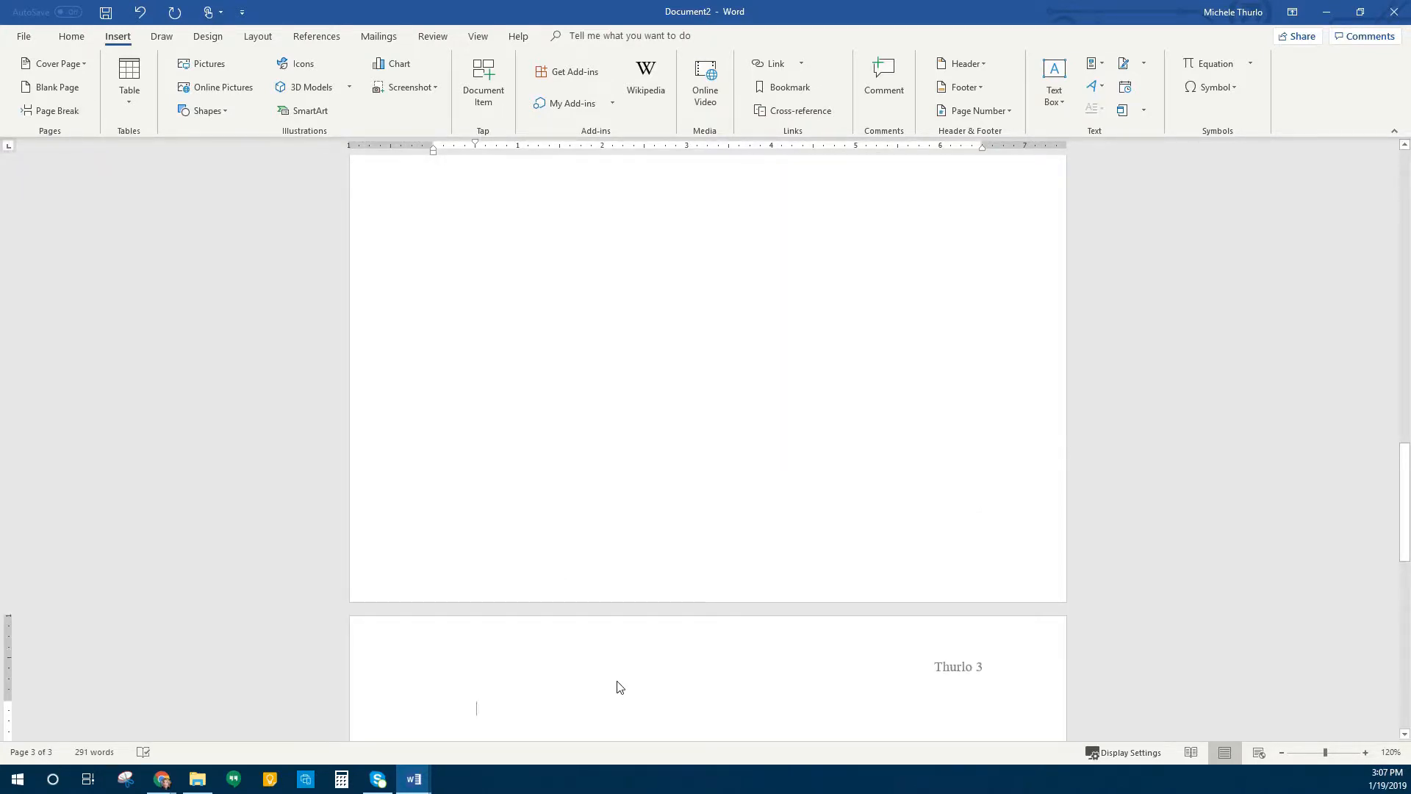
Start saving the document as a new file and choose the Google Drive folder as its location.
{"action": "scroll", "coordinate": [617, 681], "scroll_direction": "up", "scroll_amount": 10}
{"action": "scroll", "coordinate": [618, 681], "scroll_direction": "up", "scroll_amount": 10}
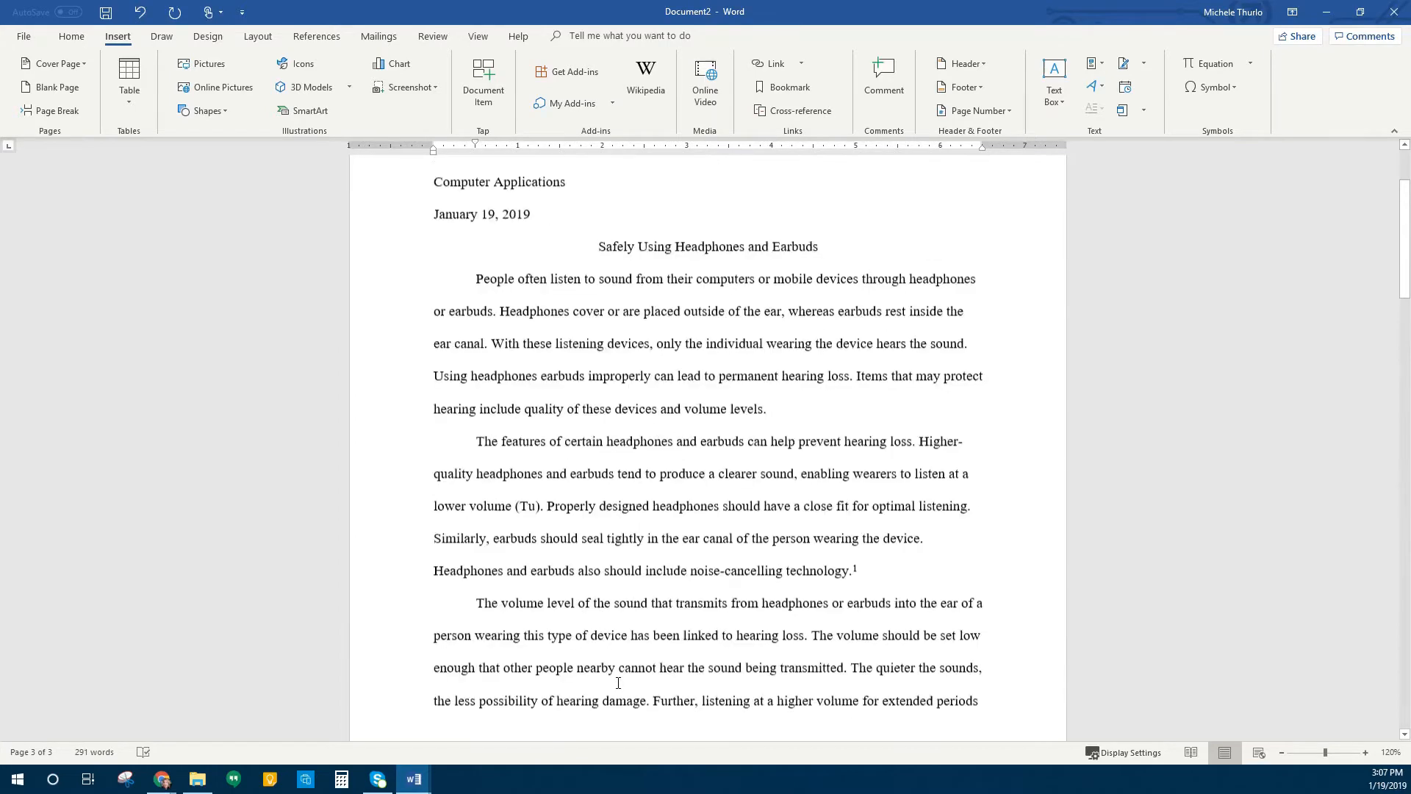
{"action": "left_click", "coordinate": [25, 37]}
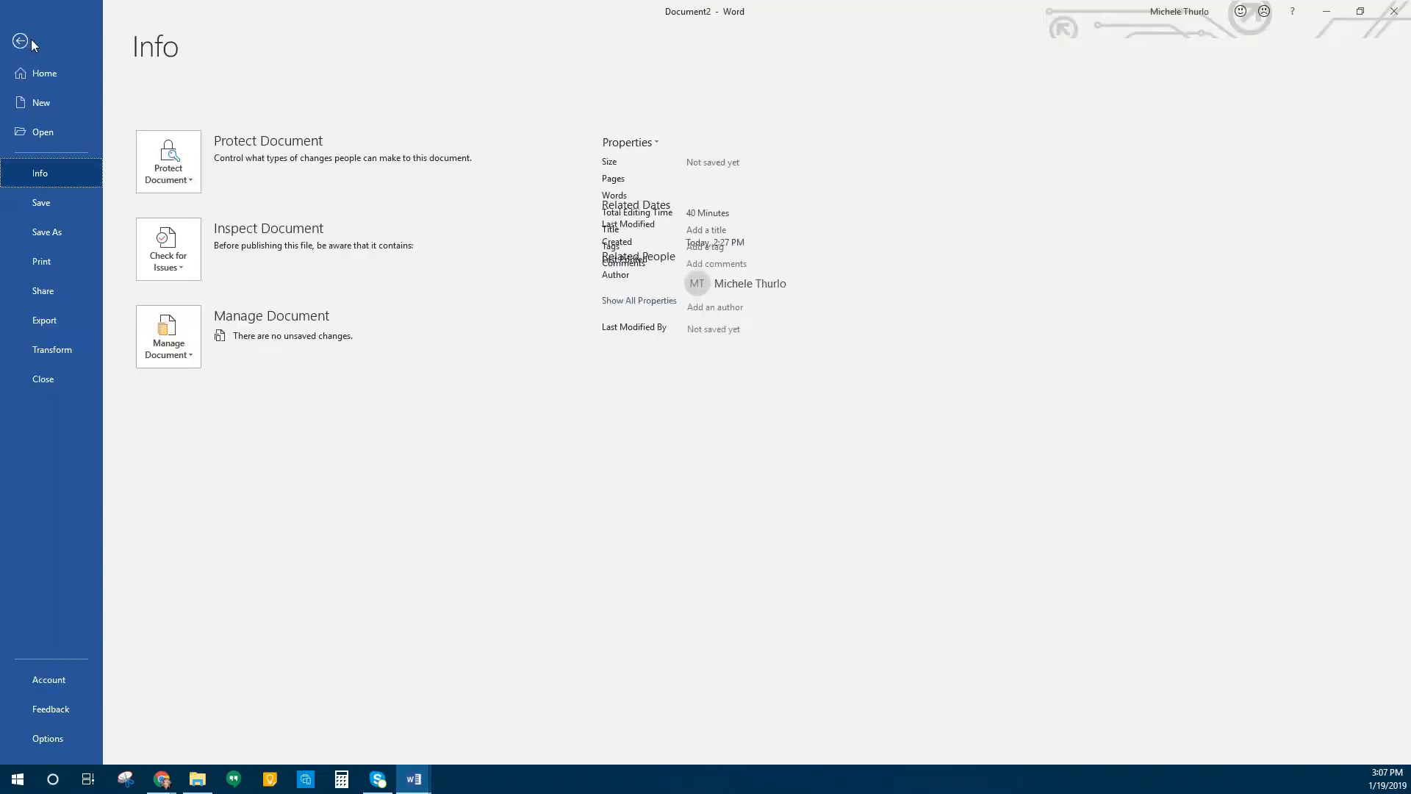
{"action": "left_click", "coordinate": [40, 204]}
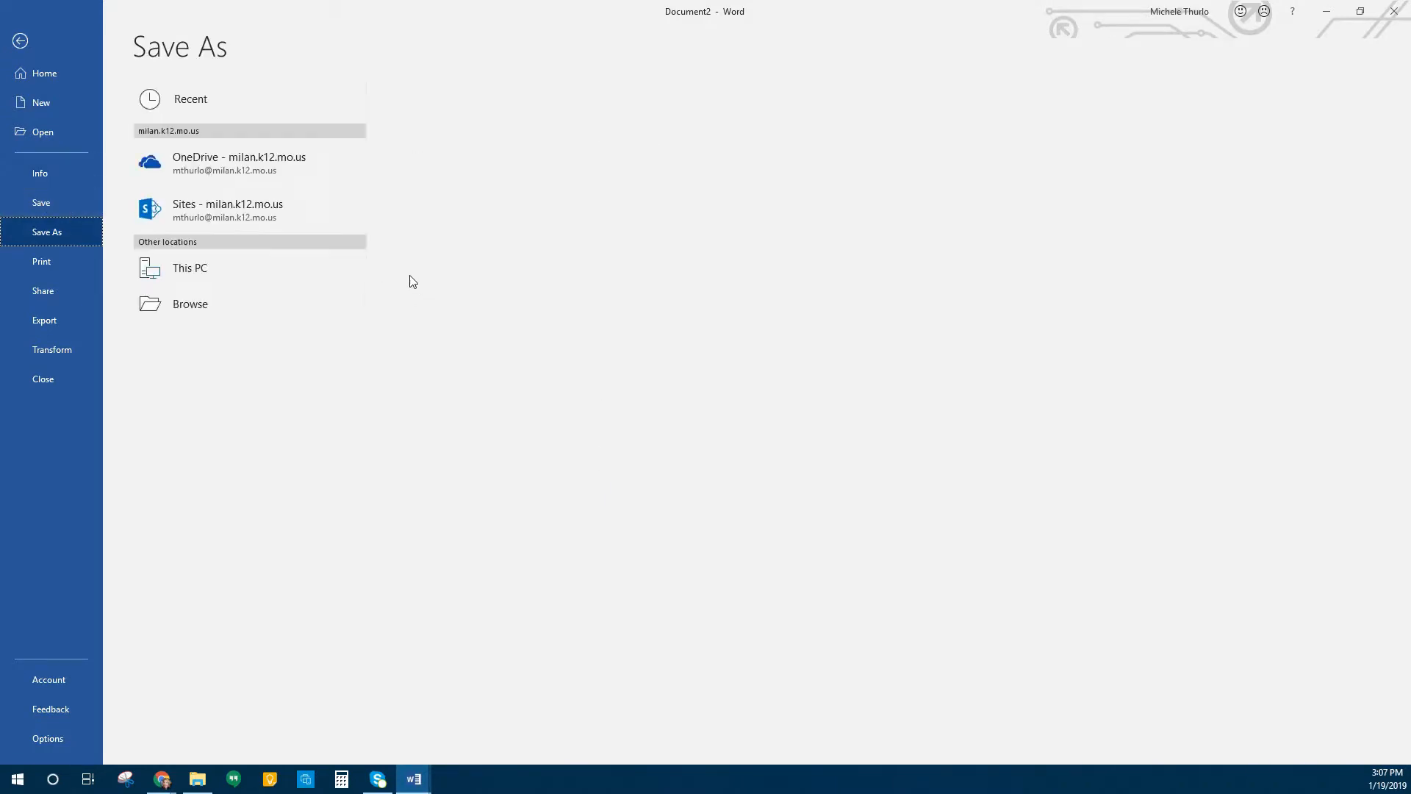
{"action": "left_click", "coordinate": [144, 104]}
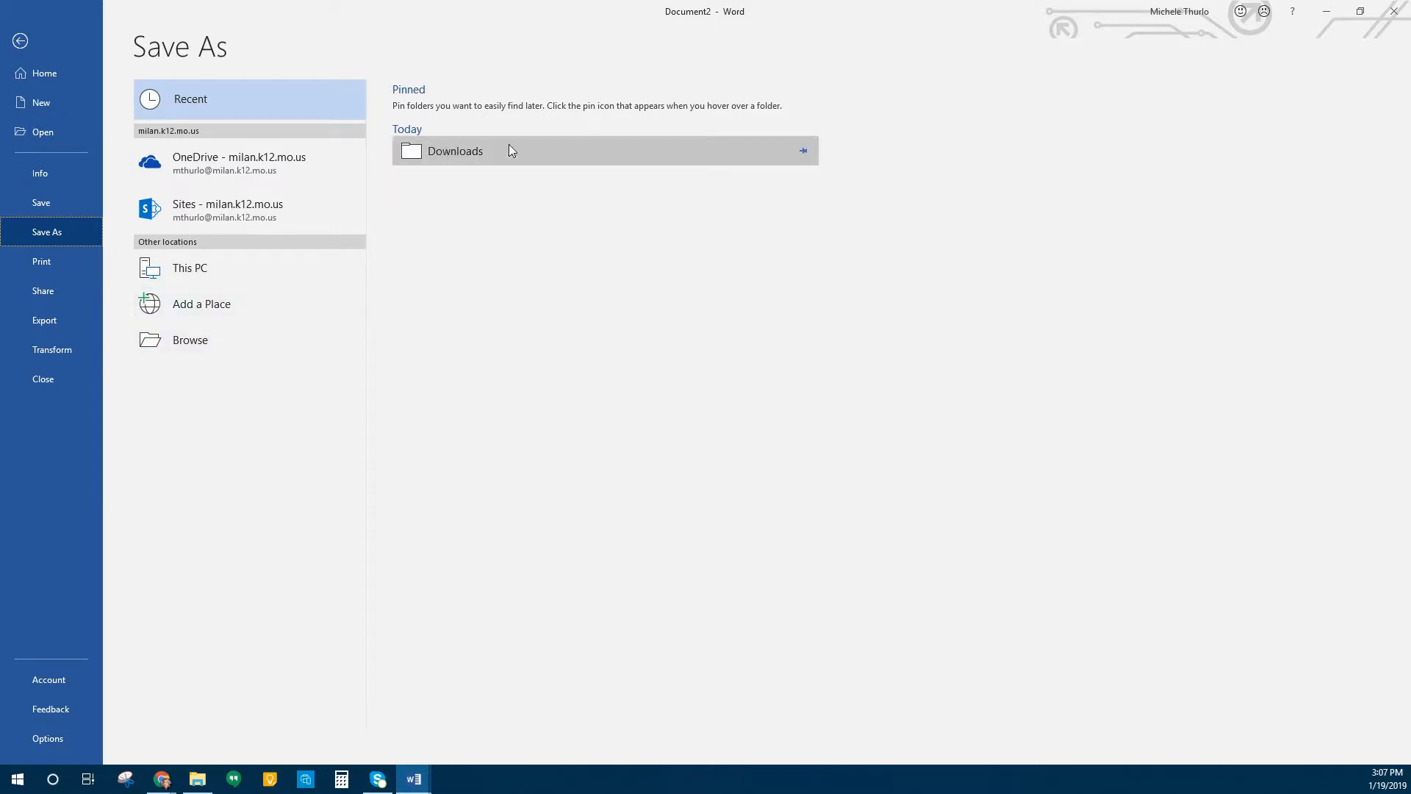
{"action": "left_click", "coordinate": [202, 342]}
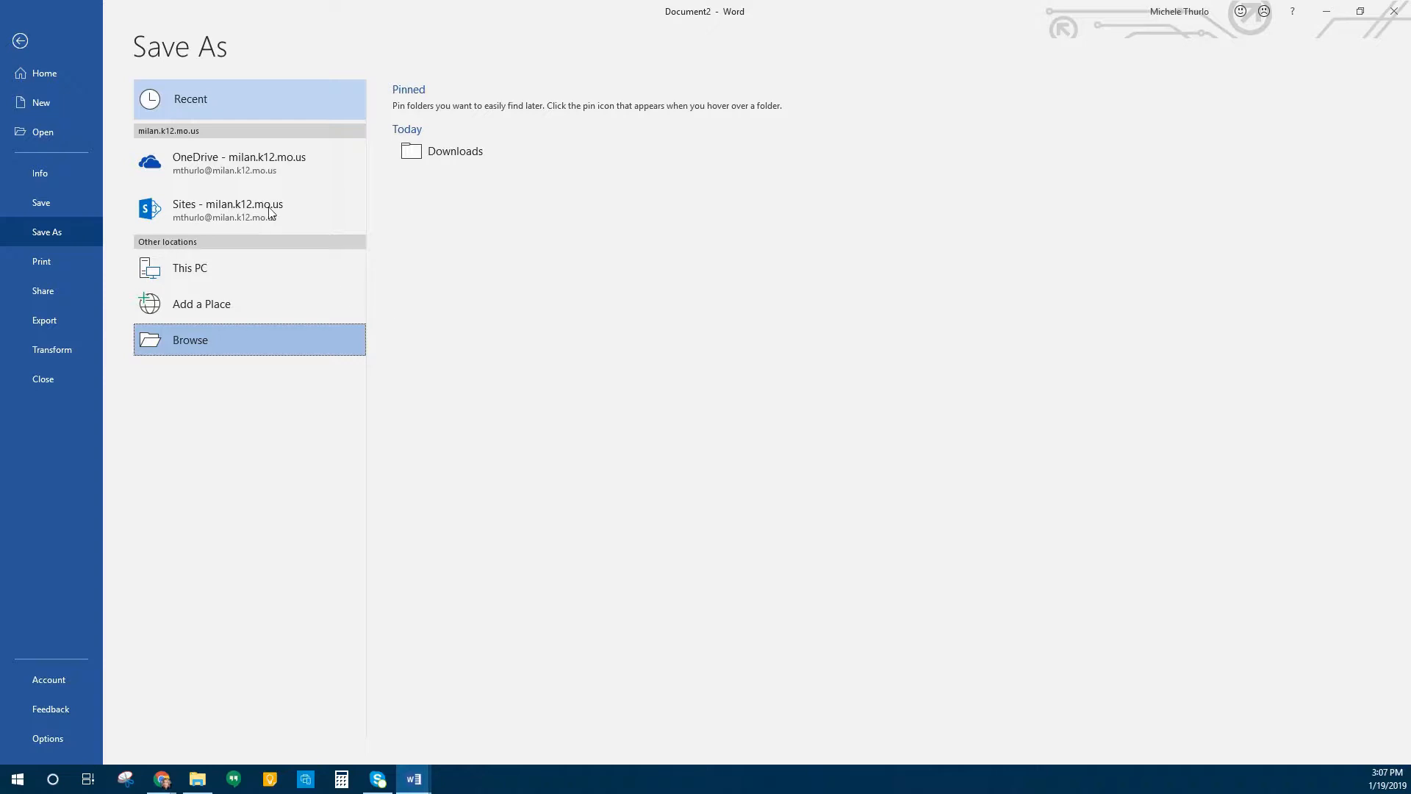
{"action": "left_click", "coordinate": [195, 339]}
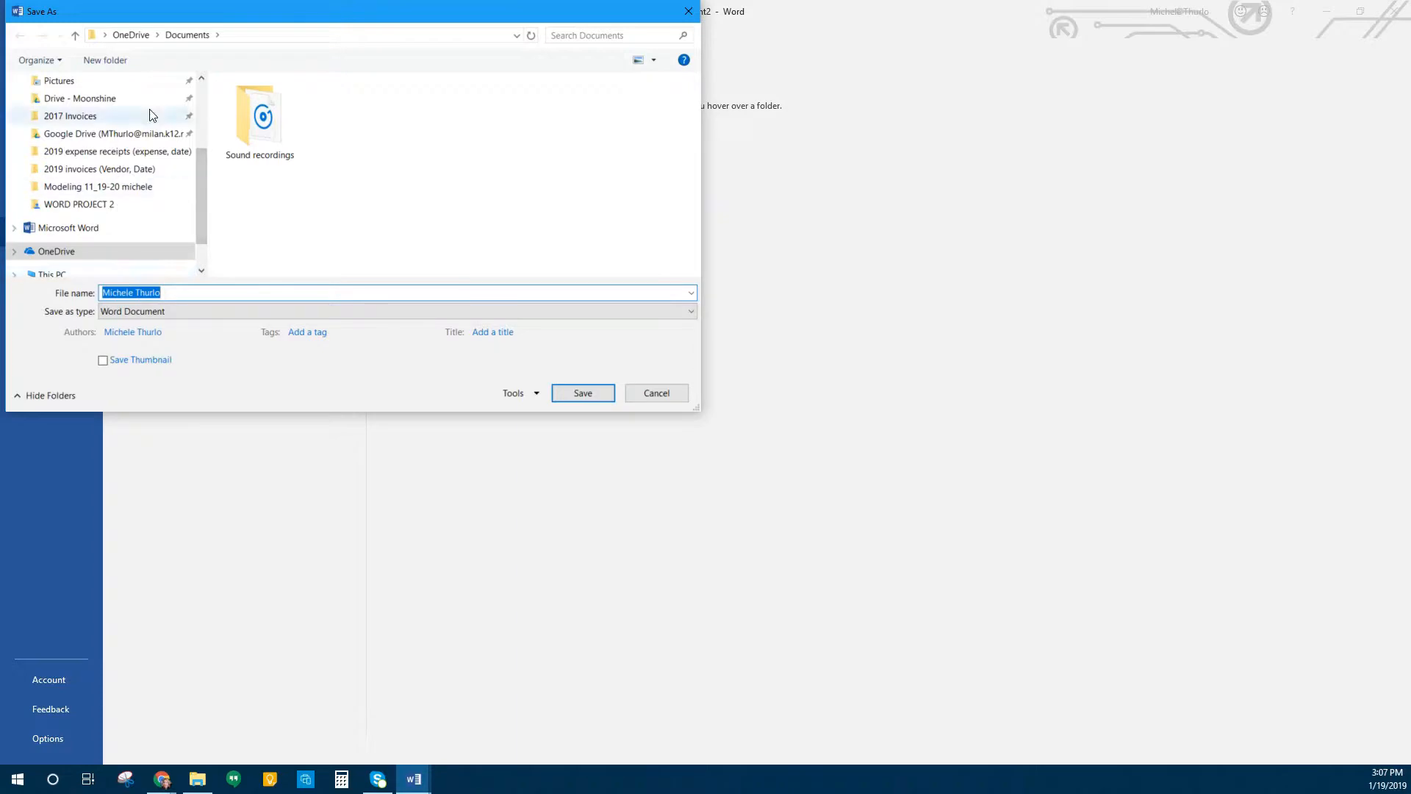
{"action": "left_click", "coordinate": [138, 138]}
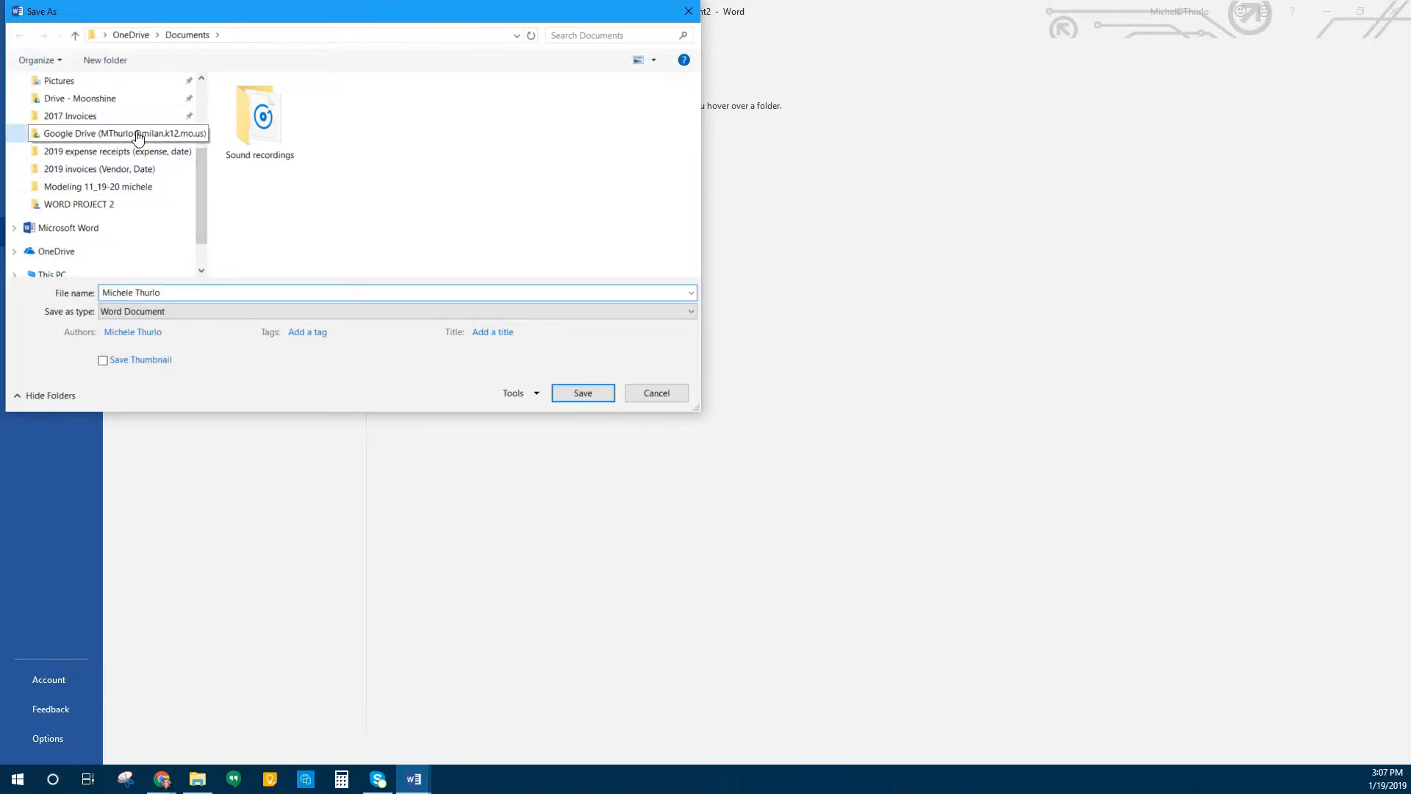
Replace the proposed file name with "WD 2 Safely MT" and save the Word document.
{"action": "double_click", "coordinate": [200, 291]}
{"action": "key", "text": "BackSpace"}
{"action": "key", "text": "BackSpace"}
{"action": "key", "text": "BackSpace"}
{"action": "key", "text": "BackSpace"}
{"action": "key", "text": "BackSpace"}
{"action": "key", "text": "BackSpace"}
{"action": "key", "text": "BackSpace"}
{"action": "key", "text": "BackSpace"}
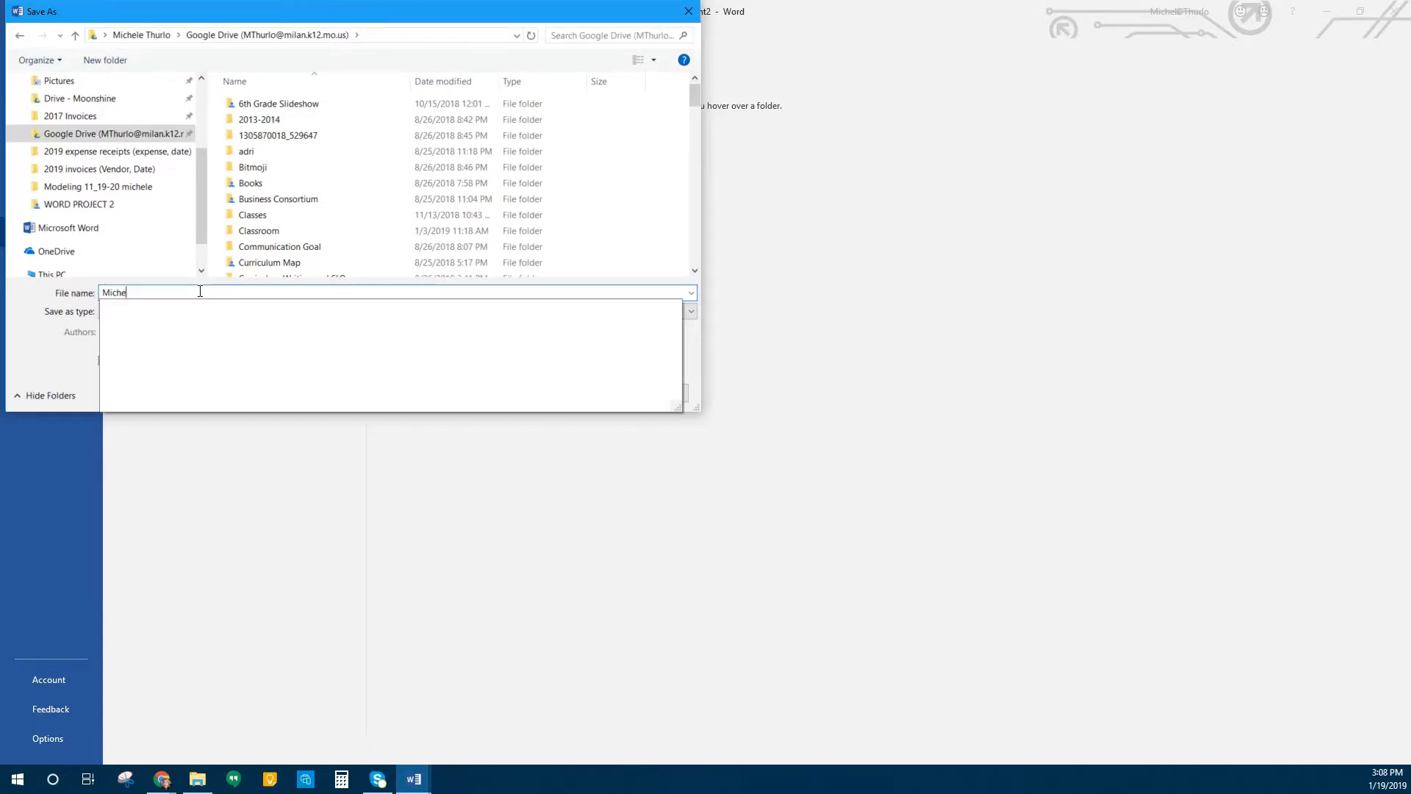
{"action": "key", "text": "BackSpace"}
{"action": "type", "text": "WD"}
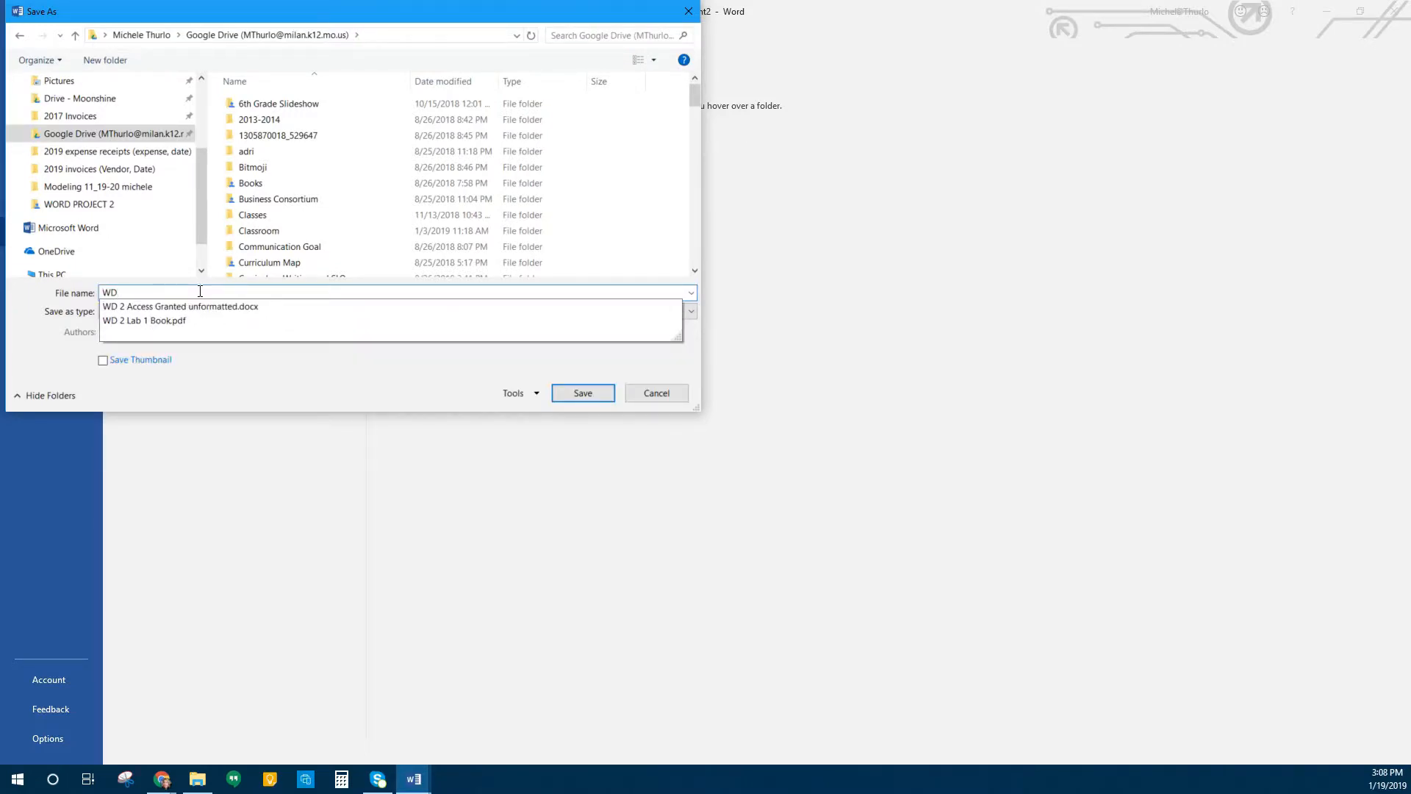
{"action": "type", "text": "2"}
{"action": "key", "text": "BackSpace"}
{"action": "type", "text": "2"}
{"action": "type", "text": "Safely "}
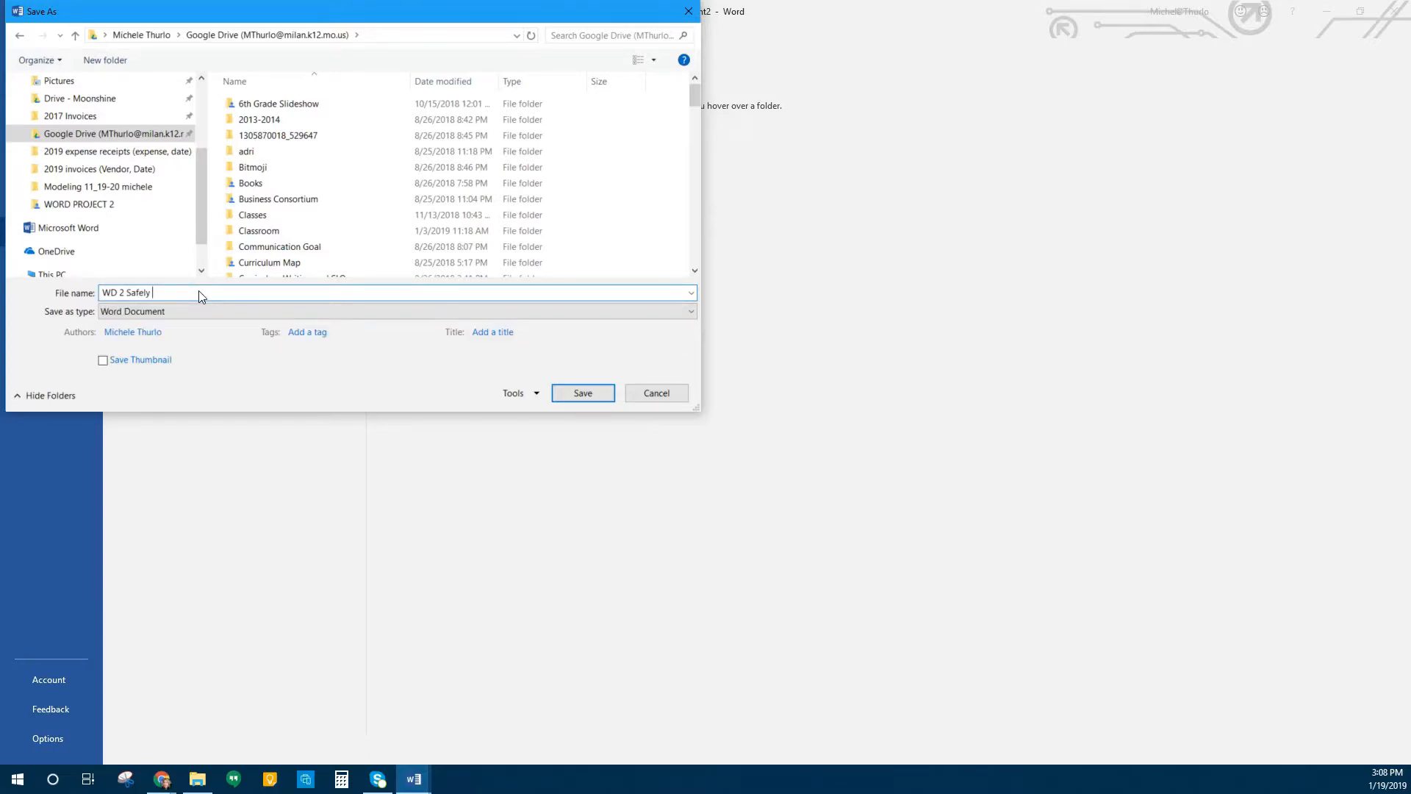
{"action": "type", "text": "MT"}
{"action": "left_click", "coordinate": [583, 394]}
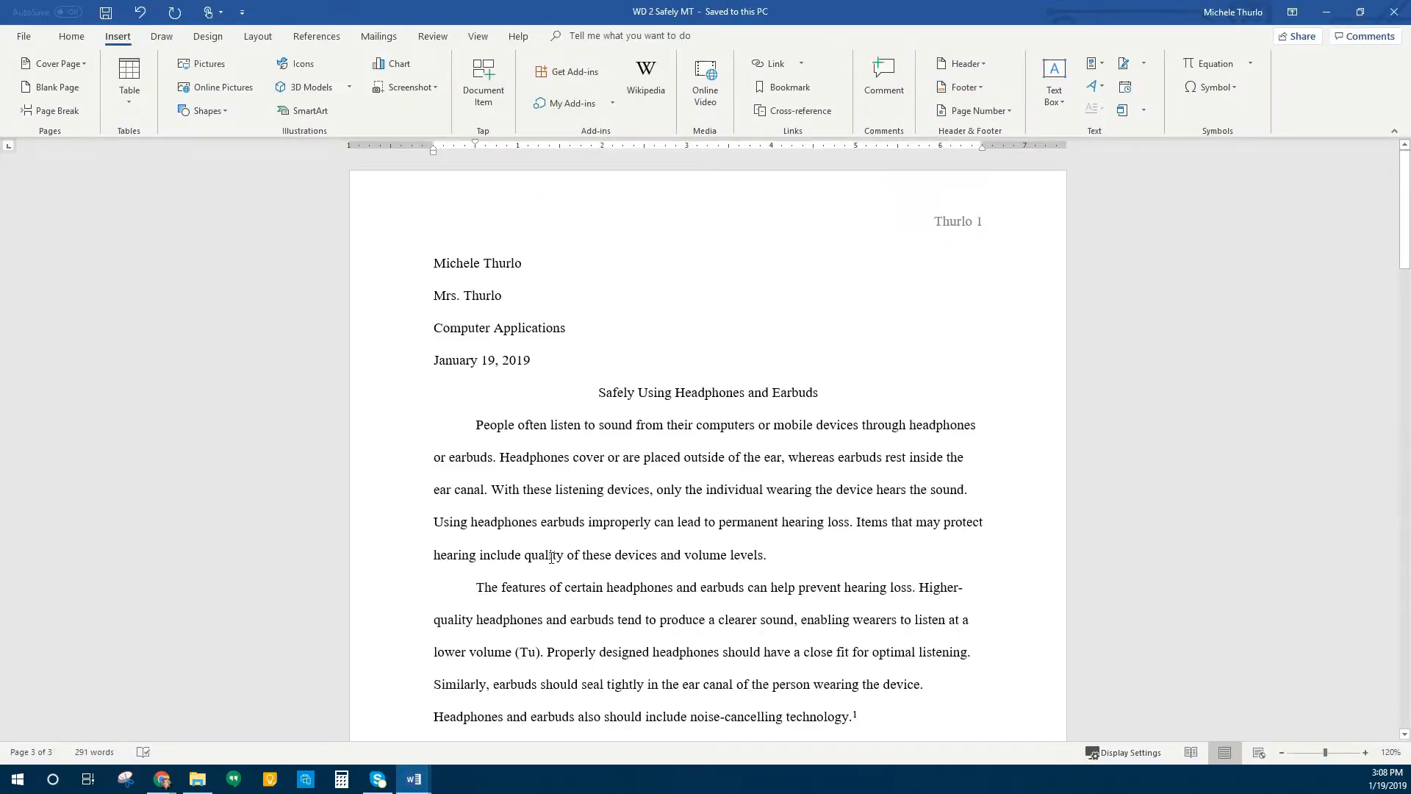
Remove the first-line indent from the empty paragraph on page 3 so it starts at the left margin.
{"action": "scroll", "coordinate": [368, 614], "scroll_direction": "down", "scroll_amount": 5}
{"action": "scroll", "coordinate": [550, 557], "scroll_direction": "down", "scroll_amount": 10}
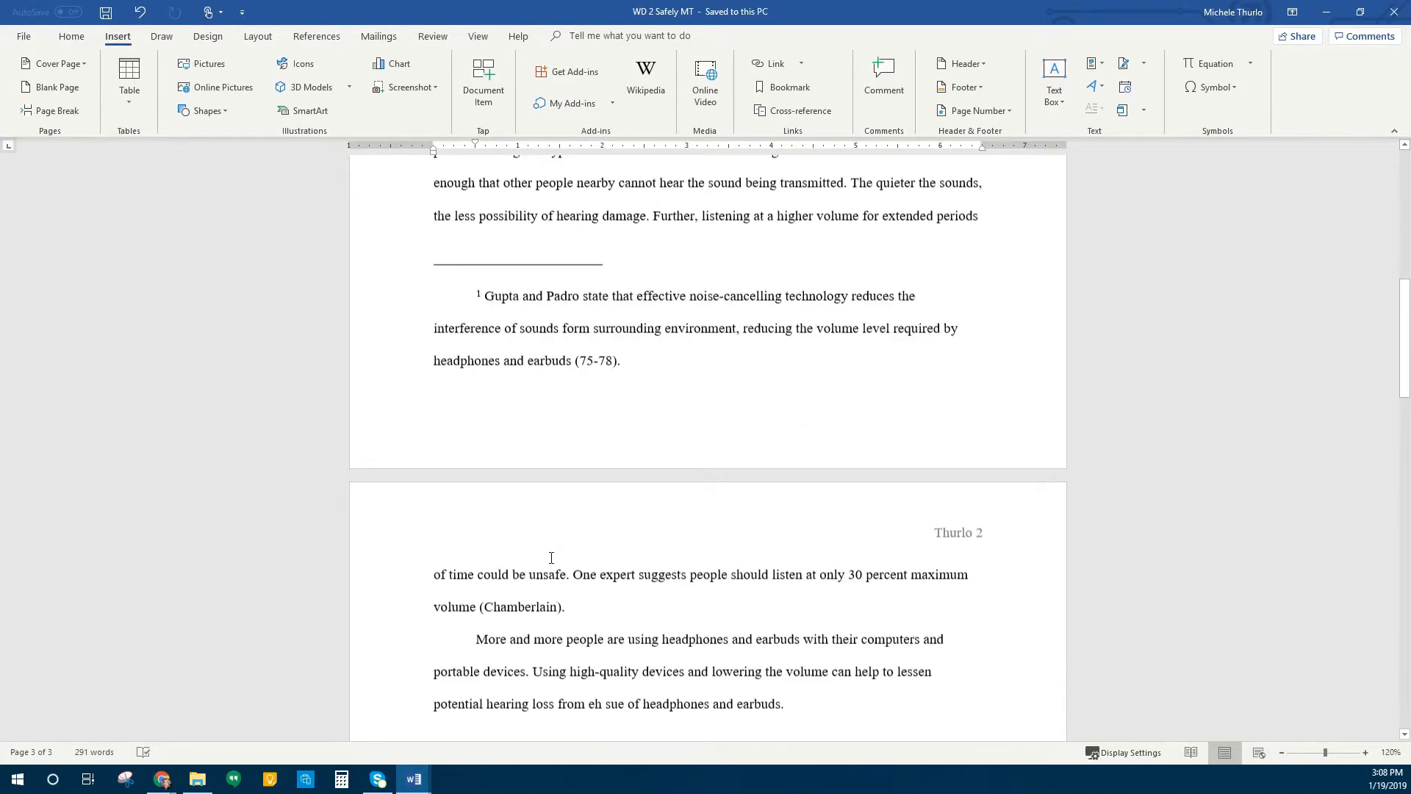
{"action": "scroll", "coordinate": [550, 557], "scroll_direction": "down", "scroll_amount": 3}
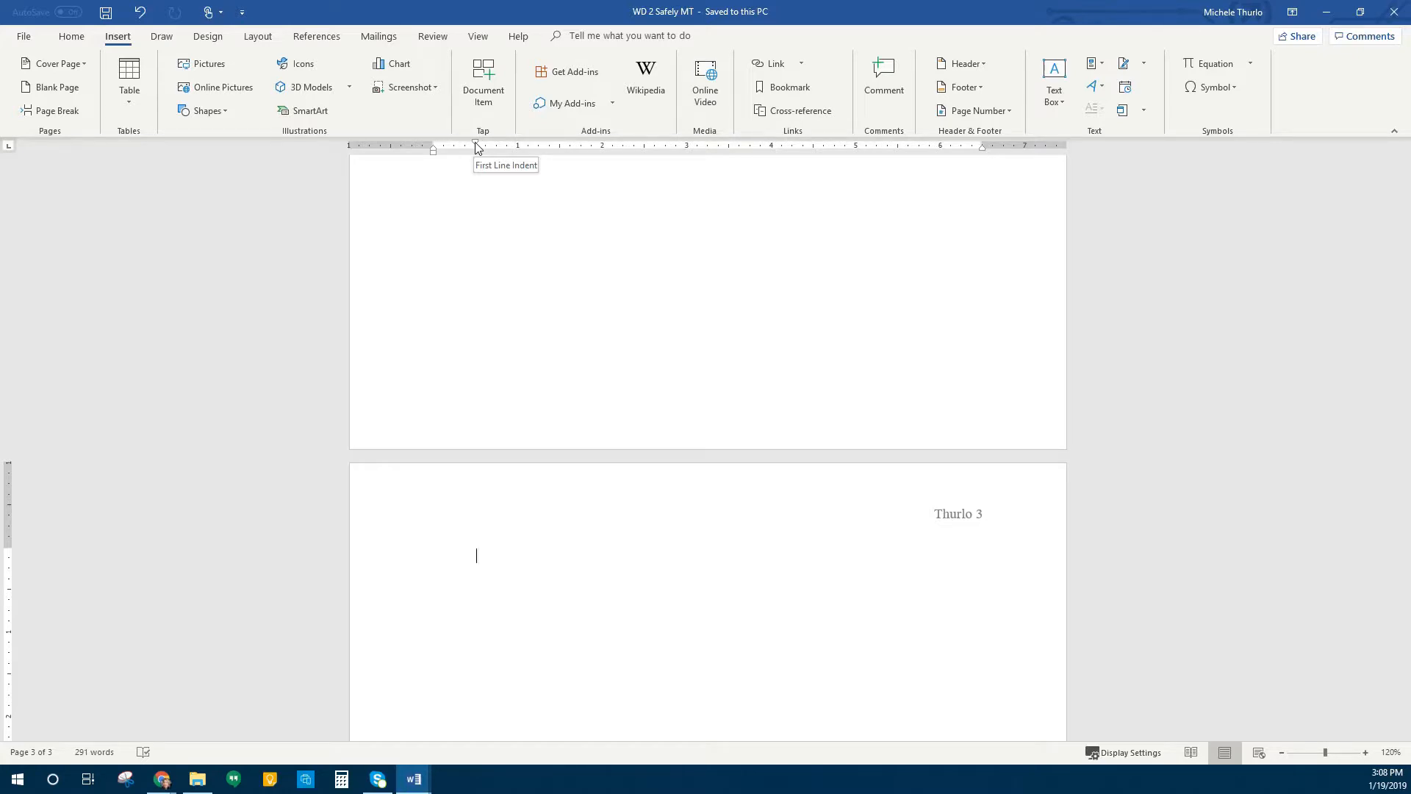
{"action": "left_click_drag", "start_coordinate": [478, 147], "coordinate": [434, 147]}
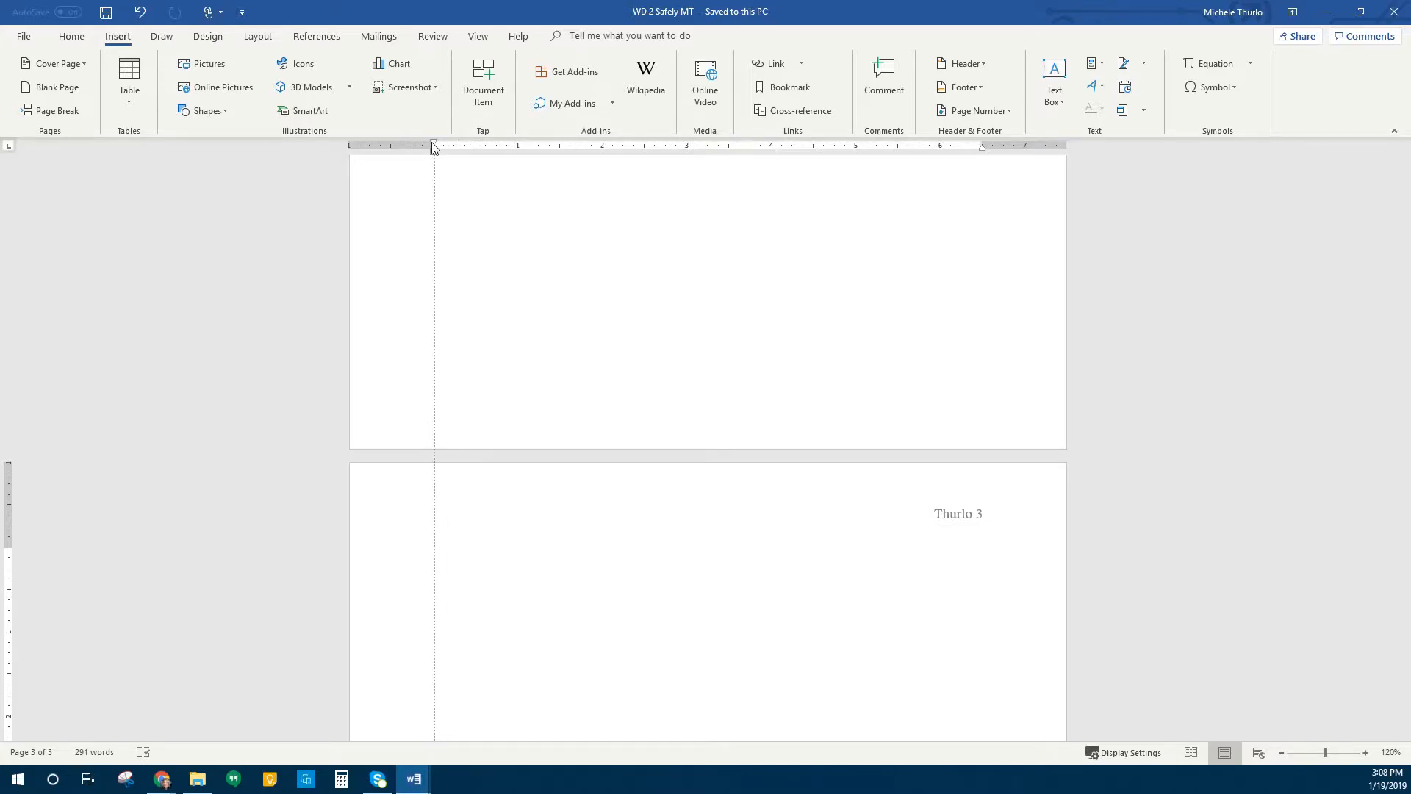
Add the centered heading "Works Cited" on page 3 and start a left-aligned line below it.
{"action": "key", "text": "Tab"}
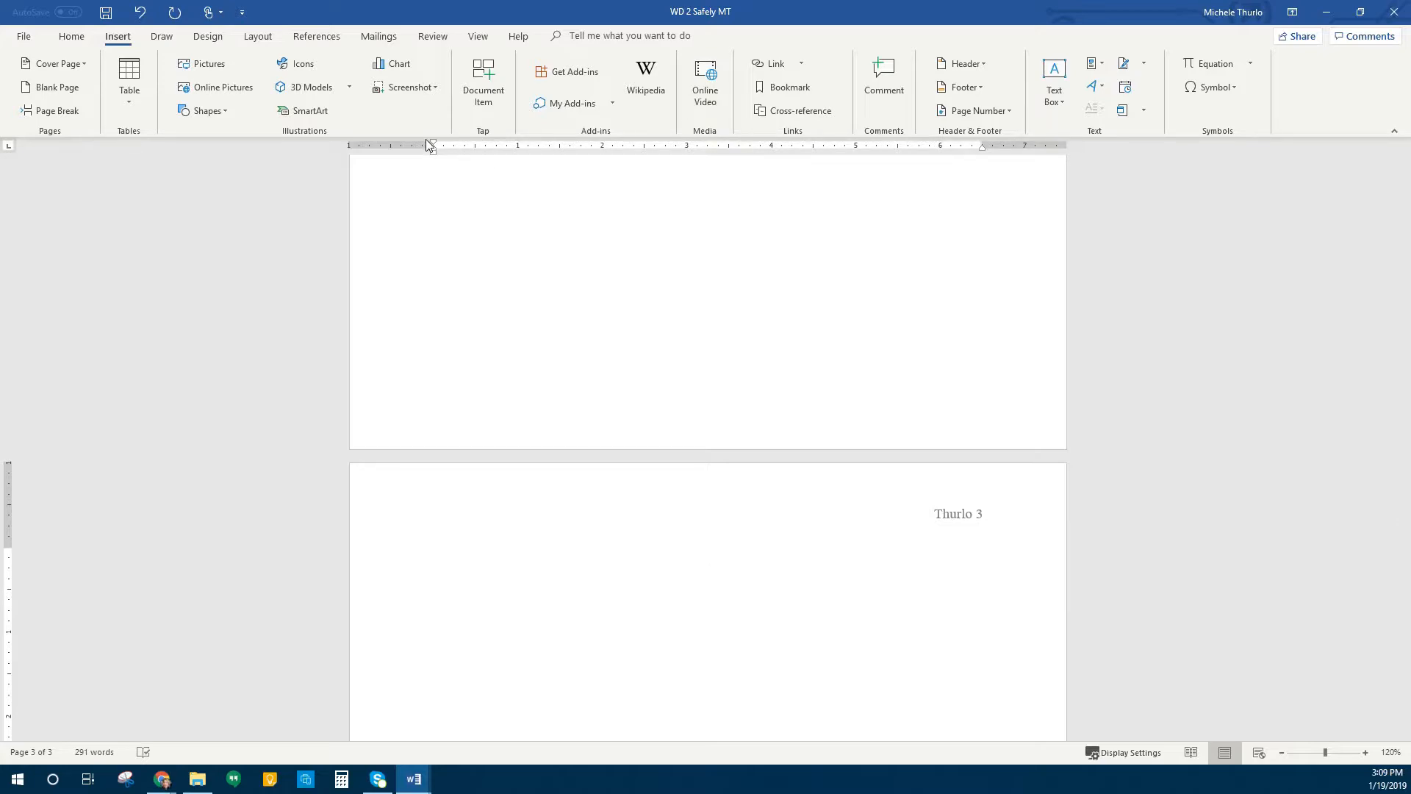
{"action": "type", "text": "Works Cited"}
{"action": "key", "text": "Return"}
{"action": "key", "text": "ctrl+l"}
Insert an MLA bibliography without a built-in heading below the Works Cited title.
{"action": "left_click", "coordinate": [331, 42]}
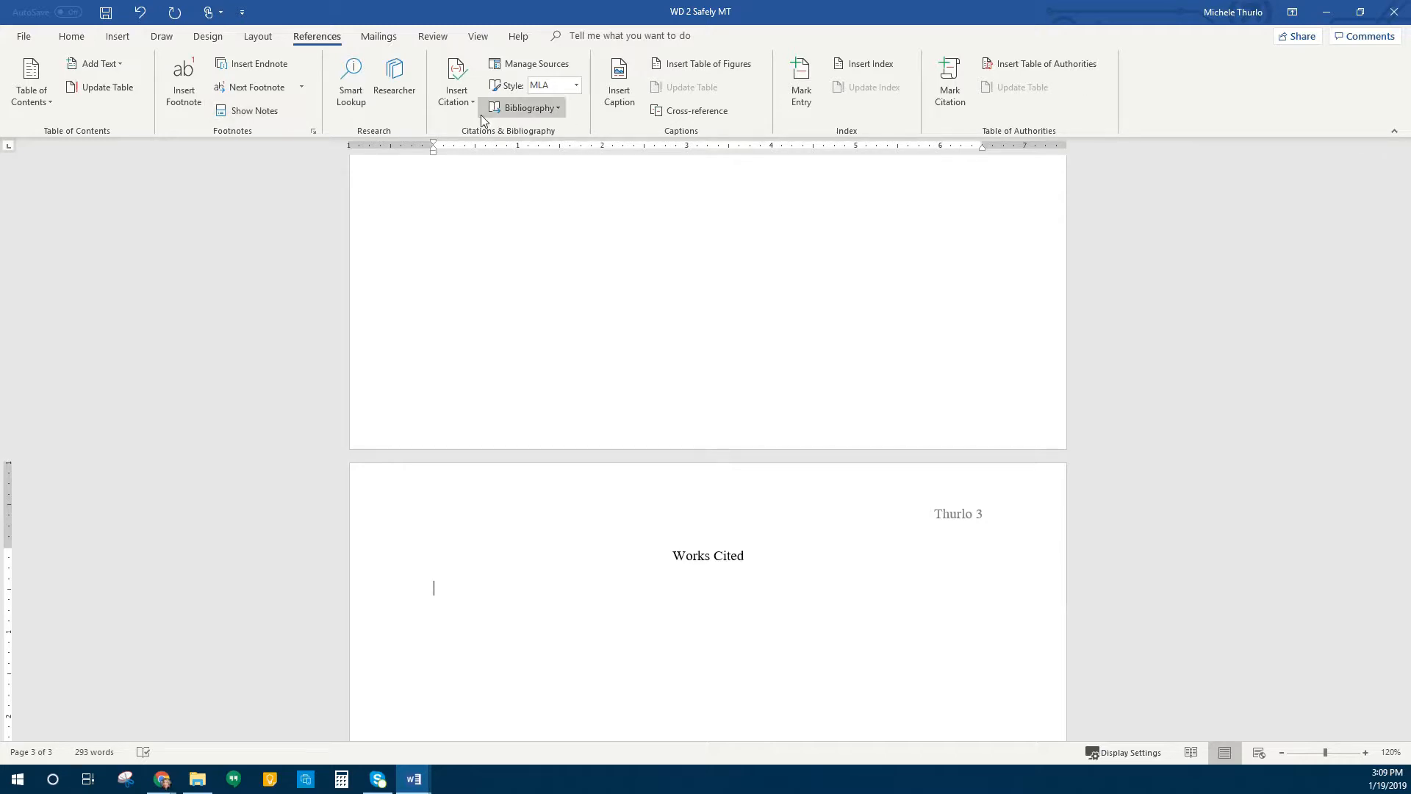
{"action": "left_click", "coordinate": [555, 112]}
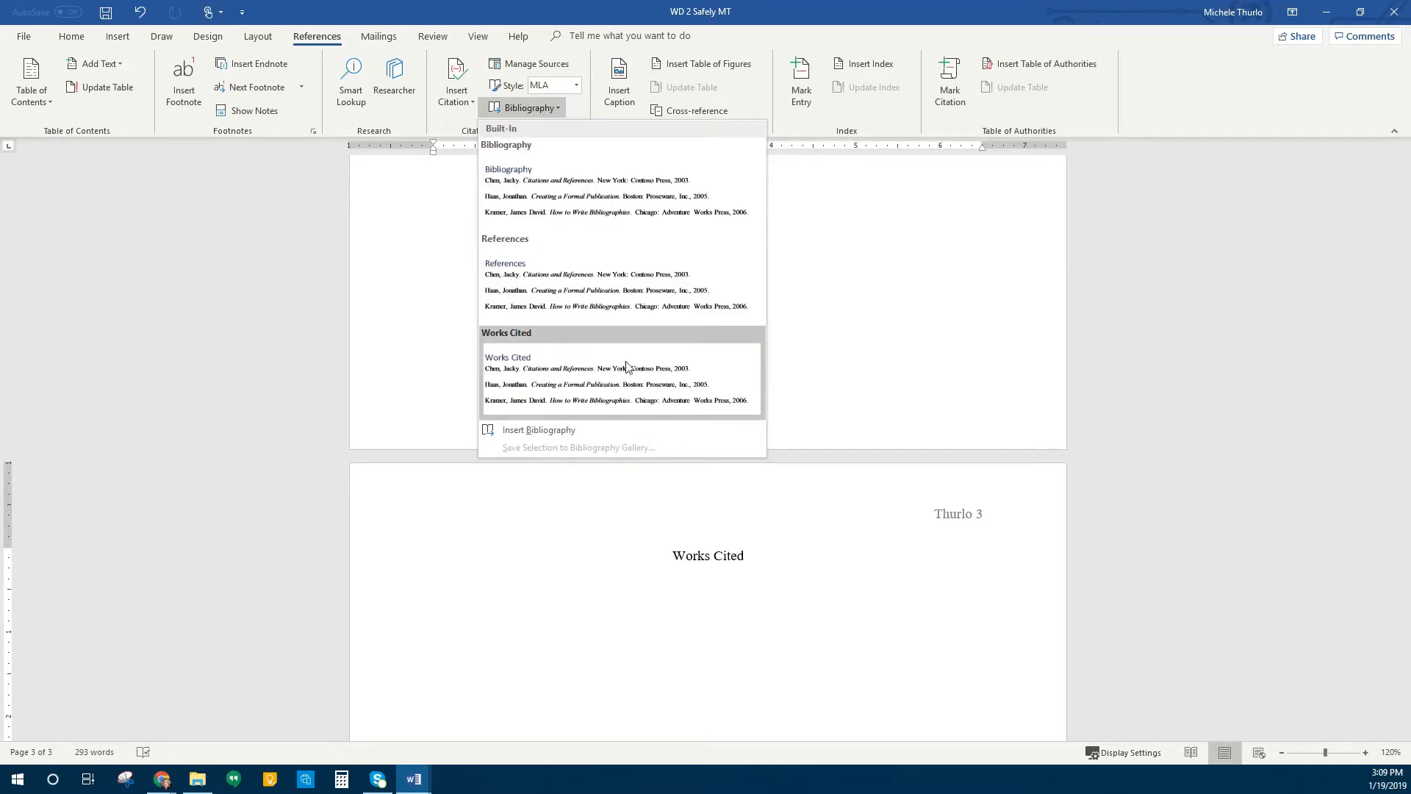
{"action": "left_click", "coordinate": [571, 435]}
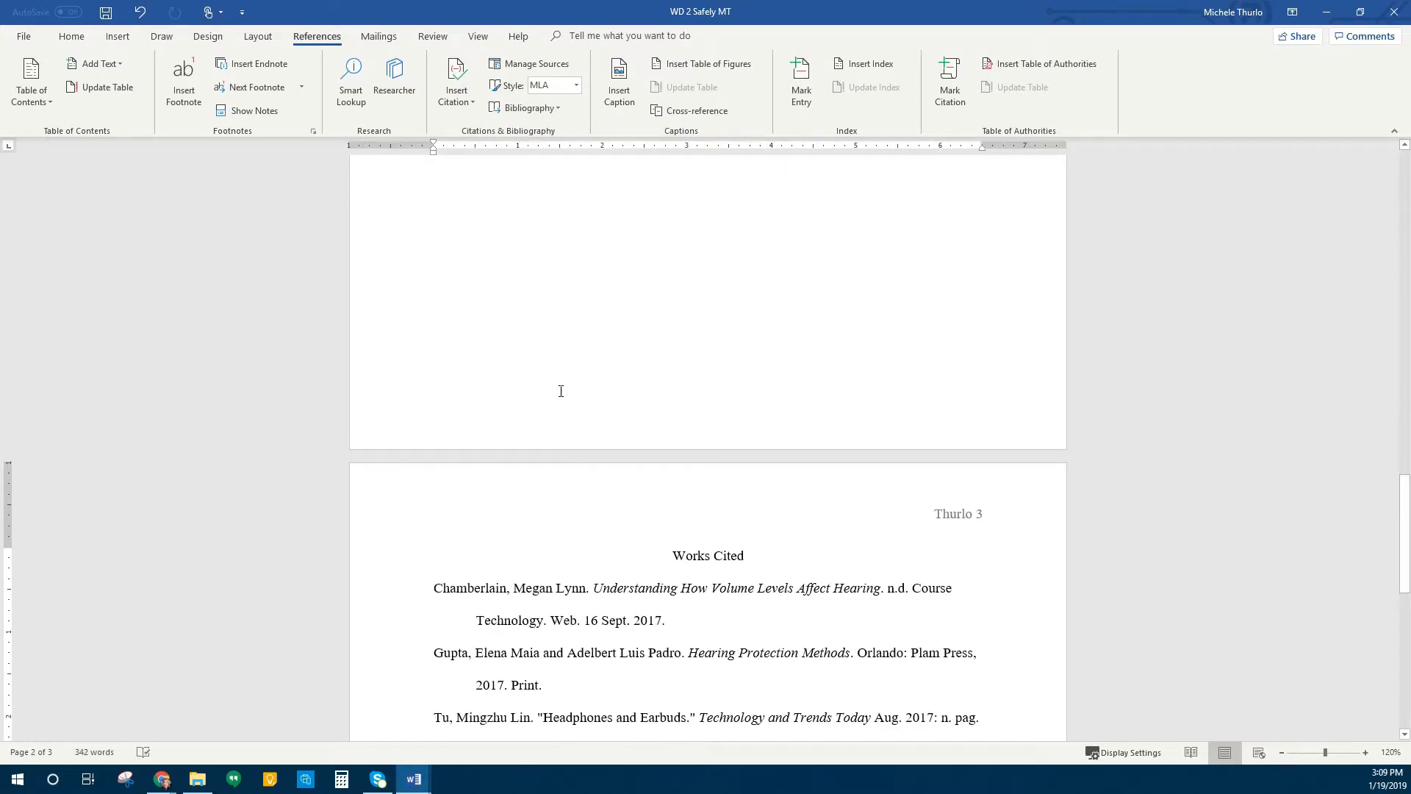
{"action": "scroll", "coordinate": [624, 479], "scroll_direction": "down", "scroll_amount": 3}
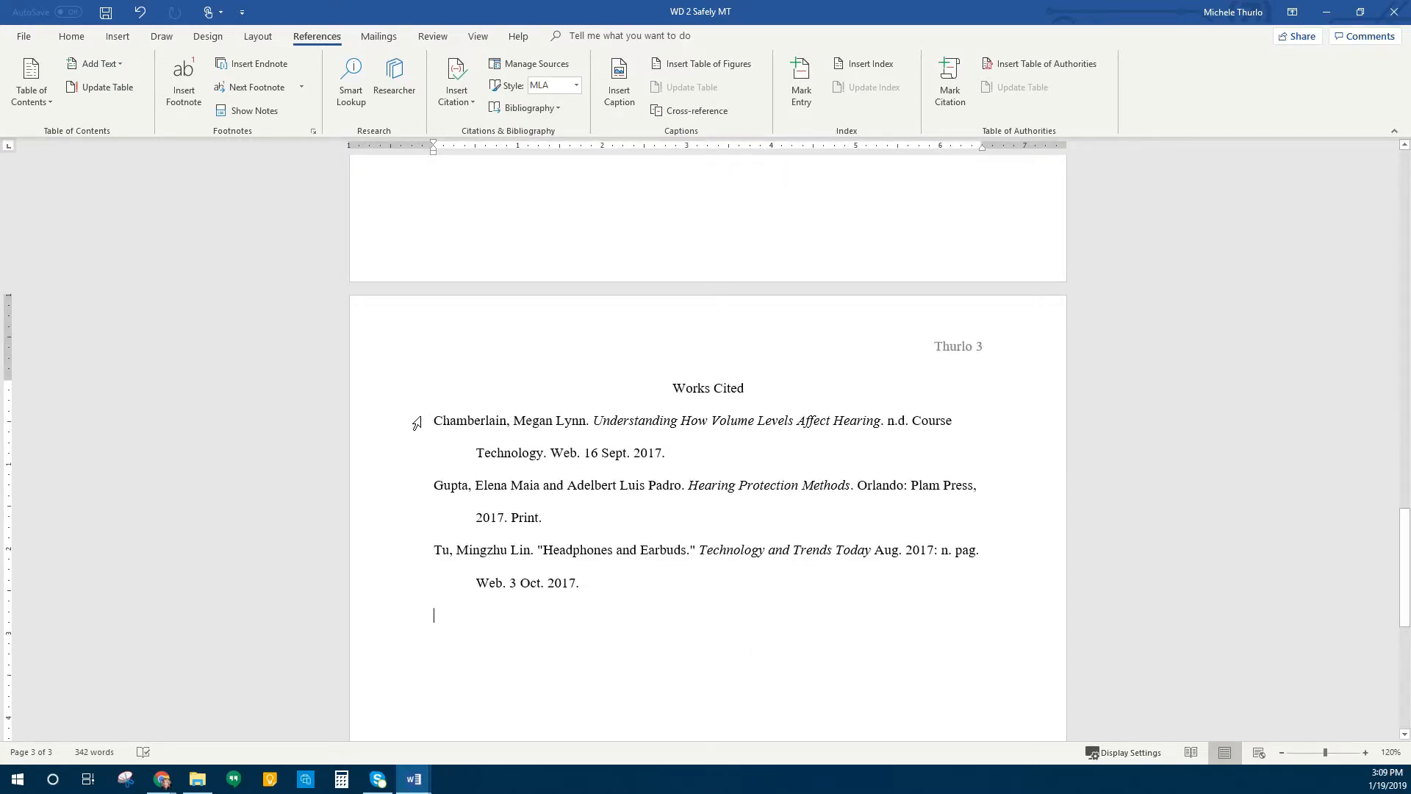
Check the line spacing applied to the works-cited entries.
{"action": "left_click", "coordinate": [476, 558]}
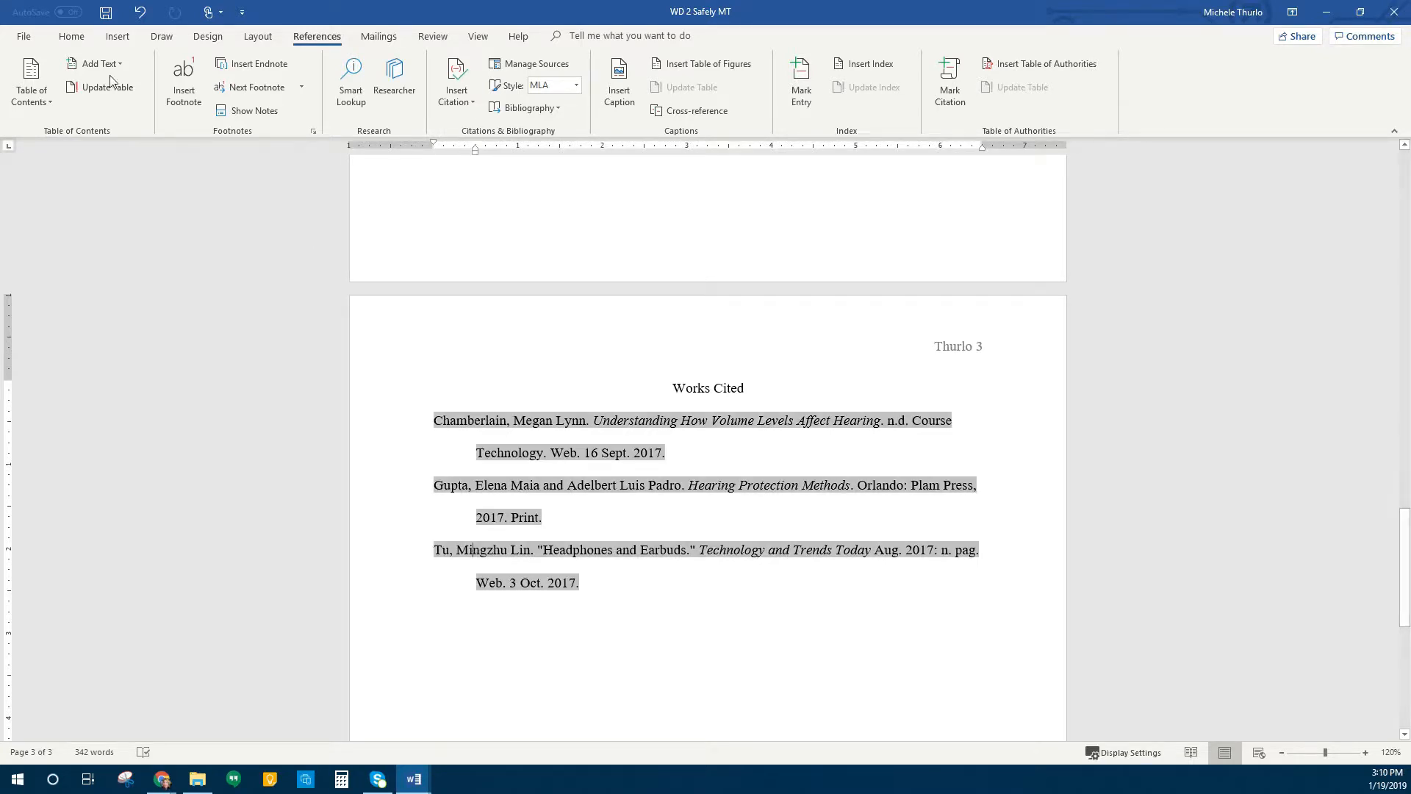
{"action": "left_click", "coordinate": [71, 37]}
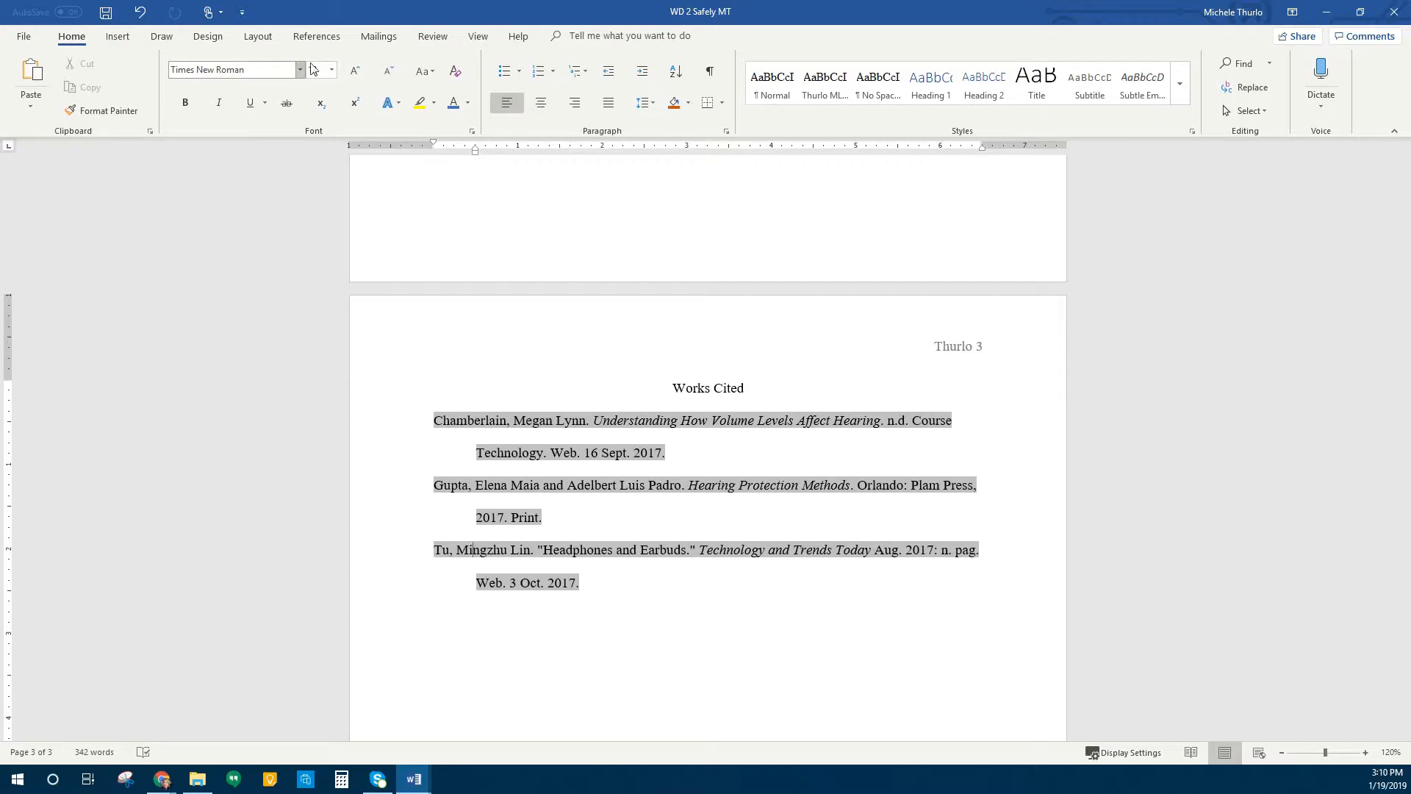
{"action": "left_click", "coordinate": [654, 108]}
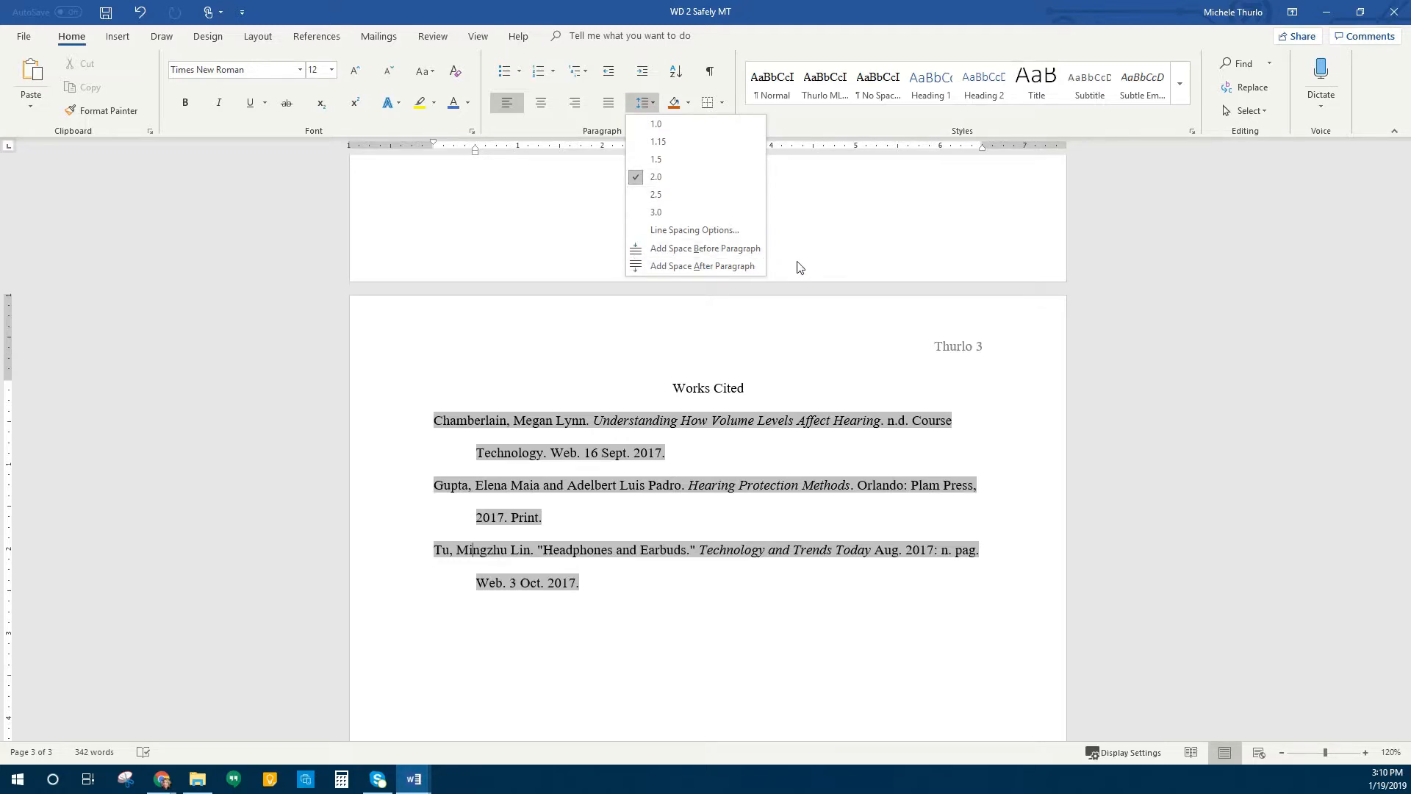
{"action": "left_click", "coordinate": [593, 584]}
{"action": "left_click", "coordinate": [597, 584]}
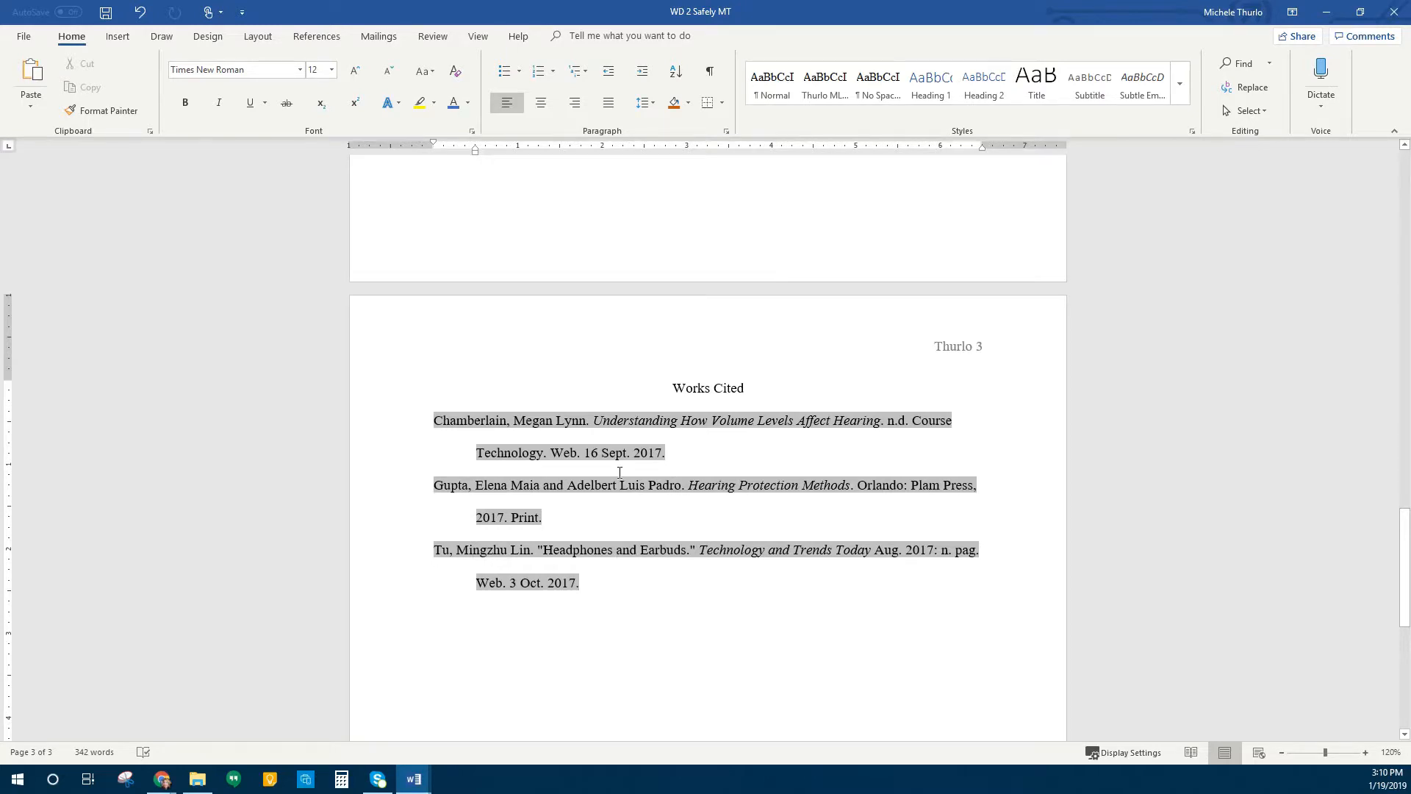
View the in-text citation on page 2 and the update options for the bibliography field.
{"action": "scroll", "coordinate": [617, 515], "scroll_direction": "up", "scroll_amount": 12}
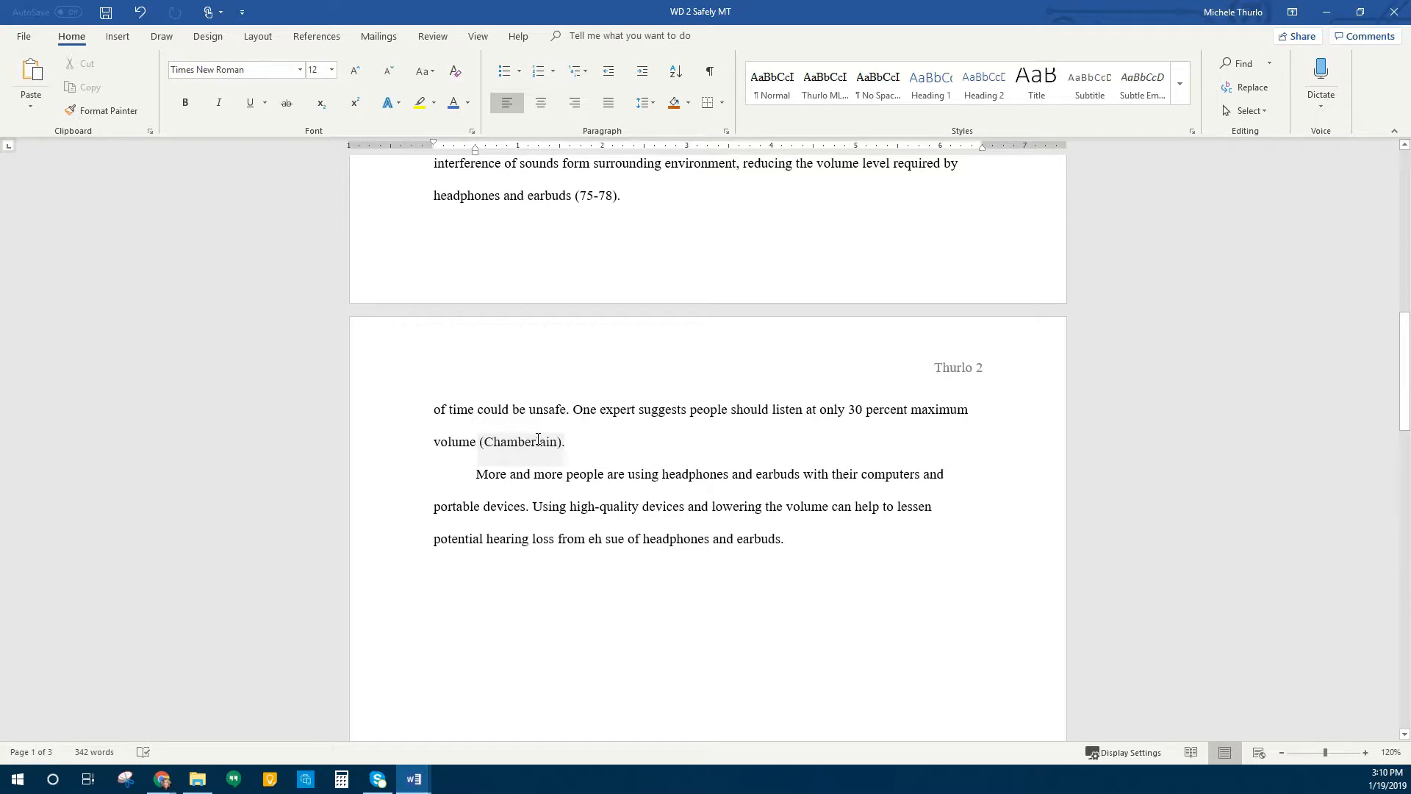
{"action": "scroll", "coordinate": [537, 439], "scroll_direction": "down", "scroll_amount": 12}
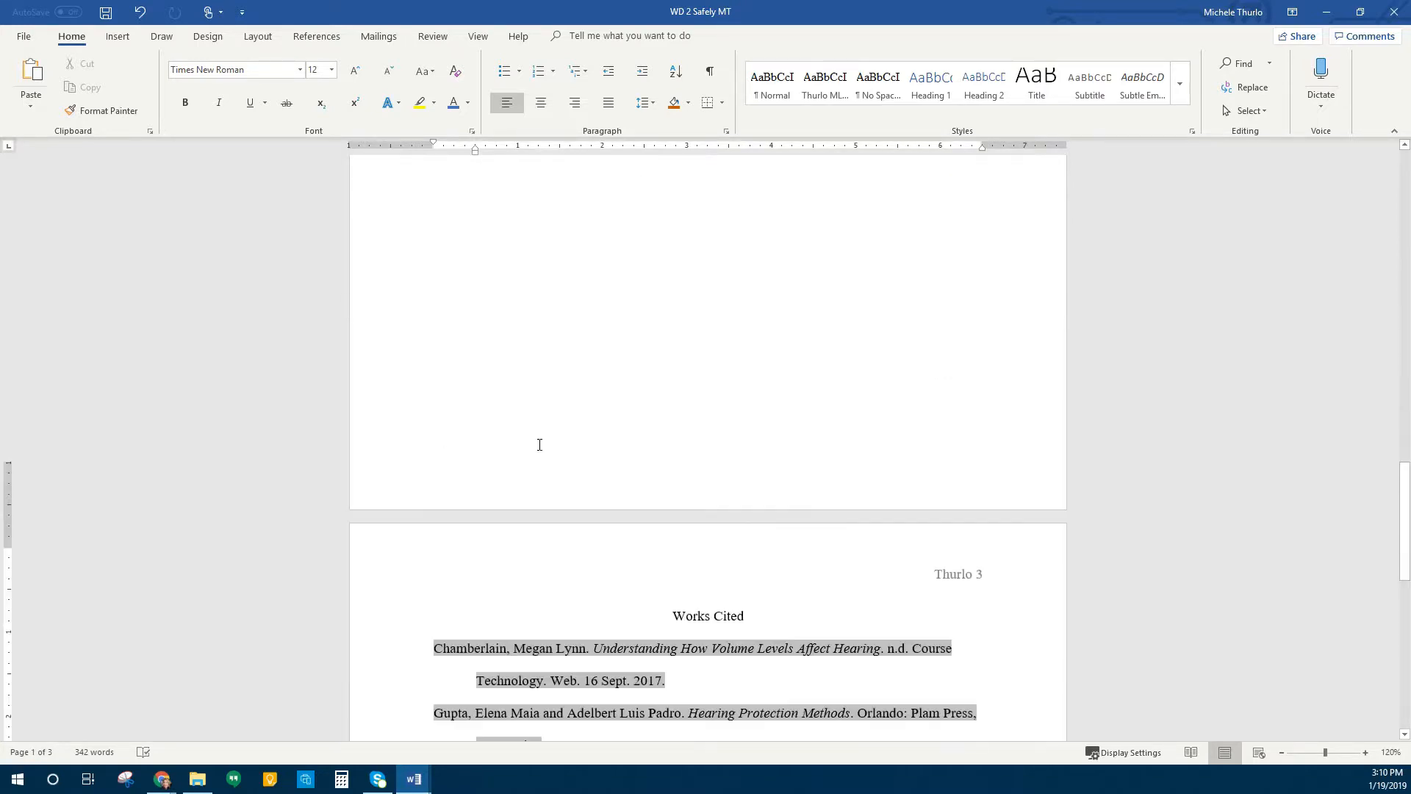
{"action": "right_click", "coordinate": [537, 499]}
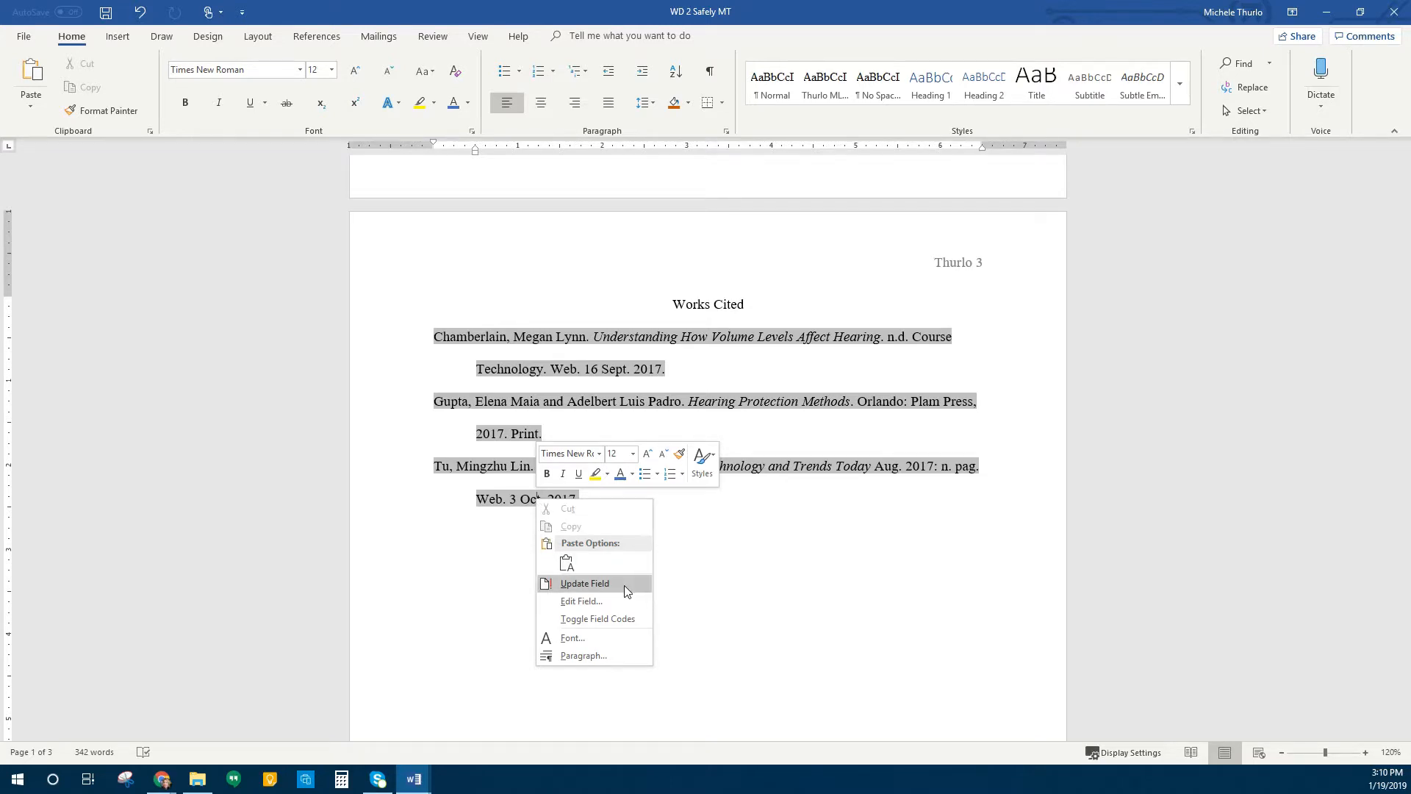
{"action": "key", "text": "Escape"}
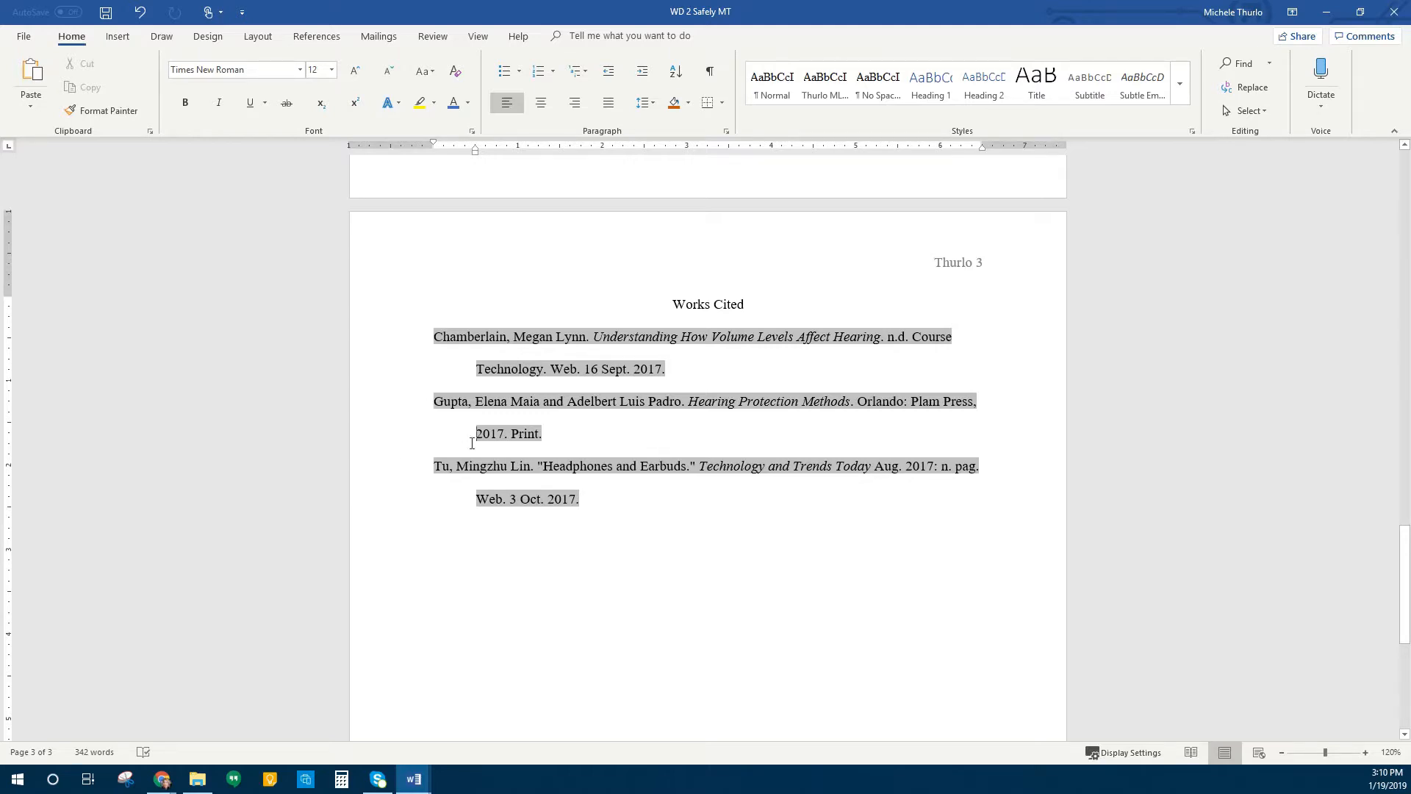
Examine the Works Cited heading and bibliography entries, and place the insertion point below the last entry.
{"action": "double_click", "coordinate": [626, 525]}
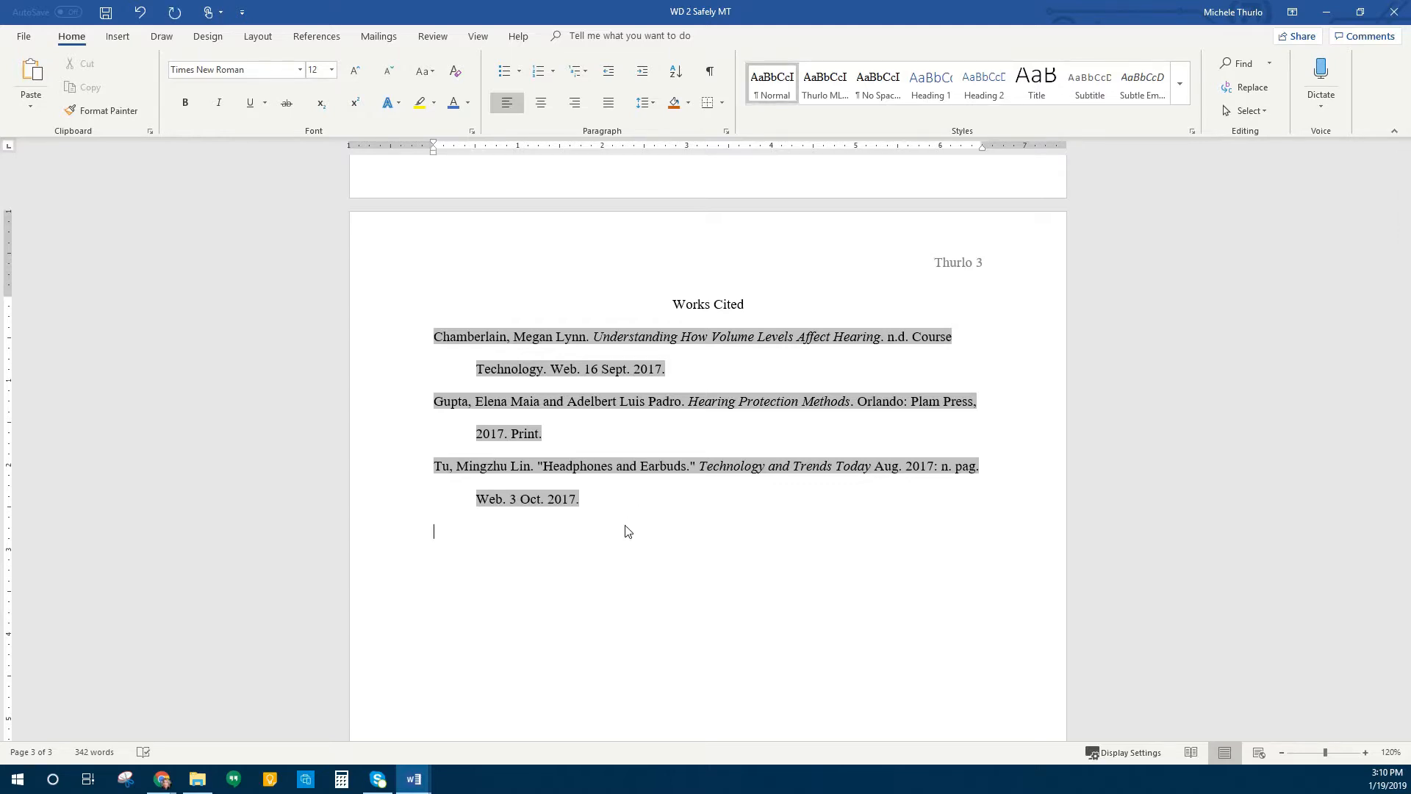
{"action": "left_click", "coordinate": [653, 335]}
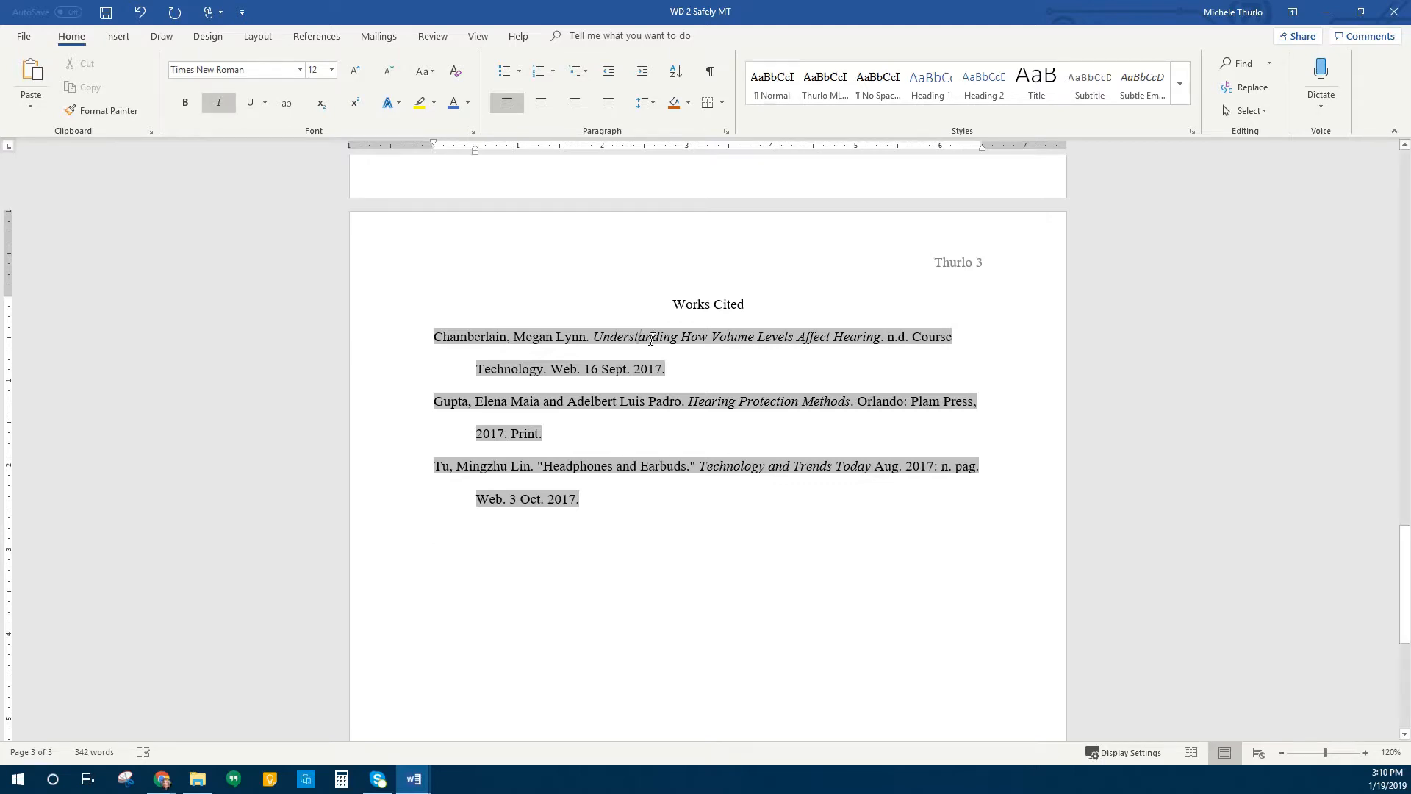
{"action": "scroll", "coordinate": [516, 346], "scroll_direction": "up", "scroll_amount": 3}
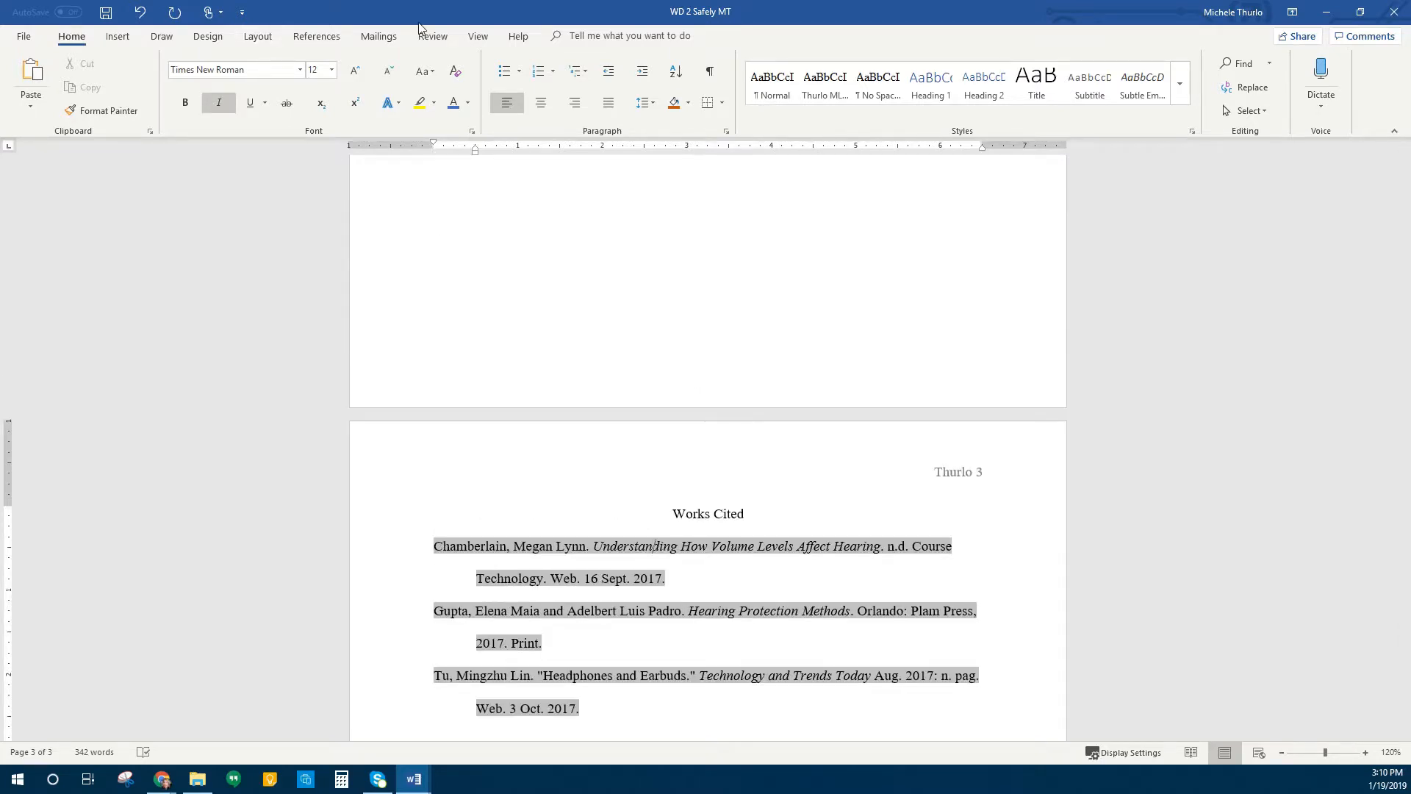
{"action": "triple_click", "coordinate": [731, 512]}
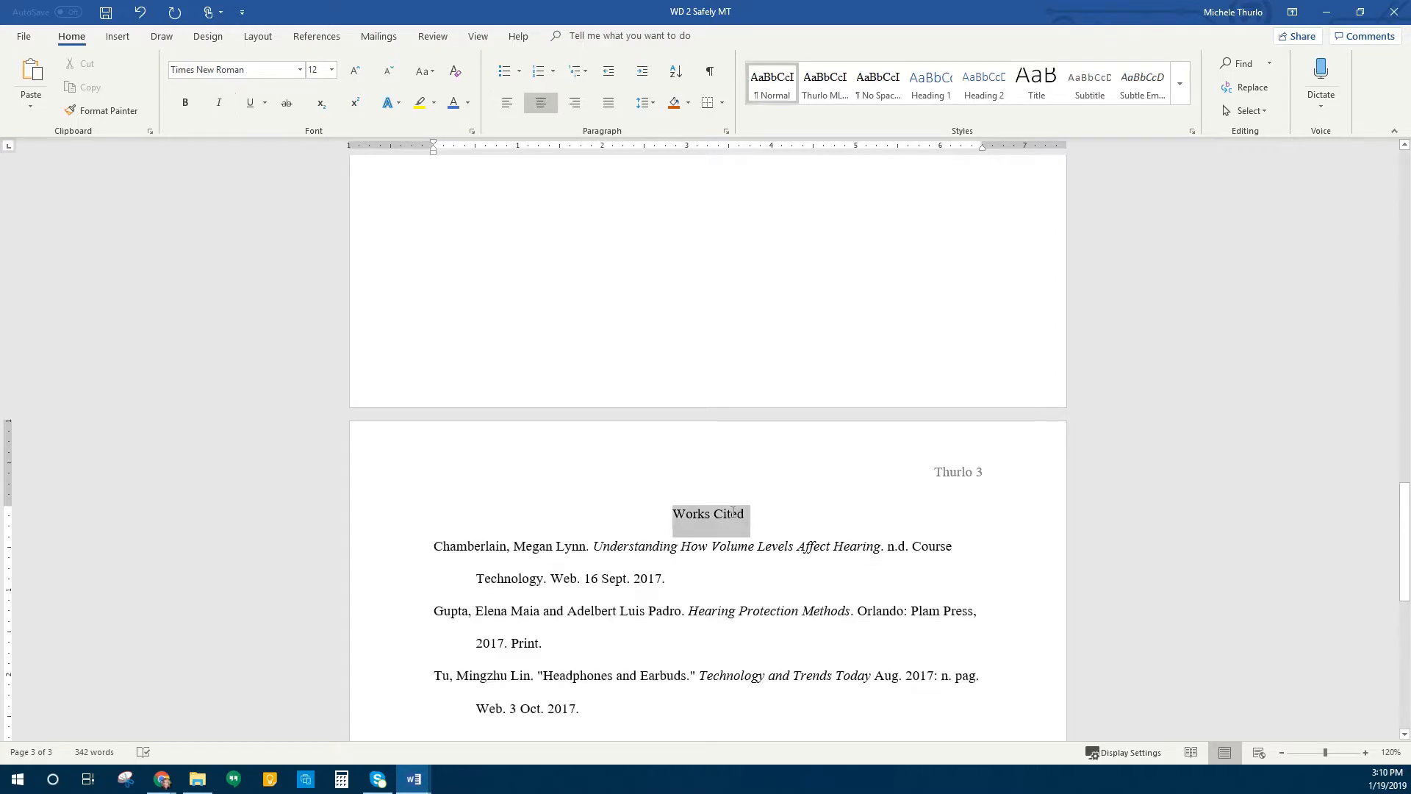
{"action": "left_click", "coordinate": [824, 527]}
{"action": "scroll", "coordinate": [746, 623], "scroll_direction": "down", "scroll_amount": 2}
{"action": "left_click", "coordinate": [529, 576], "text": "shift"}
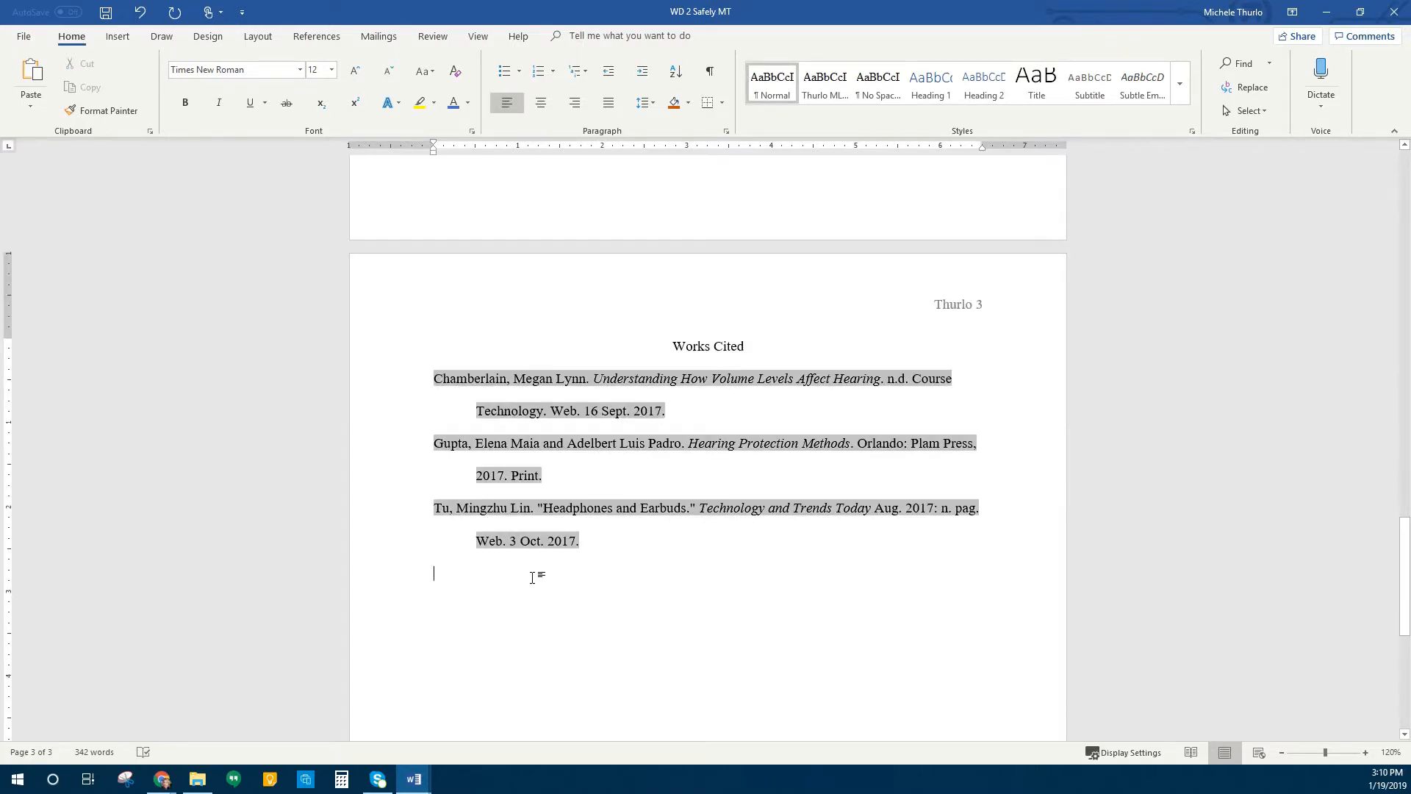
{"action": "left_click", "coordinate": [465, 639]}
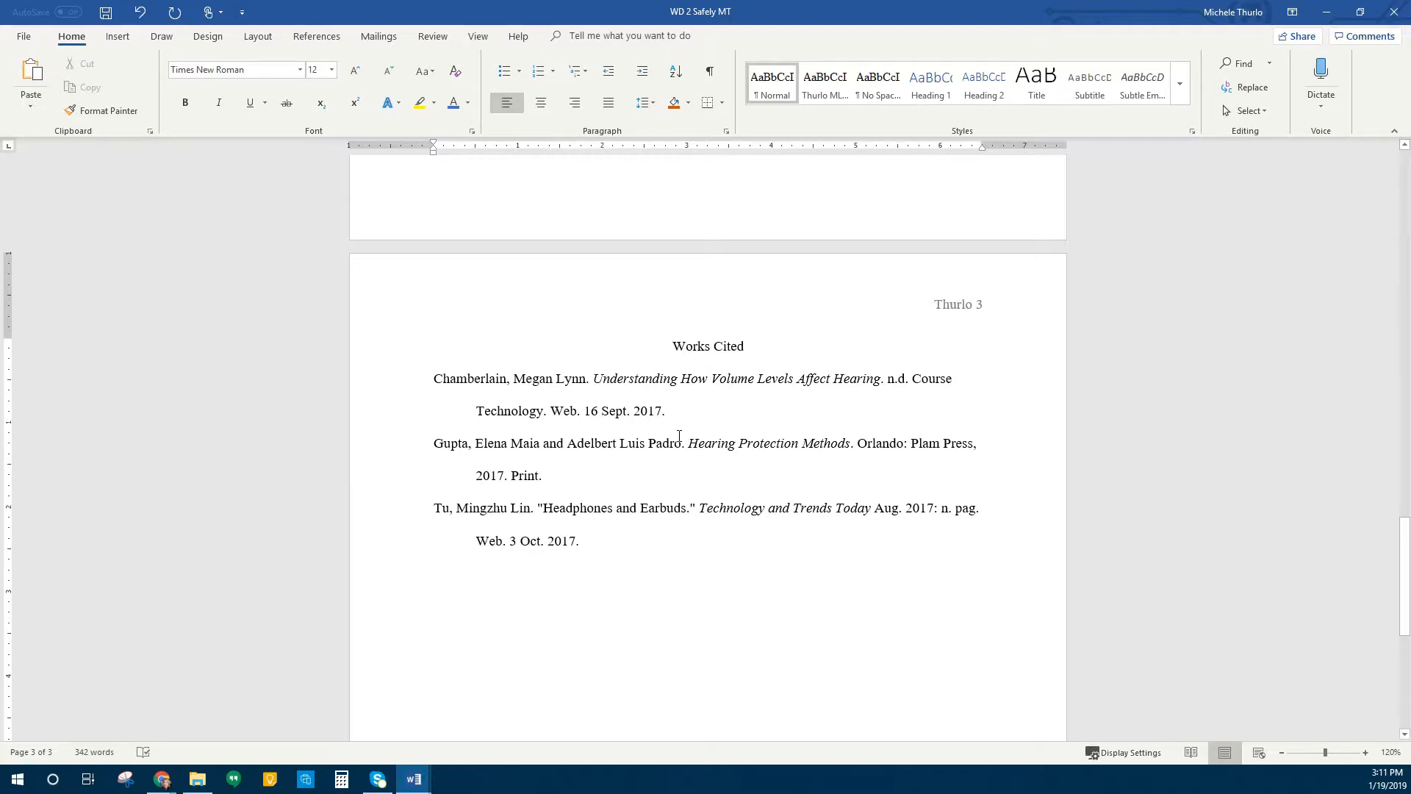
Show the document's word count statistics and capture them with the surrounding text in a Snipping Tool snip.
{"action": "scroll", "coordinate": [665, 463], "scroll_direction": "down", "scroll_amount": 2}
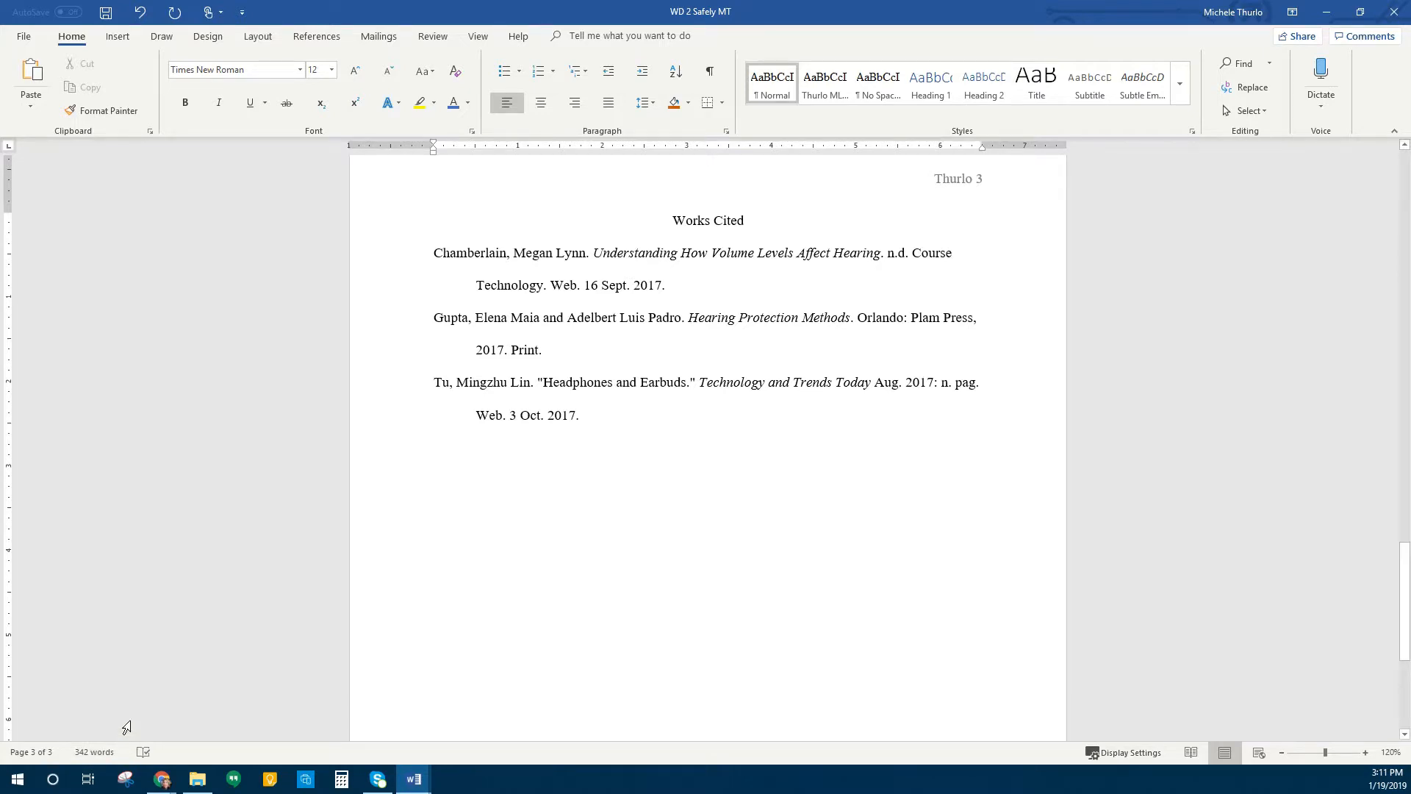
{"action": "left_click", "coordinate": [95, 753]}
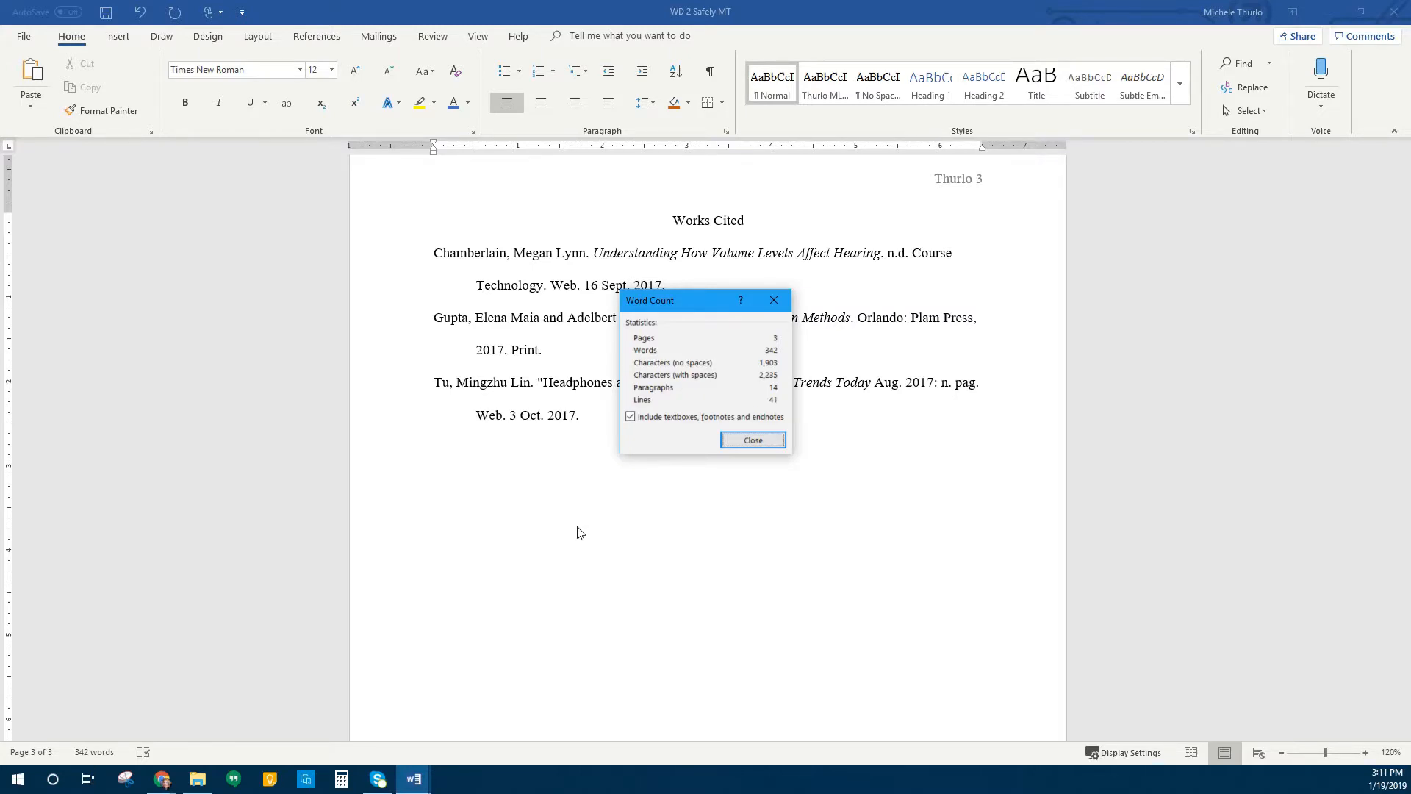
{"action": "left_click", "coordinate": [126, 785]}
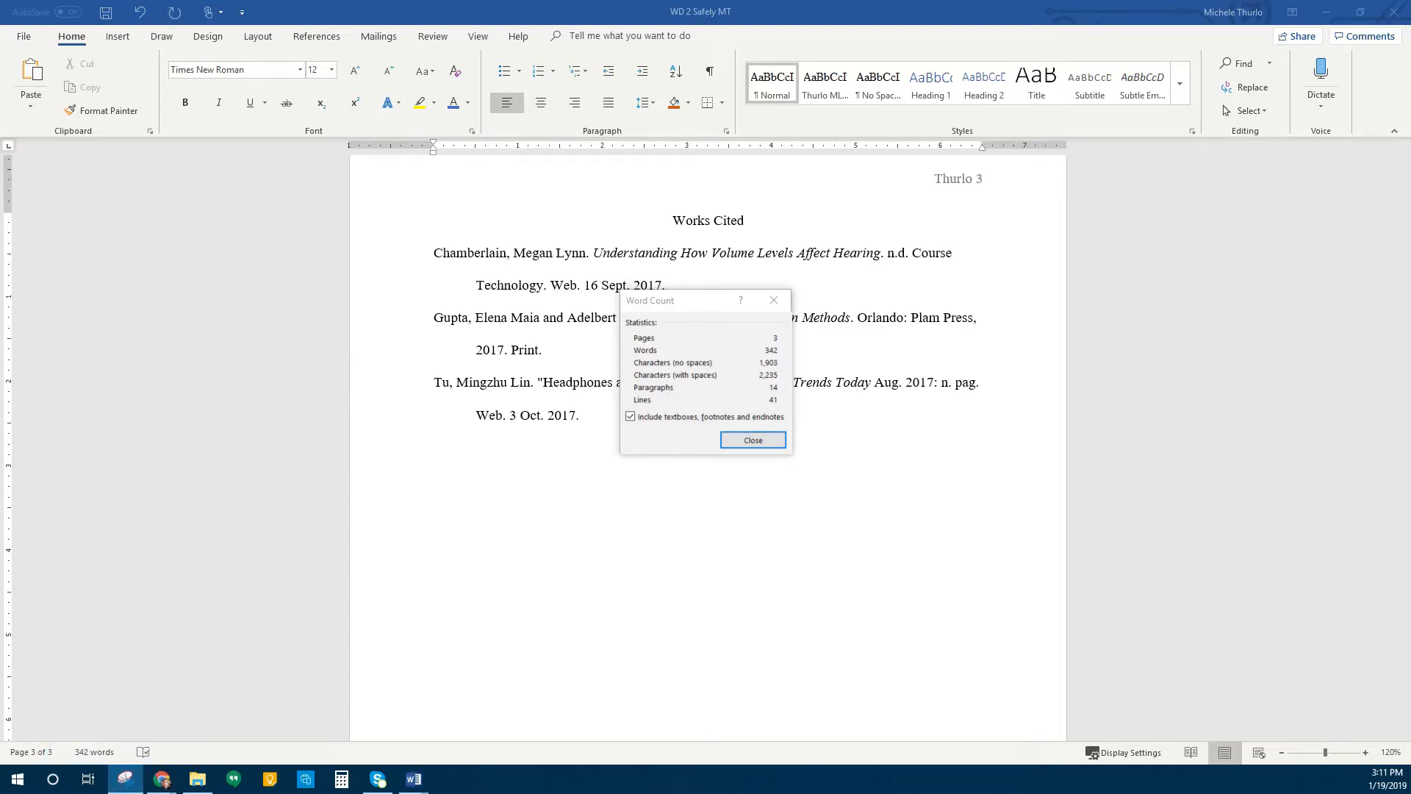
{"action": "left_click_drag", "start_coordinate": [1279, 305], "coordinate": [920, 535]}
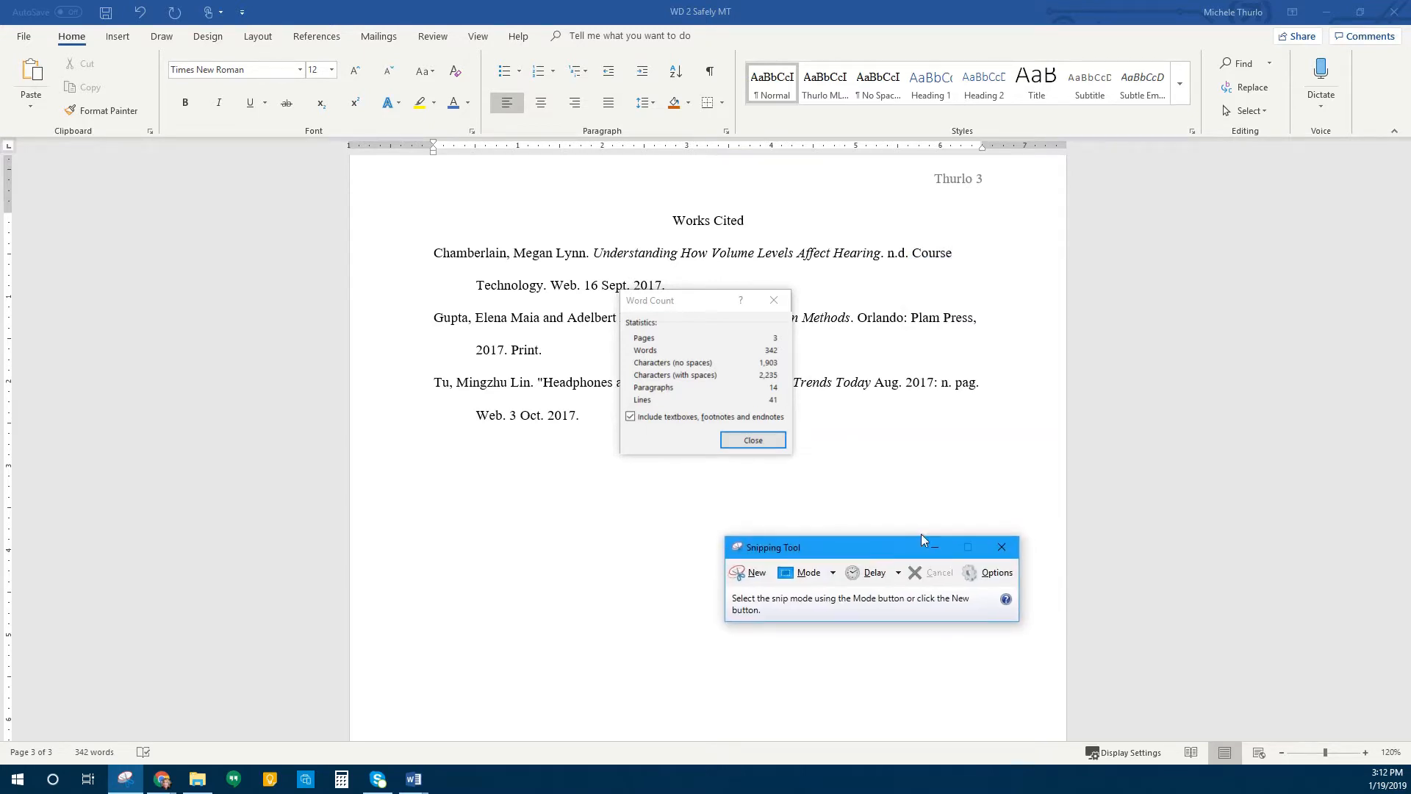
{"action": "left_click", "coordinate": [755, 582]}
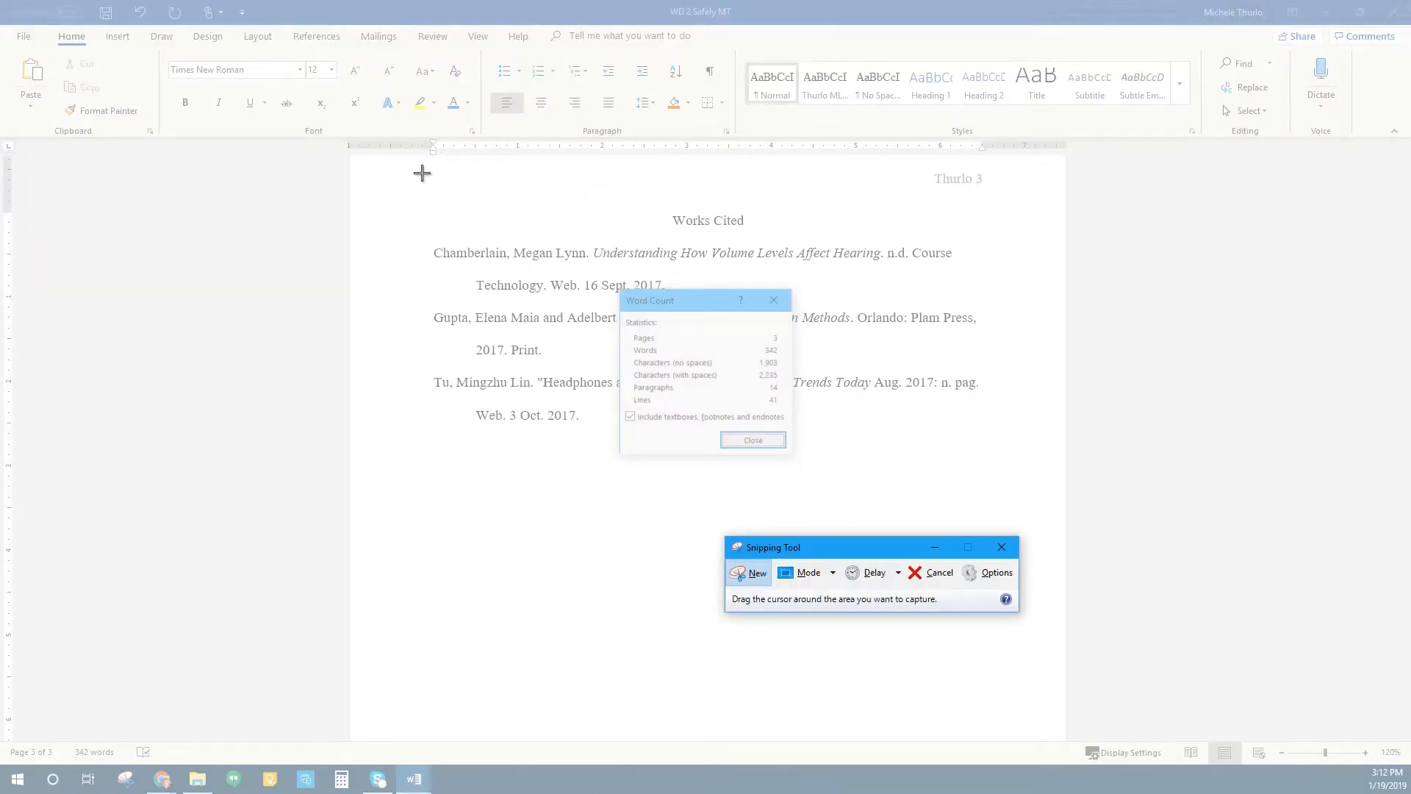
{"action": "left_click_drag", "start_coordinate": [506, 238], "coordinate": [901, 505]}
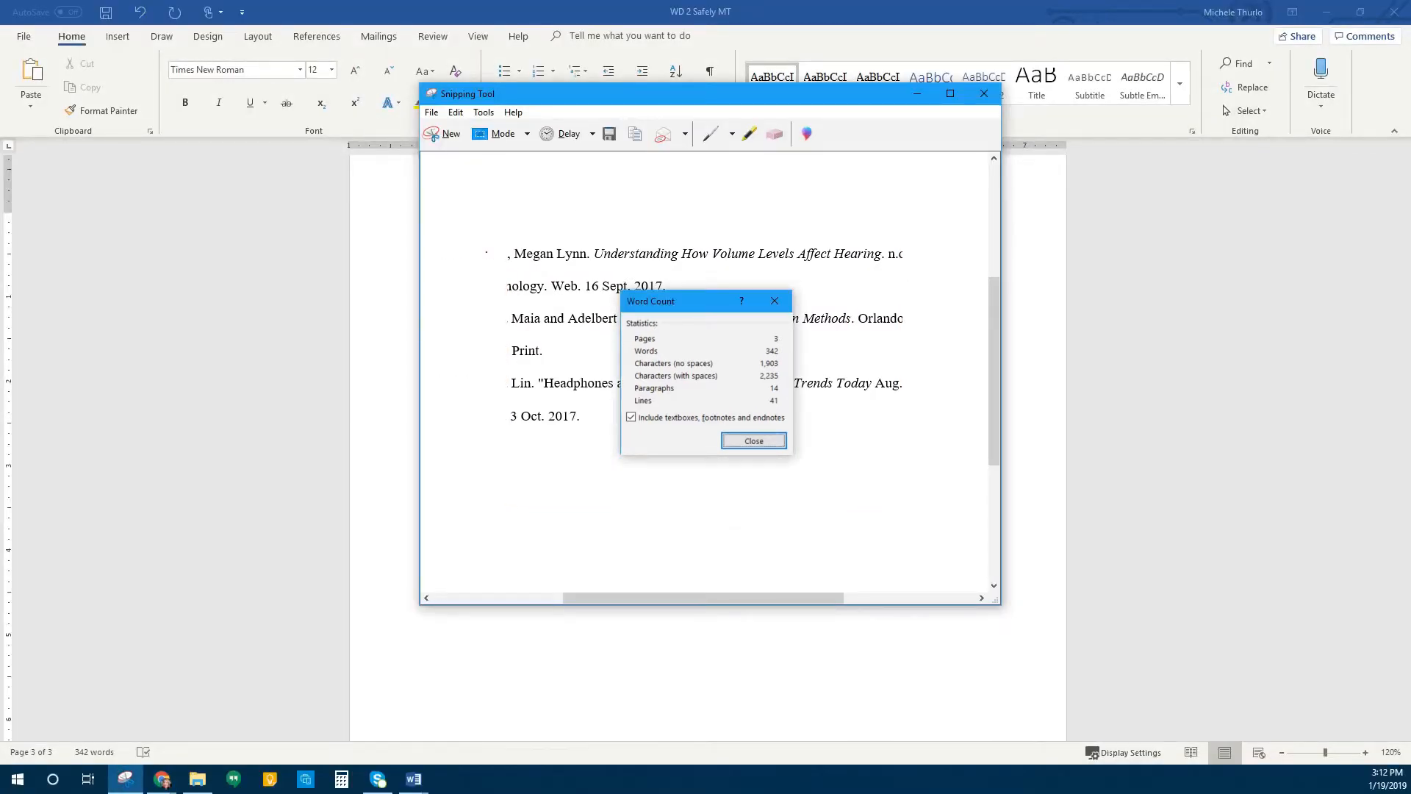
Highlight the Words value in the snip and handwrite the student's surname above it with the blue pen.
{"action": "left_click", "coordinate": [750, 134]}
{"action": "left_click_drag", "start_coordinate": [741, 345], "coordinate": [795, 354]}
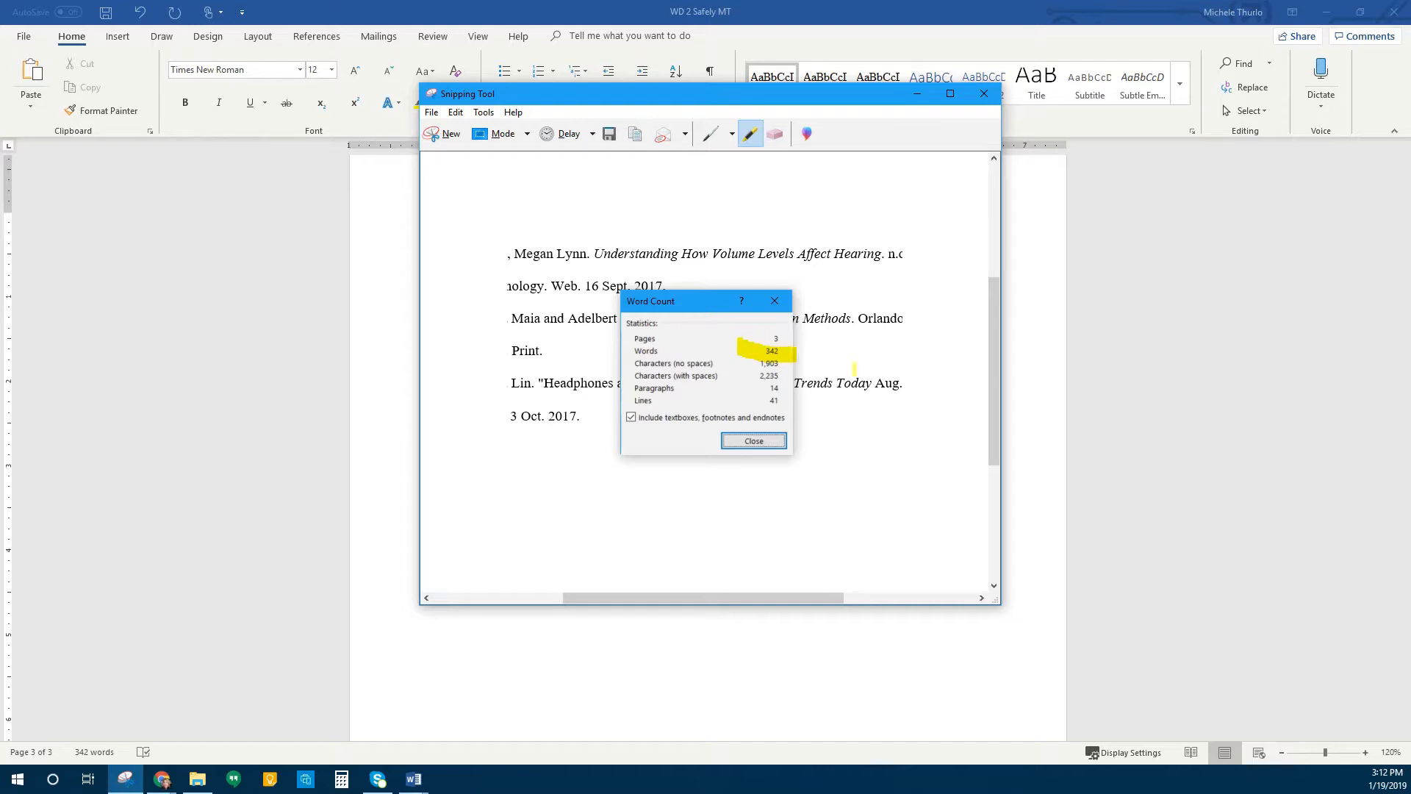
{"action": "left_click", "coordinate": [710, 134]}
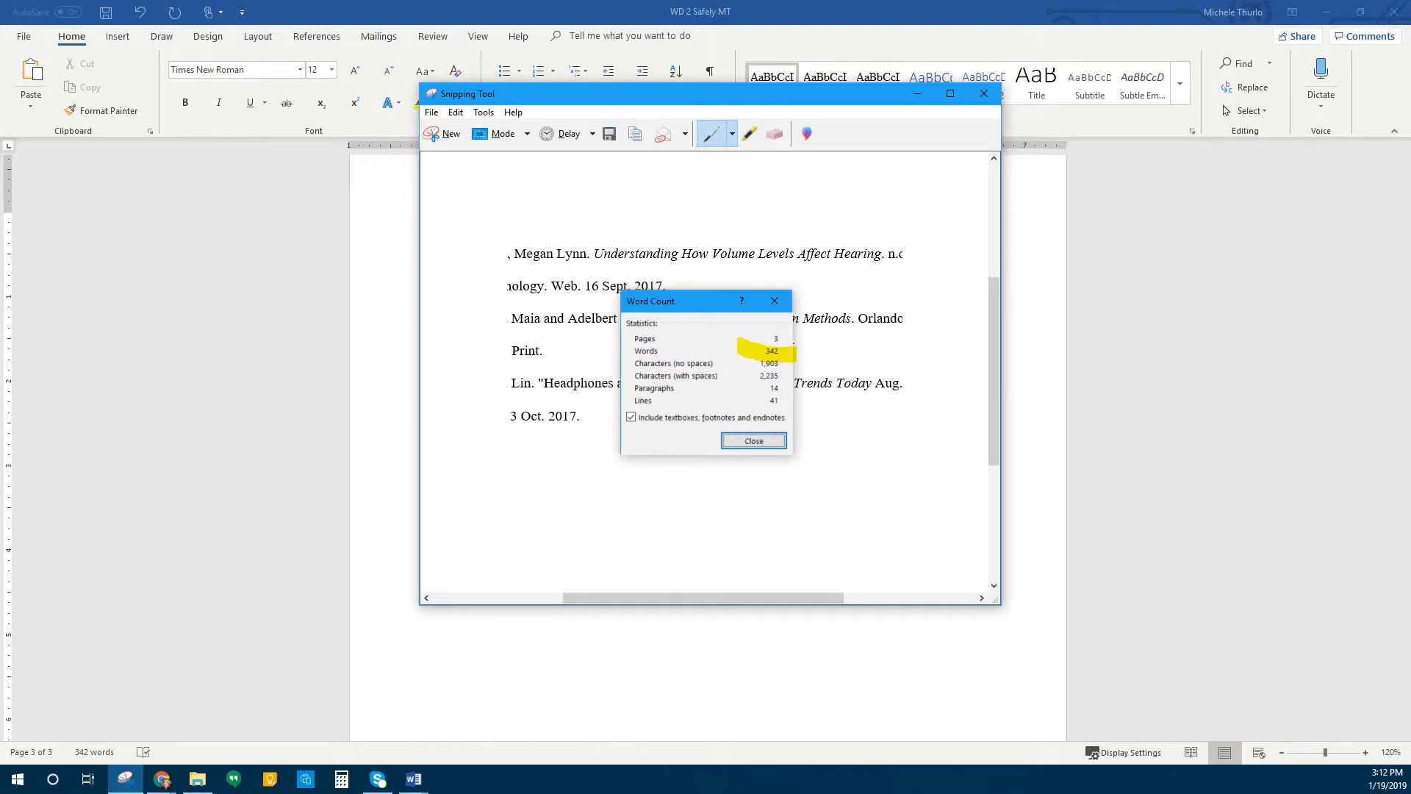
{"action": "left_click", "coordinate": [732, 135]}
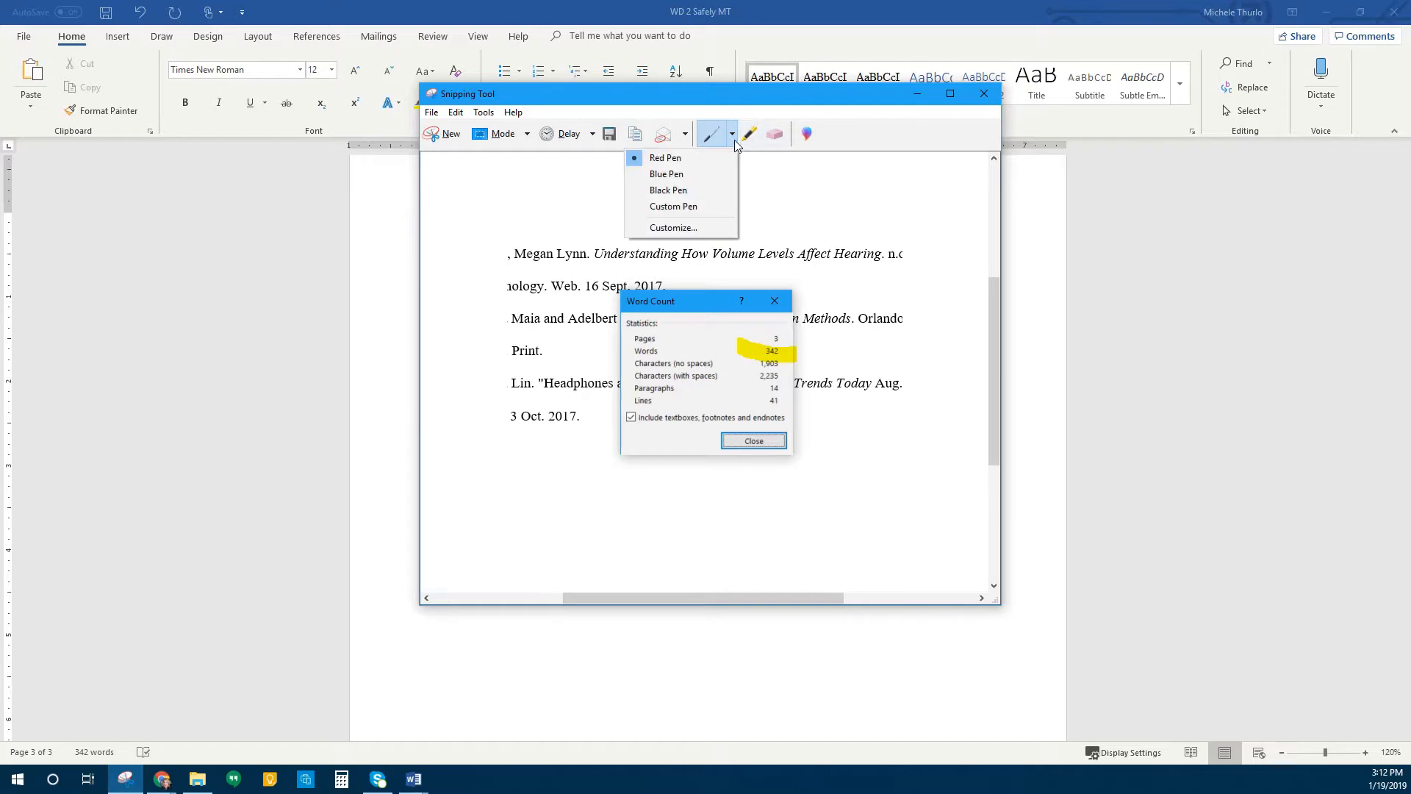
{"action": "left_click", "coordinate": [685, 175]}
{"action": "mouse_move", "coordinate": [534, 181]}
{"action": "left_mouse_down"}
{"action": "mouse_move", "coordinate": [535, 228]}
{"action": "mouse_move", "coordinate": [551, 191]}
{"action": "mouse_move", "coordinate": [556, 225]}
{"action": "mouse_move", "coordinate": [672, 224]}
{"action": "left_mouse_up"}
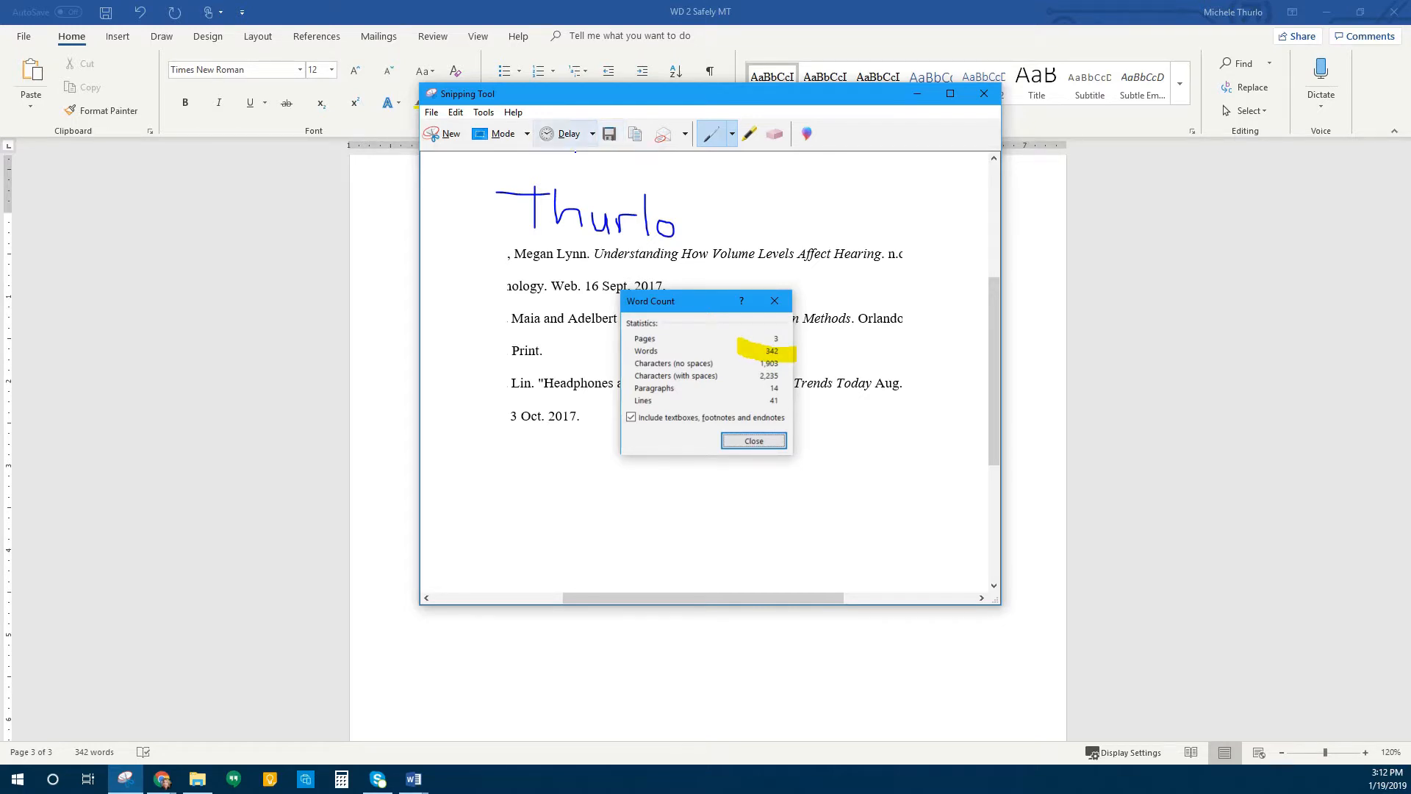
Copy the annotated snip, return to the Word document and close its word count statistics.
{"action": "left_click", "coordinate": [636, 141]}
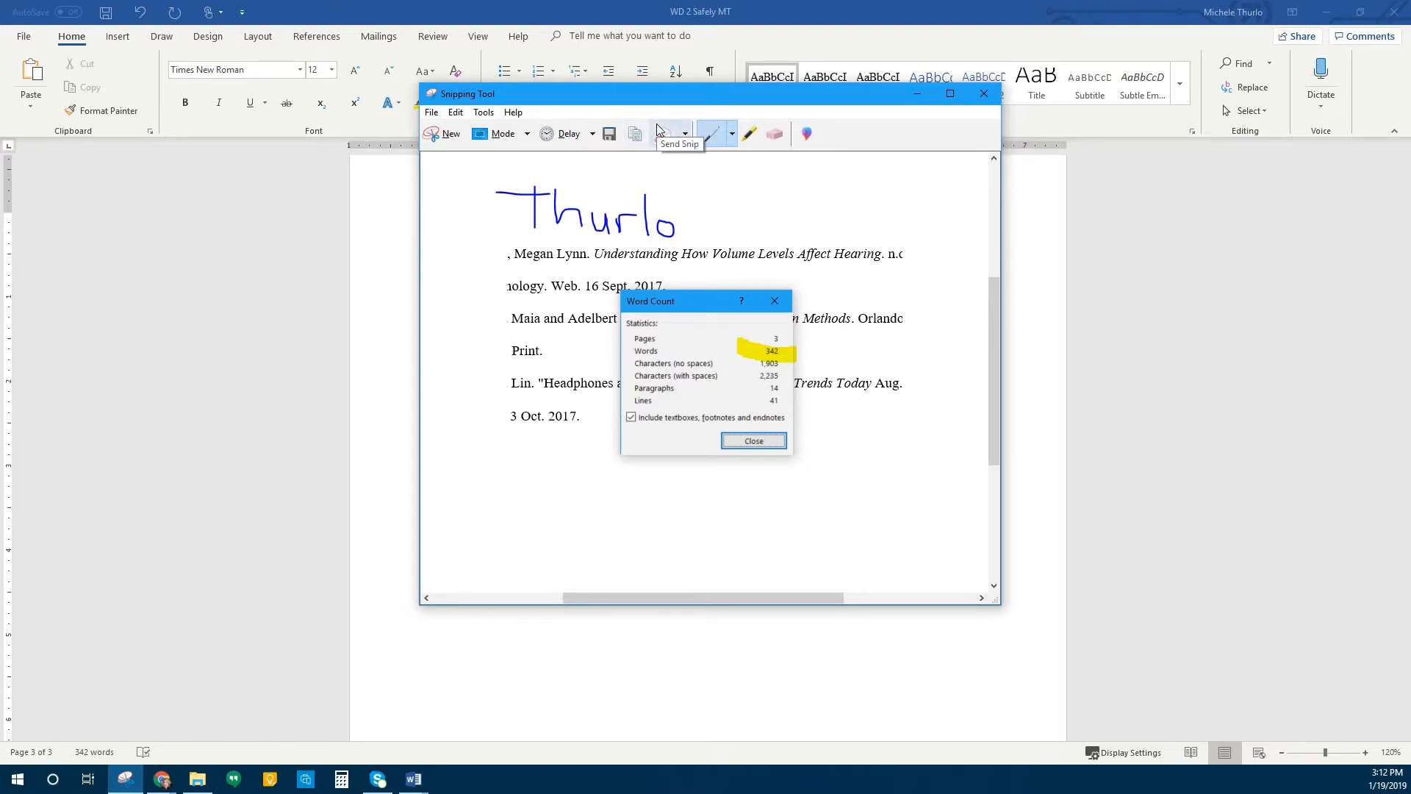
{"action": "left_click", "coordinate": [817, 688]}
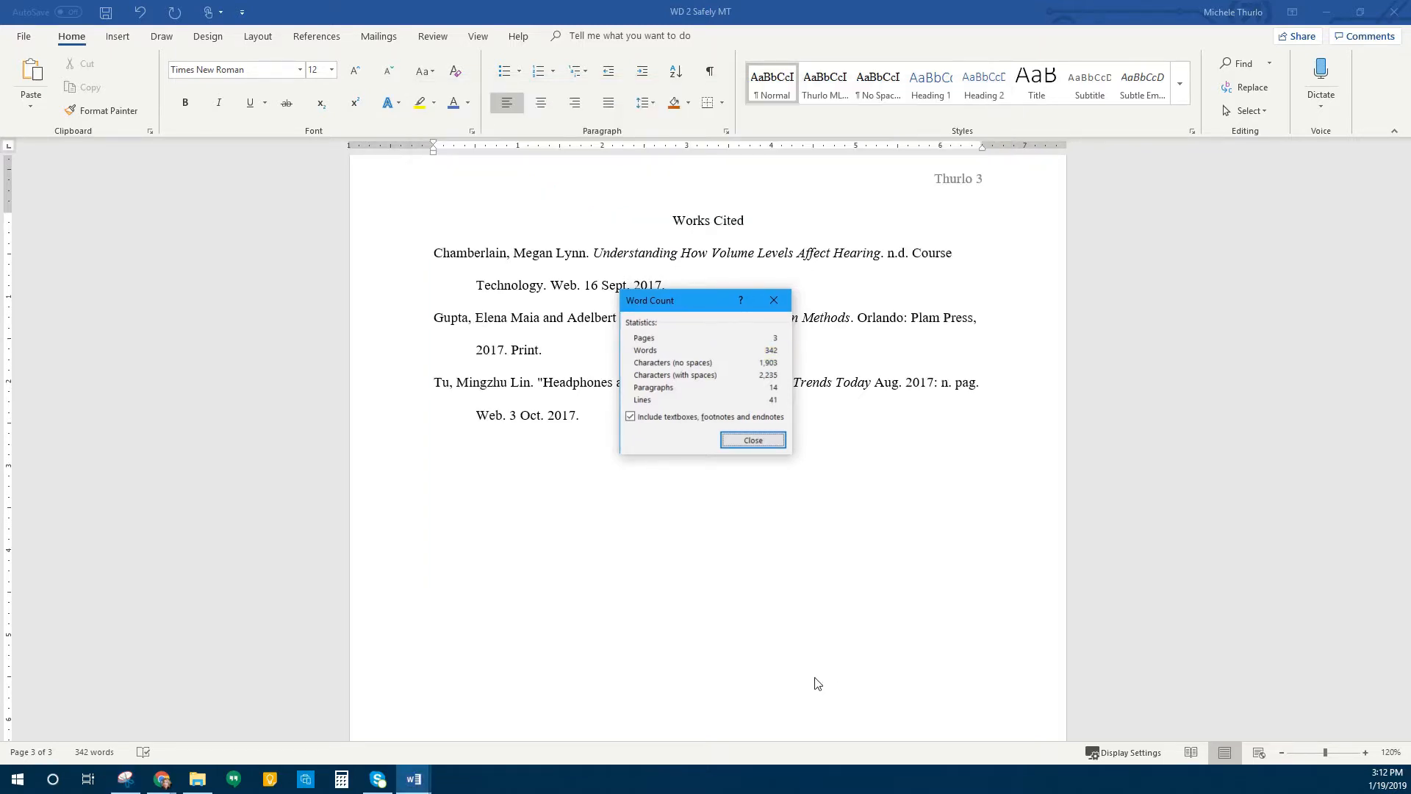
{"action": "left_click", "coordinate": [753, 440]}
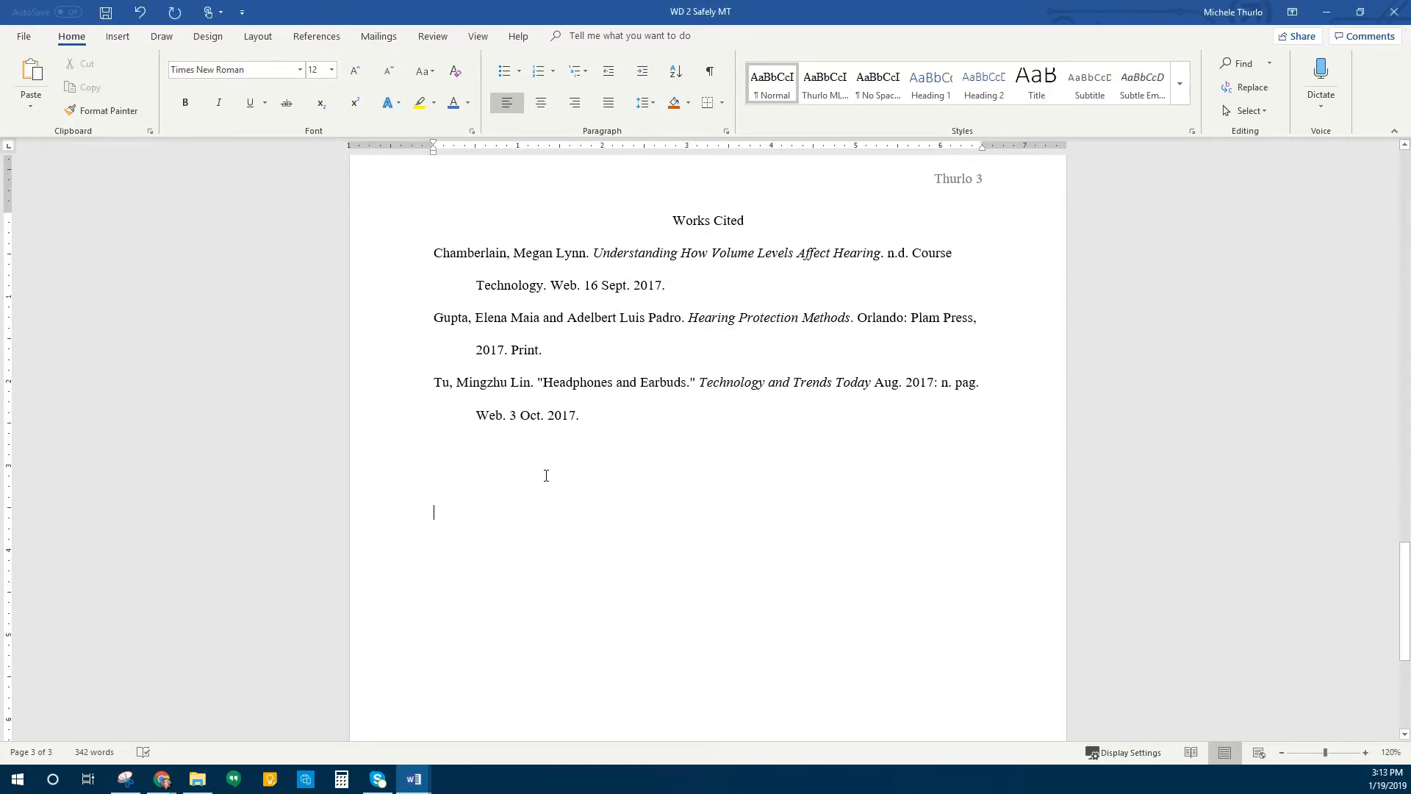
Paste the annotated word count snip below the last Works Cited entry and shrink it to about half its size.
{"action": "right_click", "coordinate": [482, 506]}
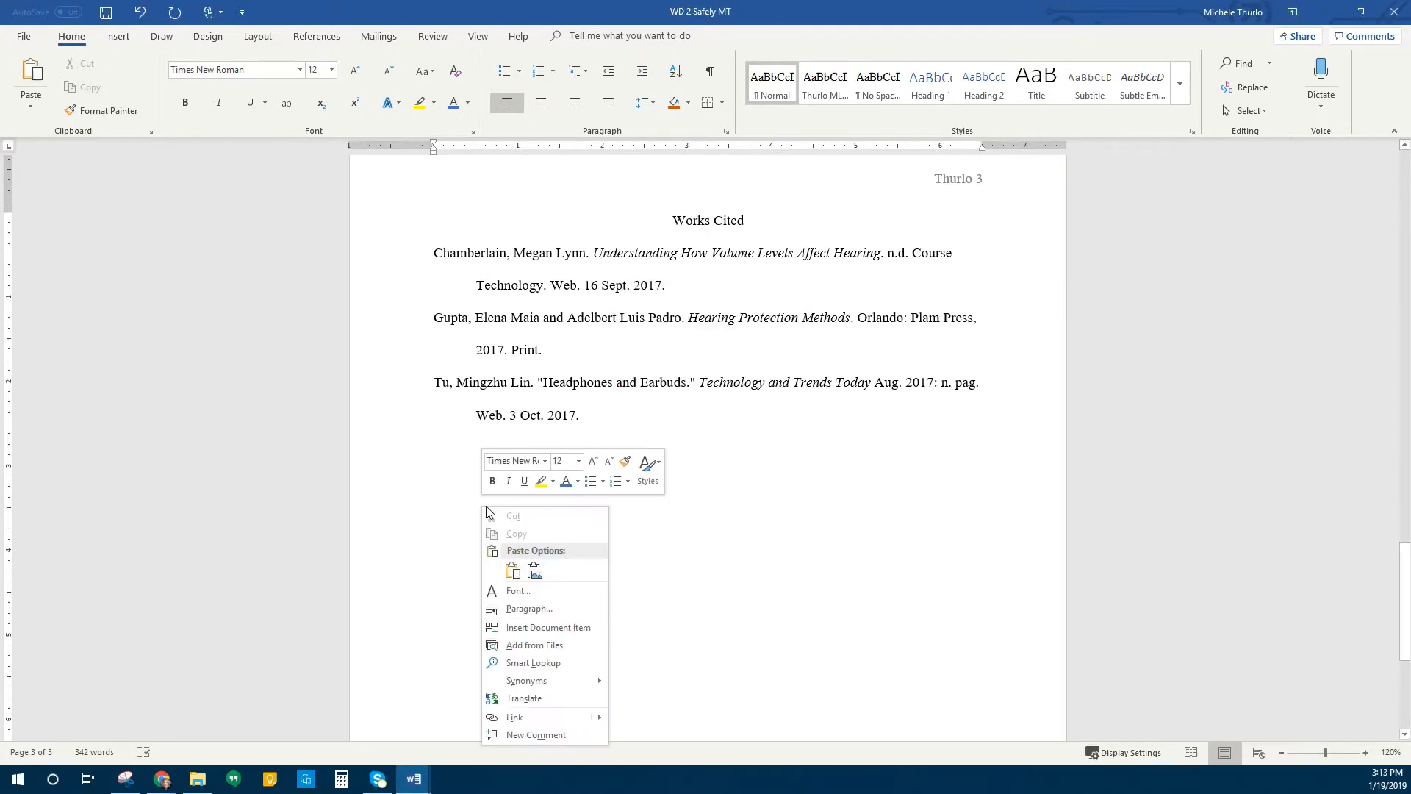
{"action": "left_click", "coordinate": [515, 573]}
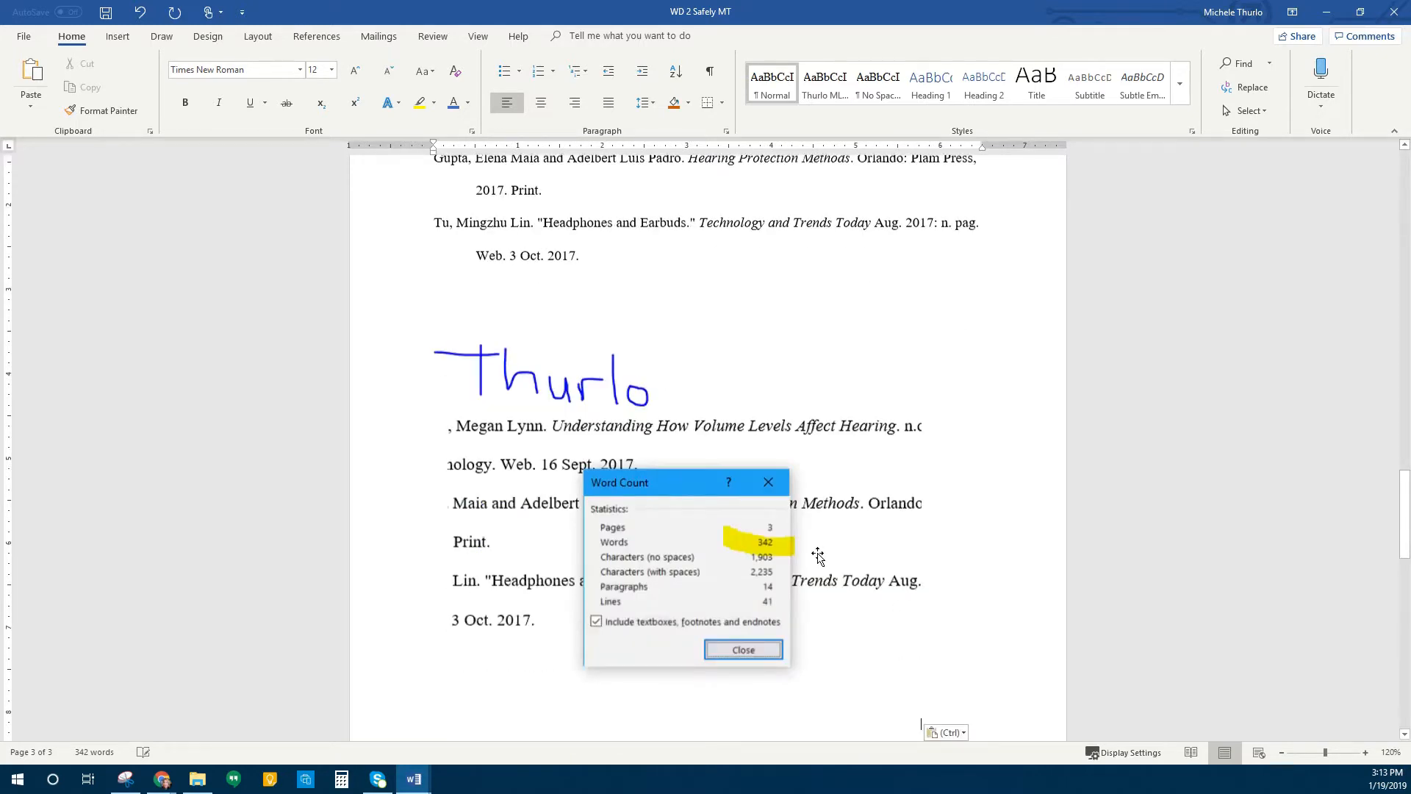
{"action": "left_click", "coordinate": [768, 474]}
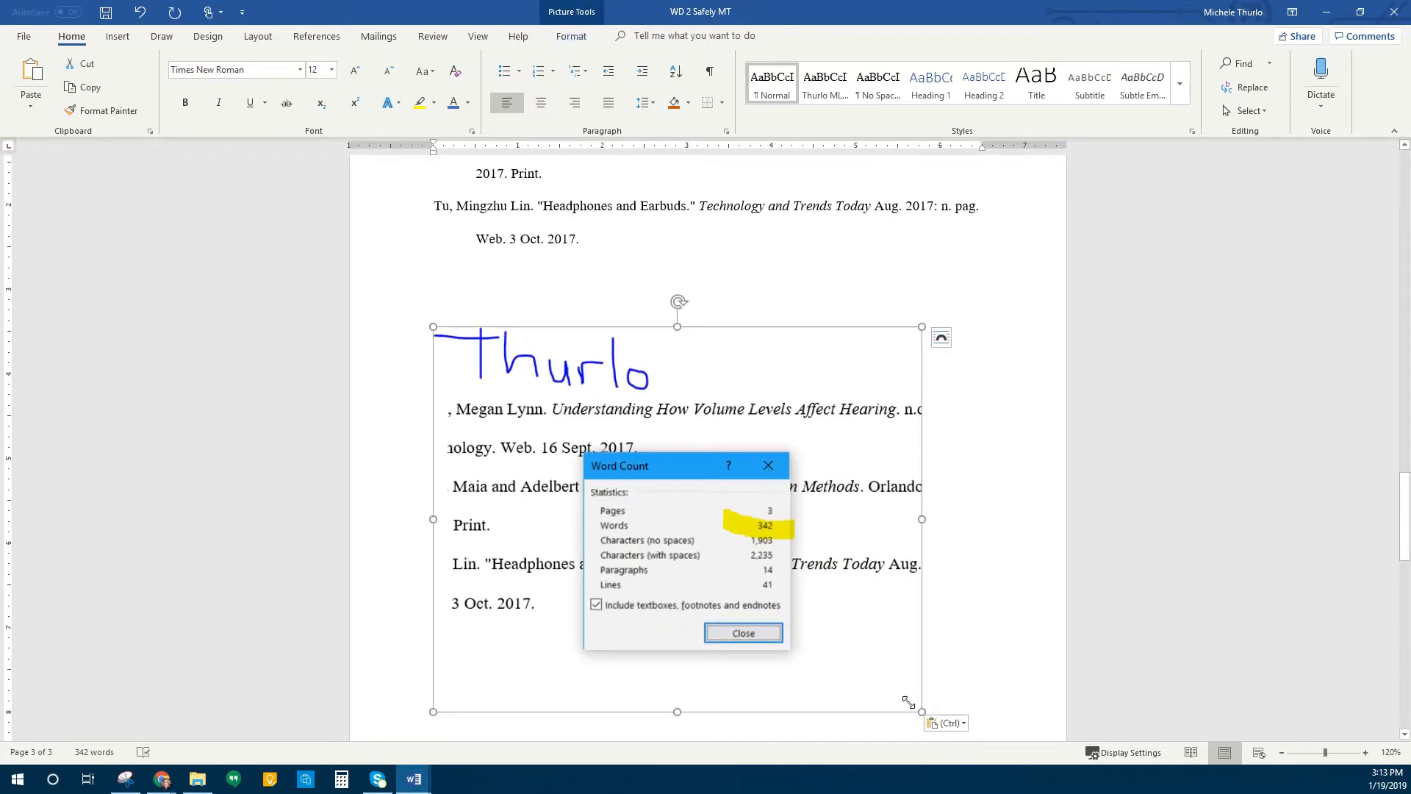
{"action": "left_click_drag", "start_coordinate": [847, 655], "coordinate": [667, 504]}
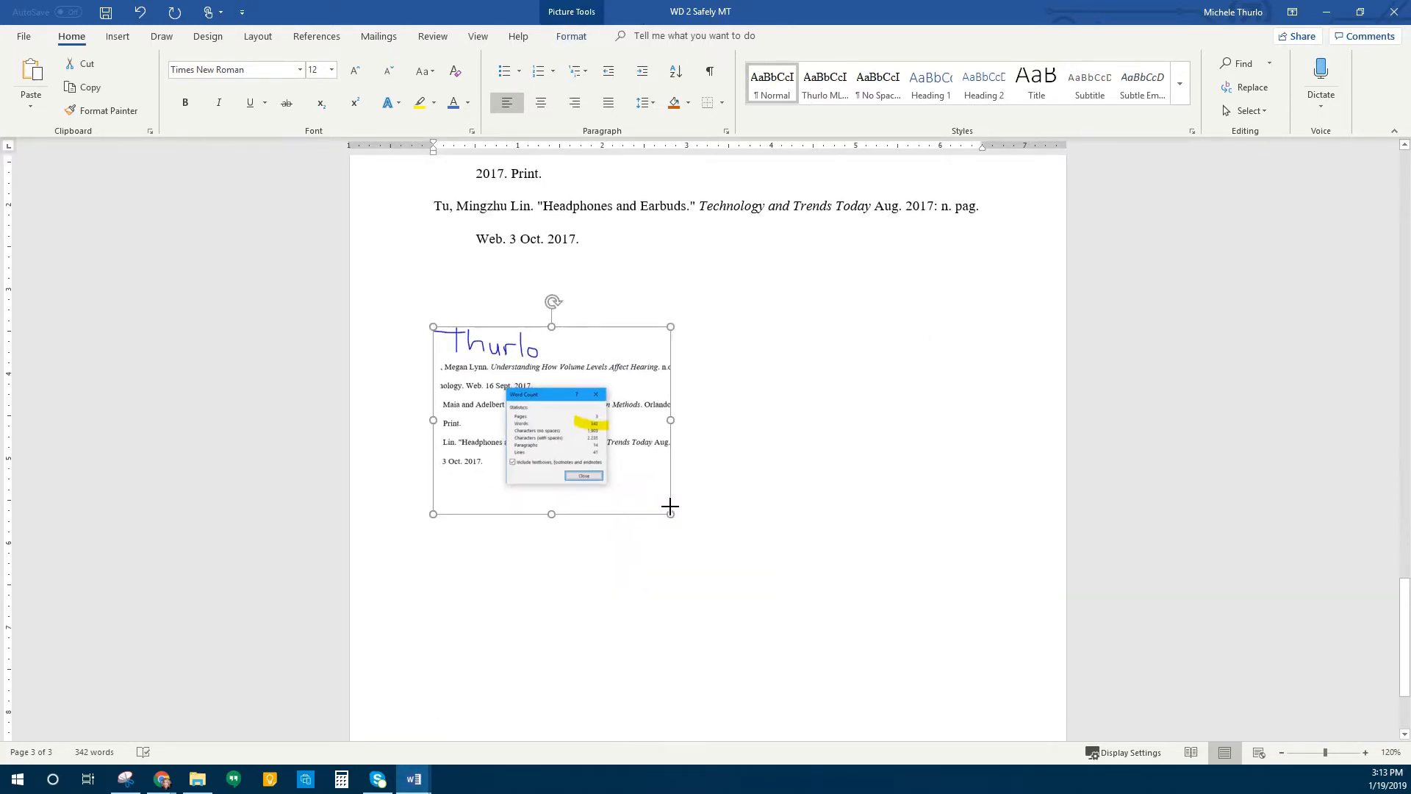
{"action": "left_click", "coordinate": [796, 500]}
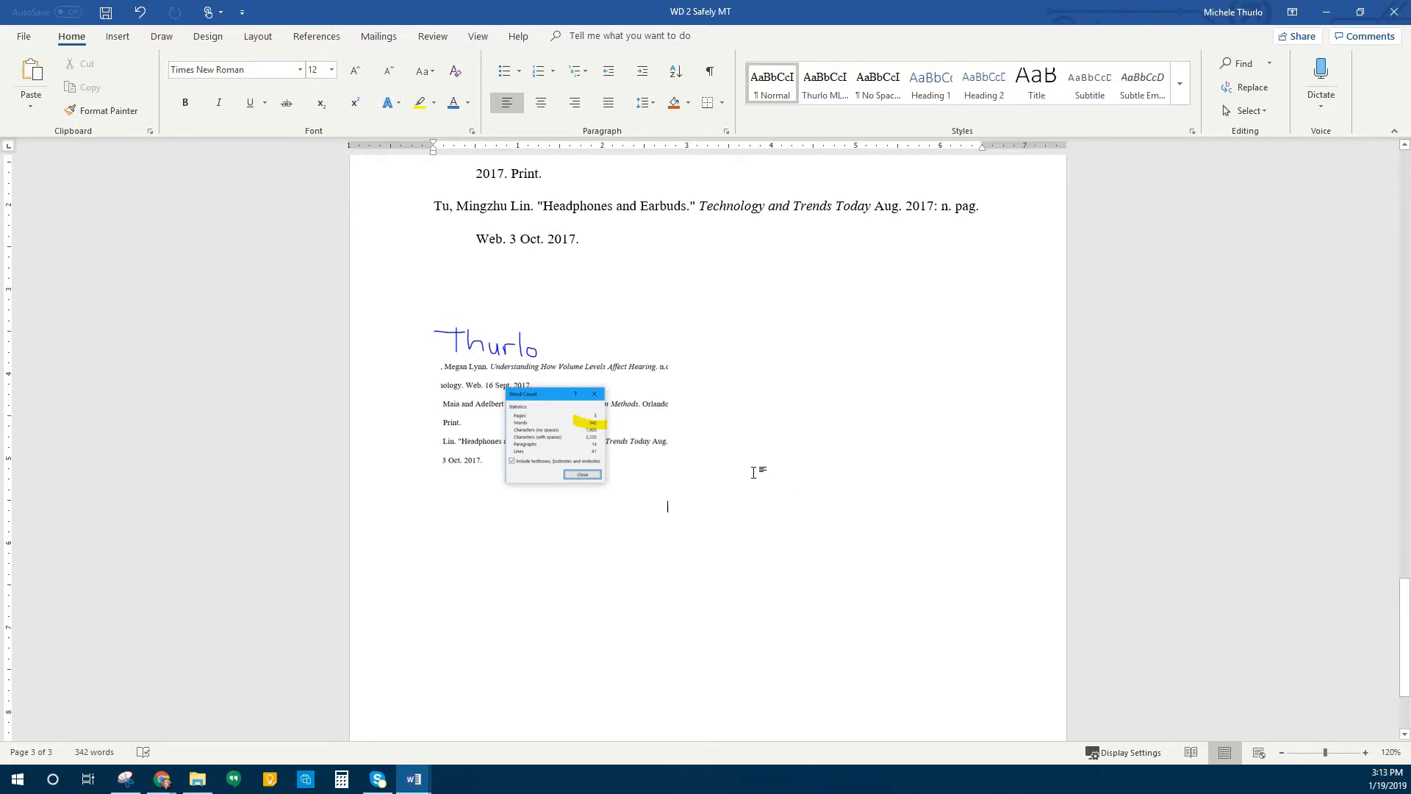
Find "people" in the paper and replace its occurrence at the start of the first body paragraph with the synonym "Individuals".
{"action": "scroll", "coordinate": [754, 472], "scroll_direction": "up", "scroll_amount": 10}
{"action": "scroll", "coordinate": [771, 460], "scroll_direction": "up", "scroll_amount": 15}
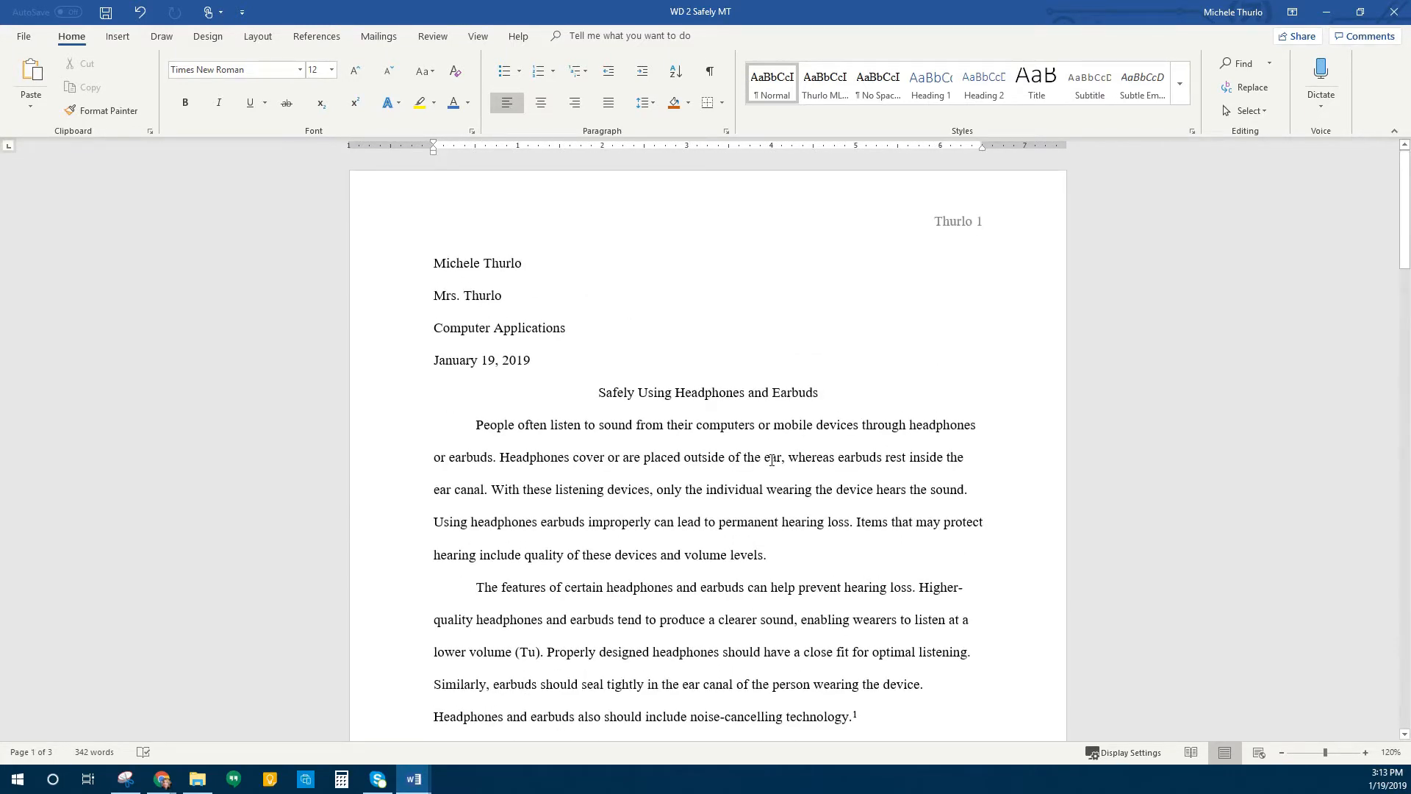
{"action": "scroll", "coordinate": [771, 460], "scroll_direction": "down", "scroll_amount": 20}
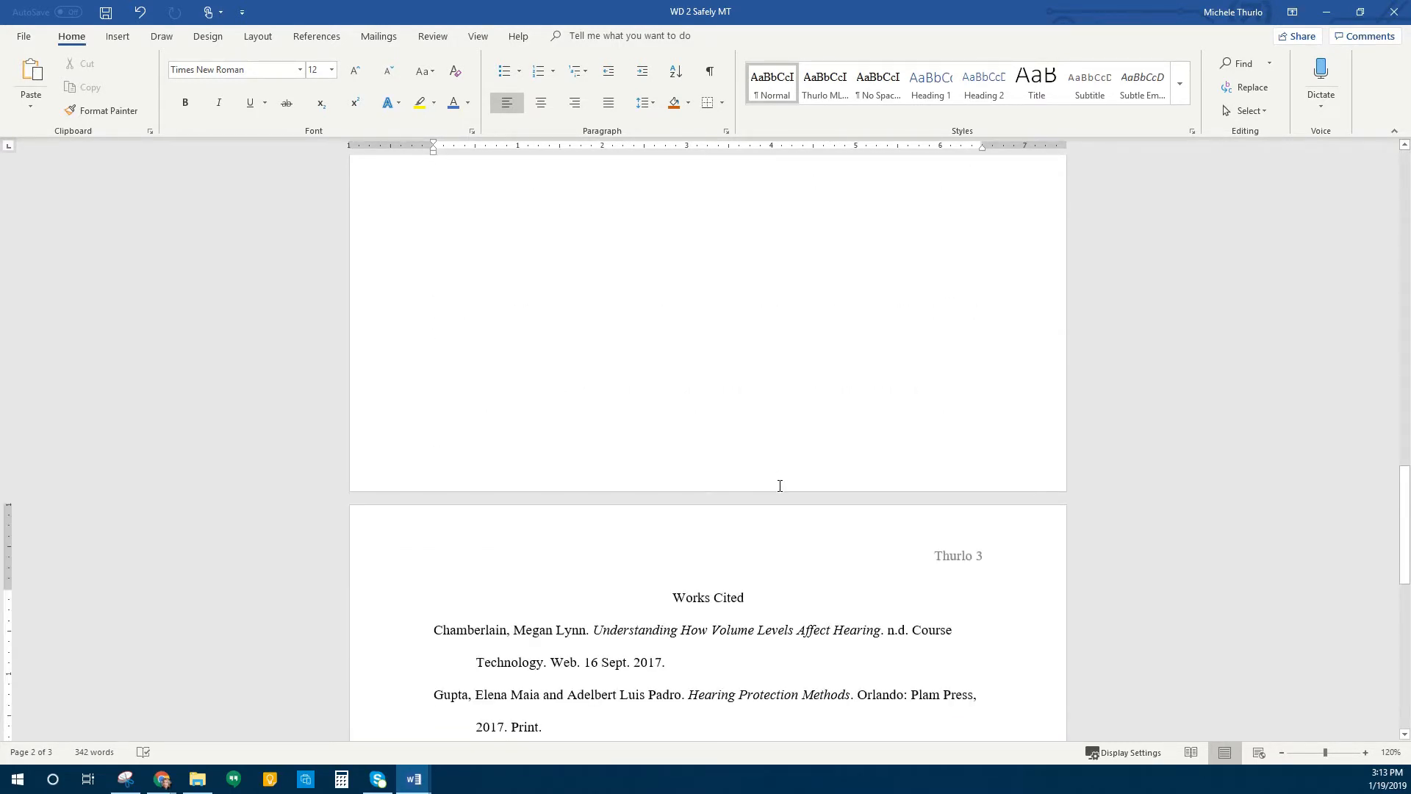
{"action": "scroll", "coordinate": [780, 486], "scroll_direction": "up", "scroll_amount": 20}
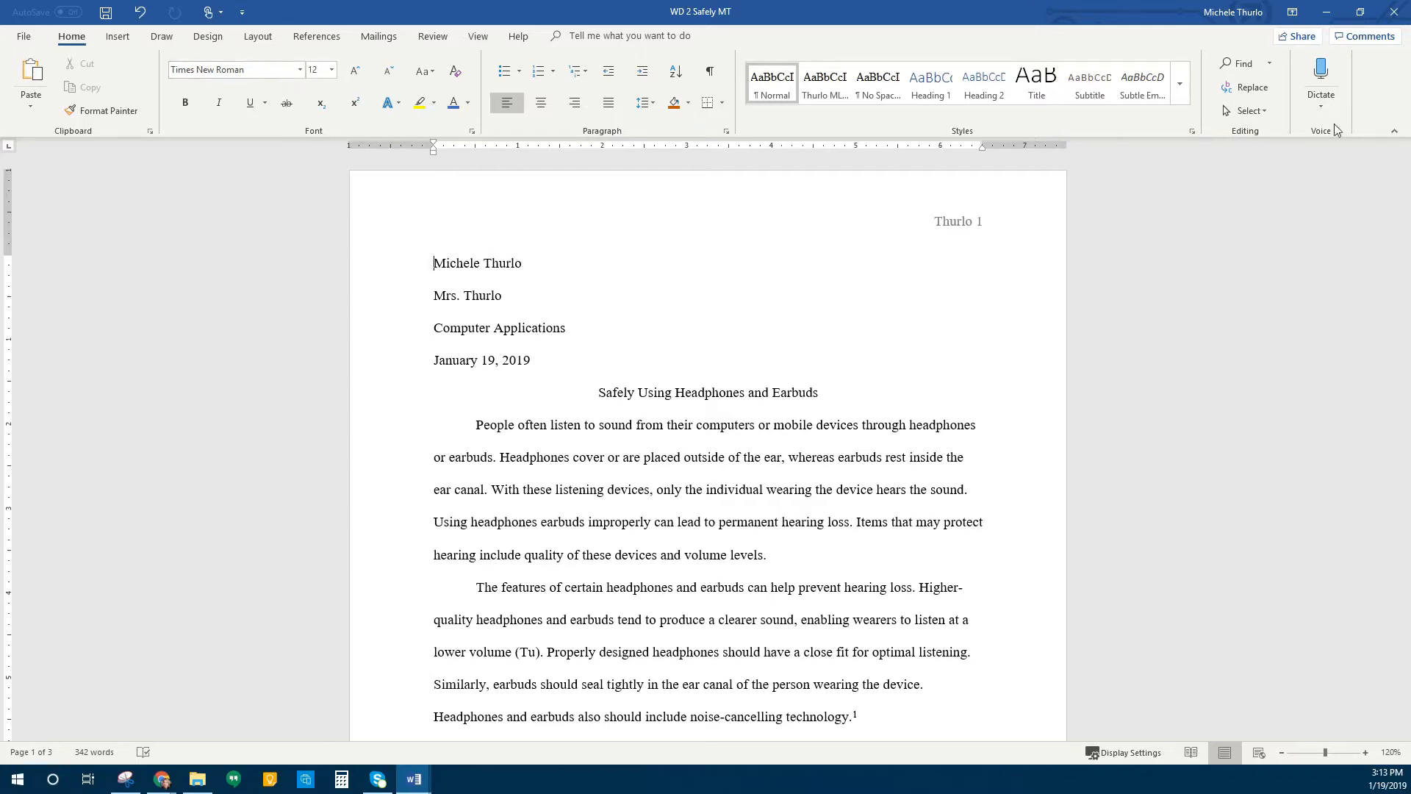
{"action": "left_click", "coordinate": [1252, 66]}
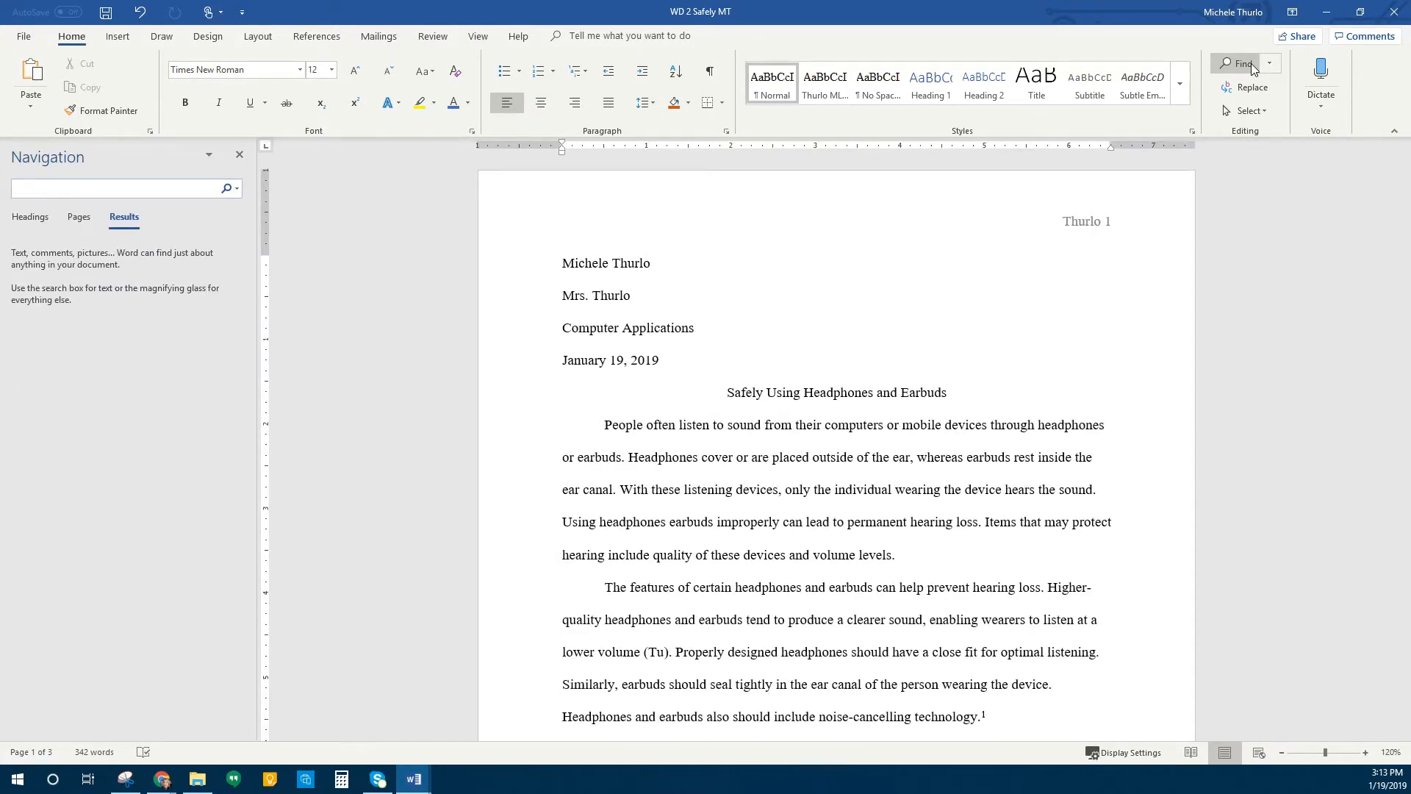
{"action": "type", "text": "people"}
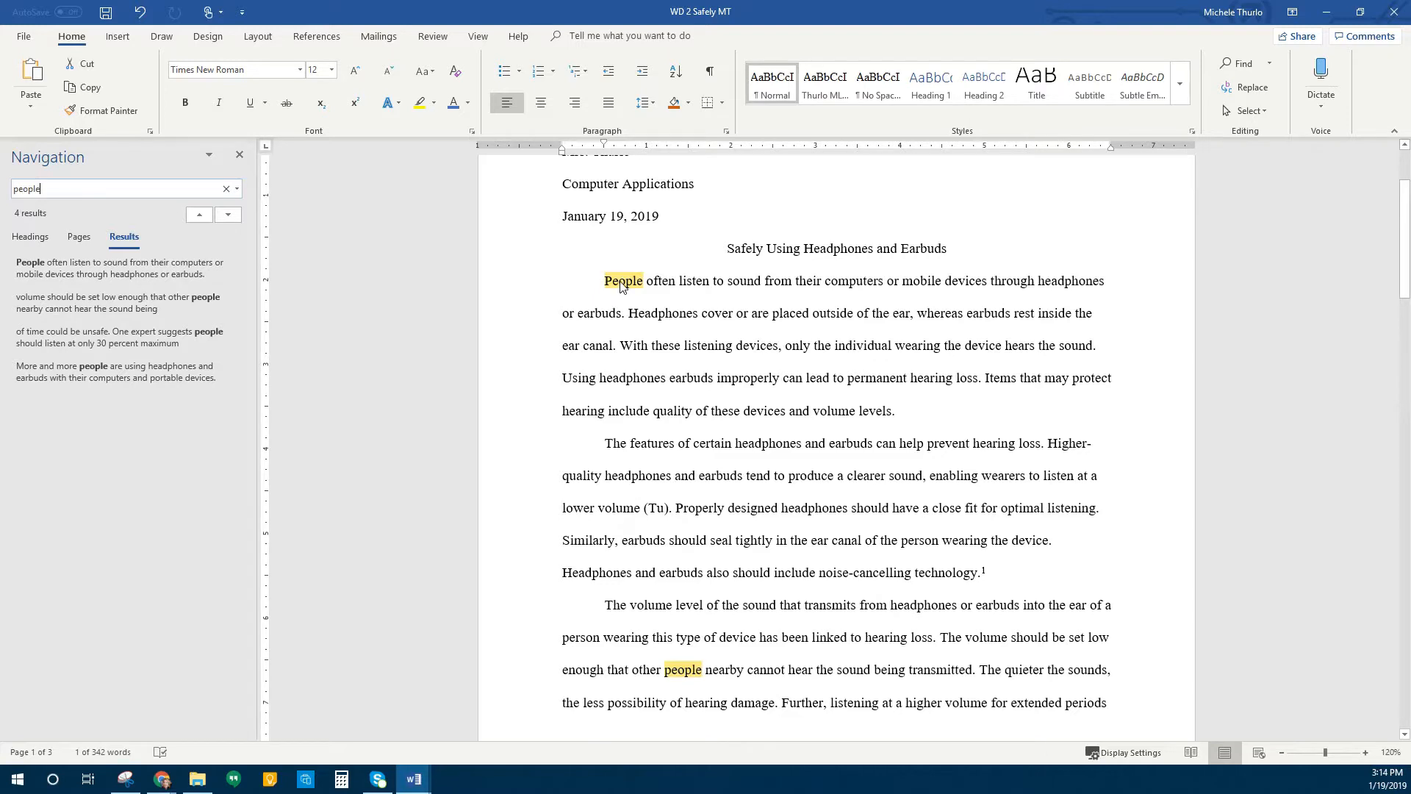
{"action": "left_click", "coordinate": [31, 277]}
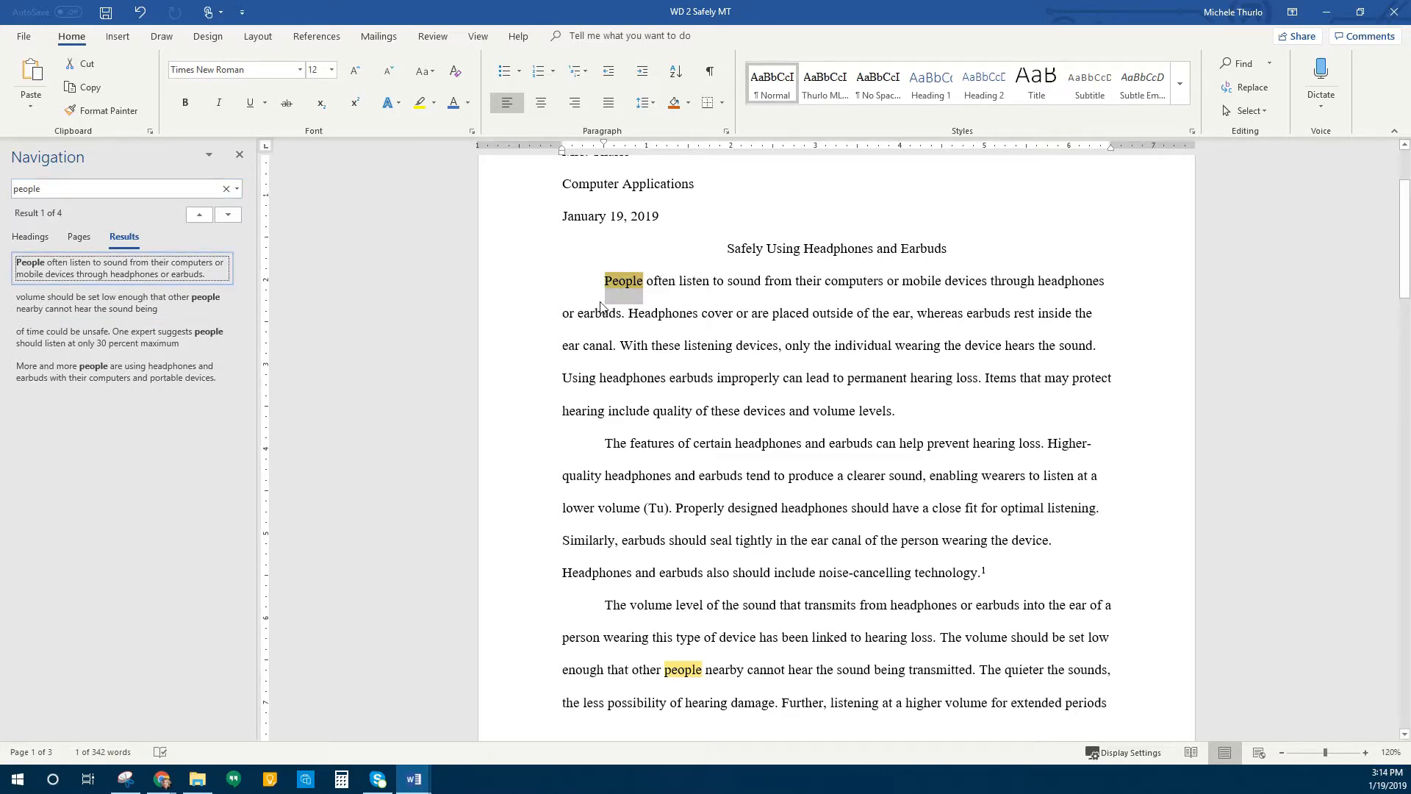
{"action": "right_click", "coordinate": [620, 290]}
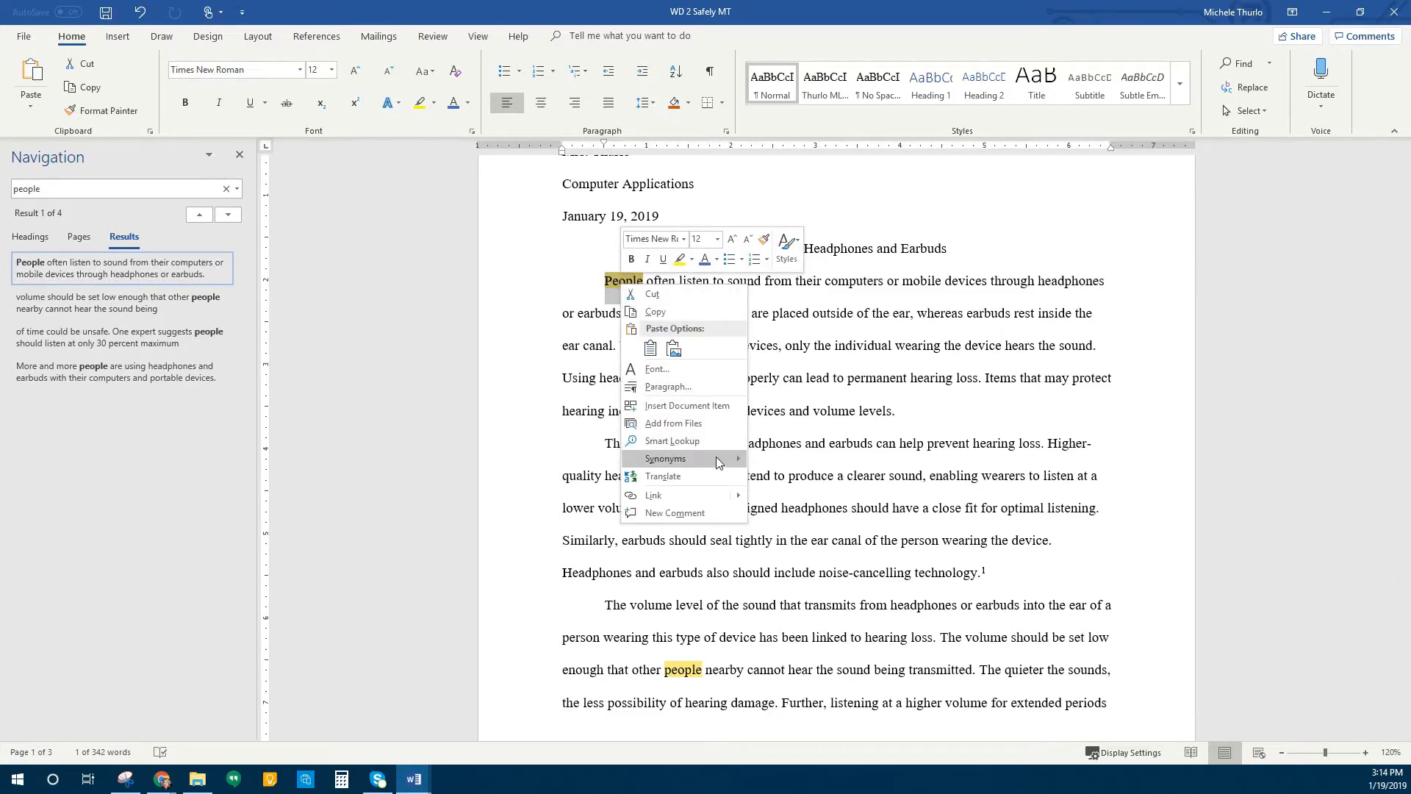
{"action": "mouse_move", "coordinate": [717, 461]}
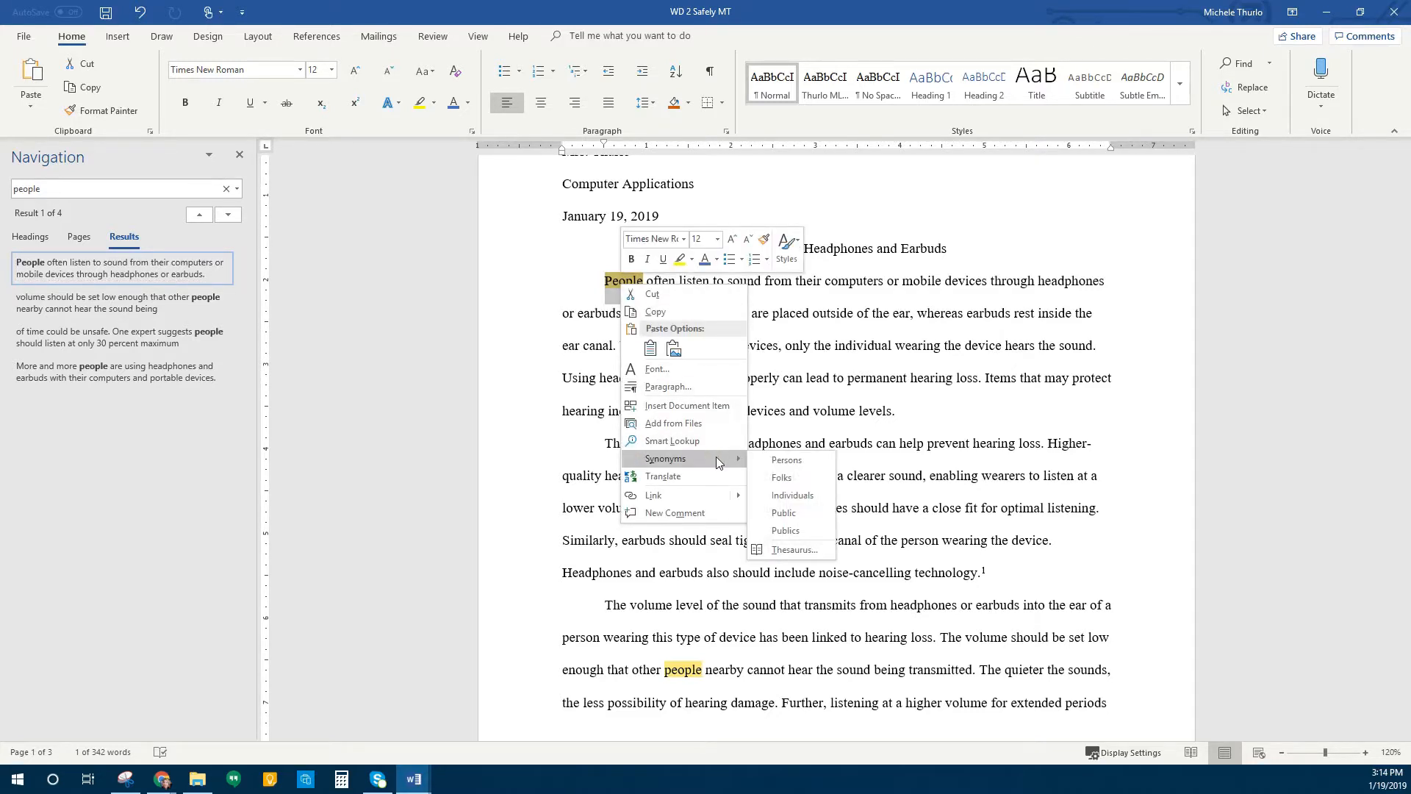
{"action": "left_click", "coordinate": [790, 495]}
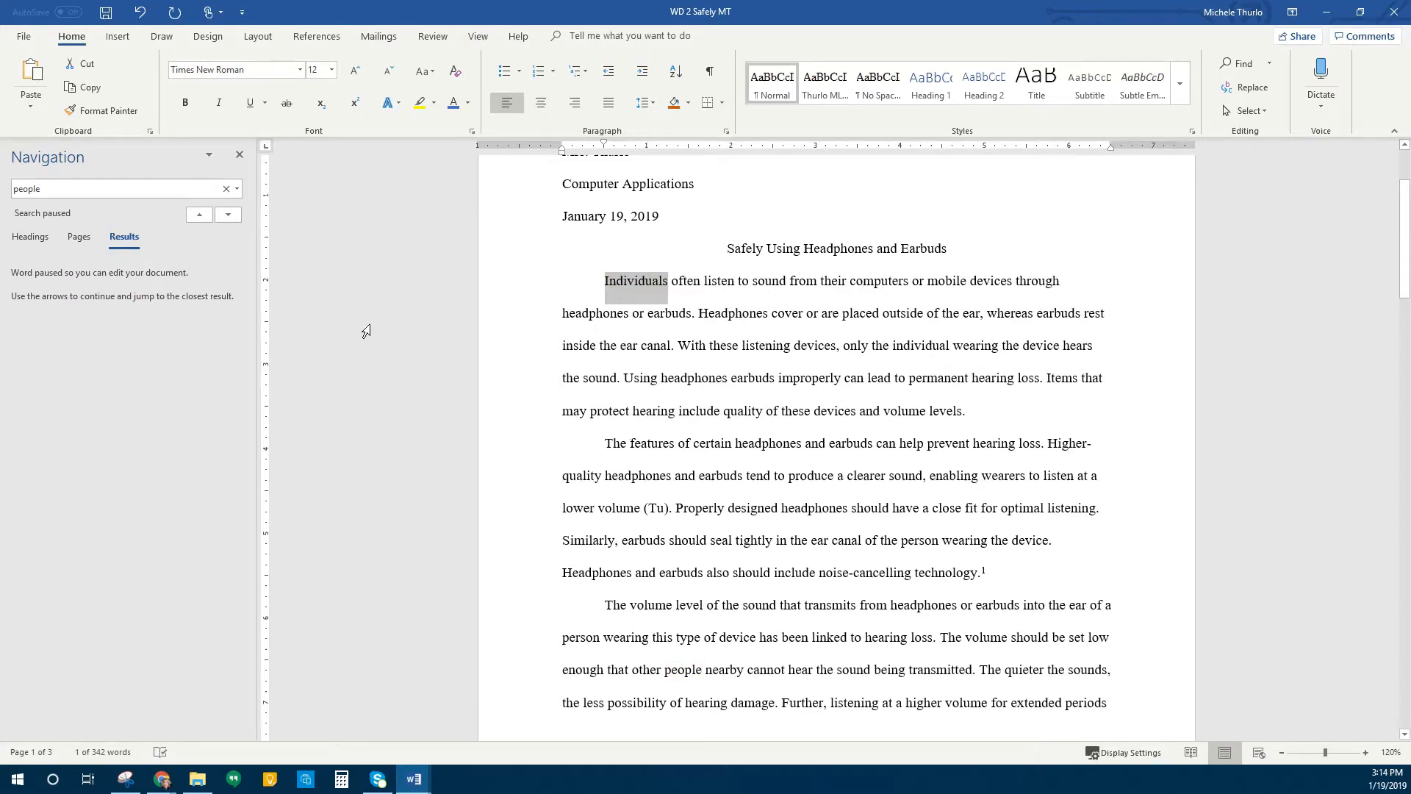
Search for "people" again and replace it in the "One expert suggests" sentence with "individuals" from the Thesaurus.
{"action": "left_click", "coordinate": [97, 190]}
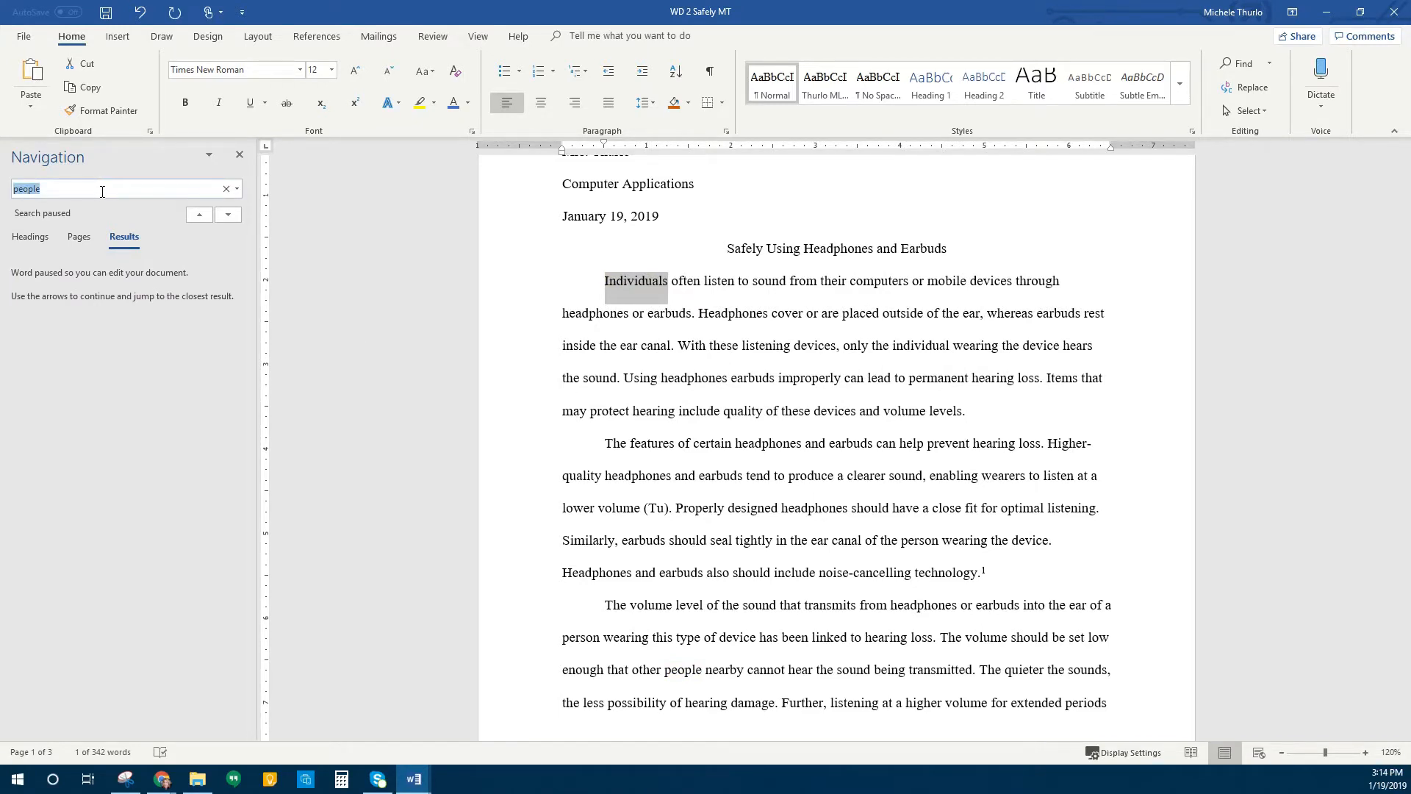
{"action": "key", "text": "Return"}
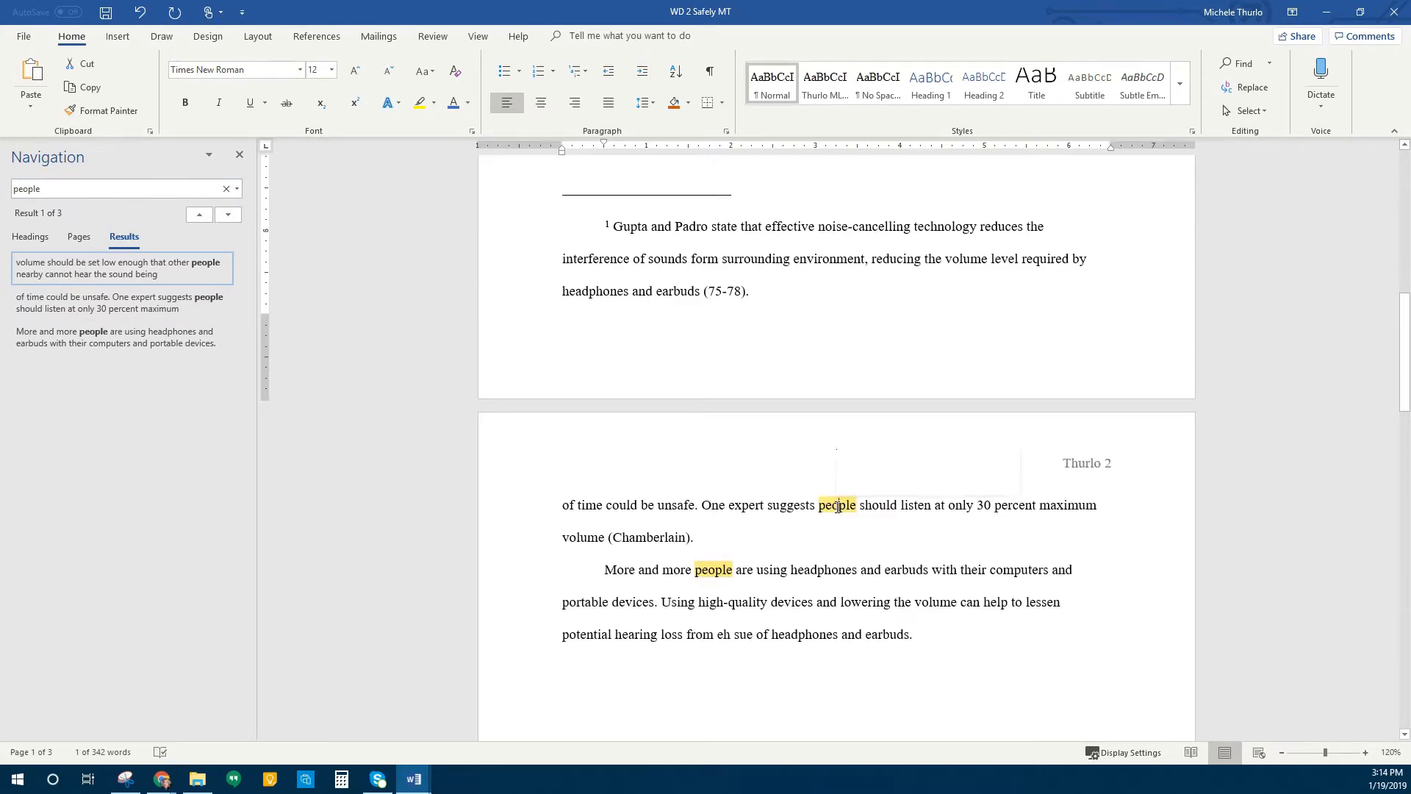
{"action": "right_click", "coordinate": [837, 508]}
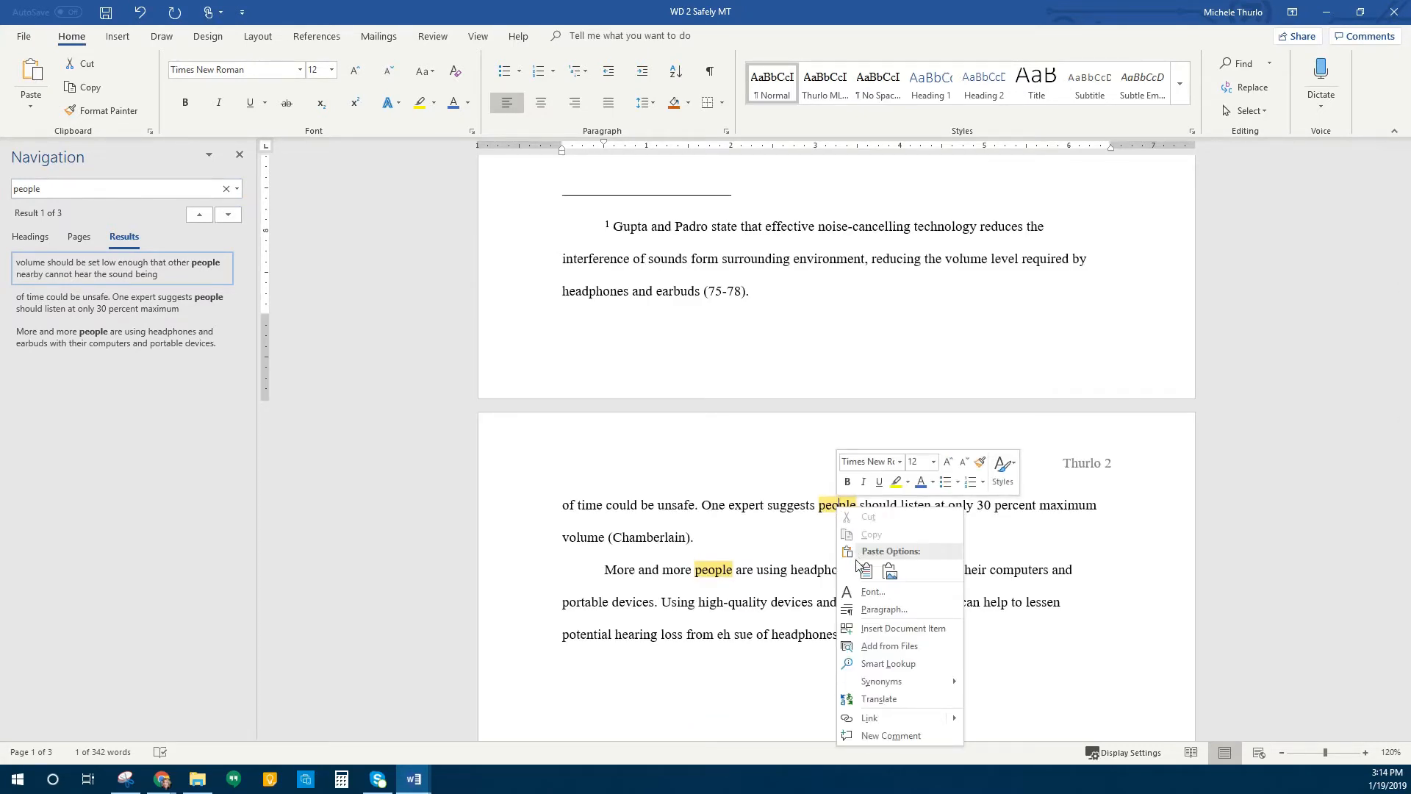
{"action": "mouse_move", "coordinate": [896, 682]}
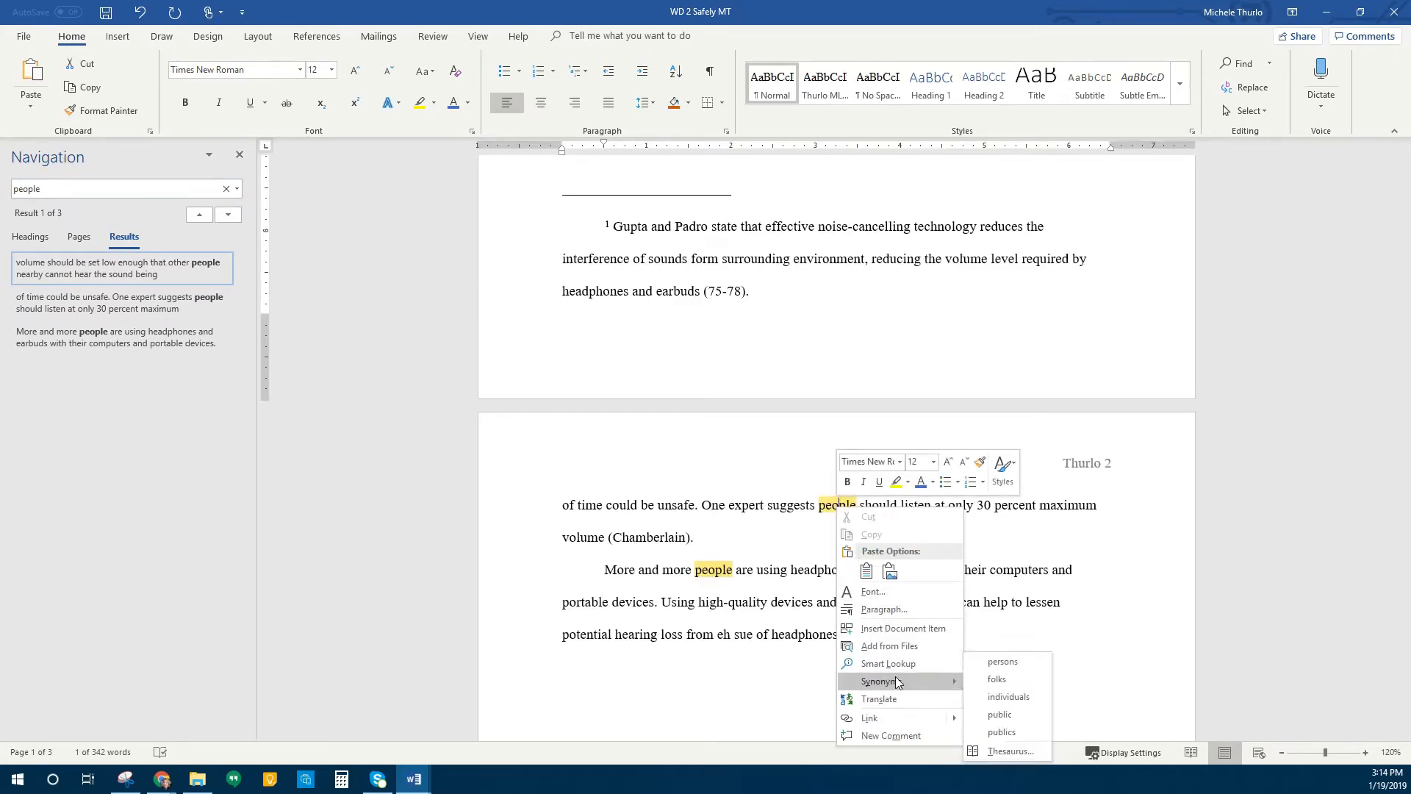
{"action": "left_click", "coordinate": [1011, 750]}
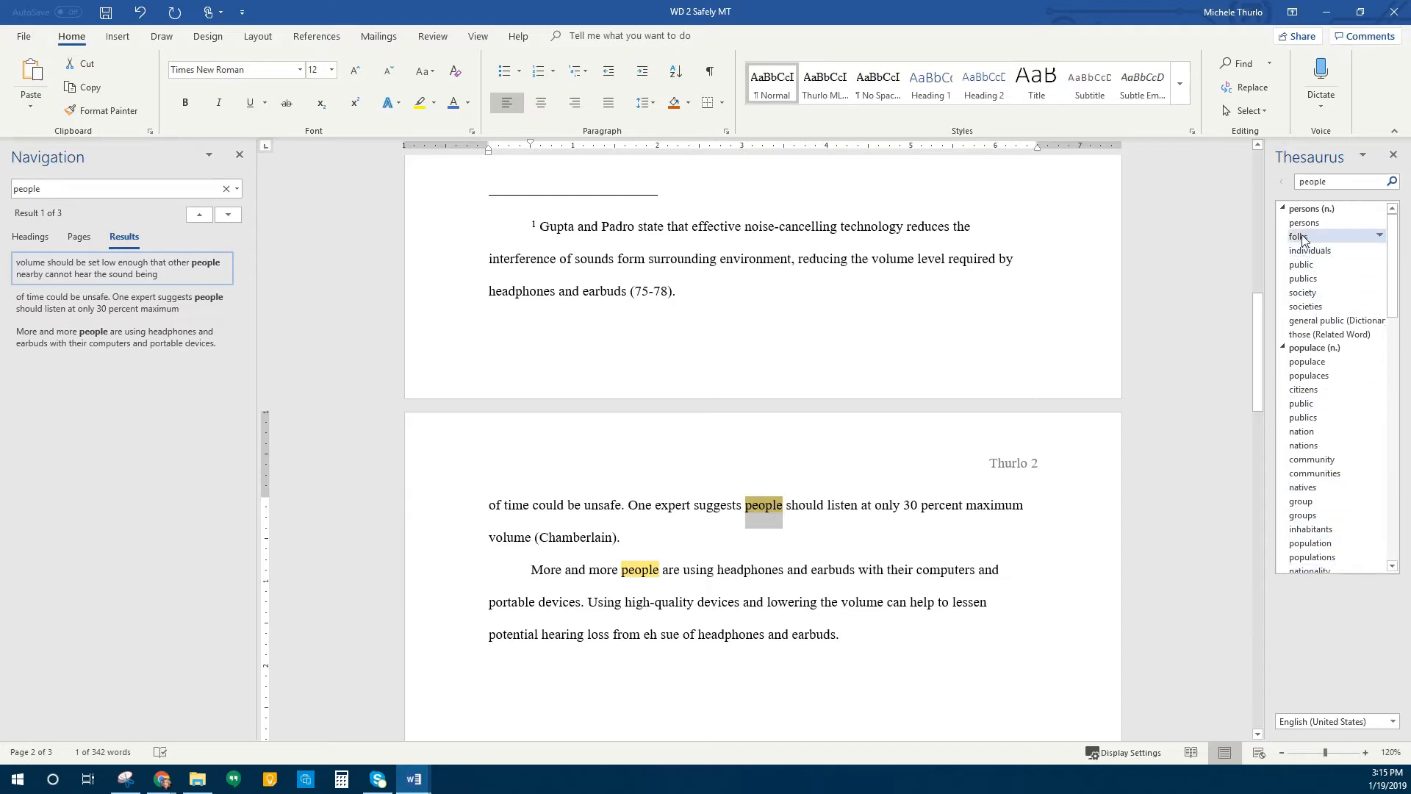
{"action": "left_click", "coordinate": [1380, 252]}
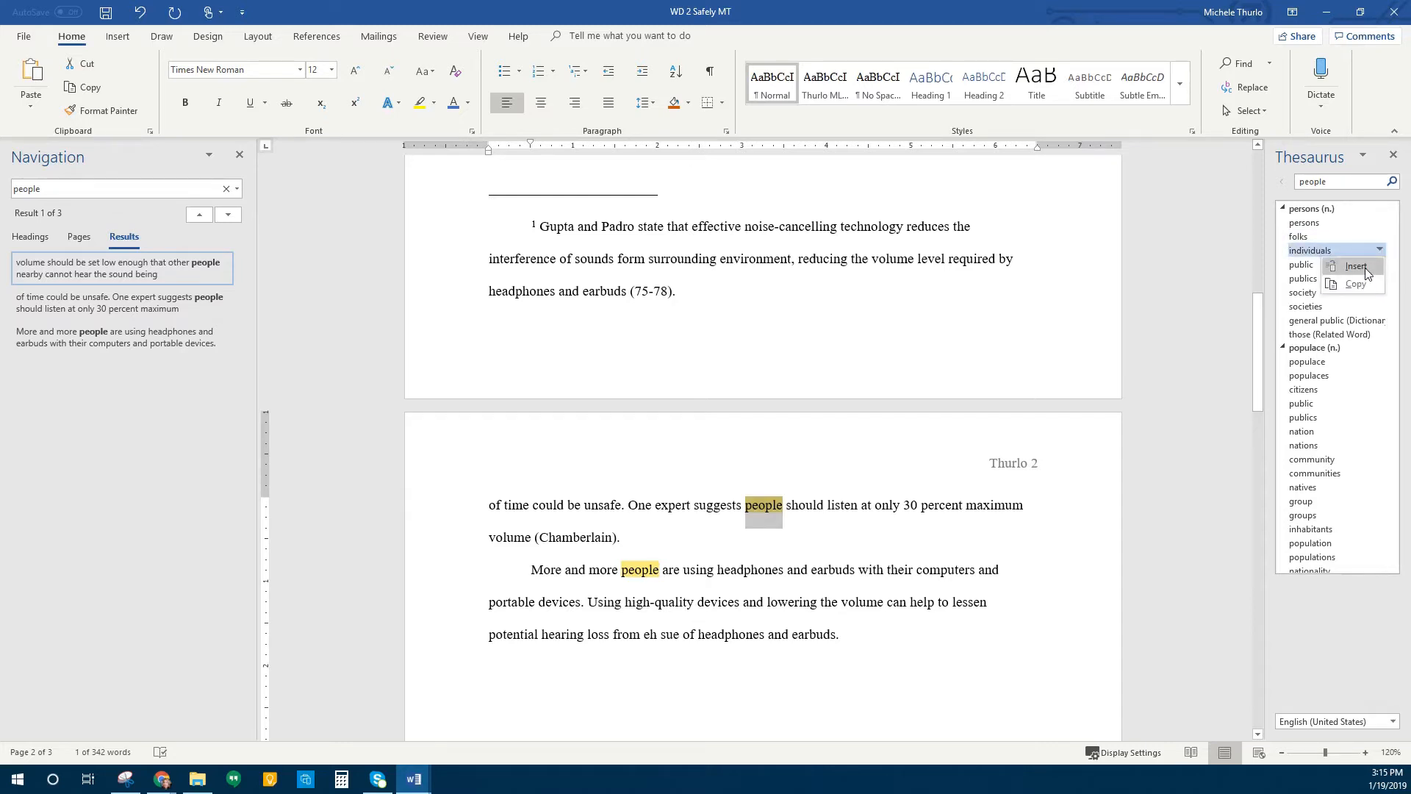
{"action": "left_click", "coordinate": [1356, 267]}
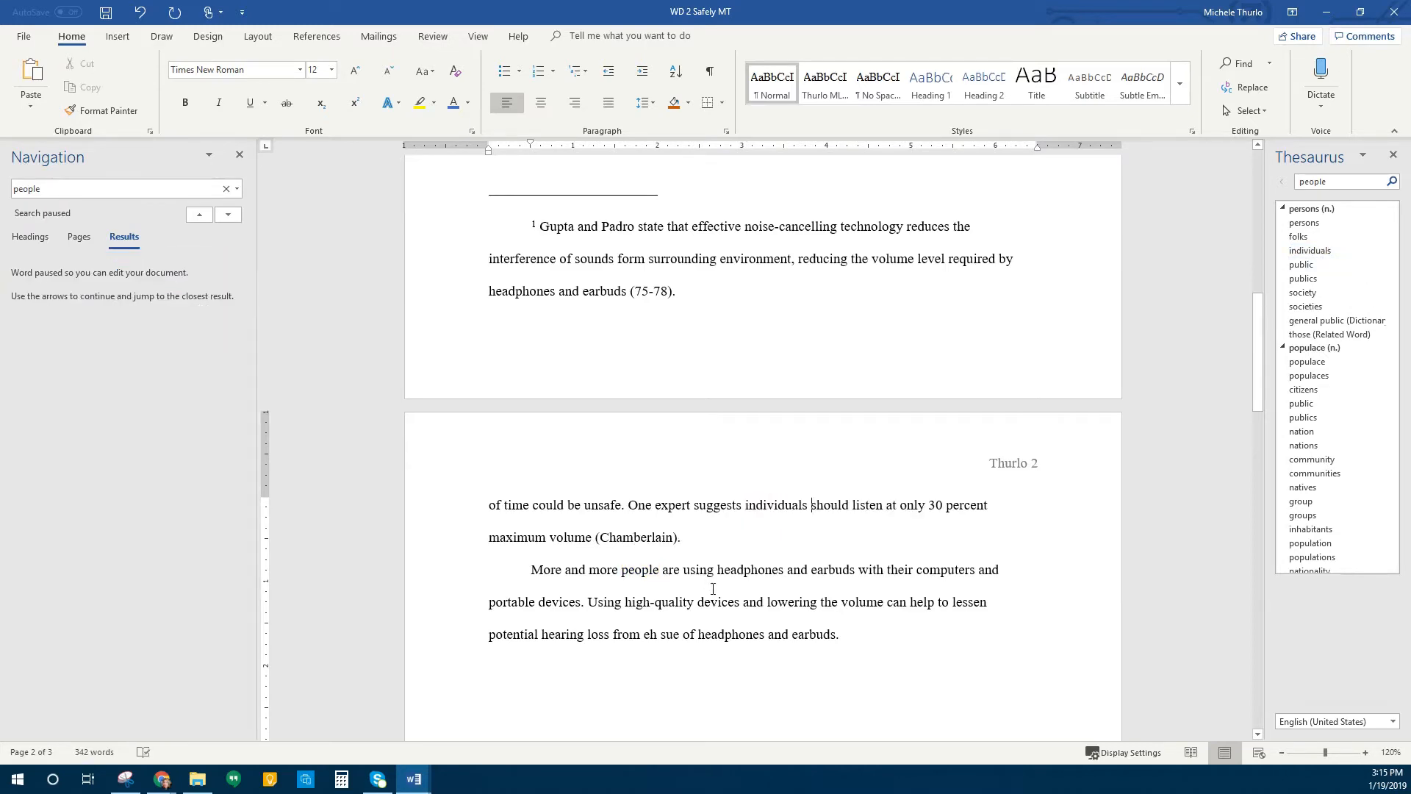
Search the document for "person".
{"action": "scroll", "coordinate": [712, 588], "scroll_direction": "up", "scroll_amount": 10}
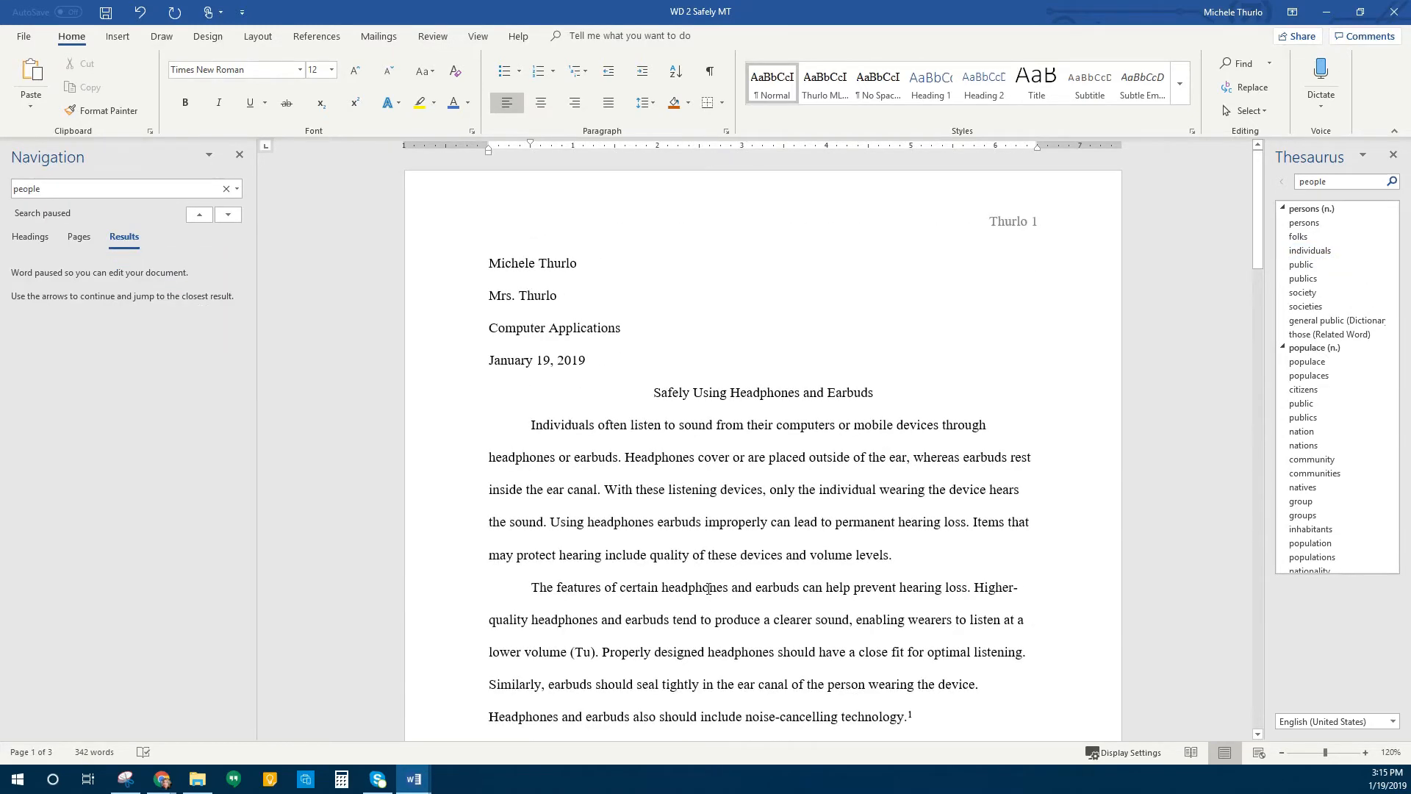
{"action": "scroll", "coordinate": [707, 589], "scroll_direction": "down", "scroll_amount": 5}
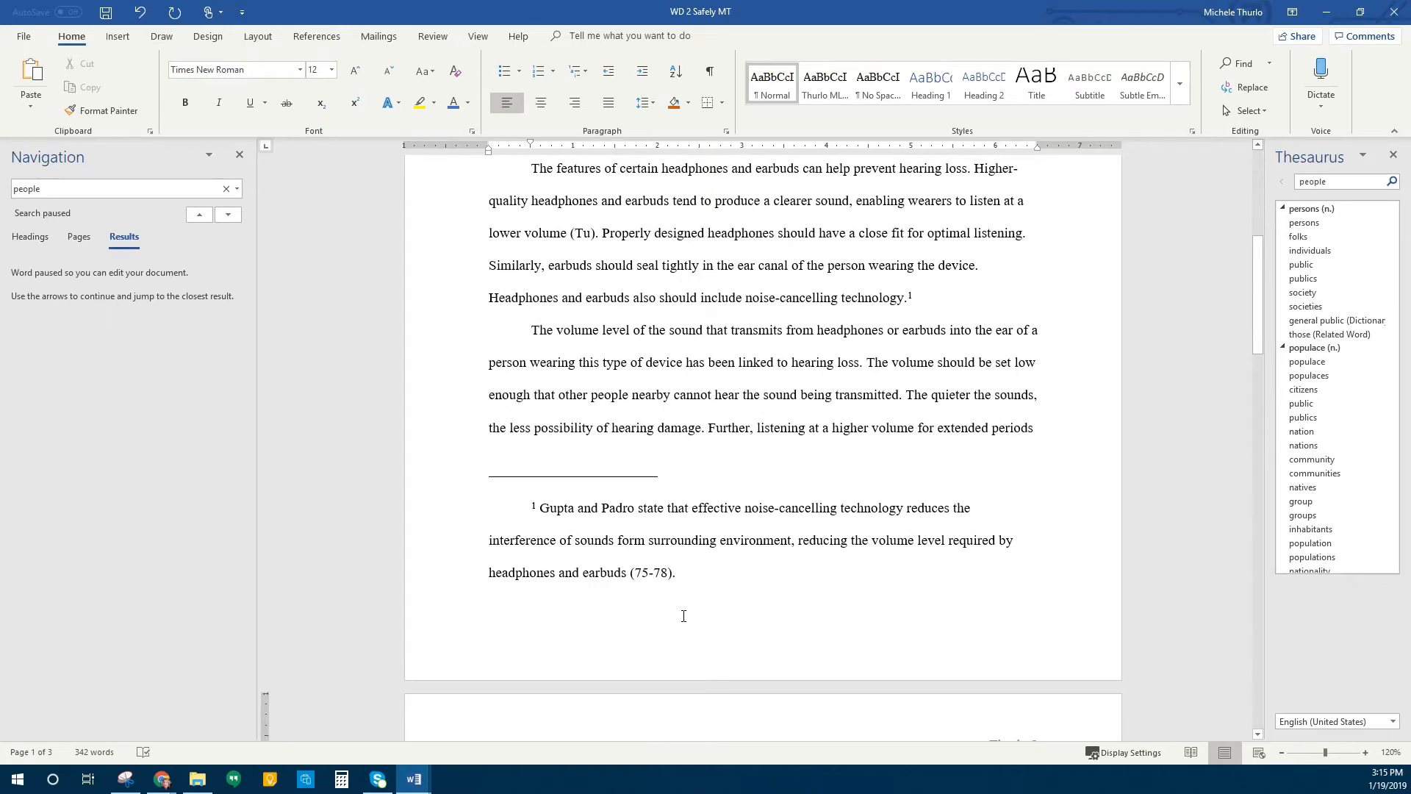
{"action": "scroll", "coordinate": [683, 616], "scroll_direction": "up", "scroll_amount": 5}
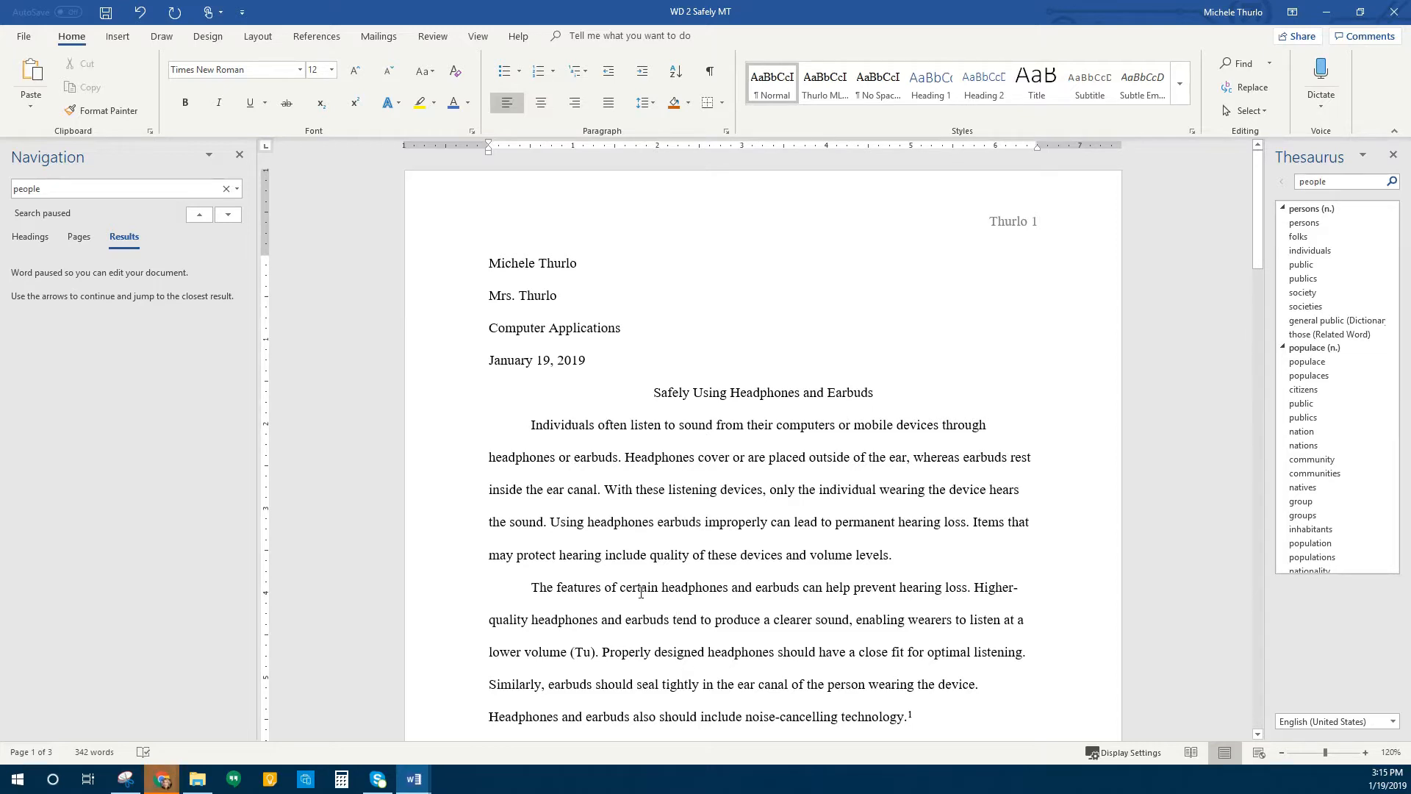
{"action": "left_click", "coordinate": [91, 186]}
{"action": "left_click", "coordinate": [91, 186]}
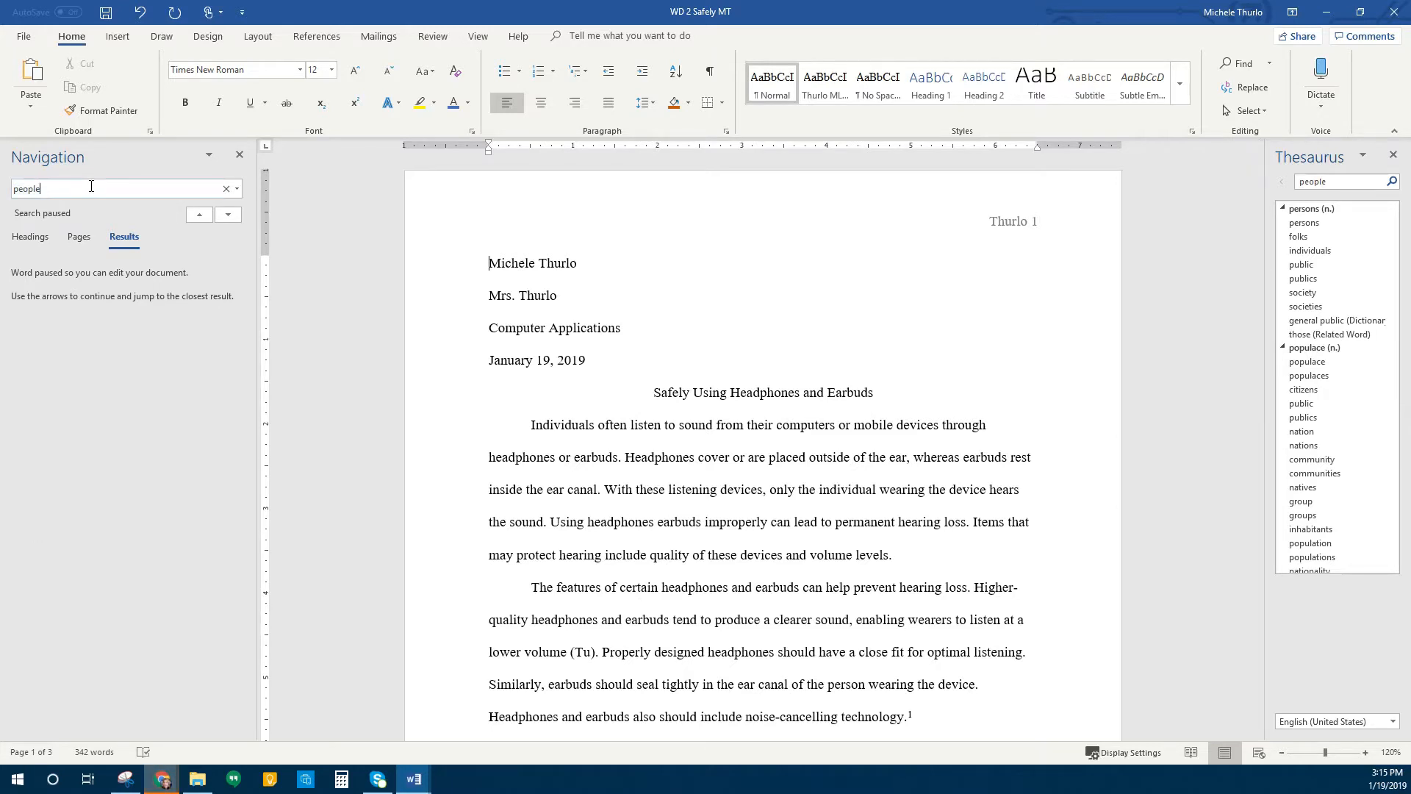
{"action": "double_click", "coordinate": [92, 187]}
{"action": "type", "text": "perso"}
{"action": "key", "text": "Return"}
{"action": "type", "text": "person"}
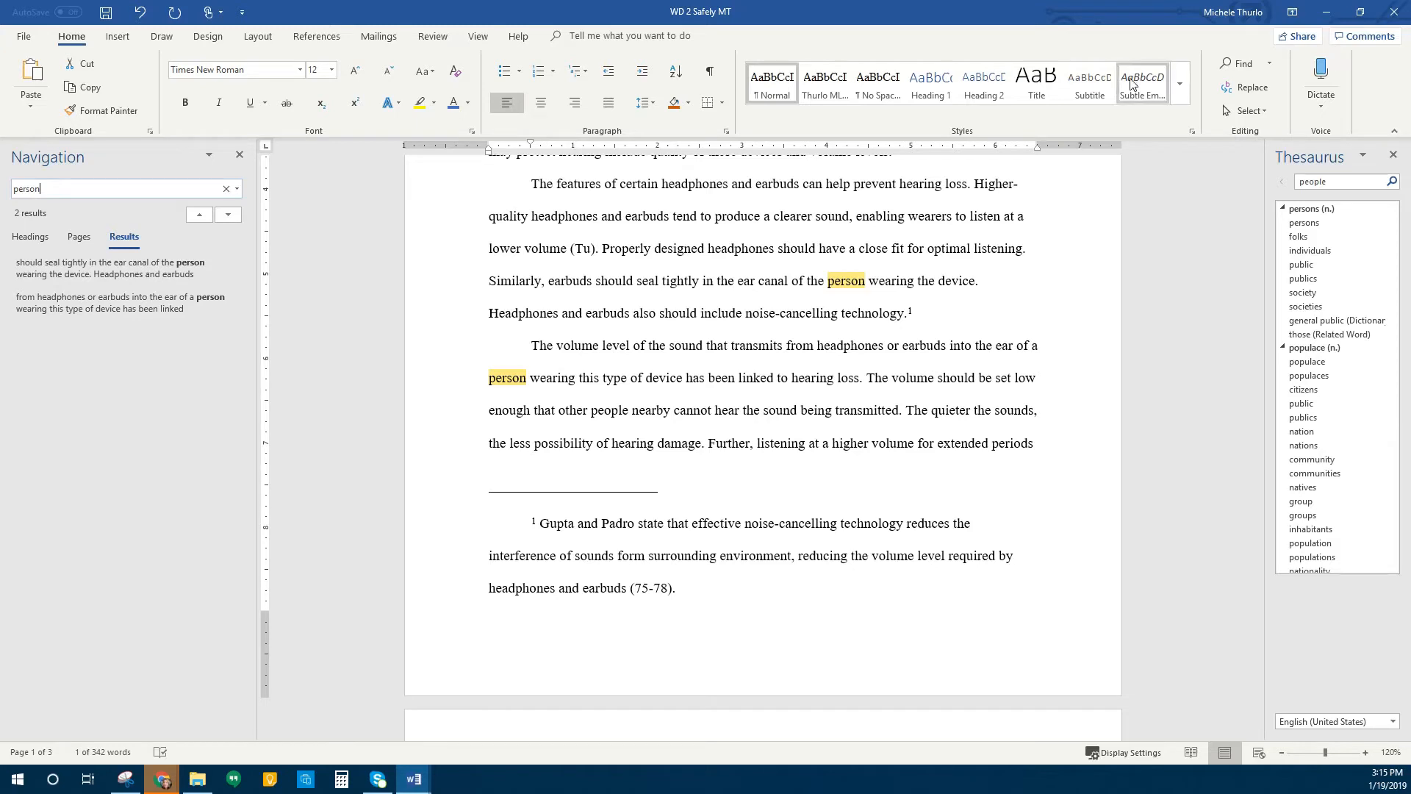
Replace all occurrences of "person" with "individual", and close the replace dialog, the Thesaurus and the document search.
{"action": "left_click", "coordinate": [1241, 89]}
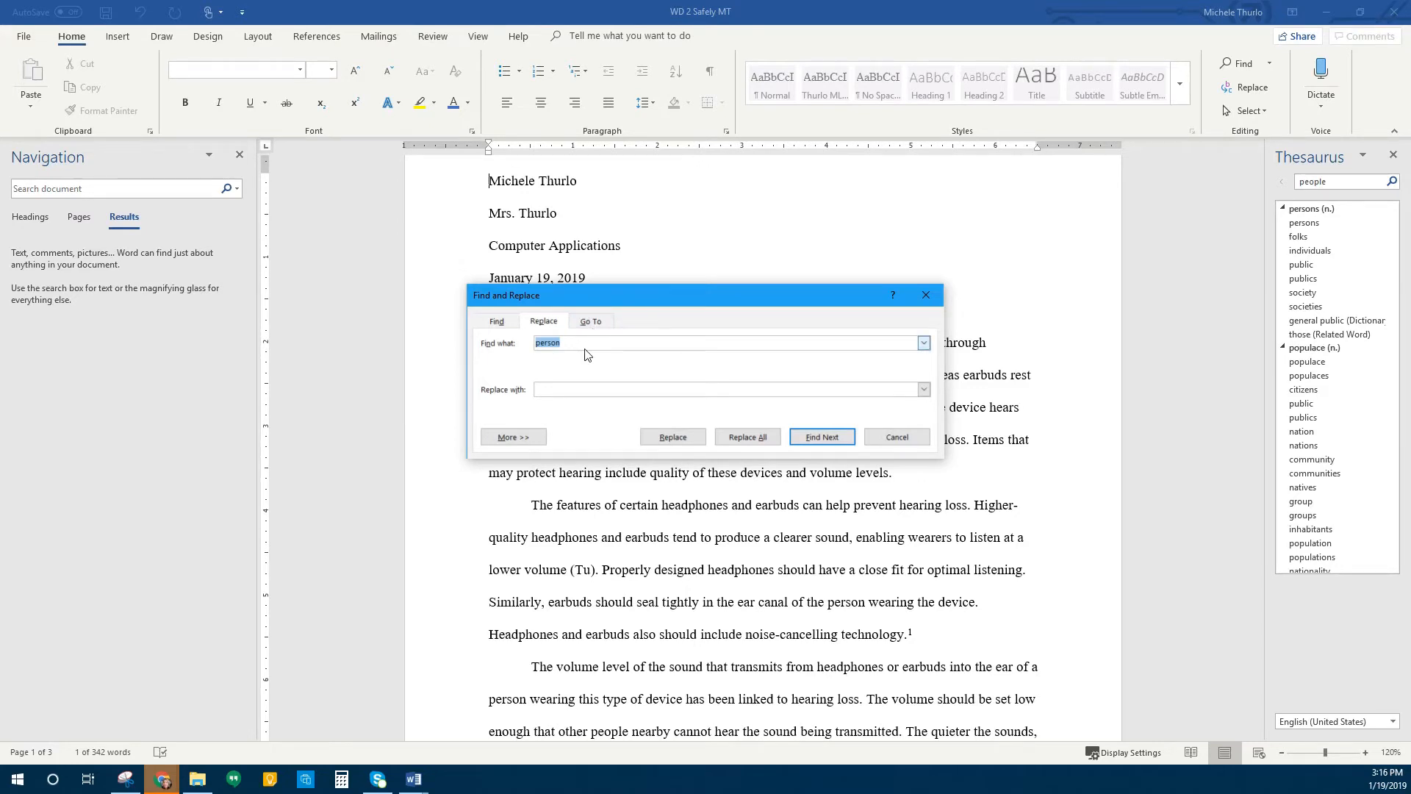
{"action": "left_click", "coordinate": [591, 390]}
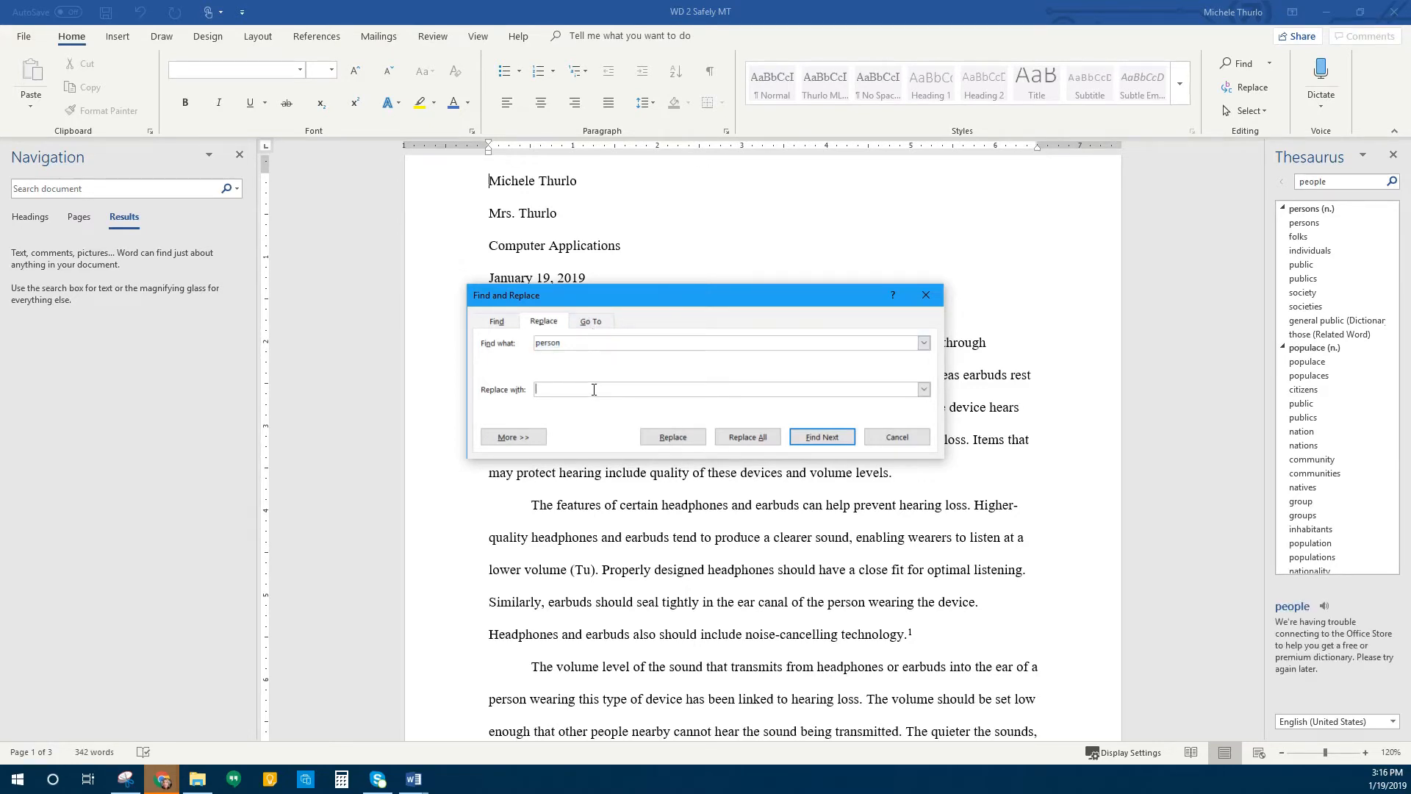
{"action": "type", "text": "individual"}
{"action": "left_click", "coordinate": [759, 439]}
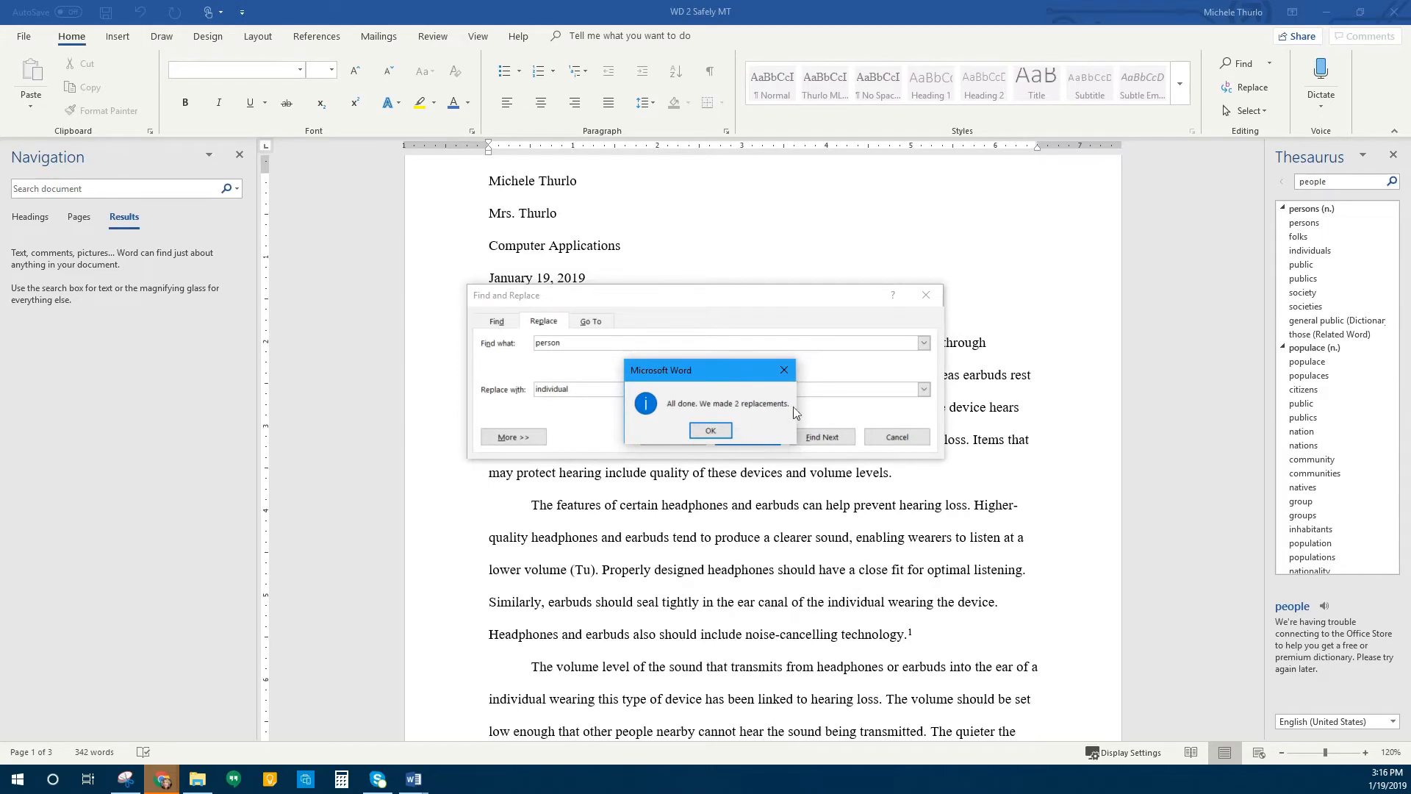
{"action": "left_click", "coordinate": [707, 430]}
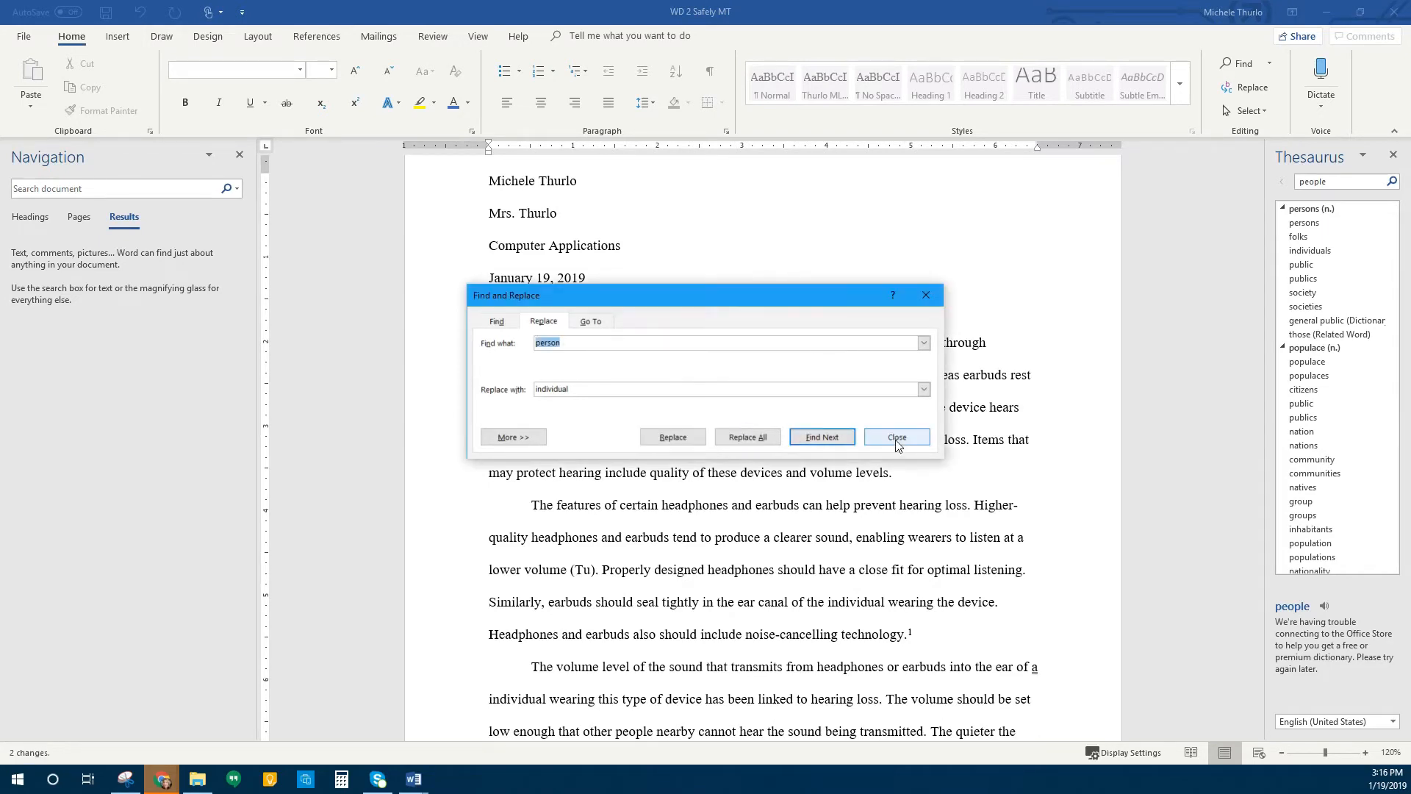
{"action": "left_click", "coordinate": [896, 438]}
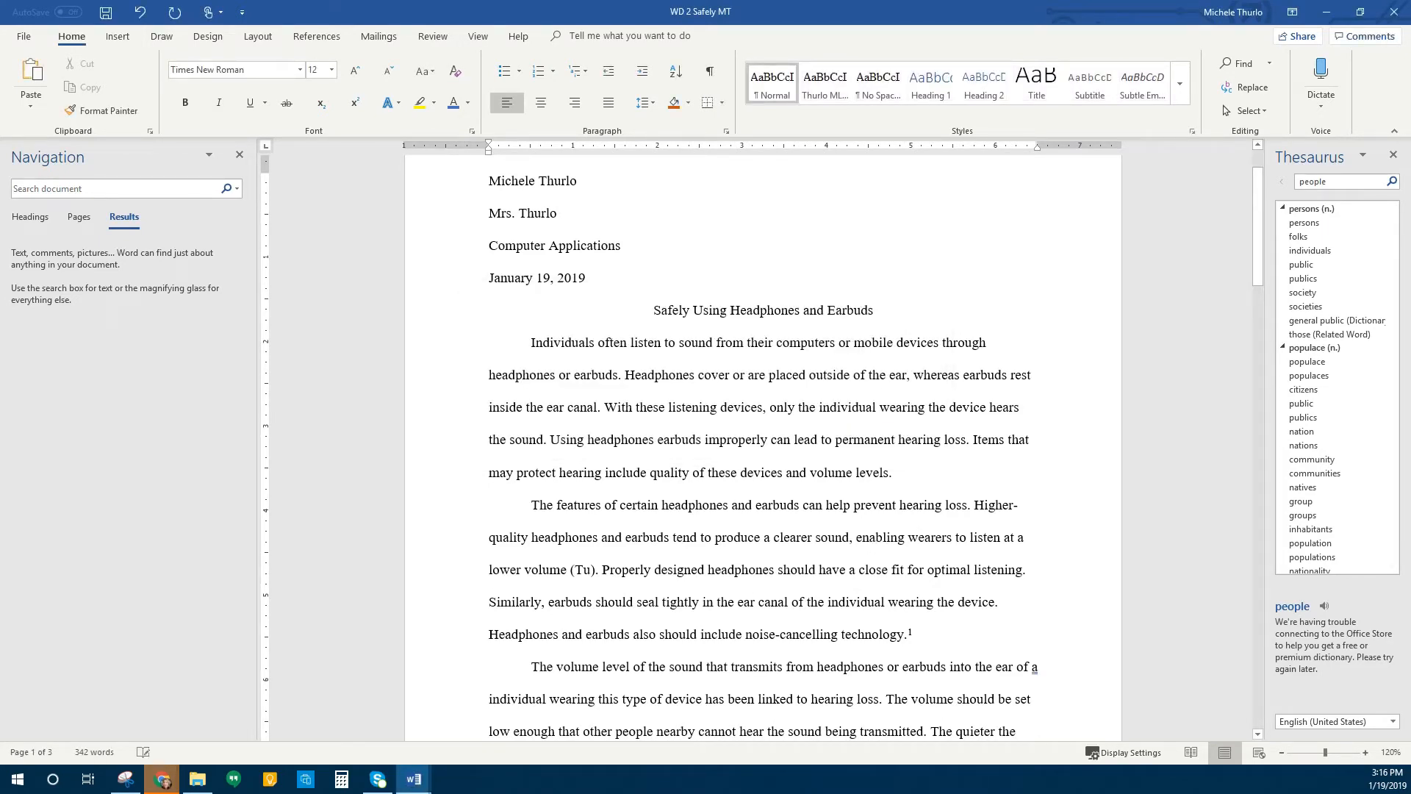
{"action": "left_click", "coordinate": [1391, 158]}
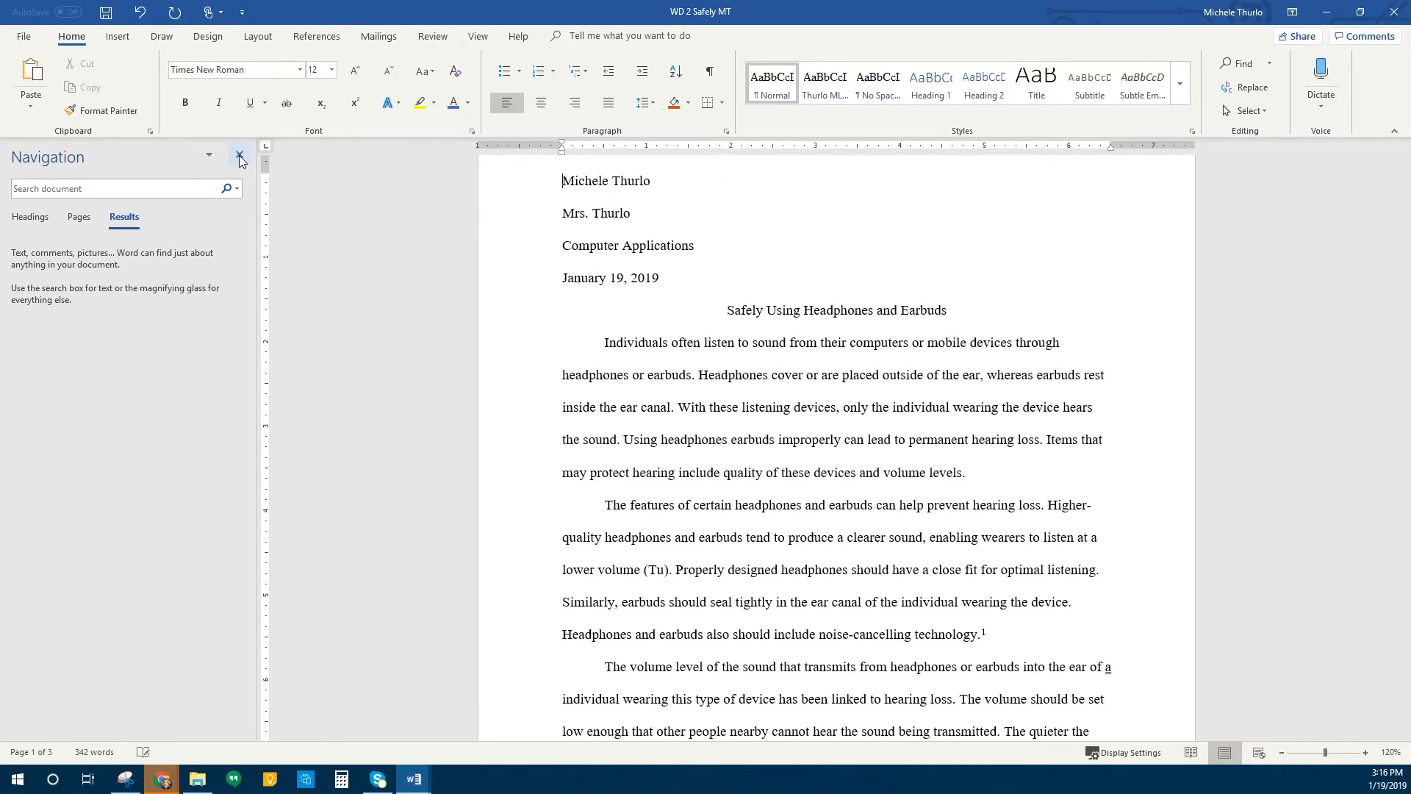
{"action": "left_click", "coordinate": [240, 156]}
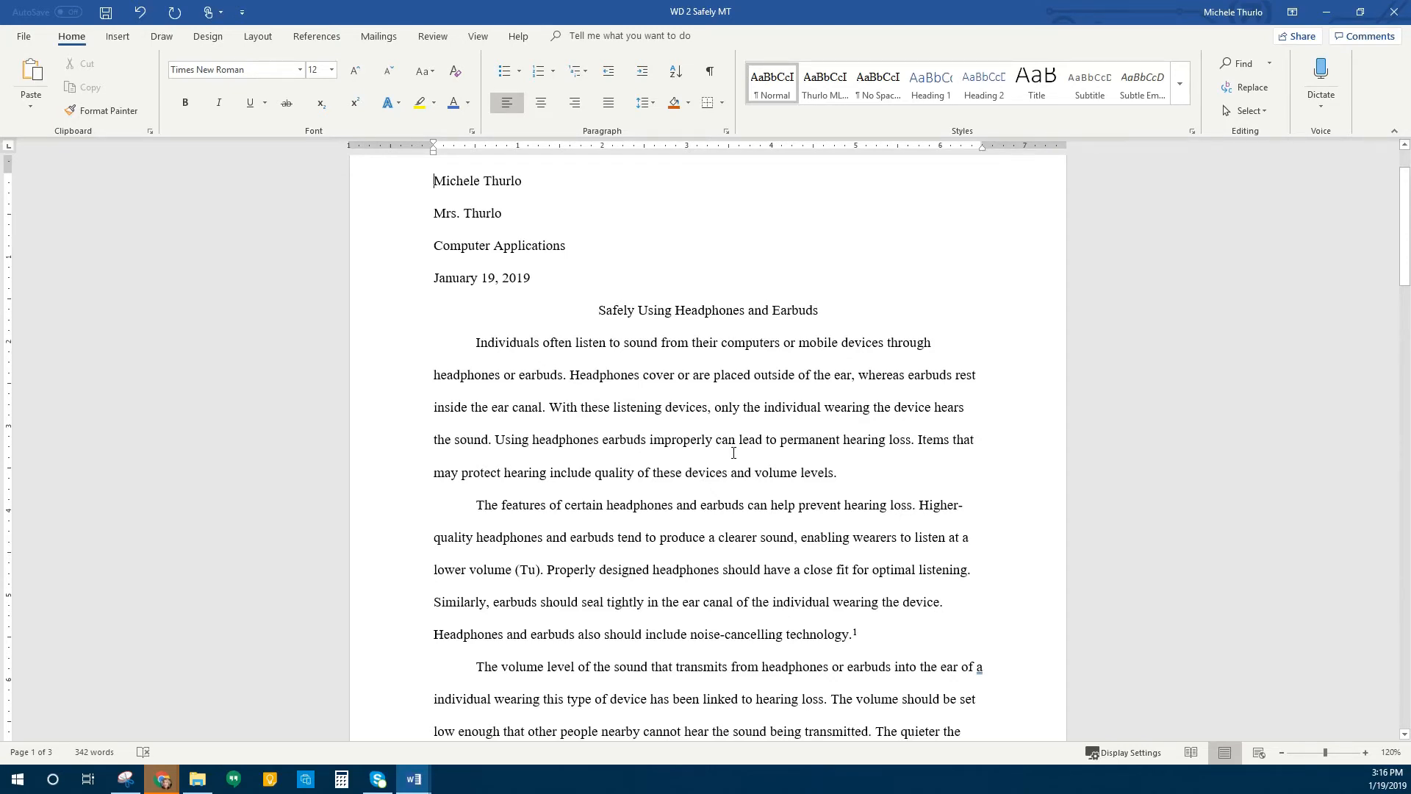
Try moving the closing sentence beginning "Using high-quality devices" to the end of the preceding paragraph, and undo the move.
{"action": "scroll", "coordinate": [705, 505], "scroll_direction": "down", "scroll_amount": 6}
{"action": "scroll", "coordinate": [705, 505], "scroll_direction": "down", "scroll_amount": 6}
{"action": "scroll", "coordinate": [703, 504], "scroll_direction": "up", "scroll_amount": 3}
{"action": "scroll", "coordinate": [692, 504], "scroll_direction": "down", "scroll_amount": 1}
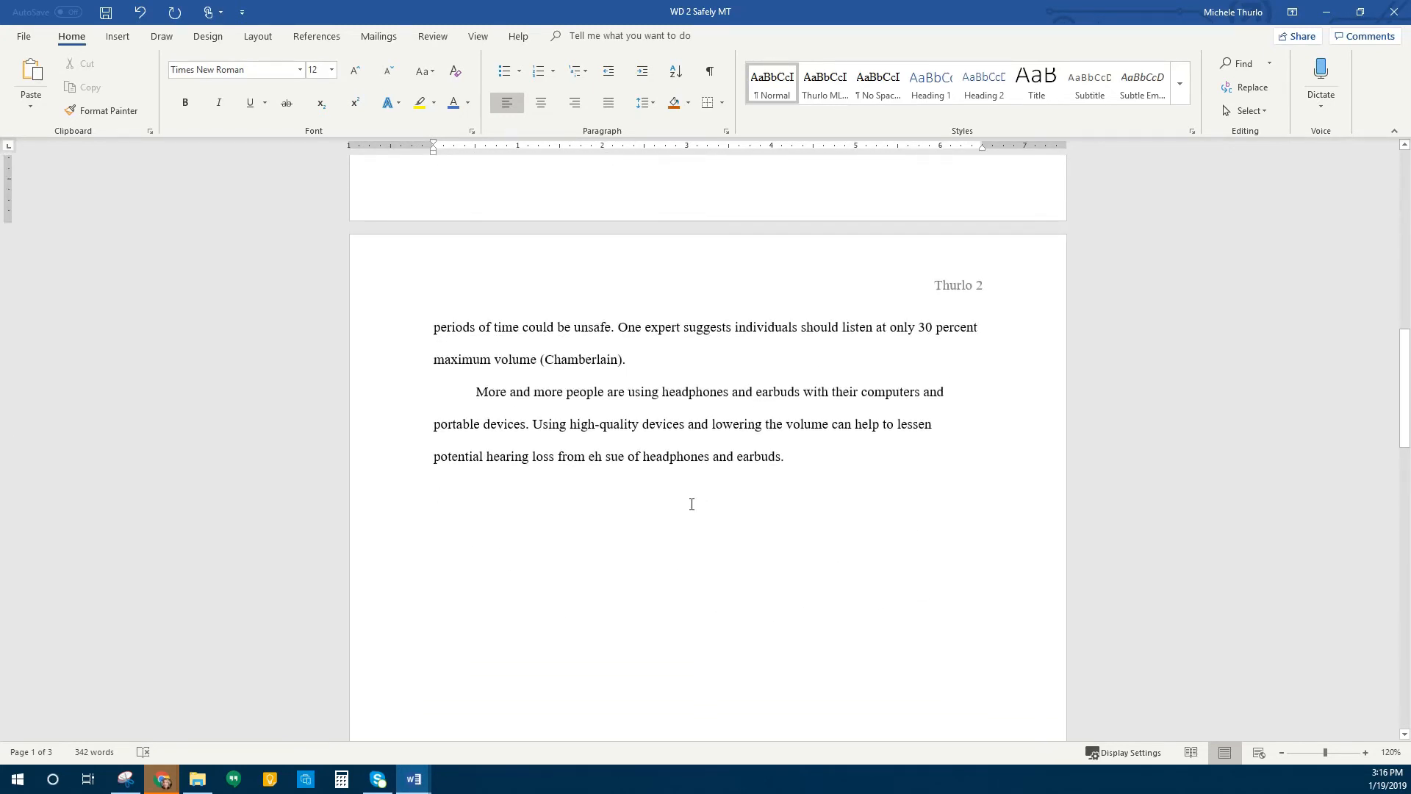
{"action": "double_click", "coordinate": [545, 426]}
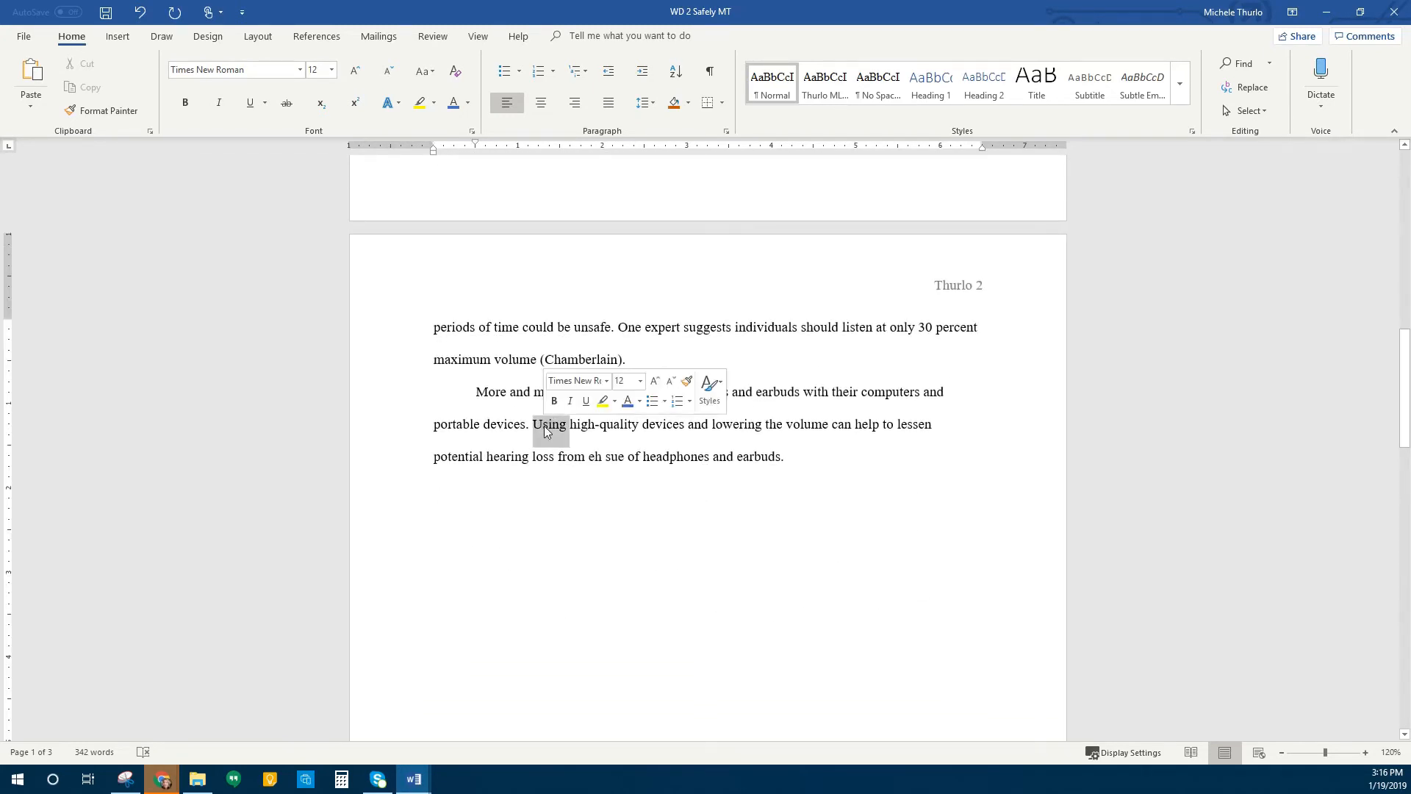
{"action": "double_click", "coordinate": [814, 392]}
{"action": "triple_click", "coordinate": [813, 393]}
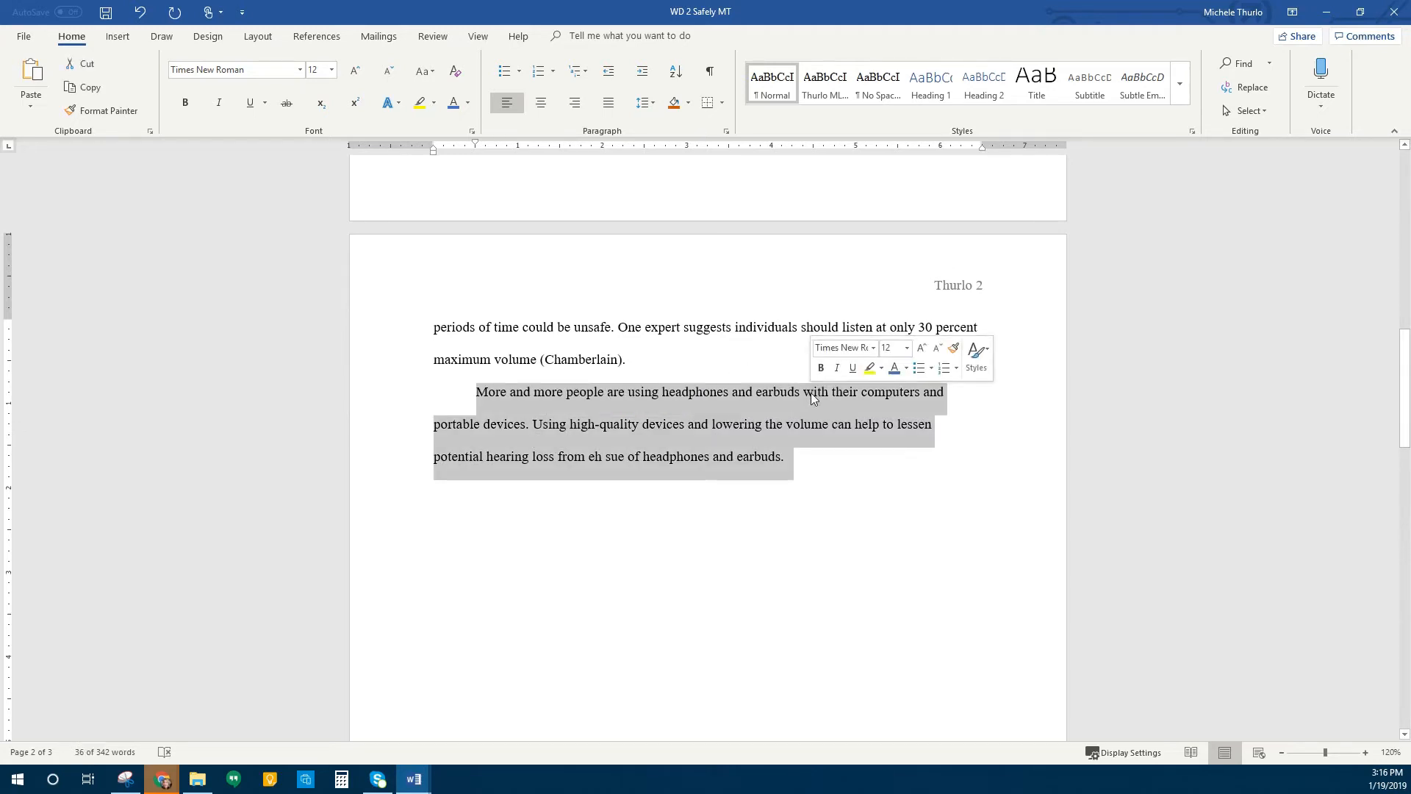
{"action": "left_click", "coordinate": [819, 478]}
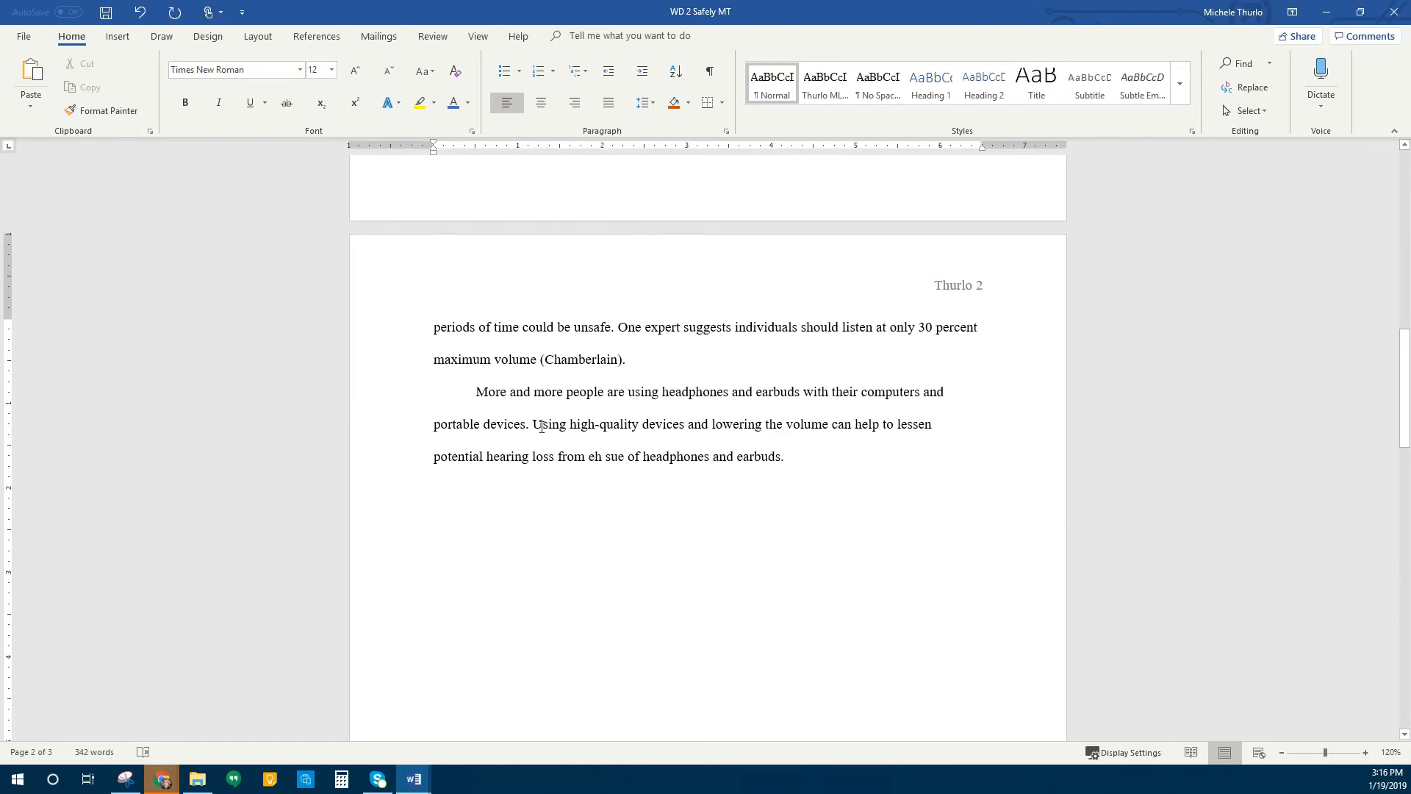
{"action": "left_click", "coordinate": [541, 426], "text": "shift"}
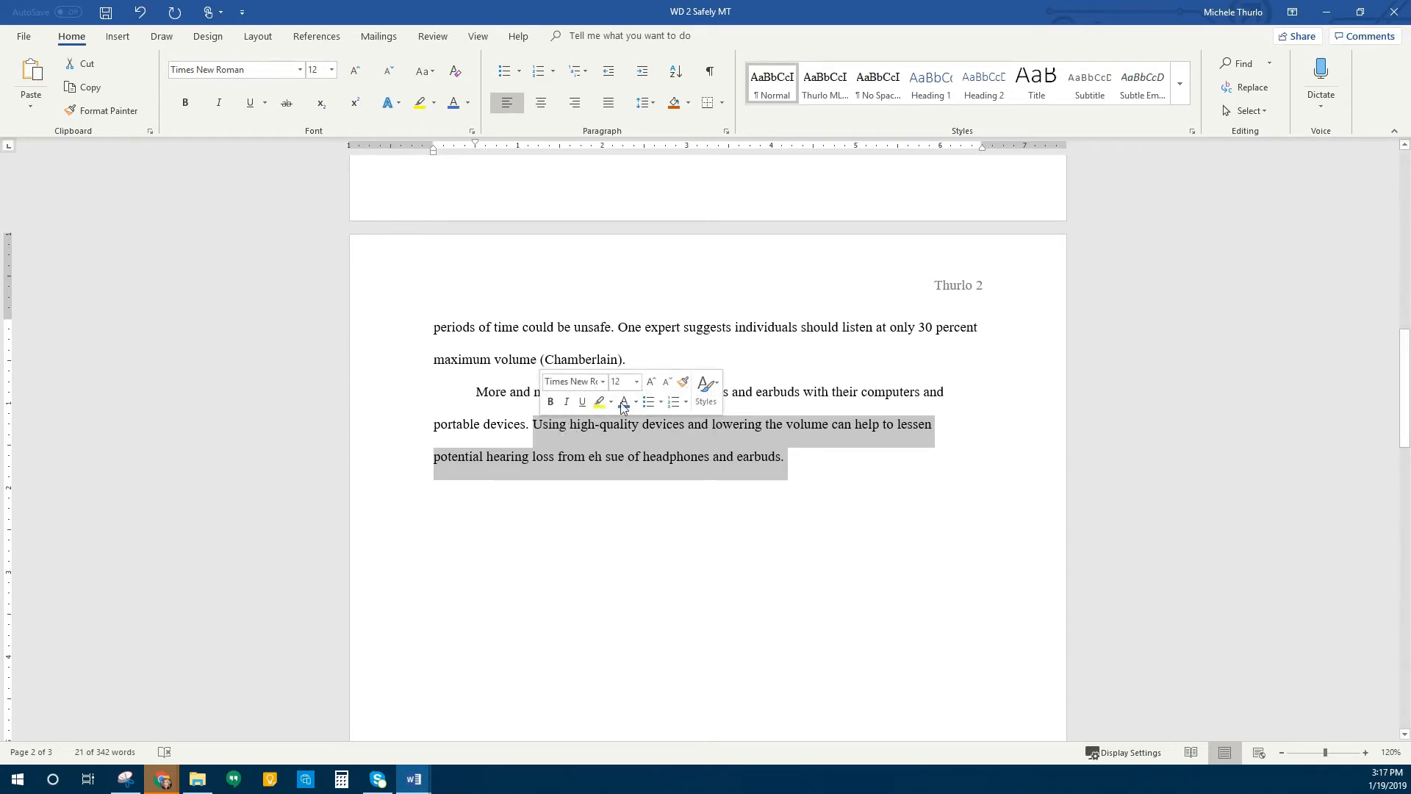
{"action": "left_click_drag", "start_coordinate": [558, 431], "coordinate": [664, 365]}
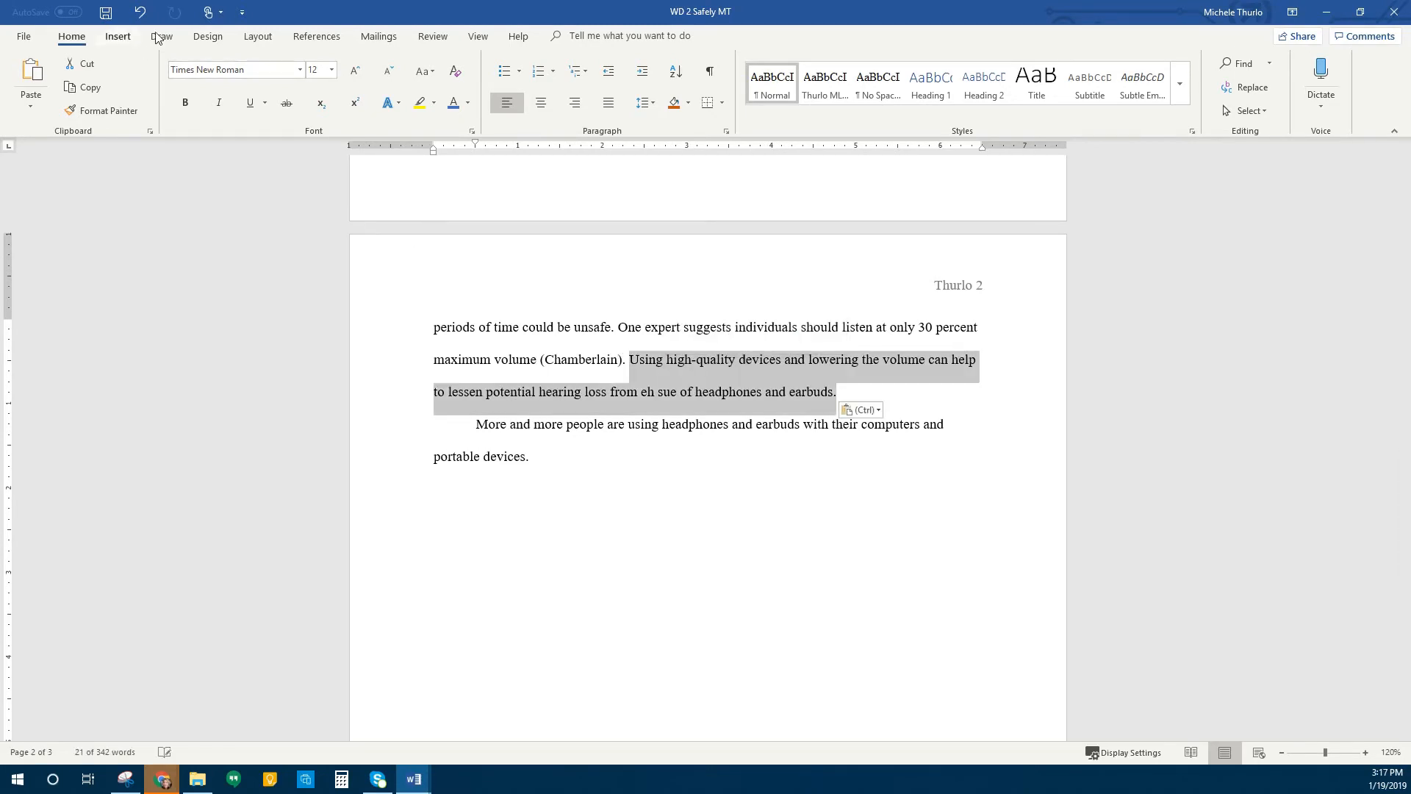
{"action": "left_click", "coordinate": [141, 12]}
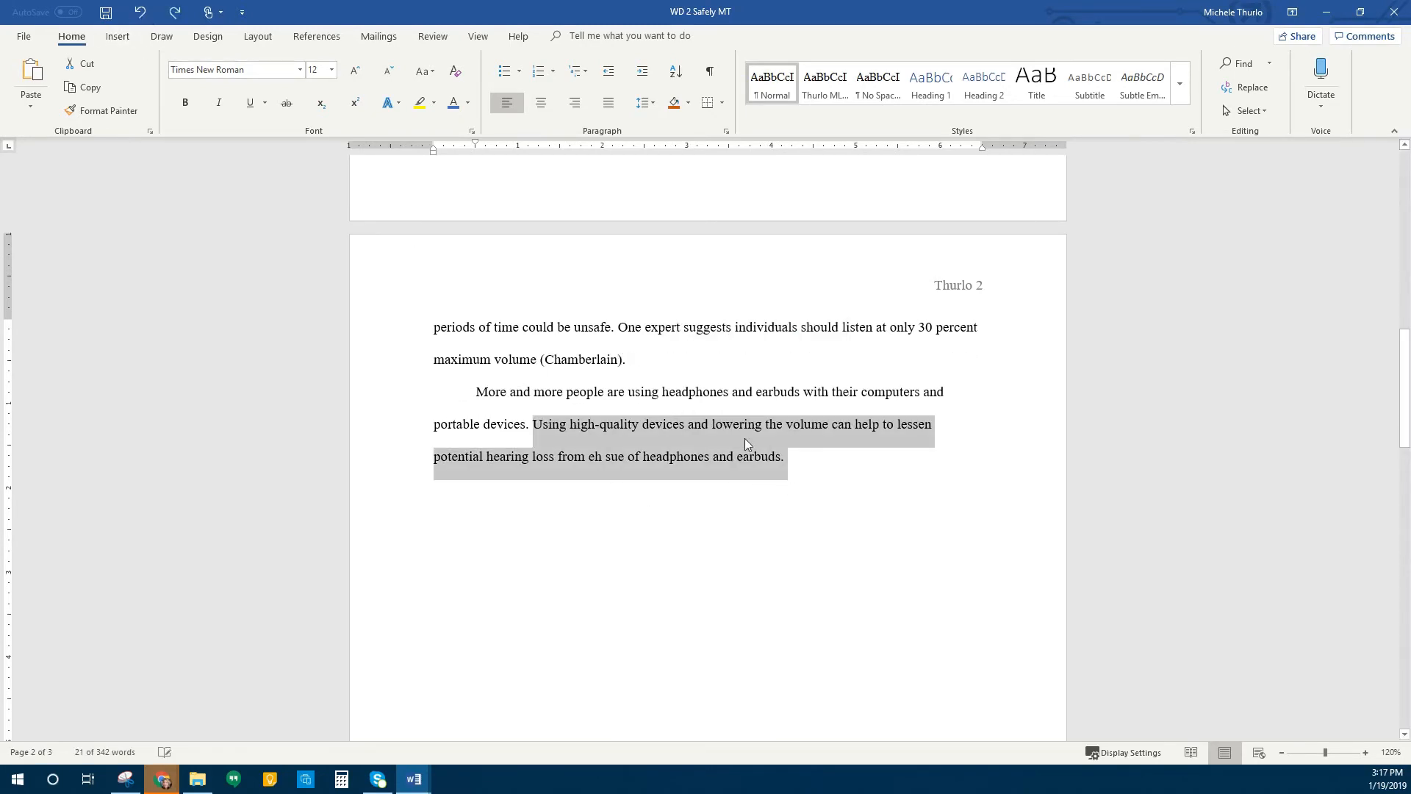
Correct the typo "eh sue" to "the use" in the paper's closing sentence.
{"action": "right_click", "coordinate": [649, 459]}
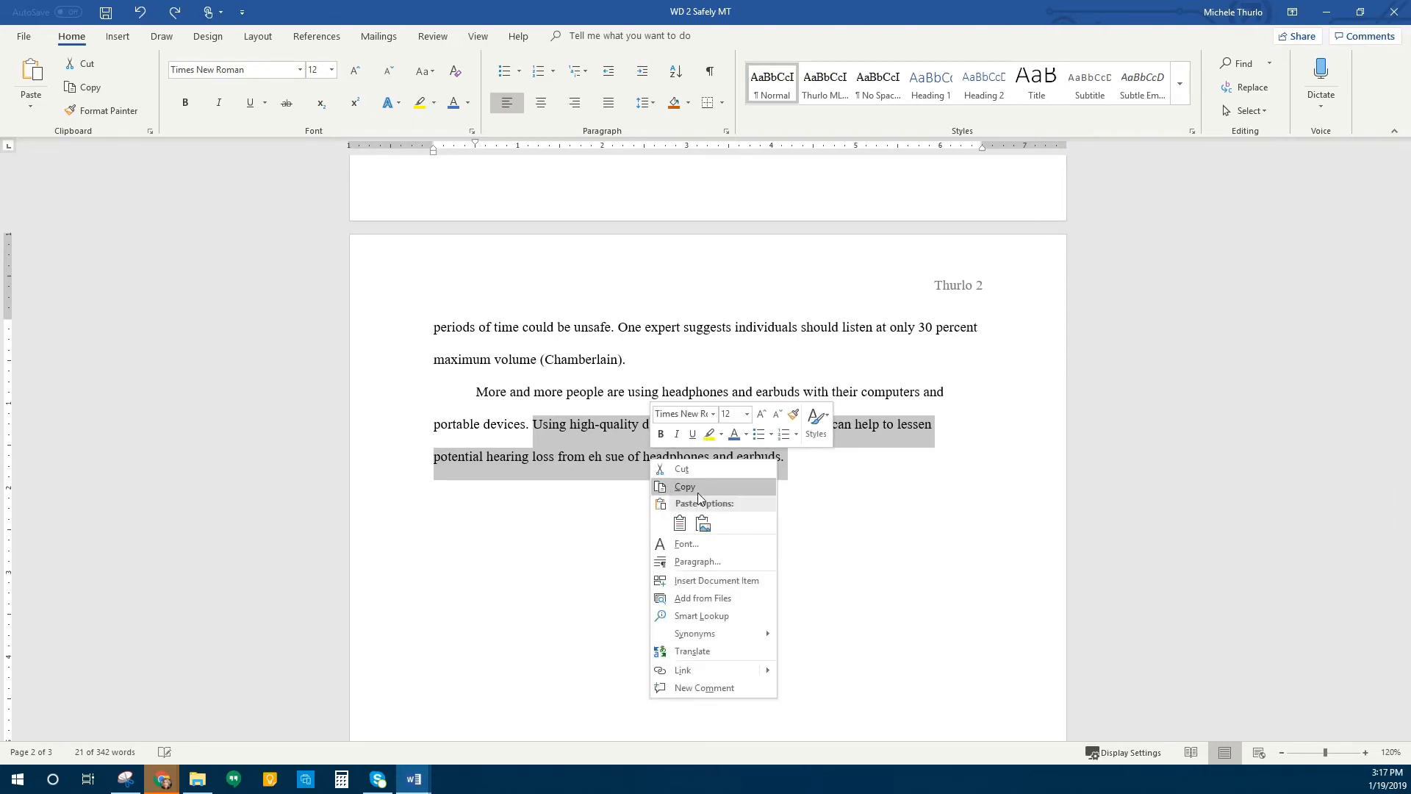
{"action": "left_click", "coordinate": [565, 459]}
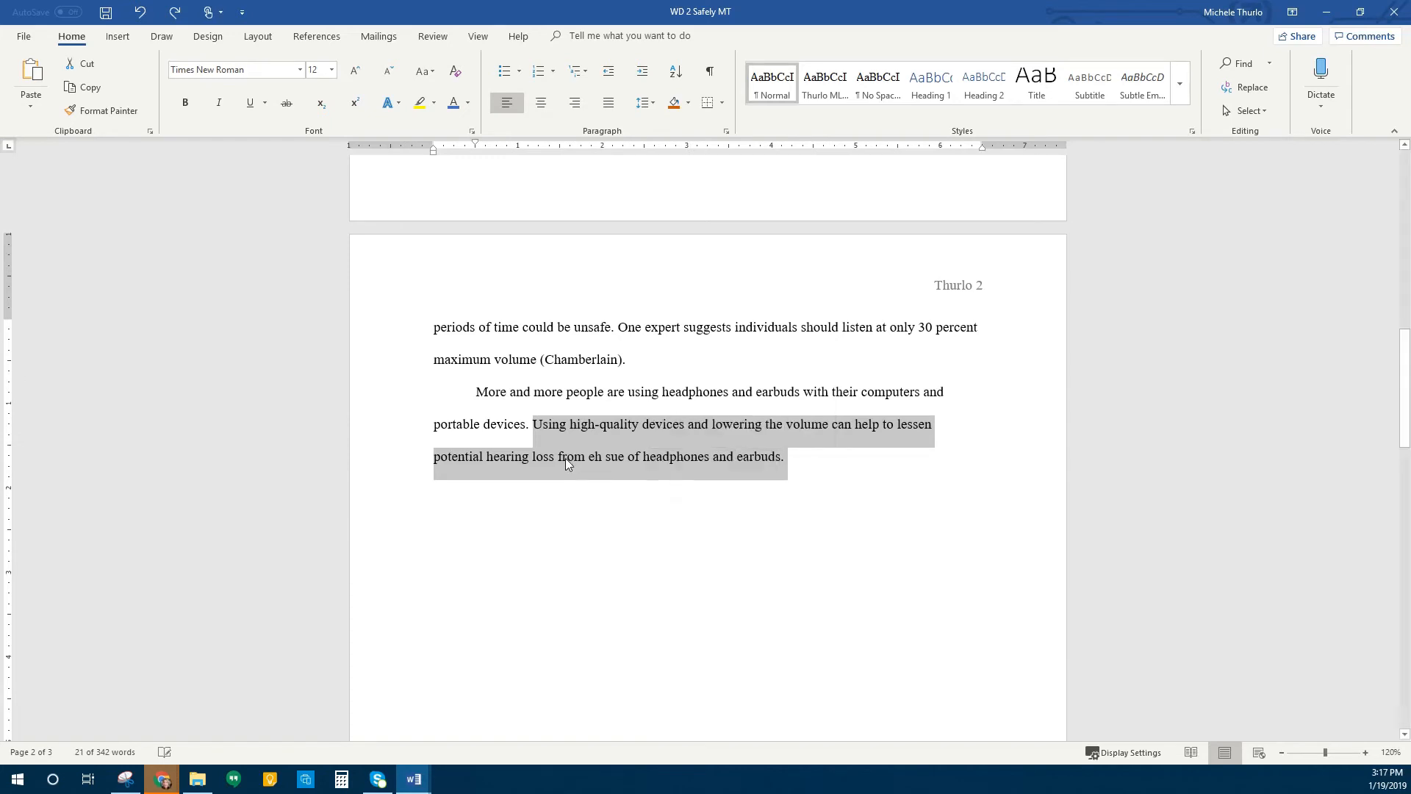
{"action": "double_click", "coordinate": [573, 457]}
{"action": "left_click", "coordinate": [609, 457]}
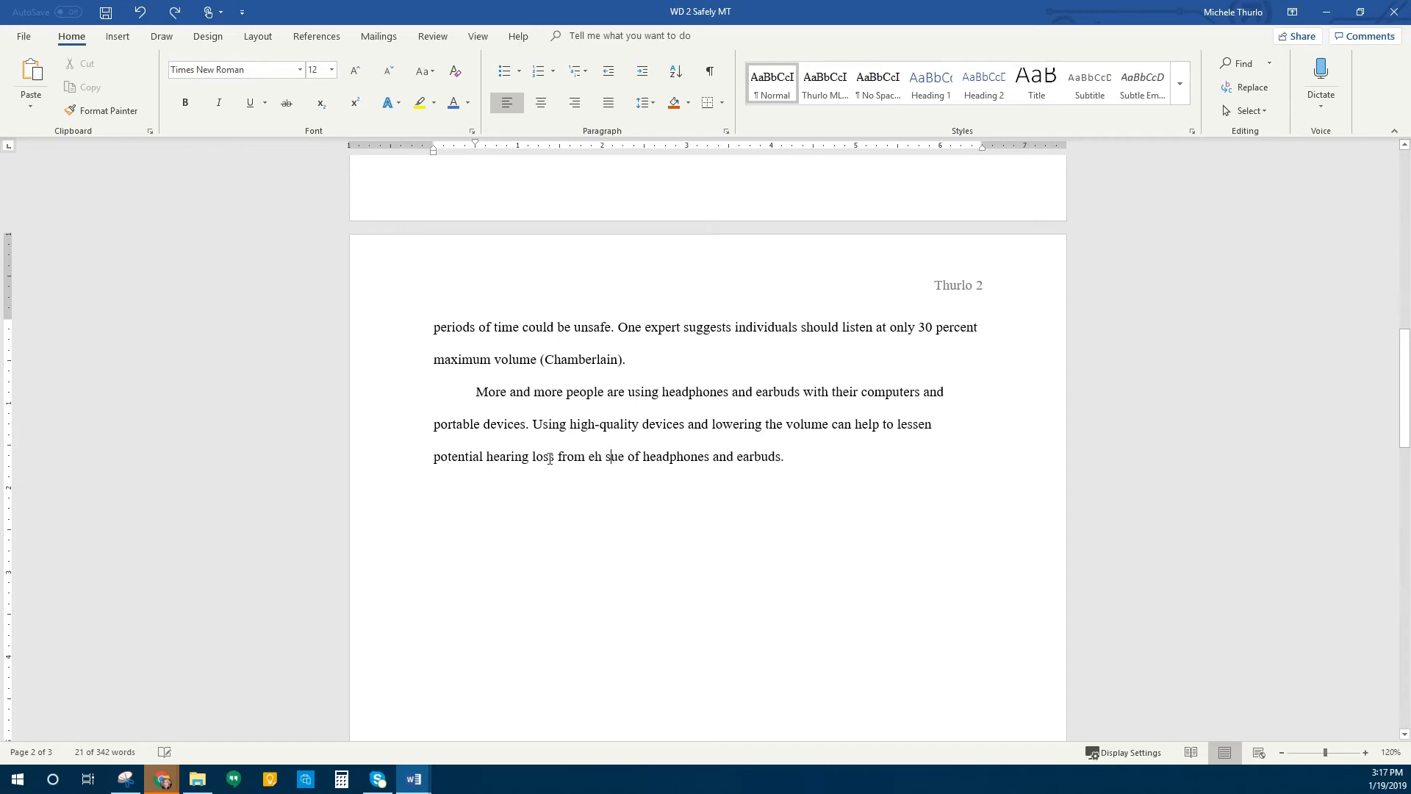
{"action": "left_click_drag", "start_coordinate": [589, 457], "coordinate": [627, 459]}
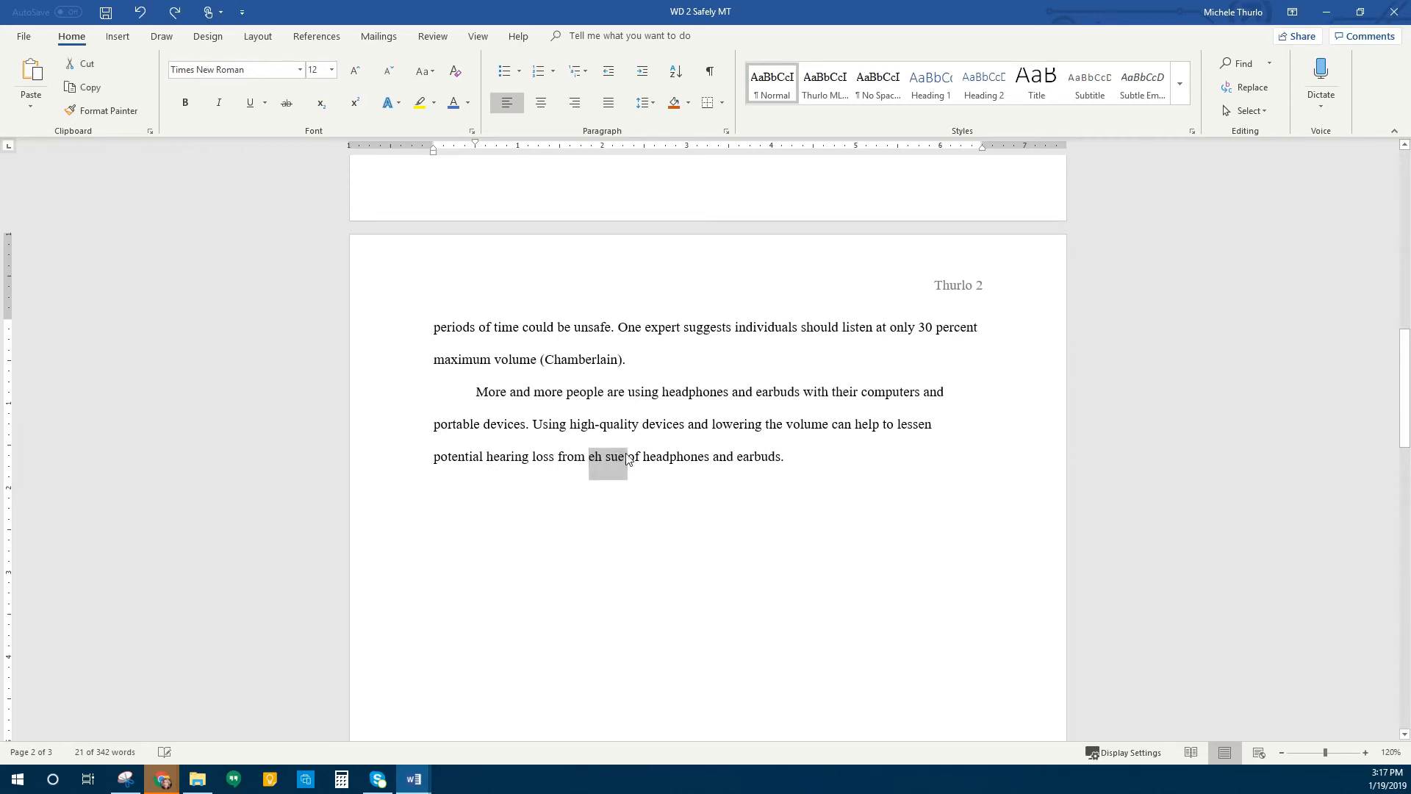
{"action": "type", "text": "the use"}
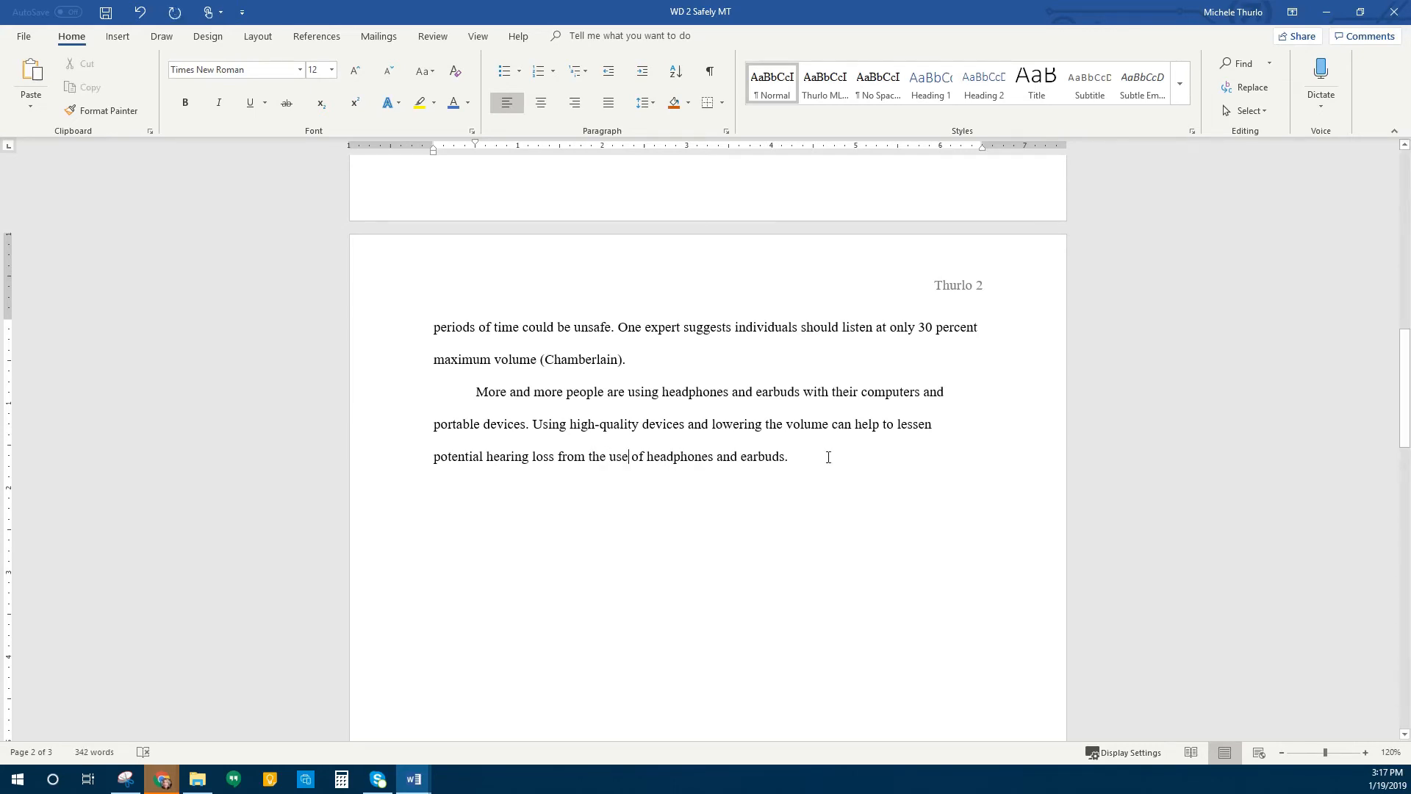
Review the first page of the paper, checking the heading, title and body paragraphs.
{"action": "scroll", "coordinate": [672, 504], "scroll_direction": "up", "scroll_amount": 3}
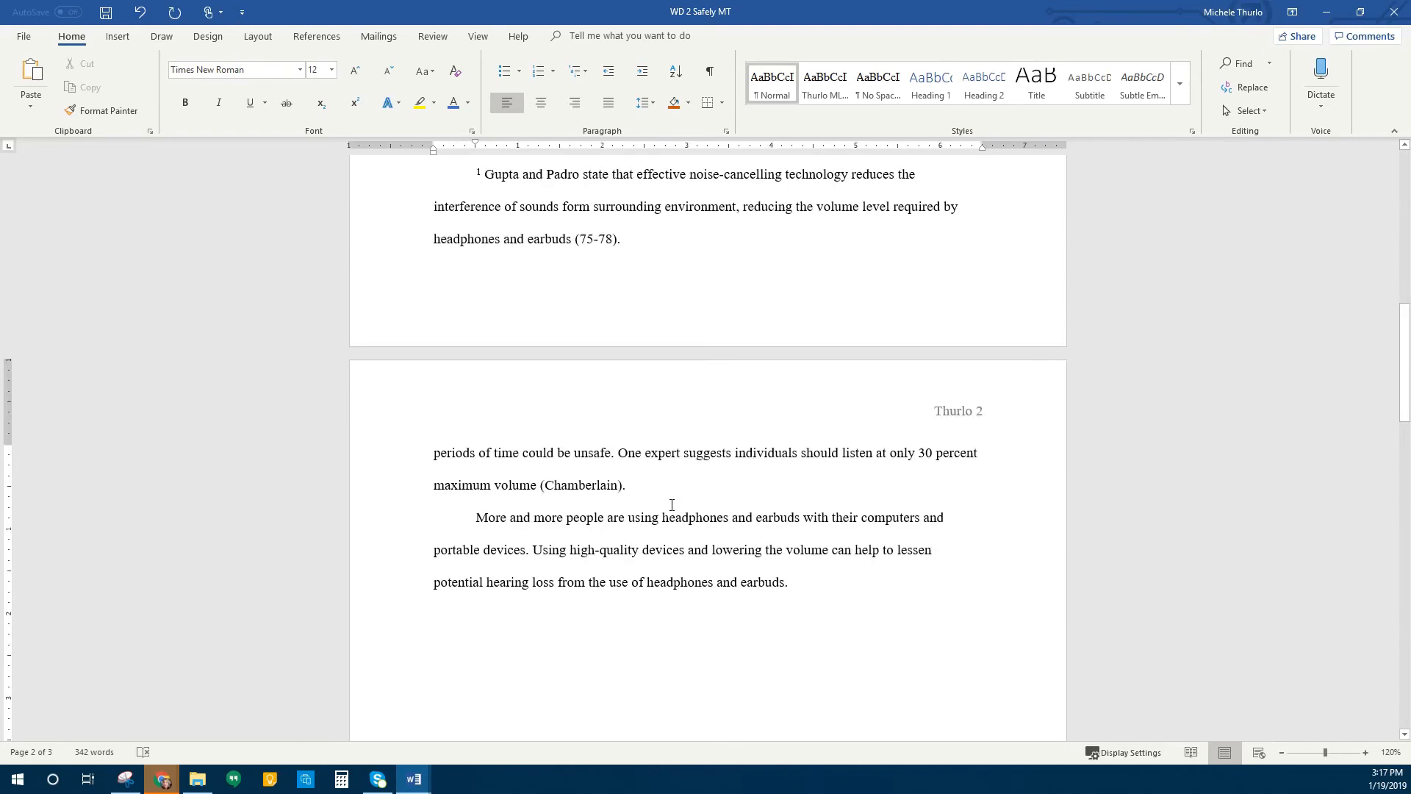
{"action": "scroll", "coordinate": [672, 505], "scroll_direction": "up", "scroll_amount": 15}
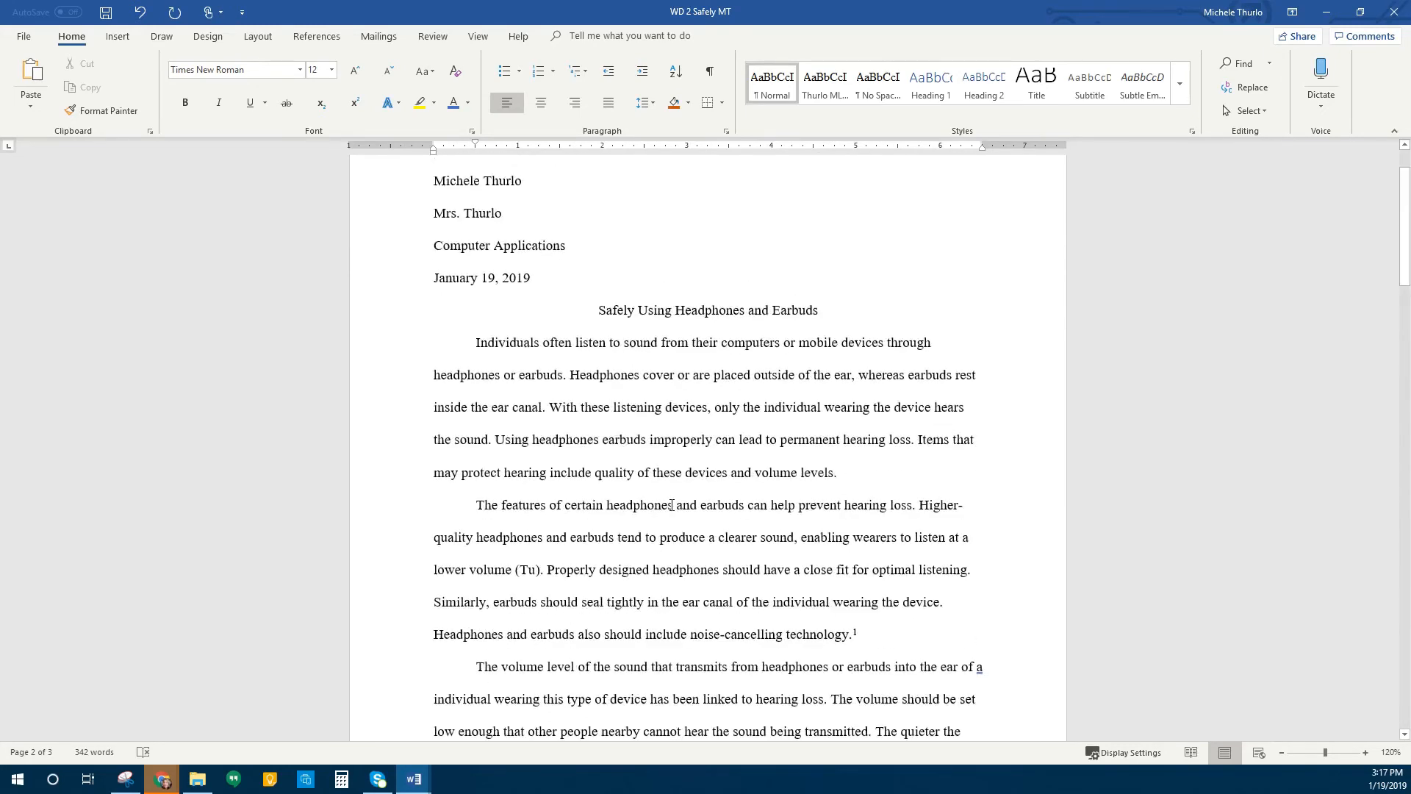
{"action": "scroll", "coordinate": [672, 505], "scroll_direction": "down", "scroll_amount": 1}
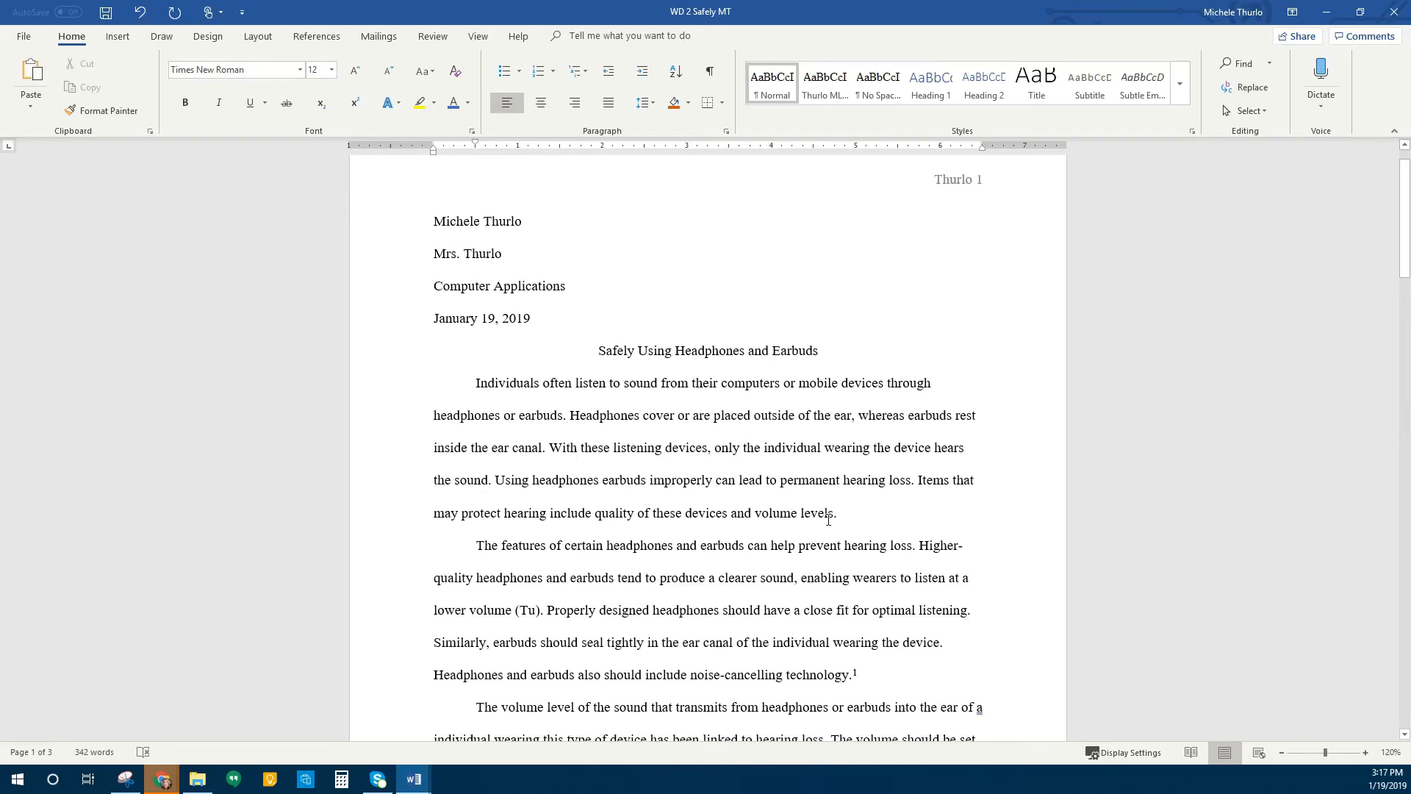
{"action": "scroll", "coordinate": [773, 509], "scroll_direction": "down", "scroll_amount": 4}
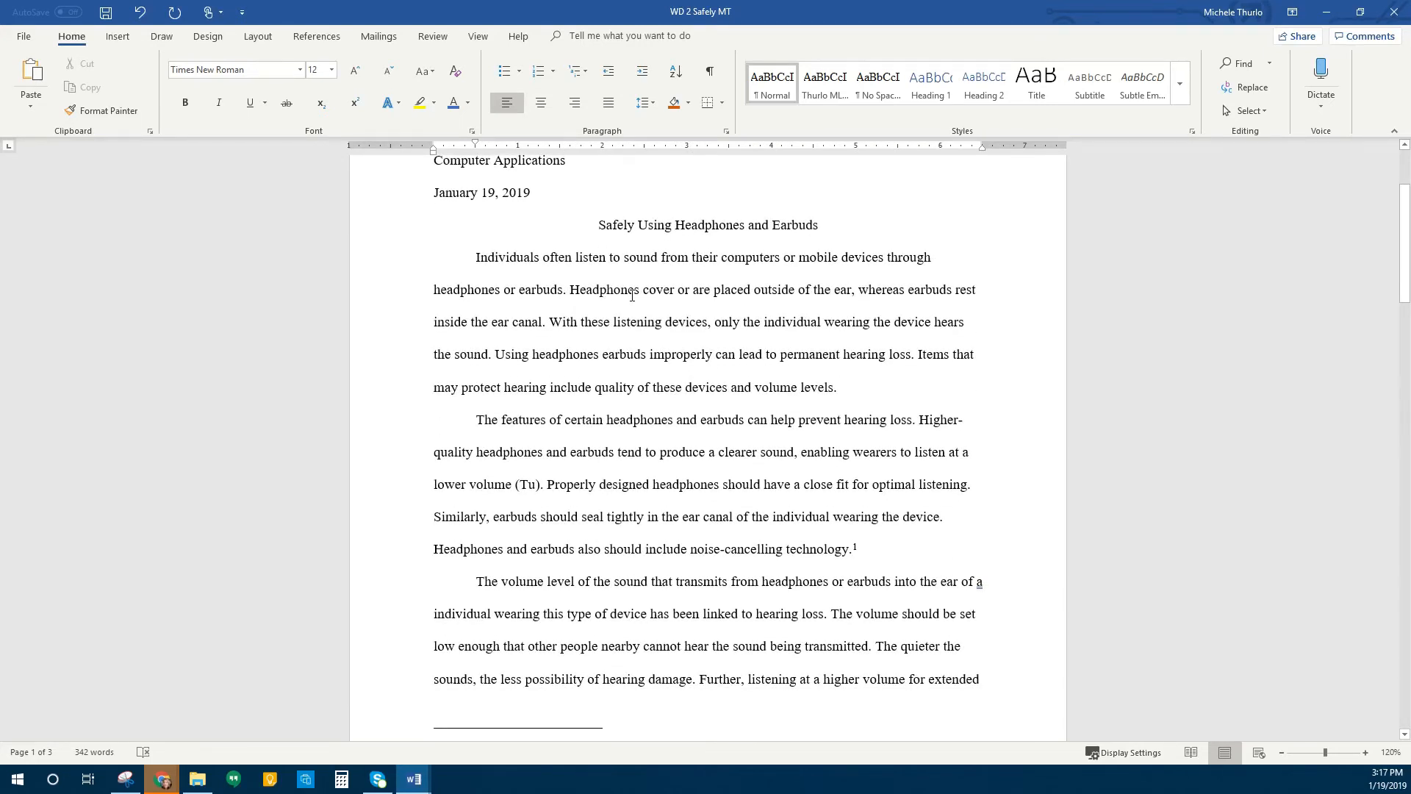
{"action": "scroll", "coordinate": [609, 308], "scroll_direction": "up", "scroll_amount": 5}
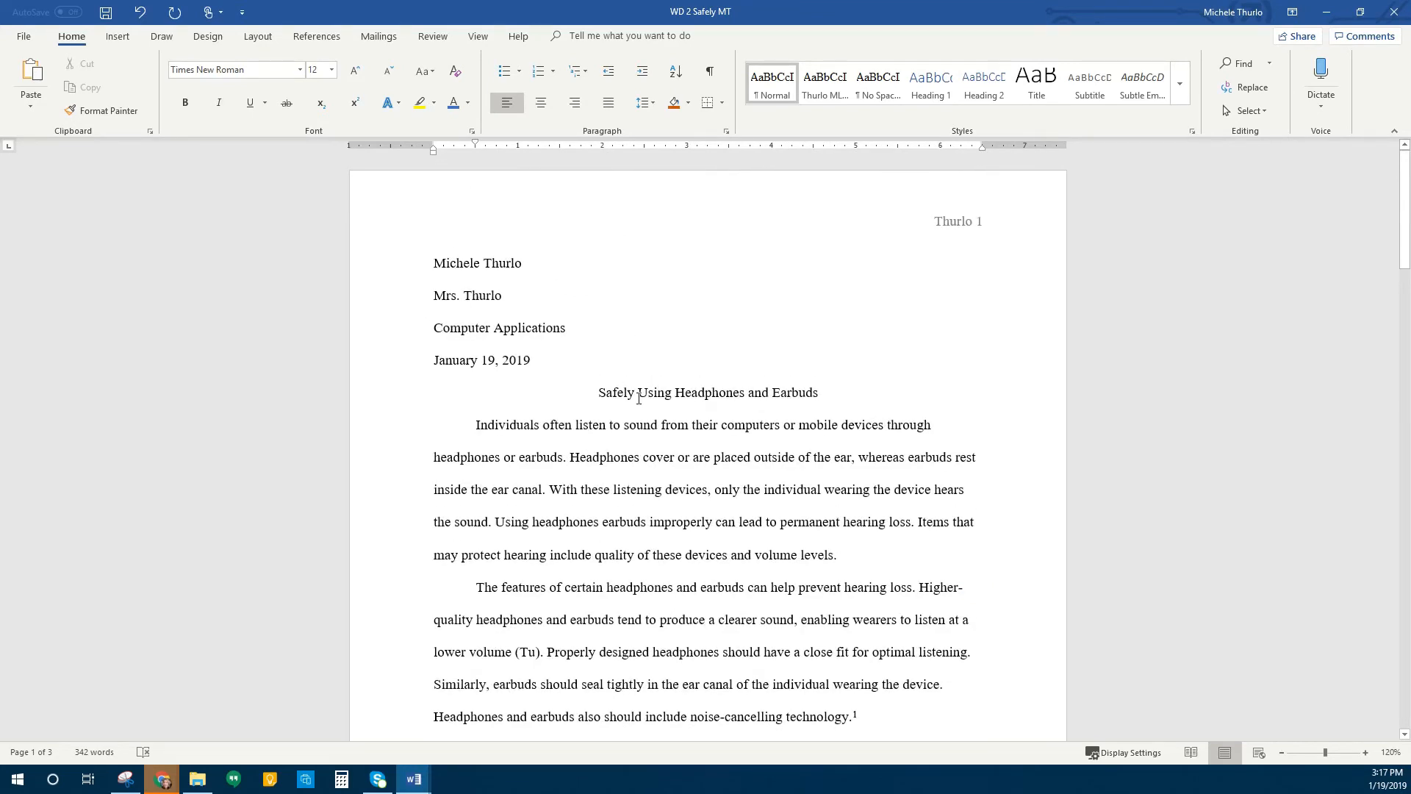
{"action": "scroll", "coordinate": [639, 397], "scroll_direction": "down", "scroll_amount": 6}
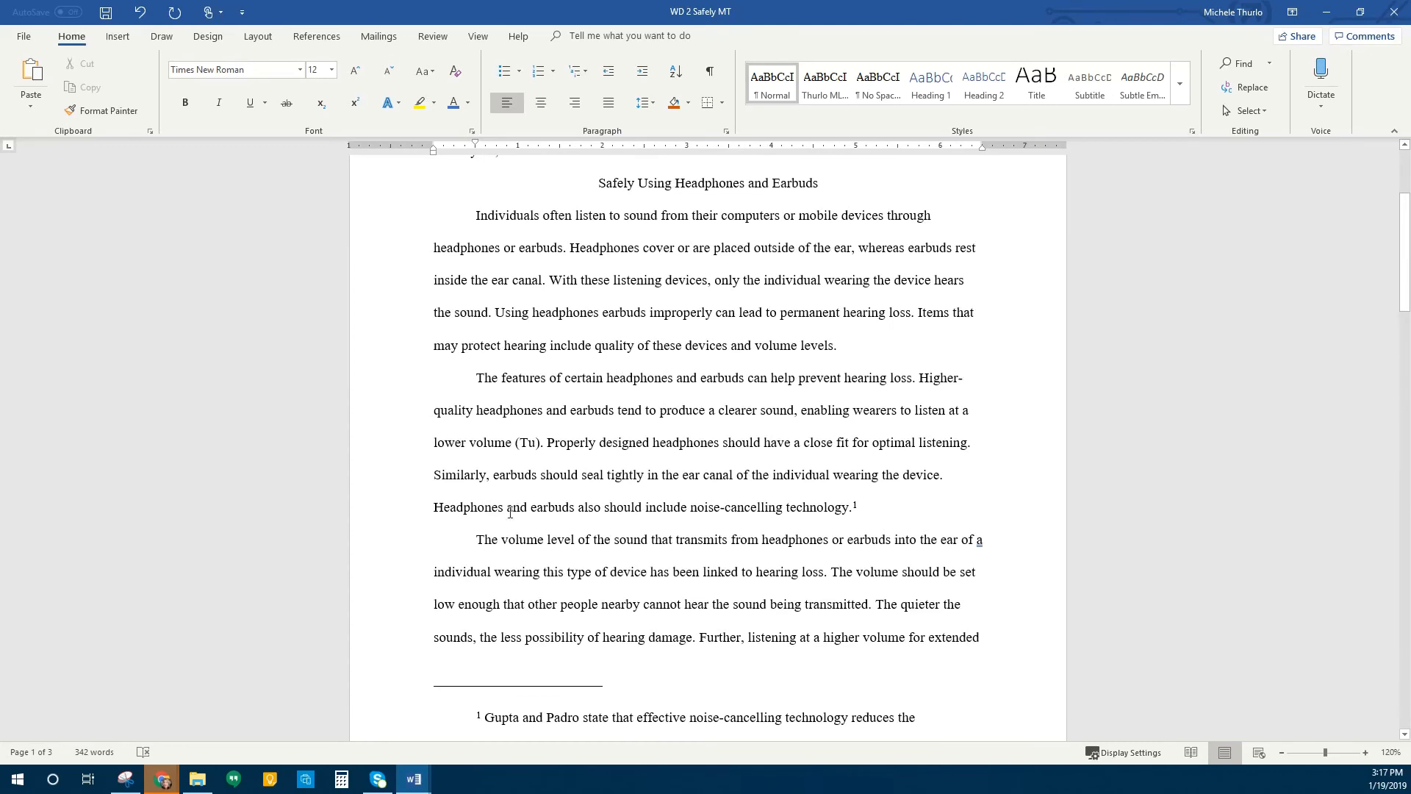
{"action": "scroll", "coordinate": [502, 524], "scroll_direction": "up", "scroll_amount": 4}
{"action": "left_click", "coordinate": [599, 308]}
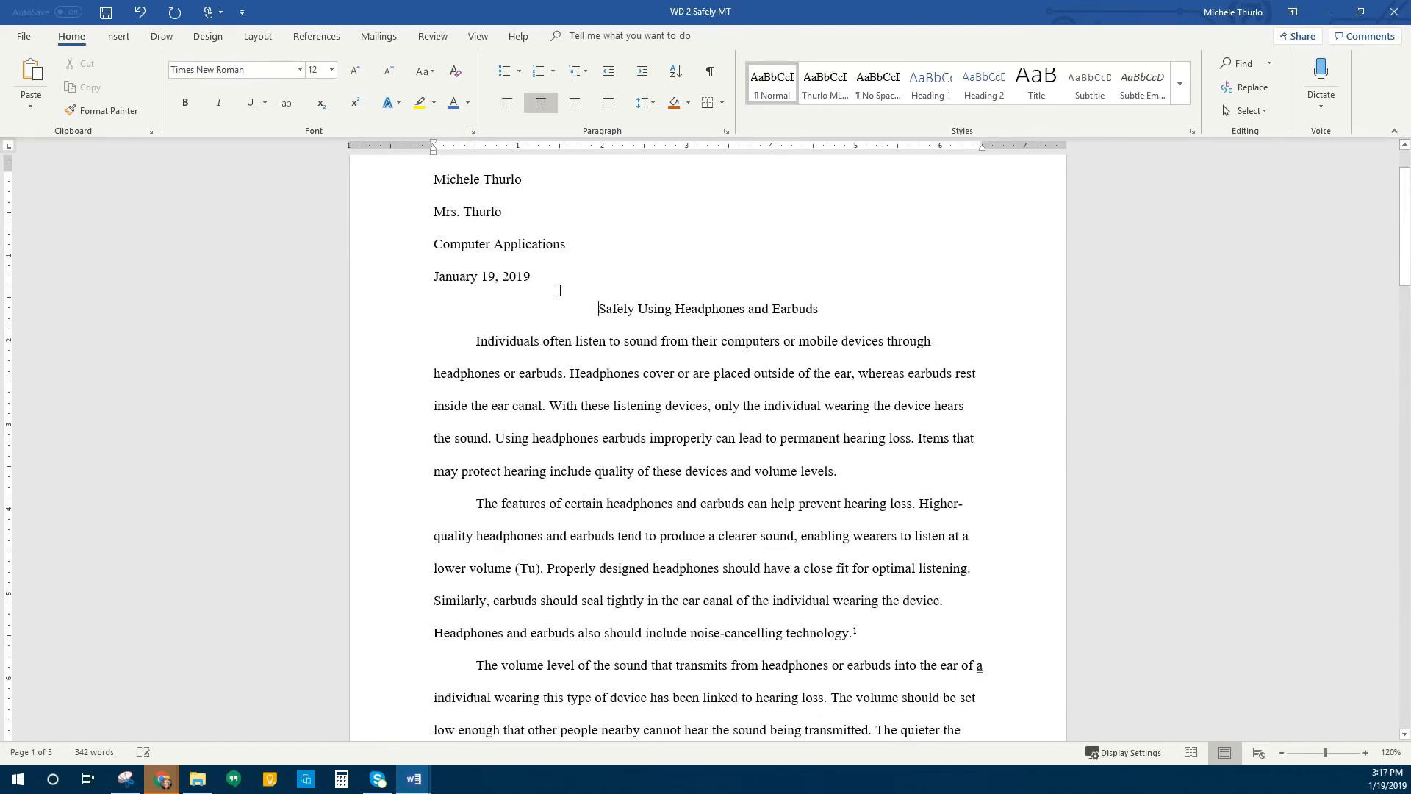
{"action": "left_click", "coordinate": [467, 274]}
{"action": "scroll", "coordinate": [462, 286], "scroll_direction": "up", "scroll_amount": 3}
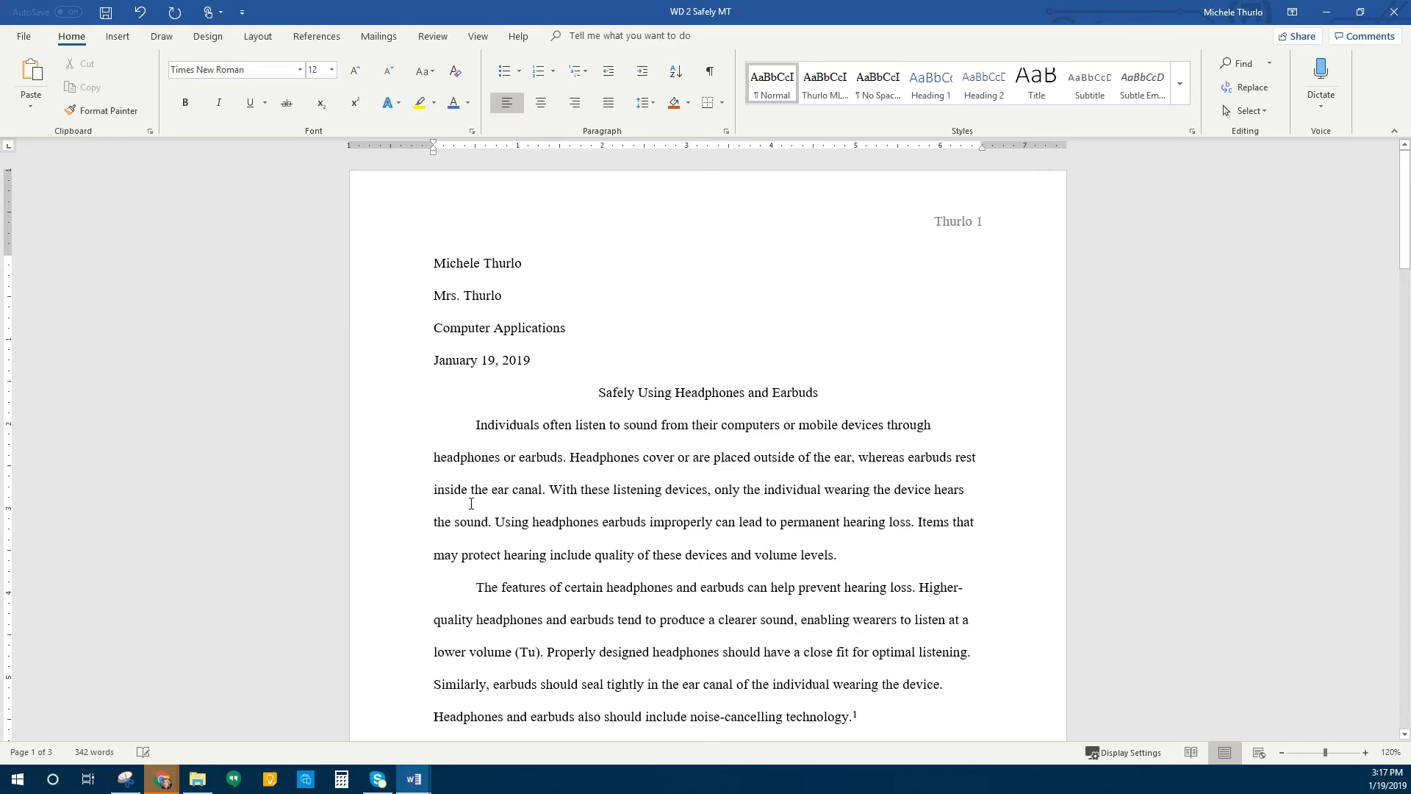
Look through the rest of the paper, including the footnote, concluding paragraph, Works Cited entries and pasted word count snip.
{"action": "scroll", "coordinate": [472, 494], "scroll_direction": "down", "scroll_amount": 7}
{"action": "scroll", "coordinate": [561, 472], "scroll_direction": "down", "scroll_amount": 7}
{"action": "scroll", "coordinate": [561, 473], "scroll_direction": "down", "scroll_amount": 7}
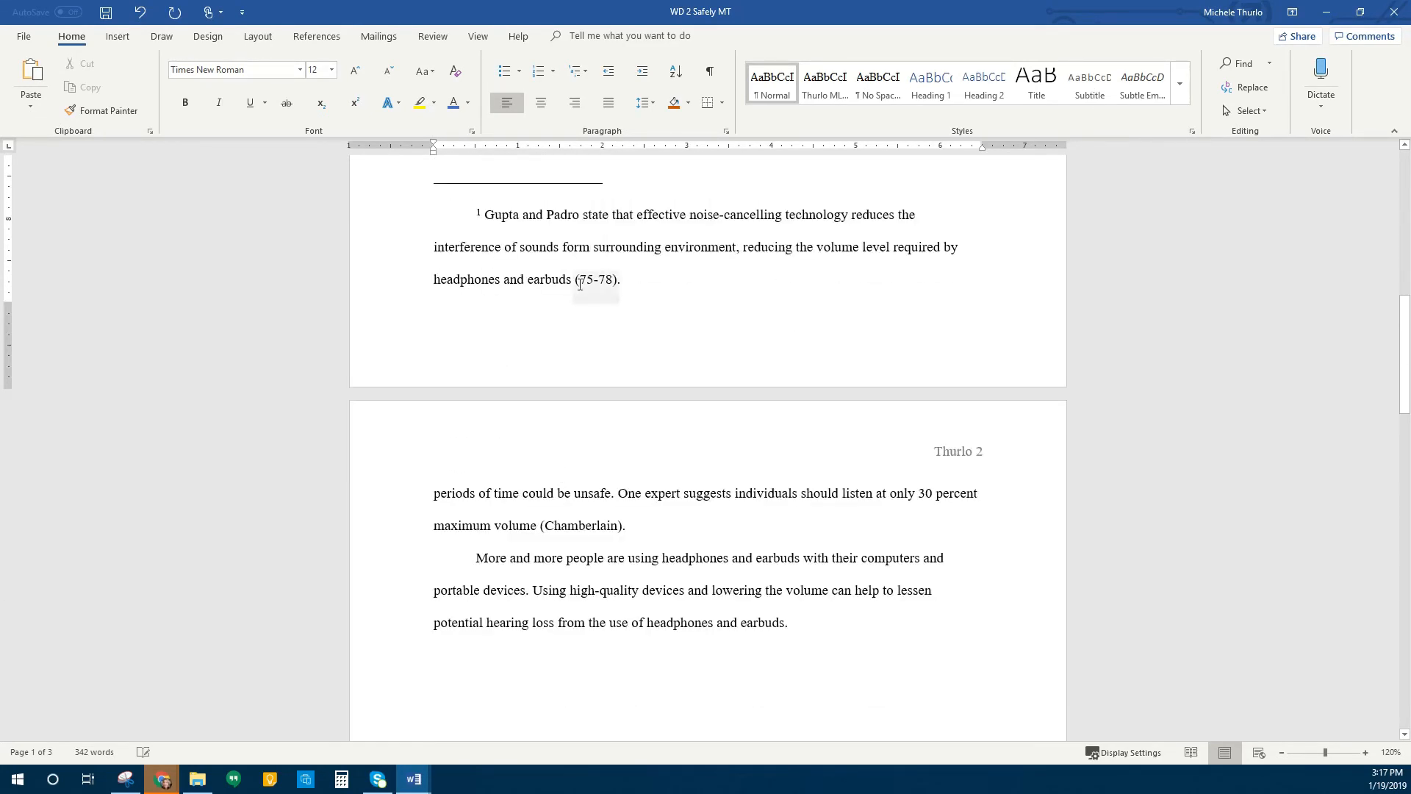
{"action": "scroll", "coordinate": [580, 284], "scroll_direction": "down", "scroll_amount": 20}
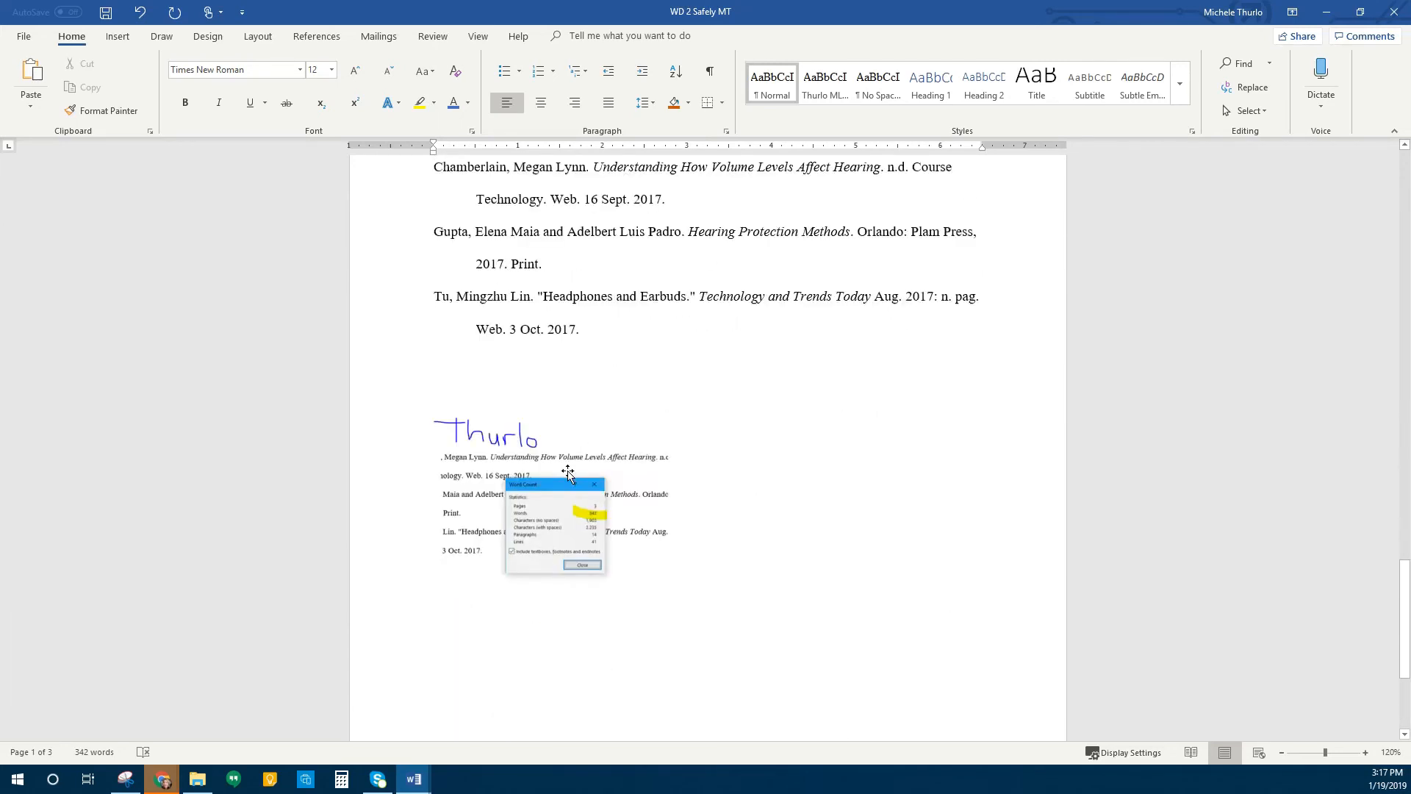
{"action": "scroll", "coordinate": [568, 474], "scroll_direction": "down", "scroll_amount": 1}
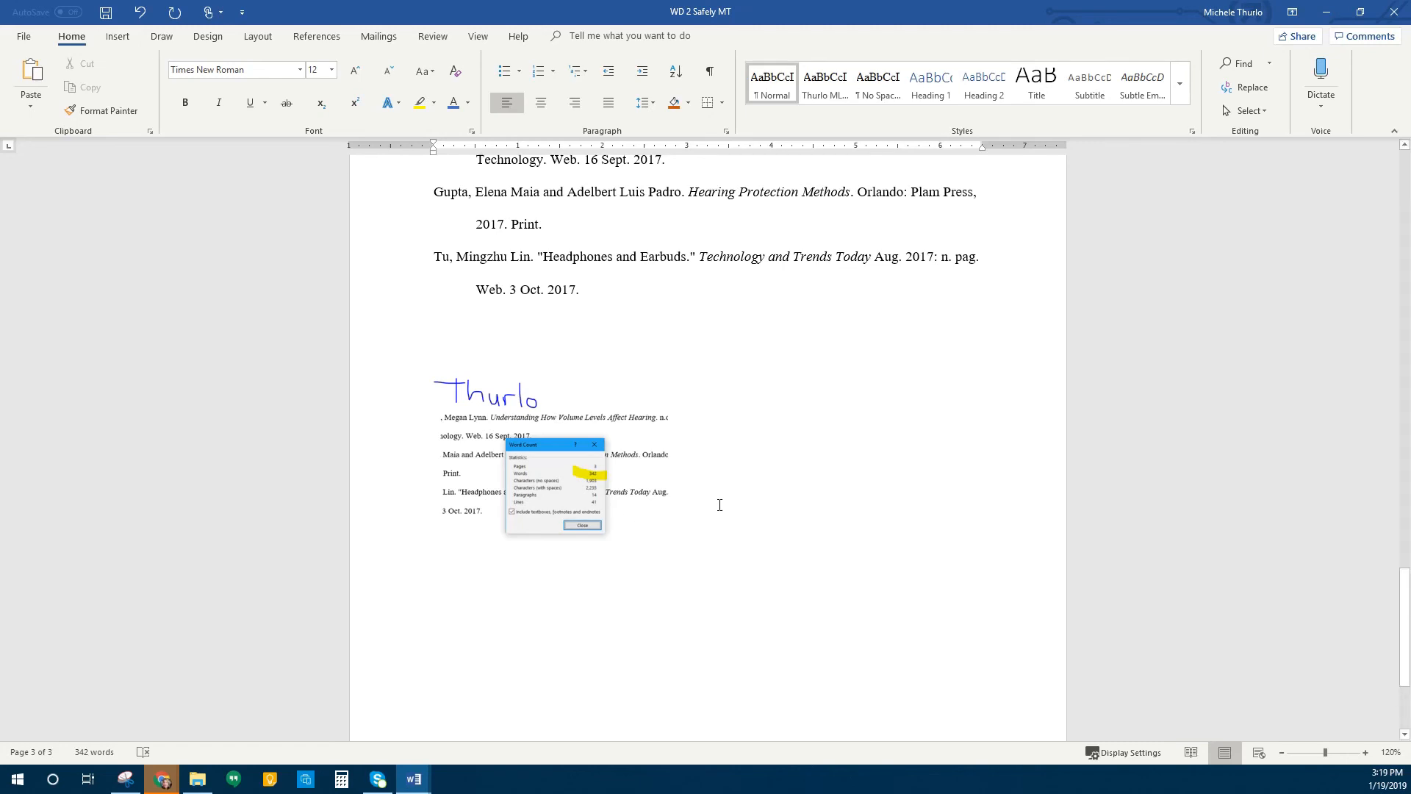
{"action": "scroll", "coordinate": [719, 504], "scroll_direction": "down", "scroll_amount": 2}
{"action": "scroll", "coordinate": [719, 505], "scroll_direction": "up", "scroll_amount": 6}
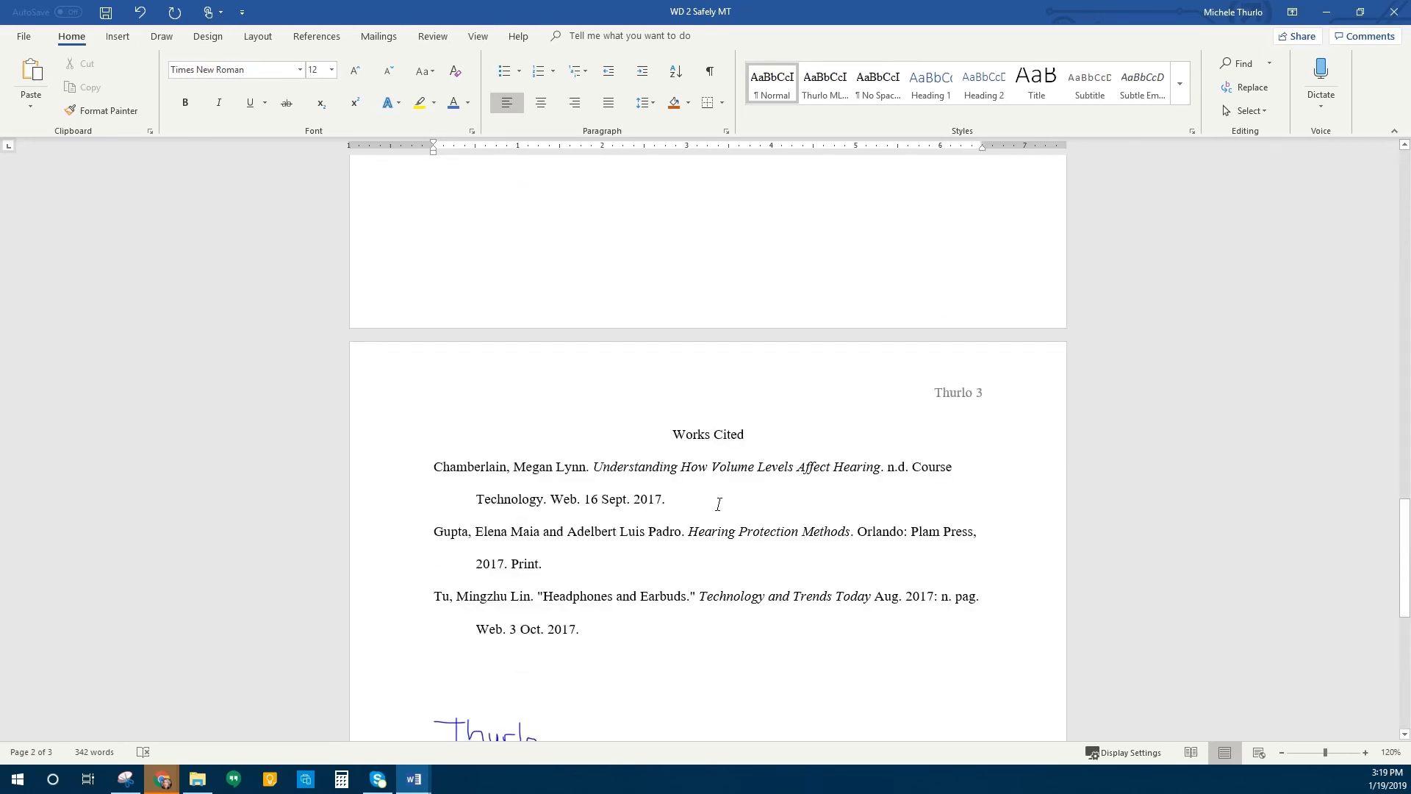
{"action": "scroll", "coordinate": [719, 504], "scroll_direction": "up", "scroll_amount": 5}
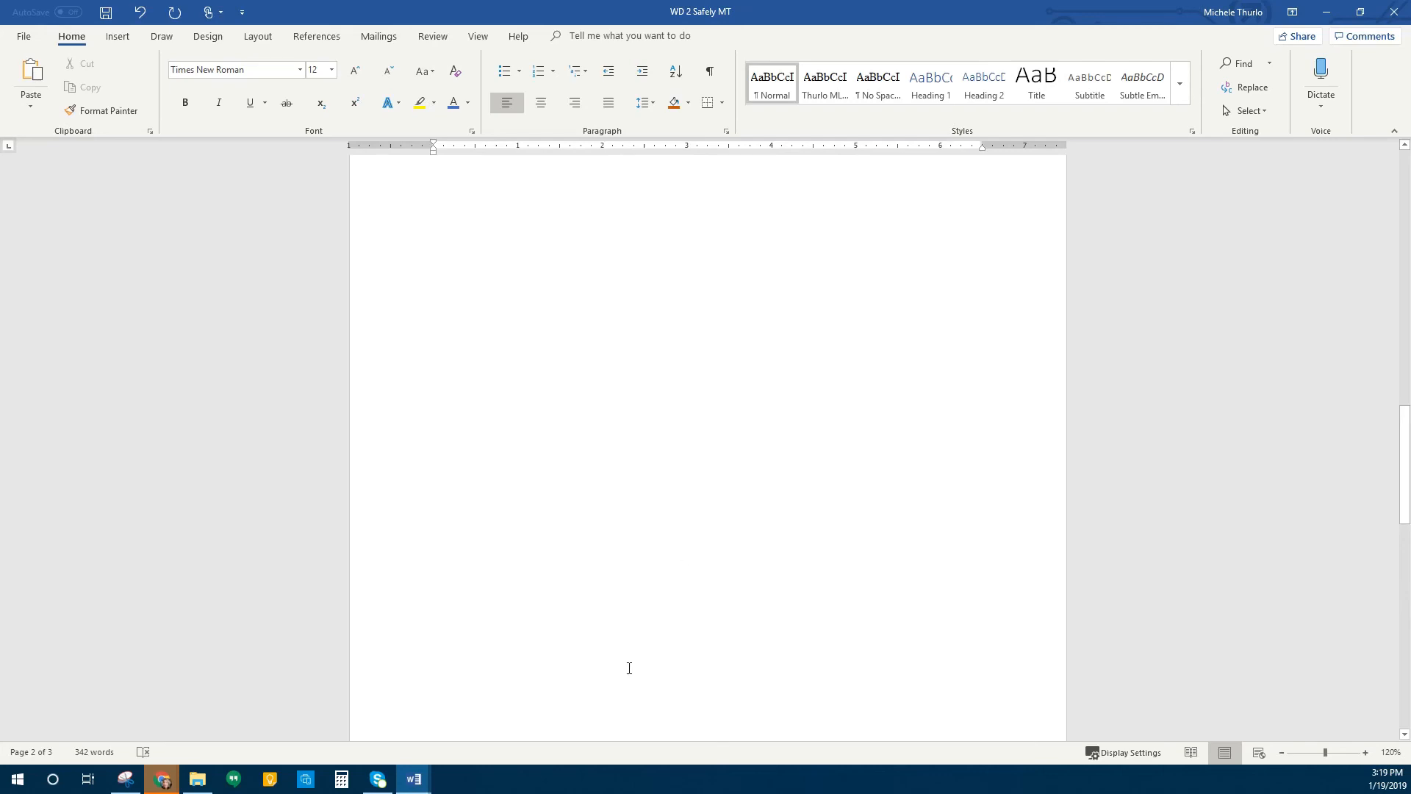